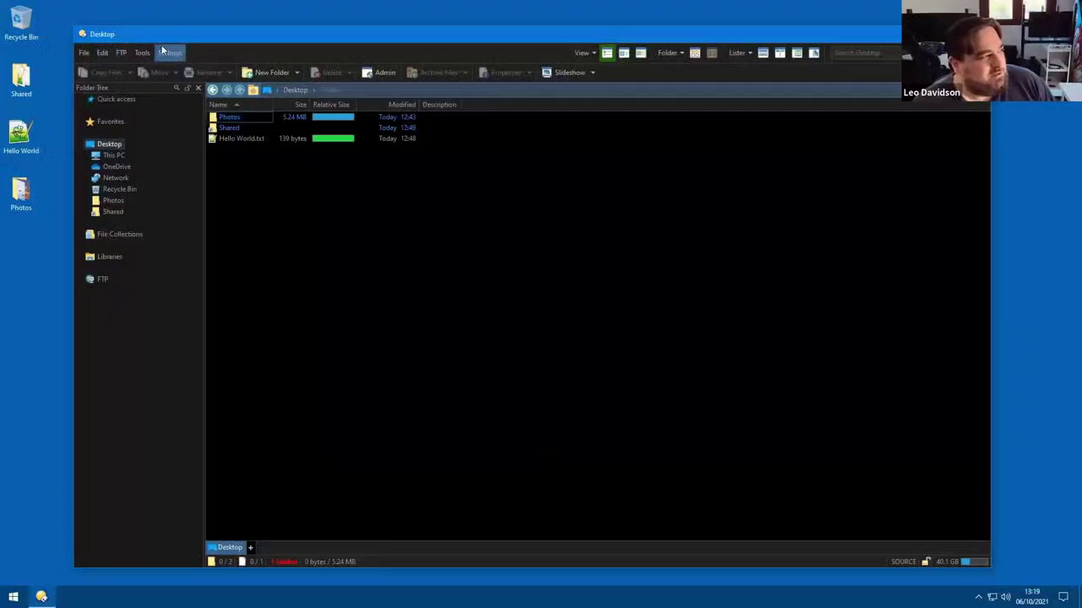
- Start a configuration backup, append "Start of vid" to the backup file name and keep the default Documents location
{"action": "left_click", "coordinate": [165, 53]}
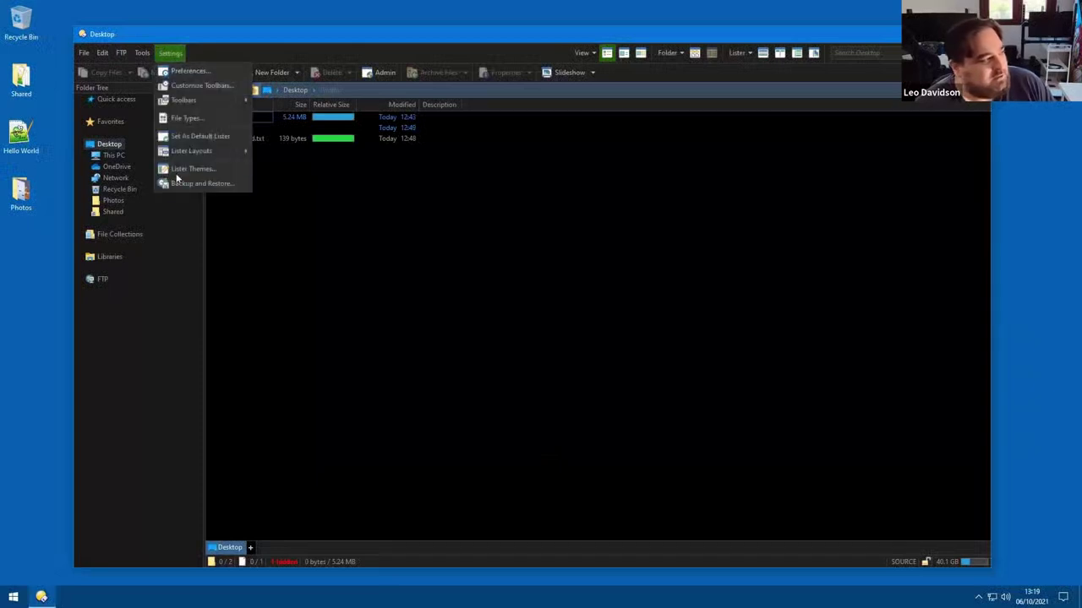
{"action": "left_click", "coordinate": [194, 181]}
{"action": "left_click", "coordinate": [546, 337]}
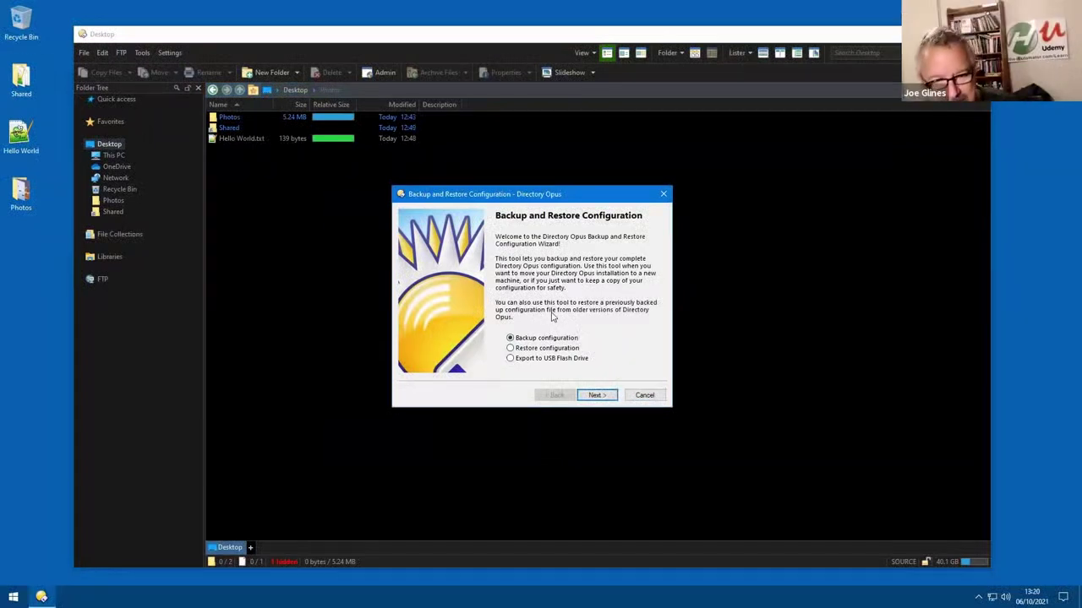
{"action": "left_click", "coordinate": [595, 395]}
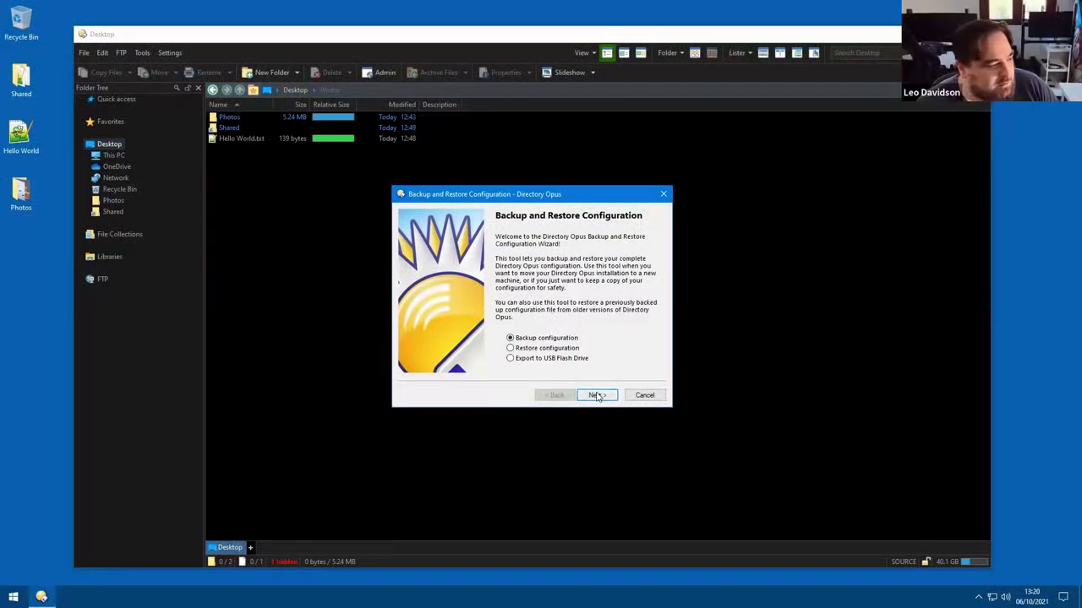
{"action": "left_click", "coordinate": [621, 306]}
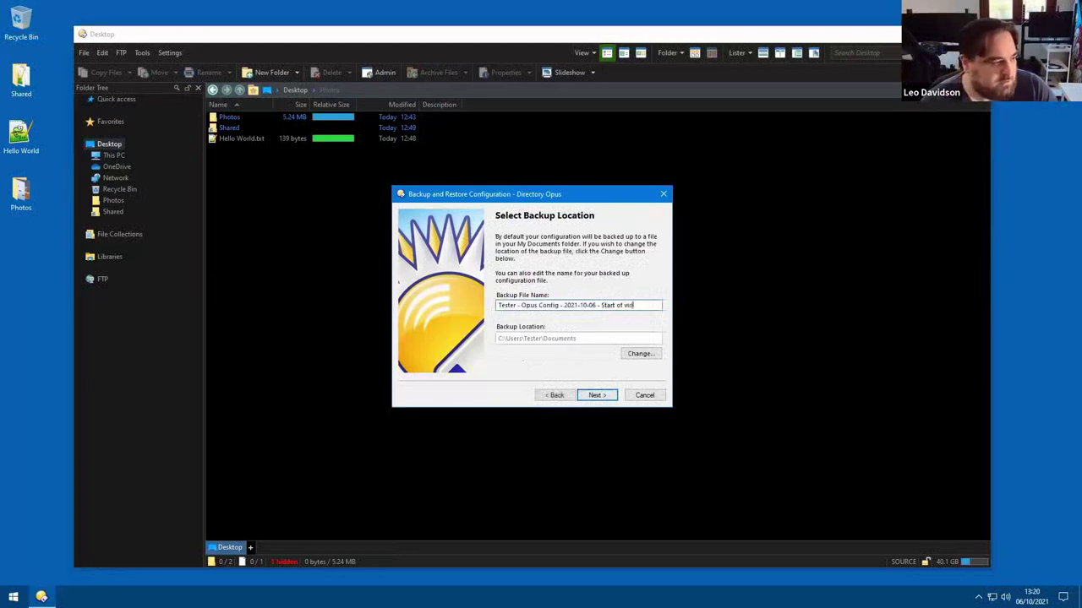
{"action": "key", "text": "alt+b"}
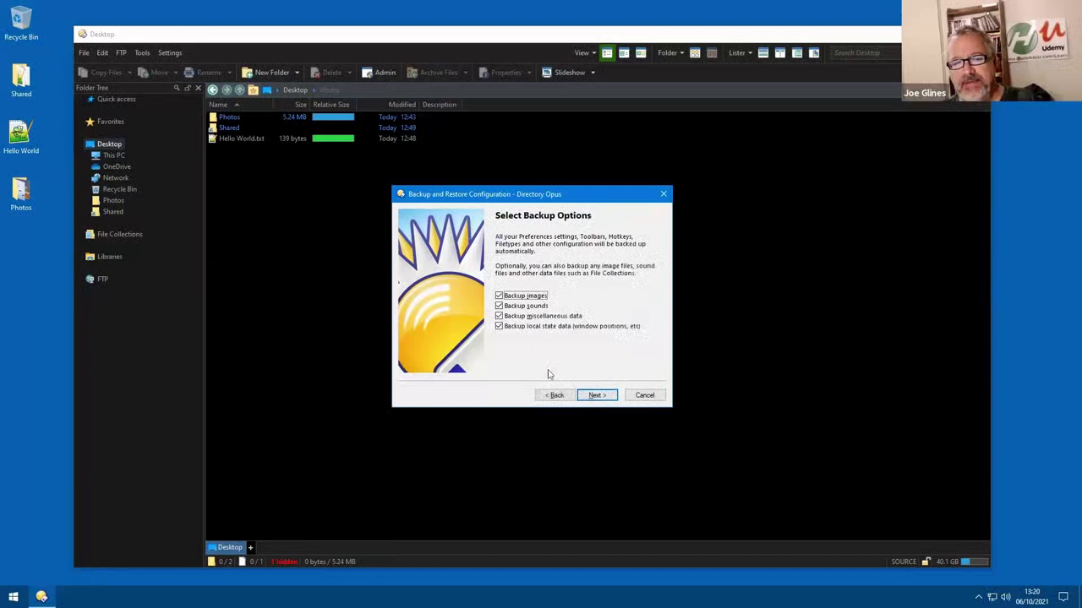
- Complete the backup with images, sounds, miscellaneous data and local state data included, without encryption or a description
{"action": "left_click", "coordinate": [612, 396]}
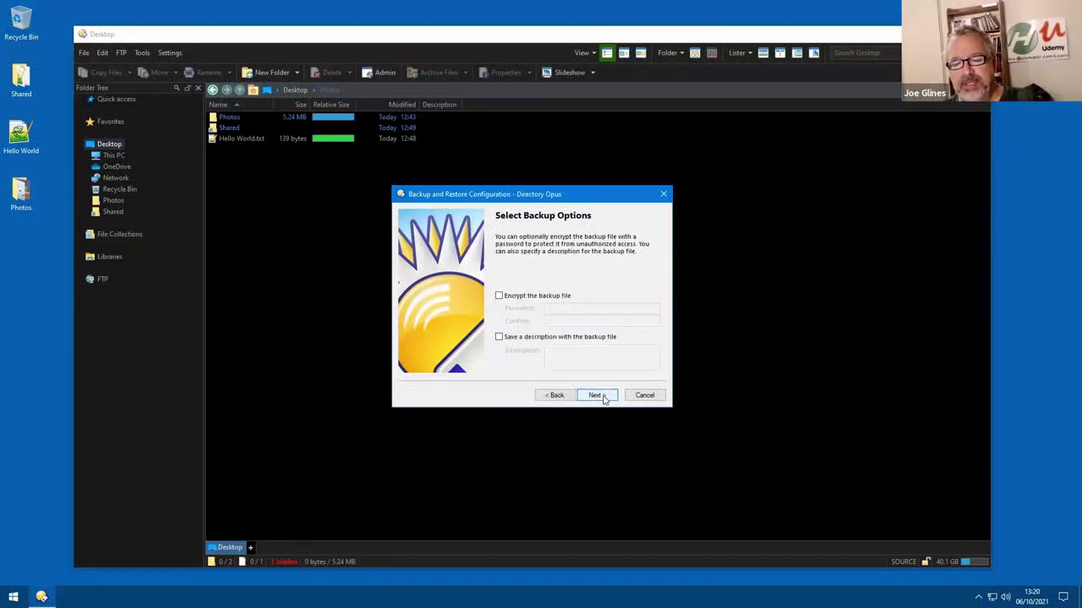
{"action": "left_click", "coordinate": [604, 396]}
{"action": "left_click", "coordinate": [602, 396]}
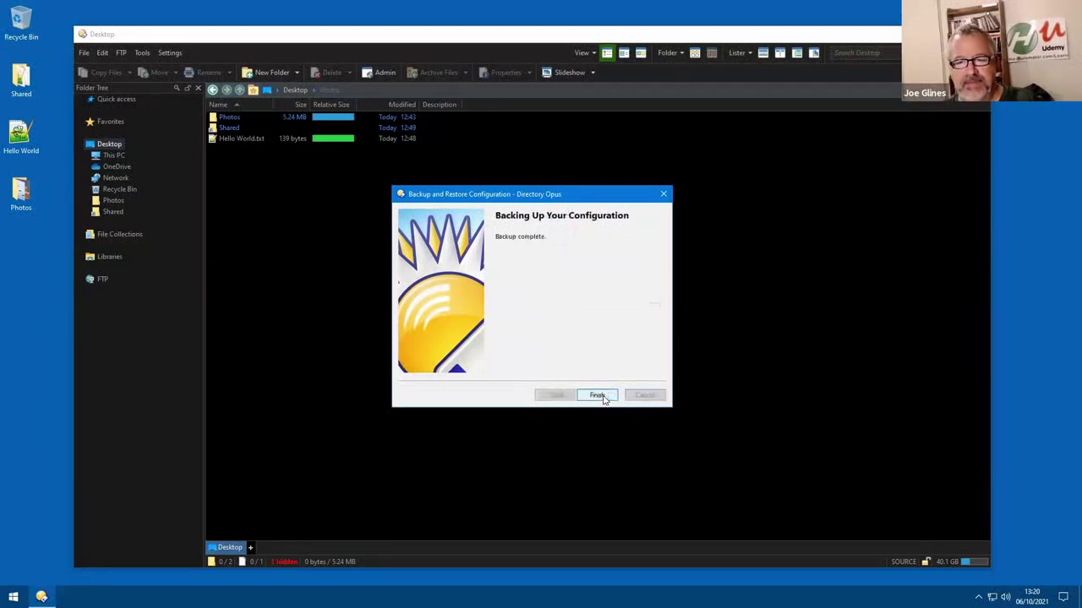
{"action": "left_click", "coordinate": [598, 395]}
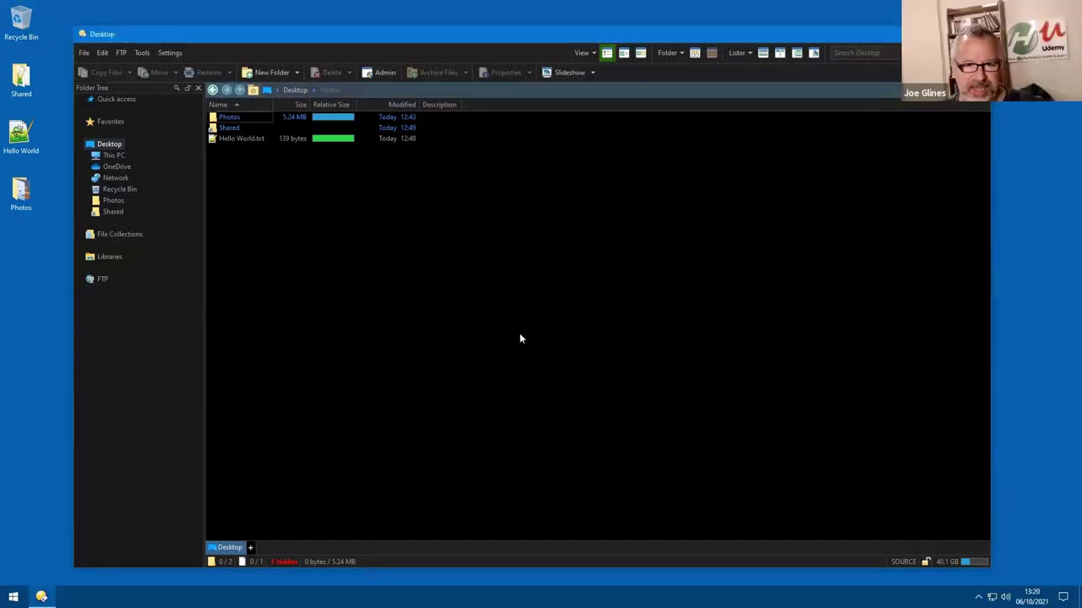
{"action": "left_click", "coordinate": [169, 54]}
{"action": "left_click", "coordinate": [319, 228]}
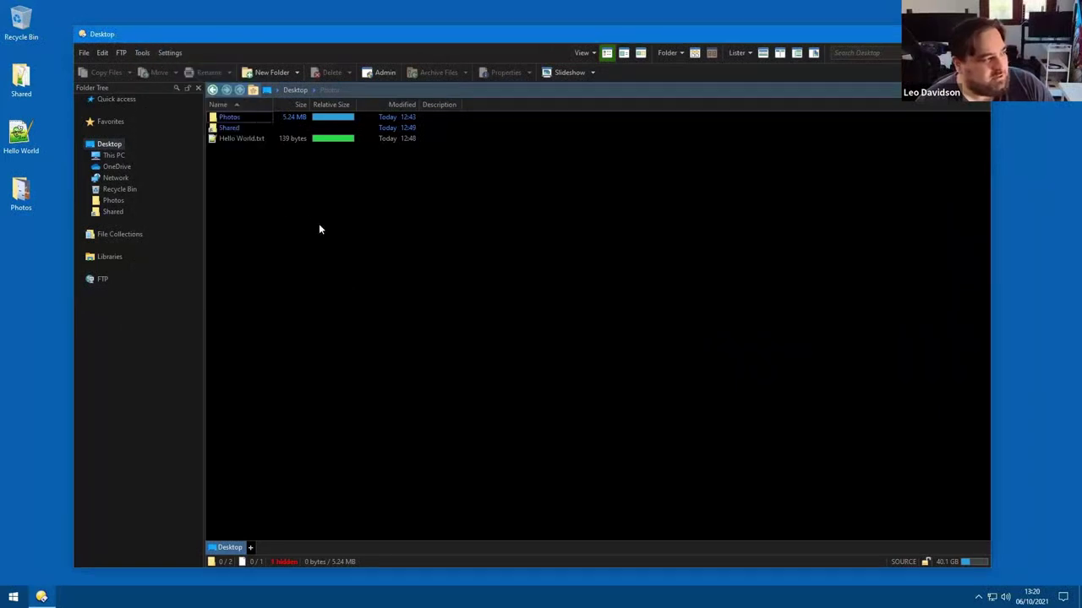
{"action": "type", "text": "/dopu"}
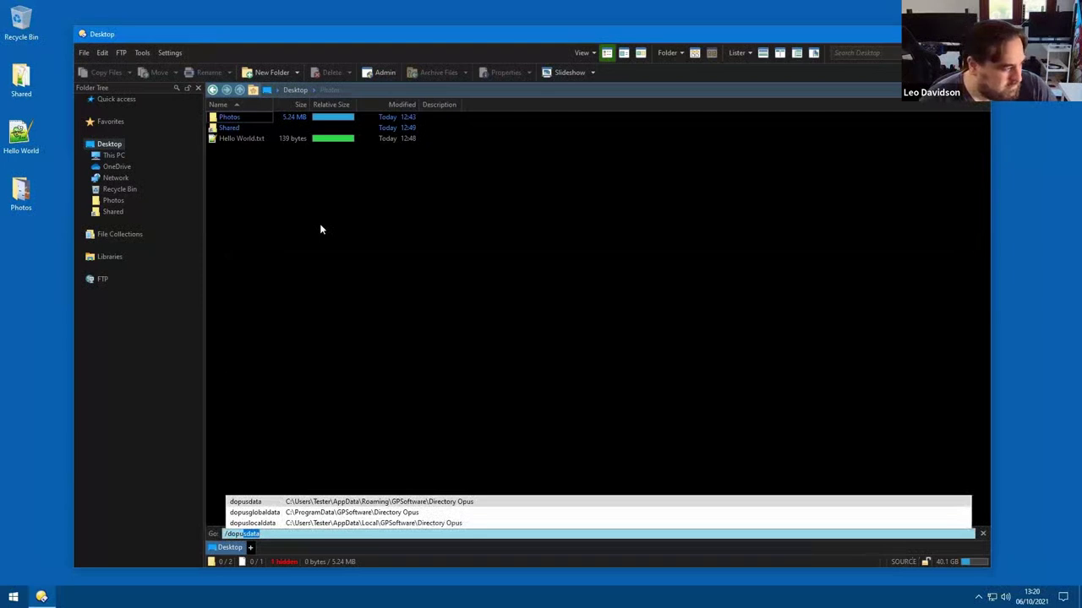
{"action": "key", "text": "Escape"}
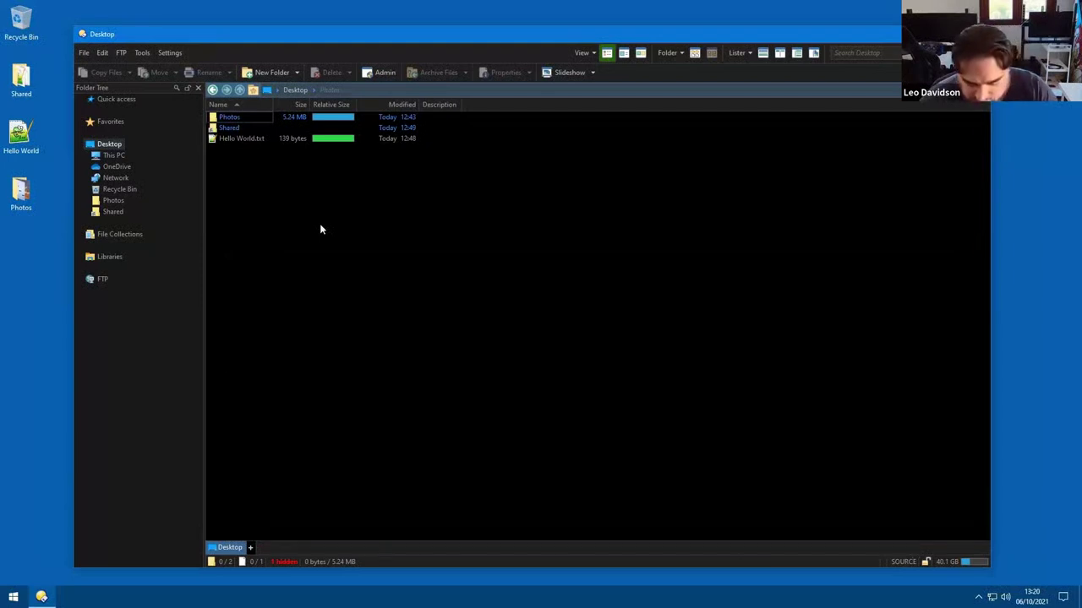
{"action": "type", "text": "/"}
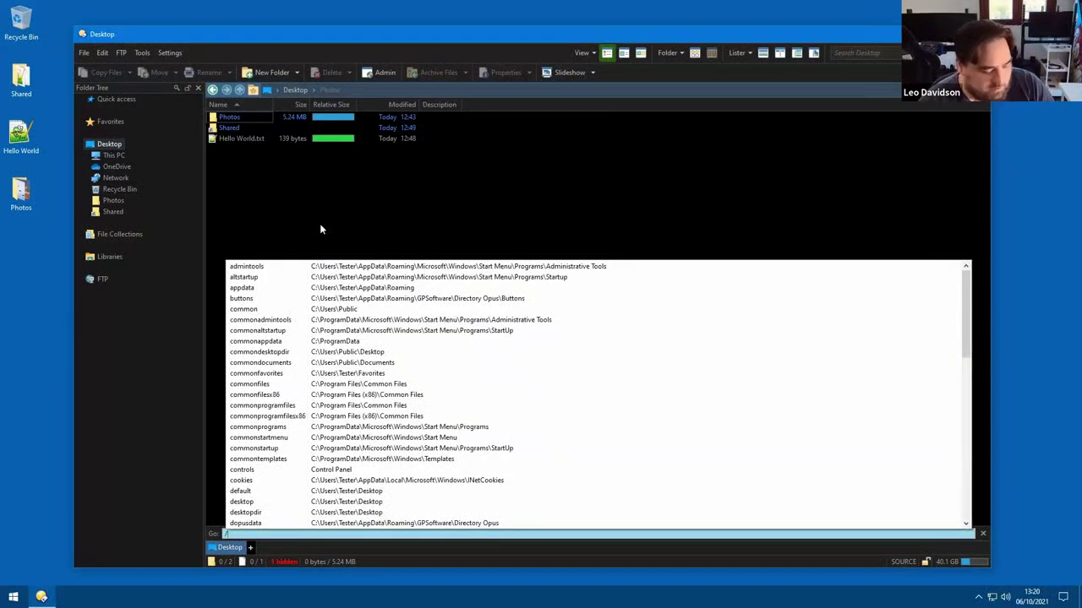
{"action": "key", "text": "Escape"}
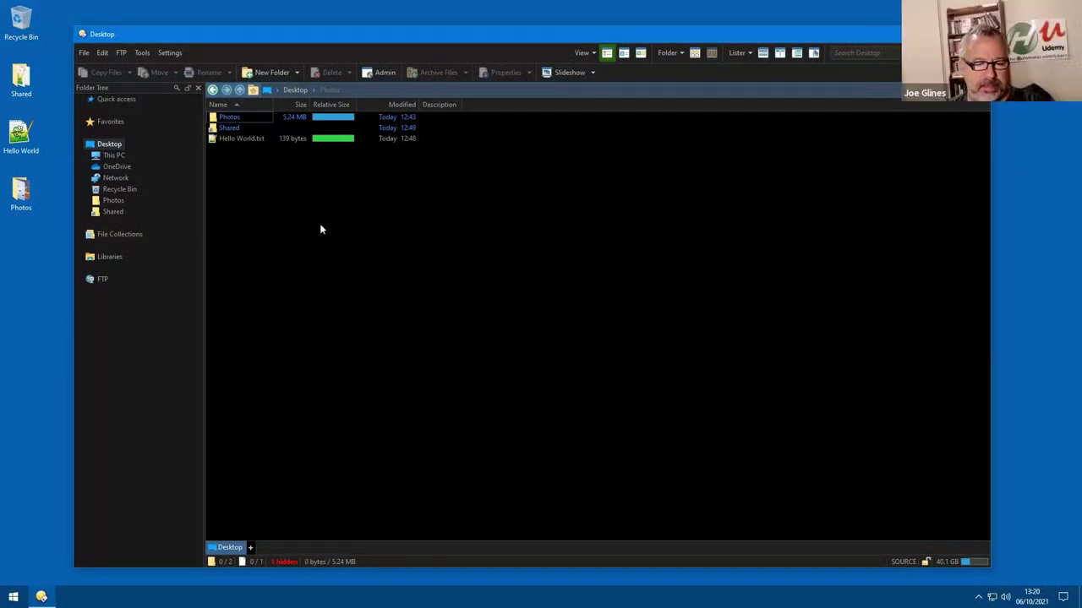
- Go to the /dopusdata folder, move up to GPSoftware and duplicate the Directory Opus folder there
{"action": "type", "text": "/dopusdata"}
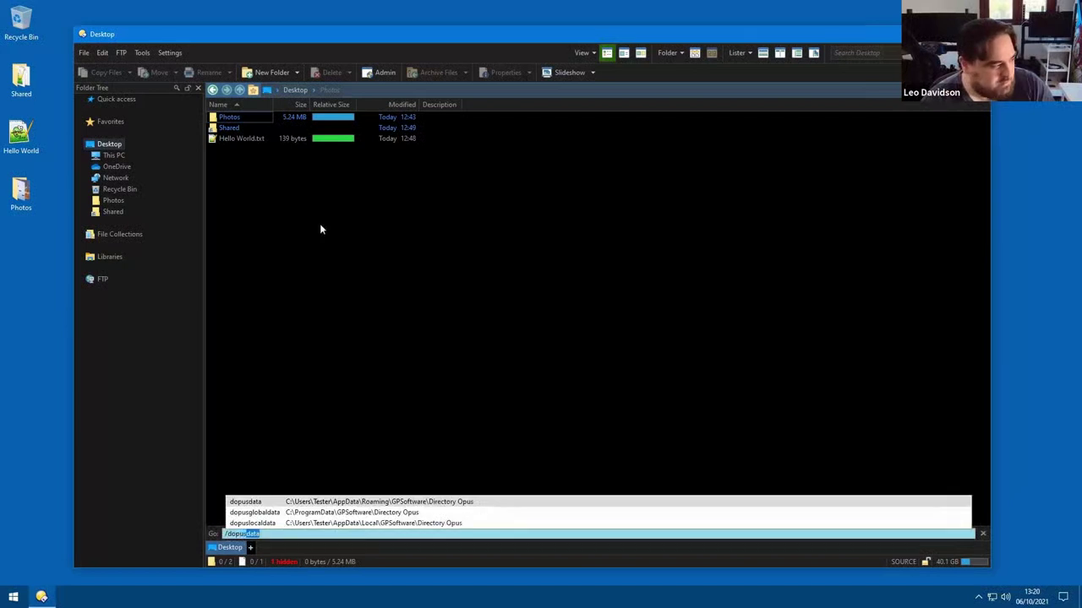
{"action": "key", "text": "Return"}
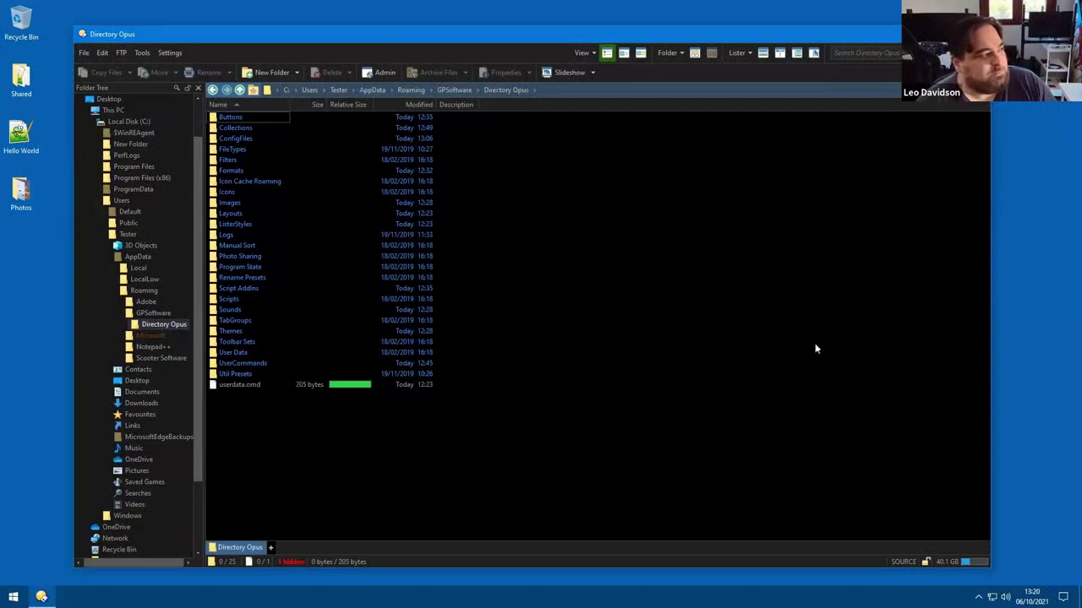
{"action": "left_click", "coordinate": [240, 93]}
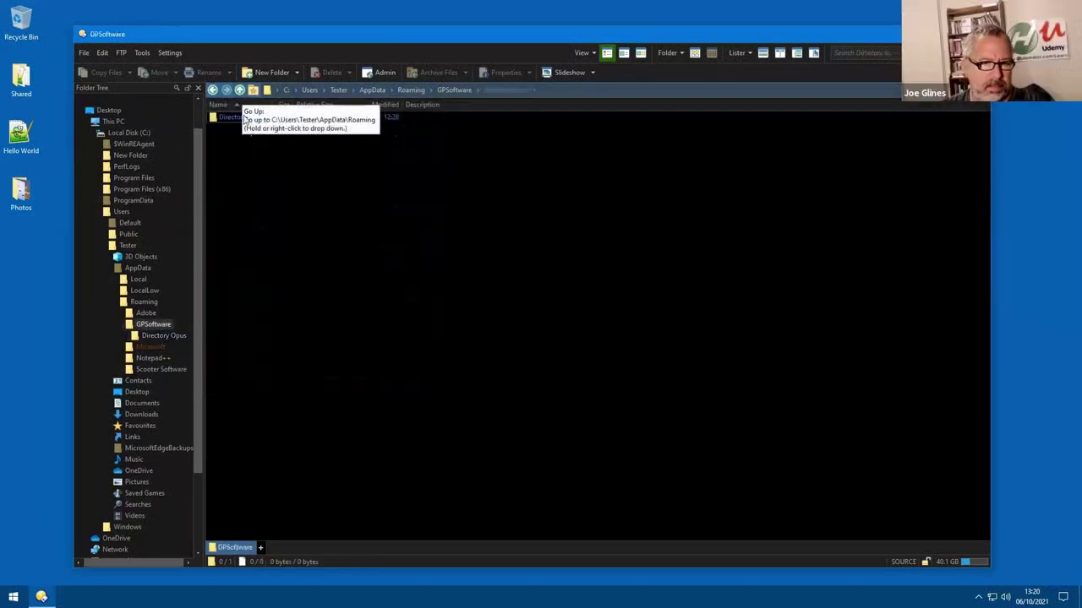
{"action": "left_click_drag", "start_coordinate": [245, 120], "coordinate": [348, 151]}
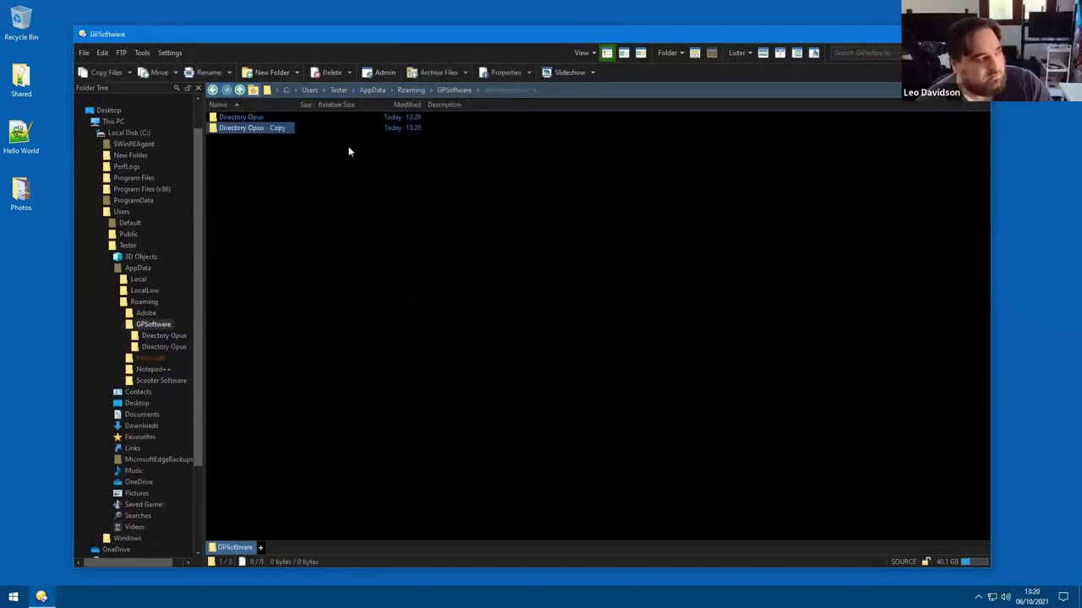
{"action": "left_click", "coordinate": [357, 150]}
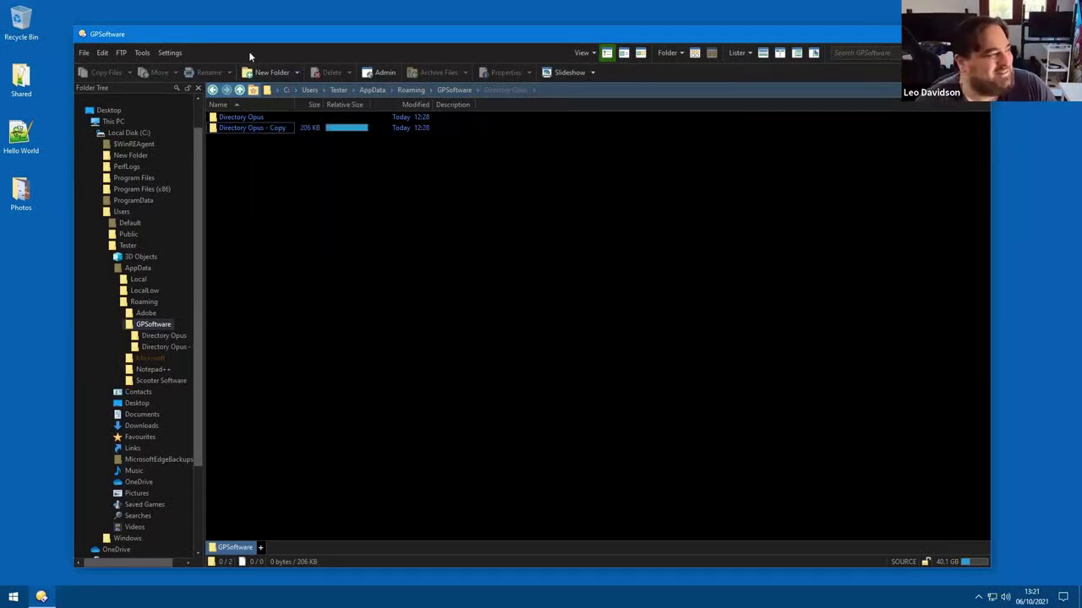
- Return to the Desktop folder and close the folder tree
{"action": "left_click", "coordinate": [108, 111]}
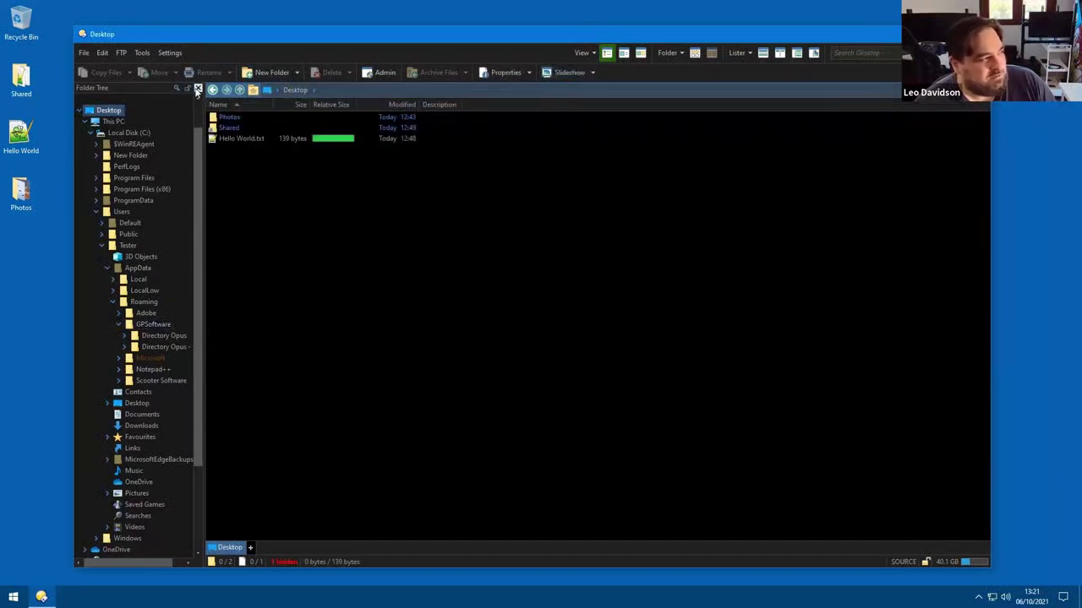
{"action": "left_click", "coordinate": [198, 88]}
{"action": "left_click", "coordinate": [112, 108]}
{"action": "left_click", "coordinate": [111, 105]}
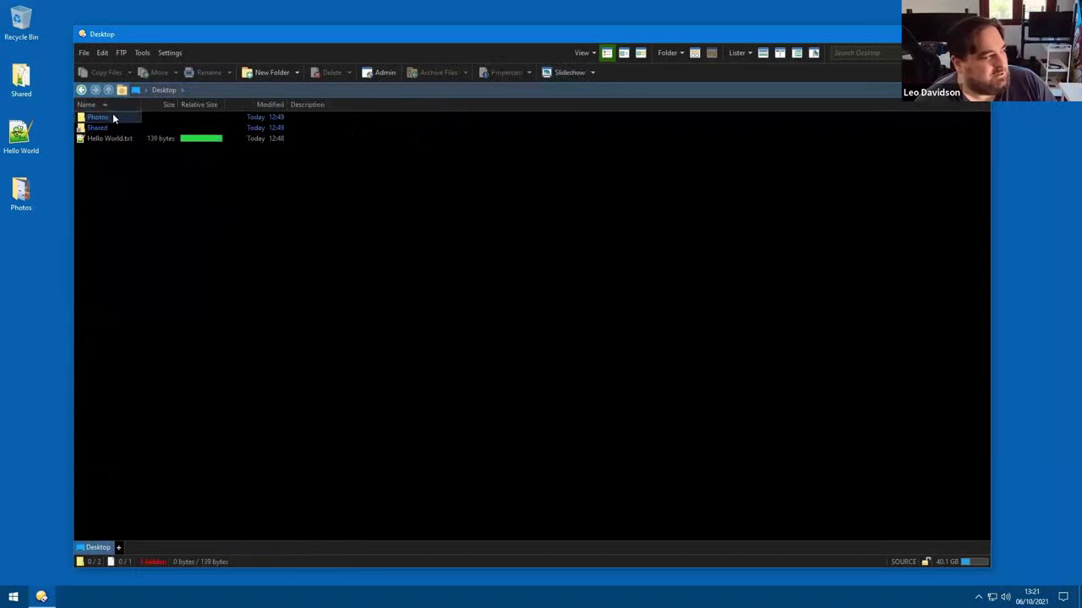
- Look inside the Photos folder and go back to Desktop using the location path
{"action": "double_click", "coordinate": [112, 116]}
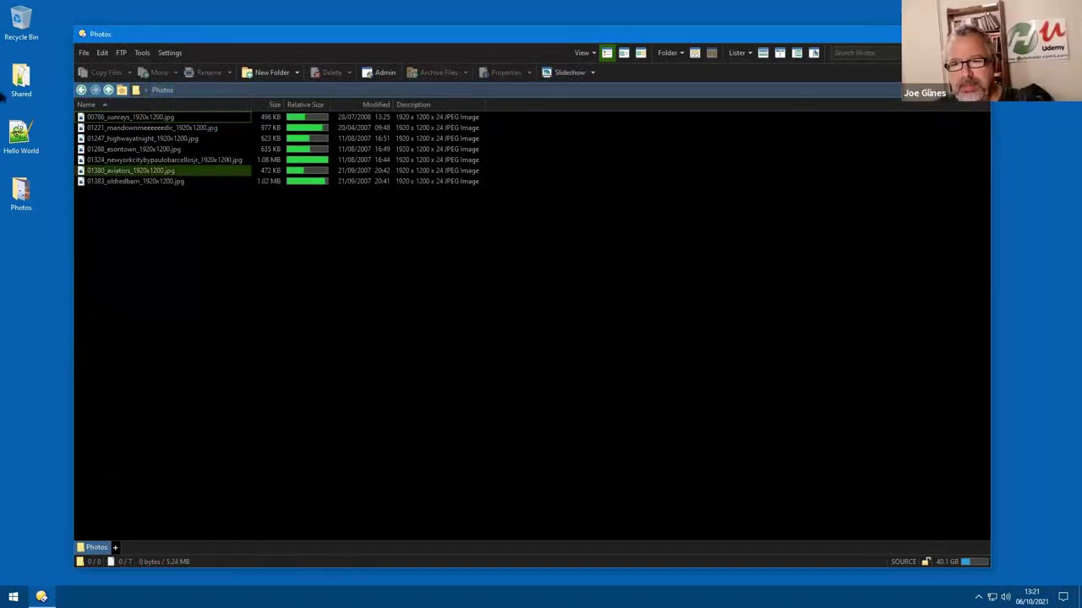
{"action": "left_click", "coordinate": [145, 89]}
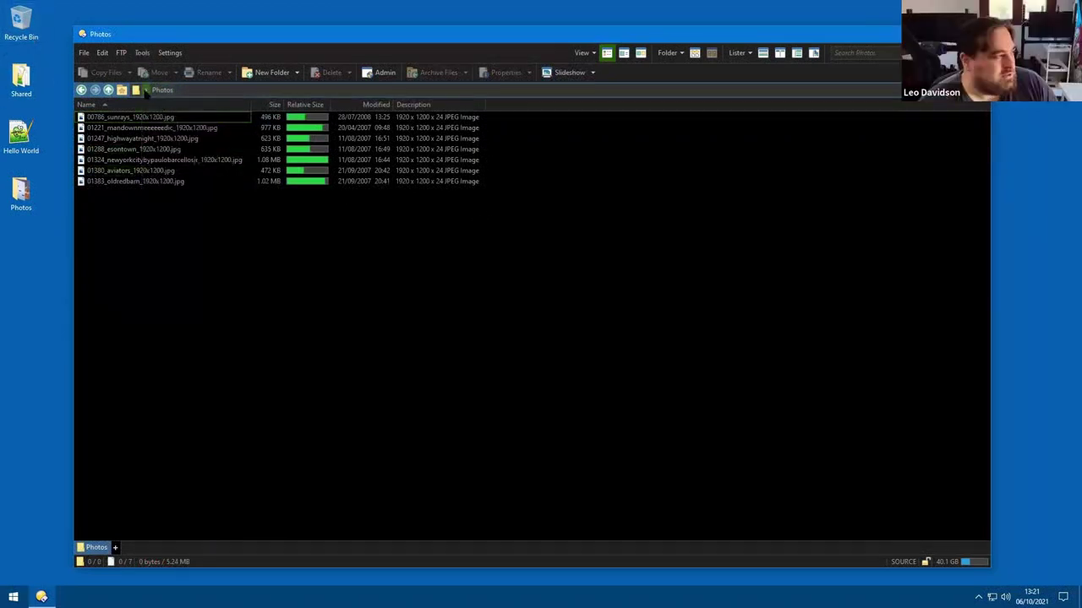
{"action": "left_click", "coordinate": [146, 89]}
{"action": "left_click", "coordinate": [154, 104]}
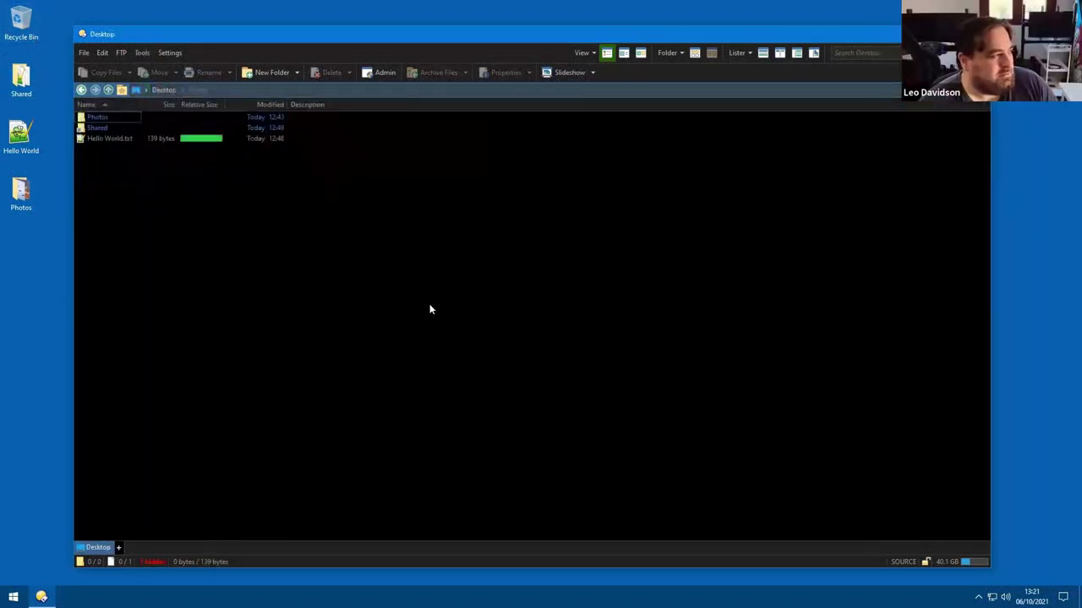
- Examine the Menu toolbar's customization options through the toolbar's own context commands, leaving without changes
{"action": "left_click", "coordinate": [121, 90]}
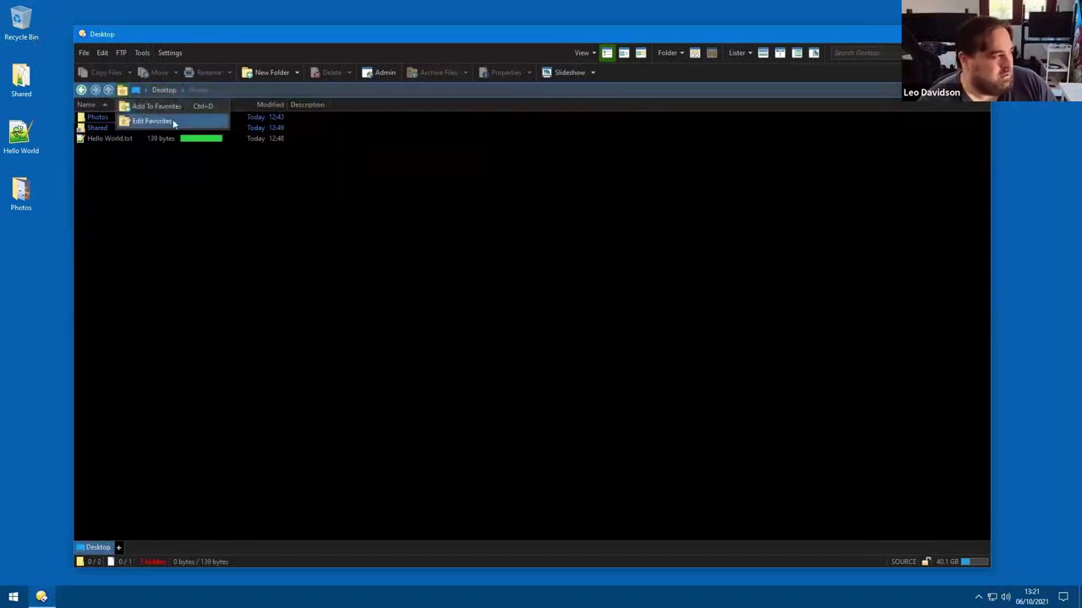
{"action": "right_click", "coordinate": [241, 55]}
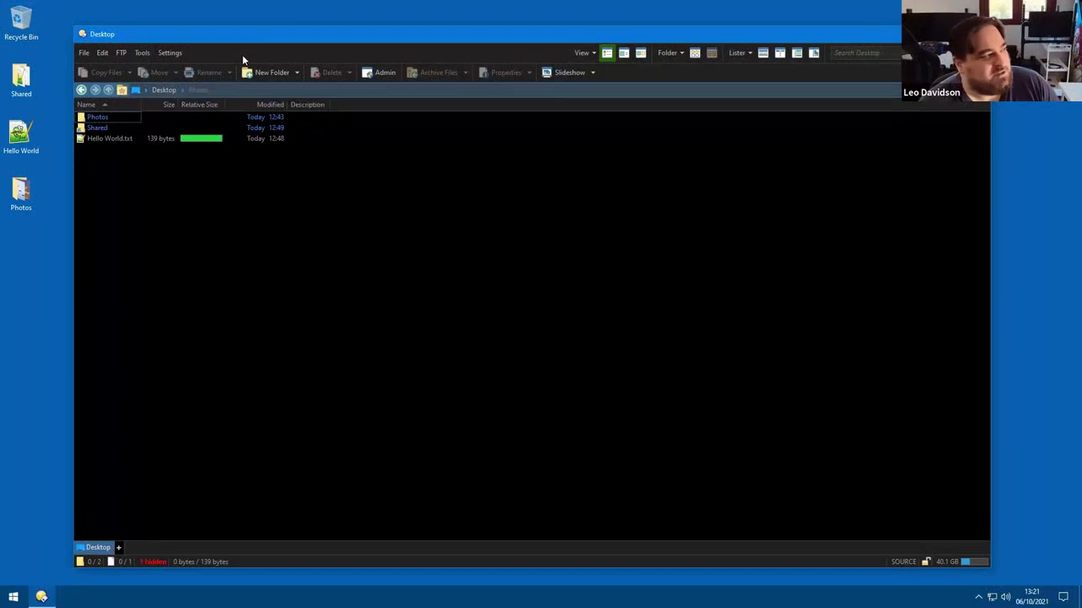
{"action": "right_click", "coordinate": [241, 54]}
{"action": "left_click", "coordinate": [266, 64]}
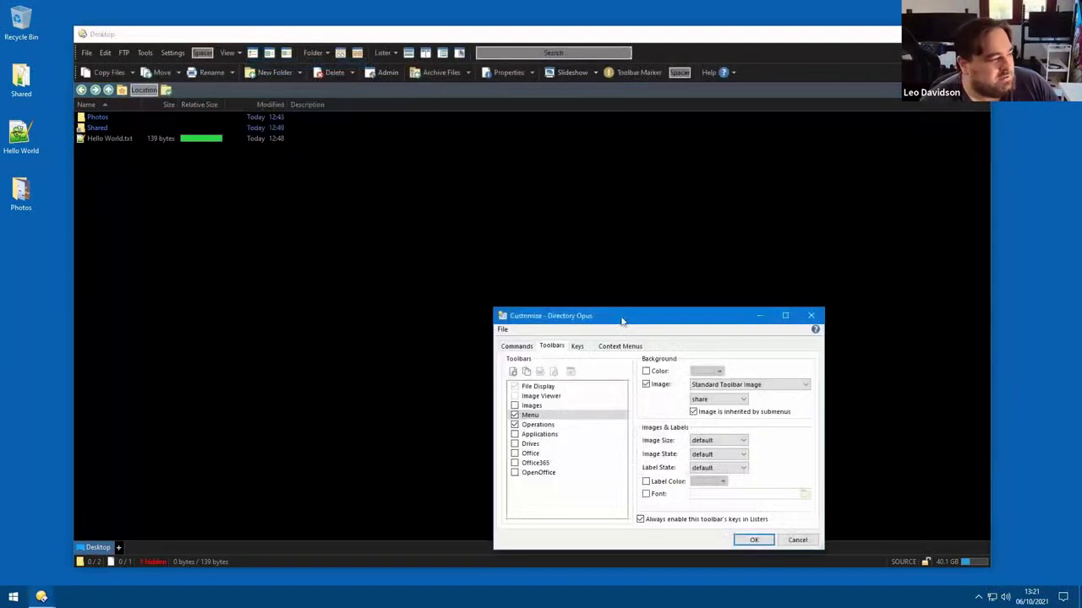
{"action": "left_click", "coordinate": [809, 315]}
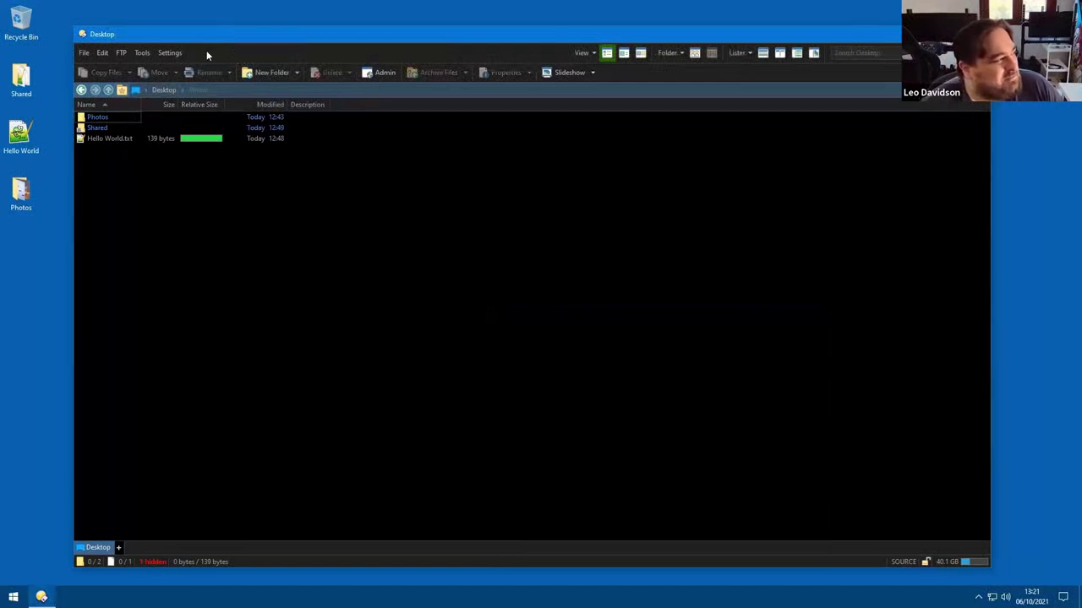
{"action": "right_click", "coordinate": [254, 57]}
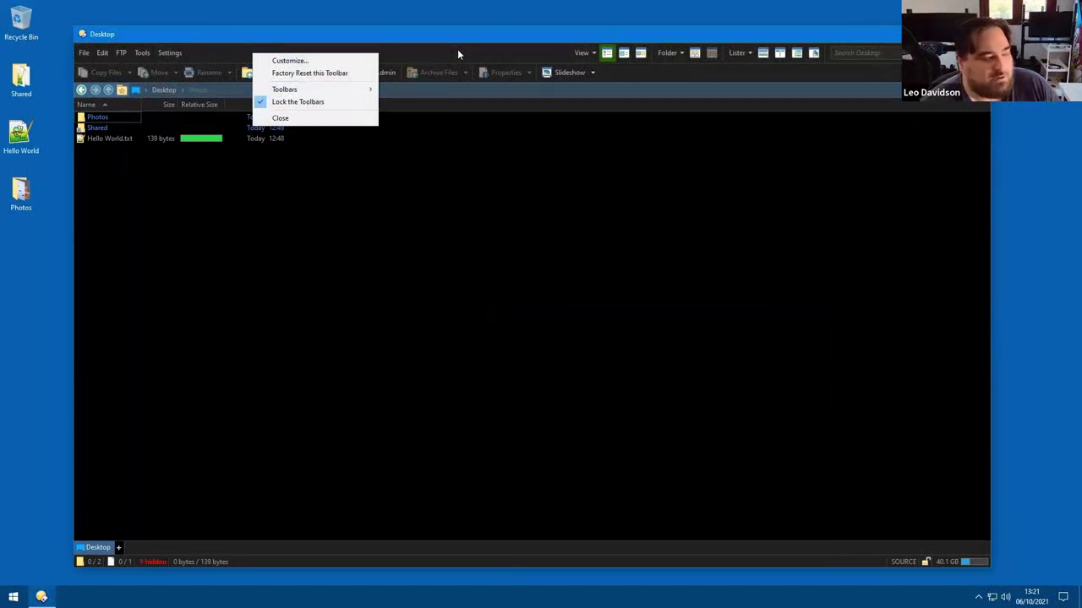
{"action": "left_click", "coordinate": [311, 64]}
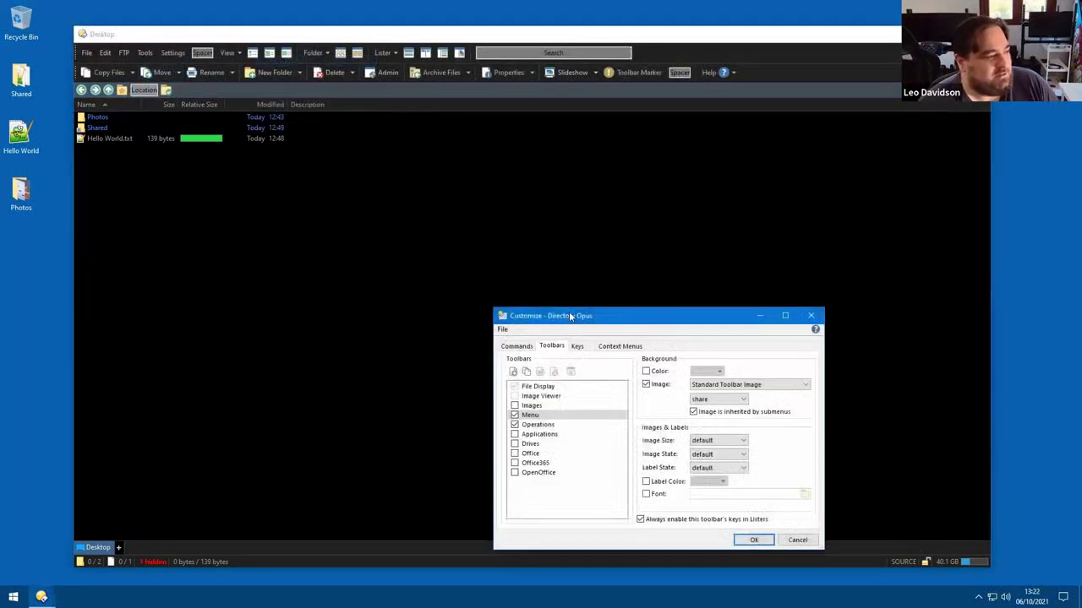
{"action": "left_click_drag", "start_coordinate": [570, 316], "coordinate": [368, 193]}
{"action": "key", "text": "Escape"}
- View the Customize Toolbars dialog from the general settings and cancel it
{"action": "left_click", "coordinate": [169, 52]}
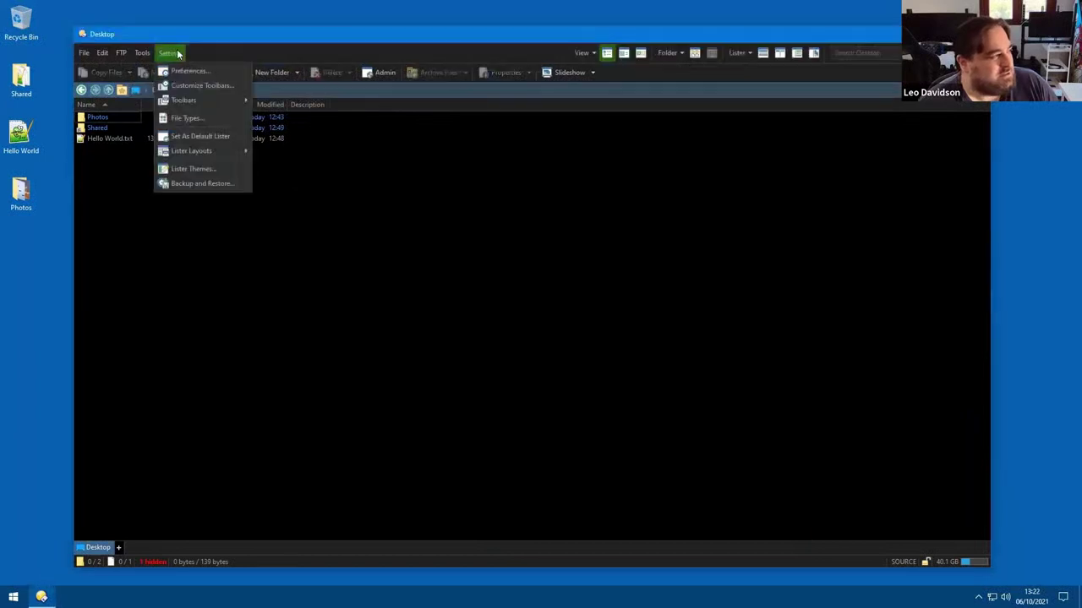
{"action": "left_click", "coordinate": [202, 86]}
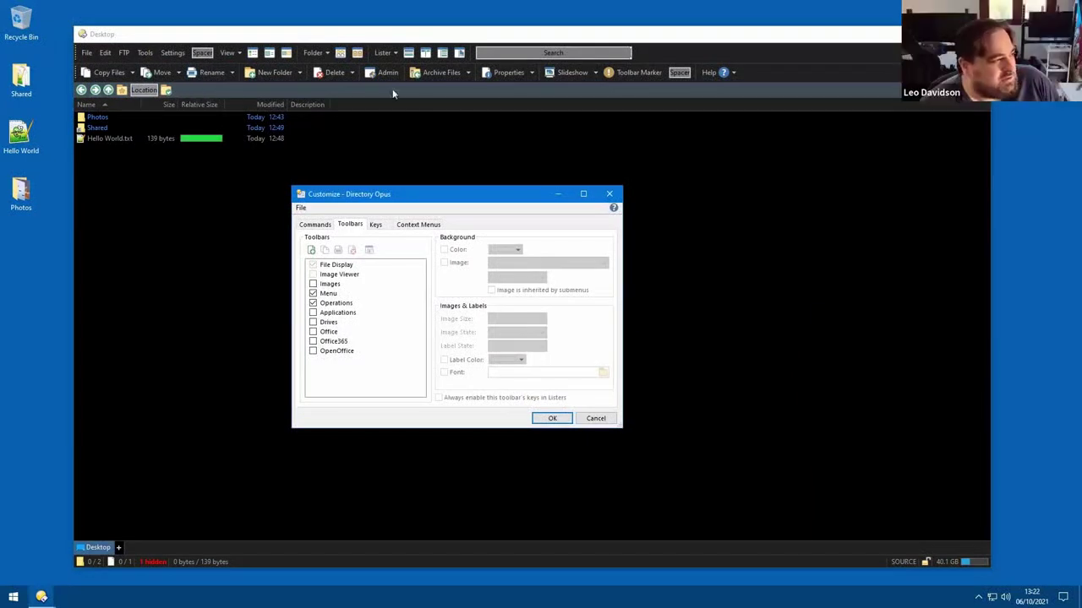
{"action": "left_click", "coordinate": [595, 418]}
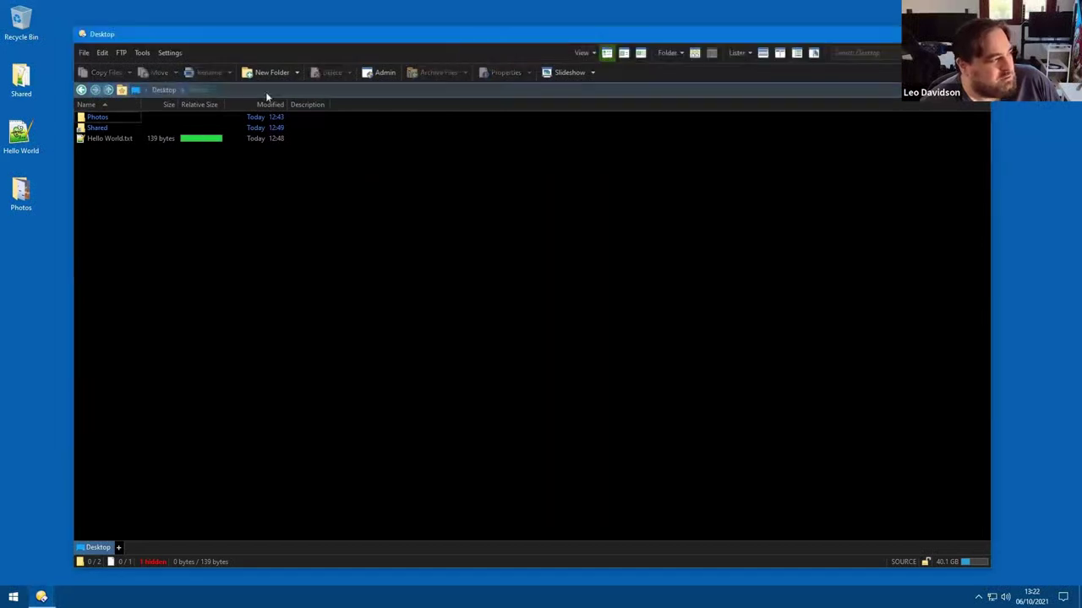
- Split the Lister into two side-by-side file displays, switch the source between them and return it to the first display
{"action": "left_click", "coordinate": [779, 53]}
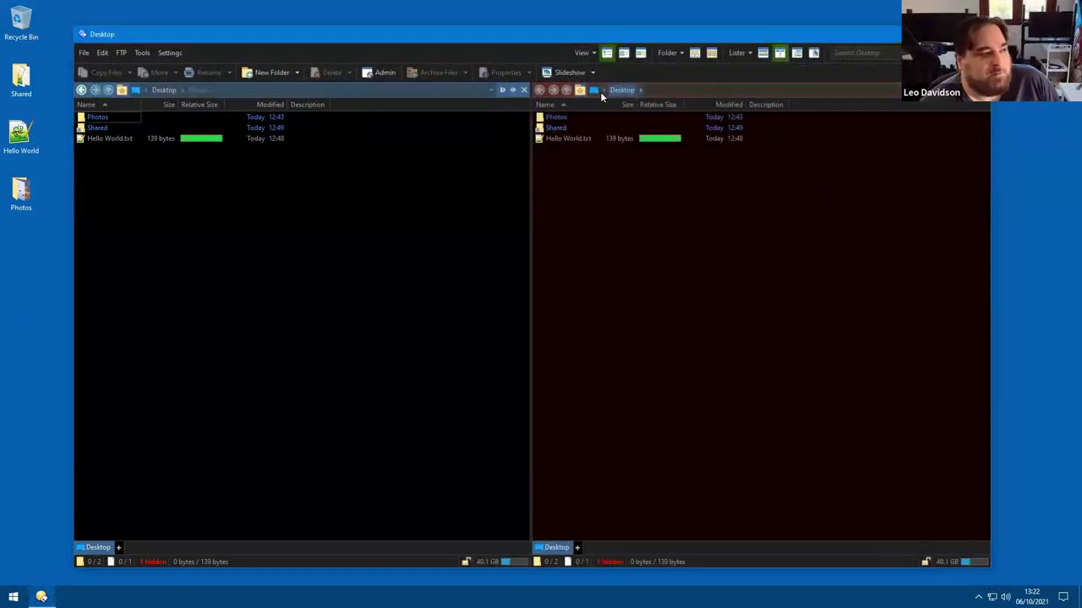
{"action": "left_click", "coordinate": [448, 114]}
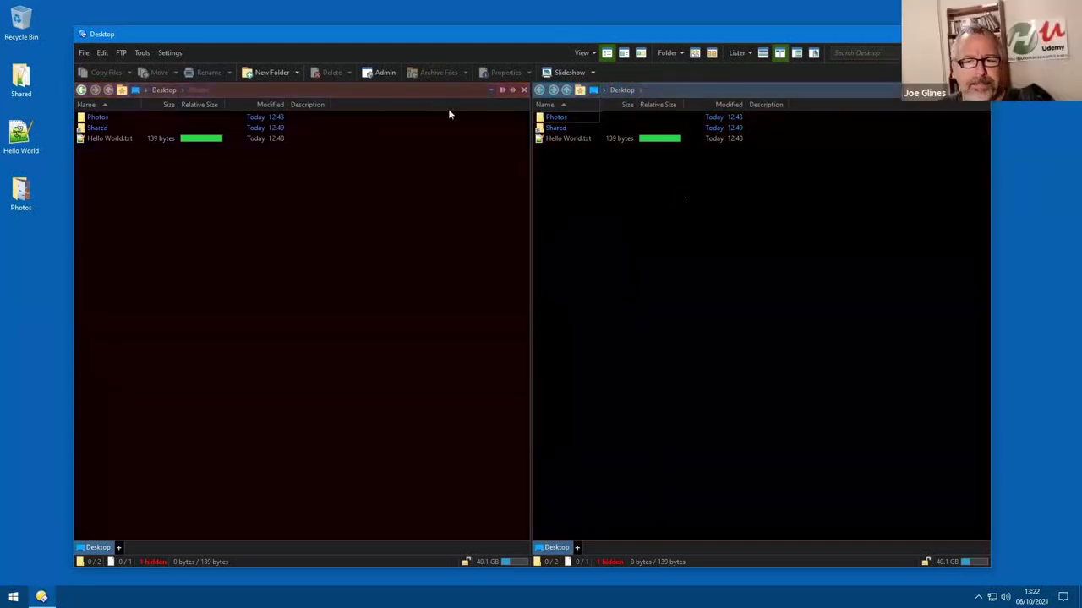
{"action": "left_click", "coordinate": [370, 131]}
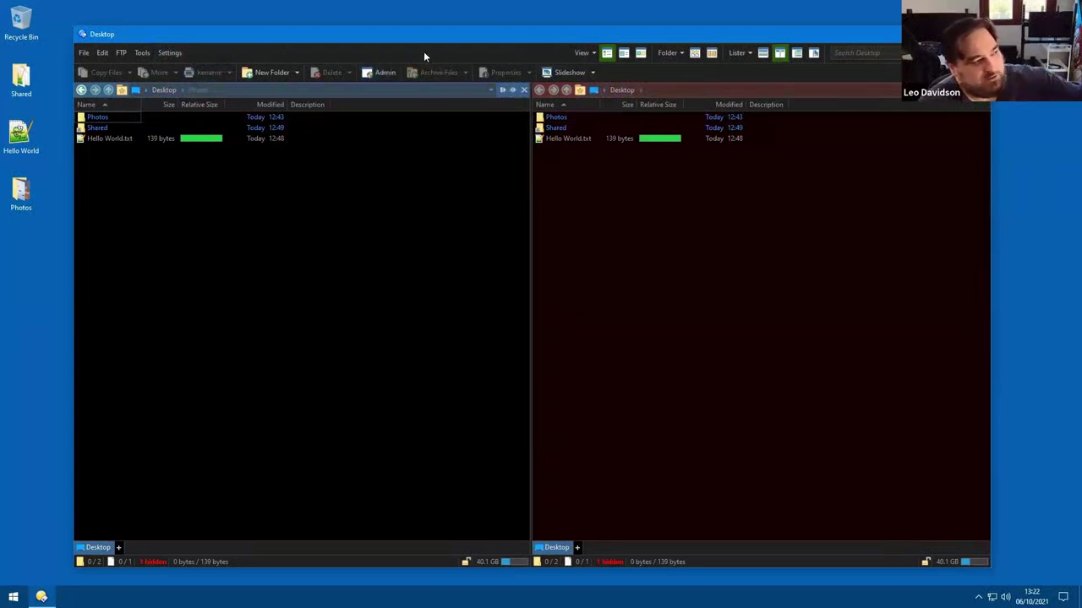
- Switch the source display and close the extra file display, returning the Lister to a single Desktop display
{"action": "left_click", "coordinate": [381, 261]}
{"action": "key", "text": "Tab"}
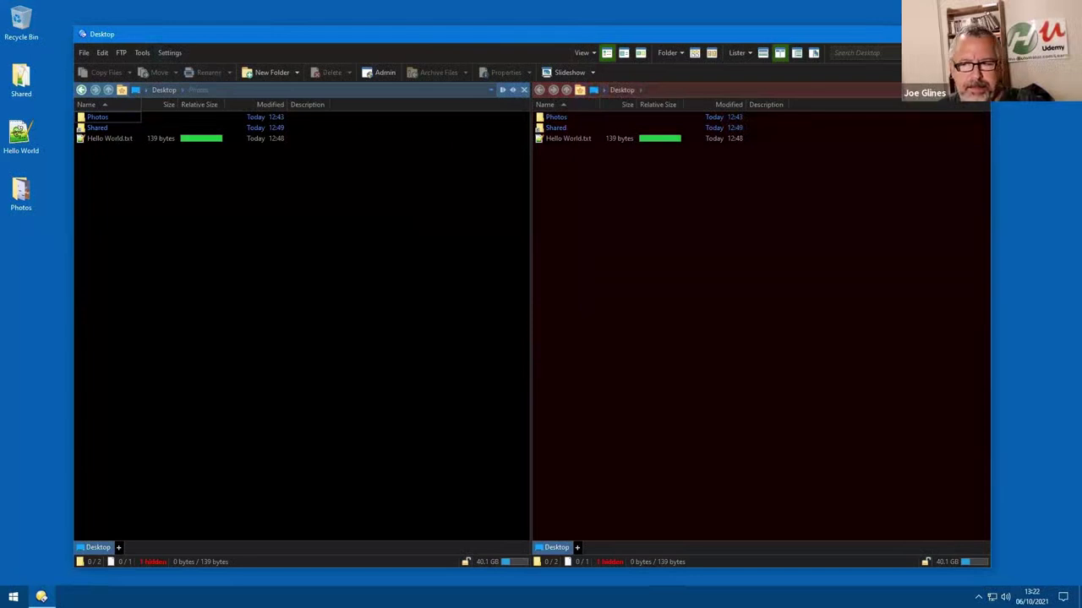
{"action": "left_click", "coordinate": [523, 89]}
- Enter toolbar customization, add a new button to the file display toolbar and place it just before the Location field
{"action": "left_click", "coordinate": [176, 52]}
{"action": "left_click", "coordinate": [206, 83]}
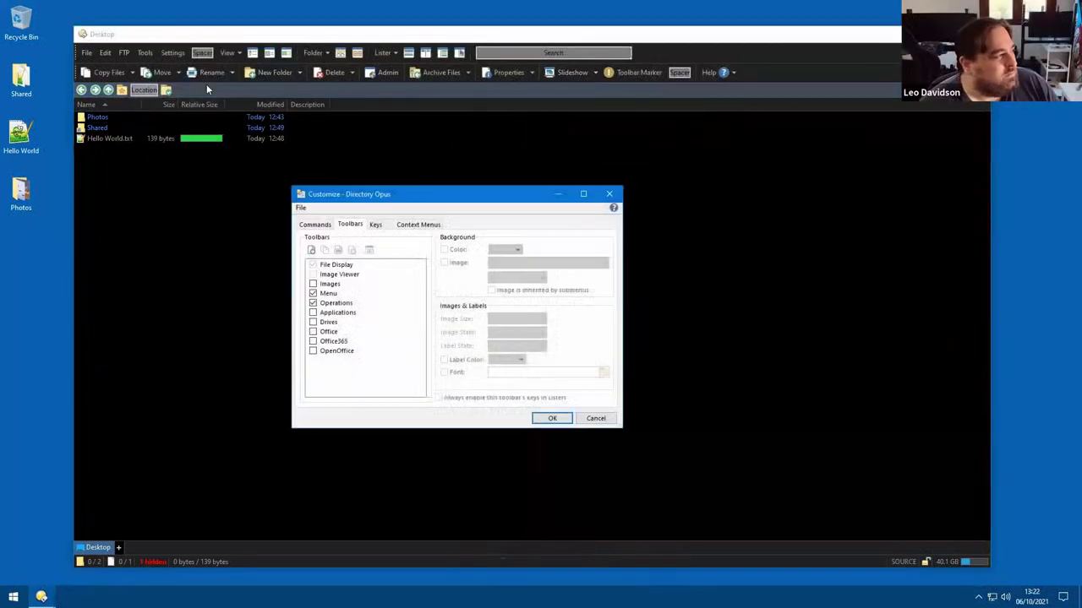
{"action": "right_click", "coordinate": [202, 93]}
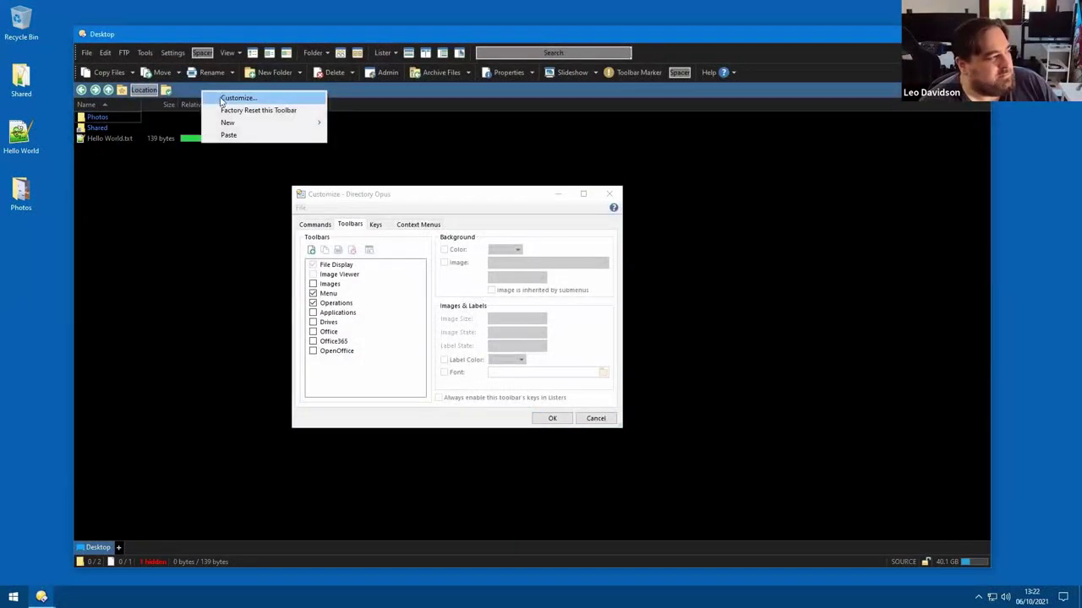
{"action": "mouse_move", "coordinate": [274, 127]}
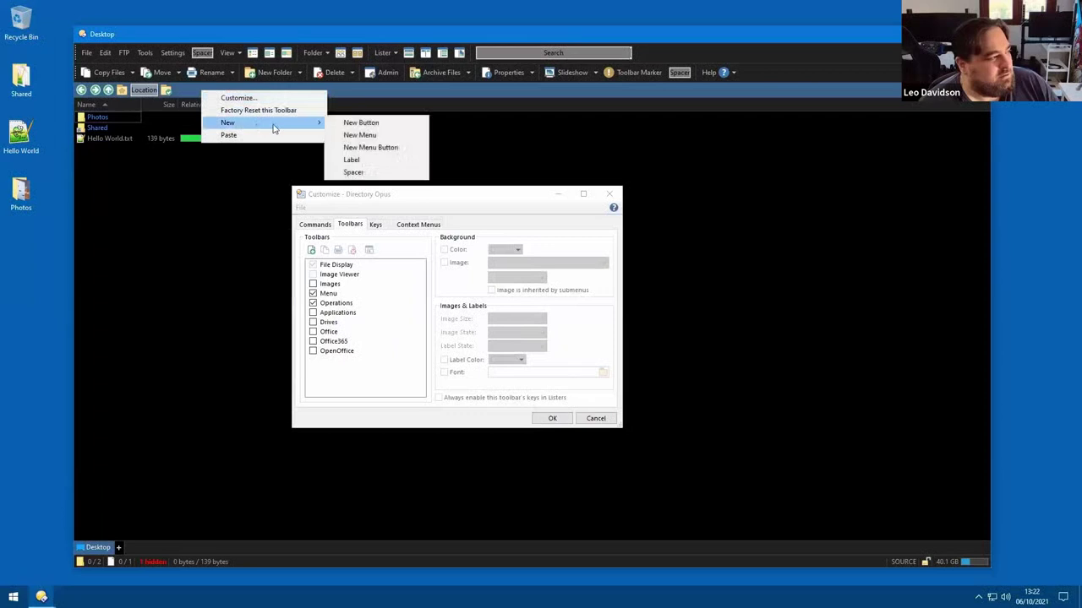
{"action": "left_click", "coordinate": [405, 125]}
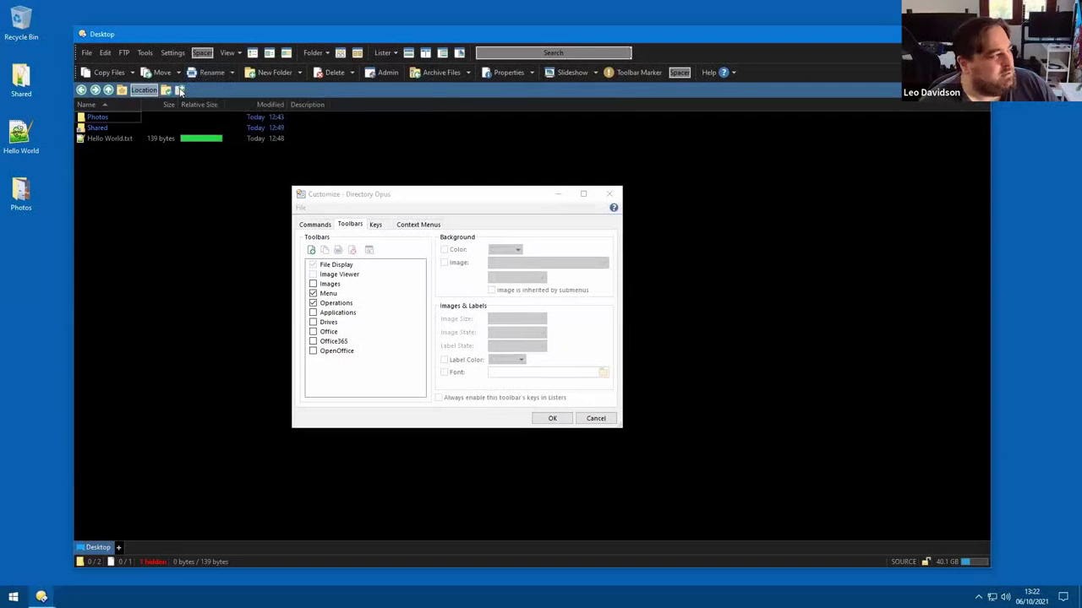
{"action": "left_click_drag", "start_coordinate": [180, 91], "coordinate": [137, 93]}
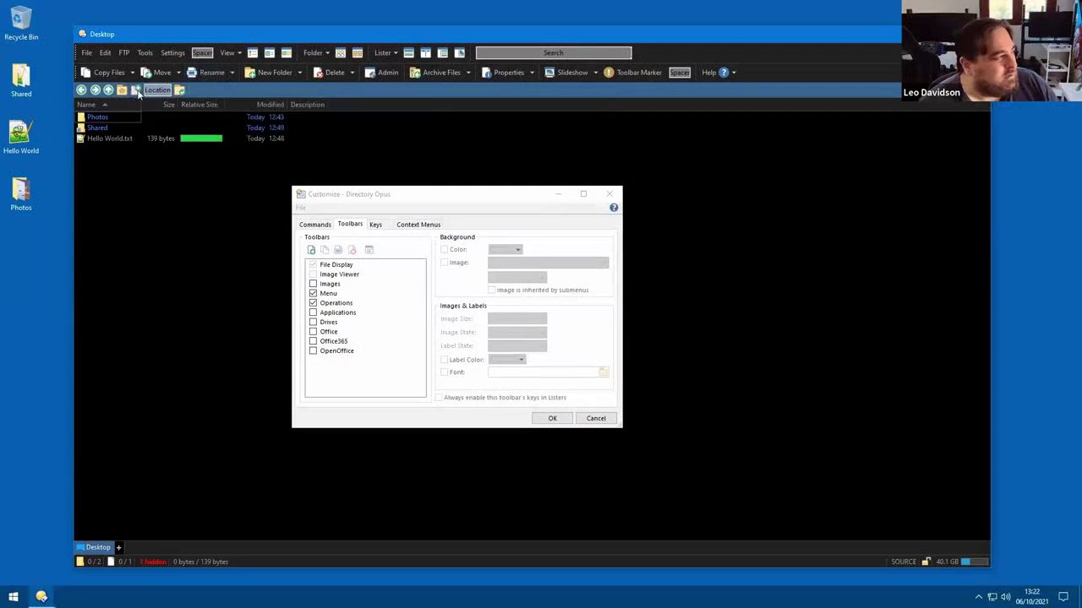
- Set the new button's function to "Go PATH /Desktop" and its label to "Desktop"
{"action": "double_click", "coordinate": [137, 93]}
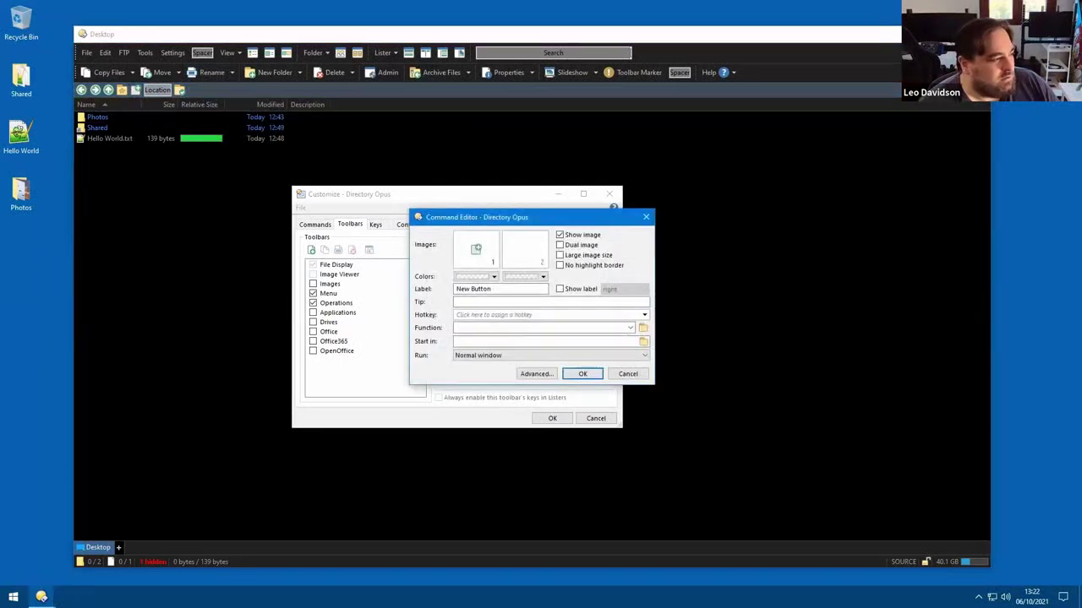
{"action": "type", "text": "Go PATH /DE"}
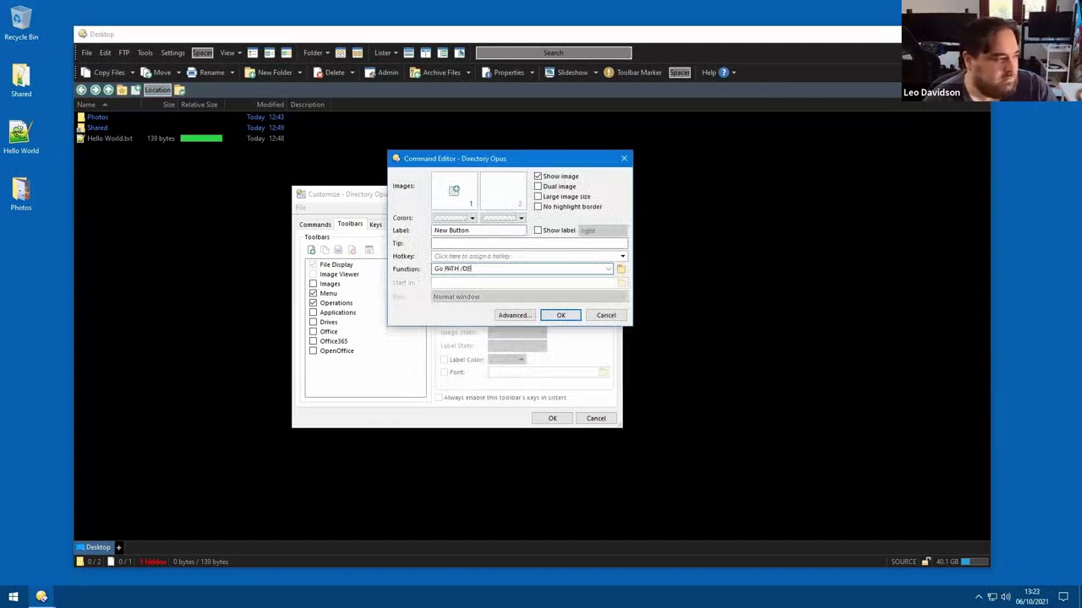
{"action": "key", "text": "ctrl+shift+Left"}
{"action": "key", "text": "ctrl+shift+Left"}
{"action": "key", "text": "ctrl+shift+Right"}
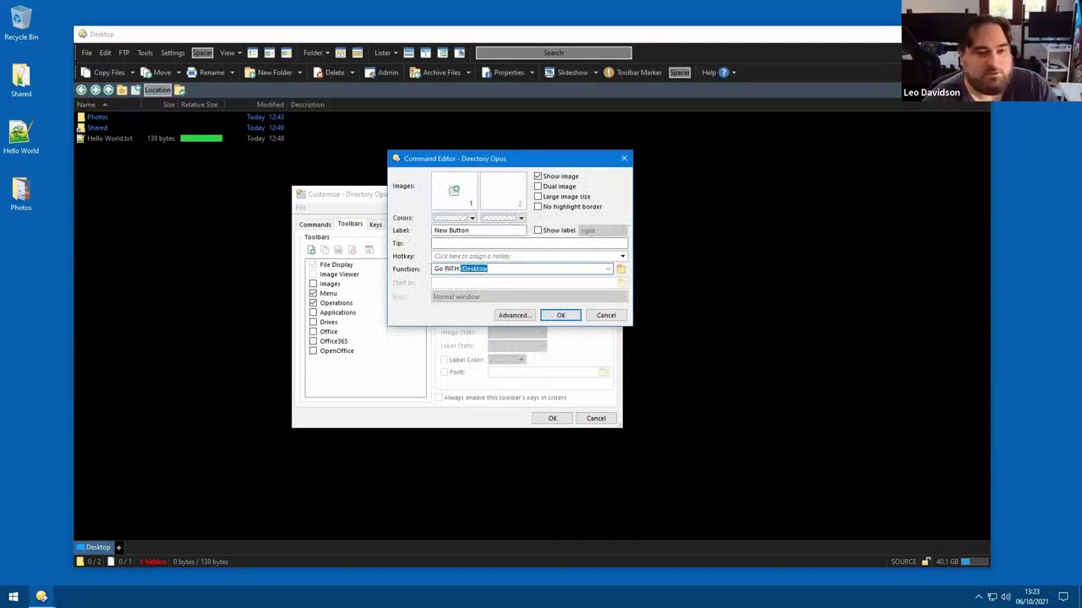
{"action": "left_click_drag", "start_coordinate": [473, 230], "coordinate": [415, 226]}
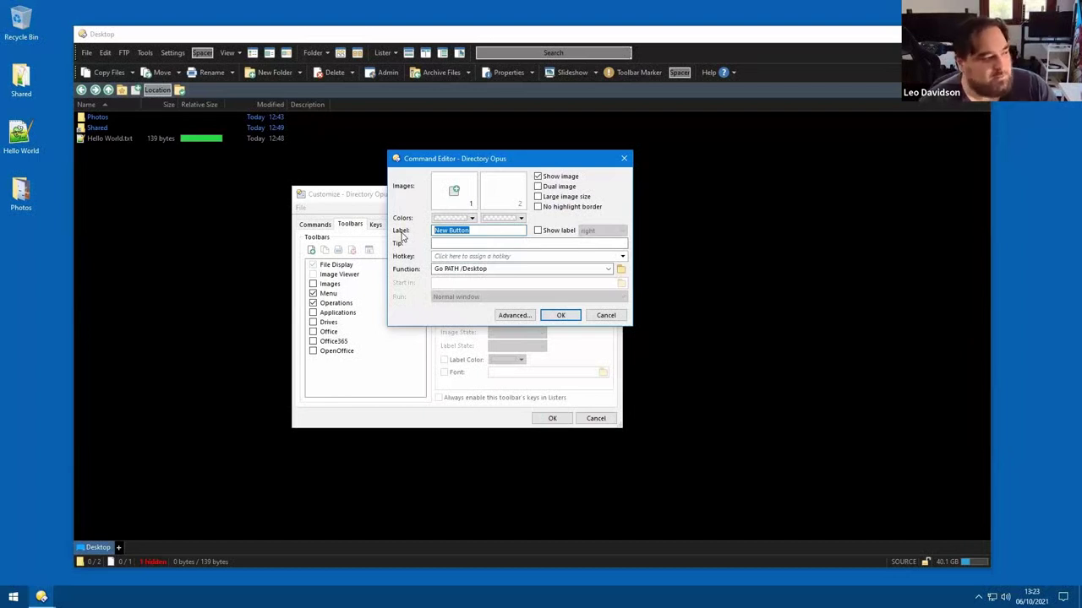
{"action": "type", "text": "Desktop"}
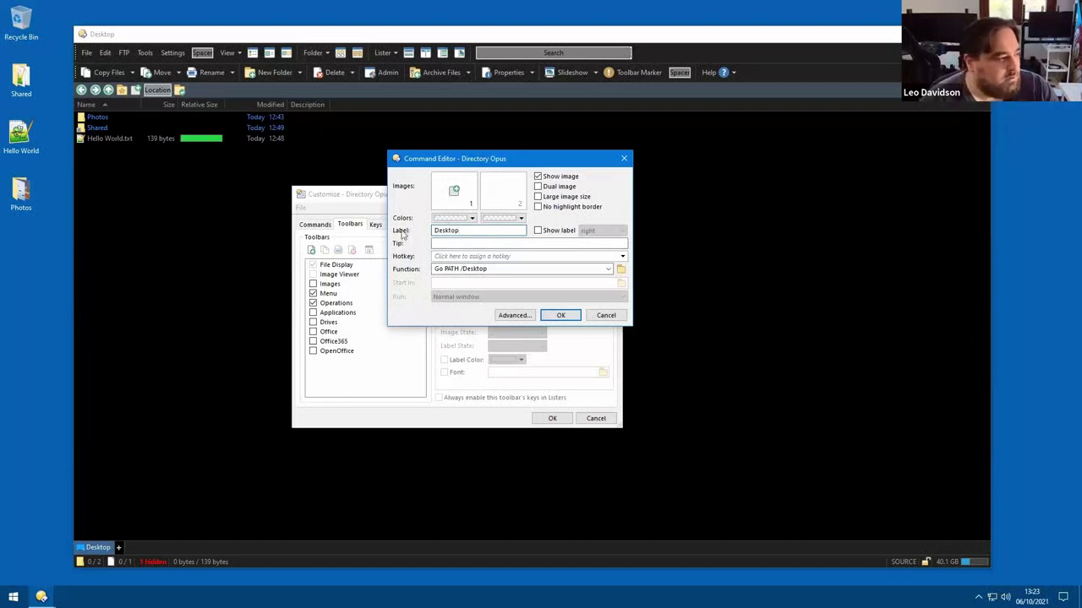
- Assign the internal "desktop" icon to the Desktop button and save the toolbar customization
{"action": "left_click", "coordinate": [454, 190]}
{"action": "left_click", "coordinate": [531, 243]}
{"action": "type", "text": "desktop"}
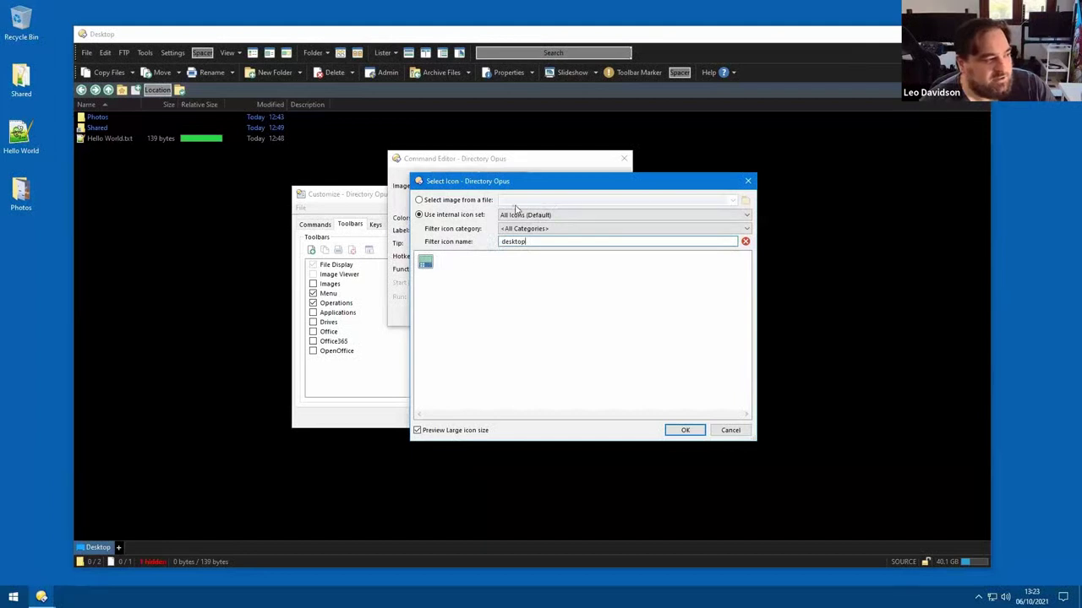
{"action": "left_click", "coordinate": [425, 262]}
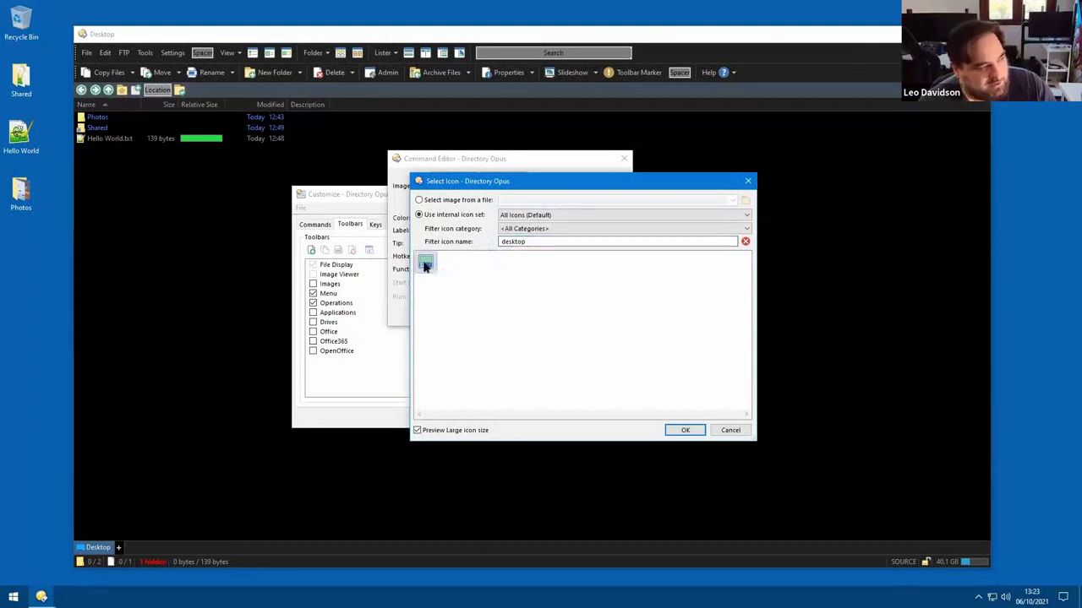
{"action": "double_click", "coordinate": [425, 264]}
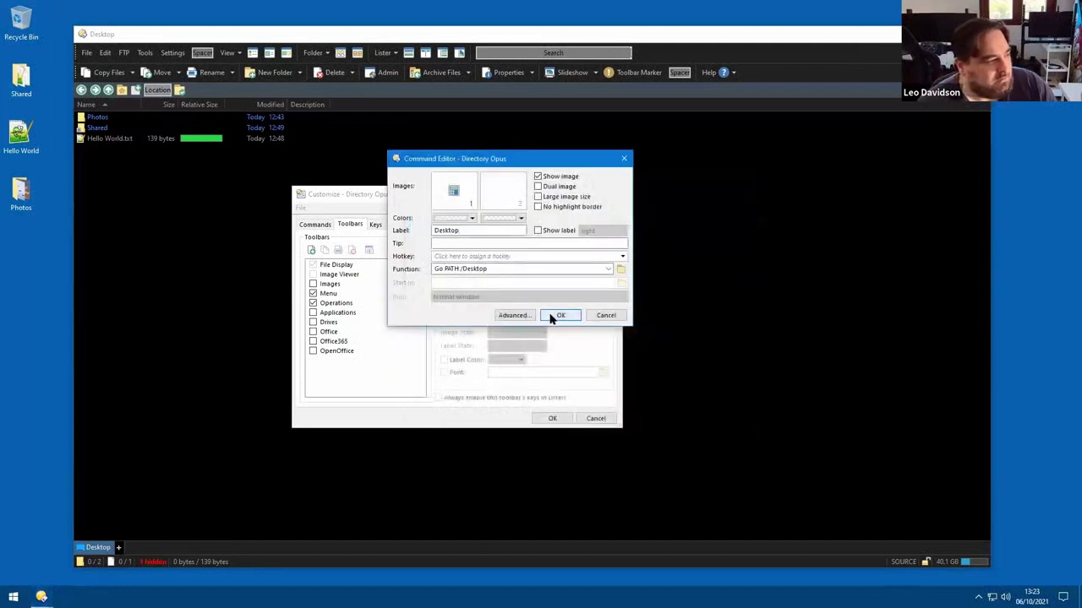
{"action": "left_click", "coordinate": [553, 316]}
{"action": "left_click", "coordinate": [548, 419]}
- Test the Desktop button by opening the Photos folder and using the button to return to Desktop
{"action": "left_click", "coordinate": [97, 117]}
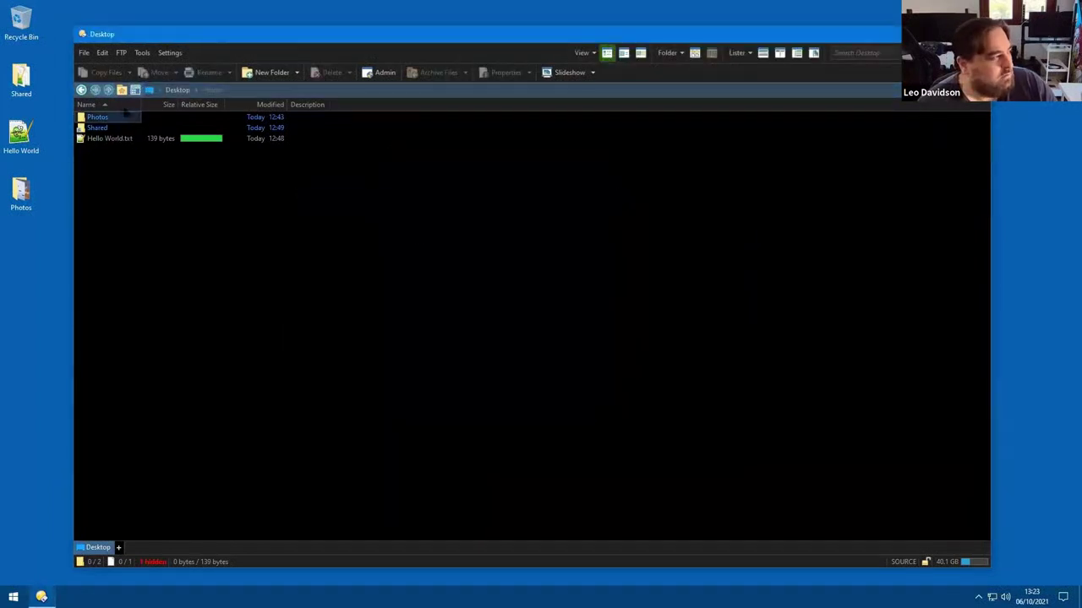
{"action": "double_click", "coordinate": [98, 120]}
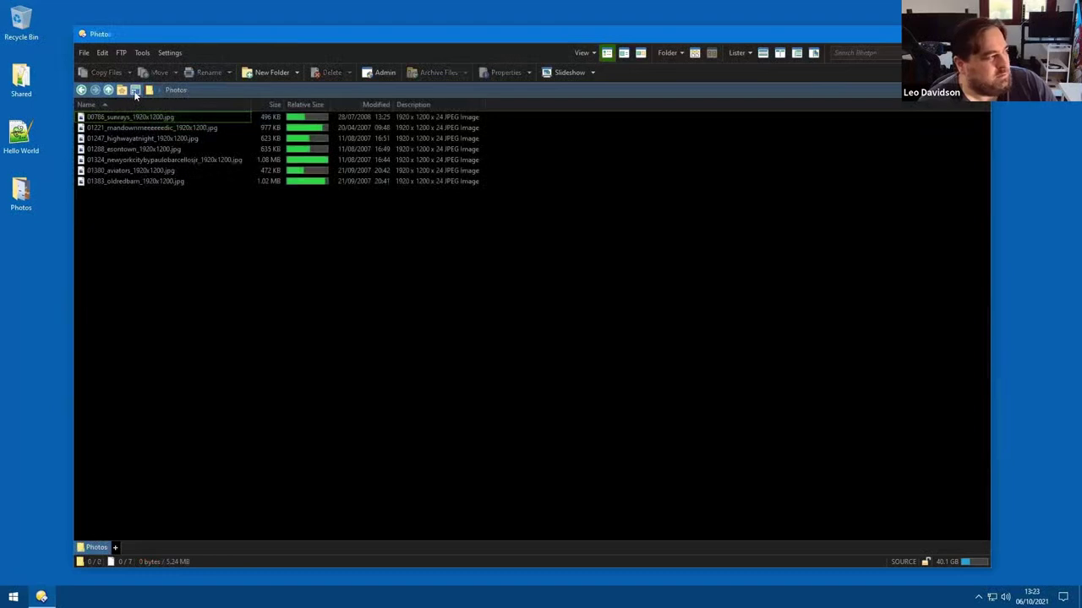
{"action": "left_click", "coordinate": [135, 92]}
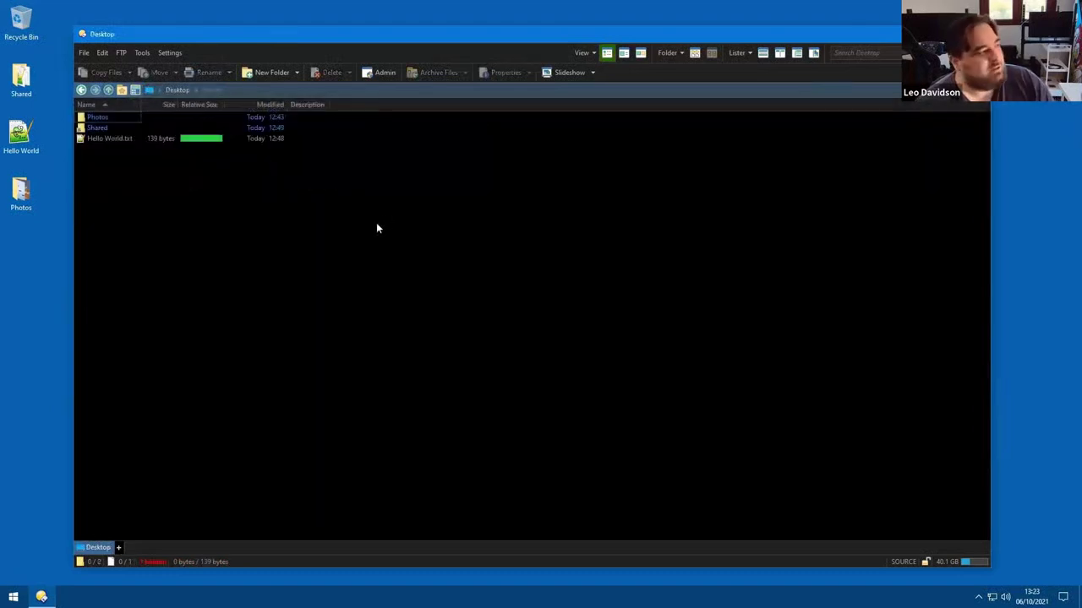
- Add the Photos folder as a button before the Location field, show its label and save the toolbar customization
{"action": "right_click", "coordinate": [235, 55]}
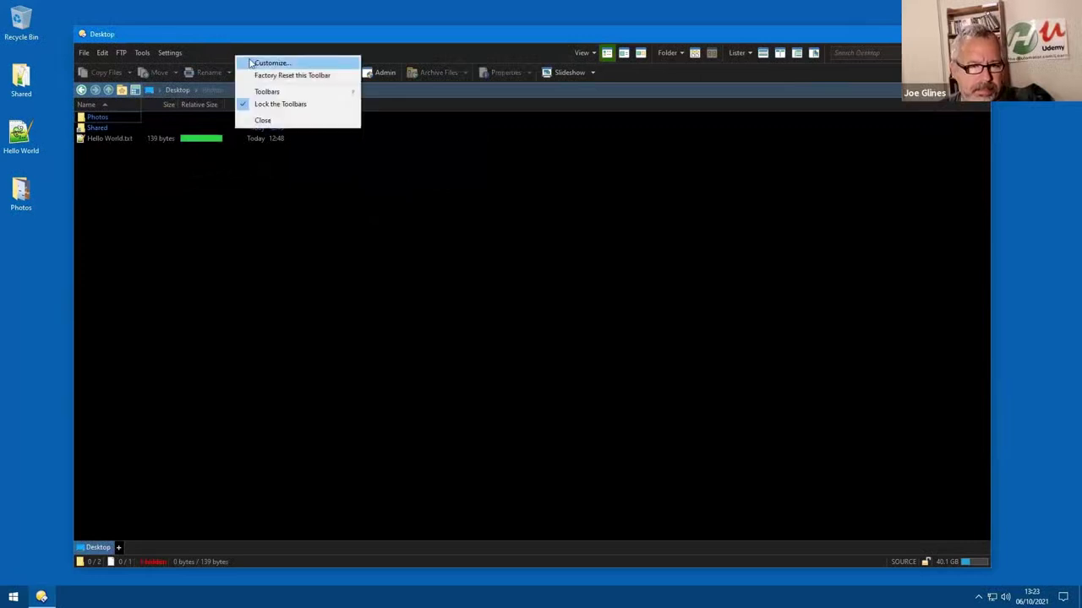
{"action": "left_click", "coordinate": [269, 63]}
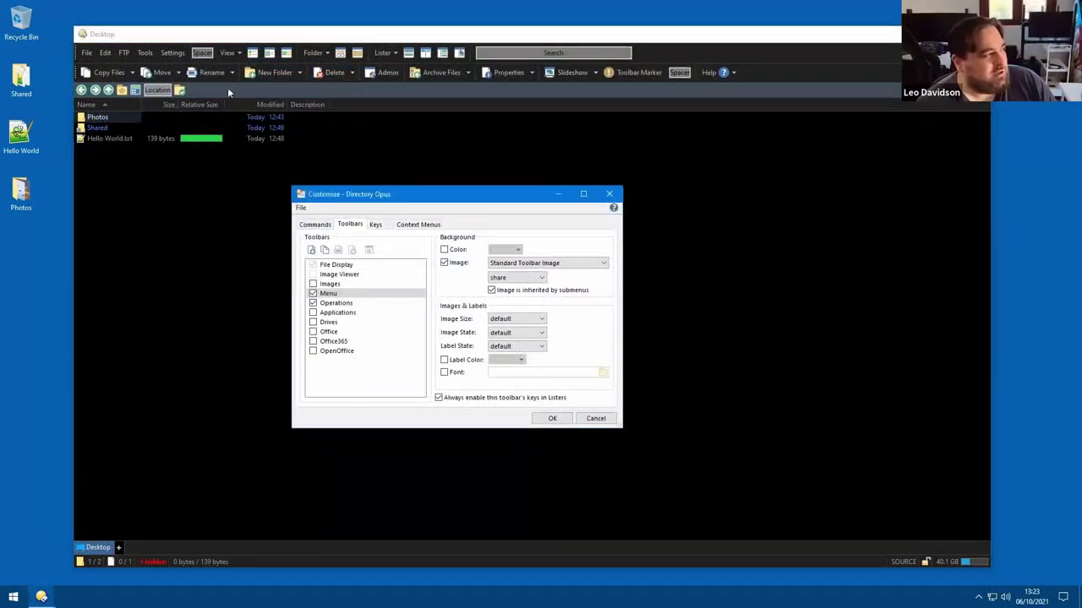
{"action": "left_click_drag", "start_coordinate": [192, 91], "coordinate": [148, 92]}
{"action": "double_click", "coordinate": [148, 92]}
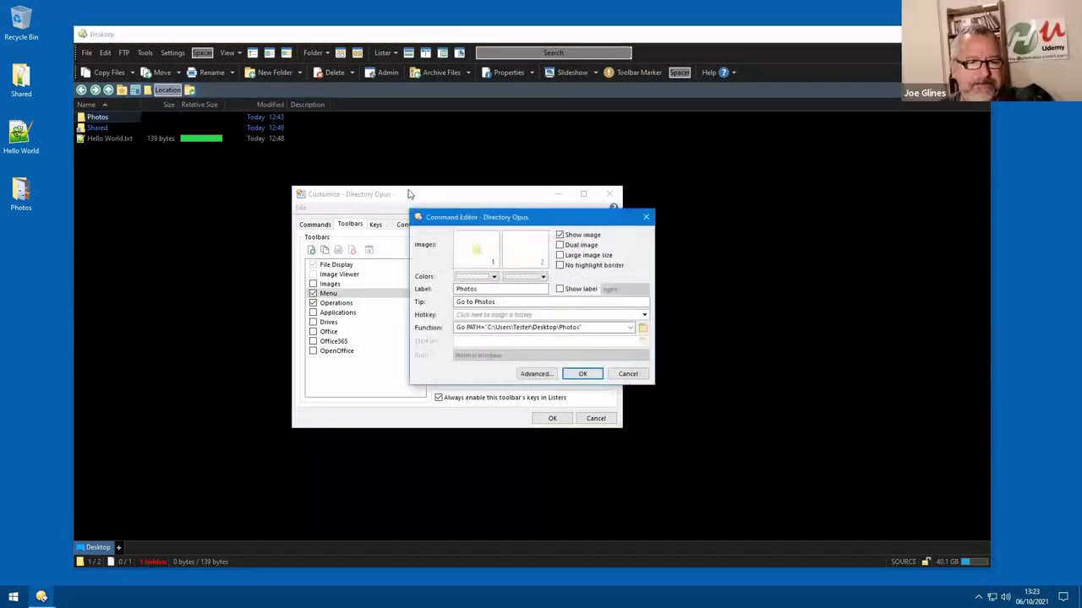
{"action": "left_click", "coordinate": [577, 290]}
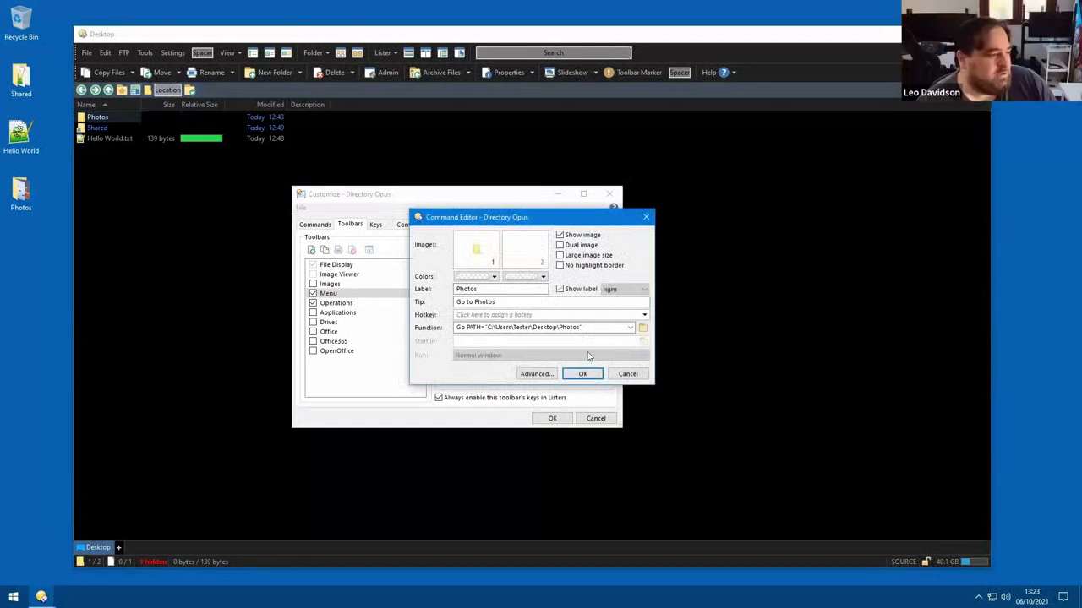
{"action": "left_click", "coordinate": [582, 373]}
{"action": "left_click", "coordinate": [552, 418]}
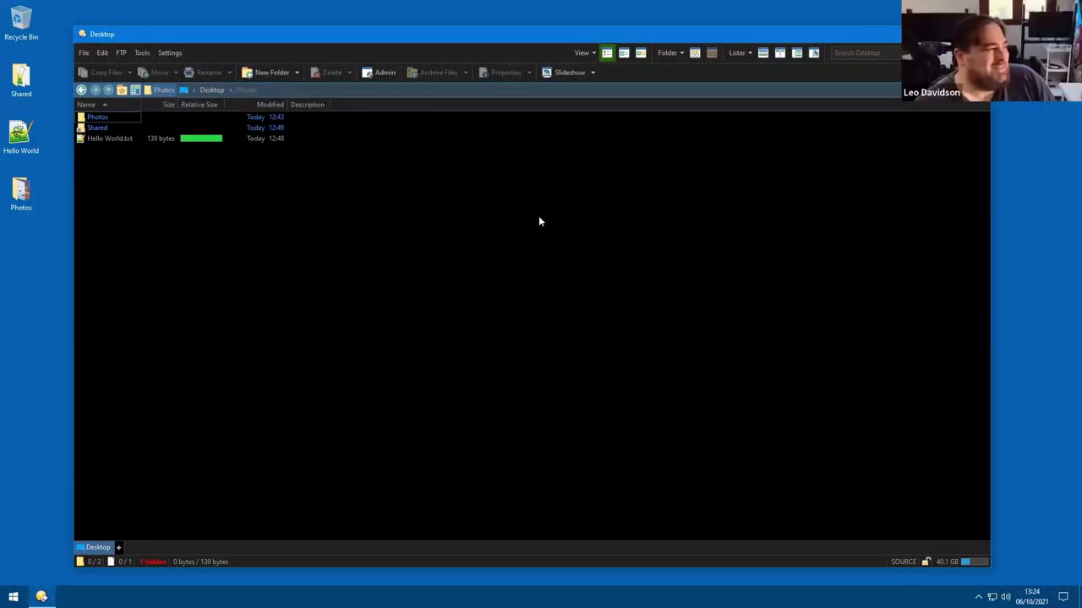
- Open the Photos folder with its toolbar button and go back to Desktop
{"action": "left_click", "coordinate": [159, 90]}
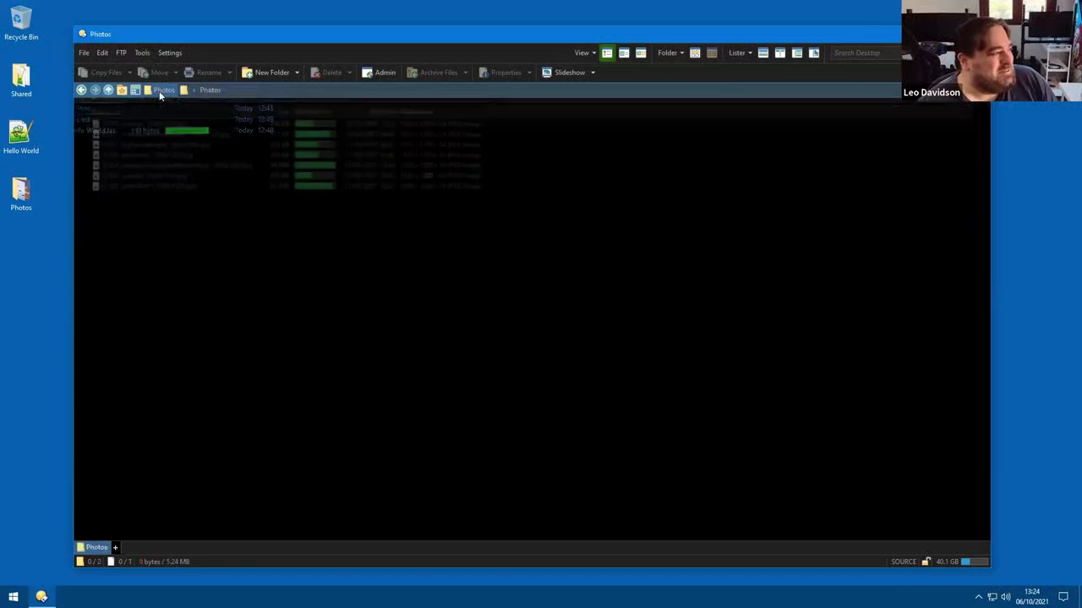
{"action": "left_click", "coordinate": [211, 90]}
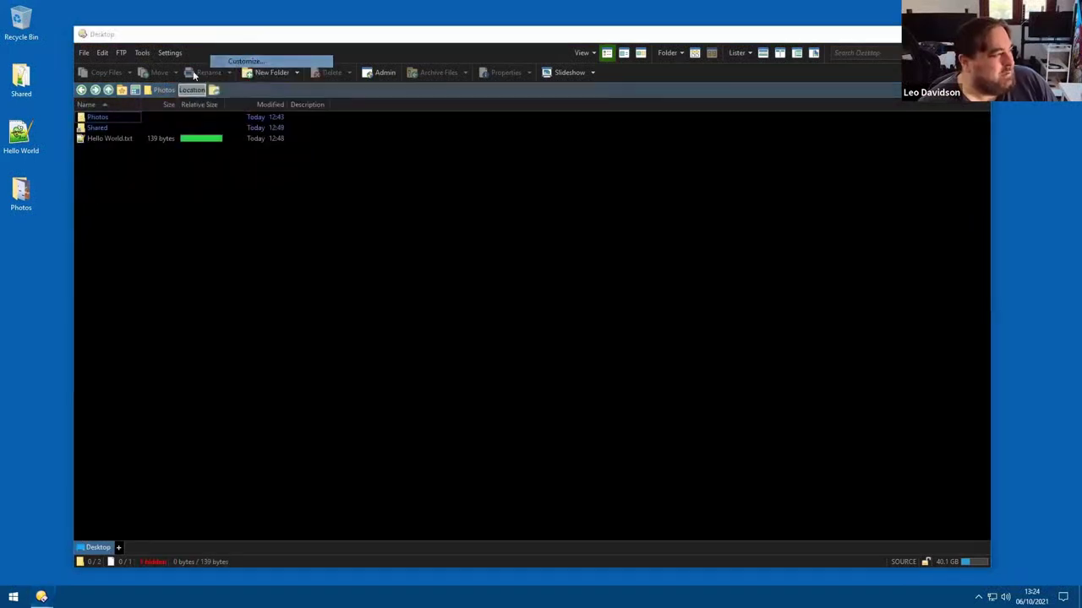
- Delete the Photos button from the file display toolbar and save the customization
{"action": "left_click", "coordinate": [241, 61]}
{"action": "right_click", "coordinate": [159, 90]}
{"action": "left_click", "coordinate": [191, 134]}
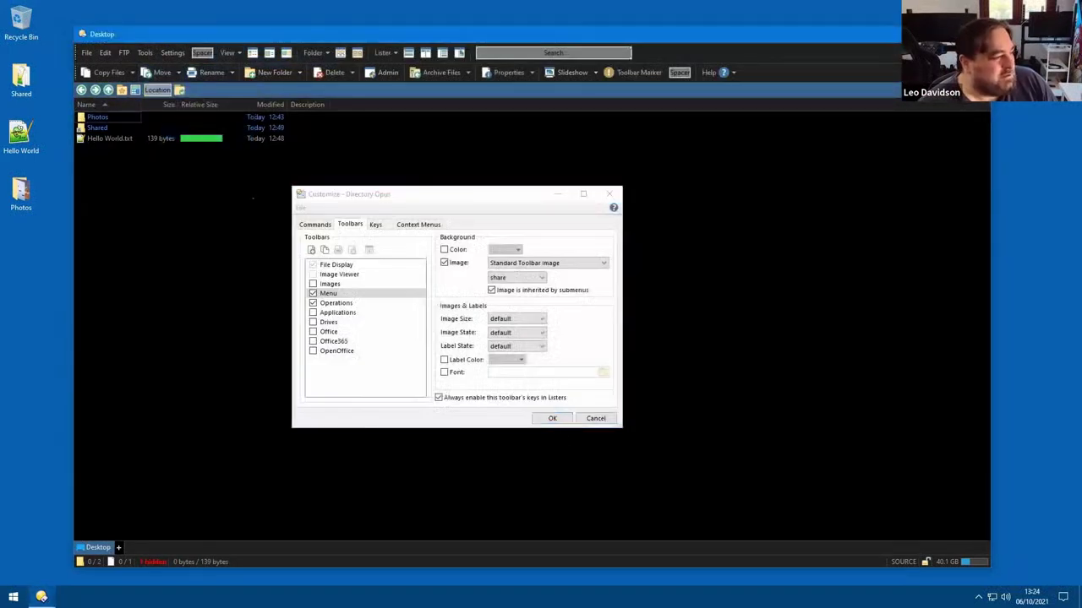
{"action": "left_click", "coordinate": [551, 419]}
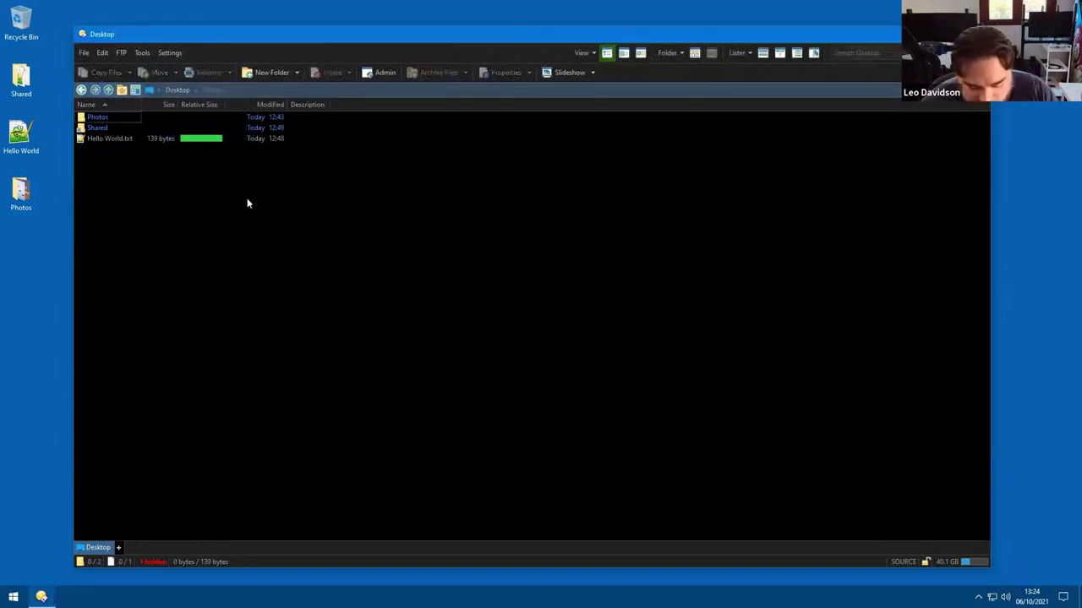
- Visit the user profile folder and Program Files through the /profile and /programfiles aliases
{"action": "type", "text": "/profile"}
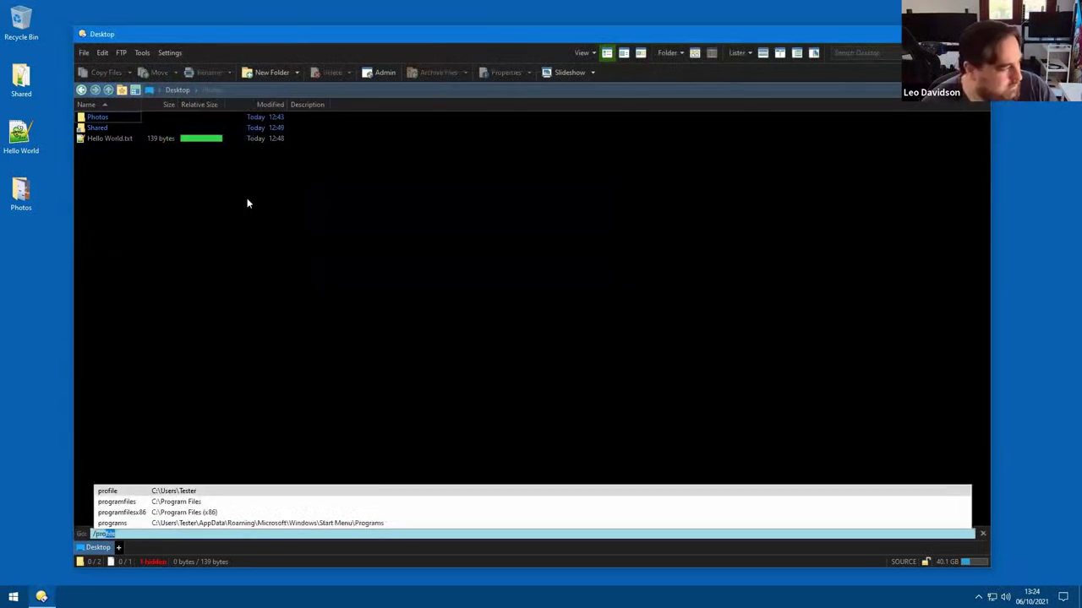
{"action": "key", "text": "Return"}
{"action": "type", "text": "/program"}
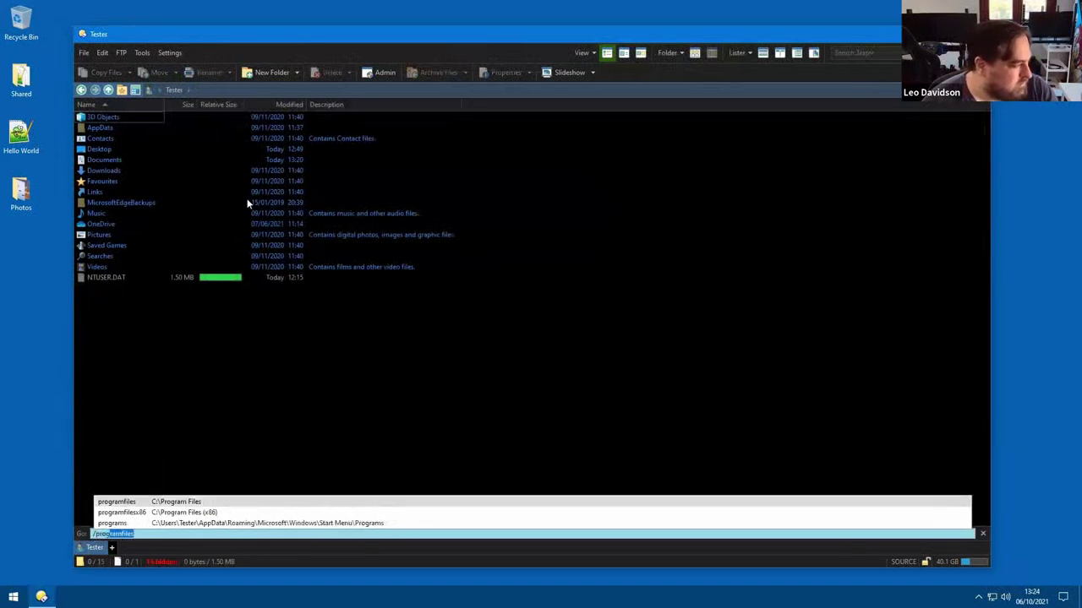
{"action": "key", "text": "Return"}
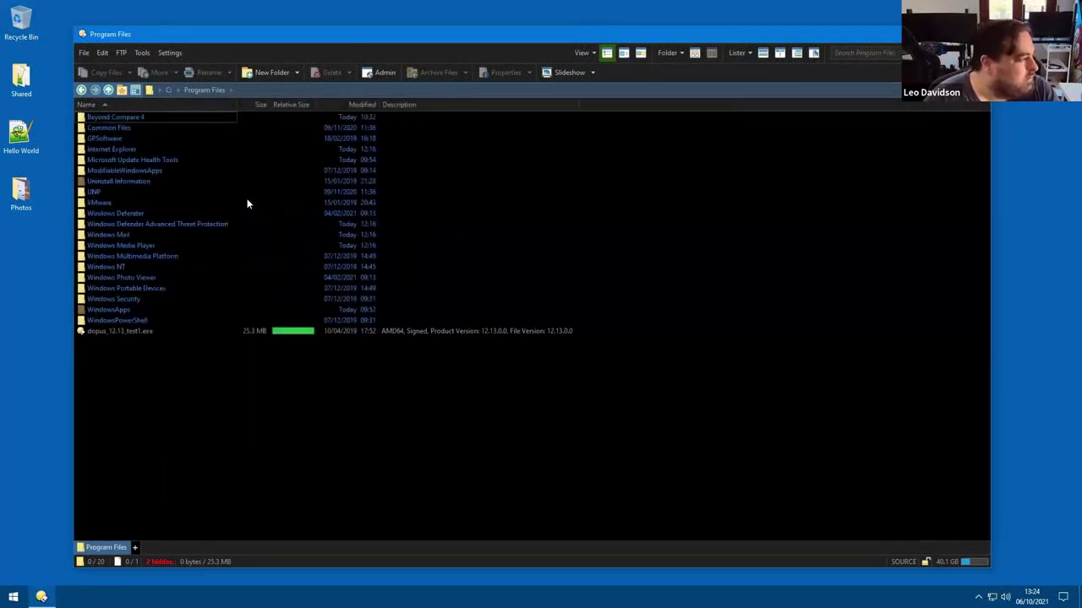
- Go to Program Files (x86) through its folder alias and open the Notepad++ folder
{"action": "type", "text": "/note"}
{"action": "key", "text": "BackSpace"}
{"action": "key", "text": "BackSpace"}
{"action": "type", "text": "pro"}
{"action": "key", "text": "Down"}
{"action": "key", "text": "Down"}
{"action": "key", "text": "Return"}
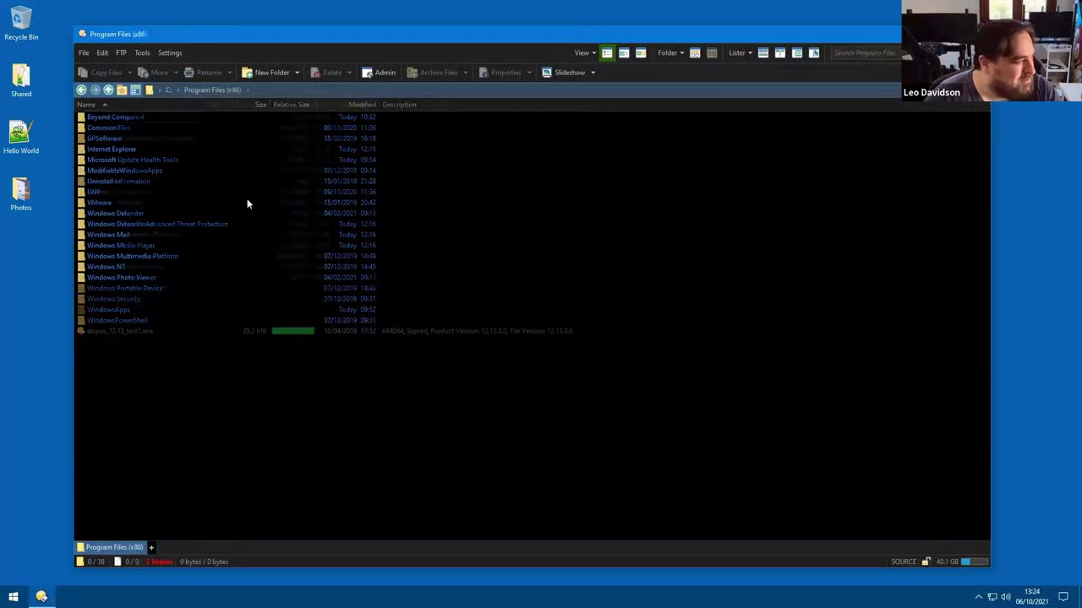
{"action": "double_click", "coordinate": [108, 182]}
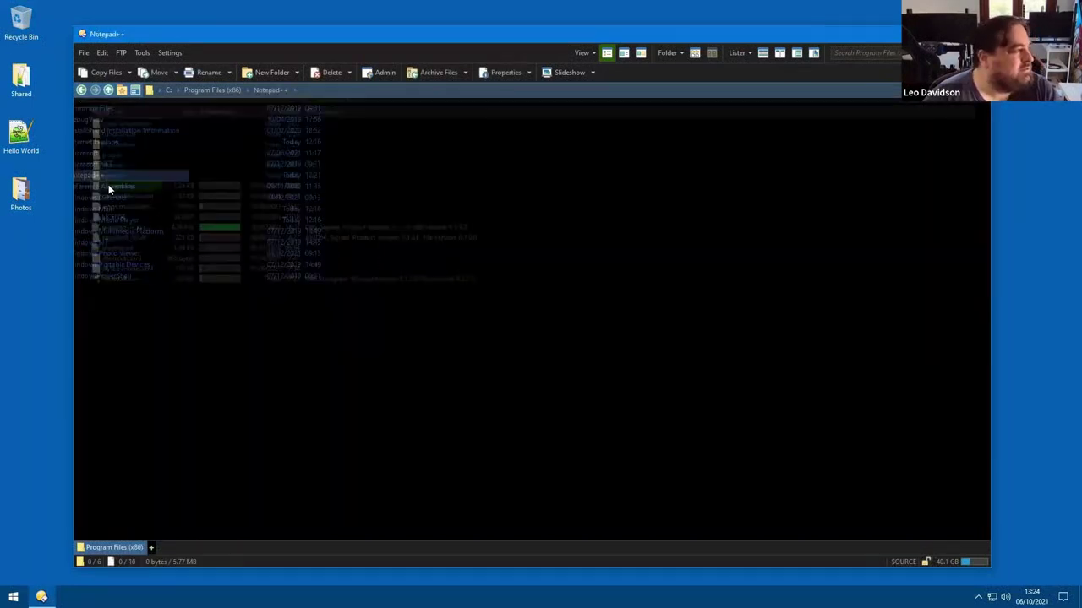
- Add notepad++.exe to the menu toolbar as a button with the Folders only (ignore selected files) launch option and save the customization
{"action": "right_click", "coordinate": [237, 53]}
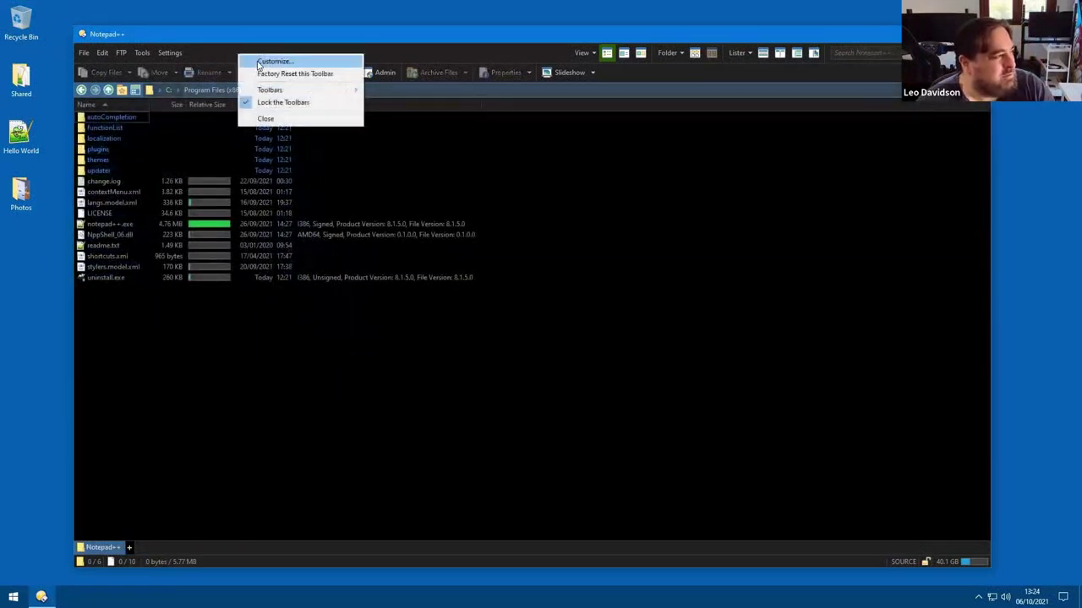
{"action": "left_click", "coordinate": [272, 61]}
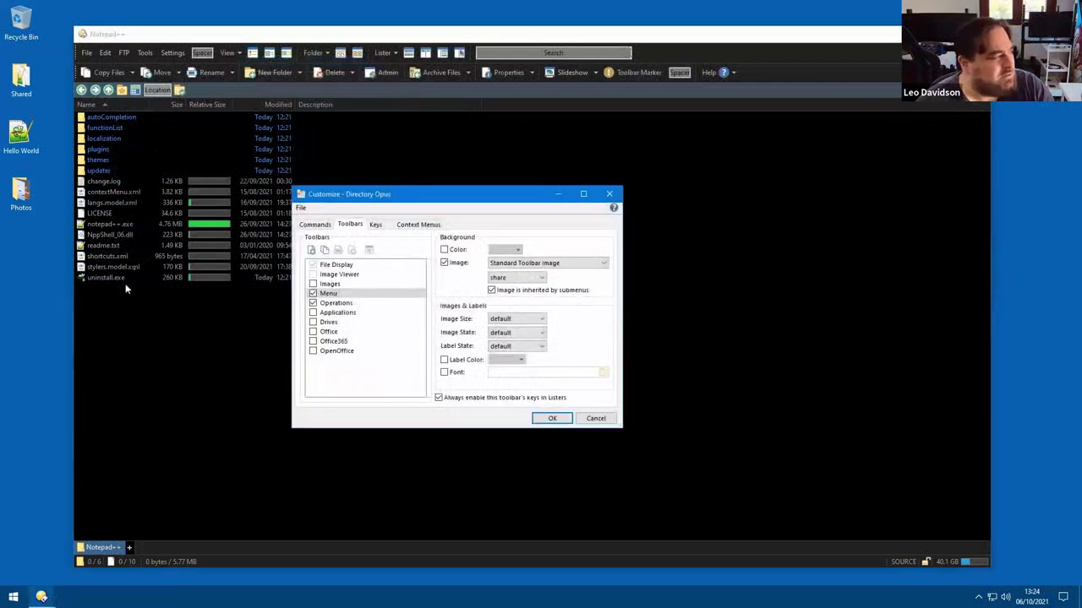
{"action": "left_click_drag", "start_coordinate": [120, 225], "coordinate": [205, 51]}
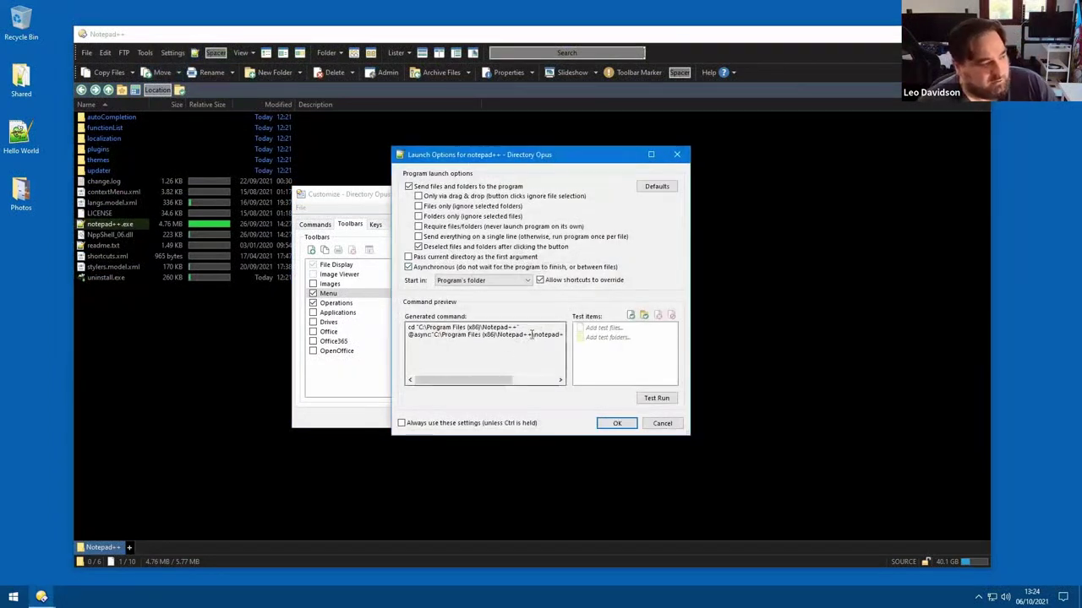
{"action": "left_click_drag", "start_coordinate": [501, 380], "coordinate": [545, 382]}
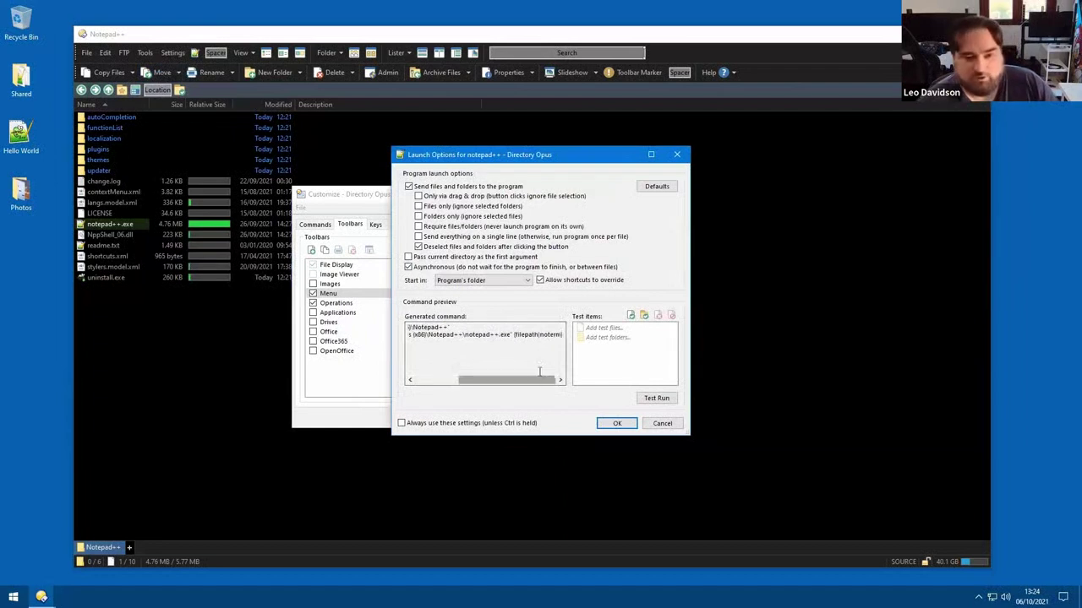
{"action": "left_click", "coordinate": [448, 217]}
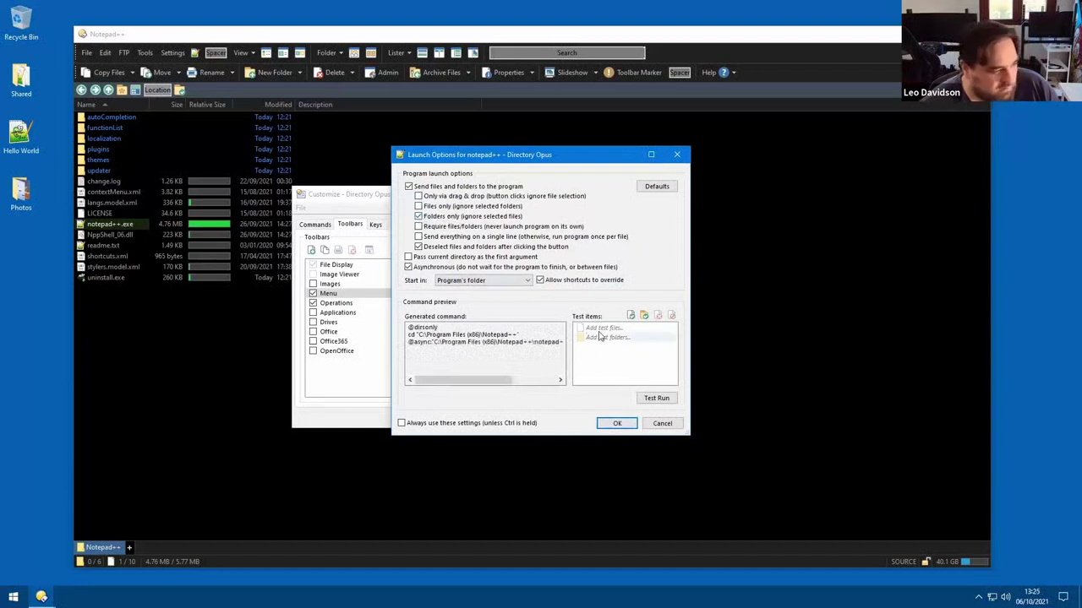
{"action": "left_click", "coordinate": [618, 422]}
{"action": "left_click", "coordinate": [549, 419]}
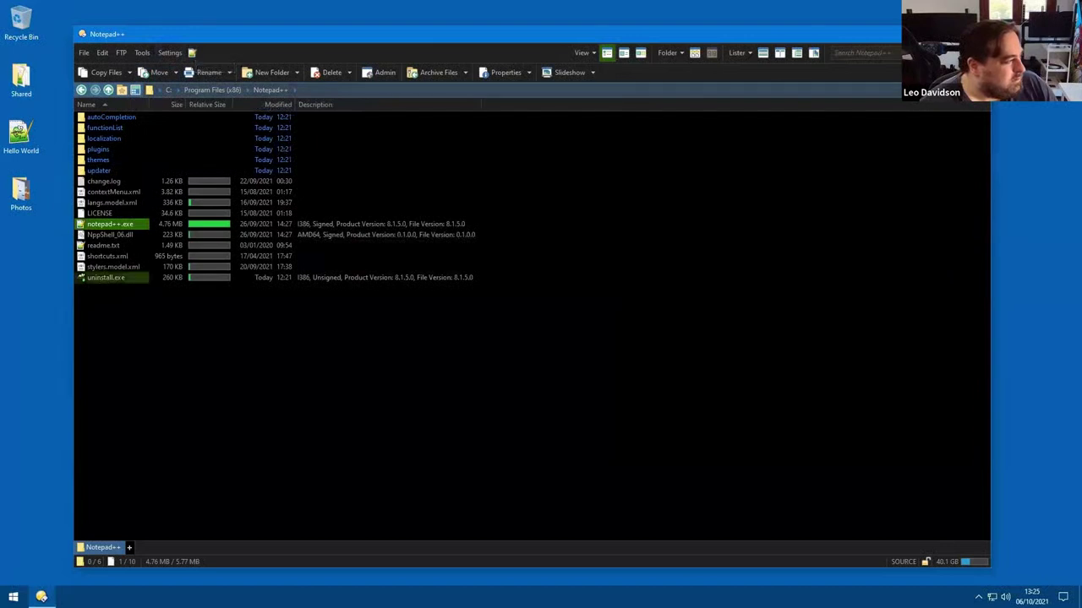
- Test the new Notepad++ toolbar button, close the program, and review the button's generated command in an enlarged Command Editor
{"action": "left_click", "coordinate": [192, 52]}
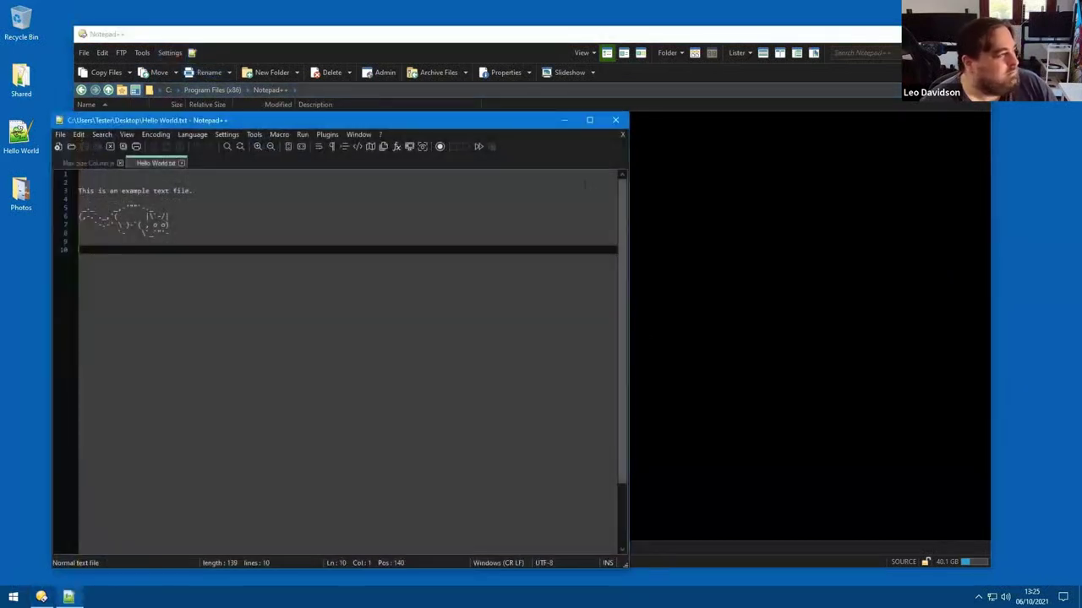
{"action": "left_click", "coordinate": [620, 122]}
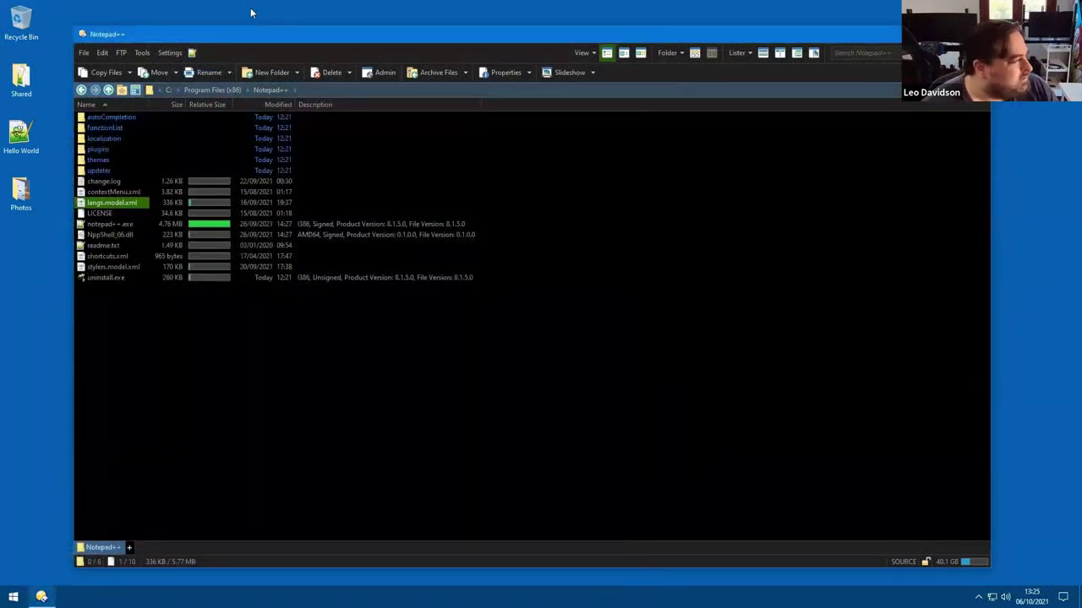
{"action": "right_click", "coordinate": [235, 53]}
{"action": "left_click", "coordinate": [250, 60]}
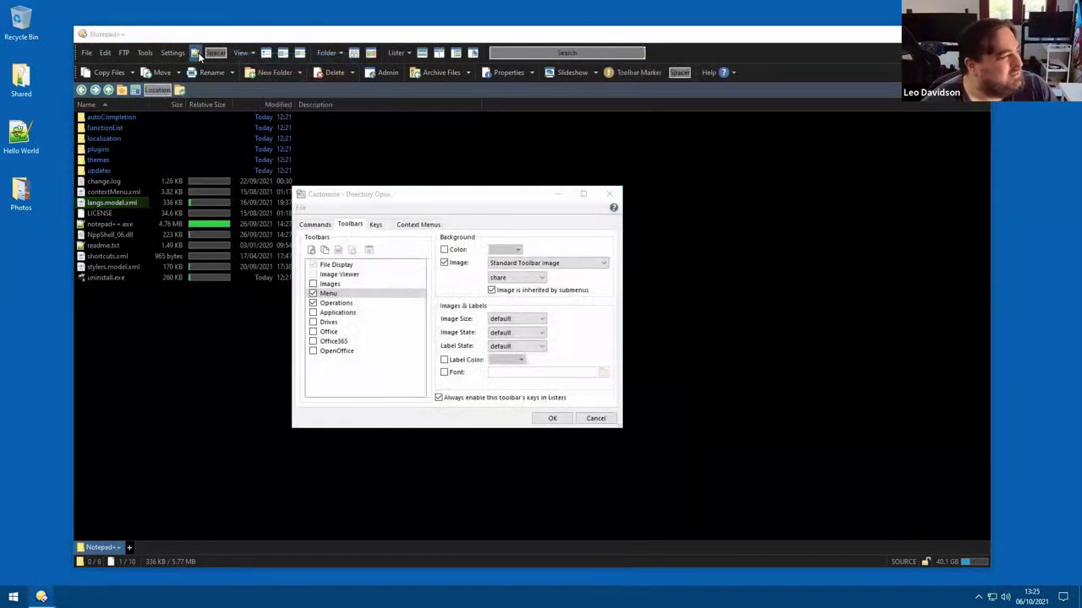
{"action": "double_click", "coordinate": [192, 52]}
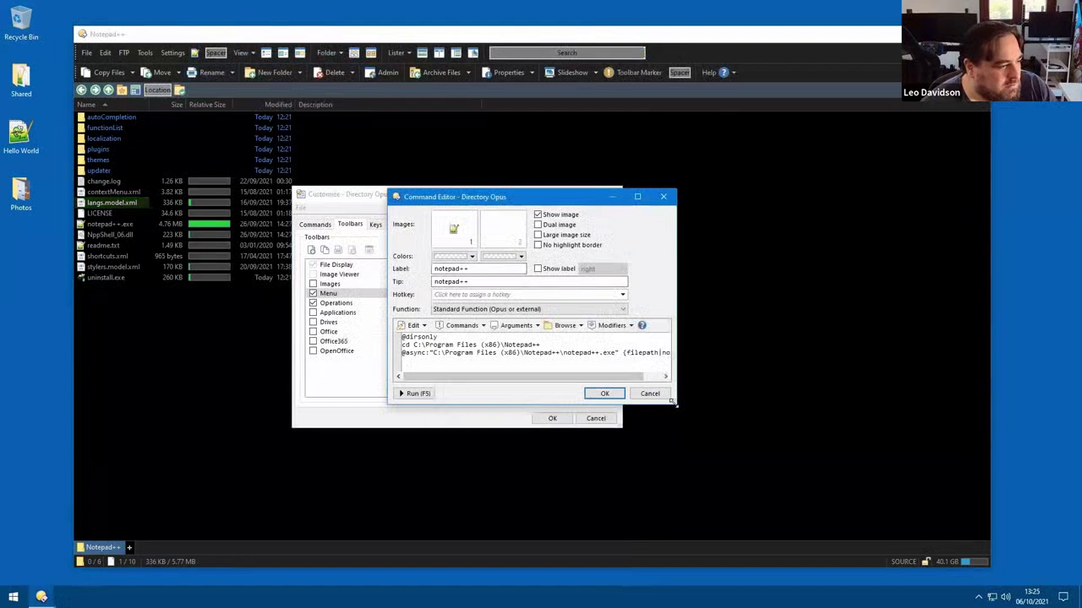
{"action": "left_click_drag", "start_coordinate": [674, 404], "coordinate": [783, 431]}
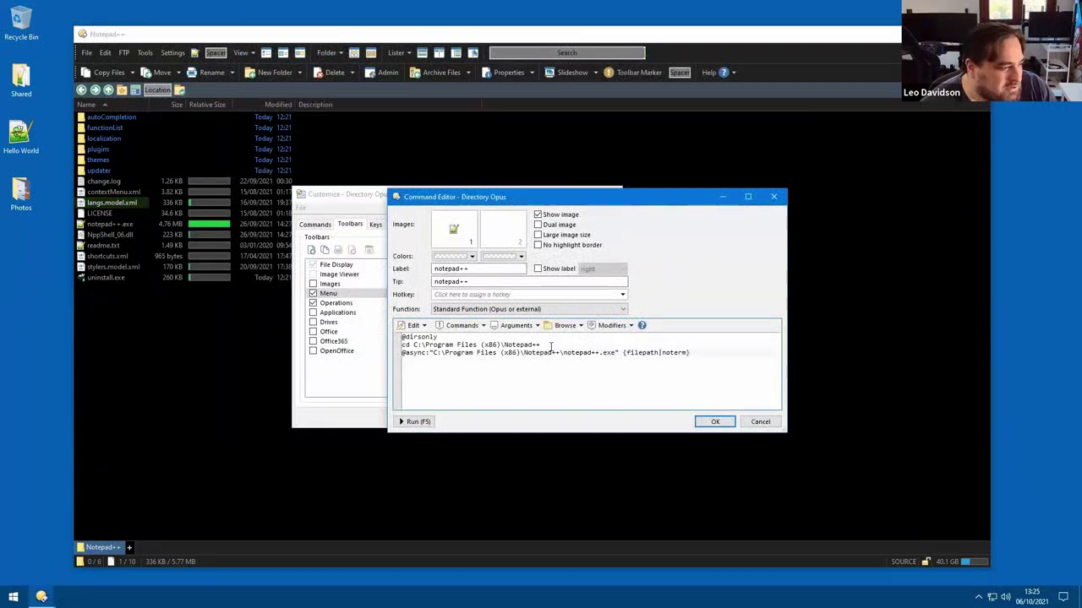
{"action": "left_click", "coordinate": [712, 421]}
{"action": "left_click", "coordinate": [557, 416]}
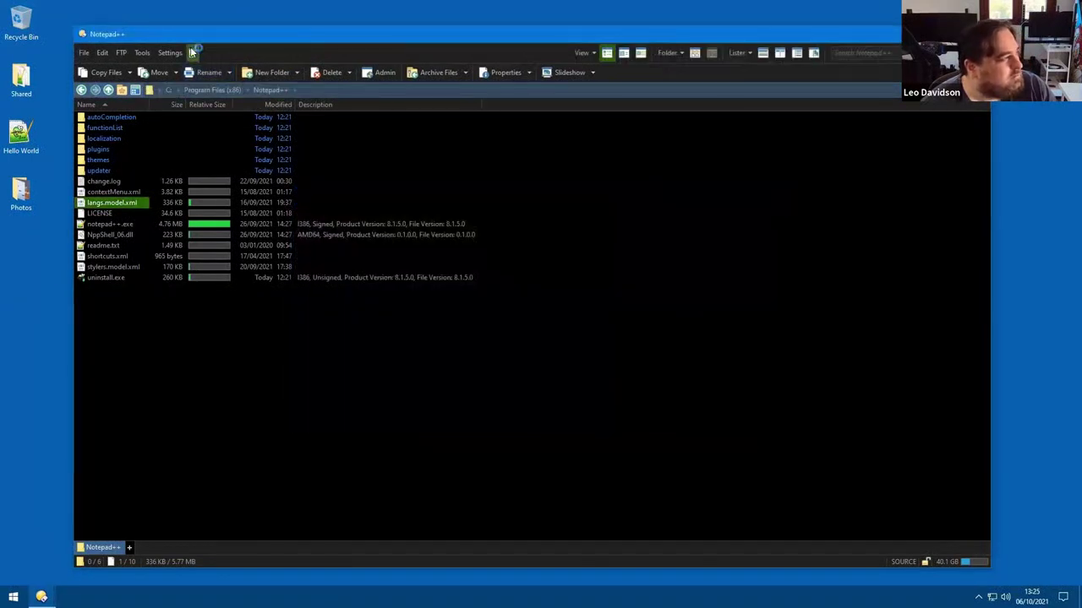
- Launch Notepad++ from its toolbar button, close Hello World.txt and Max Size Column.js, and check a relaunch before closing it
{"action": "left_click", "coordinate": [191, 52]}
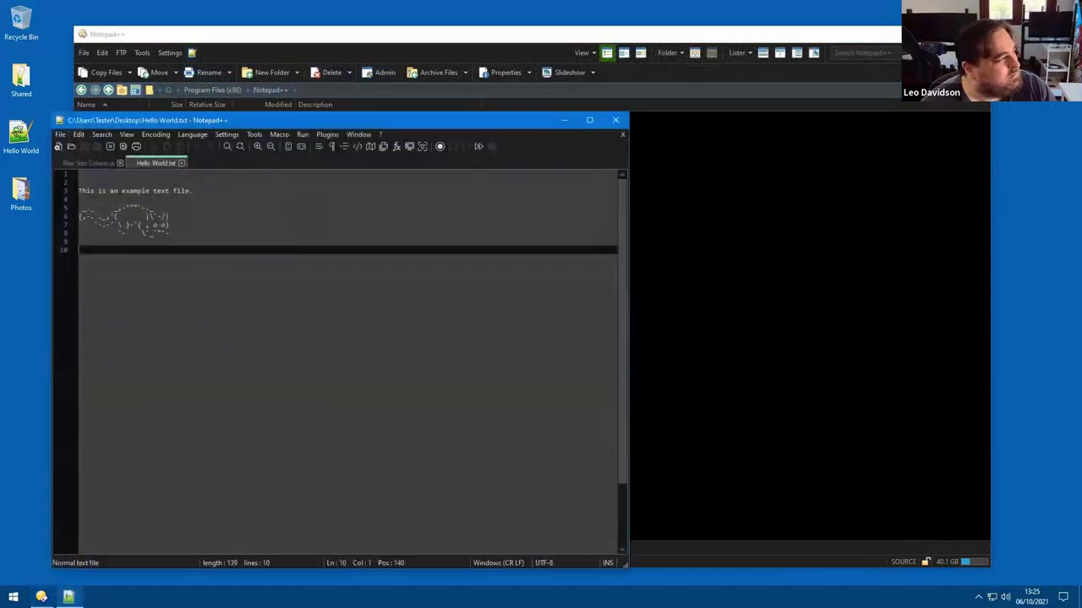
{"action": "left_click", "coordinate": [182, 162]}
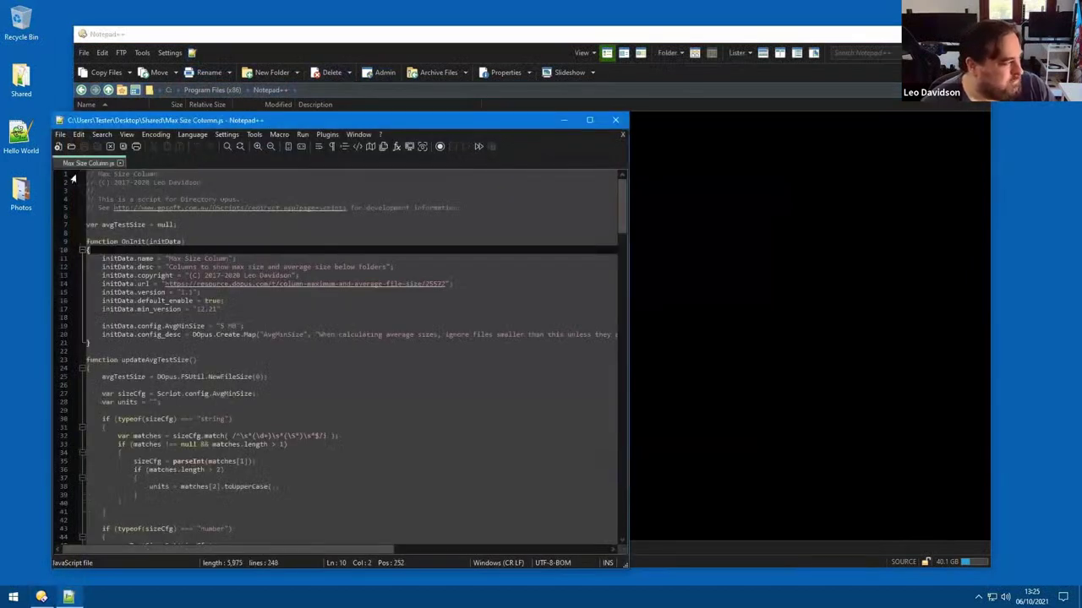
{"action": "left_click", "coordinate": [122, 162]}
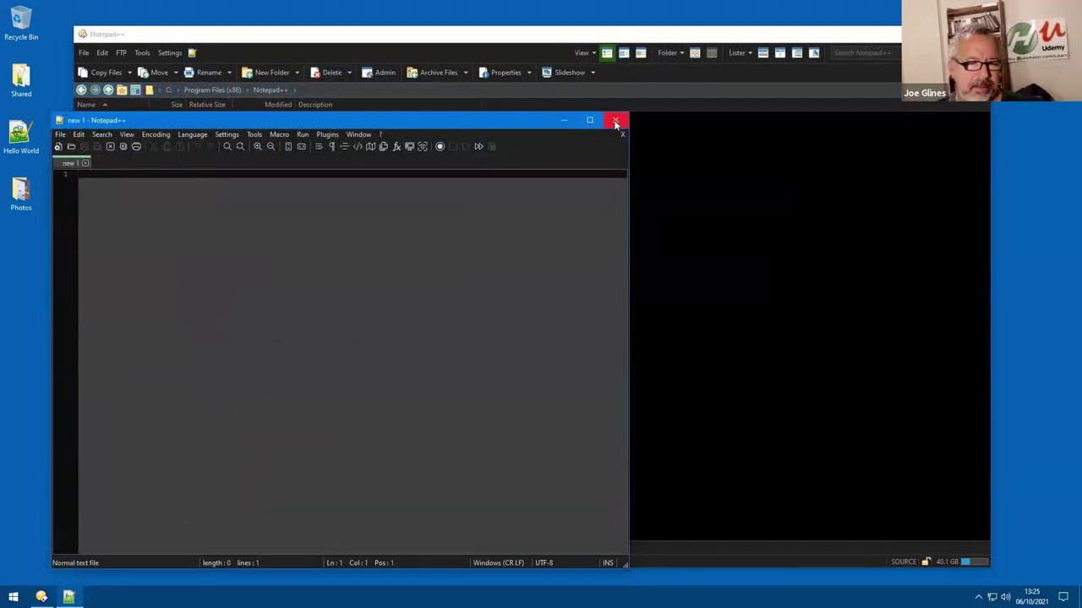
{"action": "left_click", "coordinate": [605, 121]}
{"action": "left_click", "coordinate": [191, 52]}
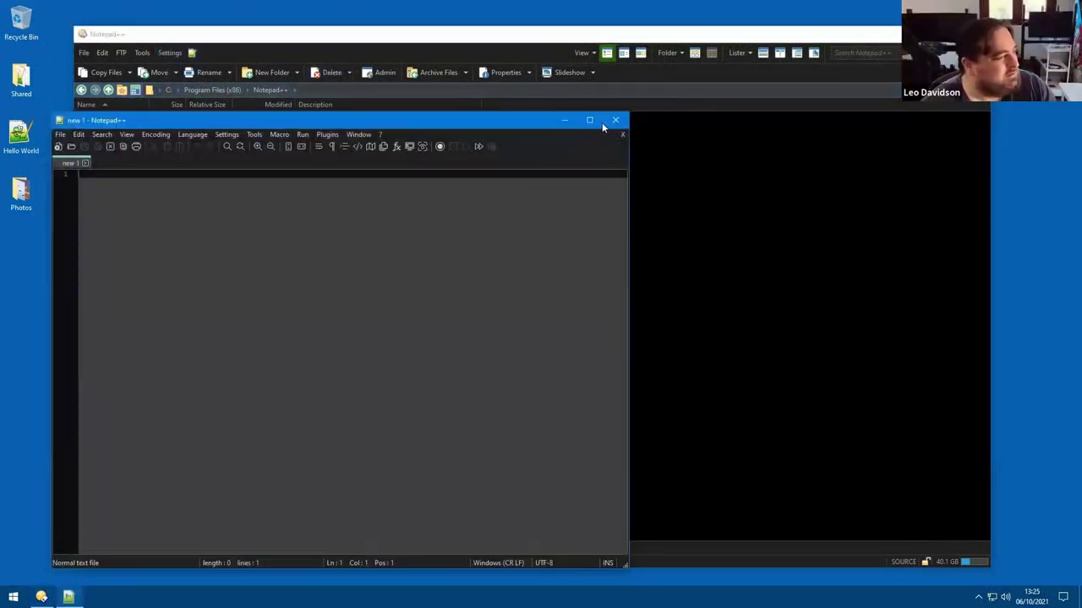
{"action": "left_click", "coordinate": [611, 122]}
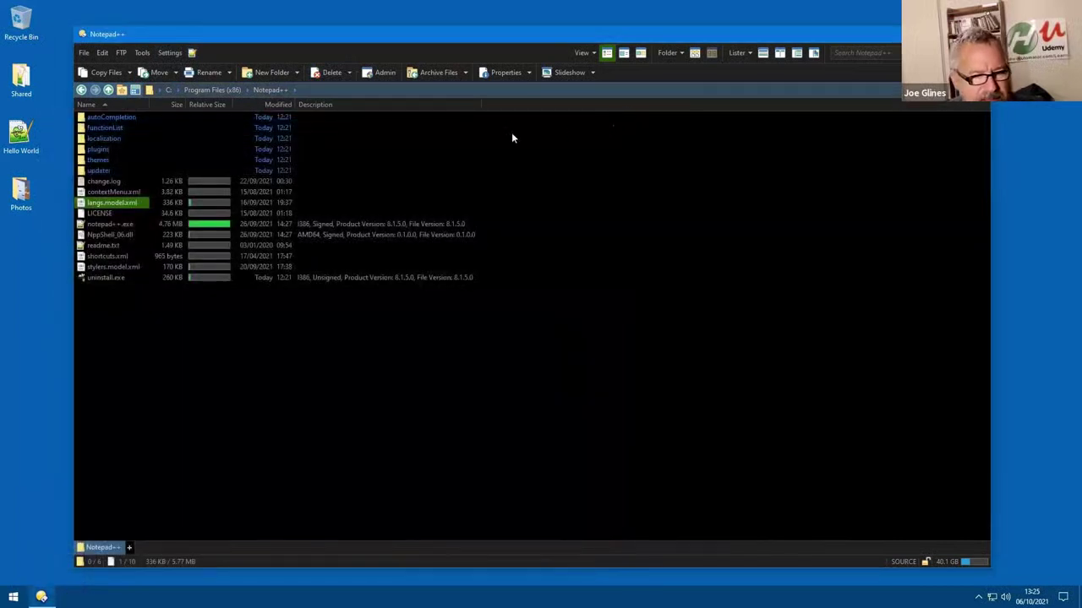
- Open the Notepad++ button in the Command Editor and delete the cd line from its command
{"action": "left_click", "coordinate": [191, 54], "text": "ctrl+alt"}
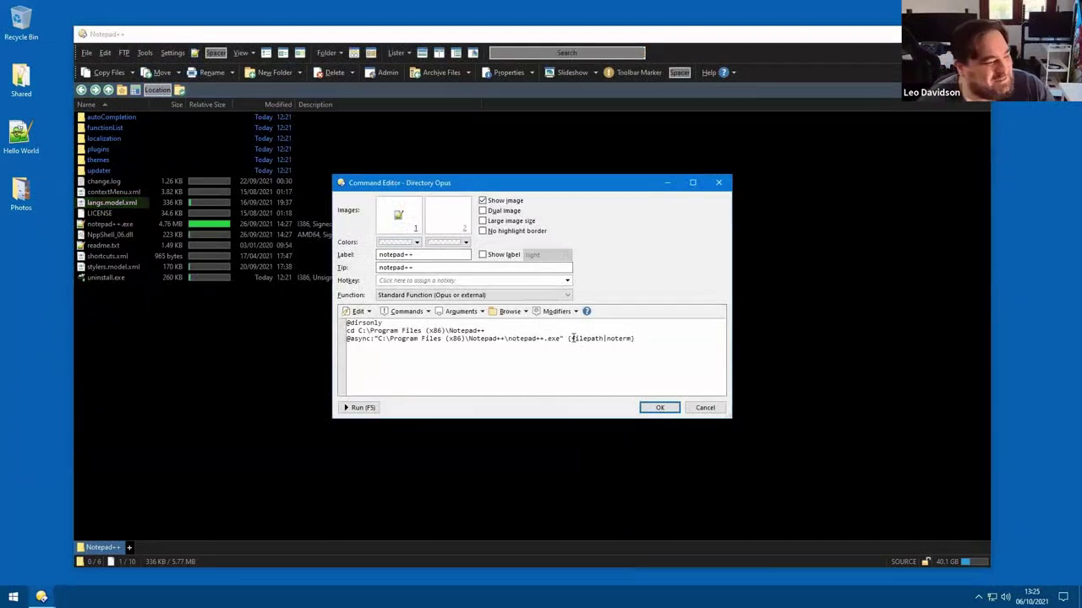
{"action": "left_click", "coordinate": [563, 338]}
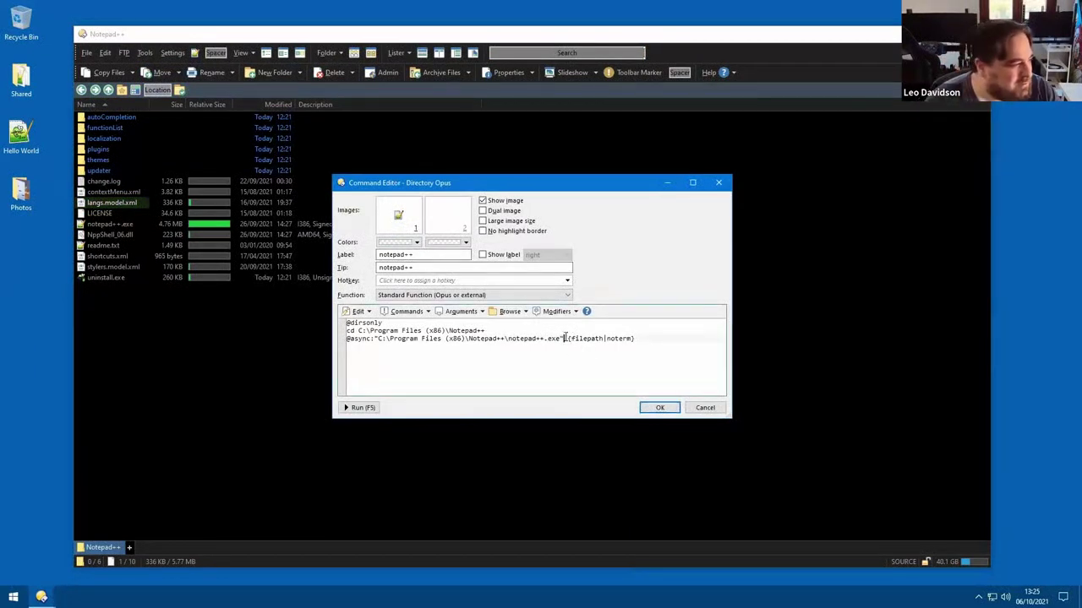
{"action": "key", "text": "shift+Home"}
{"action": "key", "text": "Delete"}
{"action": "key", "text": "Delete"}
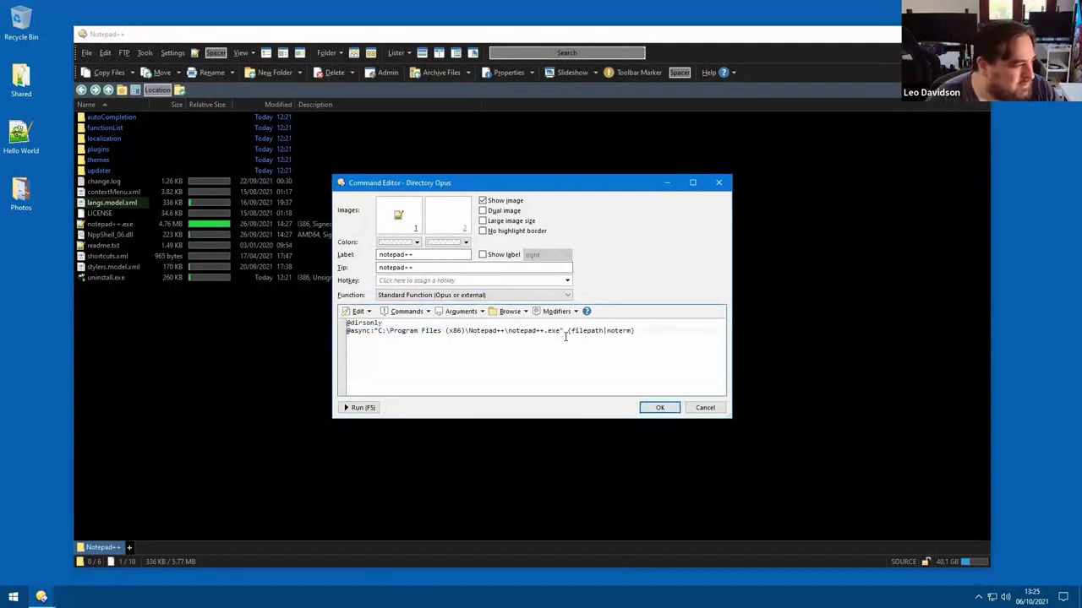
{"action": "key", "text": "ctrl+shift+Right"}
{"action": "key", "text": "ctrl+shift+Right"}
{"action": "key", "text": "ctrl+shift+Right"}
{"action": "key", "text": "ctrl+shift+Right"}
{"action": "key", "text": "ctrl+shift+Right"}
{"action": "key", "text": "ctrl+shift+Right"}
{"action": "key", "text": "ctrl+shift+Right"}
{"action": "key", "text": "ctrl+shift+Right"}
{"action": "key", "text": "Delete"}
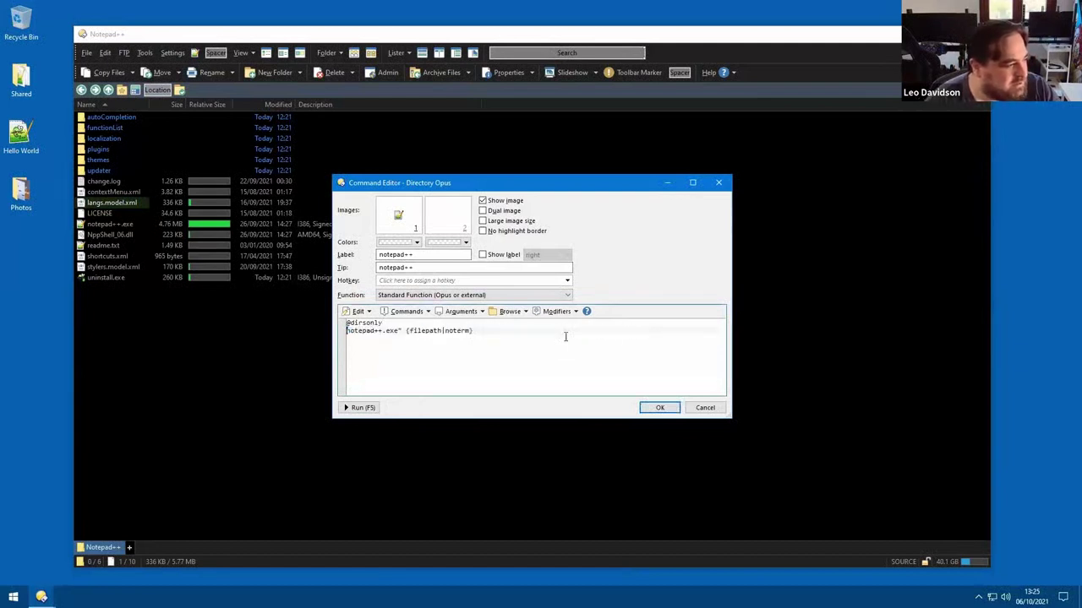
- Change the button's command line to /windows/notepad.exe {filepath|noterm} without quotes and save it
{"action": "key", "text": "Delete"}
{"action": "key", "text": "Delete"}
{"action": "key", "text": "Delete"}
{"action": "key", "text": "Right"}
{"action": "key", "text": "Right"}
{"action": "key", "text": "Right"}
{"action": "key", "text": "Delete"}
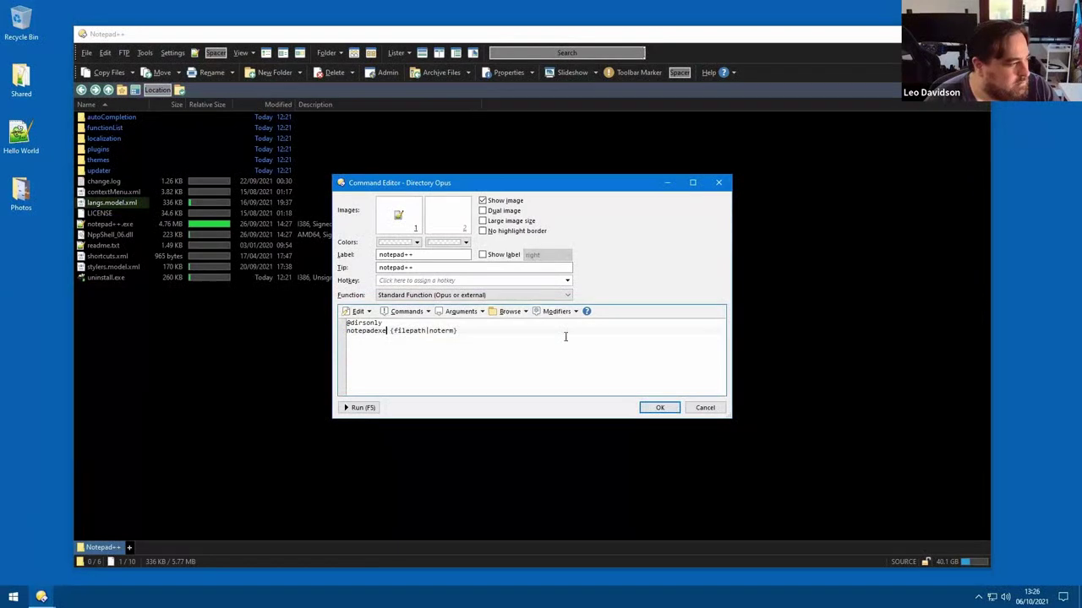
{"action": "type", "text": "."}
{"action": "type", "text": "/windows/"}
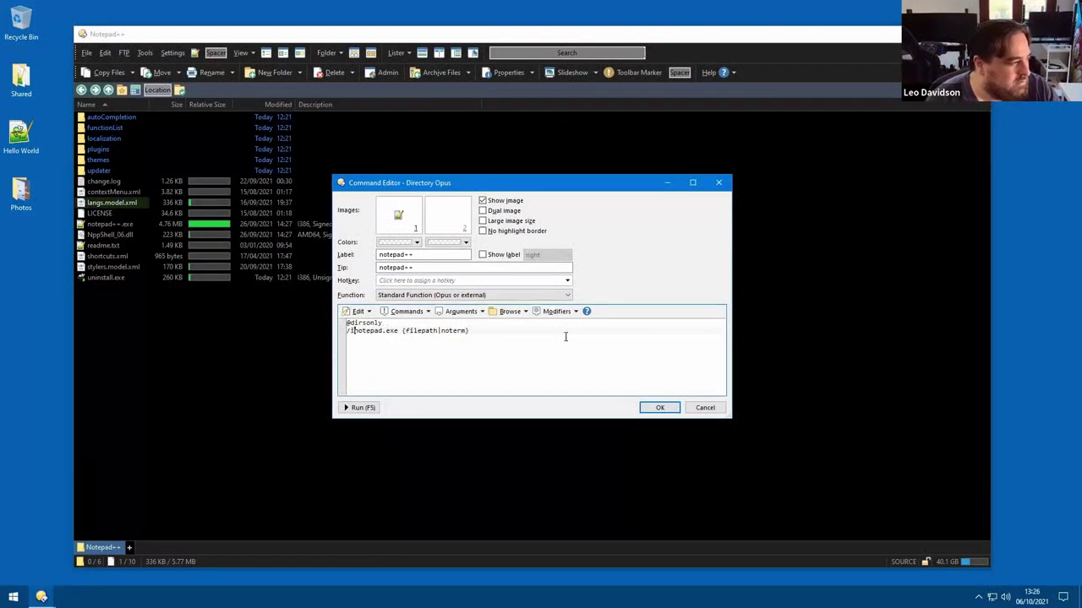
{"action": "left_click", "coordinate": [659, 408]}
- Launch Notepad with the edited toolbar button, load langs.model.xml into its window from the file list, and close Notepad
{"action": "left_click", "coordinate": [192, 52]}
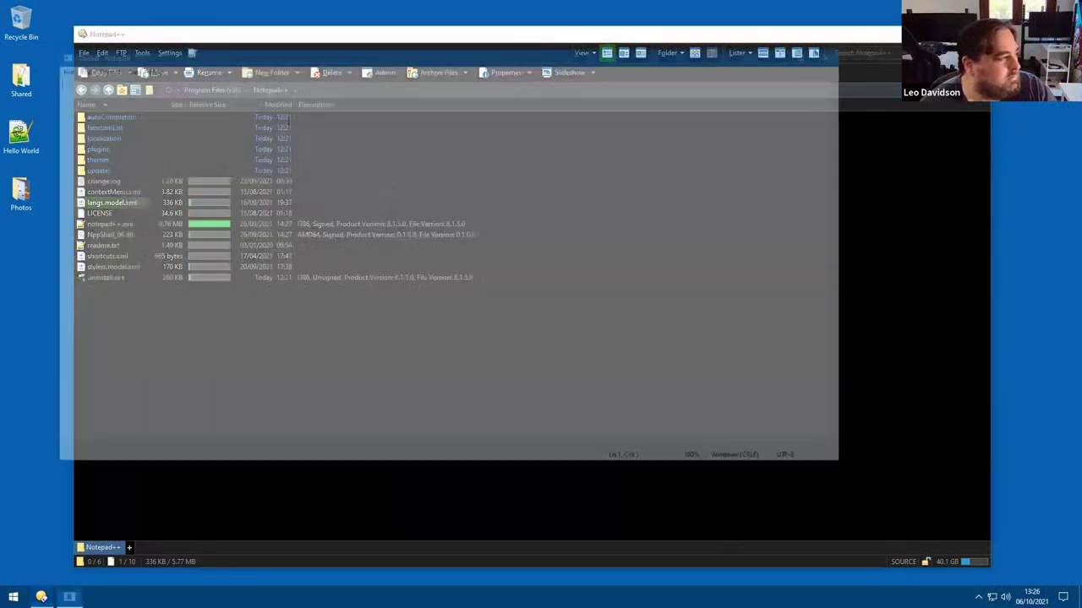
{"action": "left_click_drag", "start_coordinate": [426, 53], "coordinate": [622, 114]}
{"action": "left_click_drag", "start_coordinate": [117, 206], "coordinate": [451, 273]}
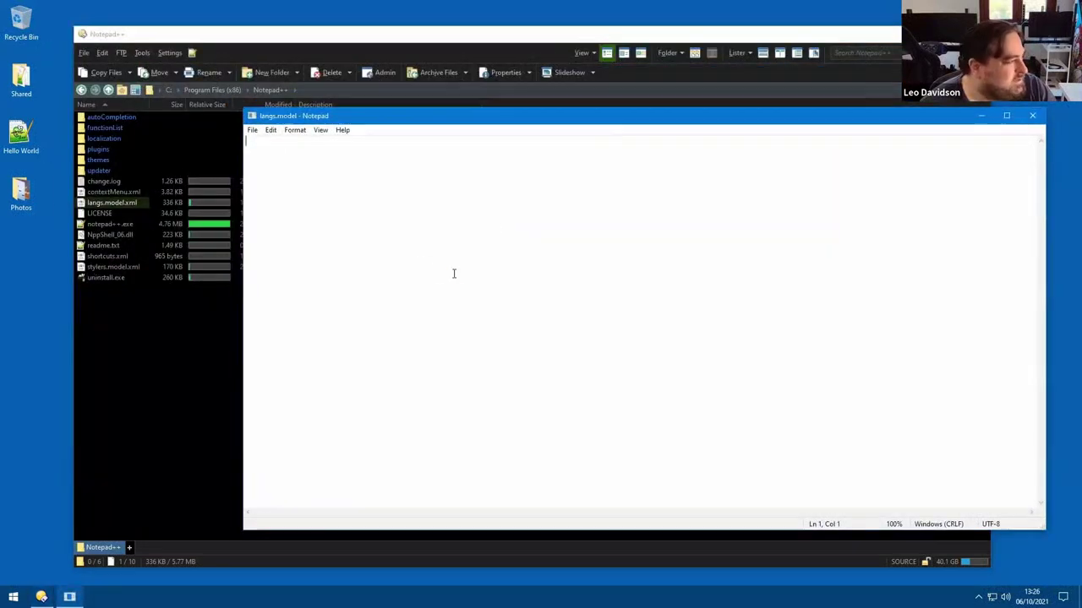
{"action": "double_click", "coordinate": [252, 116]}
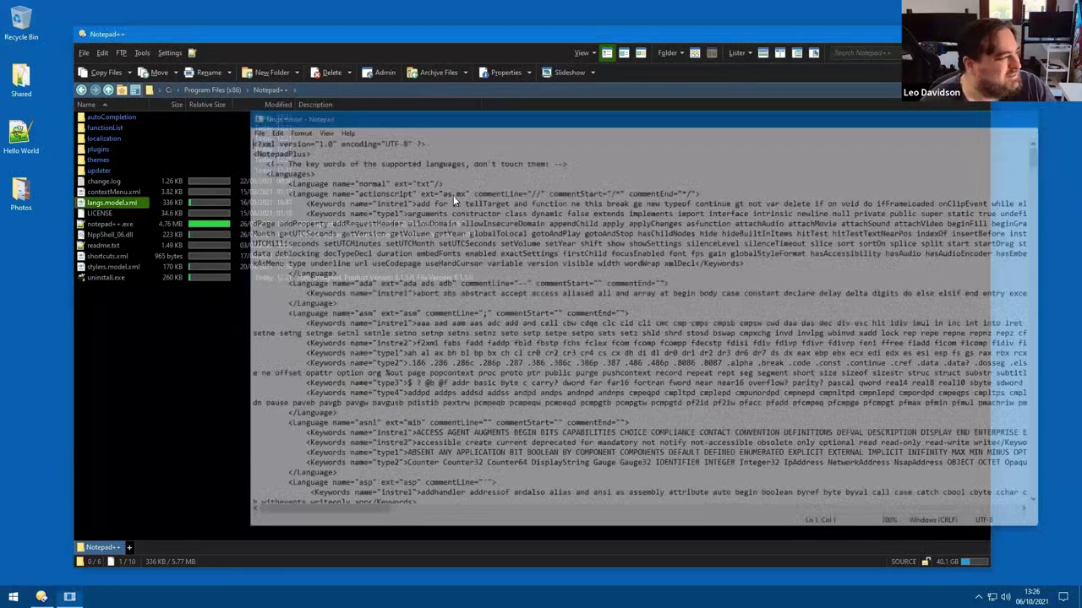
- Reopen the button in the Command Editor, prefix the /windows/notepad.exe line with echo, and add a pause line below it
{"action": "right_click", "coordinate": [272, 53]}
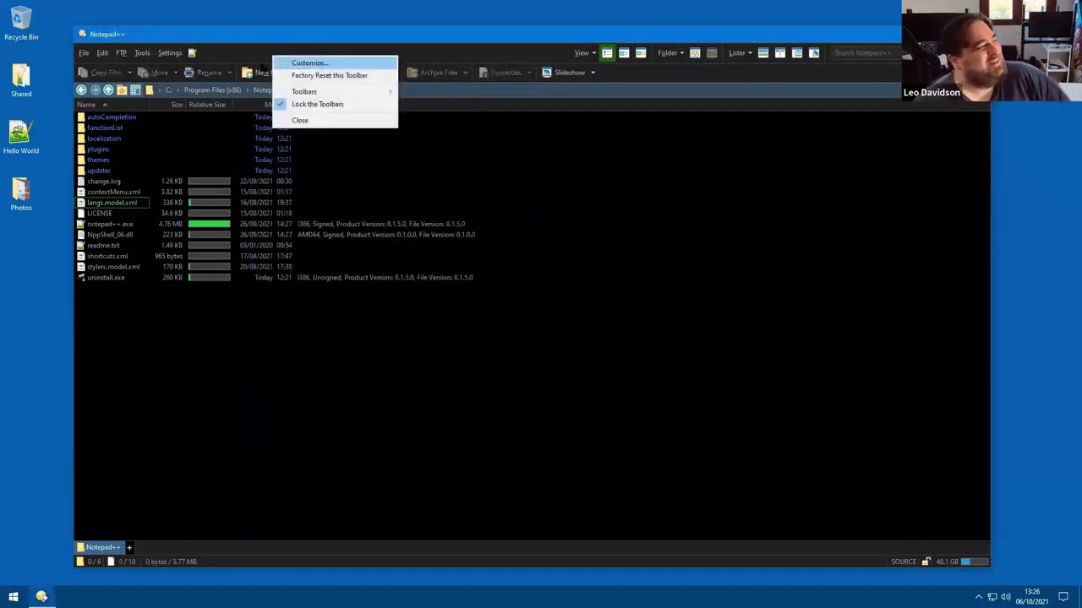
{"action": "left_click", "coordinate": [288, 65]}
{"action": "double_click", "coordinate": [195, 58]}
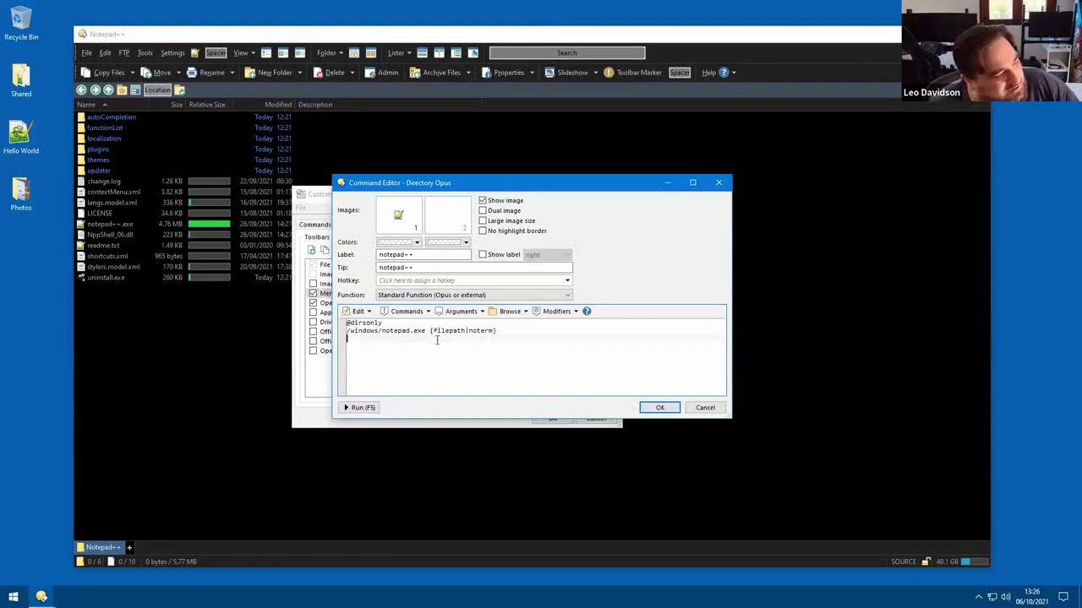
{"action": "key", "text": "Home"}
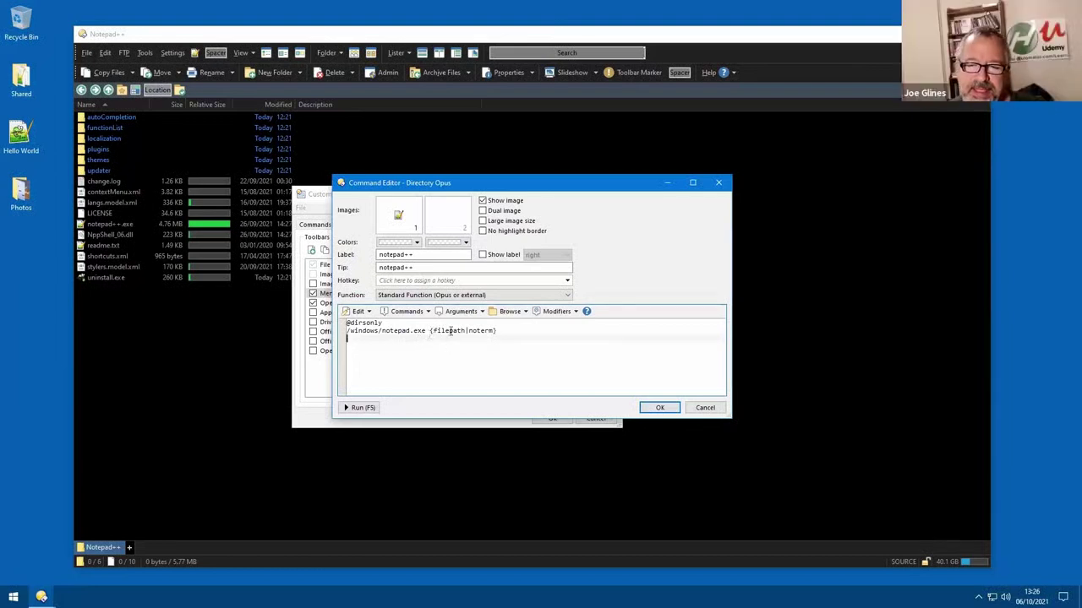
{"action": "type", "text": "echo"}
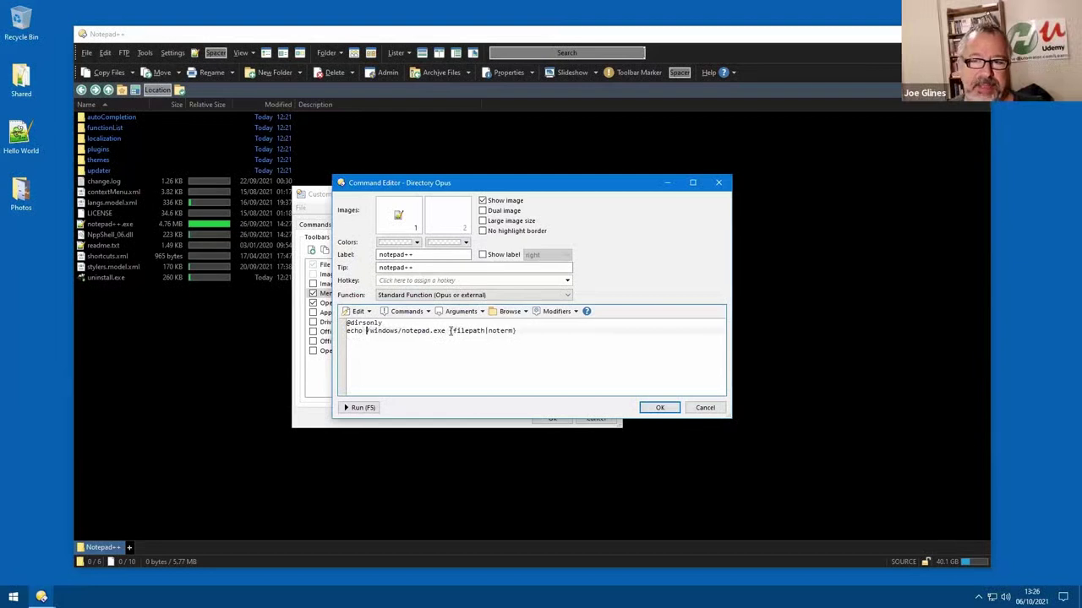
{"action": "key", "text": "Down"}
{"action": "type", "text": "pause"}
{"action": "key", "text": "Return"}
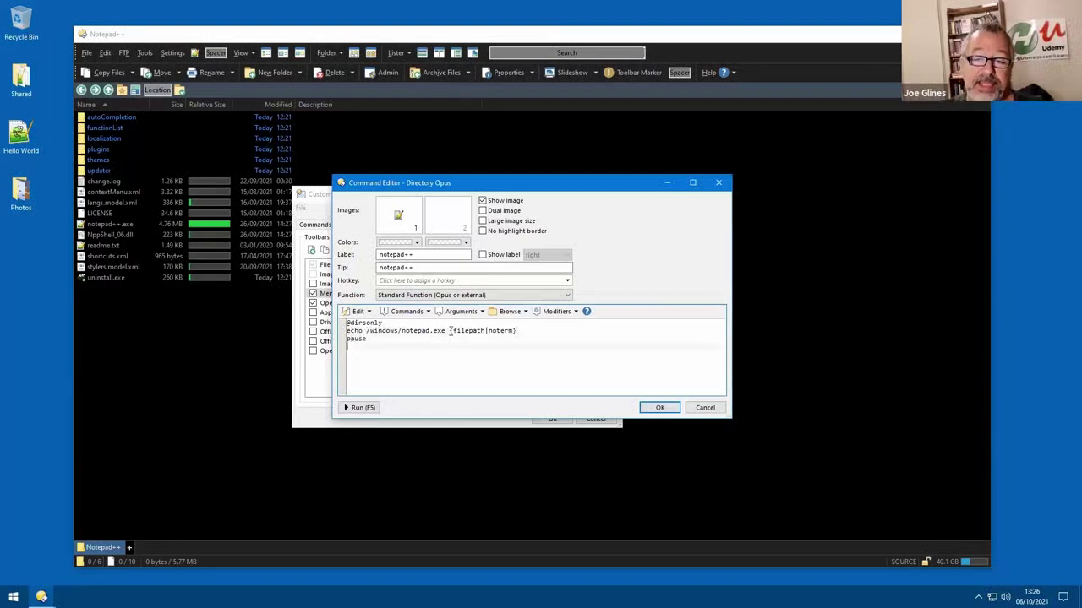
- Set the button's function type to MS-DOS Batch Function and move the Command Editor clear of the Customize window
{"action": "left_click", "coordinate": [432, 296]}
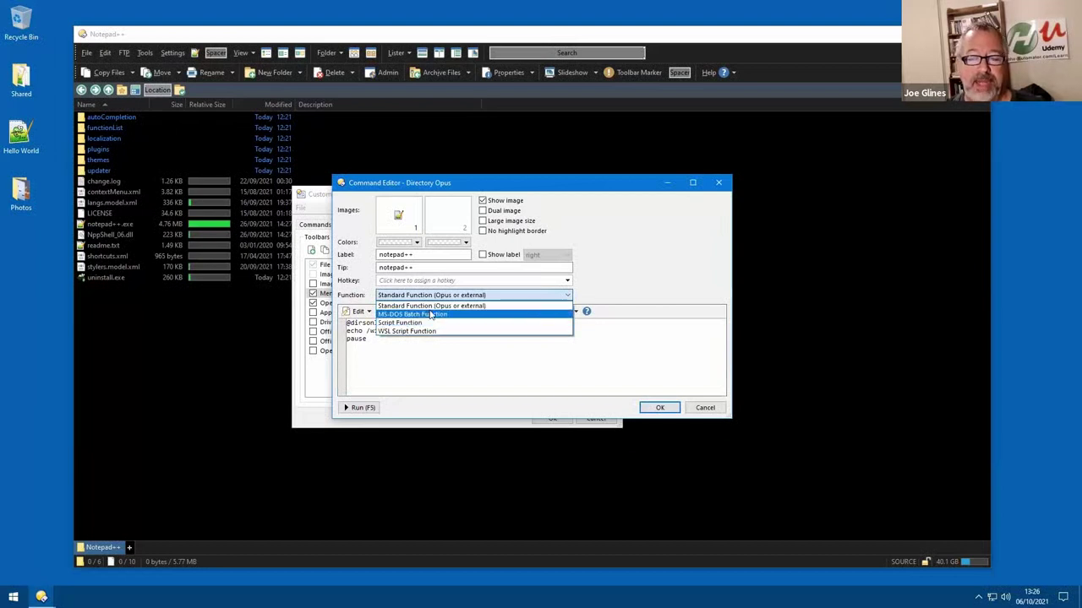
{"action": "left_click", "coordinate": [431, 315]}
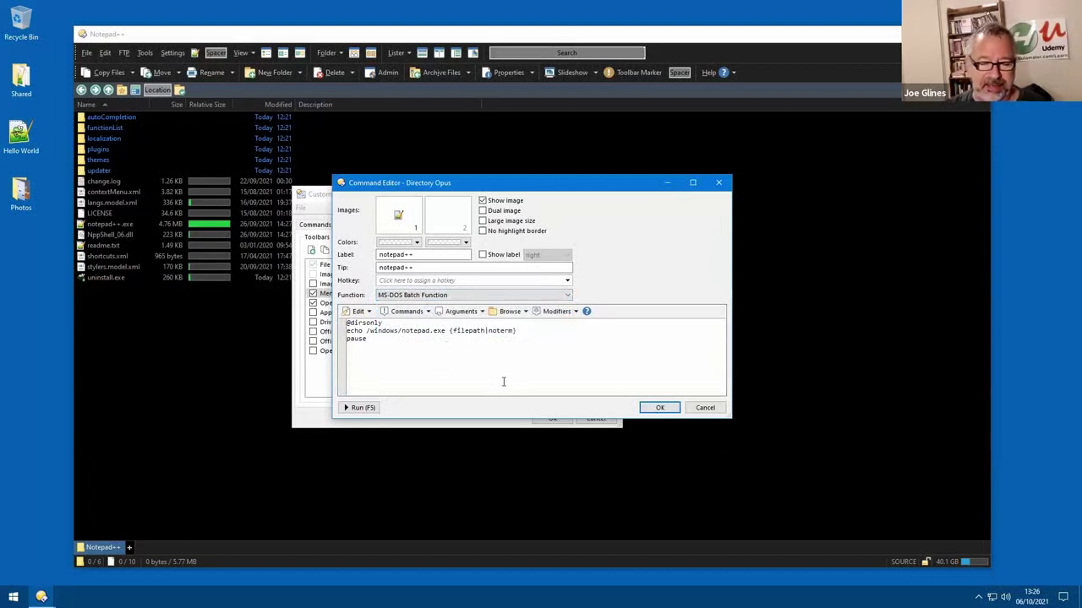
{"action": "left_click", "coordinate": [405, 364]}
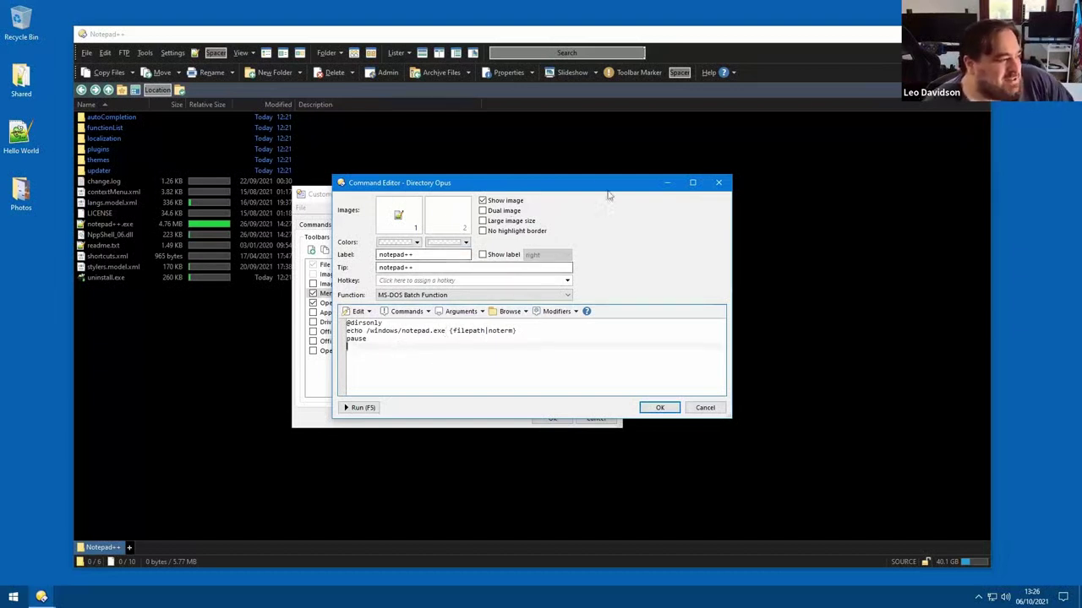
{"action": "left_click_drag", "start_coordinate": [560, 192], "coordinate": [637, 153]}
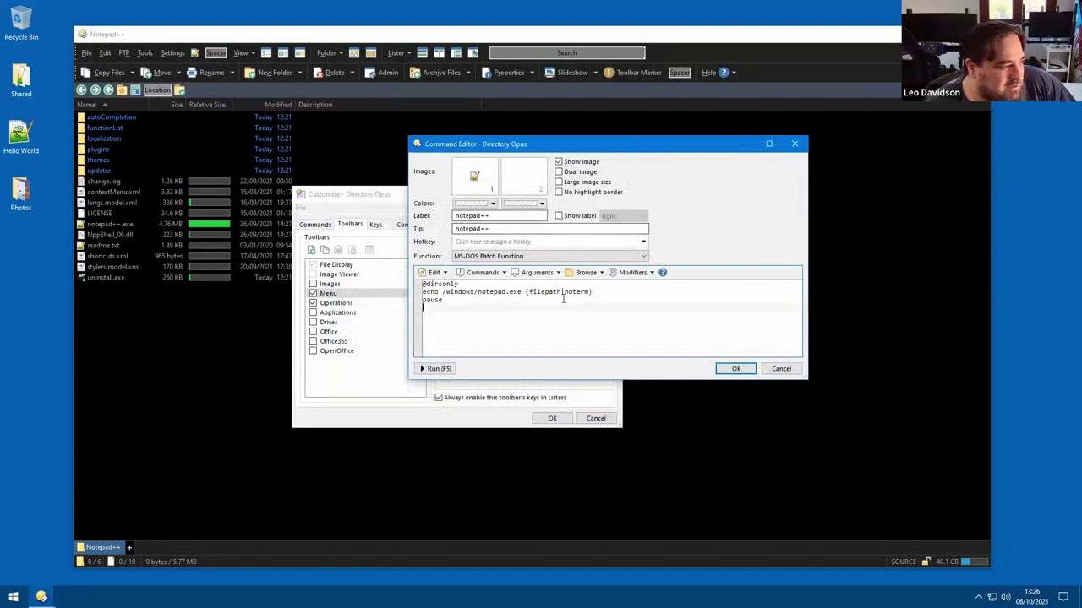
- Keep the MS-DOS Batch Function type, select langs.model.xml in the file list, and test-run the echo command
{"action": "left_click", "coordinate": [496, 256]}
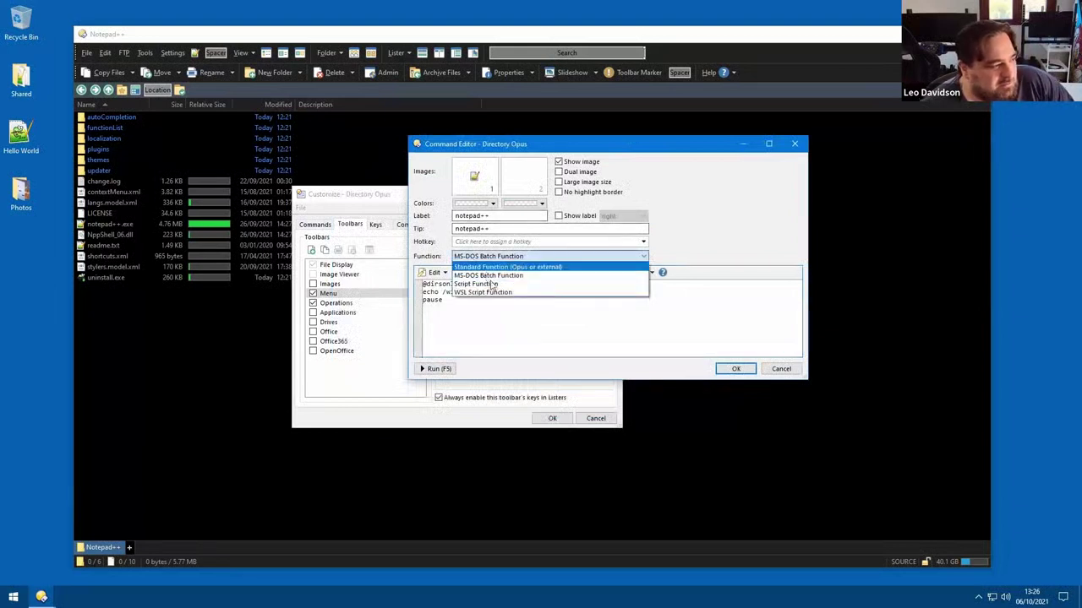
{"action": "left_click", "coordinate": [496, 277]}
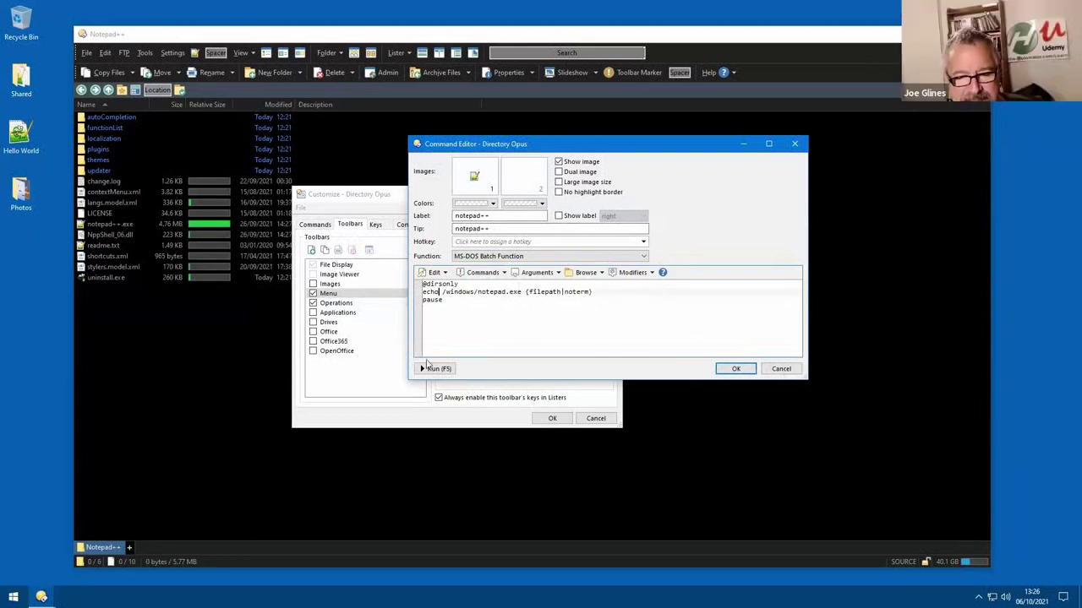
{"action": "left_click", "coordinate": [110, 203]}
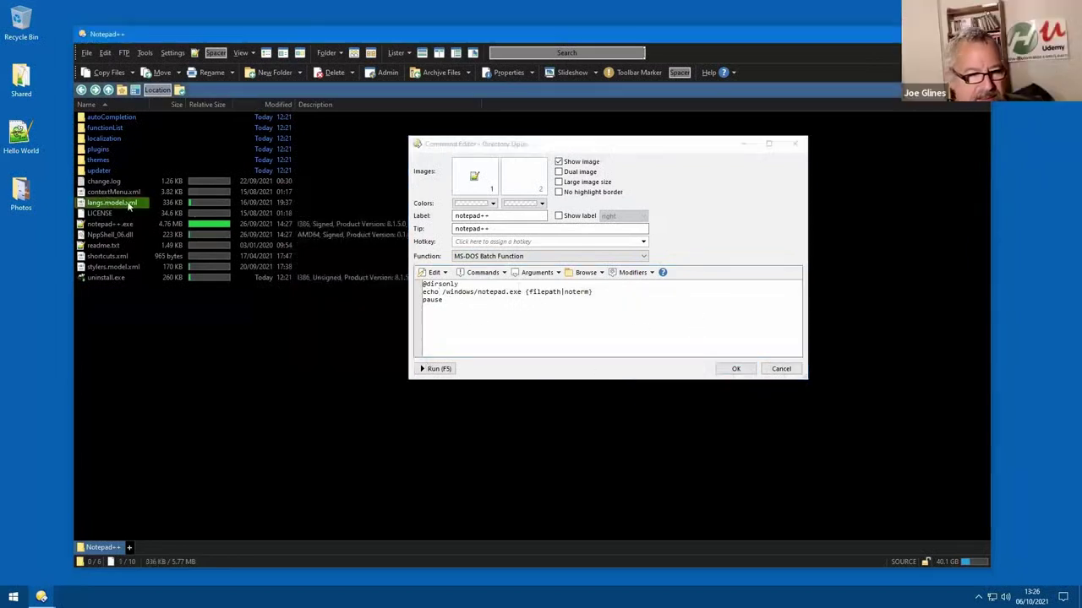
{"action": "left_click", "coordinate": [441, 370]}
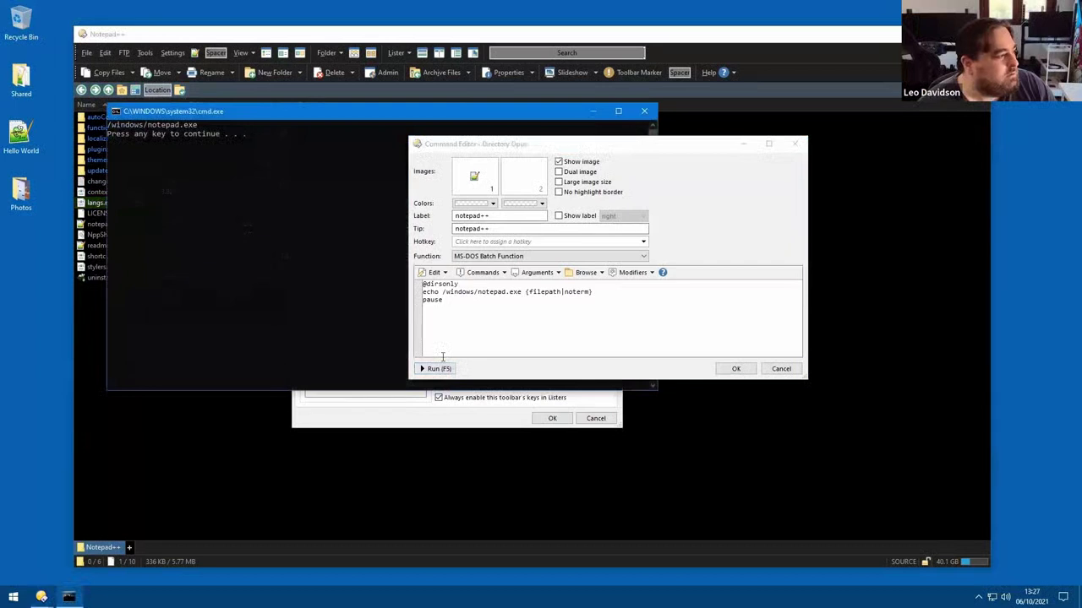
{"action": "left_click", "coordinate": [524, 293]}
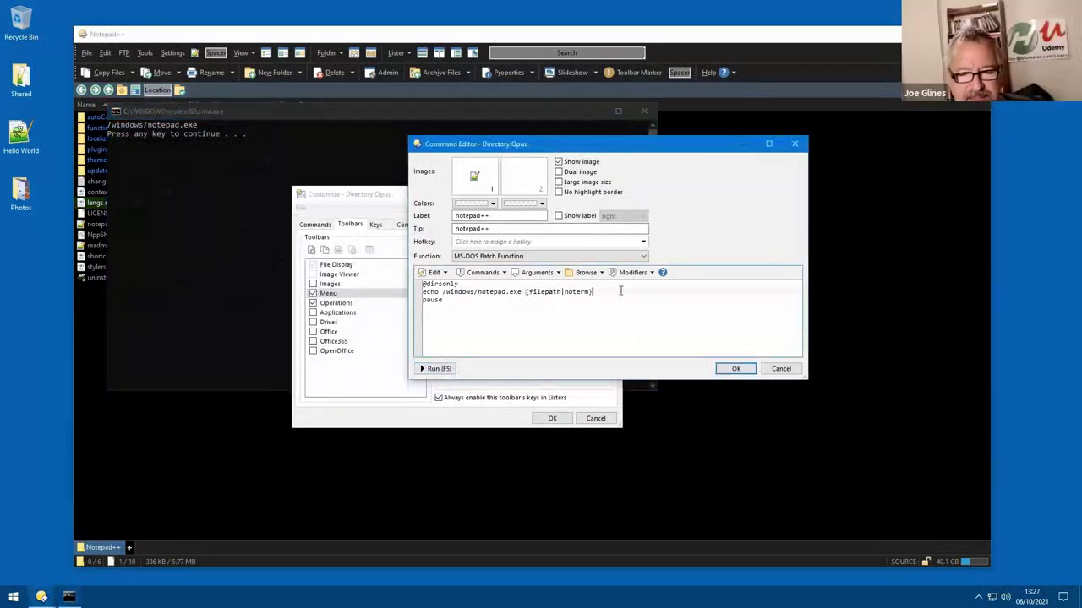
{"action": "key", "text": "ctrl+Home"}
{"action": "key", "text": "shift+Down"}
{"action": "key", "text": "Delete"}
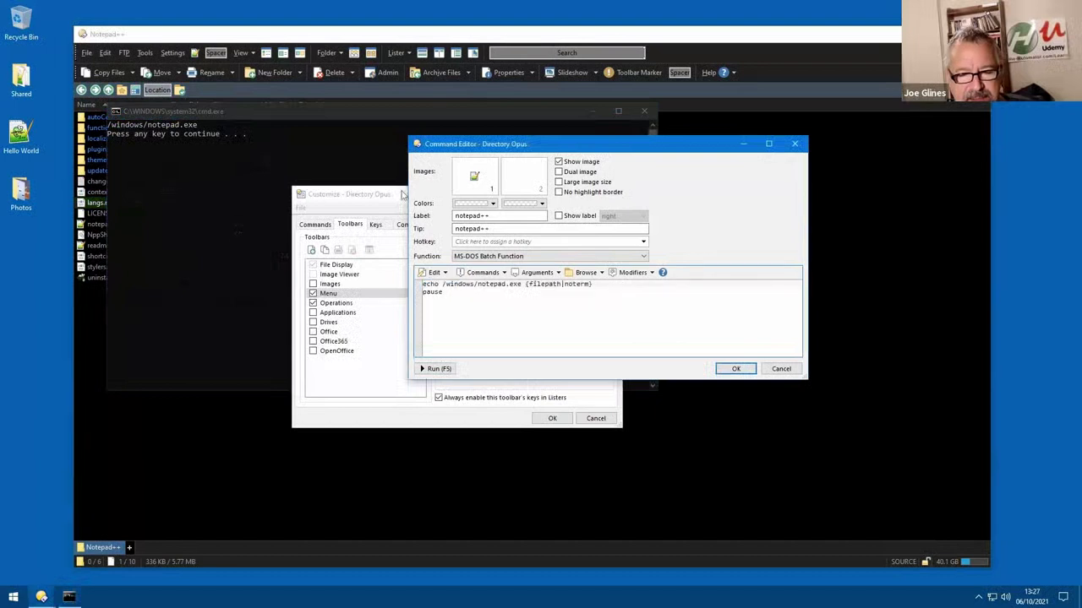
{"action": "left_click", "coordinate": [644, 111]}
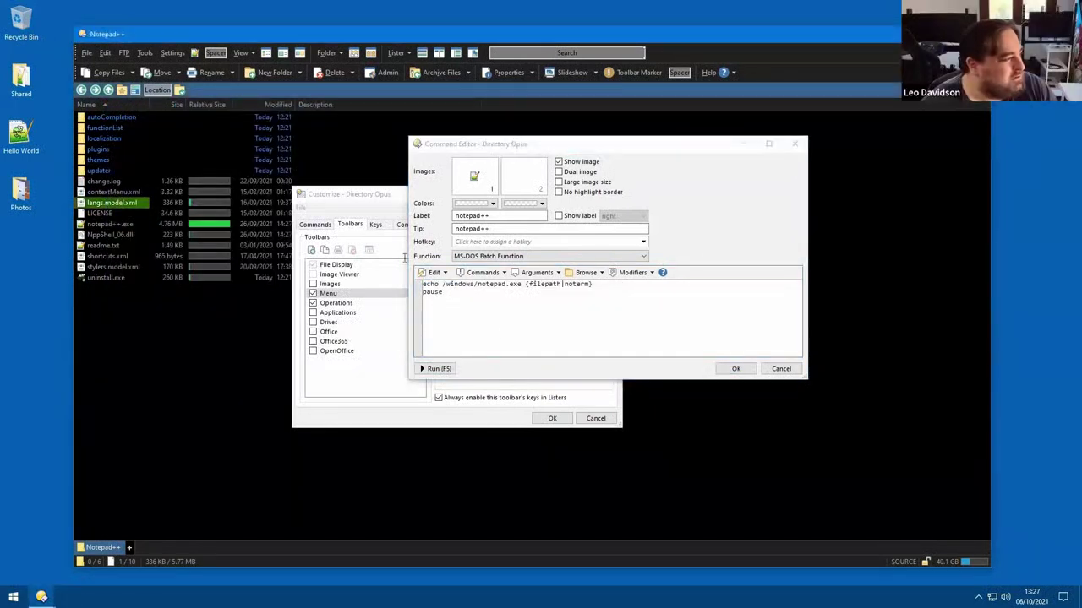
- Test-run the shortened batch function and move the Command Editor clear of the command prompt output
{"action": "left_click", "coordinate": [437, 372]}
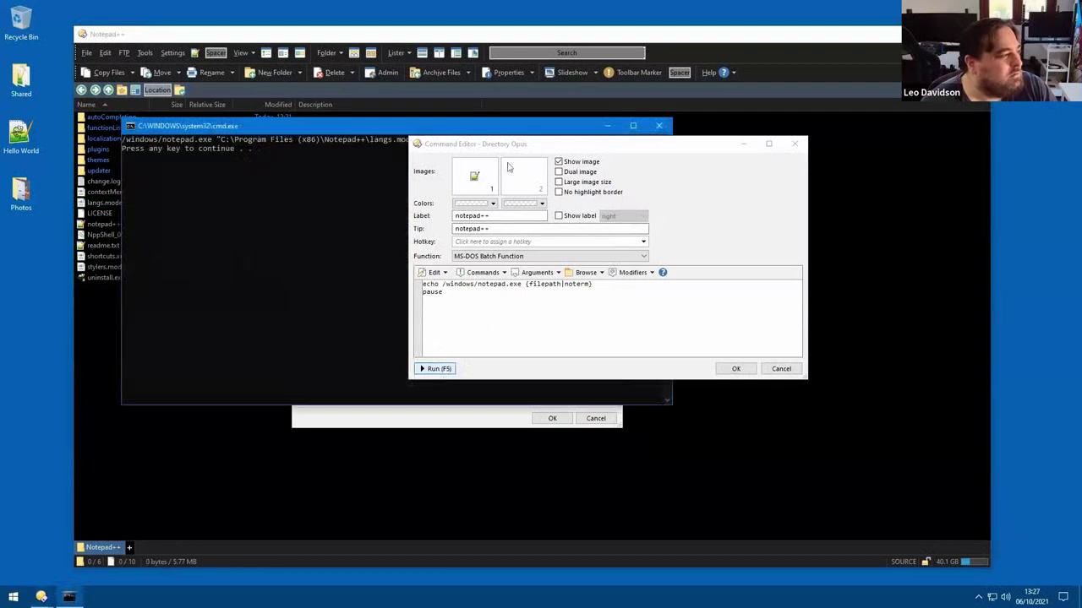
{"action": "key", "text": "Return"}
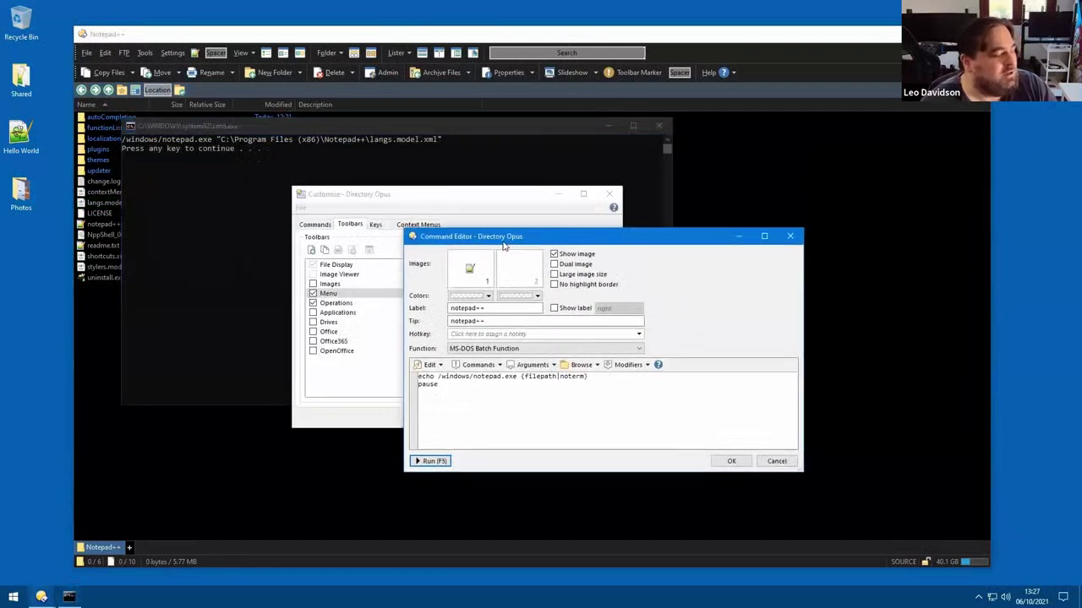
{"action": "left_click_drag", "start_coordinate": [515, 243], "coordinate": [521, 231]}
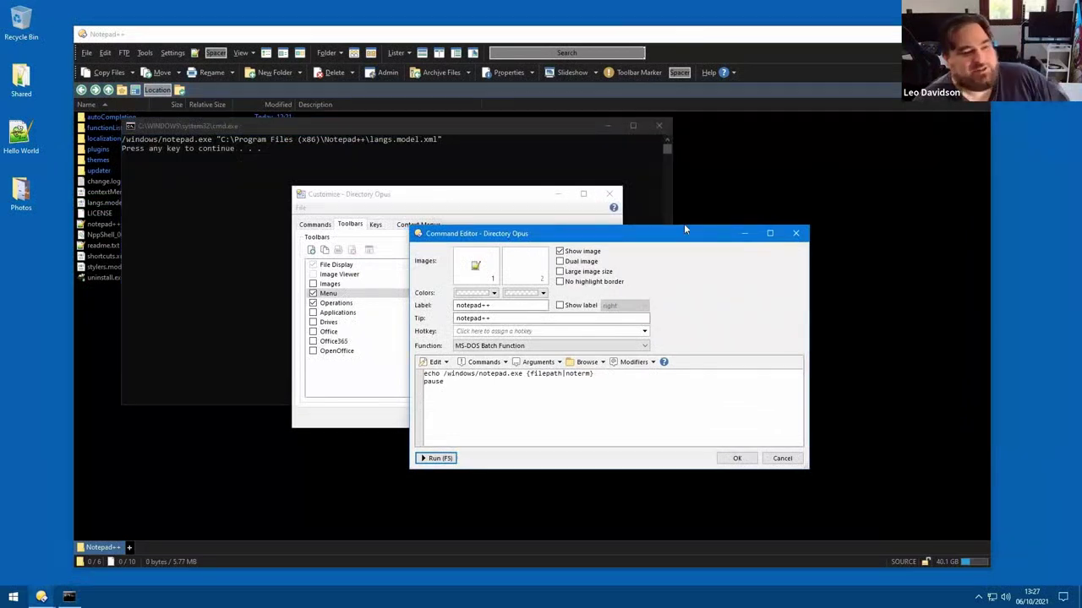
- Cancel the Command Editor, discarding the modified function, and close the command prompt window
{"action": "left_click", "coordinate": [782, 458]}
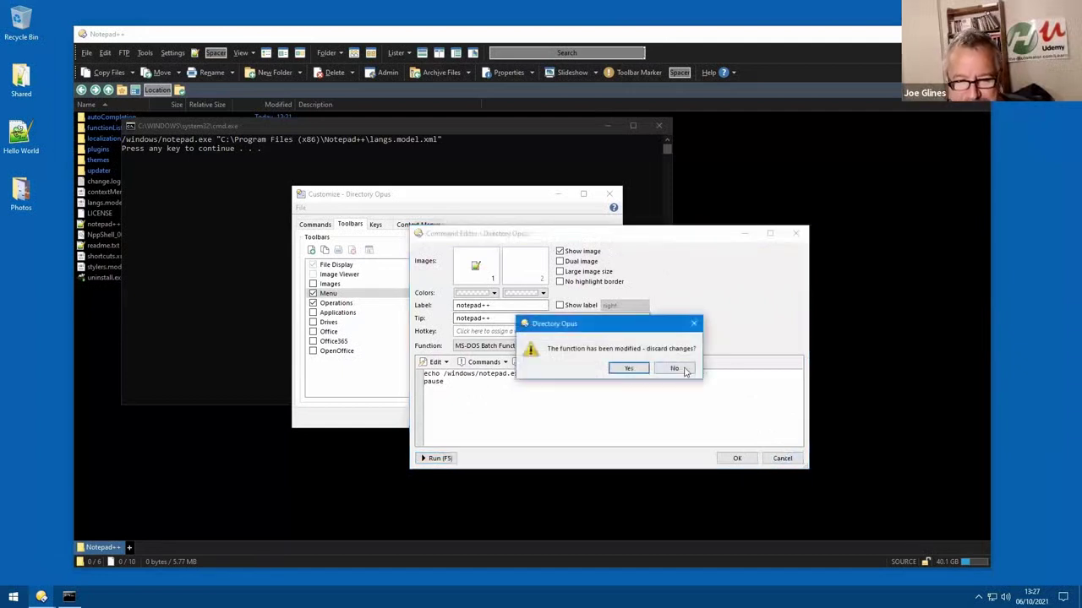
{"action": "left_click", "coordinate": [674, 368]}
{"action": "left_click", "coordinate": [782, 458]}
{"action": "left_click", "coordinate": [627, 368]}
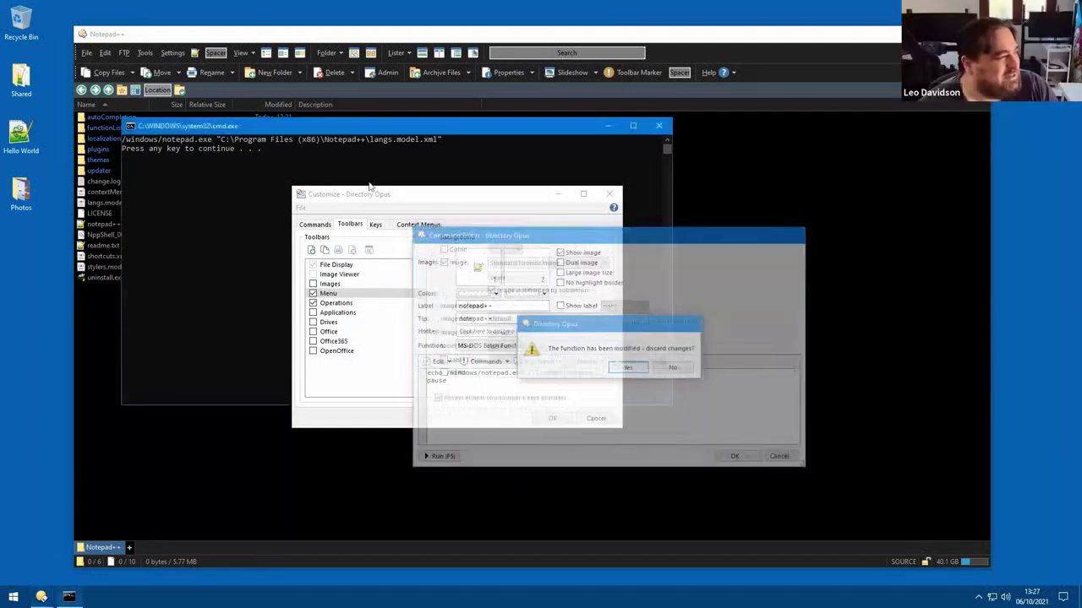
{"action": "left_click", "coordinate": [656, 126]}
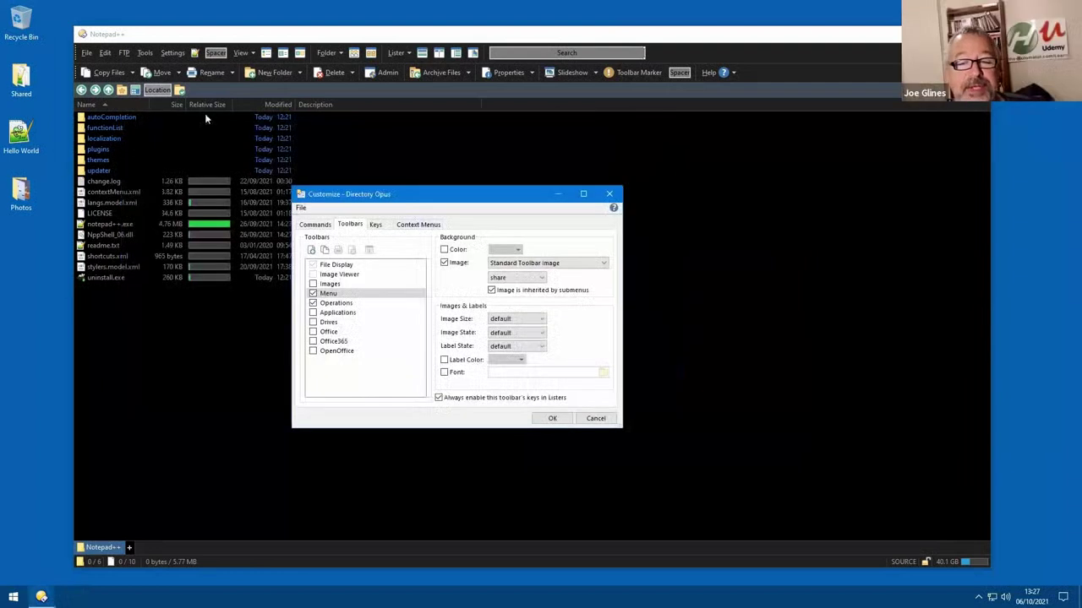
- Replace the Notepad++ toolbar button with a new one made from notepad++.exe, limited to files only, and finish customizing
{"action": "right_click", "coordinate": [193, 53]}
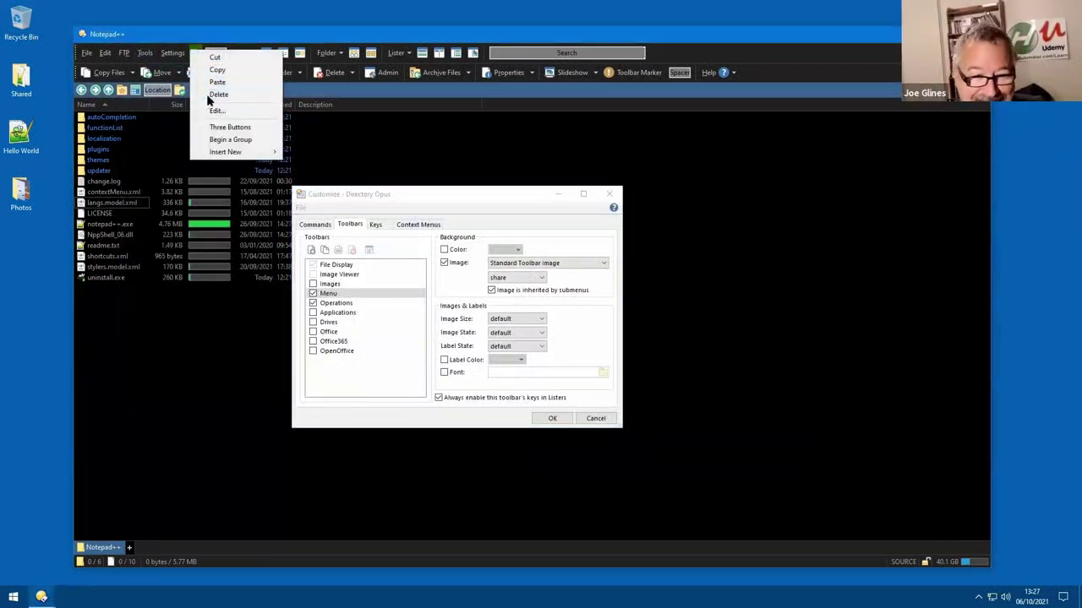
{"action": "left_click", "coordinate": [213, 95]}
{"action": "left_click_drag", "start_coordinate": [116, 227], "coordinate": [194, 53]}
{"action": "left_click", "coordinate": [433, 218]}
{"action": "left_click", "coordinate": [435, 206]}
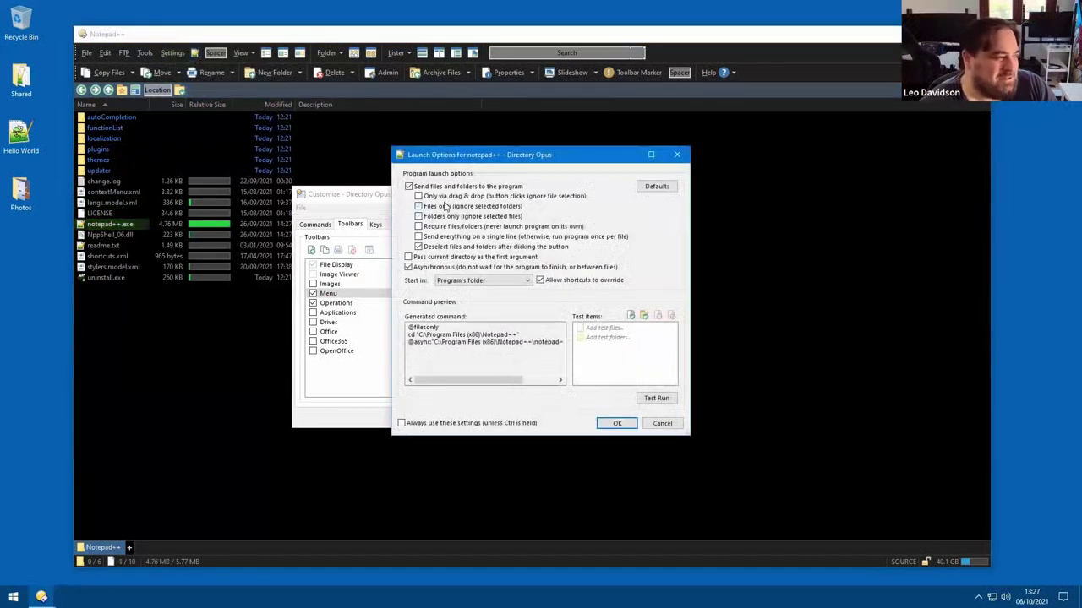
{"action": "left_click", "coordinate": [613, 425]}
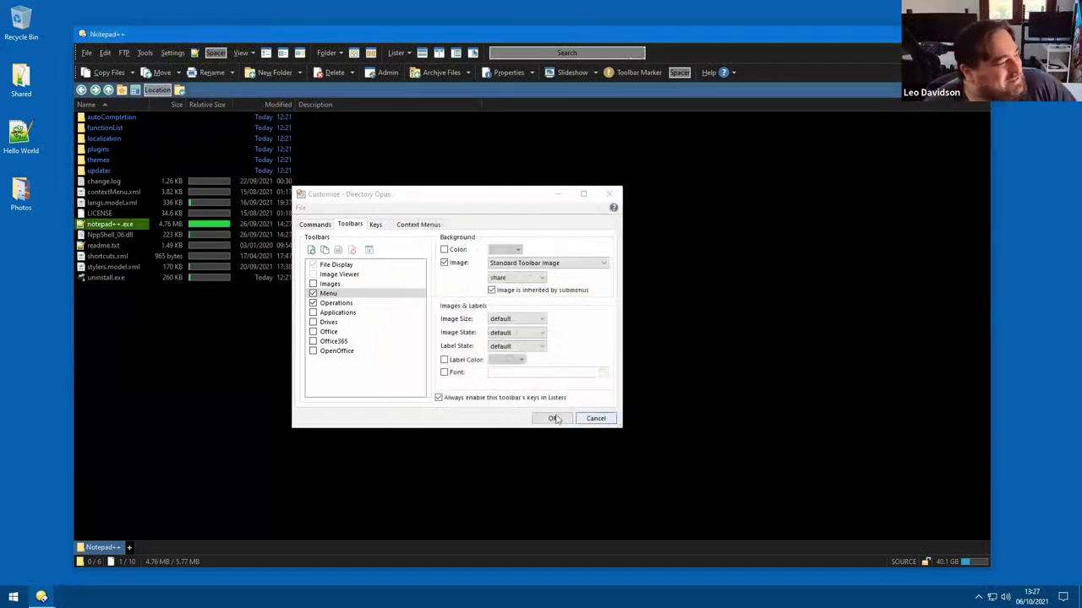
{"action": "left_click", "coordinate": [551, 419]}
- Open langs.model.xml with the new Notepad++ toolbar button, then close Notepad++
{"action": "left_click", "coordinate": [110, 202]}
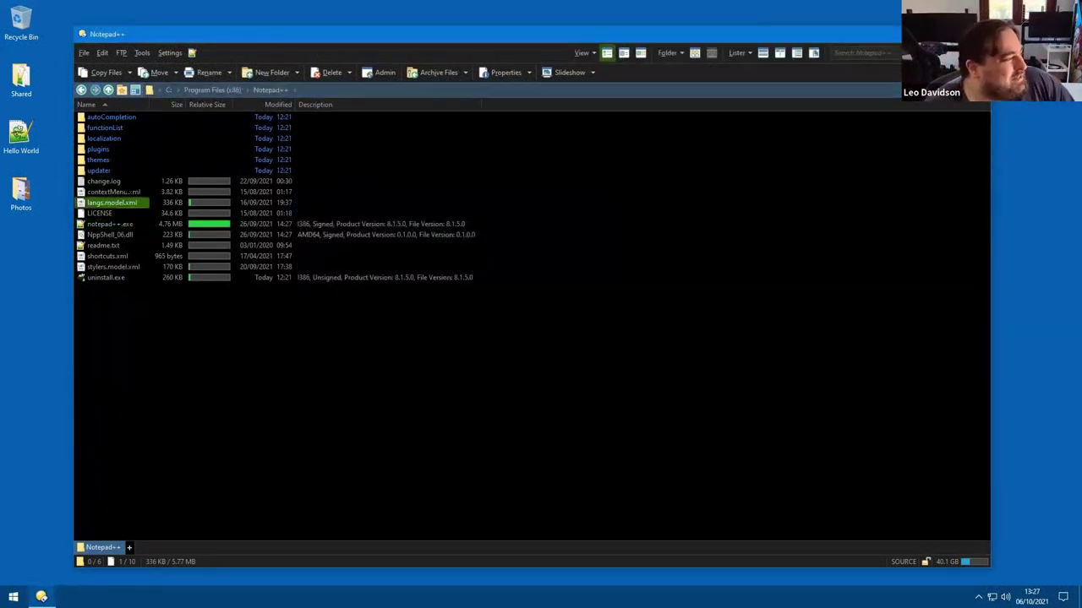
{"action": "left_click", "coordinate": [193, 53]}
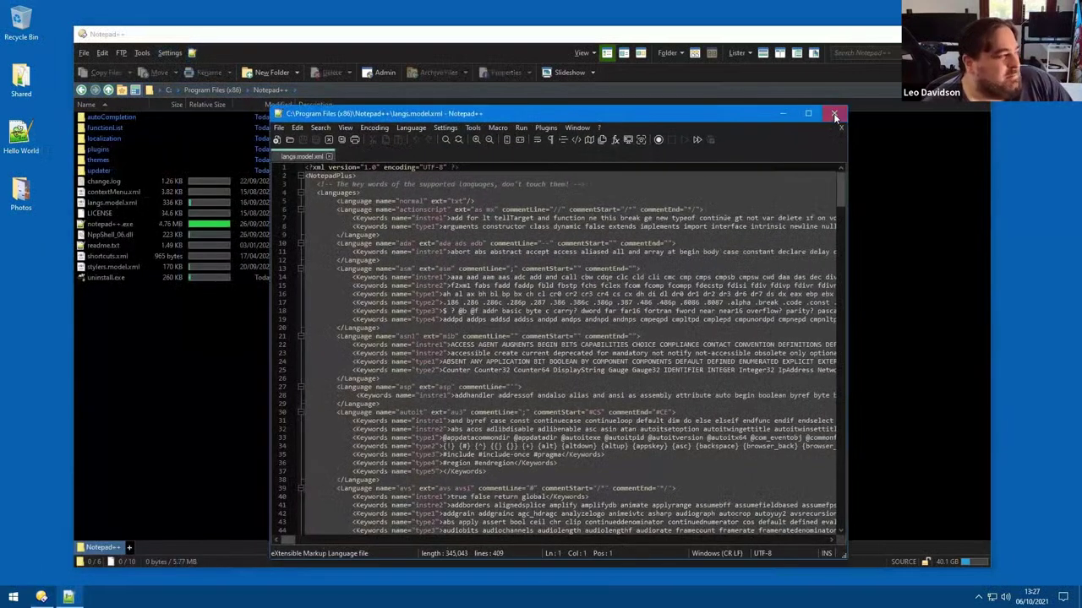
{"action": "left_click", "coordinate": [835, 116]}
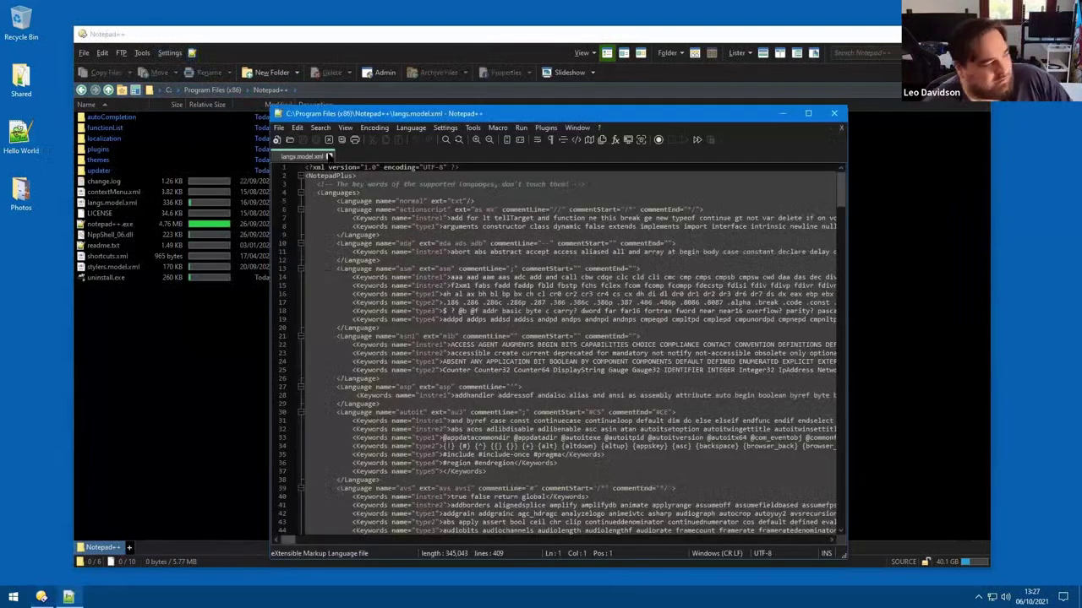
{"action": "left_click", "coordinate": [833, 113]}
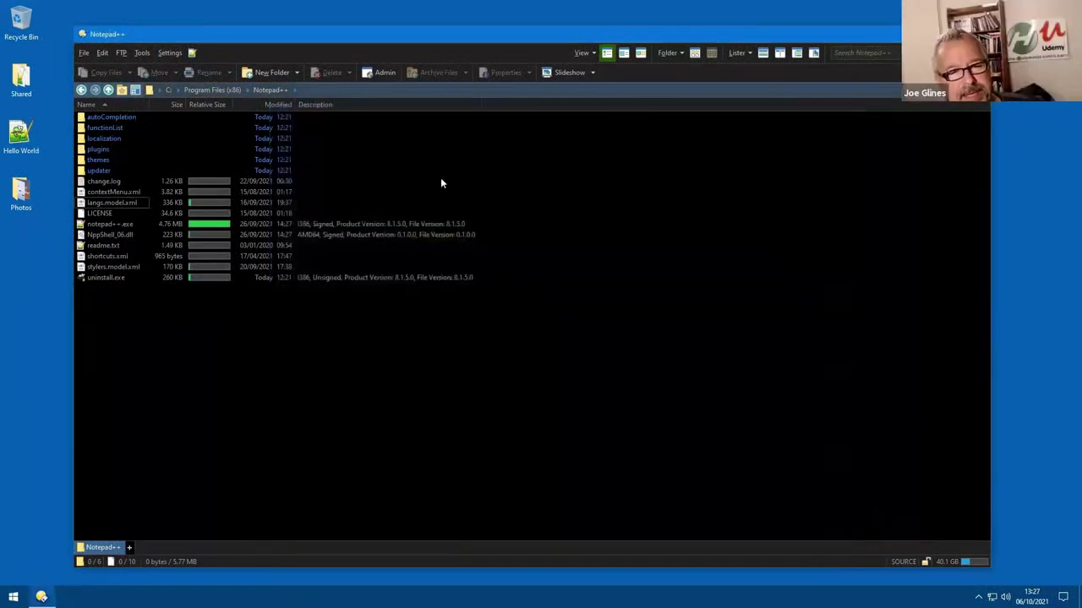
- Open the Notepad++ button in the Command Editor and change the argument after notepad++.exe to {filepath$}
{"action": "right_click", "coordinate": [227, 49]}
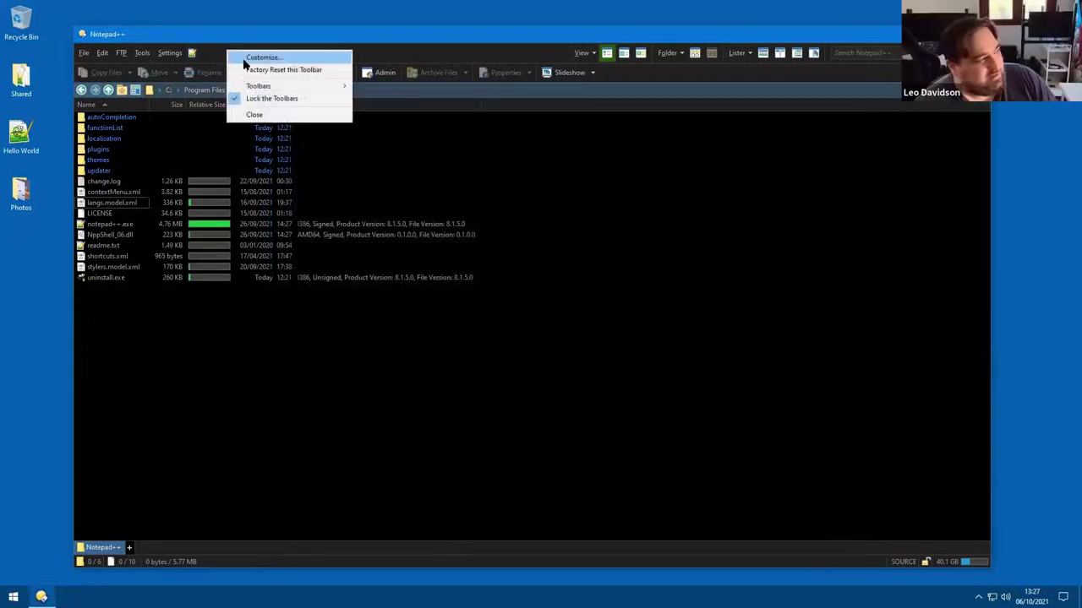
{"action": "left_click", "coordinate": [193, 52]}
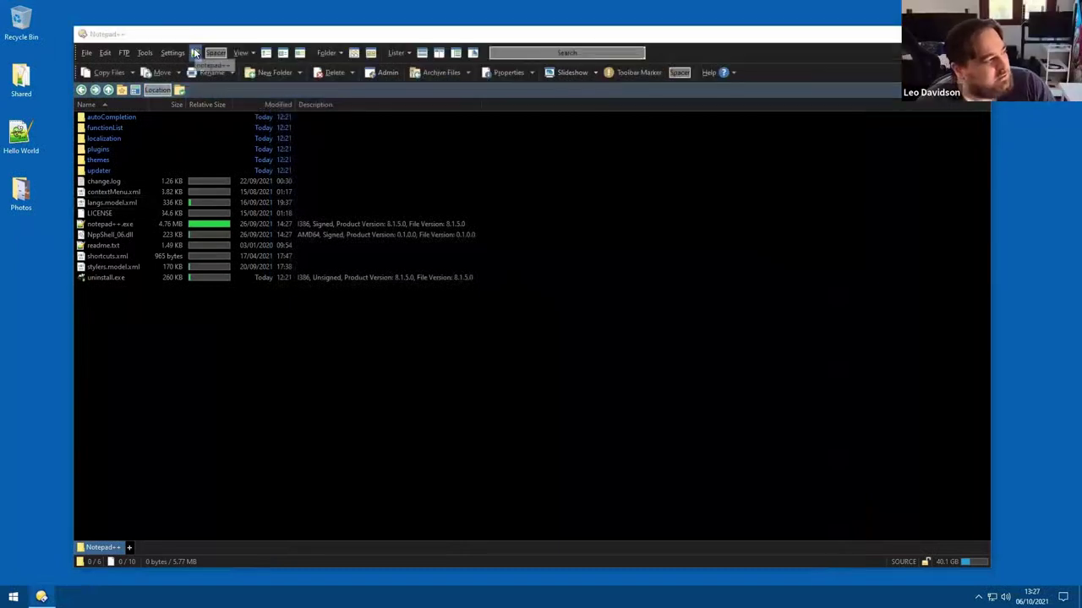
{"action": "double_click", "coordinate": [194, 52]}
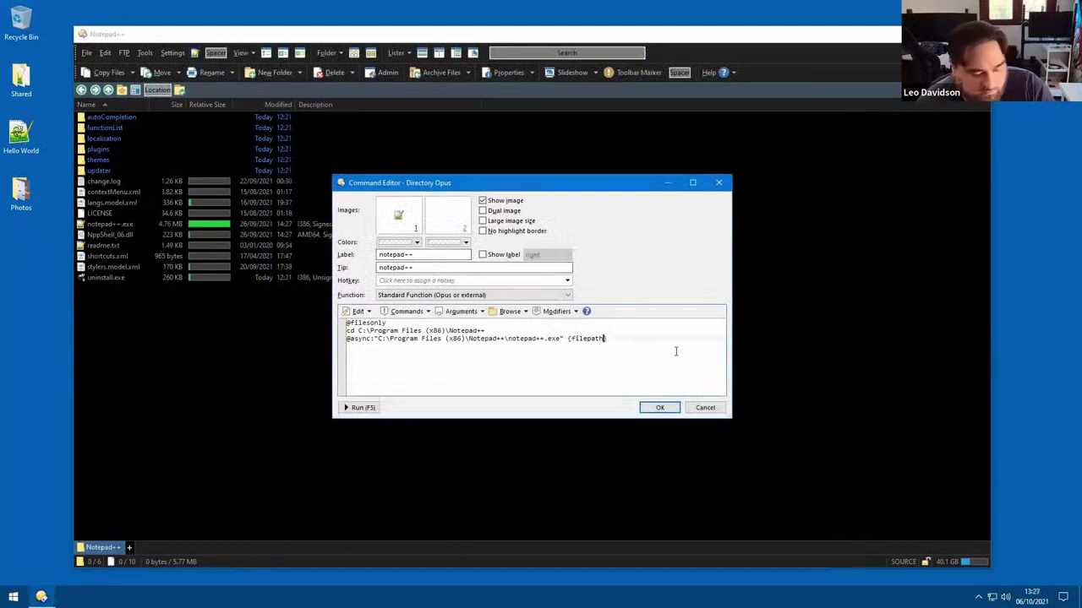
{"action": "left_click", "coordinate": [605, 338]}
{"action": "type", "text": "$"}
{"action": "key", "text": "BackSpace"}
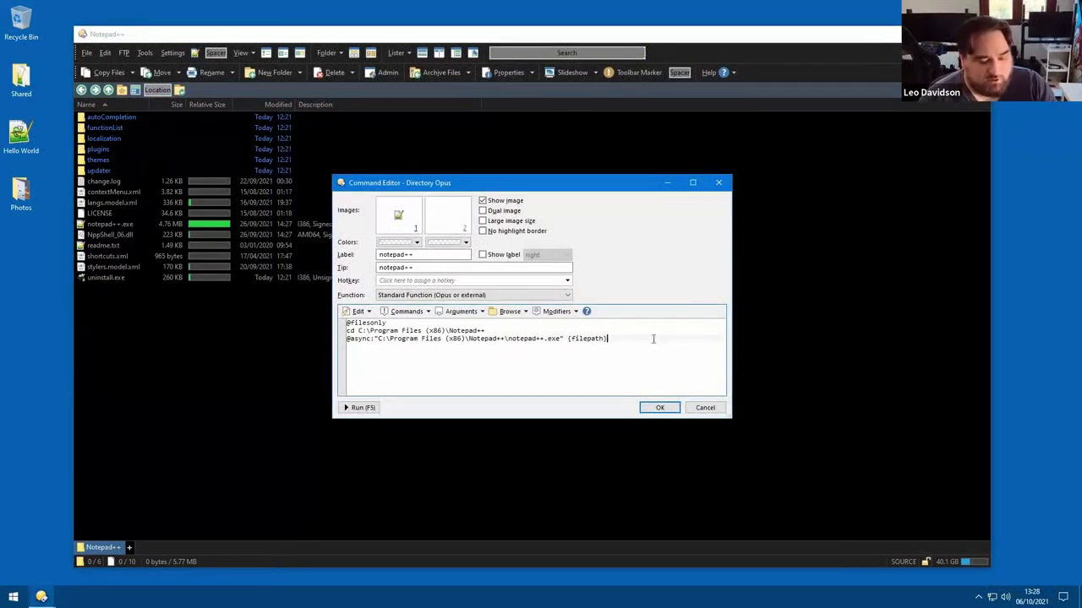
{"action": "key", "text": "shift+Left"}
{"action": "key", "text": "shift+Left"}
{"action": "key", "text": "shift+Left"}
{"action": "key", "text": "shift+Left"}
{"action": "key", "text": "shift+Left"}
{"action": "key", "text": "shift+Left"}
{"action": "key", "text": "shift+Left"}
{"action": "key", "text": "shift+Left"}
{"action": "key", "text": "shift+Left"}
{"action": "key", "text": "shift+Left"}
{"action": "key", "text": "Delete"}
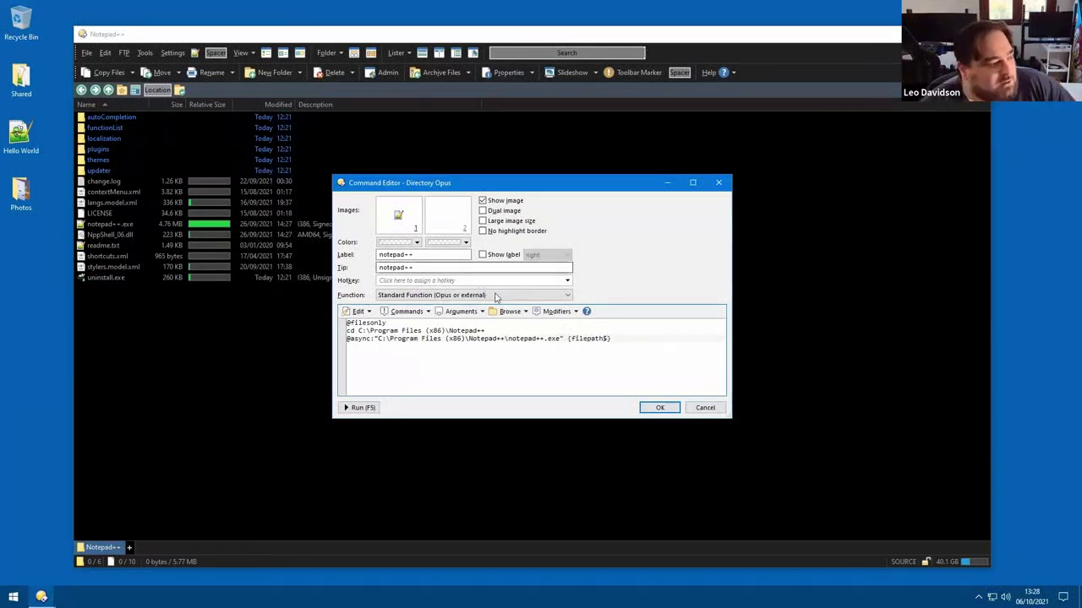
- Review the full-pathname argument codes for selected files, then close the Command Editor and Customize mode, discarding the edit
{"action": "left_click", "coordinate": [457, 312]}
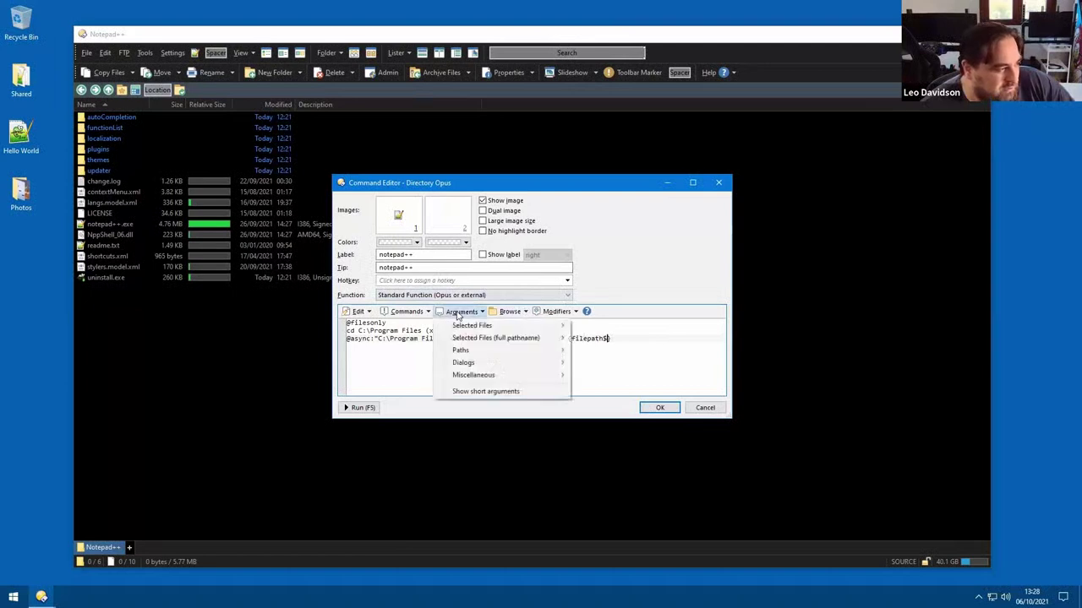
{"action": "mouse_move", "coordinate": [507, 340]}
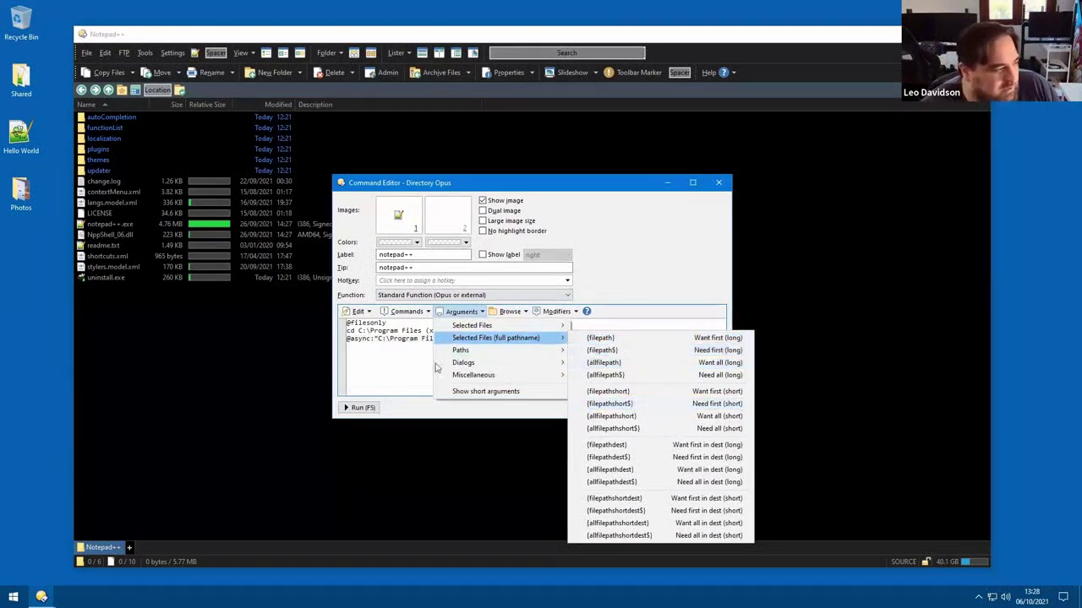
{"action": "left_click", "coordinate": [630, 349]}
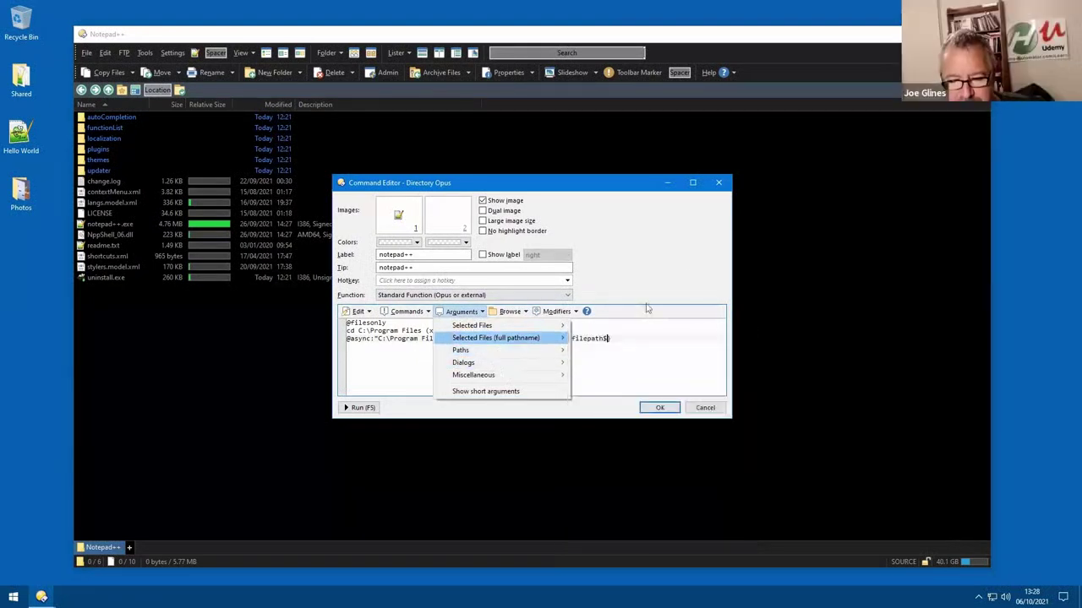
{"action": "left_click", "coordinate": [712, 408]}
{"action": "left_click", "coordinate": [552, 344]}
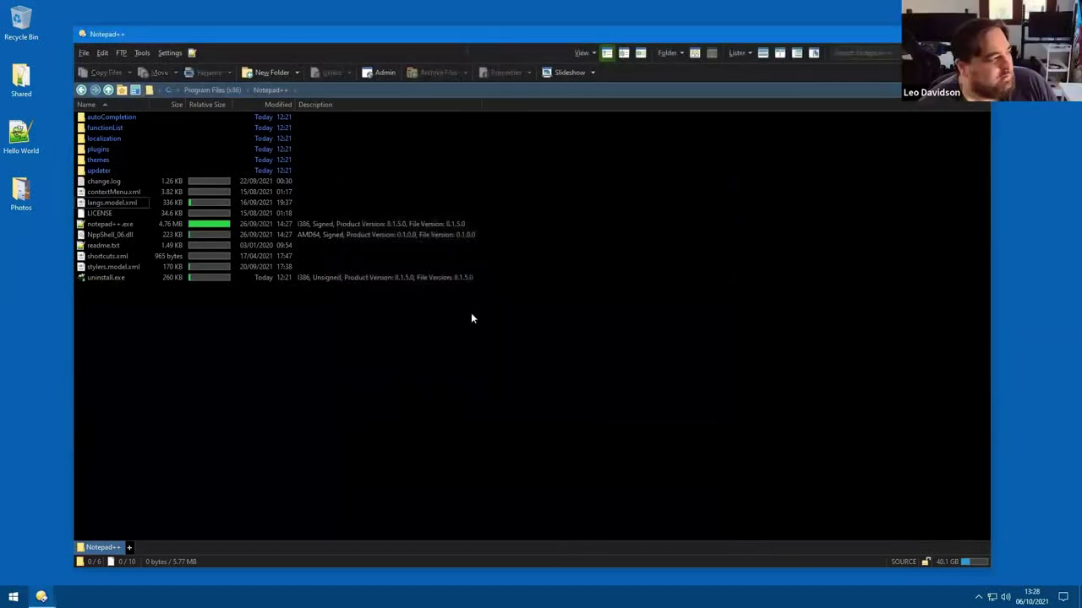
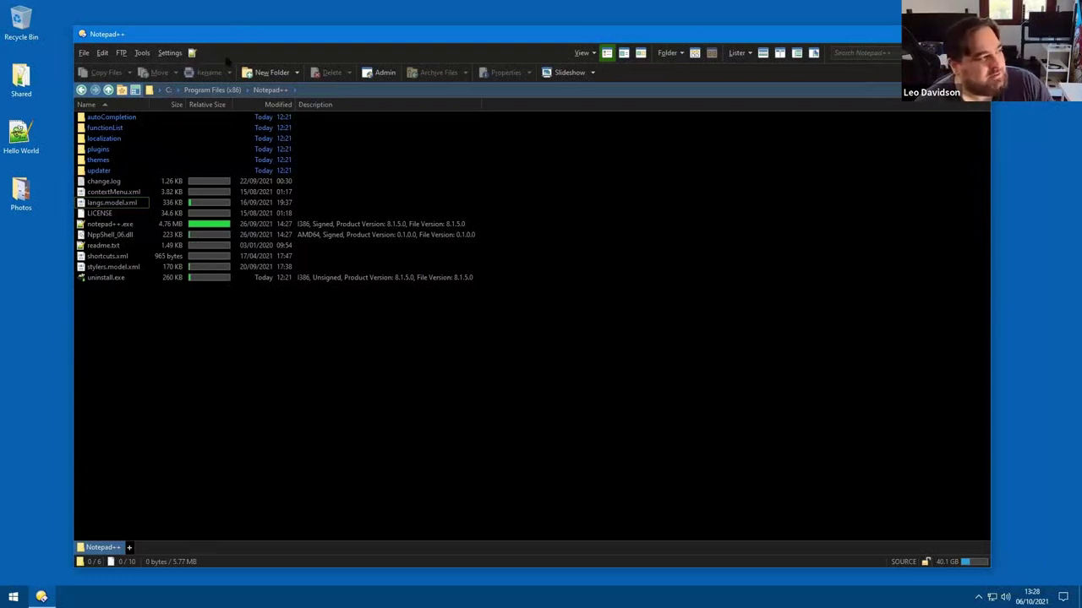
- Search the Preferences for "alt click", examine the option Alt-Click to edit Toolbar buttons, and close the Preferences
{"action": "right_click", "coordinate": [226, 61]}
{"action": "left_click", "coordinate": [169, 49]}
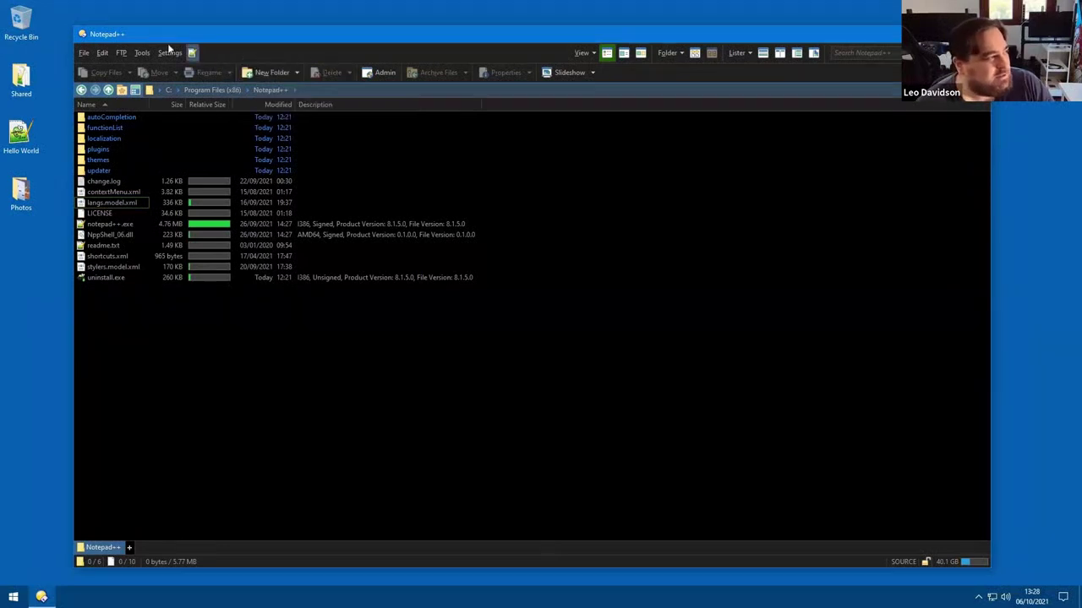
{"action": "left_click", "coordinate": [169, 53]}
{"action": "left_click", "coordinate": [179, 71]}
{"action": "left_click", "coordinate": [561, 359]}
{"action": "type", "text": "alt click"}
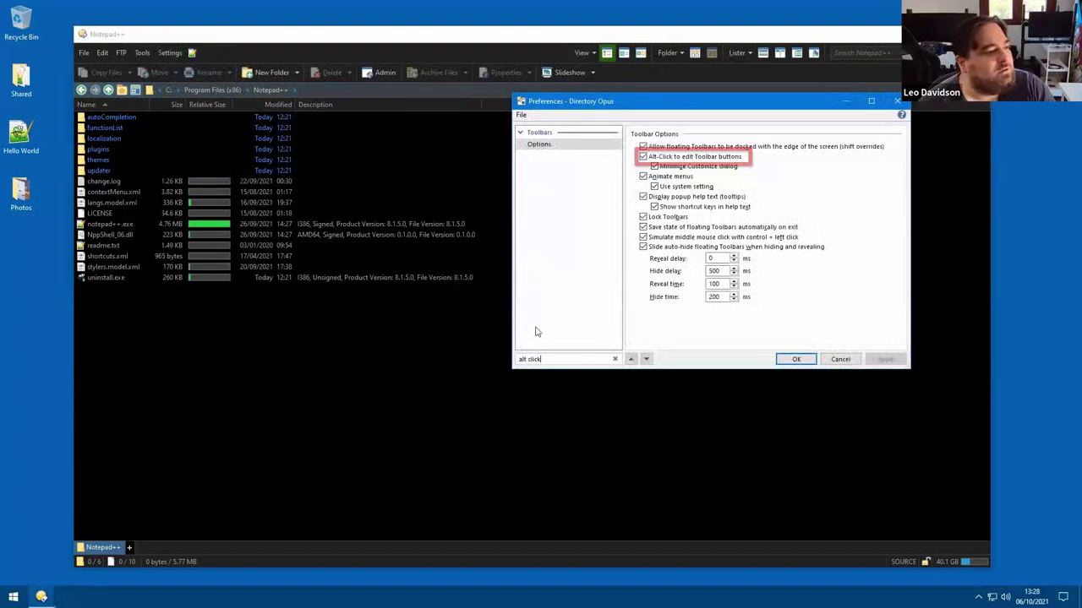
{"action": "left_click_drag", "start_coordinate": [656, 105], "coordinate": [647, 166]}
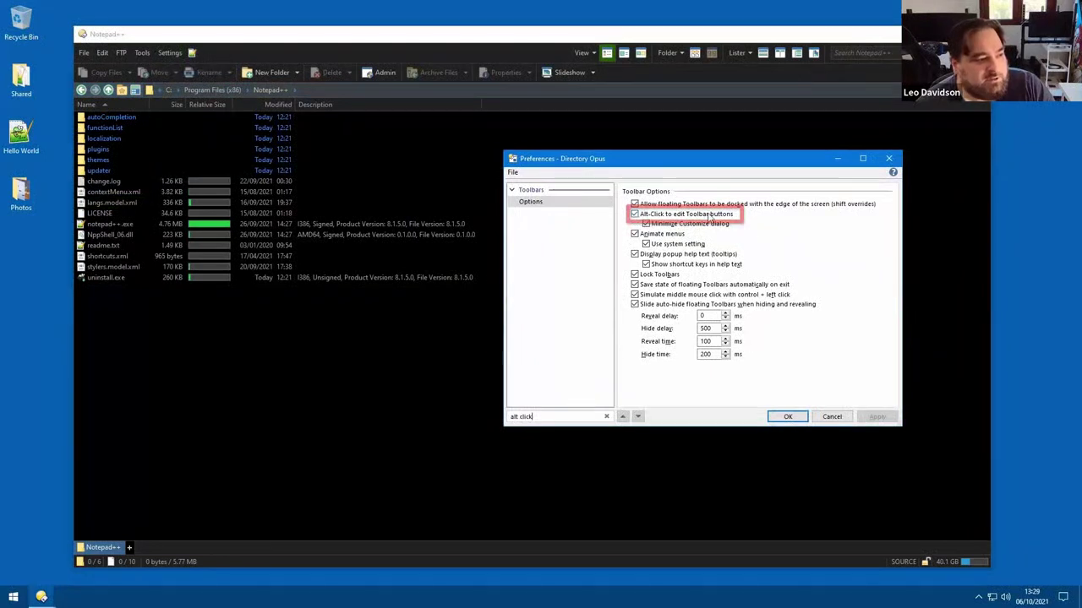
{"action": "left_click", "coordinate": [788, 417]}
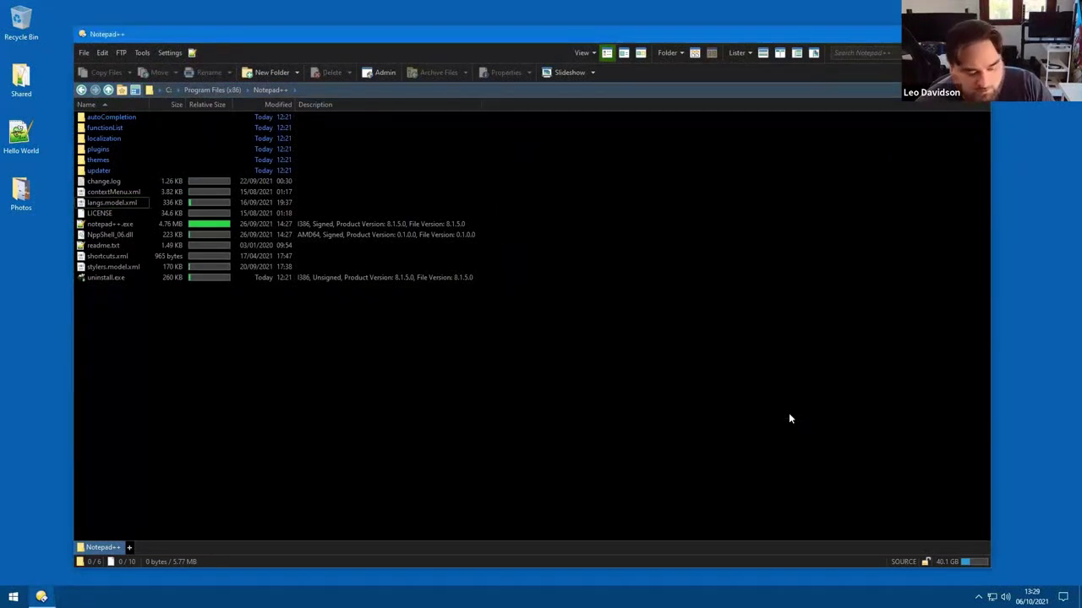
- Open the Notepad++ toolbar button directly in the Command Editor without entering Customize mode first, and accept it unmodified
{"action": "left_click", "coordinate": [193, 52], "text": "alt"}
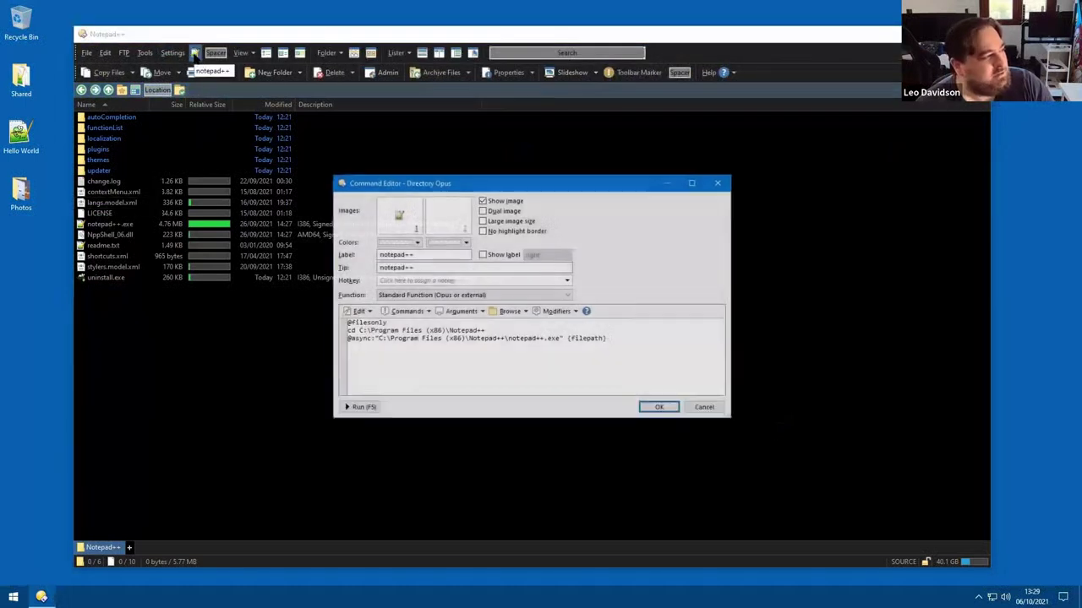
{"action": "left_click", "coordinate": [528, 331]}
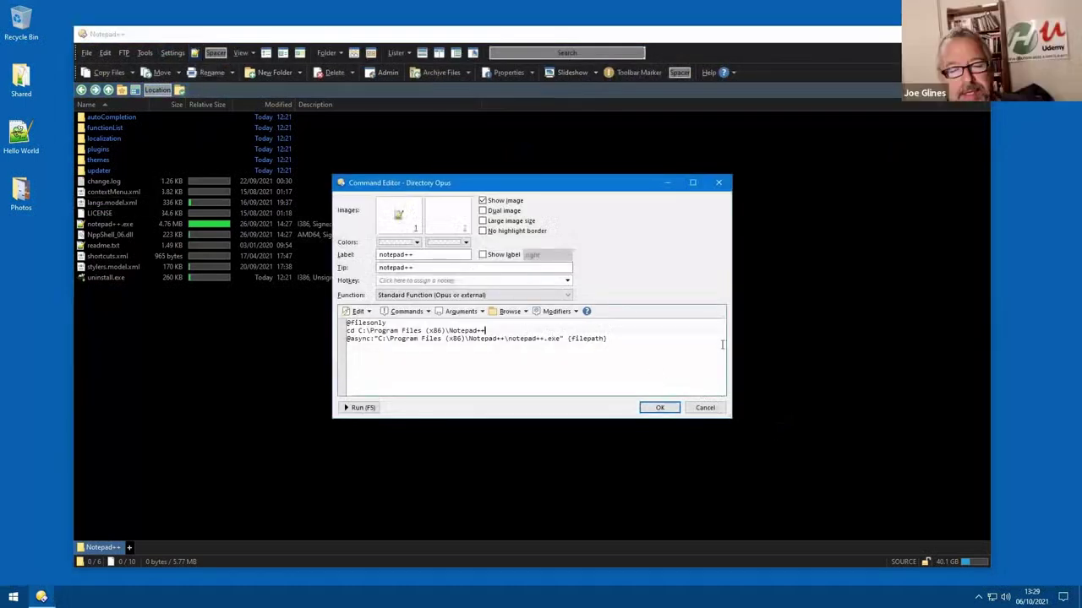
{"action": "left_click", "coordinate": [659, 407]}
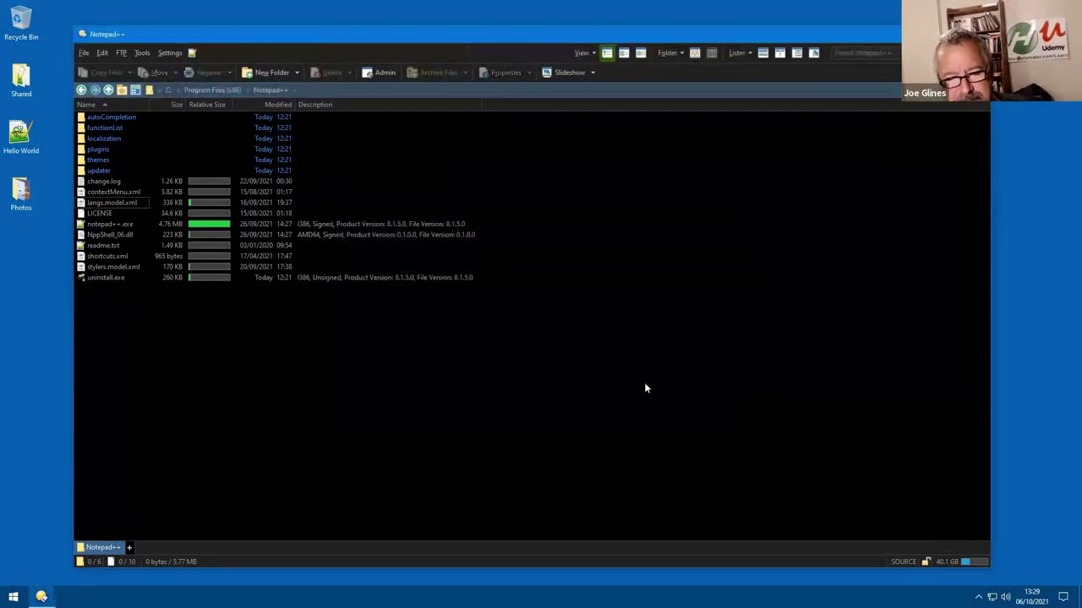
- Reopen the Notepad++ button in the Command Editor, test-run its command from there, and close Notepad++
{"action": "left_click", "coordinate": [194, 53], "text": "alt"}
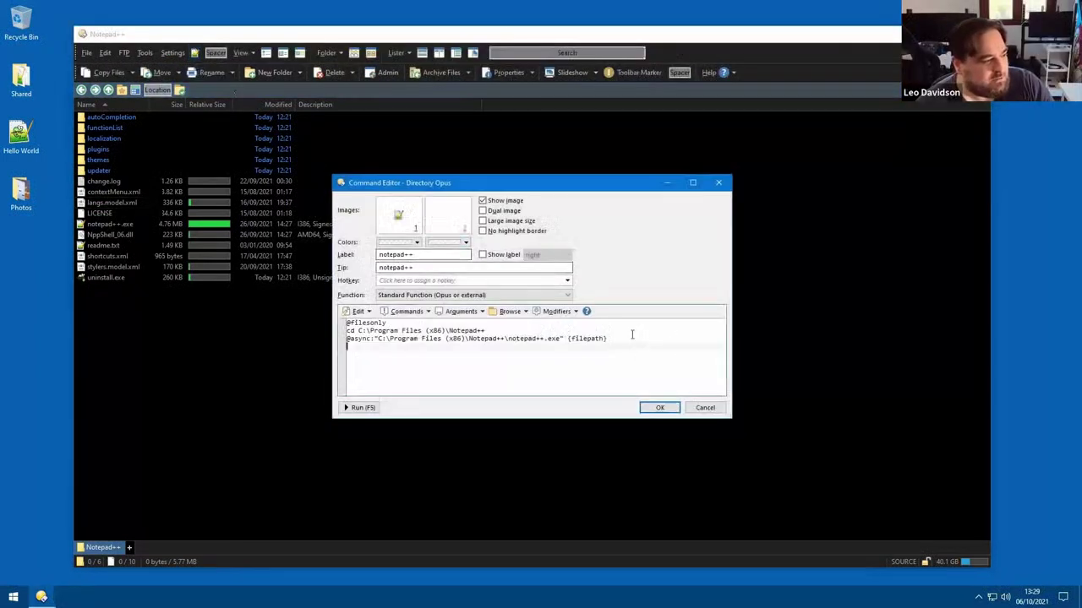
{"action": "left_click", "coordinate": [361, 408]}
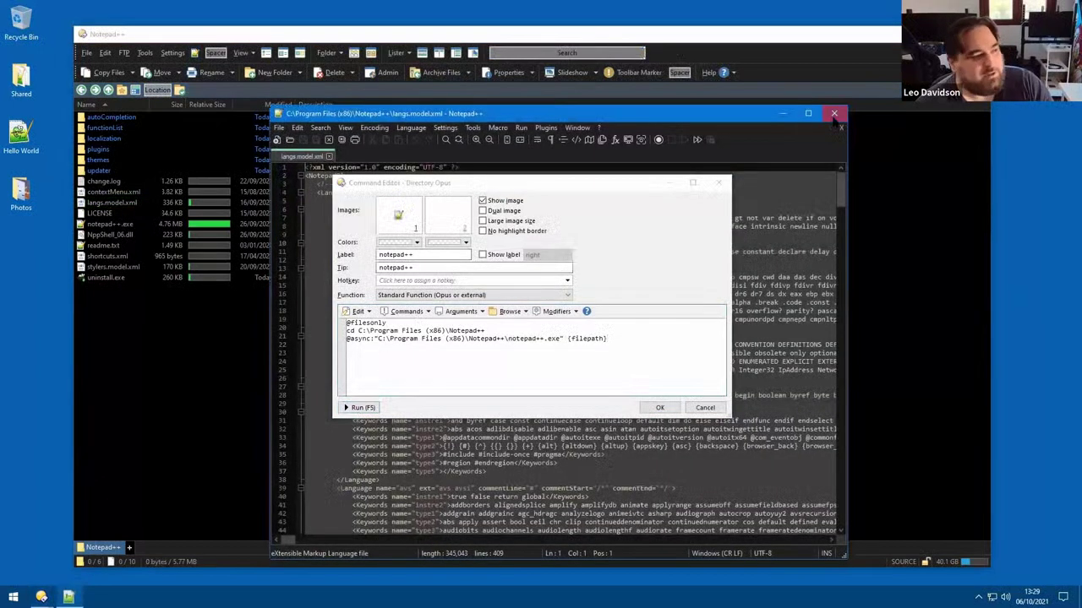
{"action": "left_click", "coordinate": [834, 113]}
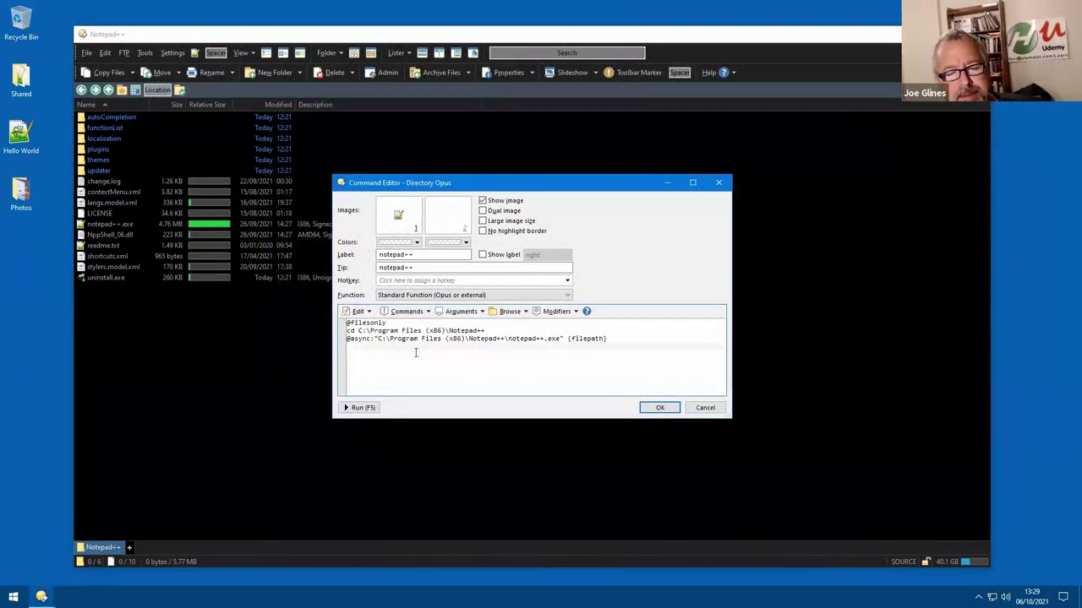
{"action": "left_click", "coordinate": [613, 339]}
{"action": "left_click", "coordinate": [451, 323]}
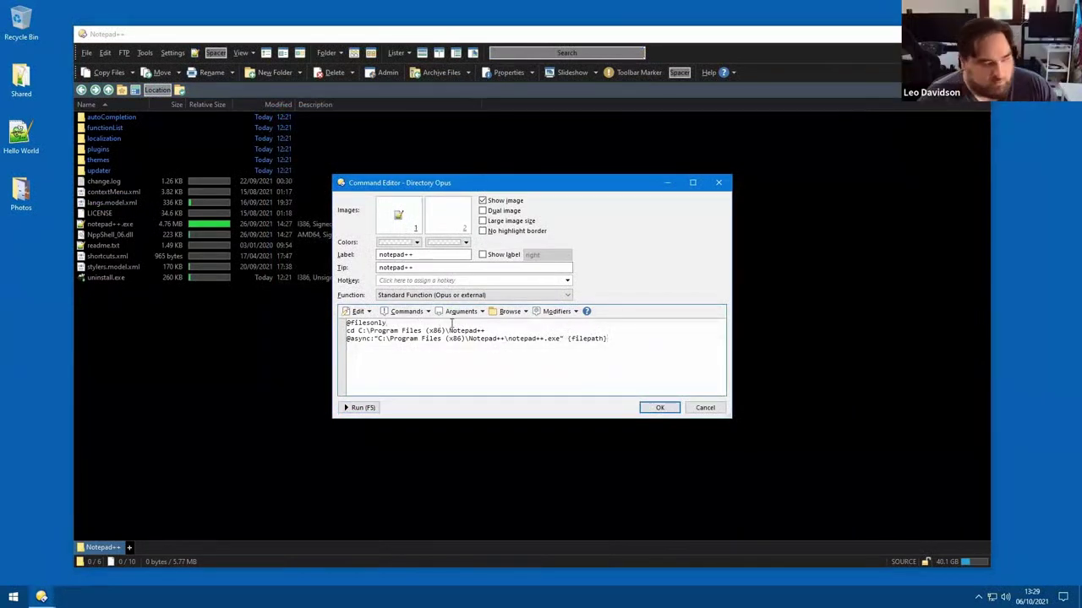
{"action": "key", "text": "Return"}
{"action": "left_click", "coordinate": [559, 313]}
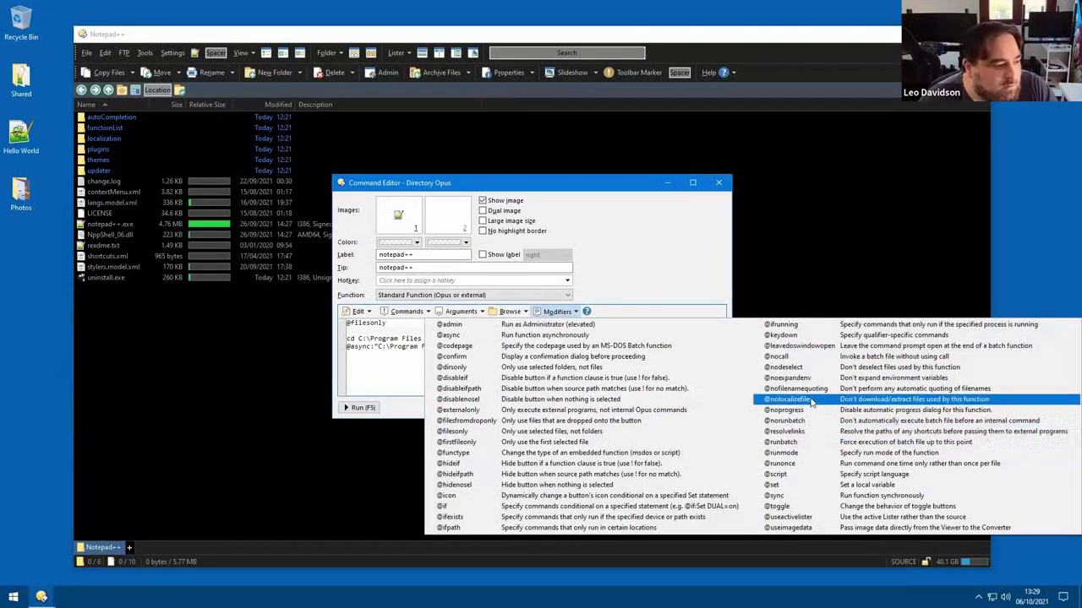
{"action": "left_click", "coordinate": [363, 328]}
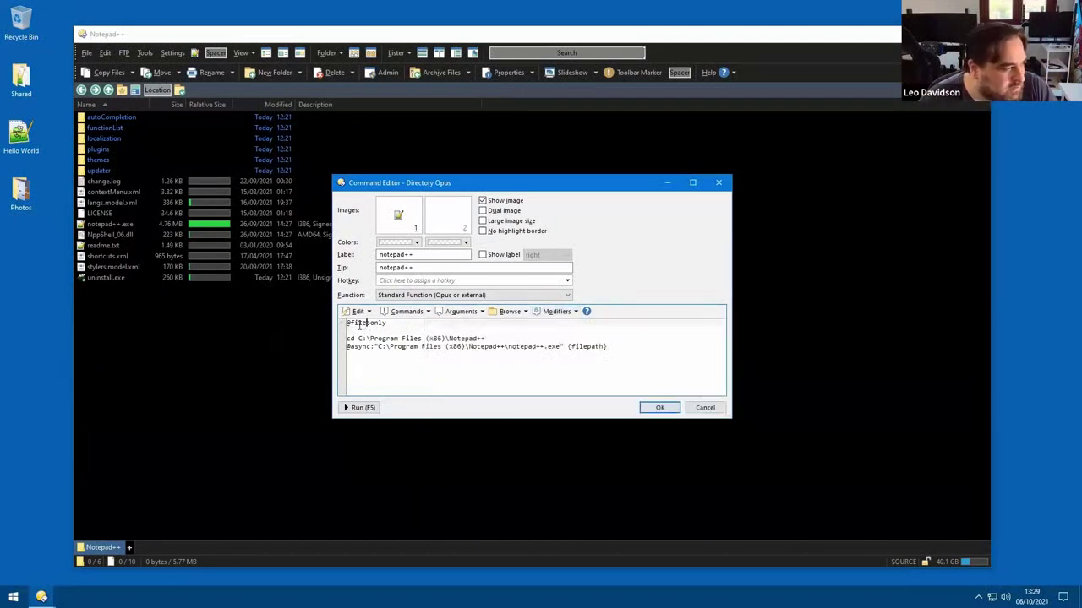
{"action": "type", "text": "@nodeselect"}
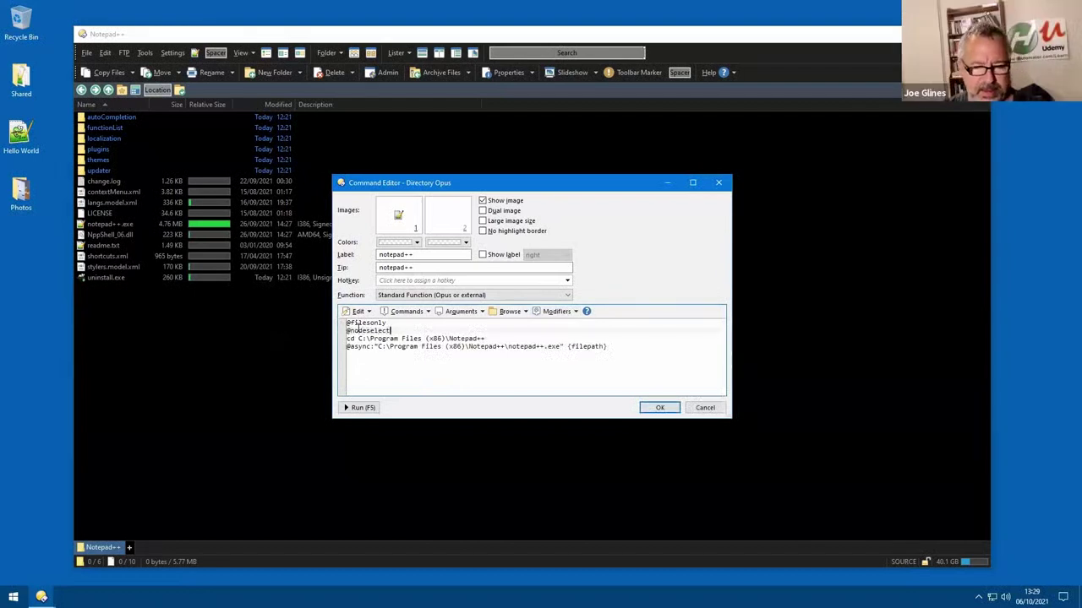
- Select langs.model.xml, test-run the edited Notepad++ command on it, and cancel the Command Editor
{"action": "left_click", "coordinate": [103, 200]}
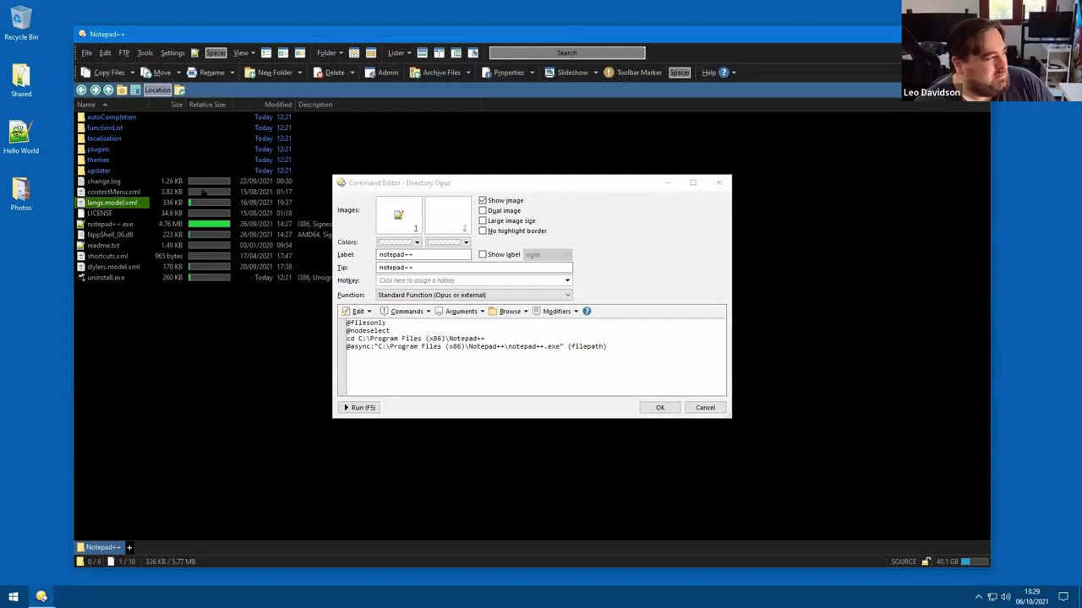
{"action": "left_click", "coordinate": [361, 407]}
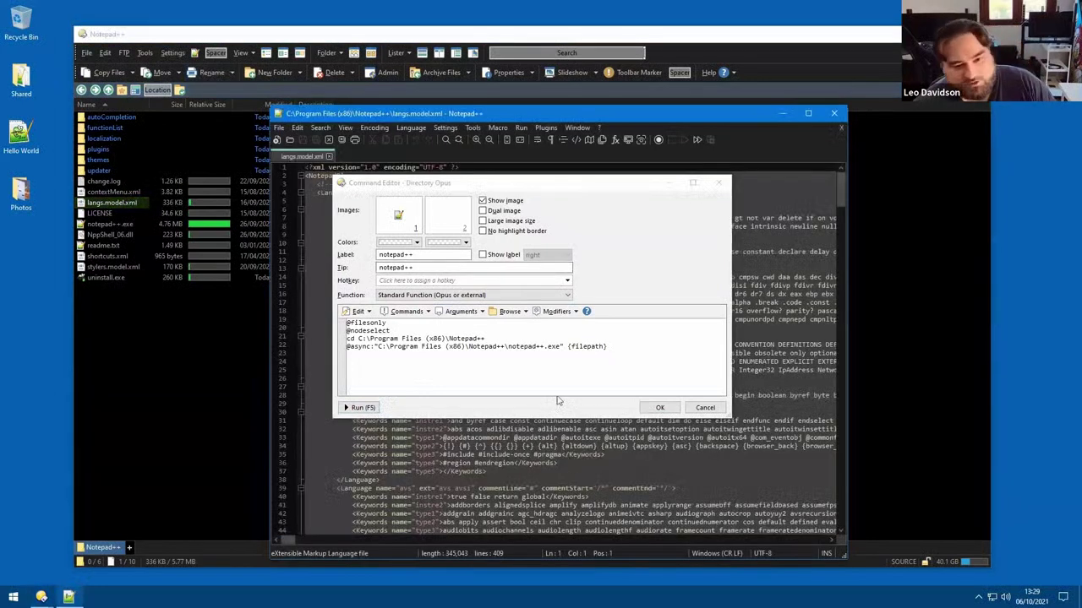
{"action": "left_click", "coordinate": [704, 408]}
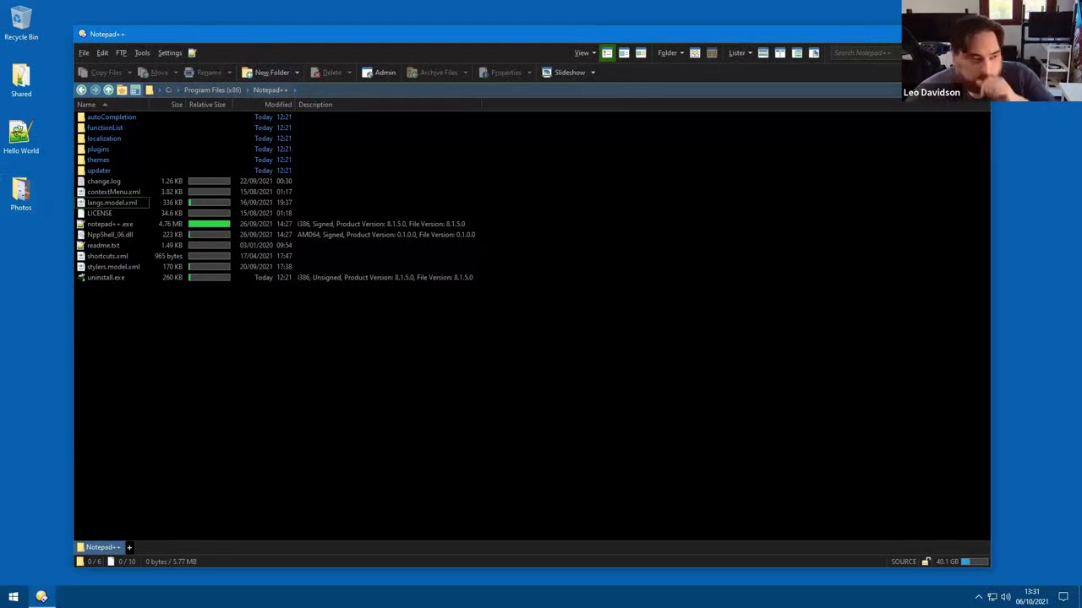
- Inspect the Control Panel, PowerShell Here and PowerShell Here (Admin) commands of the Tools menu in the Command Editor, and cancel it
{"action": "left_click", "coordinate": [142, 53]}
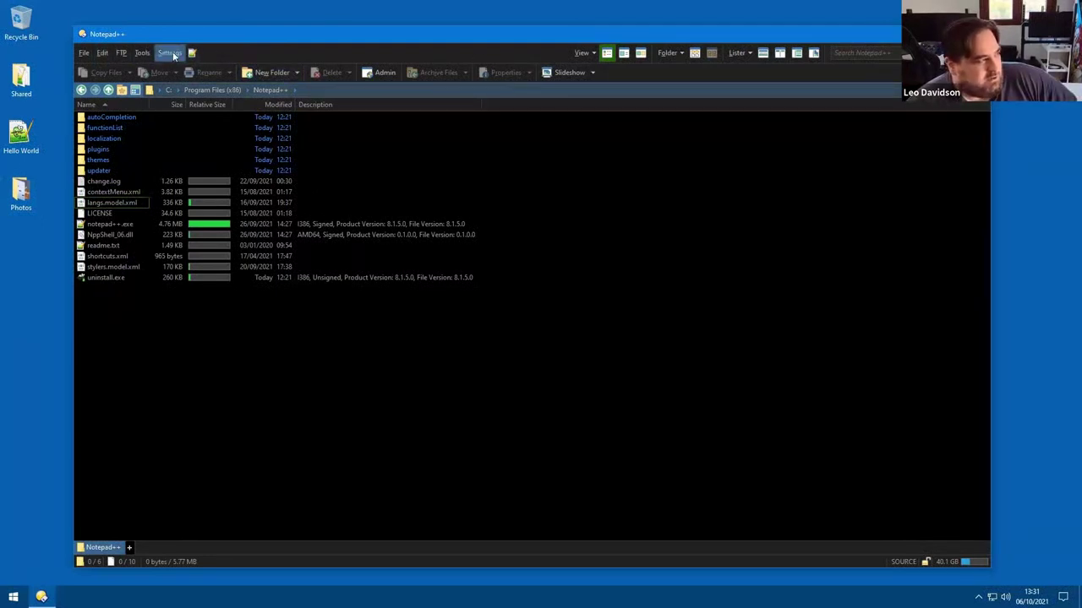
{"action": "mouse_move", "coordinate": [181, 50]}
{"action": "mouse_move", "coordinate": [200, 102]}
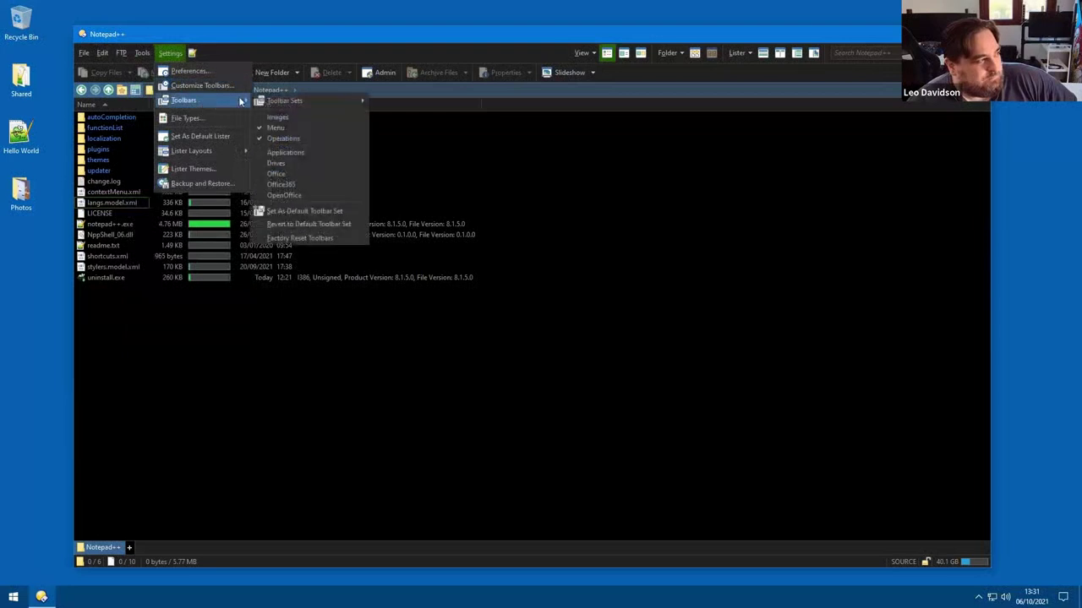
{"action": "left_click", "coordinate": [137, 54]}
{"action": "left_click", "coordinate": [137, 54]}
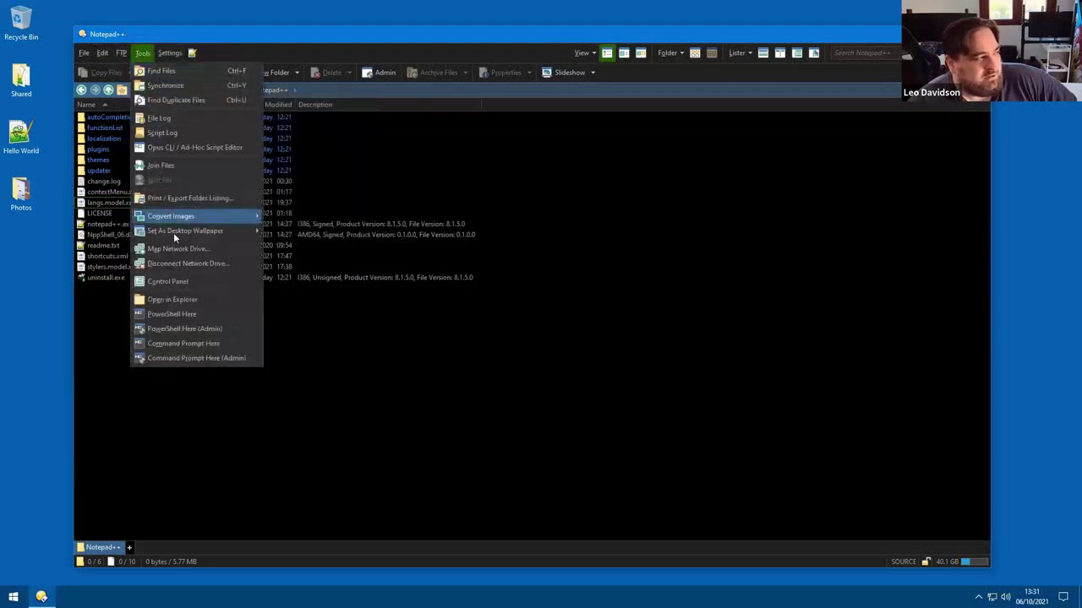
{"action": "right_click", "coordinate": [193, 281], "text": "ctrl+alt"}
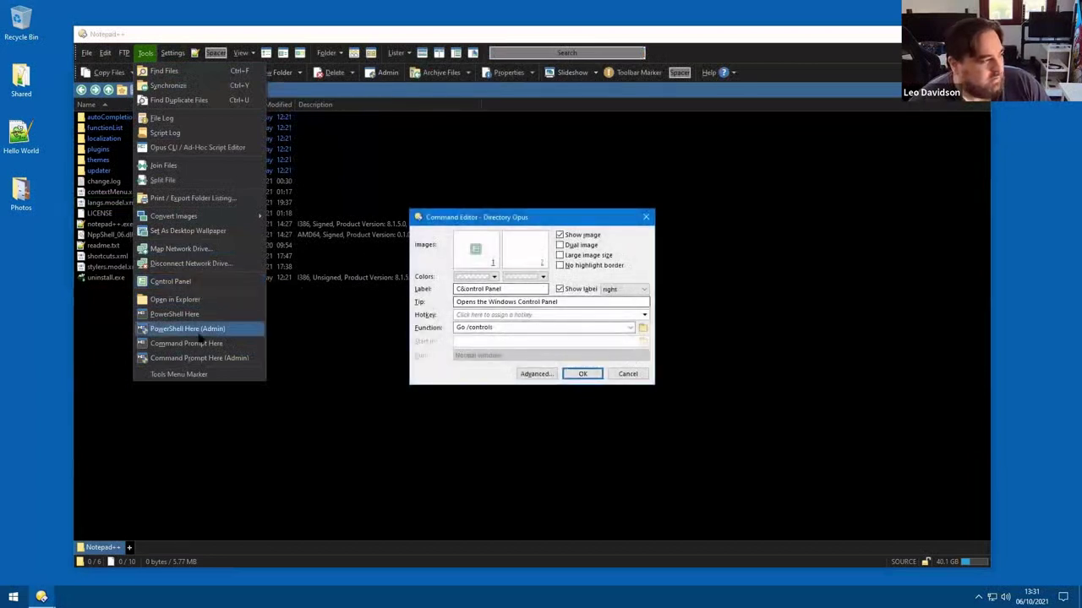
{"action": "left_click", "coordinate": [200, 317]}
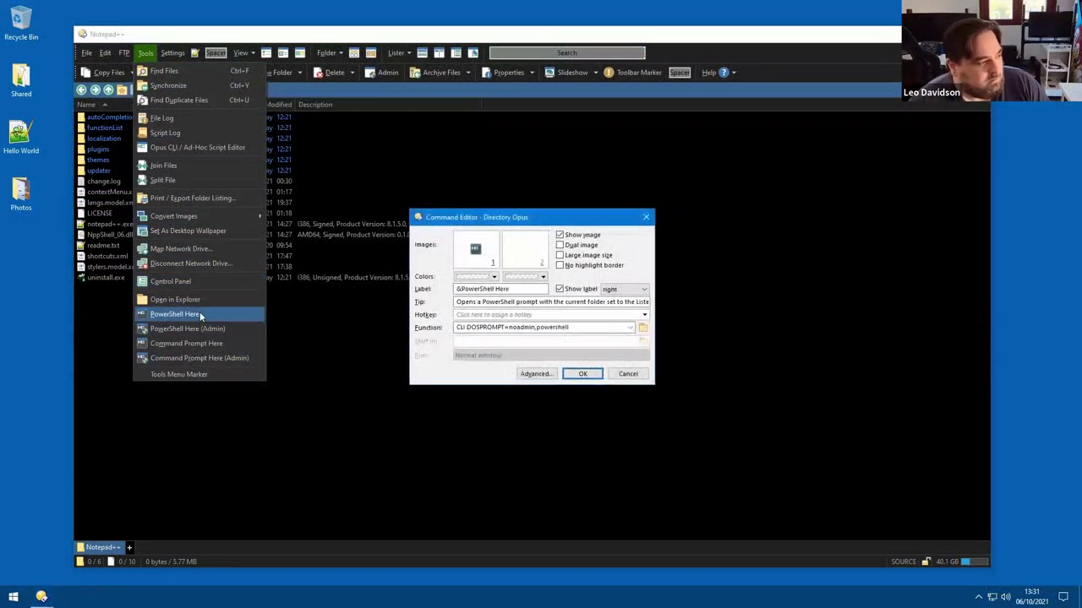
{"action": "left_click", "coordinate": [207, 329]}
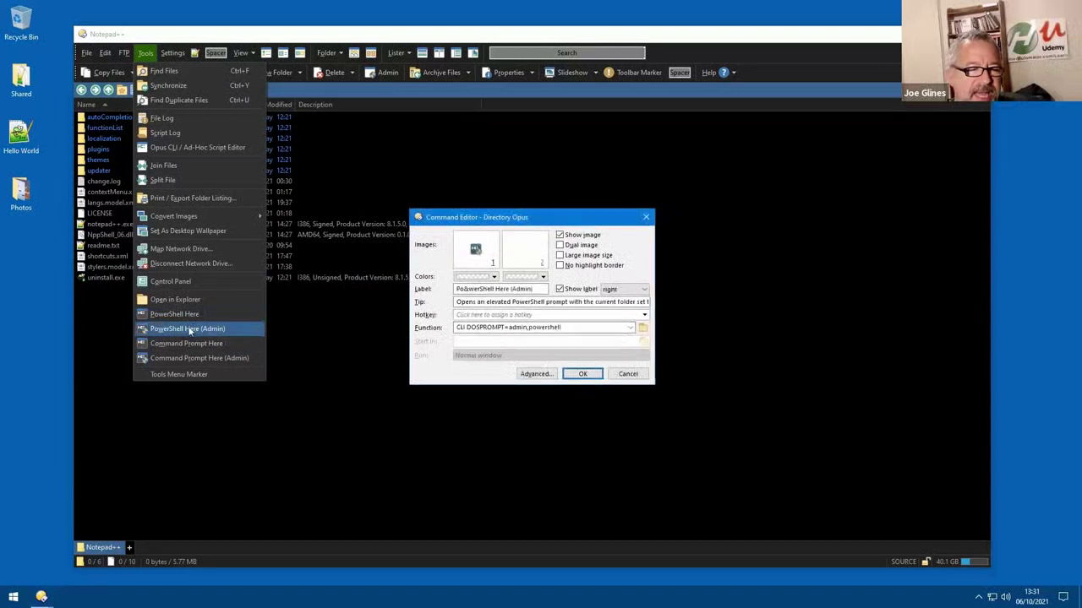
{"action": "left_click", "coordinate": [628, 374]}
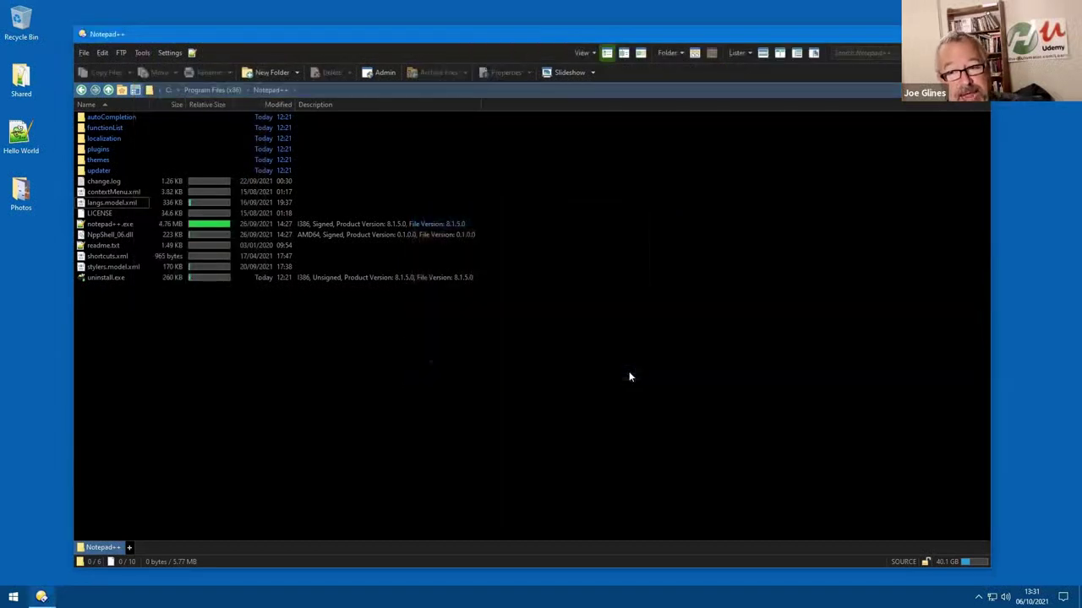
- Enter toolbar Customize mode from the menu toolbar
{"action": "right_click", "coordinate": [231, 50]}
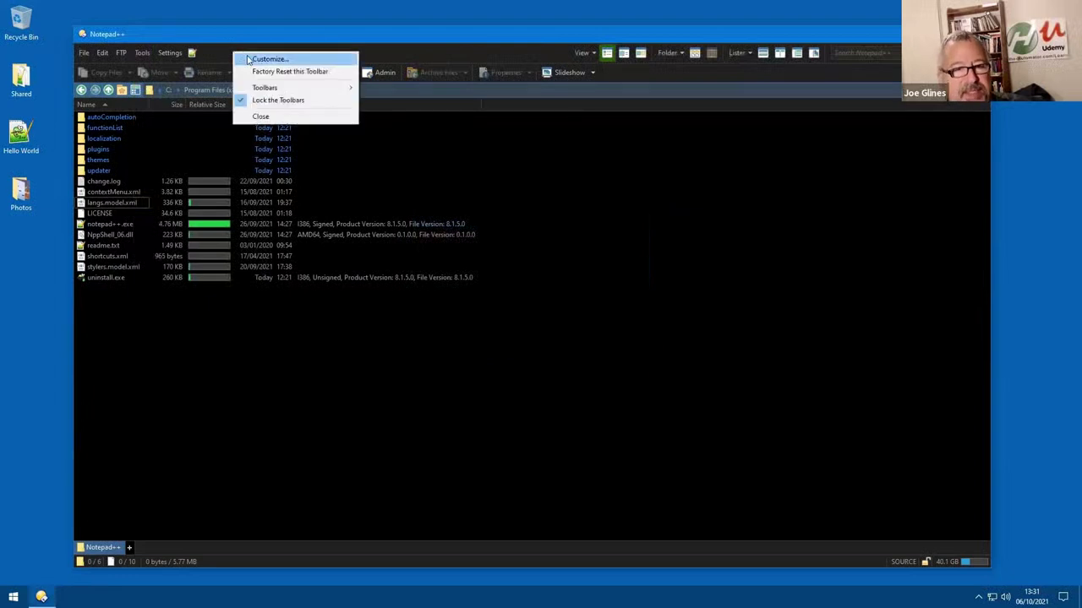
{"action": "left_click", "coordinate": [238, 56]}
- Place a copy of the Settings menu's Preferences command on the menu toolbar after the Search field
{"action": "left_click", "coordinate": [173, 53]}
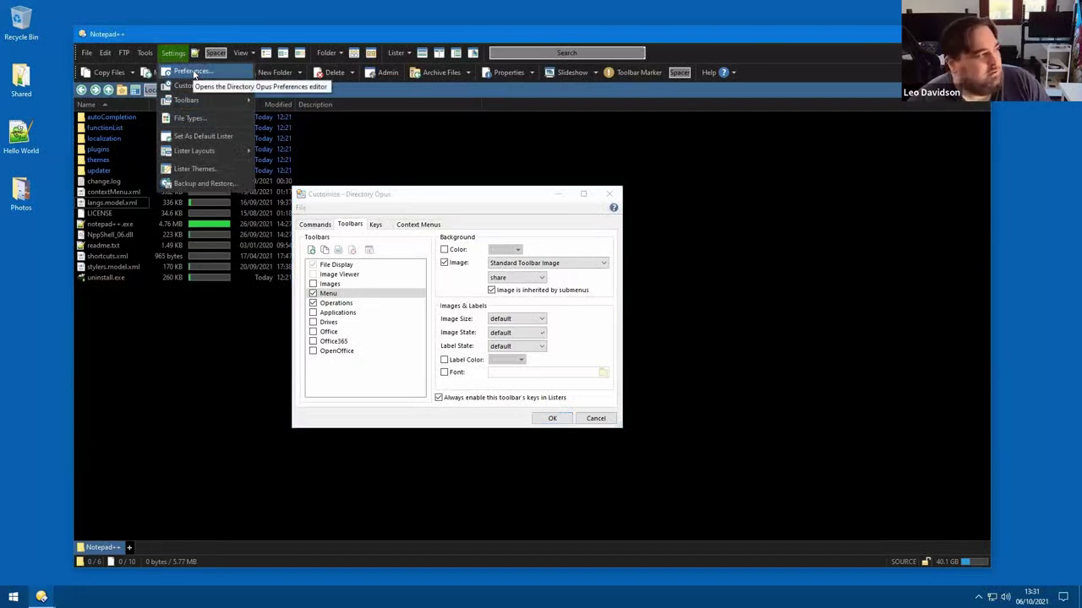
{"action": "left_click_drag", "start_coordinate": [194, 73], "coordinate": [731, 50]}
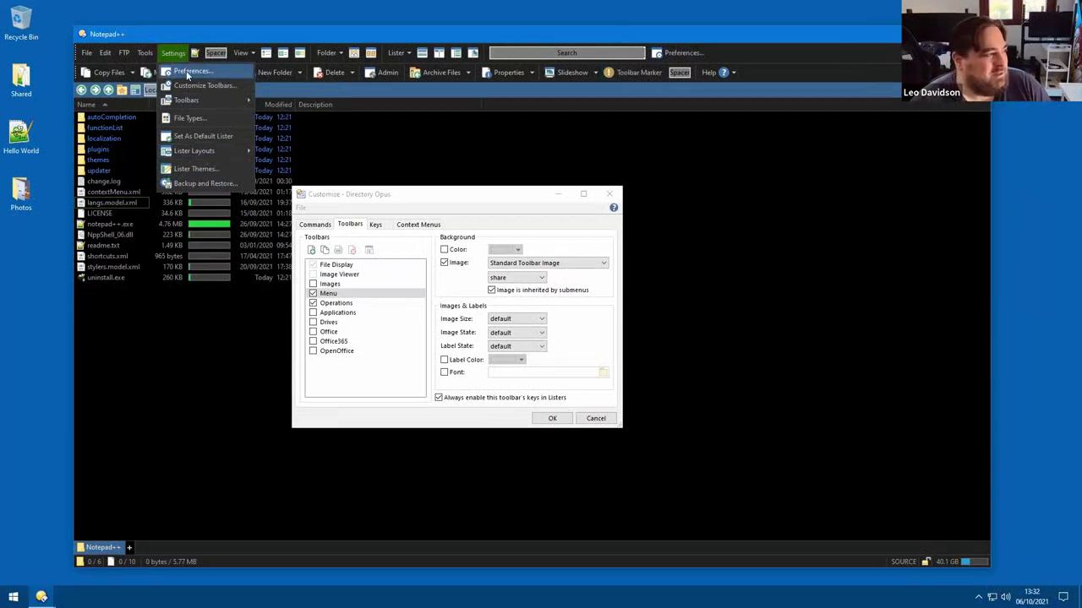
{"action": "left_click_drag", "start_coordinate": [683, 52], "coordinate": [230, 76]}
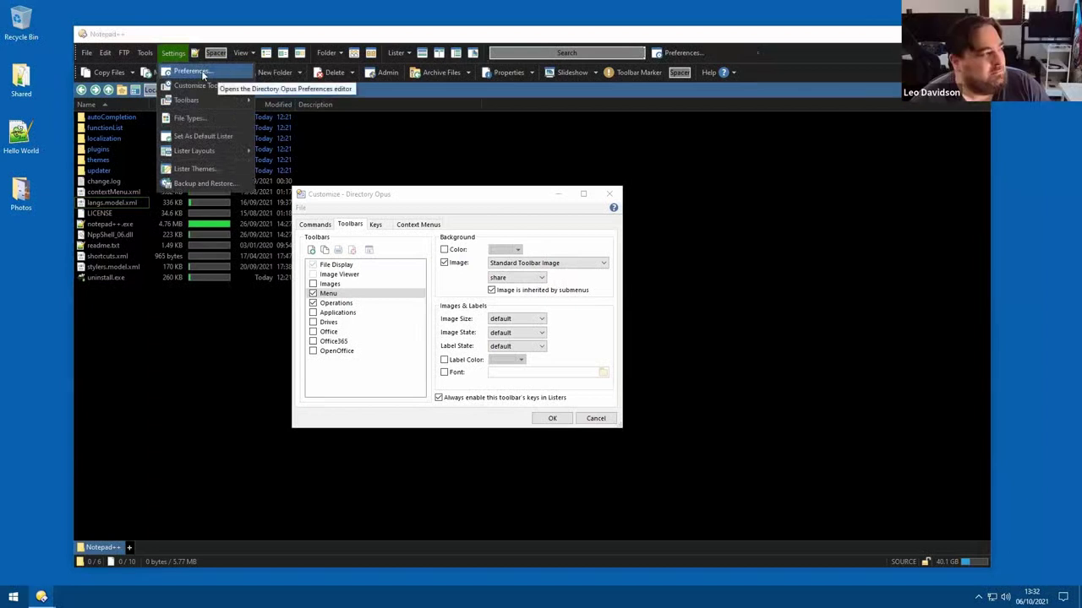
- Copy the Preferences command from the Settings menu and paste it as a second button beside the existing toolbar copy
{"action": "right_click", "coordinate": [229, 76]}
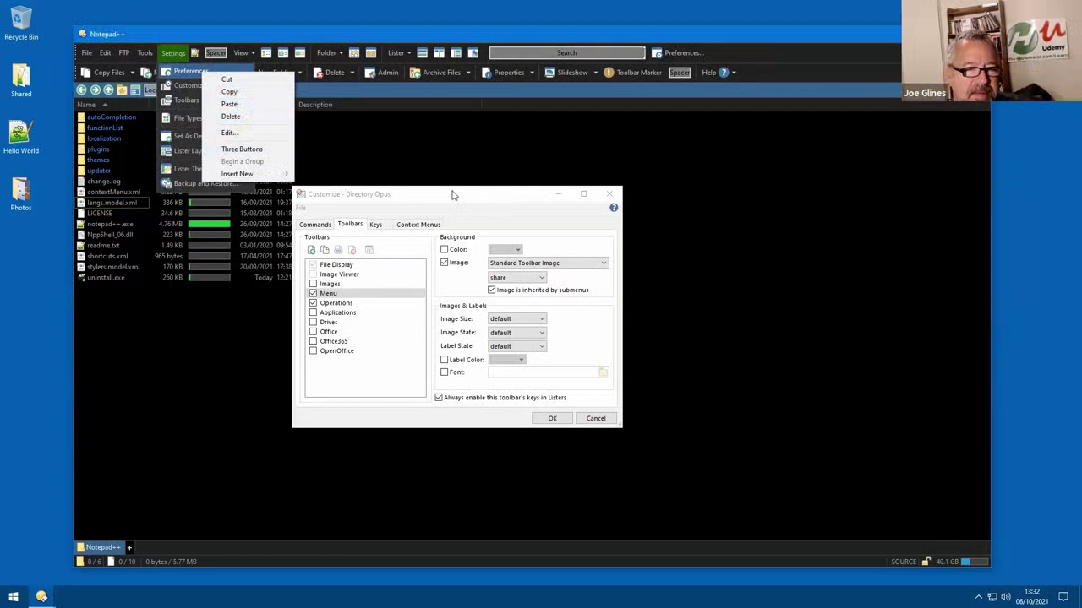
{"action": "left_click", "coordinate": [229, 91]}
{"action": "right_click", "coordinate": [723, 53]}
{"action": "left_click", "coordinate": [752, 99]}
- Delete both Preferences button copies from the menu toolbar
{"action": "right_click", "coordinate": [737, 54]}
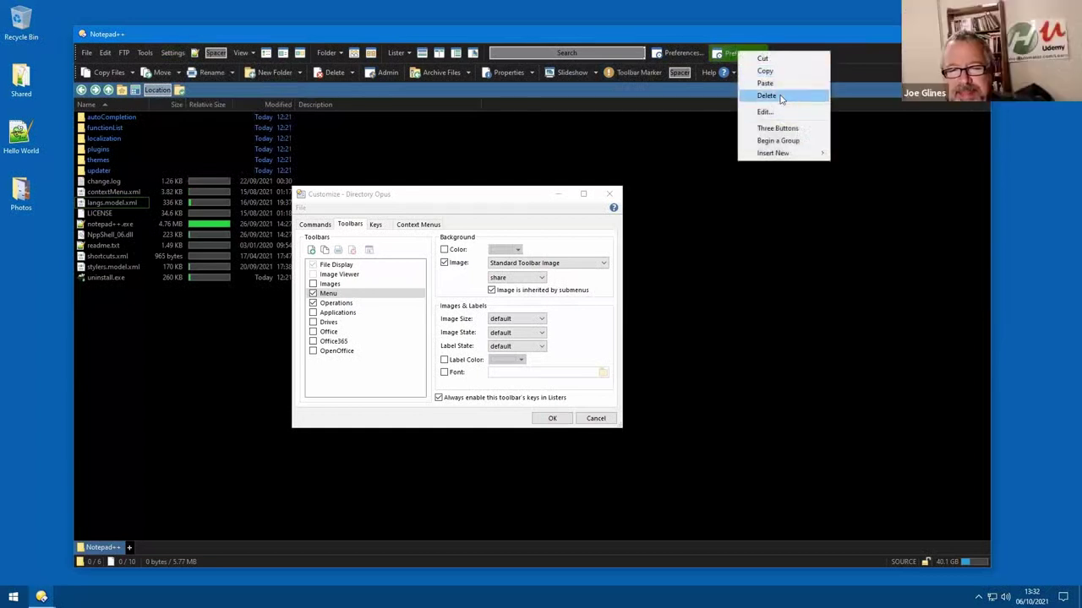
{"action": "left_click", "coordinate": [782, 97]}
{"action": "right_click", "coordinate": [674, 51]}
{"action": "left_click", "coordinate": [697, 93]}
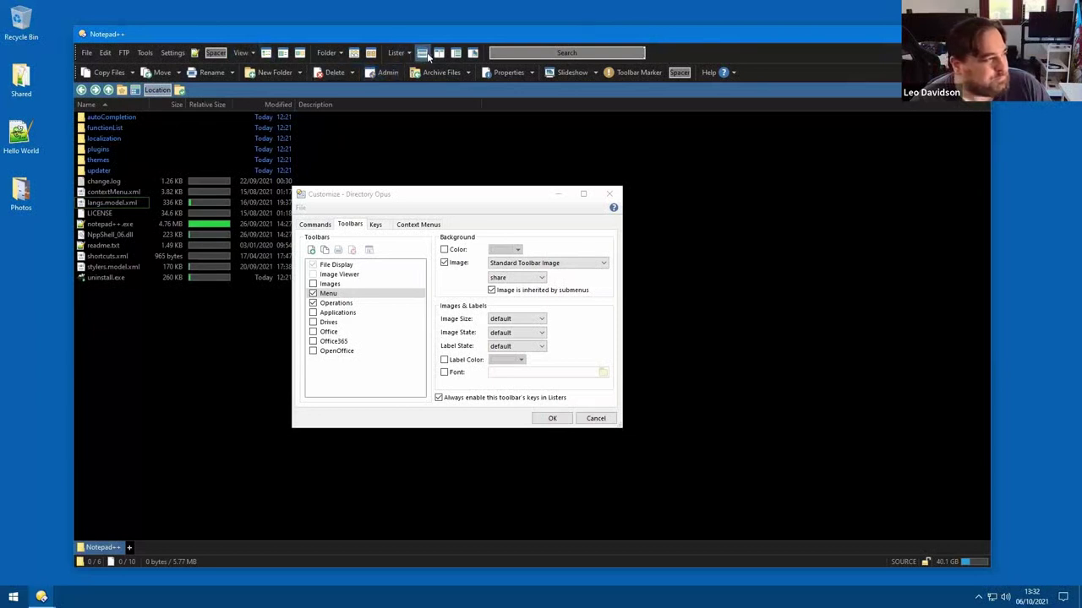
- Open the Viewer Pane button in the Command Editor, turn on the viewer pane, and preview change.log
{"action": "double_click", "coordinate": [473, 55]}
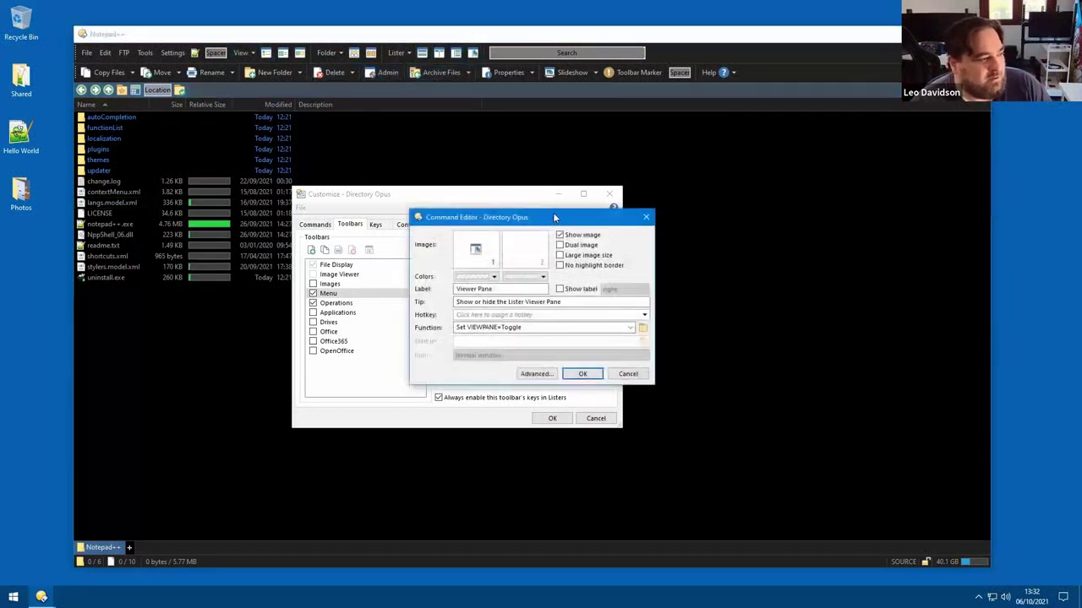
{"action": "left_click_drag", "start_coordinate": [553, 213], "coordinate": [599, 125]}
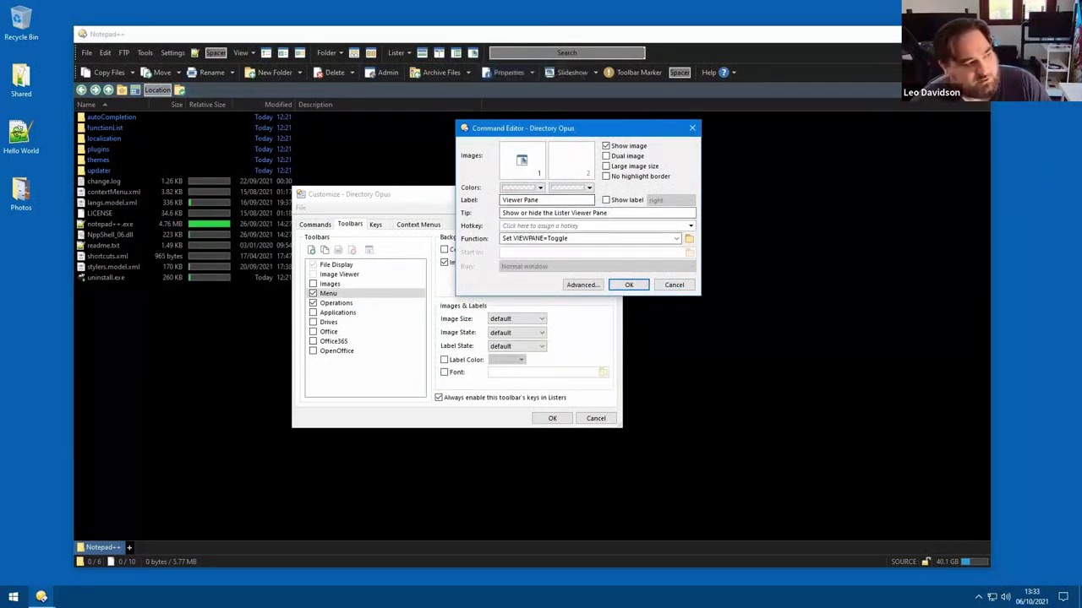
{"action": "left_click", "coordinate": [475, 54]}
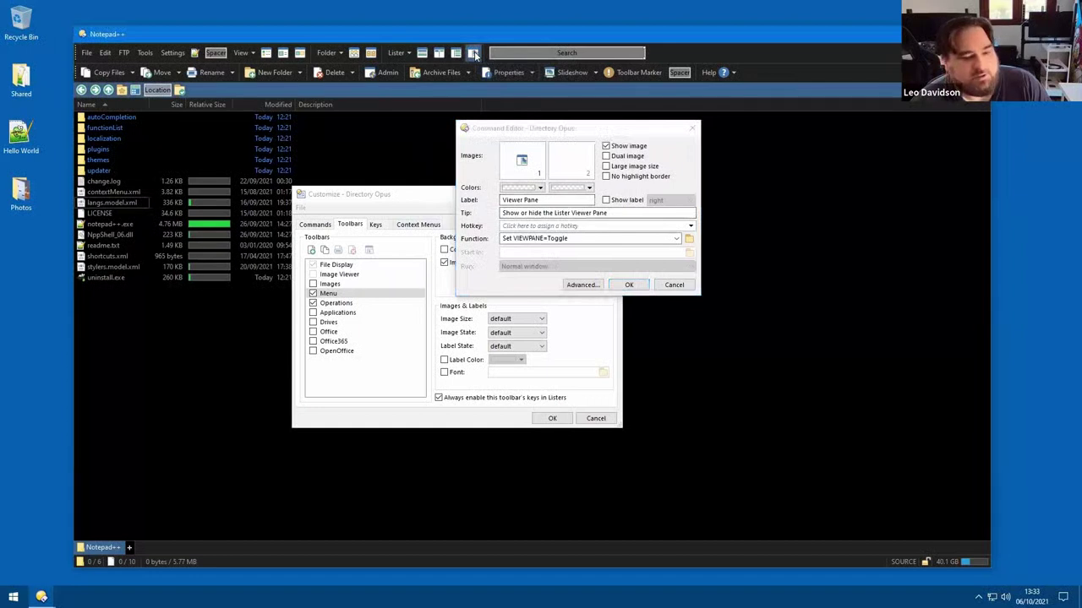
{"action": "left_click", "coordinate": [472, 55]}
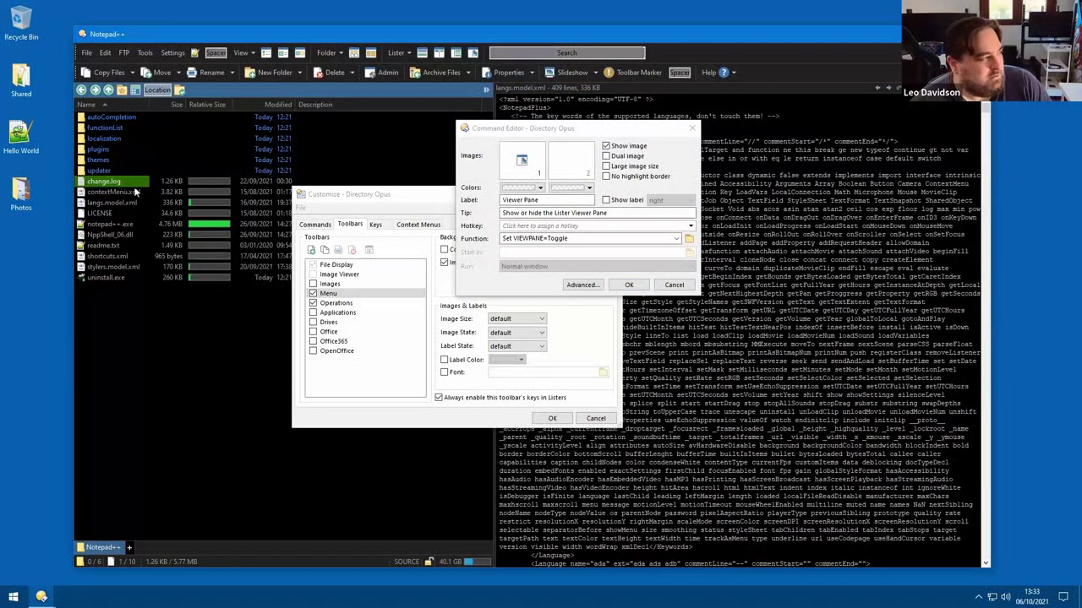
{"action": "left_click", "coordinate": [79, 180]}
- Cancel the Command Editor and convert the Viewer Pane toolbar button into a Three Buttons group
{"action": "right_click", "coordinate": [472, 55]}
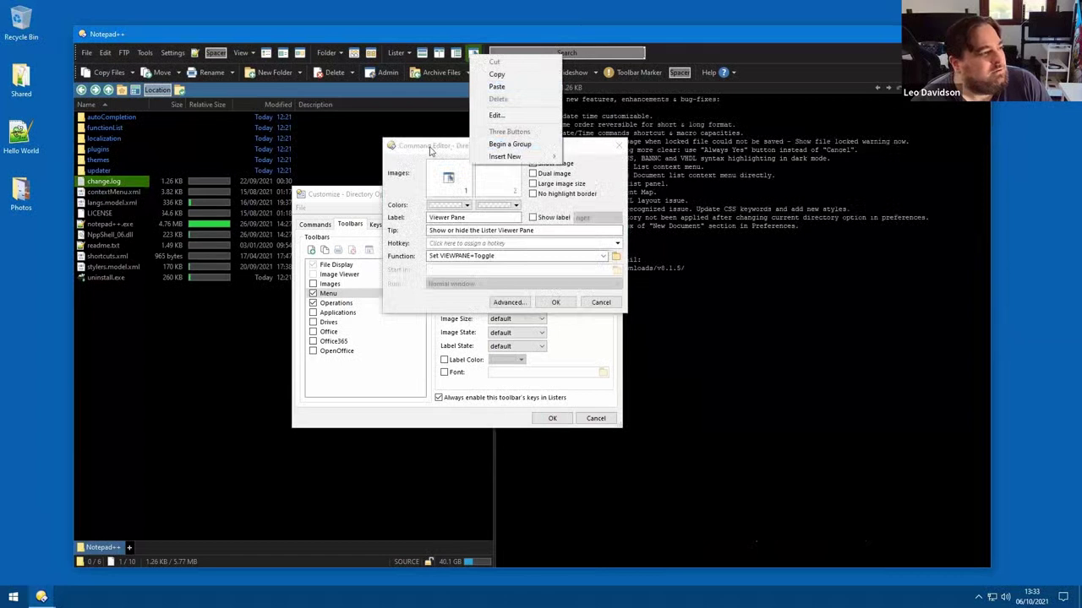
{"action": "key", "text": "Escape"}
{"action": "left_click", "coordinate": [475, 54]}
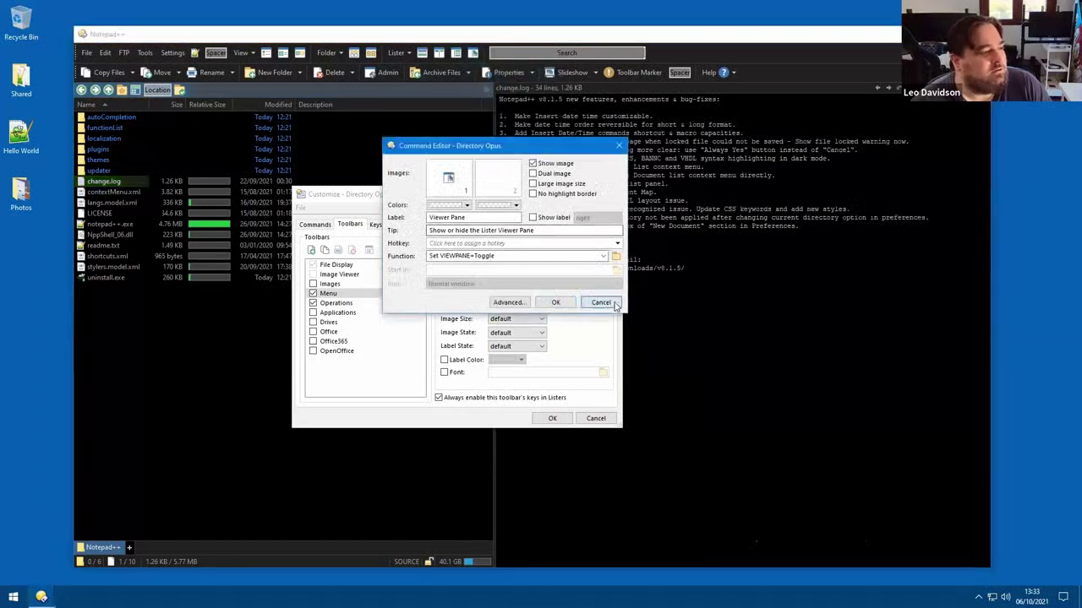
{"action": "right_click", "coordinate": [475, 54]}
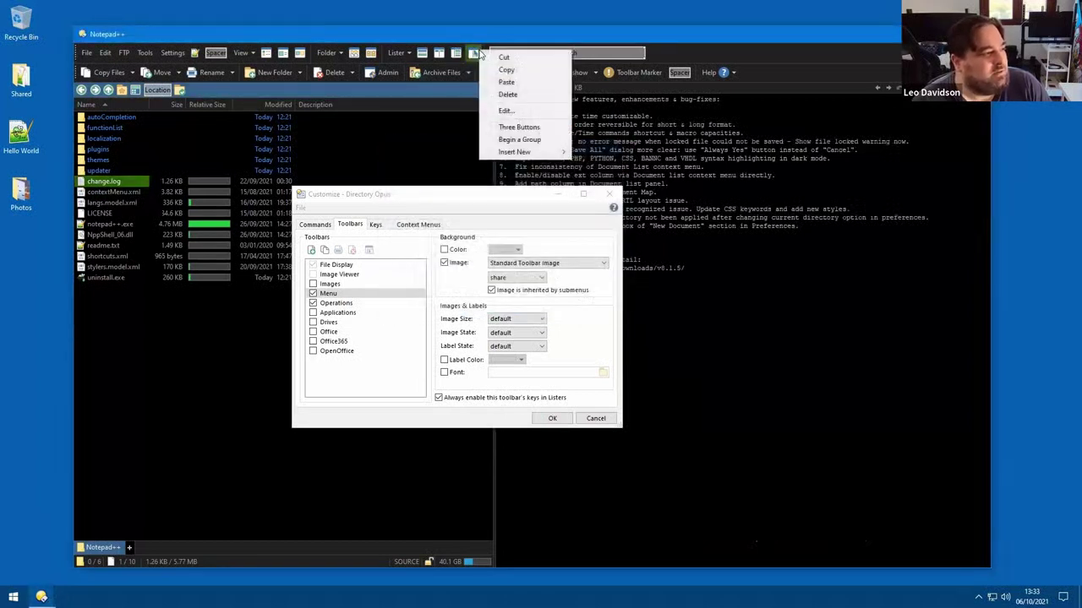
{"action": "left_click", "coordinate": [538, 129]}
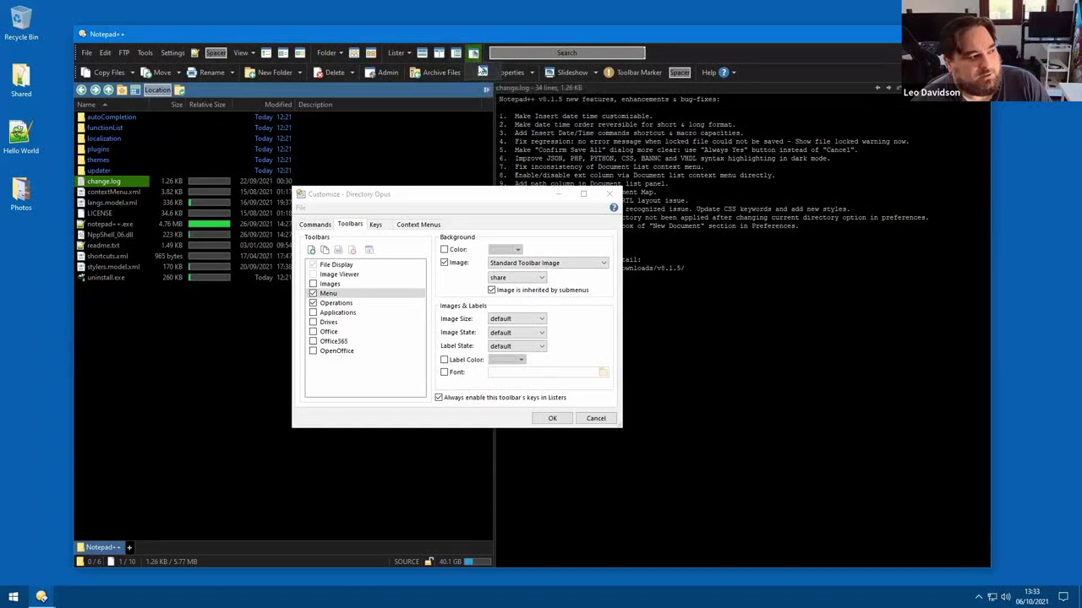
- Add the Metadata Pane and side-by-side dual display commands to the Viewer Pane three-button group and apply the toolbar customization
{"action": "left_click", "coordinate": [437, 53]}
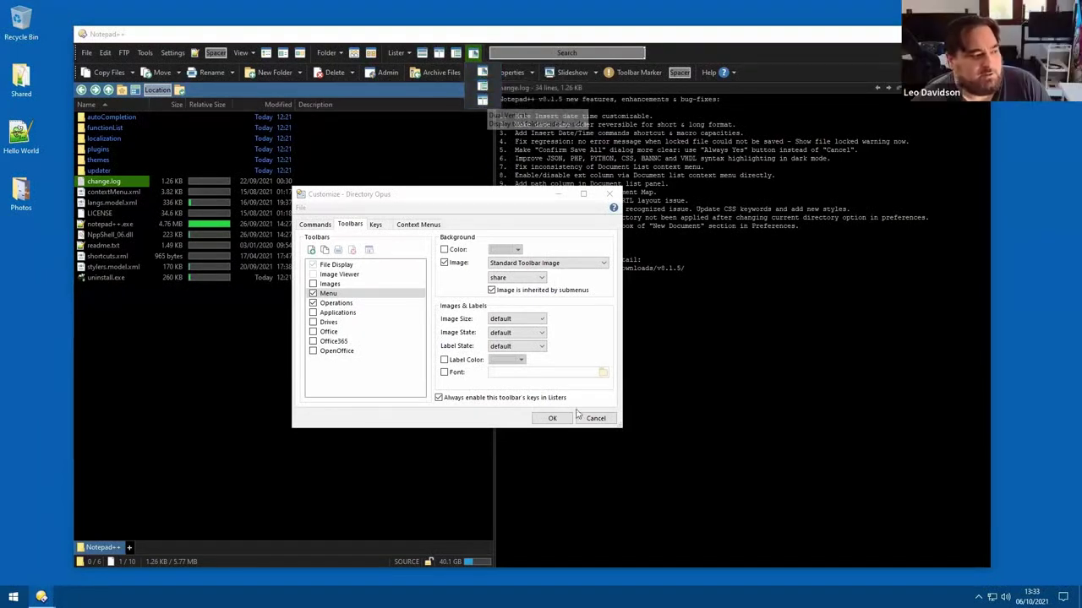
{"action": "left_click", "coordinate": [552, 418]}
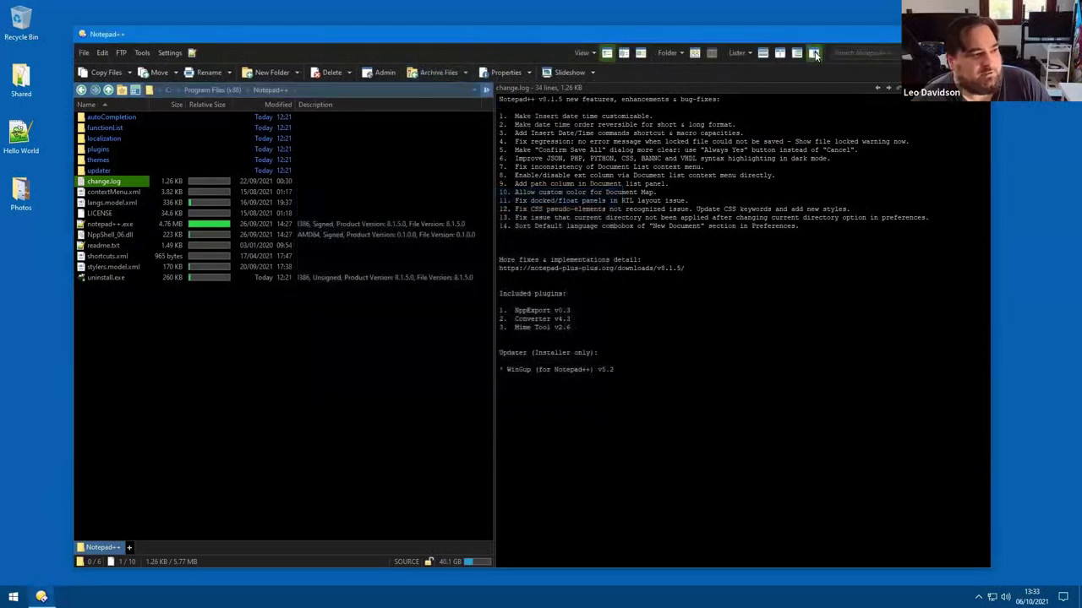
- Test the three-button group by toggling the viewer pane, the metadata pane and the side-by-side dual display
{"action": "left_click", "coordinate": [815, 53]}
{"action": "left_click", "coordinate": [814, 54]}
{"action": "left_click", "coordinate": [815, 53]}
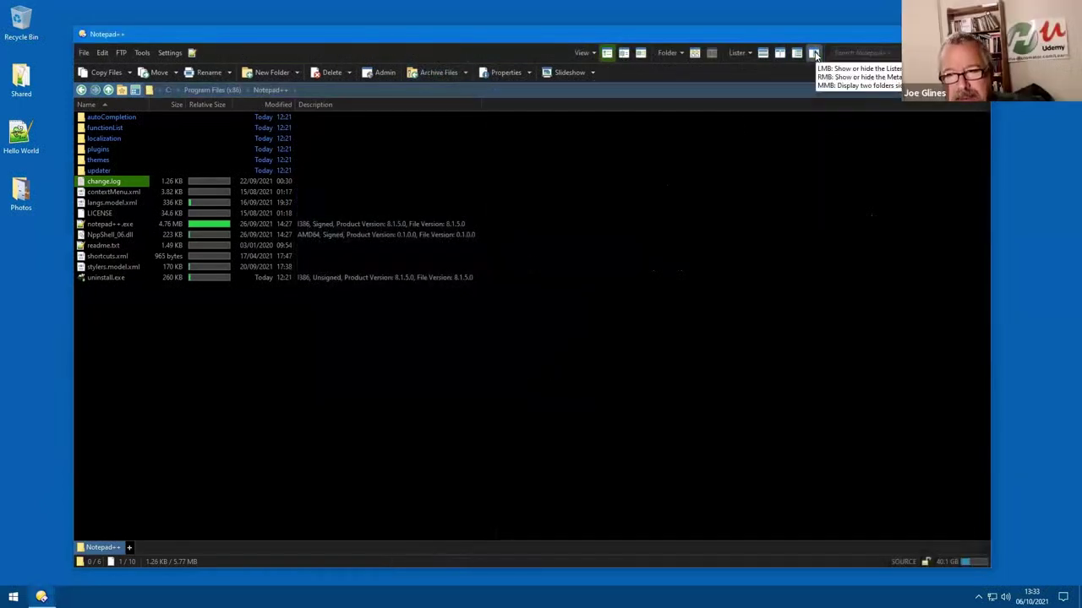
{"action": "right_click", "coordinate": [814, 53]}
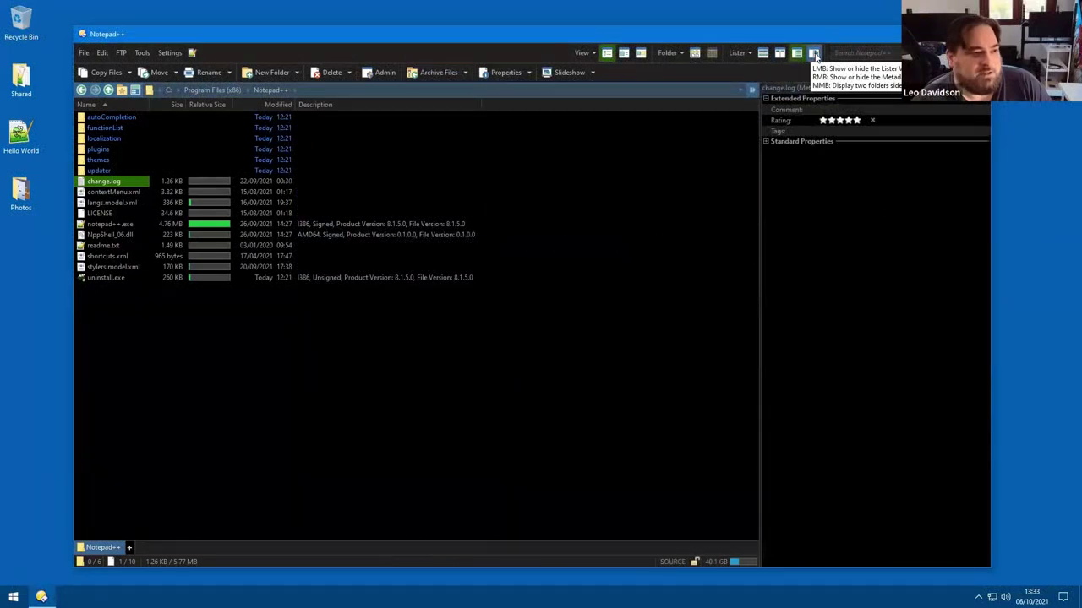
{"action": "middle_click", "coordinate": [815, 53]}
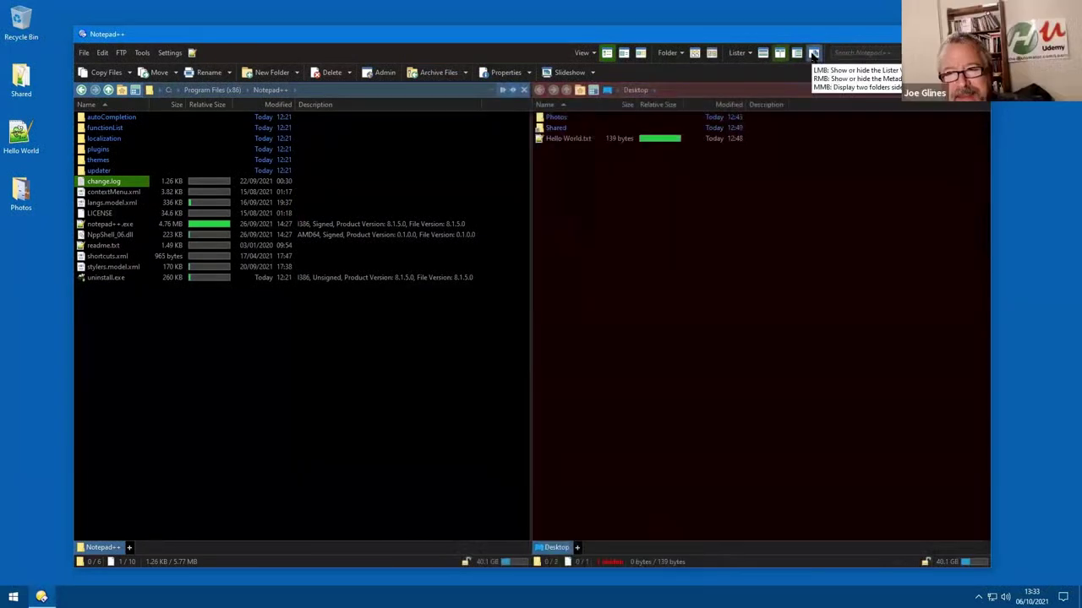
{"action": "middle_click", "coordinate": [814, 53]}
- Reopen toolbar customization, delete the Metadata Pane and dual display buttons from the group, and turn off Three Buttons for Viewer Pane
{"action": "right_click", "coordinate": [524, 60]}
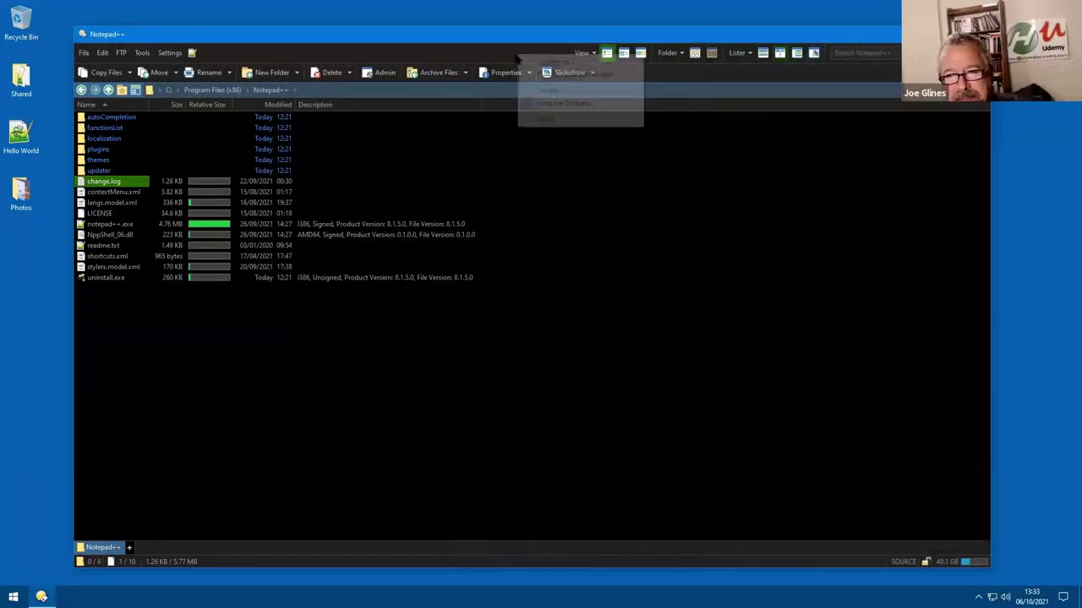
{"action": "left_click", "coordinate": [525, 61]}
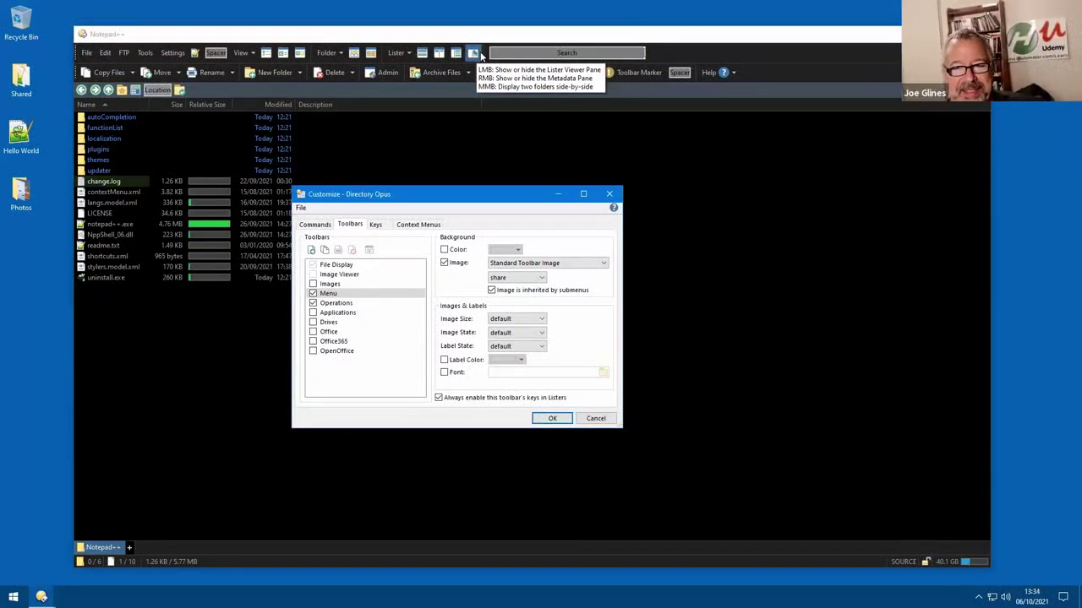
{"action": "left_click", "coordinate": [475, 53]}
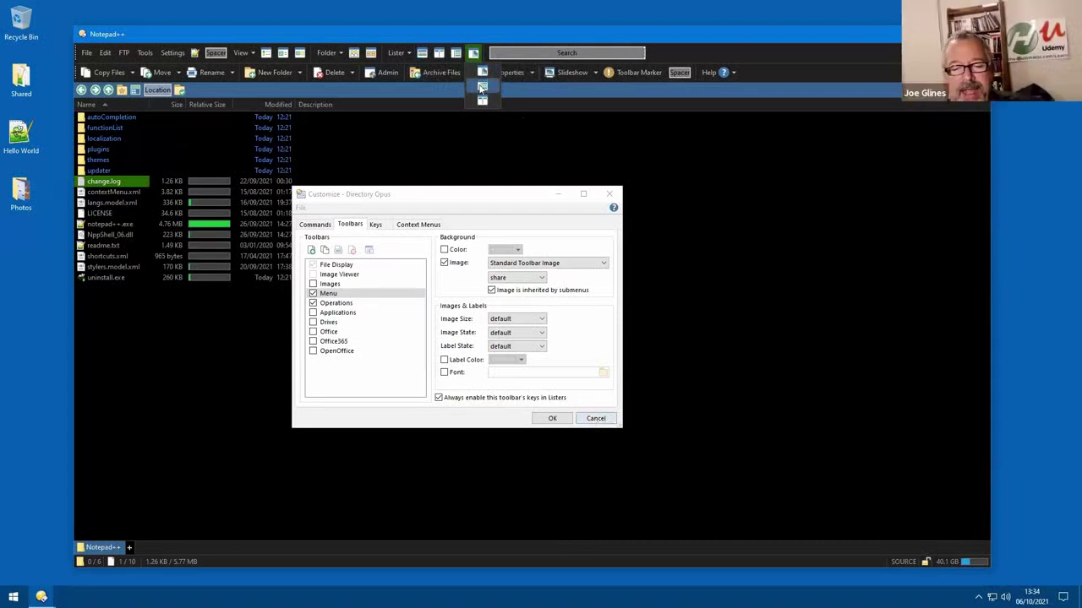
{"action": "right_click", "coordinate": [482, 86]}
{"action": "left_click", "coordinate": [521, 127]}
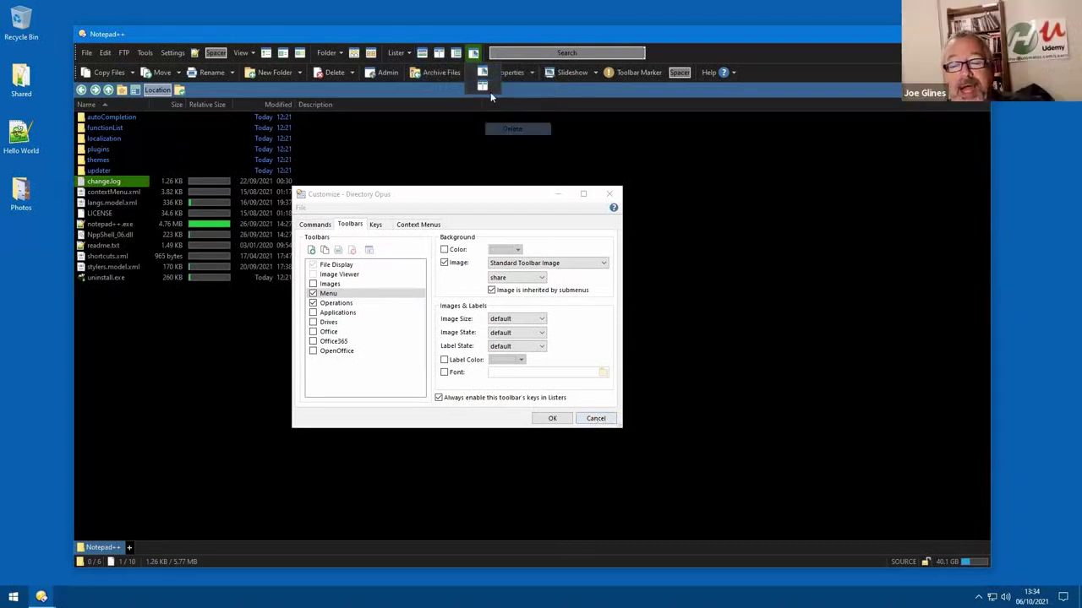
{"action": "right_click", "coordinate": [490, 92]}
{"action": "left_click", "coordinate": [524, 129]}
{"action": "right_click", "coordinate": [476, 53]}
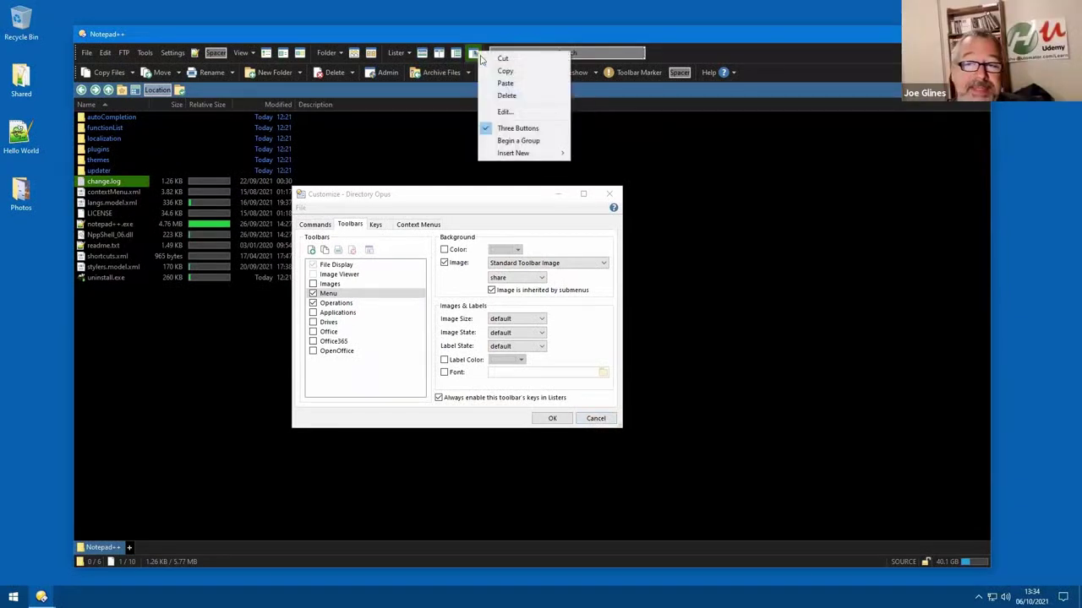
{"action": "left_click", "coordinate": [514, 128]}
{"action": "left_click", "coordinate": [551, 420]}
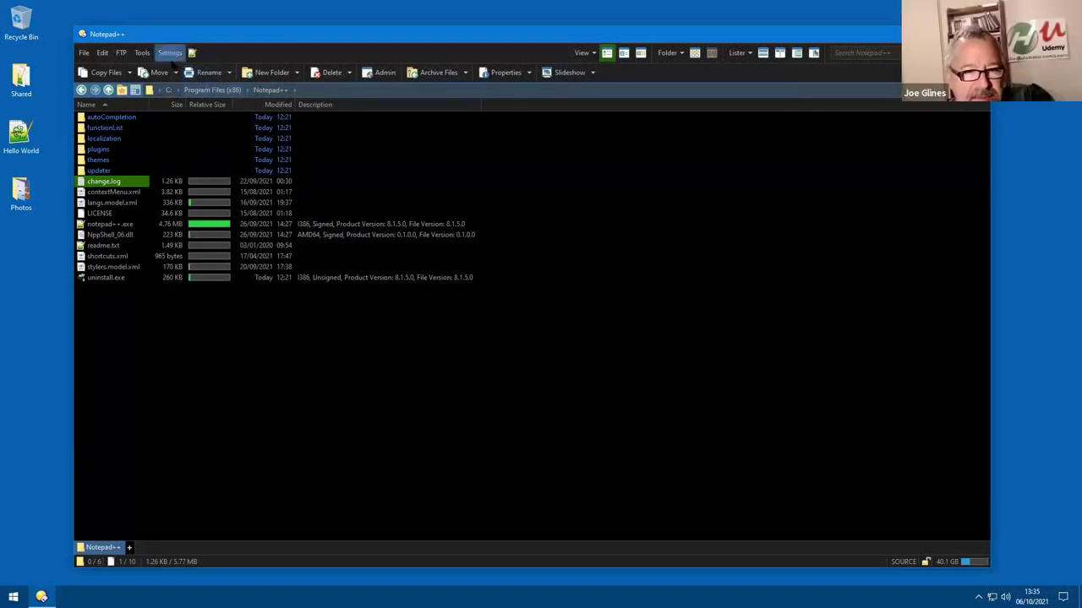
- Open the toolbar's Viewer Pane button in the Command Editor, examine its hotkey setting, and cancel
{"action": "left_click", "coordinate": [814, 52], "text": "ctrl+alt+shift"}
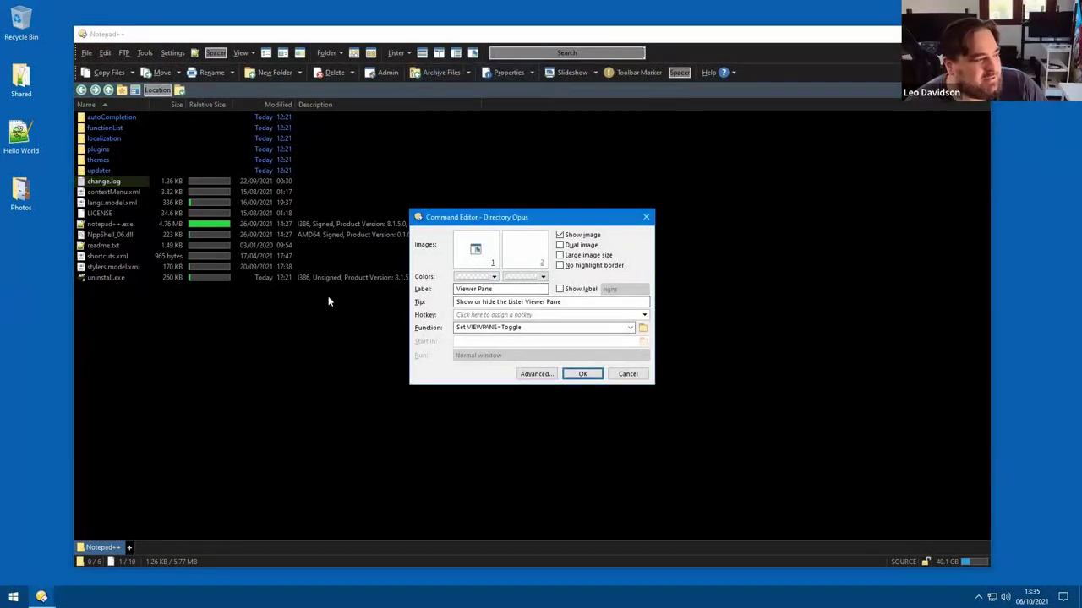
{"action": "left_click", "coordinate": [486, 314]}
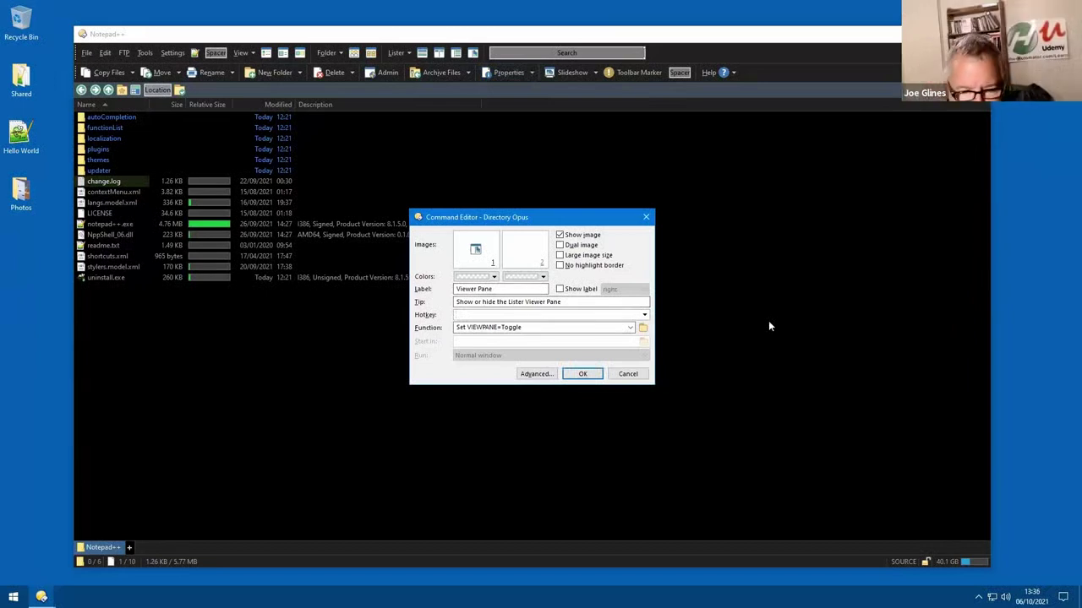
{"action": "left_click", "coordinate": [627, 373]}
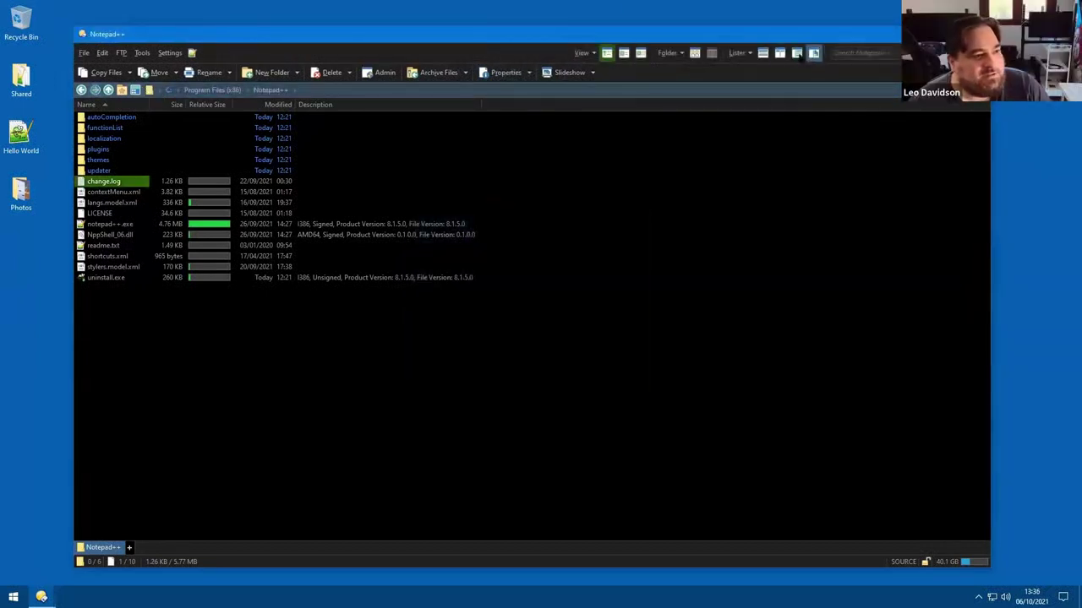
- Examine the hotkeys listed beside the Lister menu commands, including the one for Viewer Pane
{"action": "left_click", "coordinate": [744, 54]}
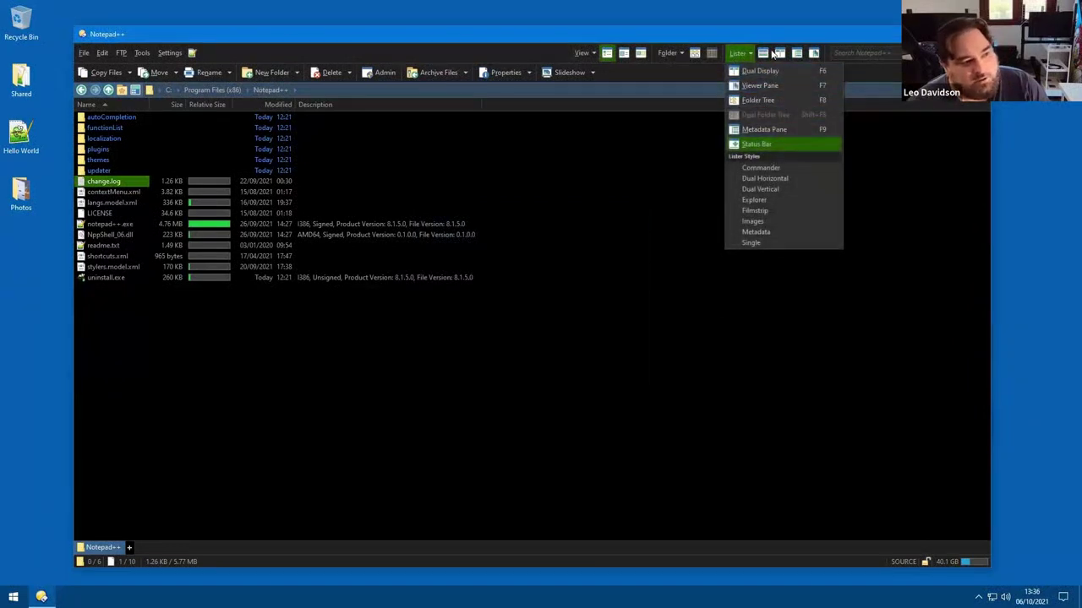
{"action": "left_click", "coordinate": [656, 127]}
{"action": "left_click", "coordinate": [657, 127]}
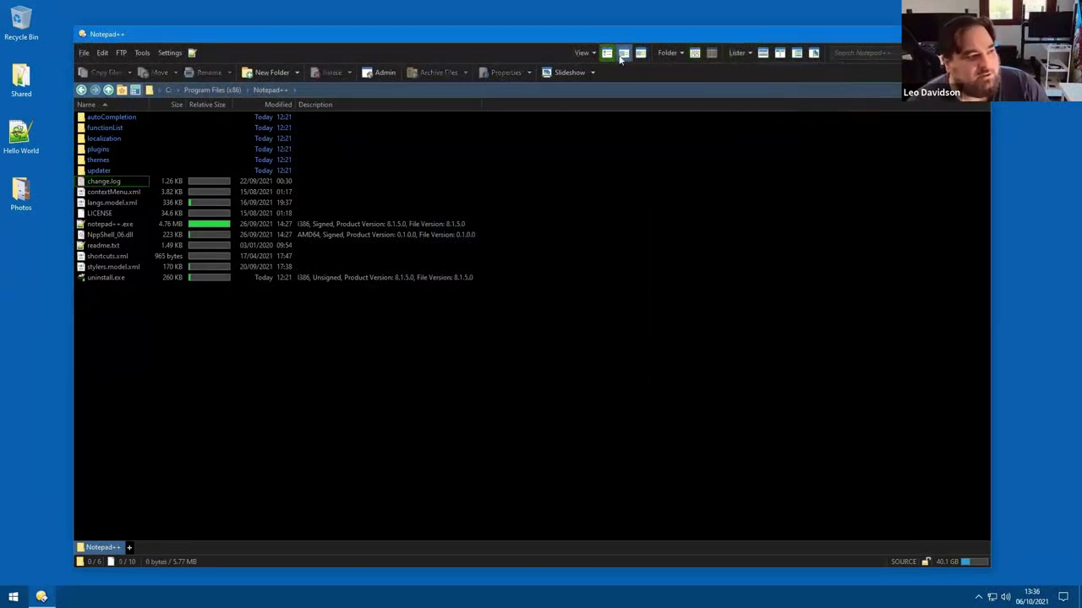
{"action": "left_click", "coordinate": [745, 54]}
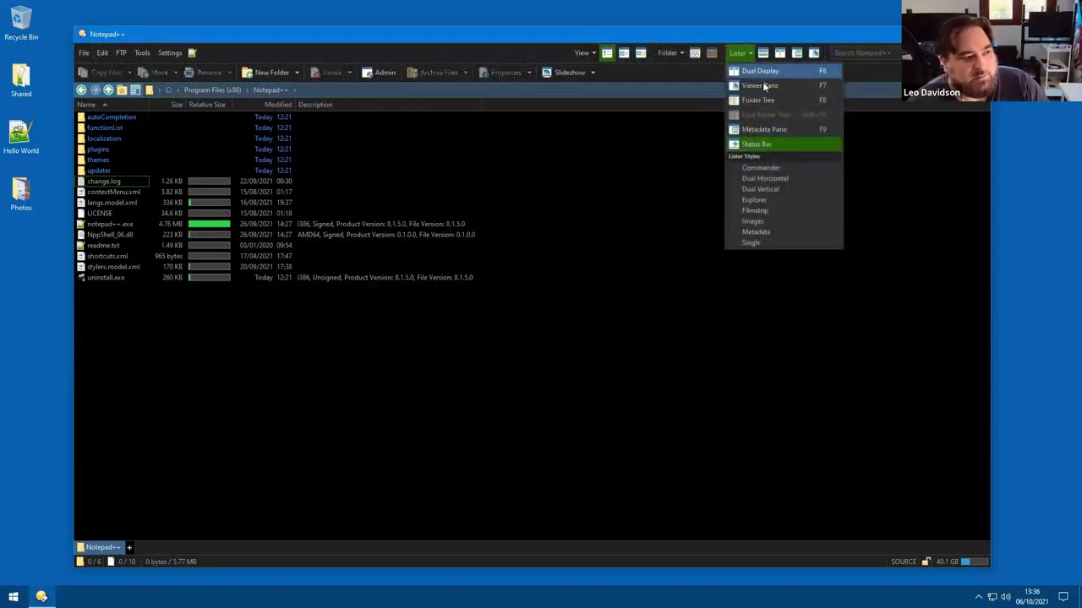
{"action": "left_click", "coordinate": [663, 139]}
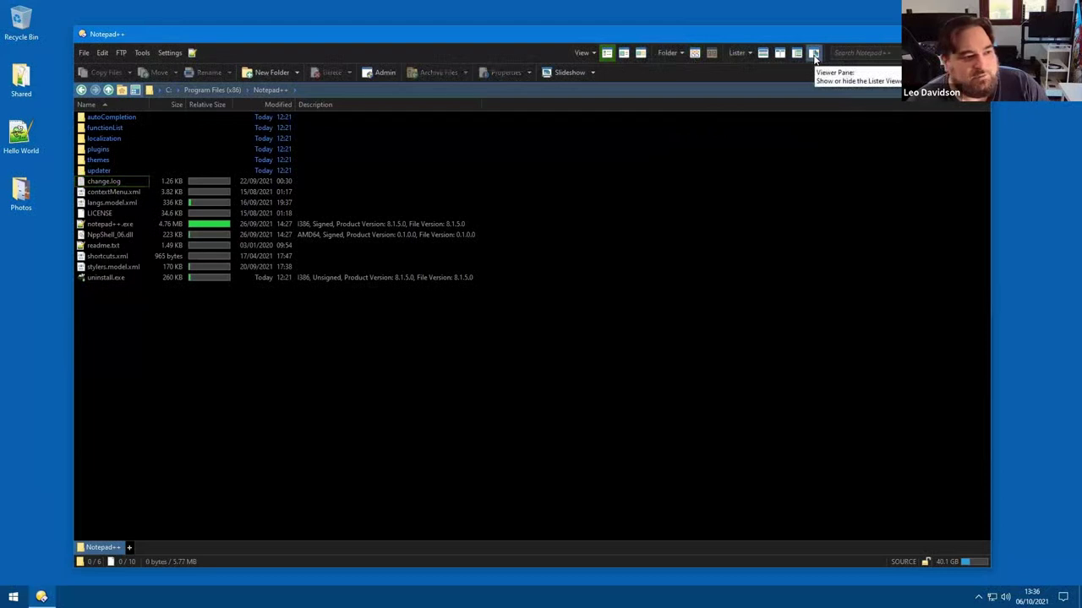
- Open the Lister menu's Viewer Pane command in the Command Editor and add Ctrl + O as an alternative hotkey
{"action": "left_click", "coordinate": [745, 54]}
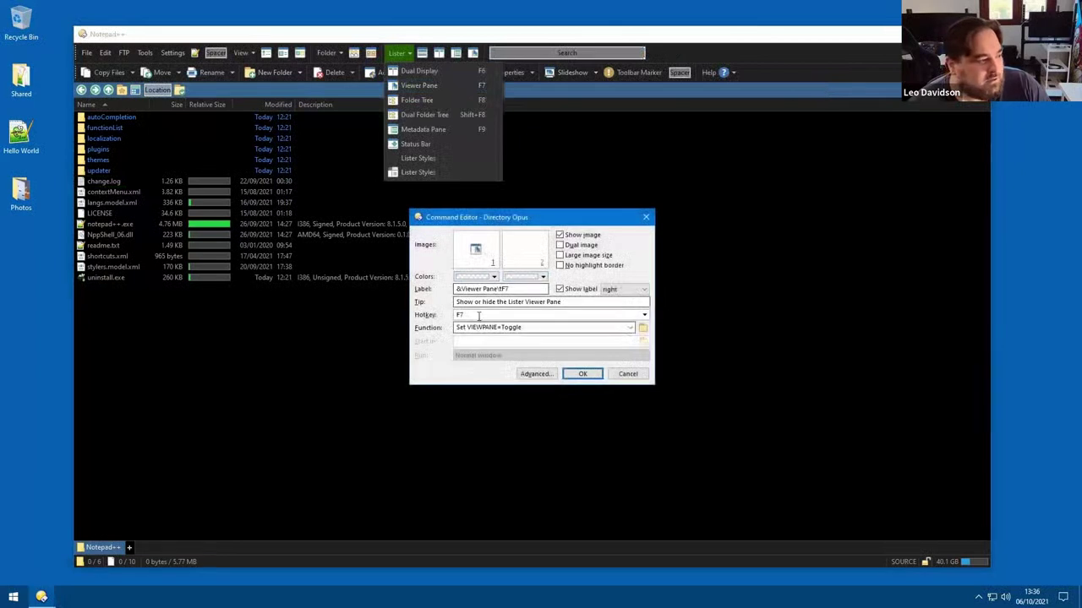
{"action": "left_click", "coordinate": [644, 317]}
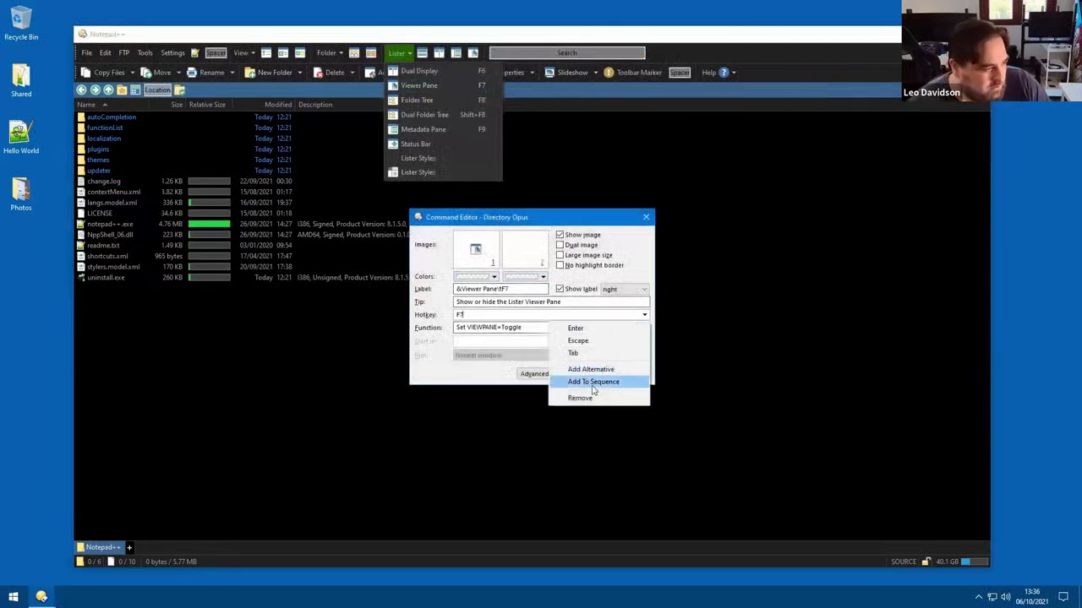
{"action": "left_click", "coordinate": [616, 374]}
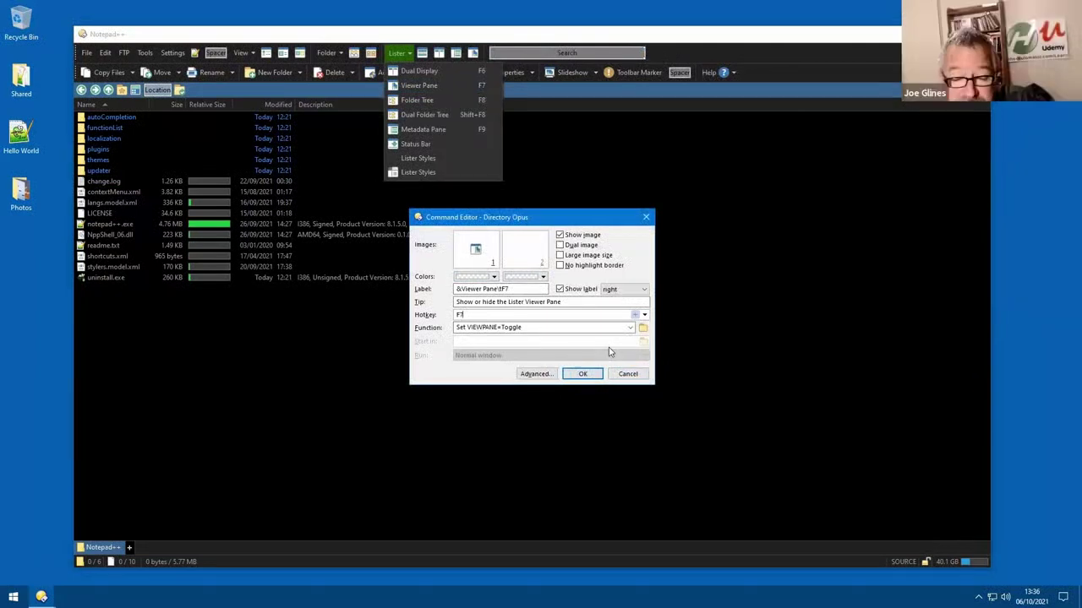
{"action": "key", "text": "ctrl+q"}
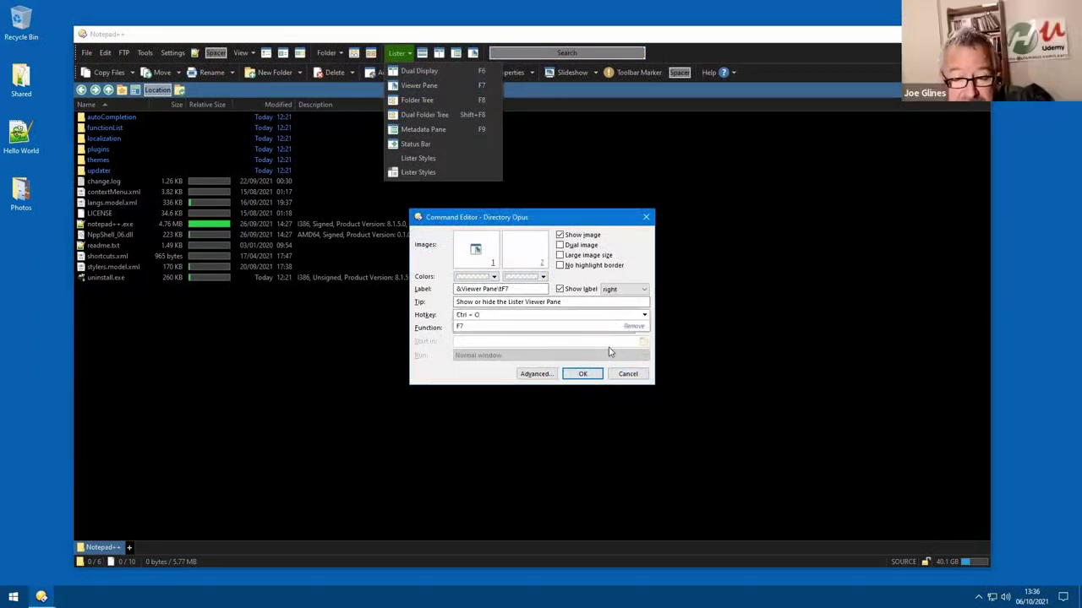
{"action": "left_click", "coordinate": [571, 328]}
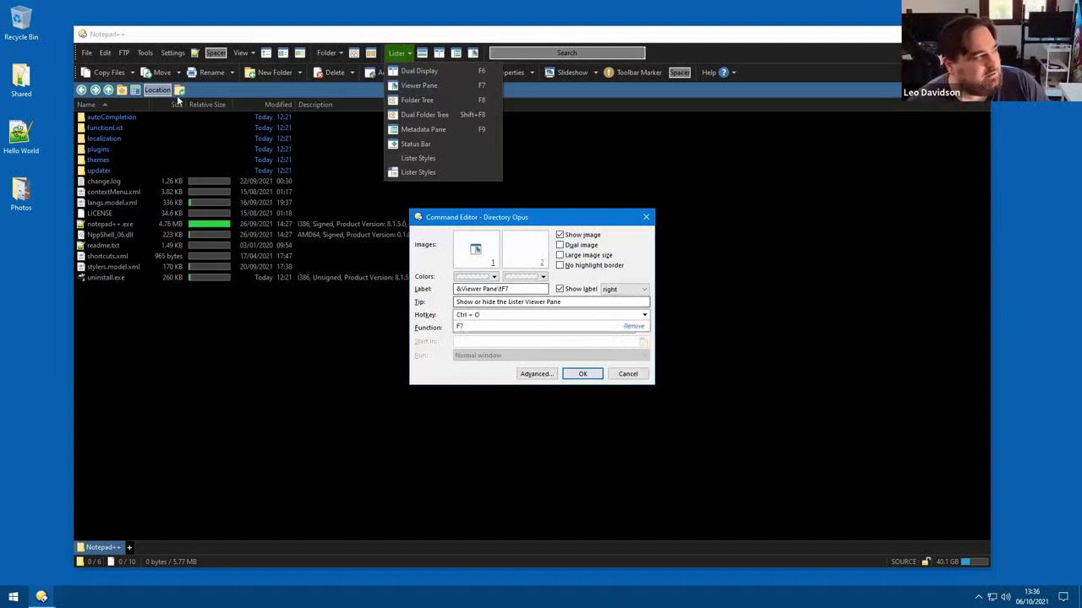
- Review the alternative hotkeys of the Location field in the Command Editor and cancel both open command edits
{"action": "left_click", "coordinate": [177, 95]}
{"action": "double_click", "coordinate": [156, 89]}
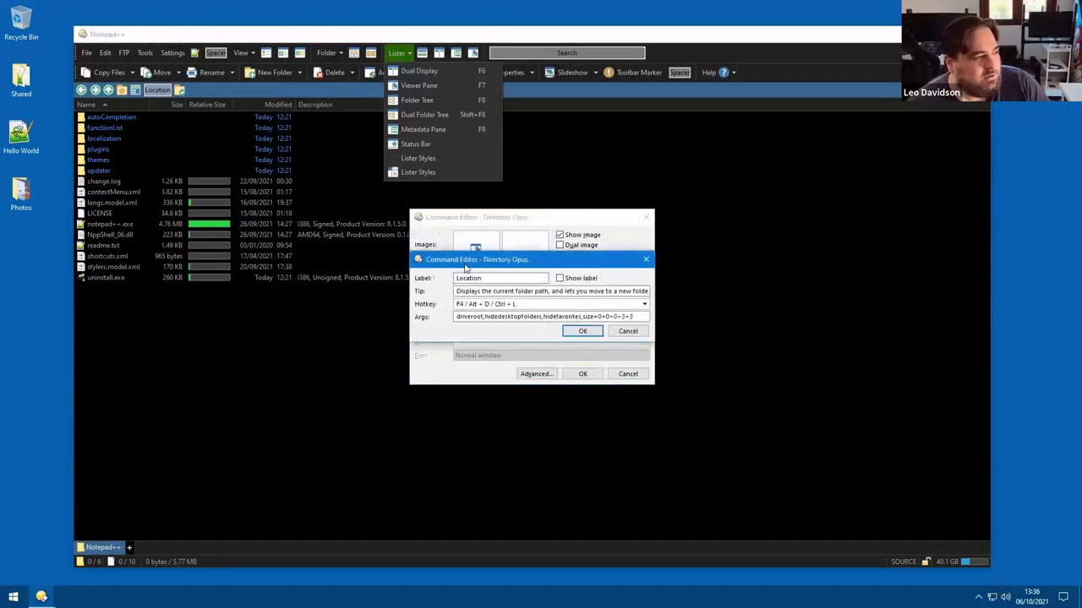
{"action": "left_click_drag", "start_coordinate": [431, 225], "coordinate": [587, 165]}
{"action": "left_click", "coordinate": [752, 212]}
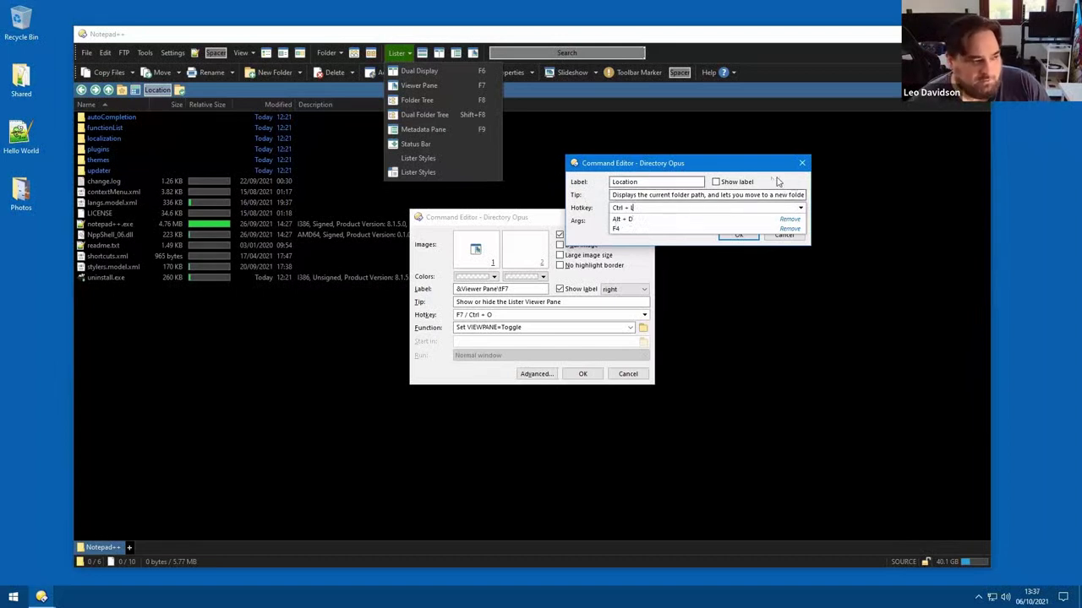
{"action": "left_click", "coordinate": [788, 239]}
{"action": "left_click", "coordinate": [784, 236]}
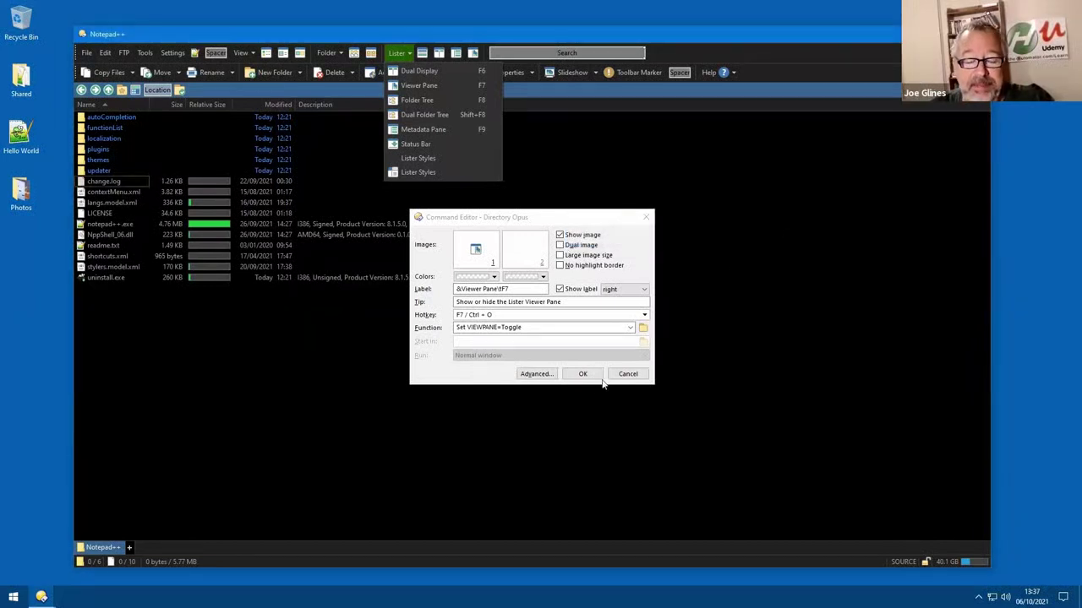
{"action": "left_click", "coordinate": [629, 374]}
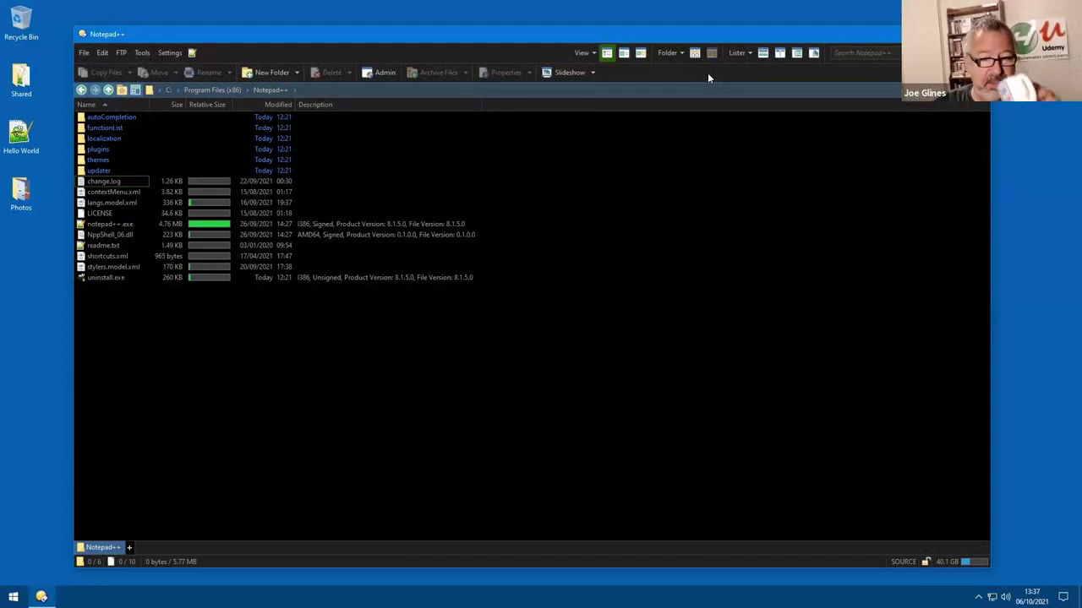
- Open the toolbar's Viewer Pane button in the Command Editor and review the special keys available for its hotkey
{"action": "right_click", "coordinate": [813, 54], "text": "ctrl+shift"}
{"action": "left_click", "coordinate": [632, 314]}
{"action": "left_click", "coordinate": [644, 314]}
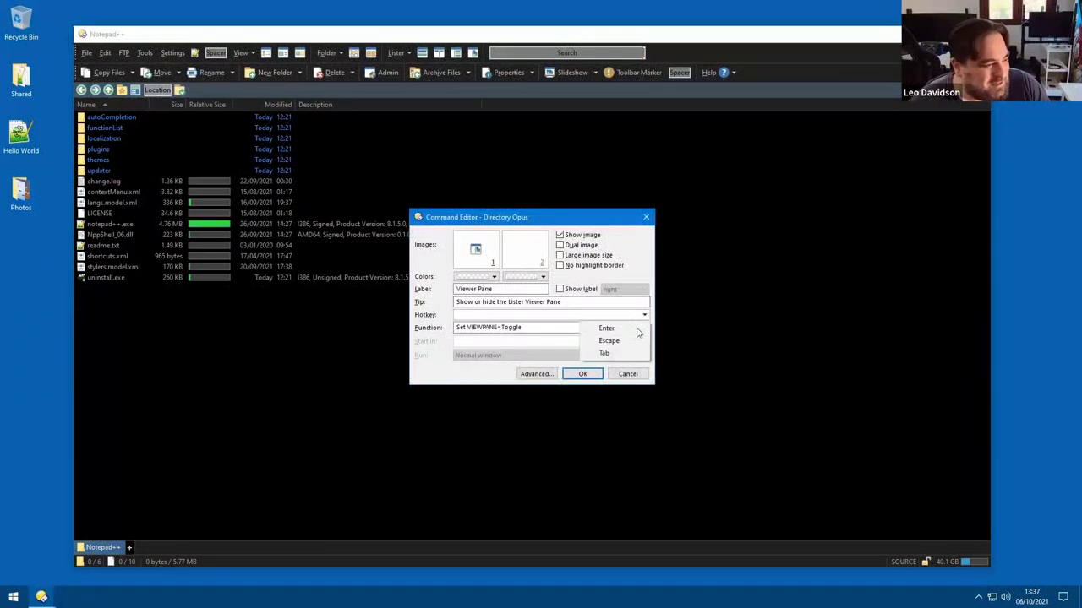
{"action": "left_click", "coordinate": [554, 313]}
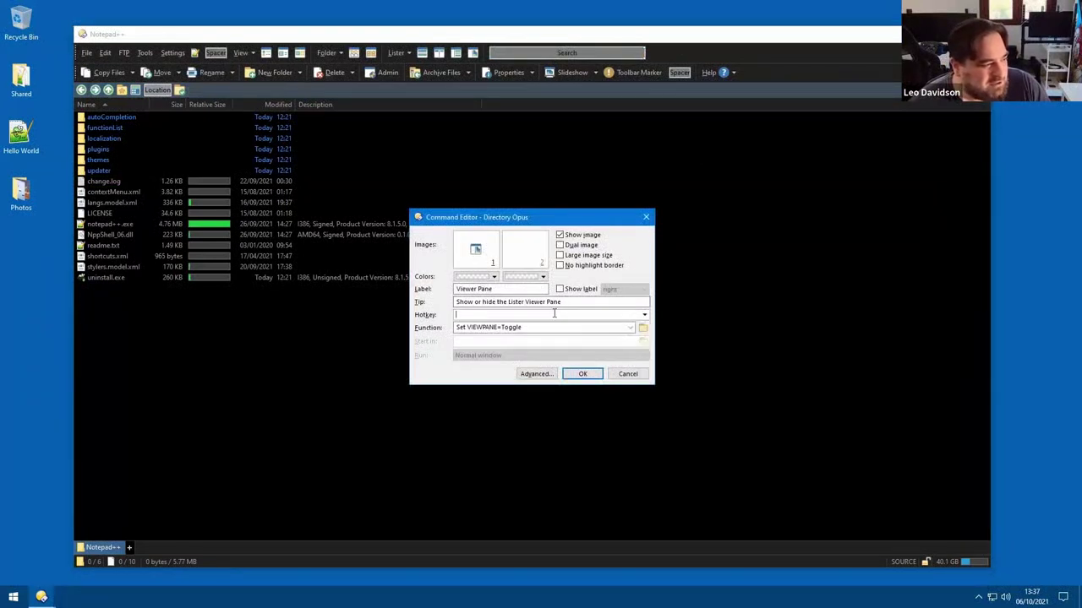
{"action": "left_click", "coordinate": [644, 314]}
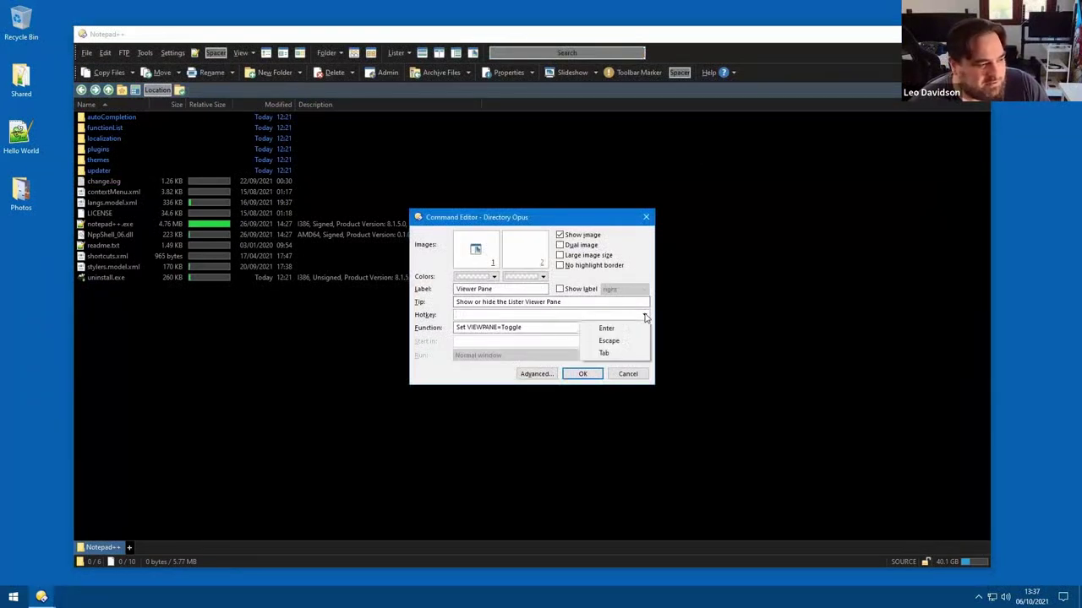
- Try the key sequence Ctrl + P, Q as the Viewer Pane hotkey and cancel the command edit
{"action": "left_click", "coordinate": [474, 315]}
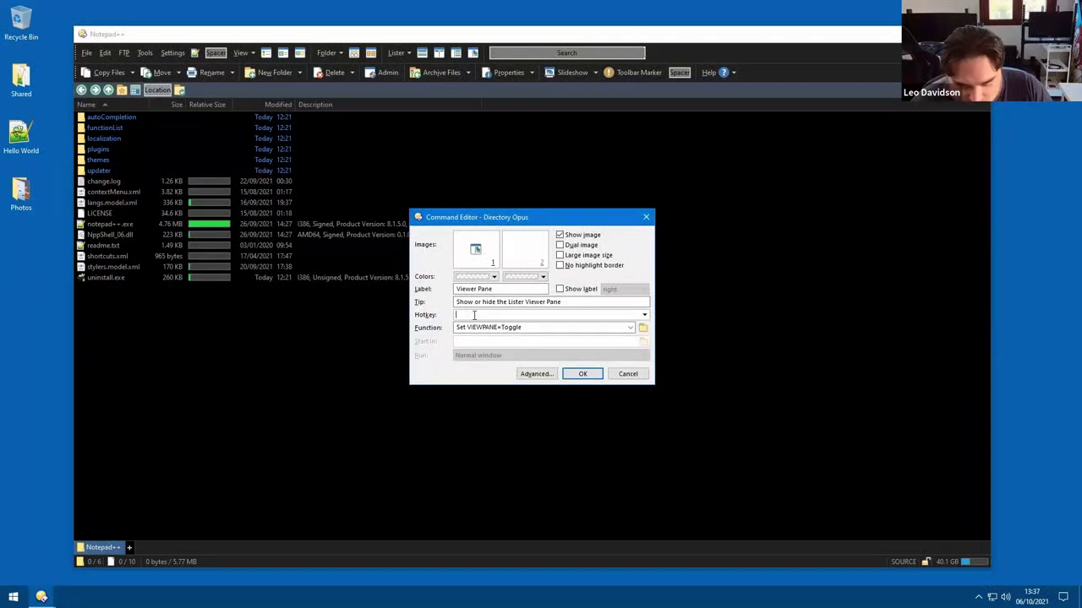
{"action": "key", "text": "ctrl"}
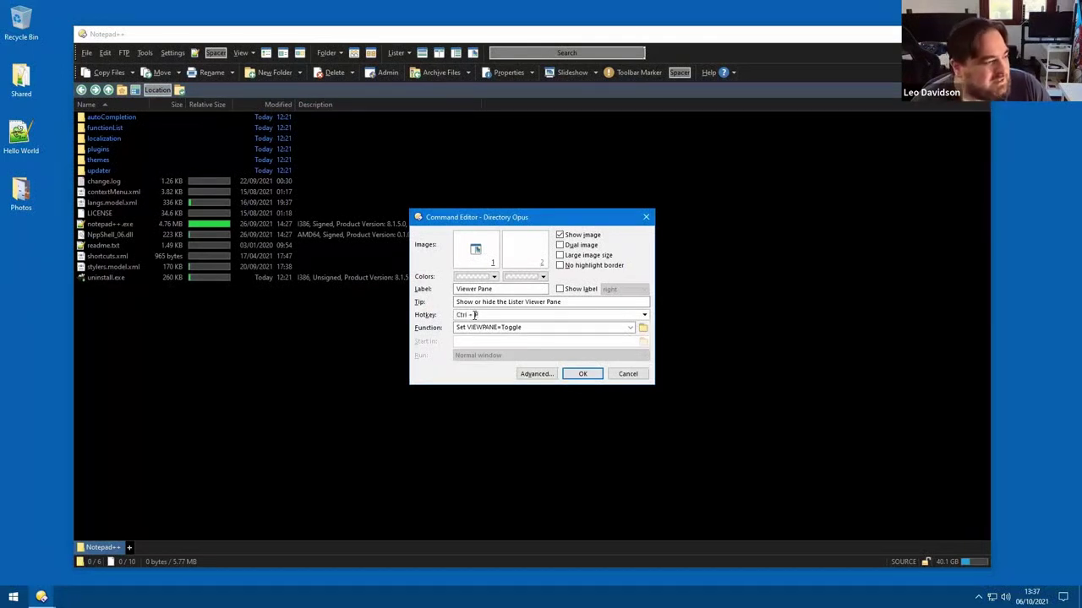
{"action": "left_click", "coordinate": [644, 315]}
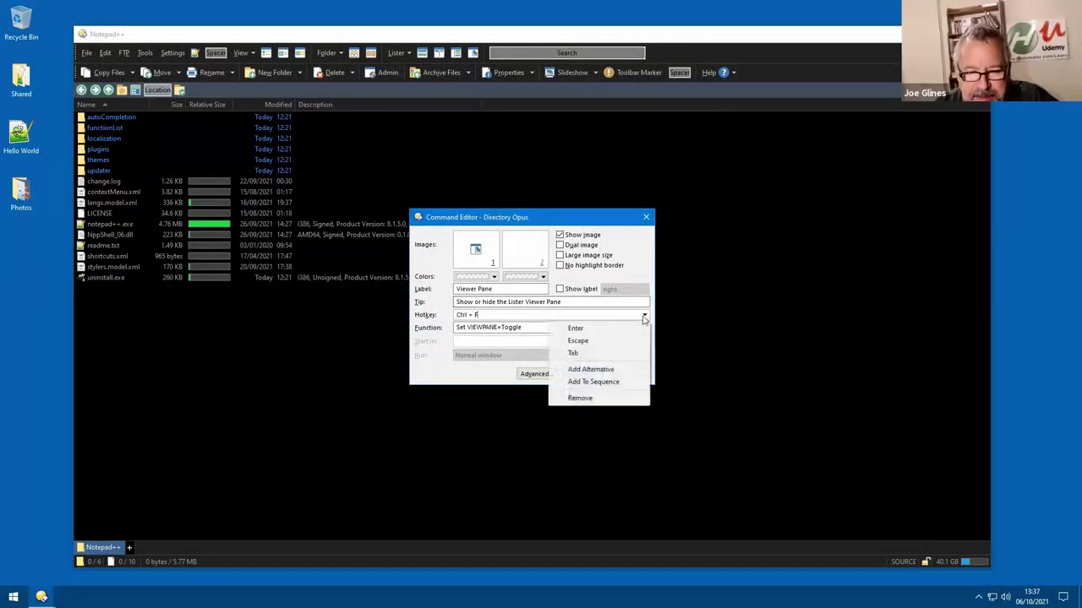
{"action": "left_click", "coordinate": [612, 383]}
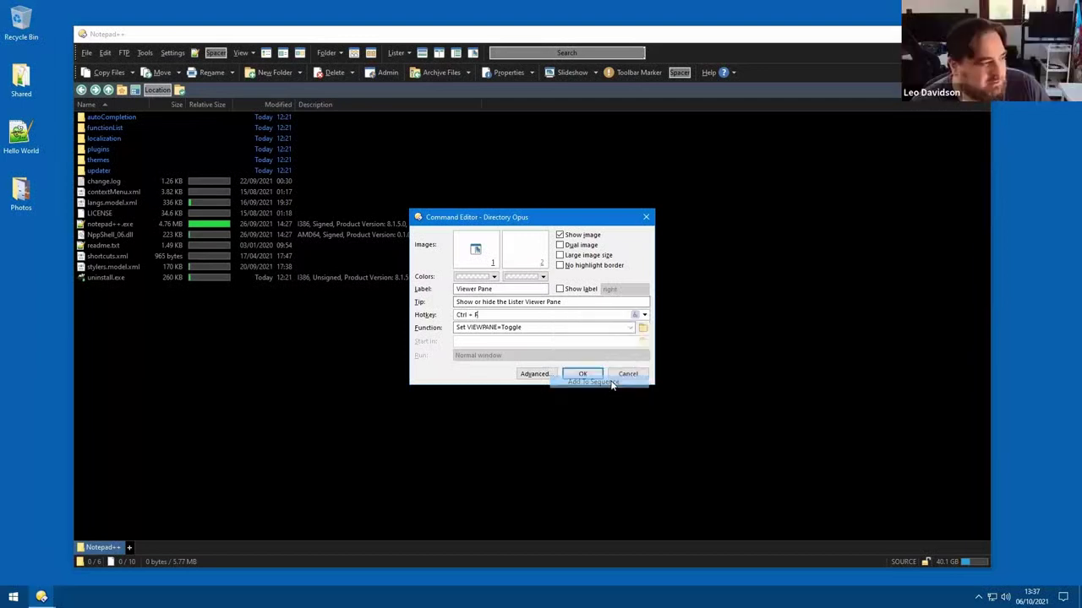
{"action": "key", "text": "q"}
{"action": "left_click", "coordinate": [583, 375]}
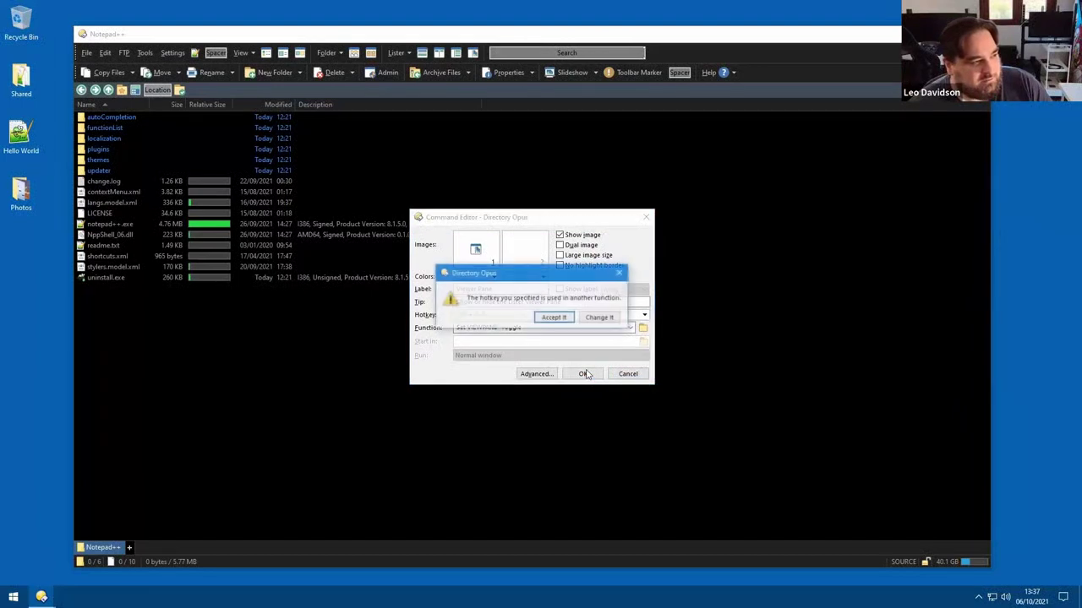
{"action": "left_click", "coordinate": [600, 321]}
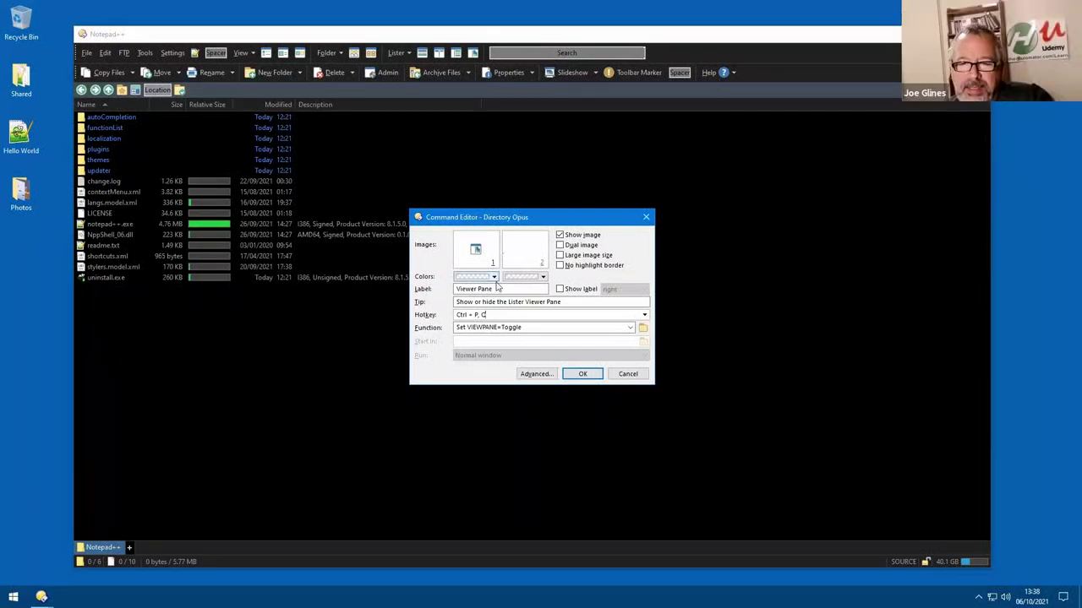
{"action": "left_click", "coordinate": [627, 373]}
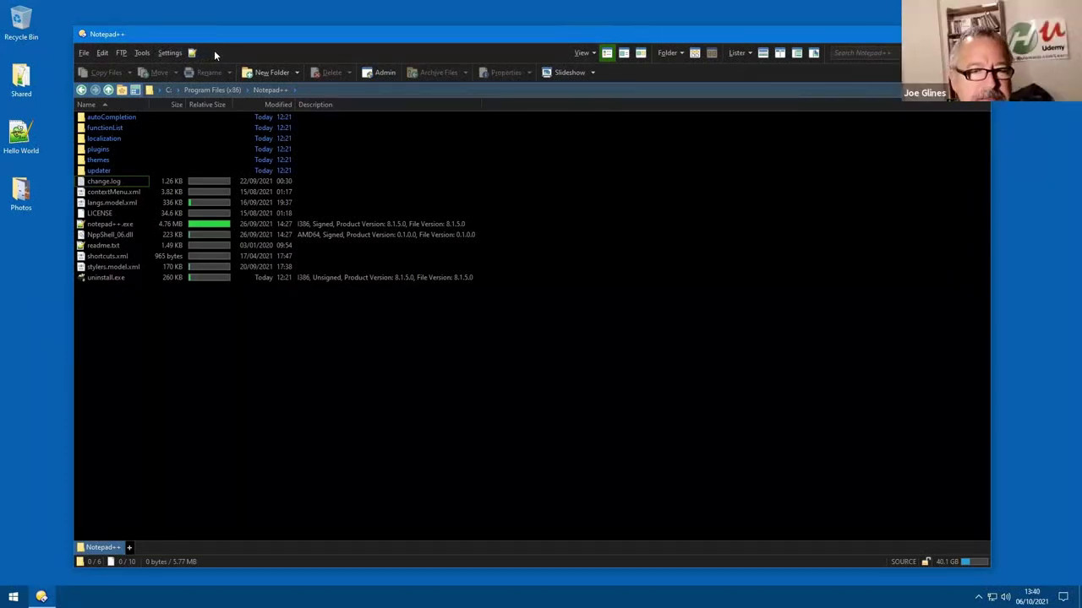
- Open toolbar customization, show the list of hotkeys and enlarge the Customize window so full descriptions are readable
{"action": "left_click", "coordinate": [168, 54]}
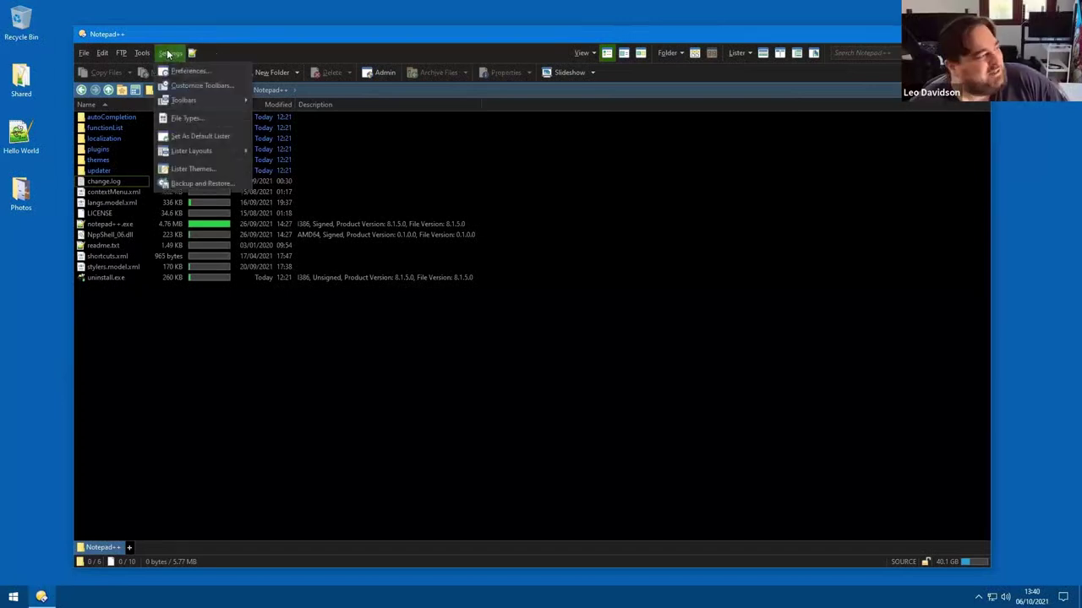
{"action": "left_click", "coordinate": [201, 85]}
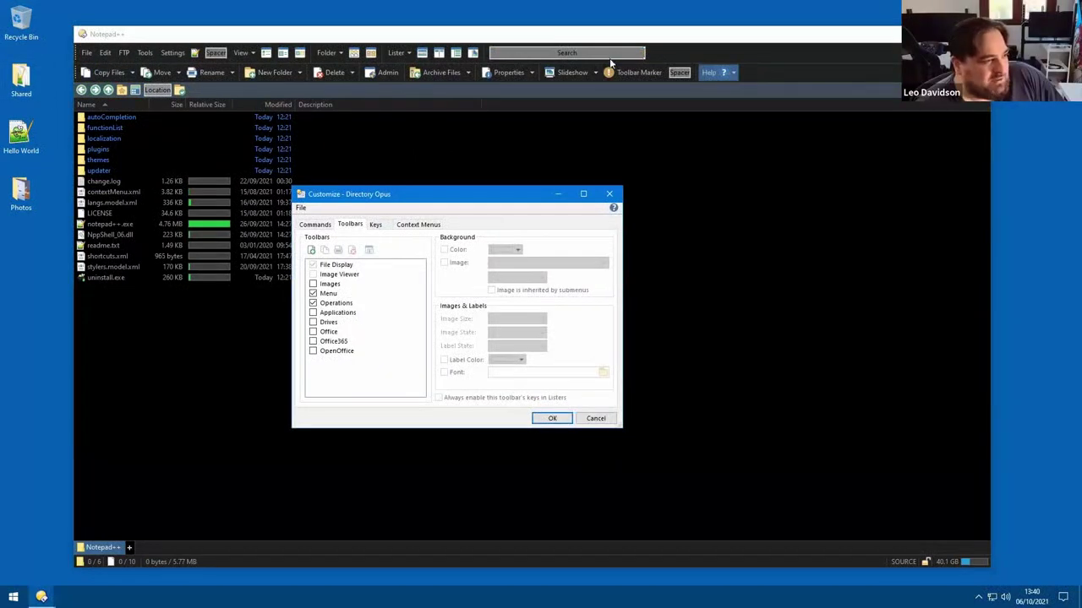
{"action": "left_click", "coordinate": [376, 225]}
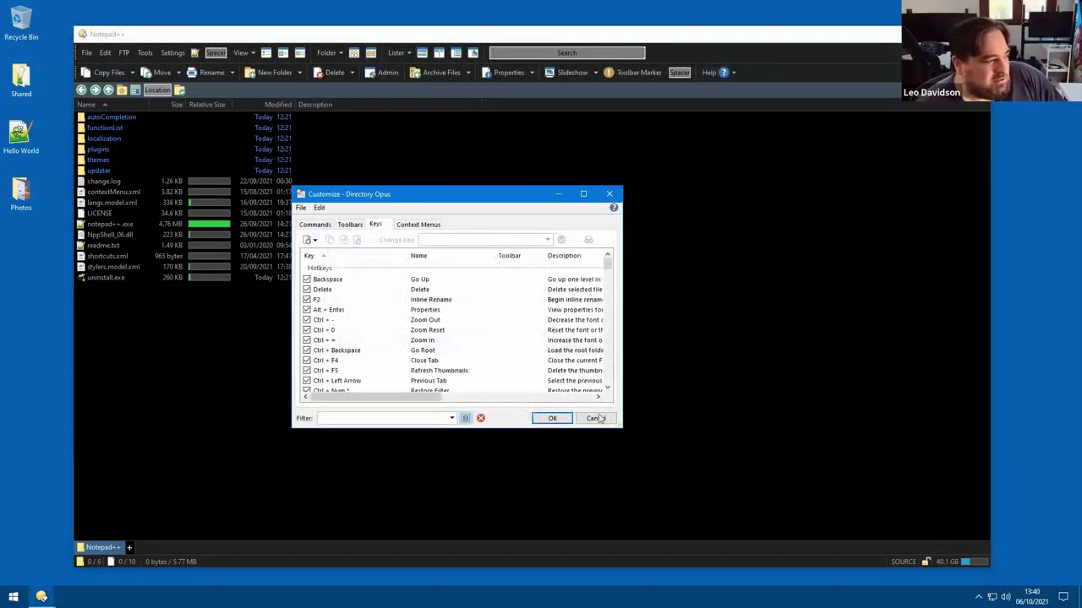
{"action": "left_click_drag", "start_coordinate": [620, 427], "coordinate": [829, 568]}
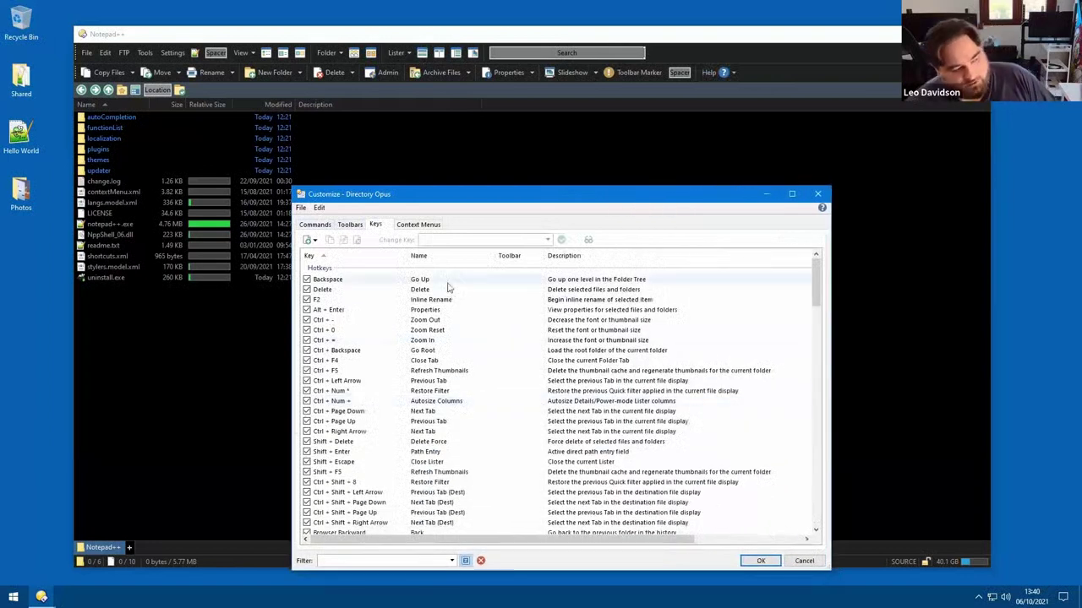
- Select the F2 Inline Rename hotkey, test it on langs.model.xml without renaming, and select the Backspace hotkey
{"action": "left_click", "coordinate": [346, 300]}
{"action": "left_click", "coordinate": [100, 201]}
{"action": "key", "text": "F2"}
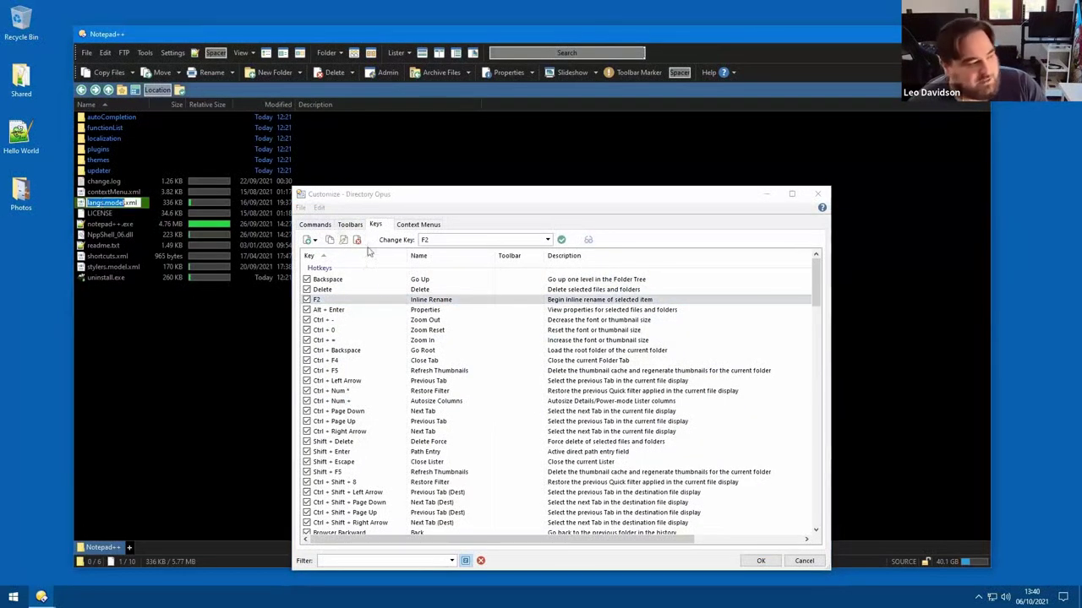
{"action": "left_click", "coordinate": [330, 285]}
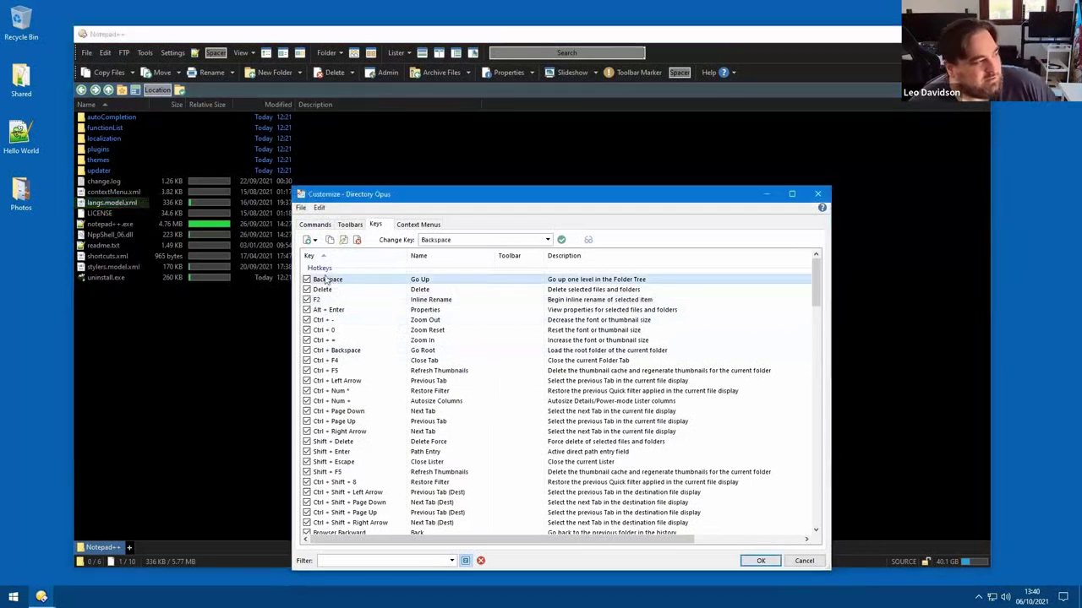
- Select the F1 Help hotkey among the toolbar hotkeys and locate its command on the Operations toolbar
{"action": "scroll", "coordinate": [446, 455], "scroll_direction": "down", "scroll_amount": 9}
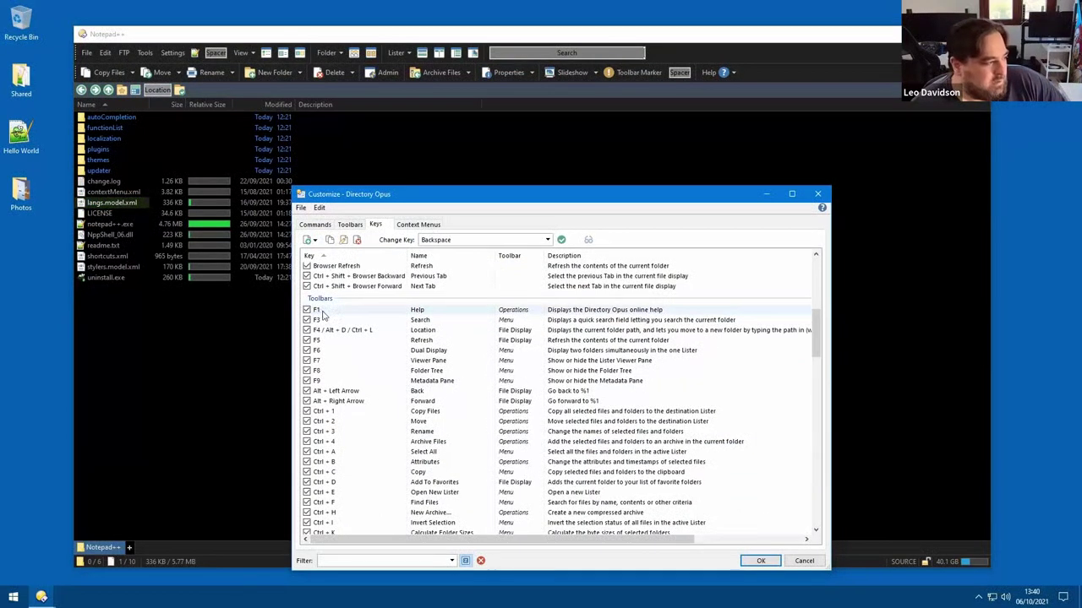
{"action": "left_click", "coordinate": [507, 309]}
{"action": "left_click", "coordinate": [589, 241]}
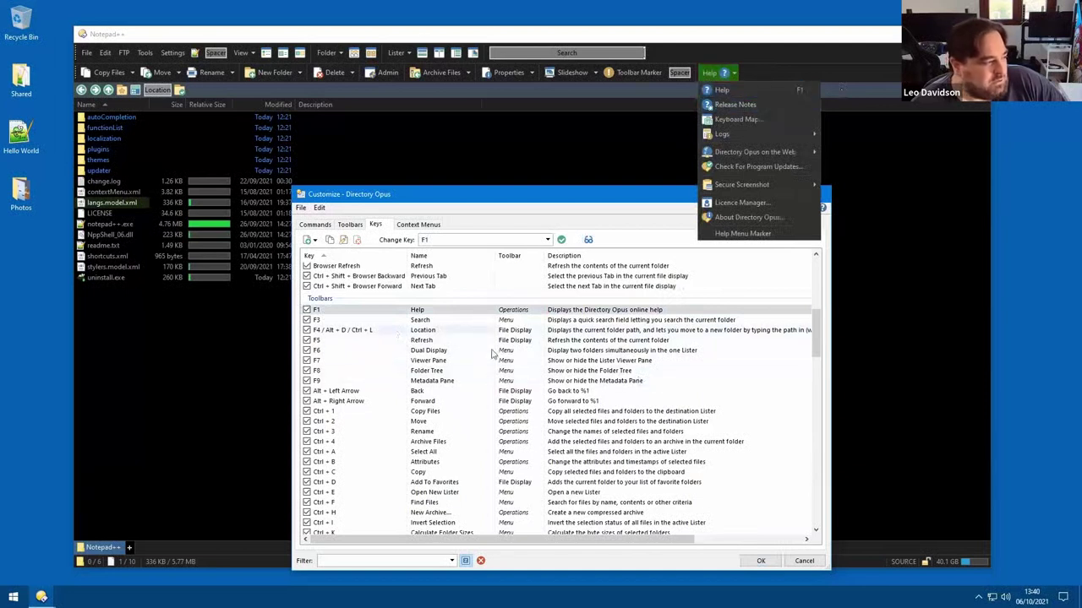
- Find and select the system-wide hotkey Win + Shift + E for New Lister
{"action": "scroll", "coordinate": [451, 397], "scroll_direction": "down", "scroll_amount": 10}
{"action": "left_click", "coordinate": [397, 389]}
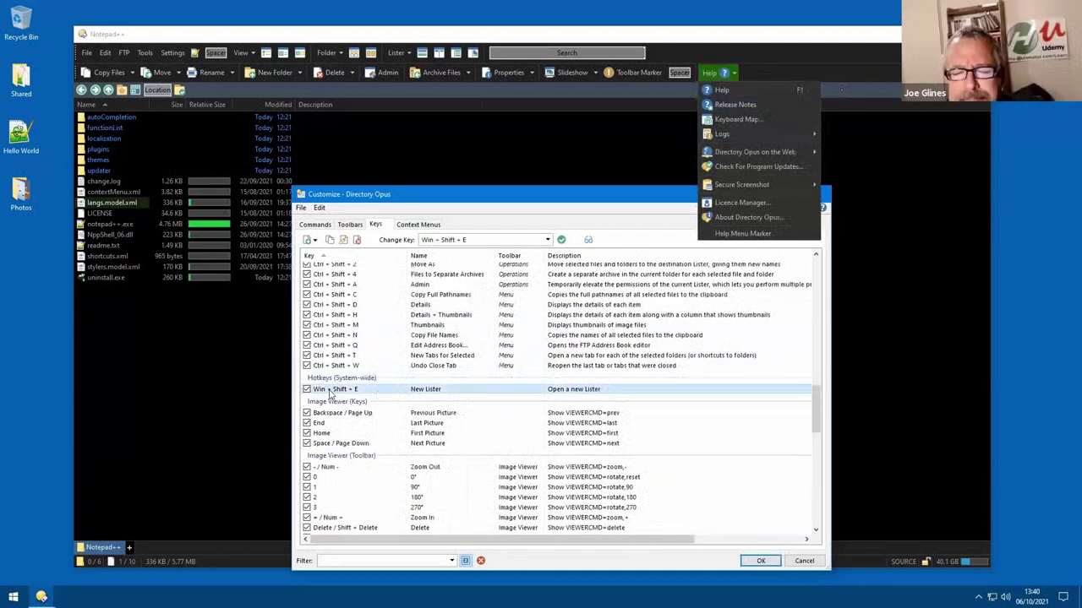
{"action": "scroll", "coordinate": [481, 358], "scroll_direction": "up", "scroll_amount": 10}
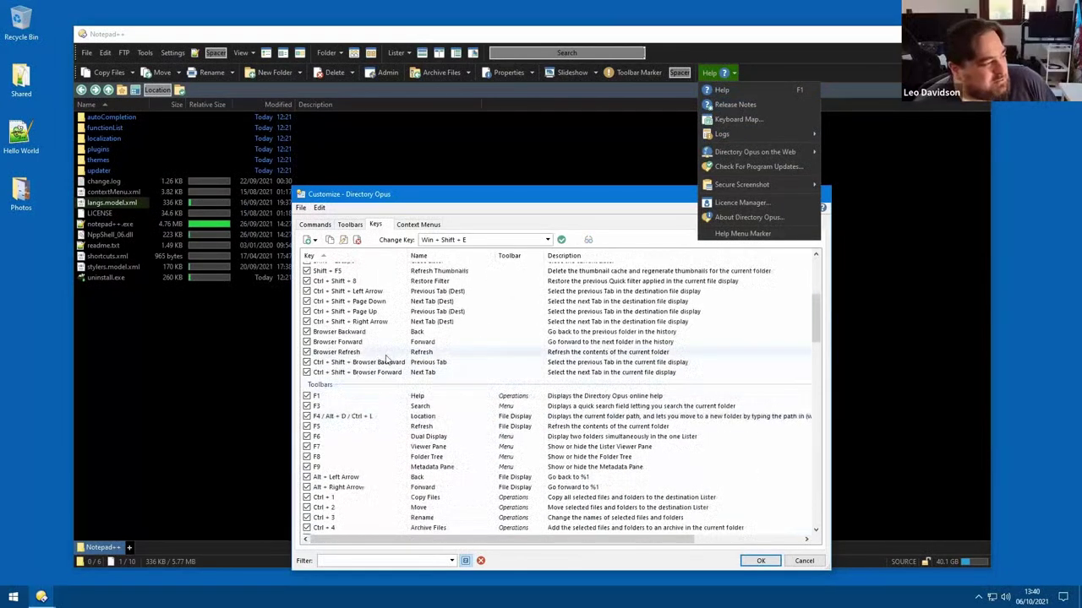
- Examine the standalone hotkeys, including Alt + Enter, Ctrl + 0, Browser Backward, Shift + Escape and Ctrl + Page Down
{"action": "scroll", "coordinate": [452, 295], "scroll_direction": "up", "scroll_amount": 7}
{"action": "left_click", "coordinate": [396, 310]}
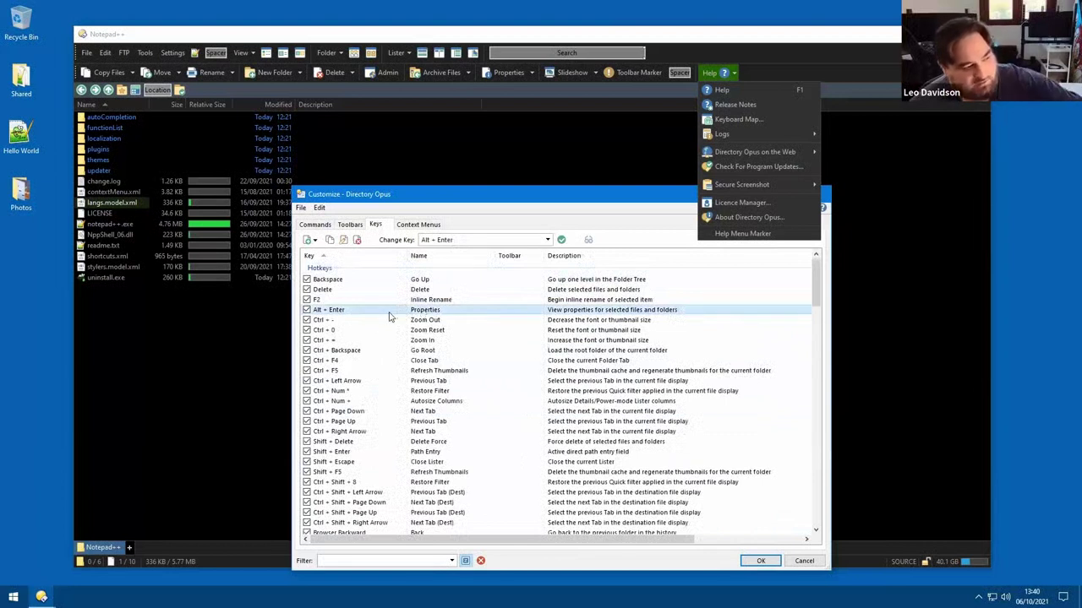
{"action": "left_click", "coordinate": [447, 331]}
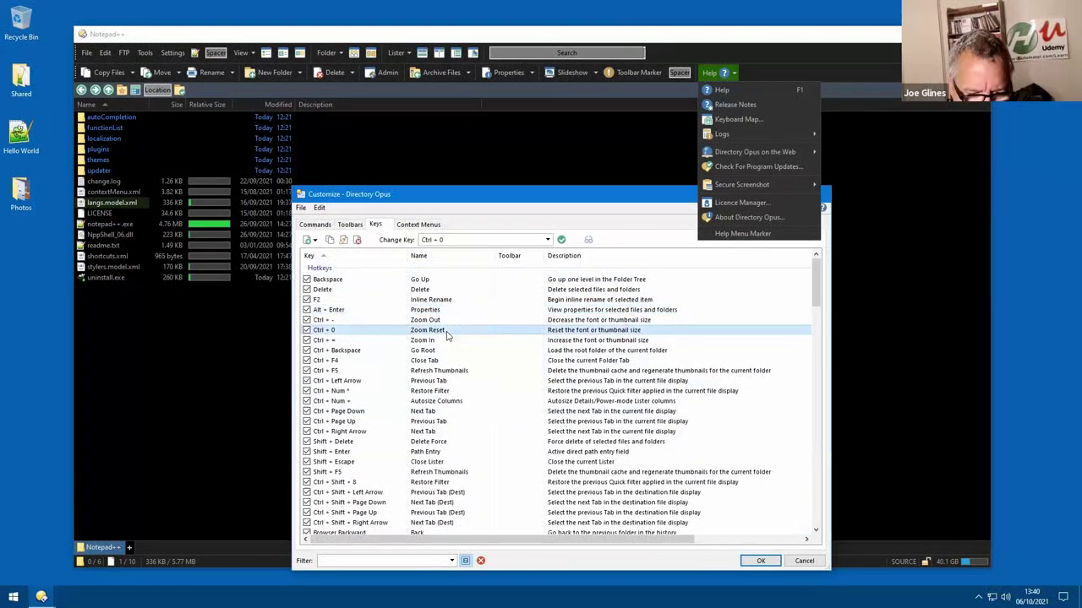
{"action": "scroll", "coordinate": [476, 384], "scroll_direction": "down", "scroll_amount": 4}
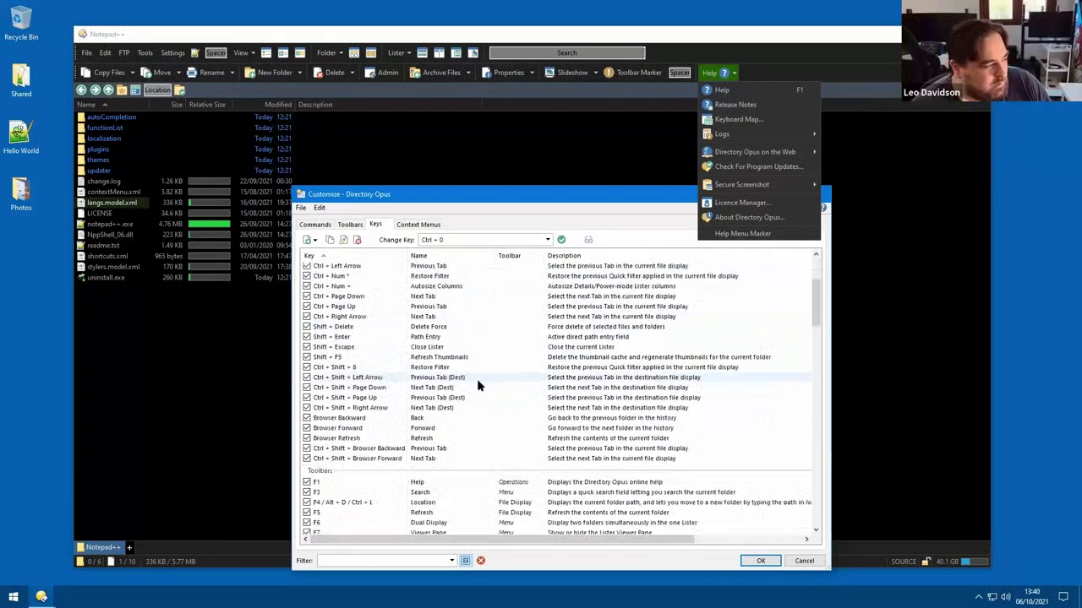
{"action": "left_click", "coordinate": [396, 418]}
{"action": "key", "text": "shift+Escape"}
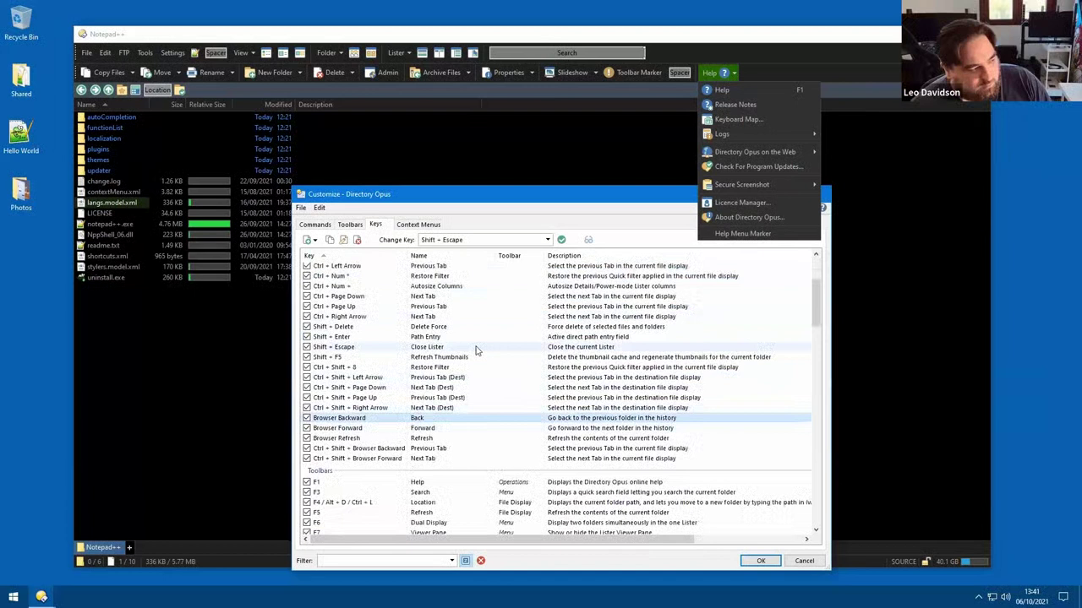
{"action": "left_click", "coordinate": [476, 348]}
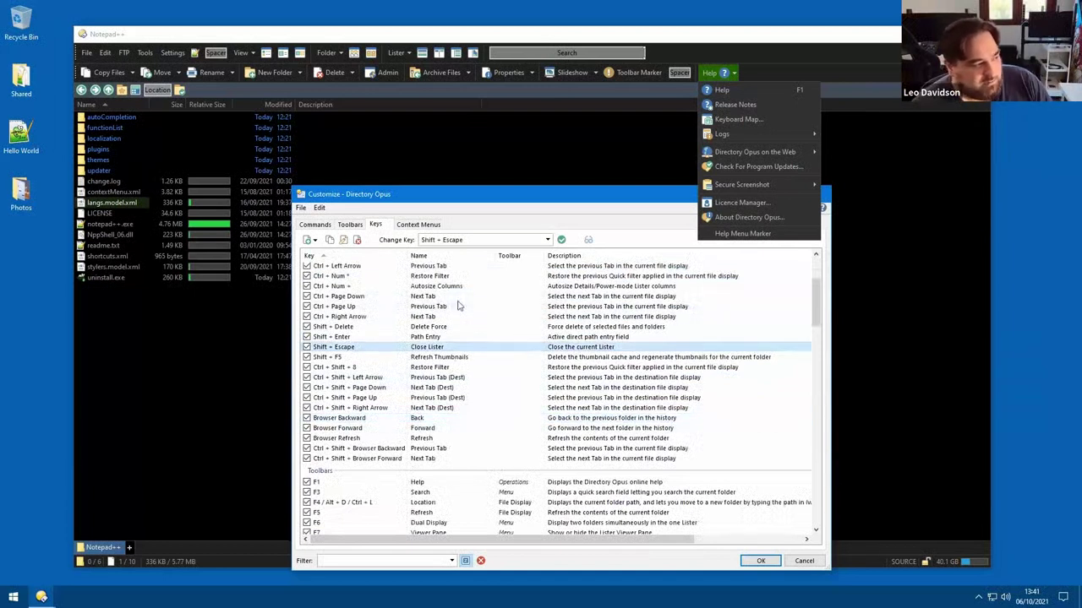
{"action": "left_click", "coordinate": [427, 297]}
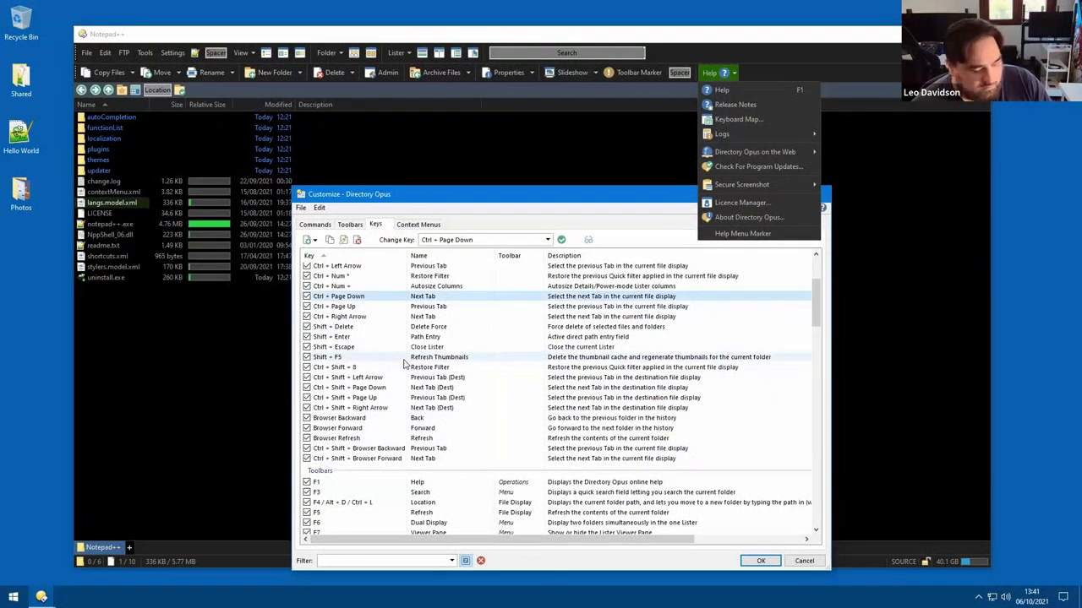
- Review the hotkeys in the Toolbars group, starting with F1 Help
{"action": "scroll", "coordinate": [403, 363], "scroll_direction": "down", "scroll_amount": 5}
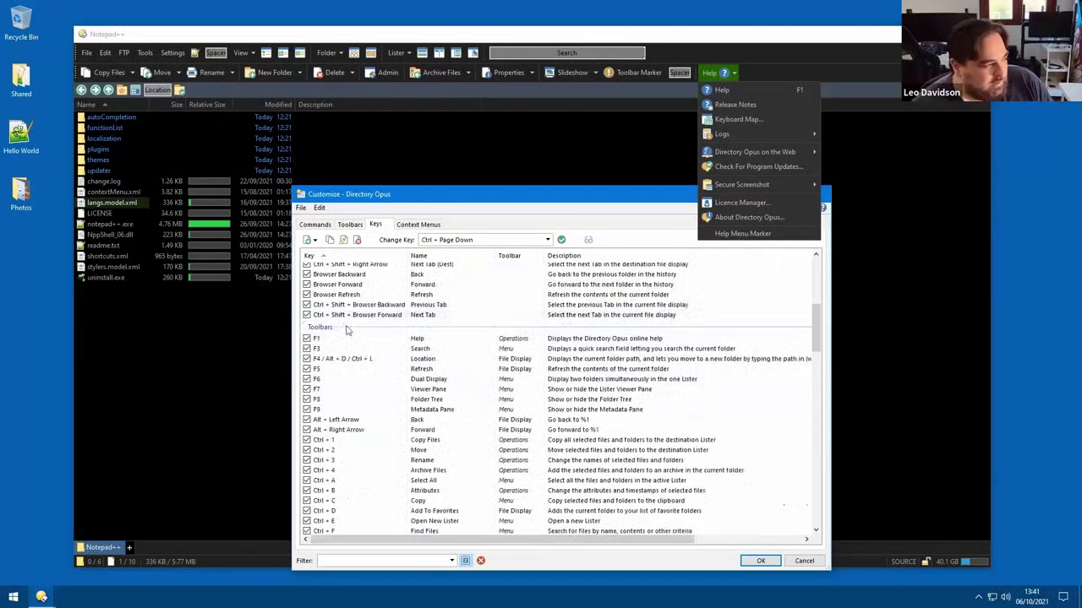
{"action": "left_click", "coordinate": [332, 339]}
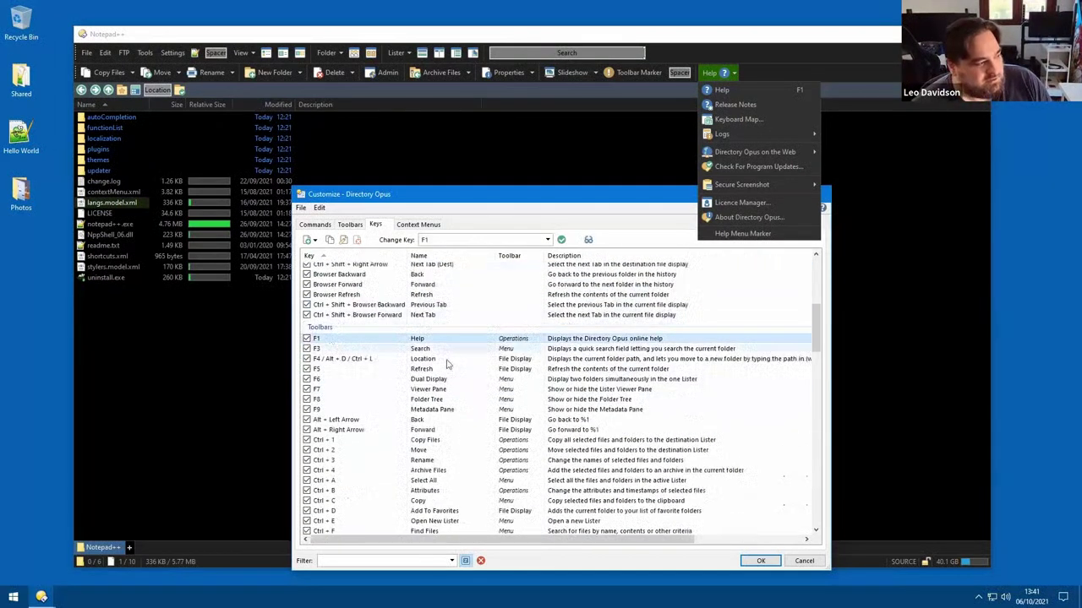
{"action": "scroll", "coordinate": [452, 366], "scroll_direction": "down", "scroll_amount": 1}
{"action": "scroll", "coordinate": [452, 366], "scroll_direction": "down", "scroll_amount": 1}
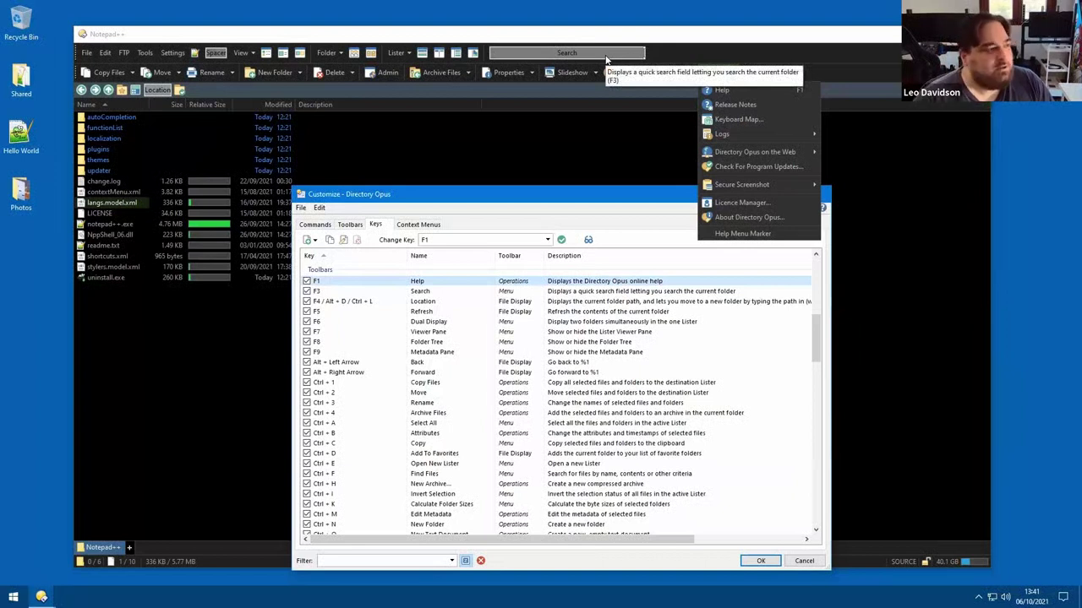
- Show the Edit menu's hotkeys, move the Customize window slightly and select the Cut command in that menu
{"action": "left_click", "coordinate": [679, 46]}
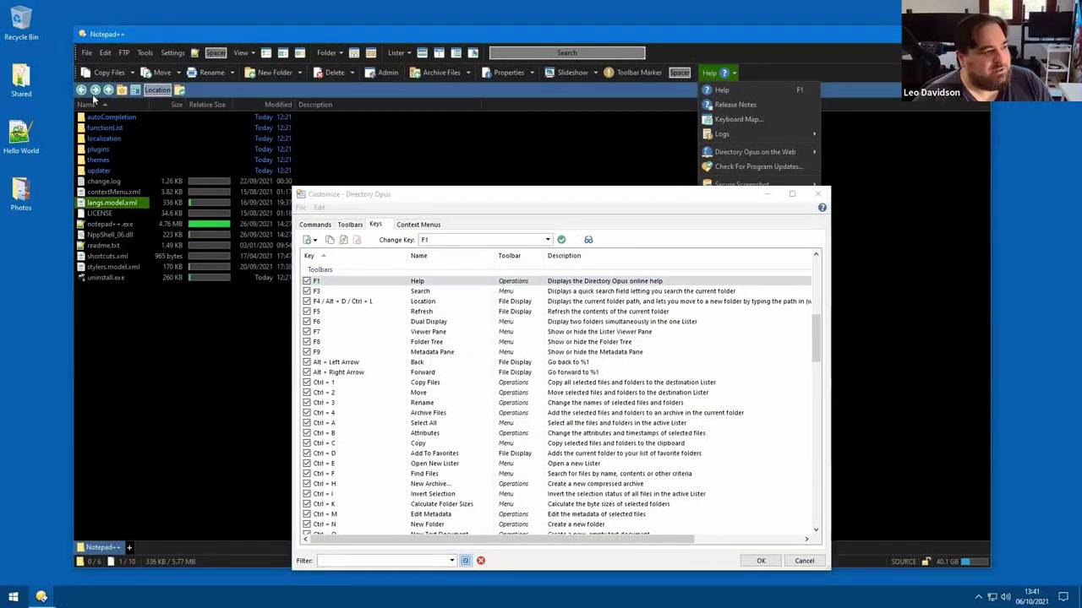
{"action": "left_click", "coordinate": [105, 53]}
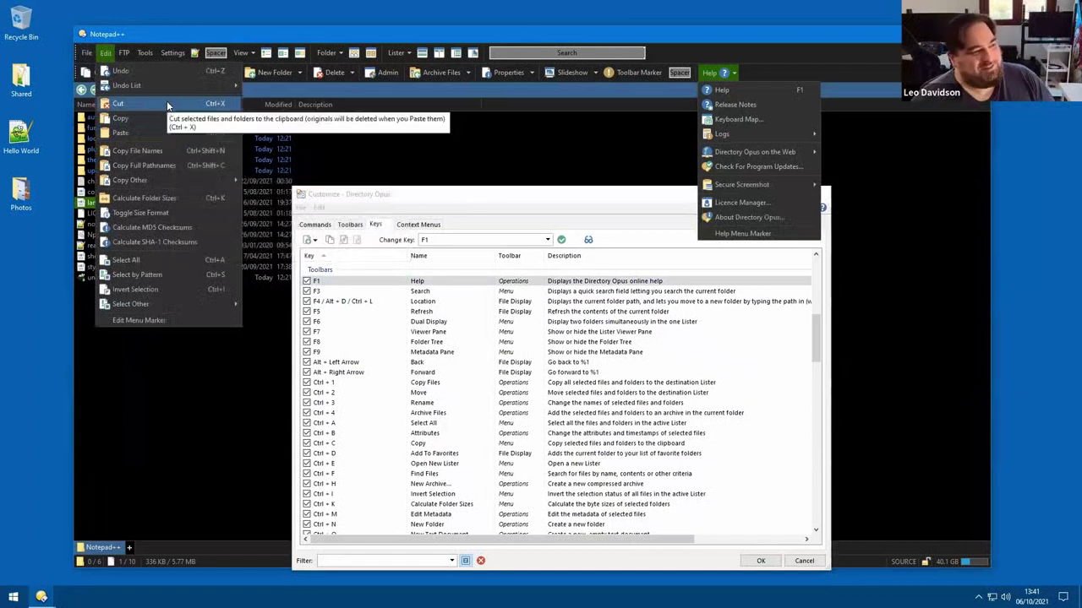
{"action": "left_click_drag", "start_coordinate": [367, 189], "coordinate": [367, 175]}
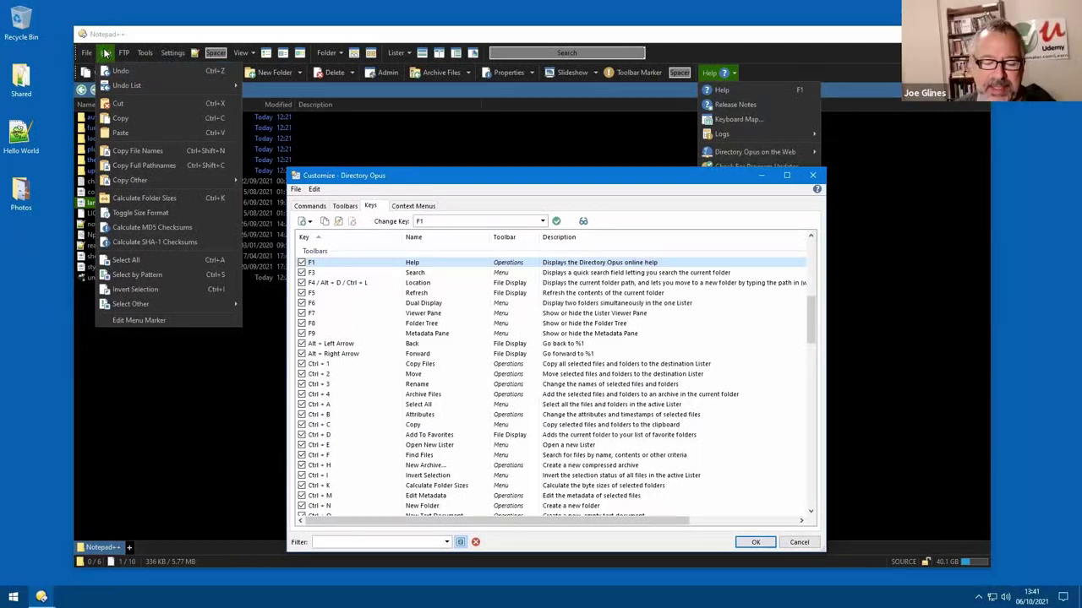
{"action": "left_click", "coordinate": [128, 108]}
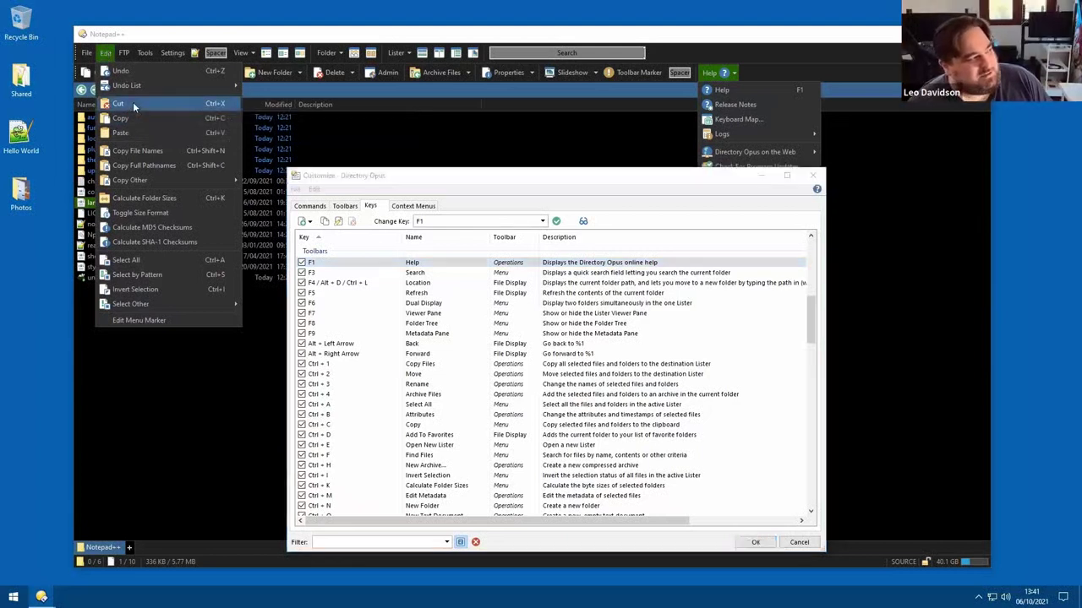
- Select the F5 Refresh hotkey and look through the toolbar, system-wide and image viewer hotkeys
{"action": "left_click", "coordinate": [355, 292]}
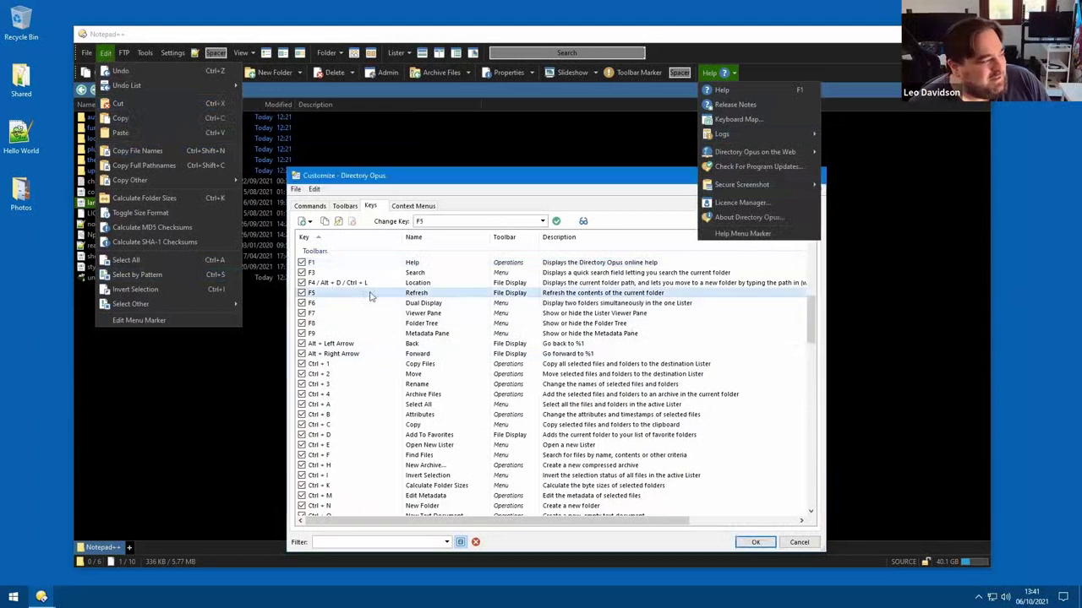
{"action": "scroll", "coordinate": [480, 341], "scroll_direction": "down", "scroll_amount": 8}
{"action": "scroll", "coordinate": [464, 383], "scroll_direction": "down", "scroll_amount": 4}
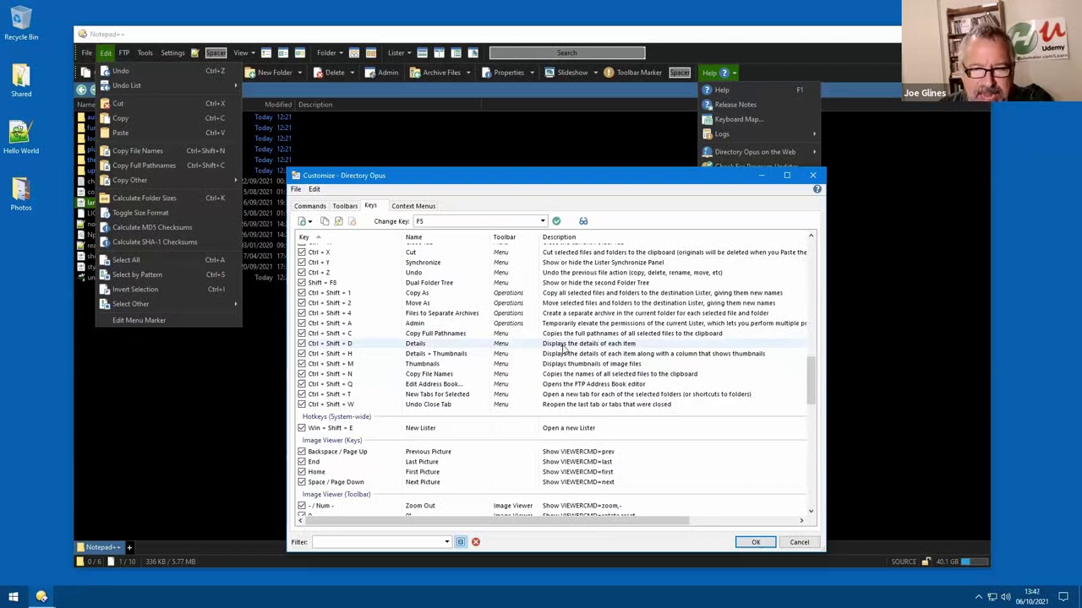
{"action": "scroll", "coordinate": [564, 349], "scroll_direction": "up", "scroll_amount": 10}
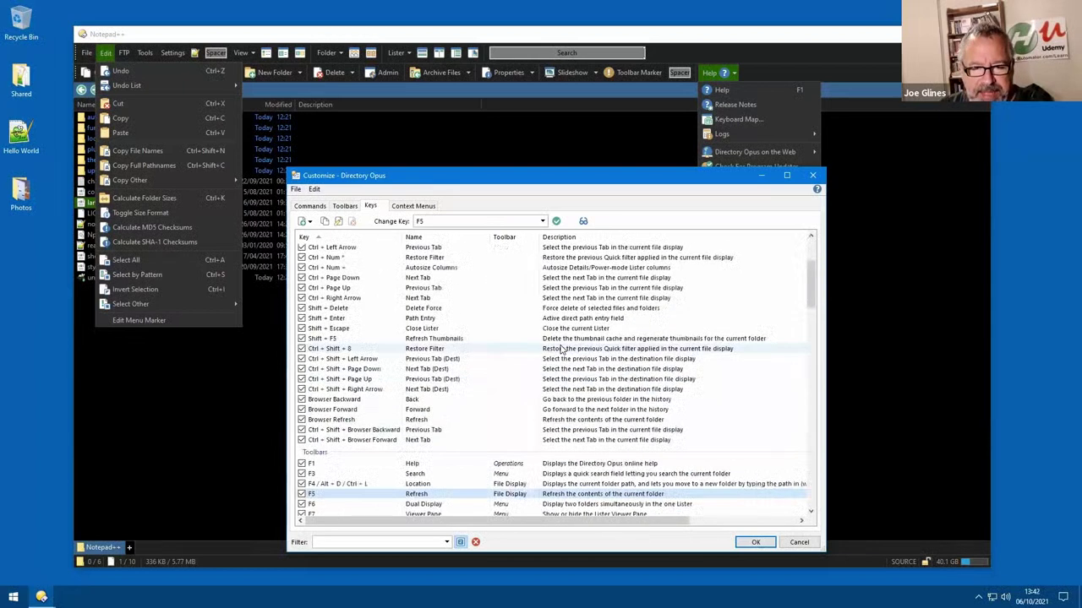
- Close the toolbar menus and filter the hotkey list by the Ctrl + K key combination
{"action": "left_click", "coordinate": [177, 415]}
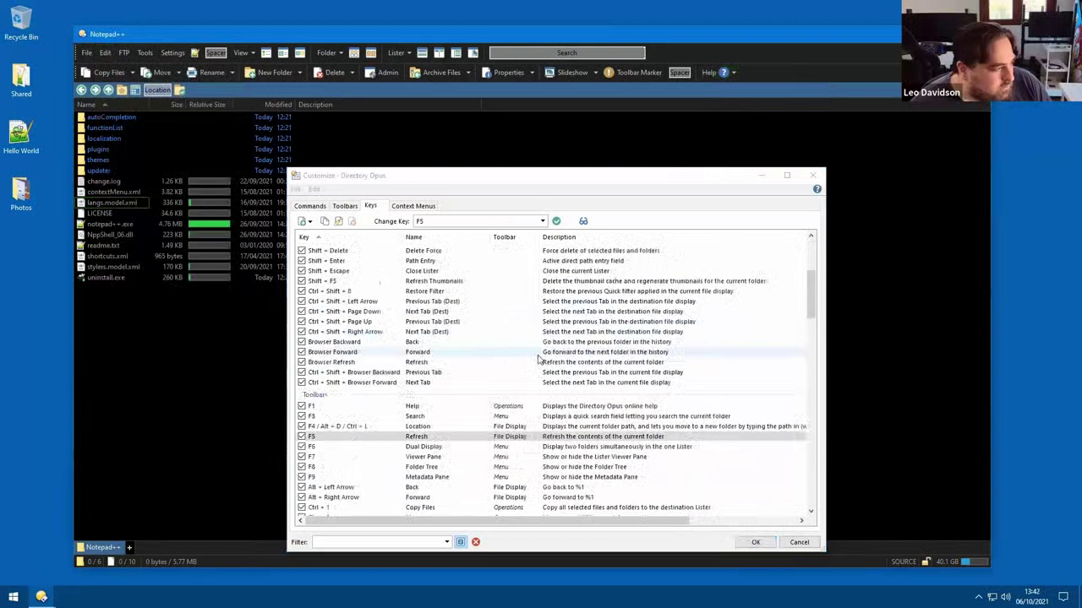
{"action": "left_click", "coordinate": [370, 542]}
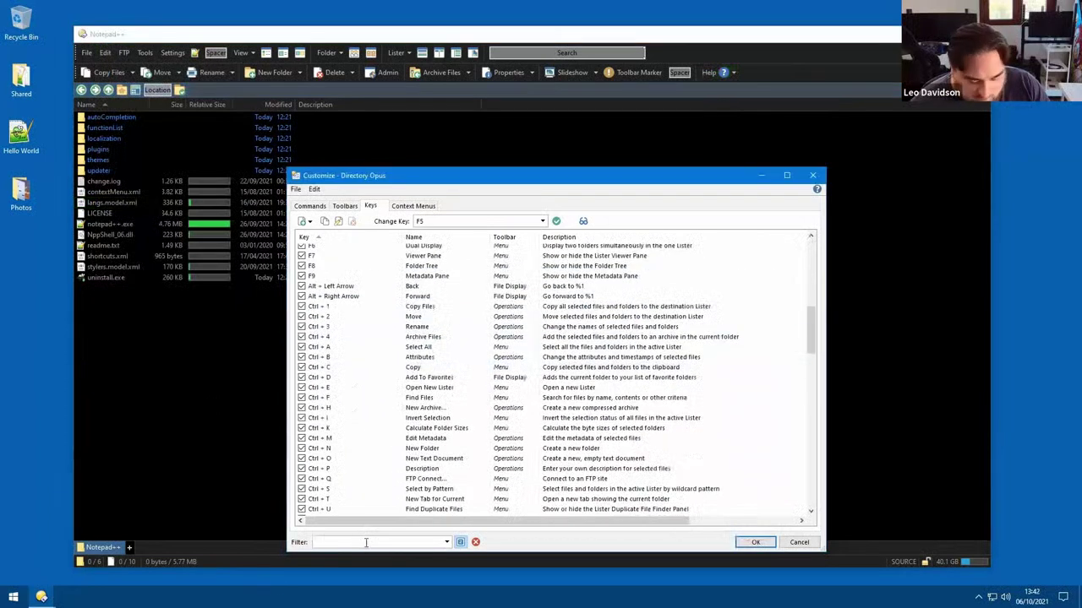
{"action": "key", "text": "ctrl+k"}
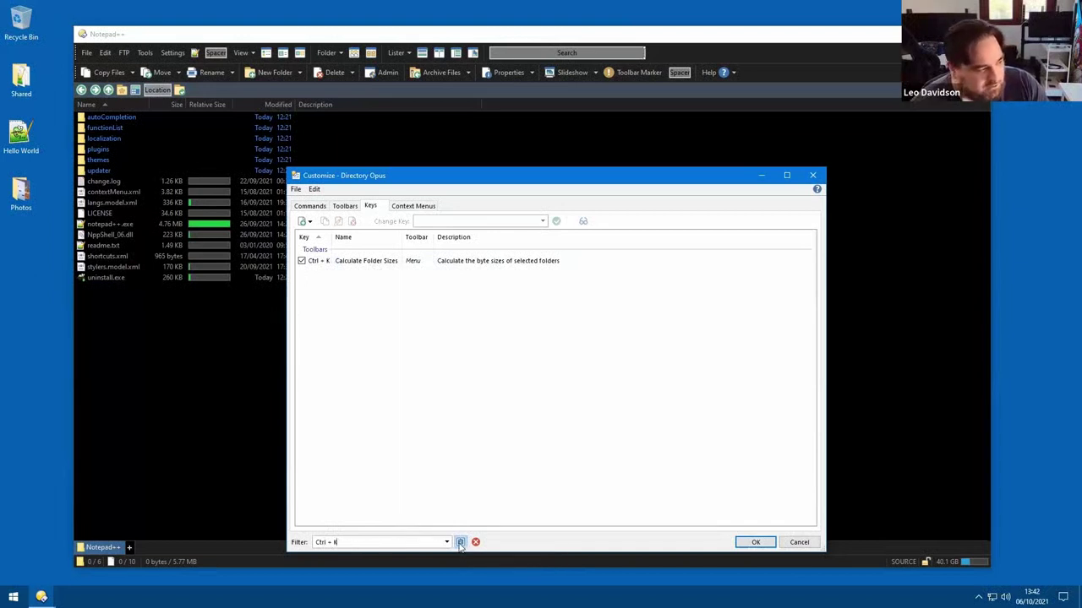
- Reduce the hotkey filter to Ctrl alone and look through the matching standalone and toolbar hotkeys
{"action": "key", "text": "BackSpace"}
{"action": "key", "text": "BackSpace"}
{"action": "key", "text": "BackSpace"}
{"action": "key", "text": "BackSpace"}
{"action": "scroll", "coordinate": [431, 380], "scroll_direction": "down", "scroll_amount": 5}
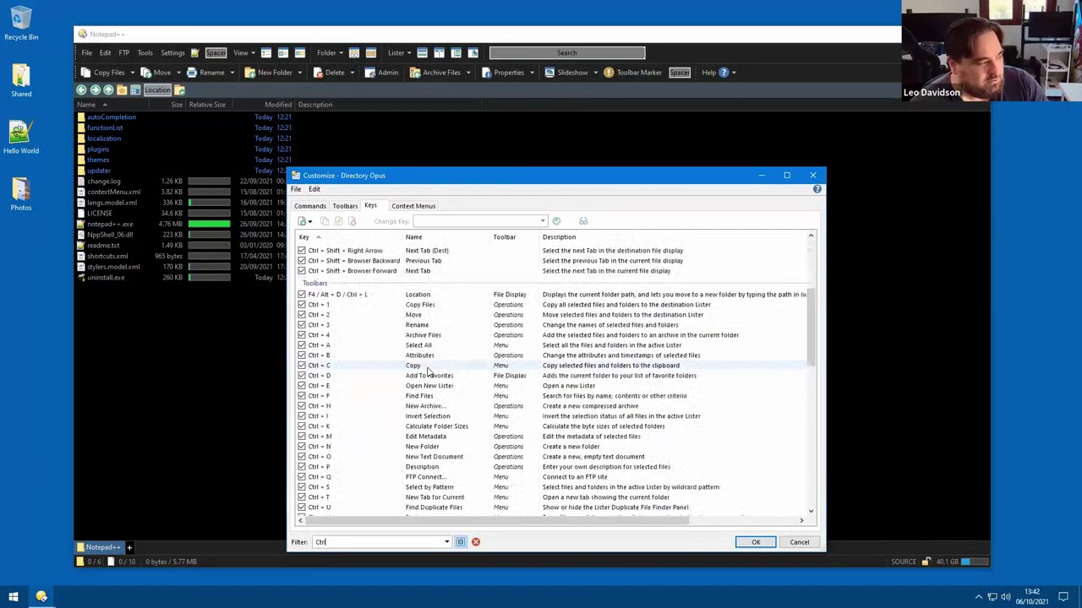
{"action": "scroll", "coordinate": [428, 372], "scroll_direction": "down", "scroll_amount": 5}
{"action": "scroll", "coordinate": [465, 481], "scroll_direction": "up", "scroll_amount": 10}
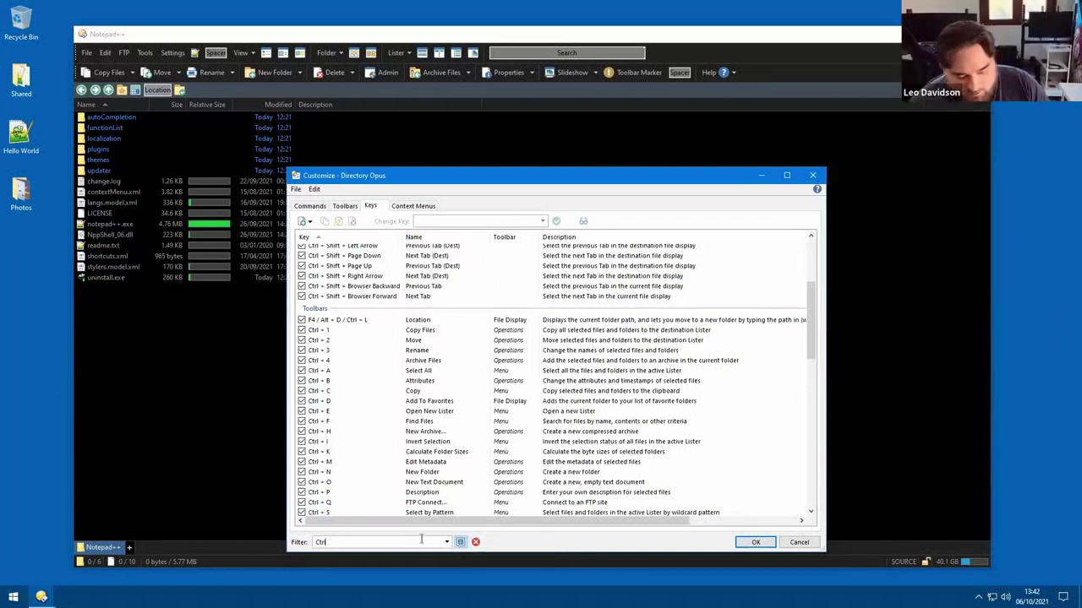
- Filter the hotkey list by the Shift modifier alone, and narrow it to Shift + F8
{"action": "key", "text": "shift"}
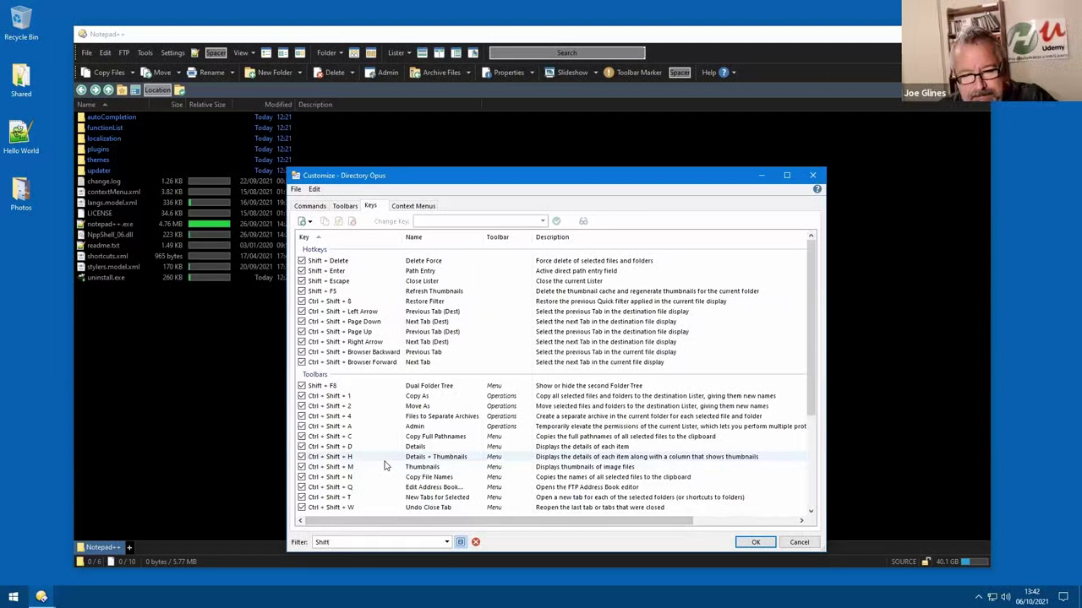
{"action": "key", "text": "shift+F8"}
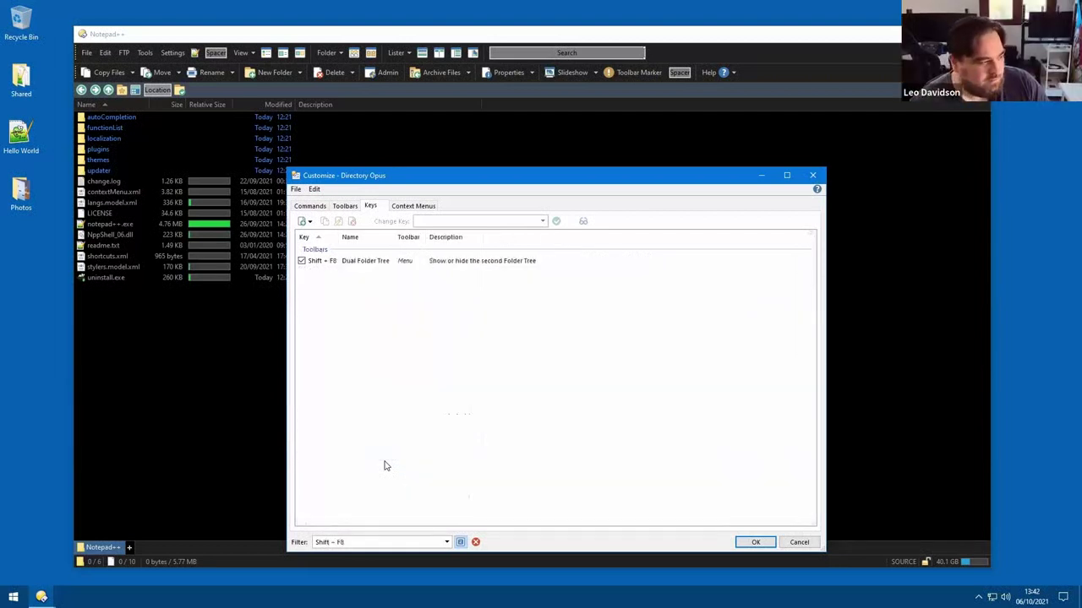
- Switch the hotkey filter to plain text, search for "Go Up" and clear the filter
{"action": "left_click", "coordinate": [459, 544]}
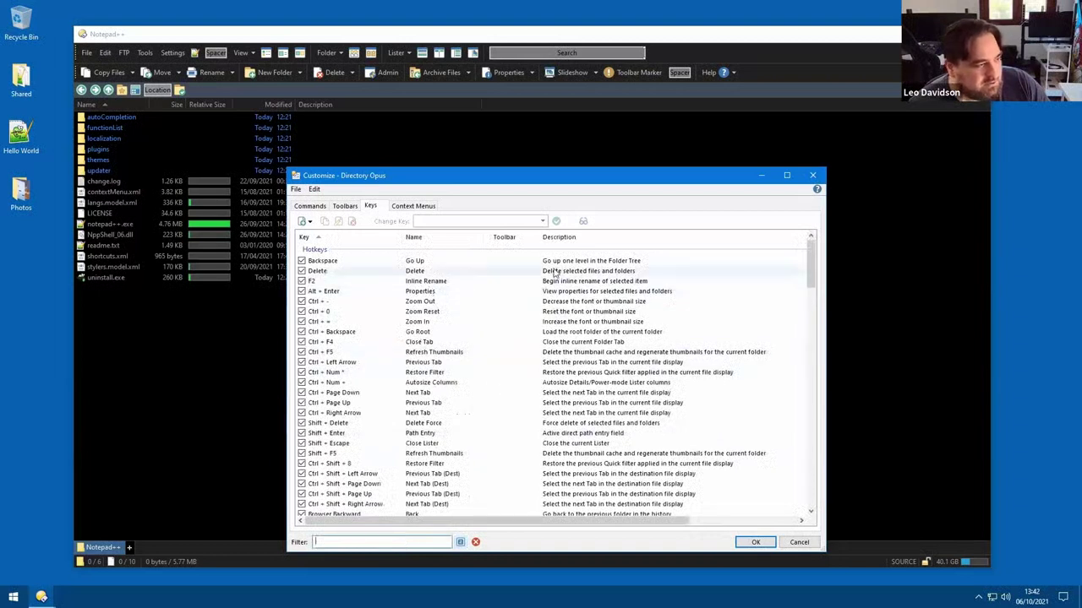
{"action": "type", "text": "Go Up"}
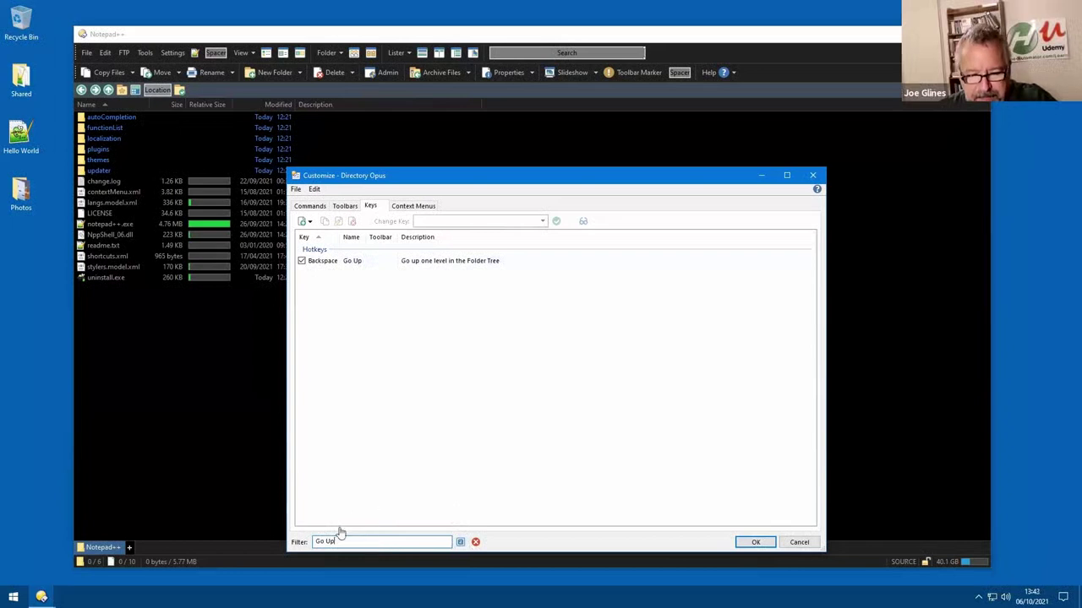
{"action": "left_click", "coordinate": [475, 542]}
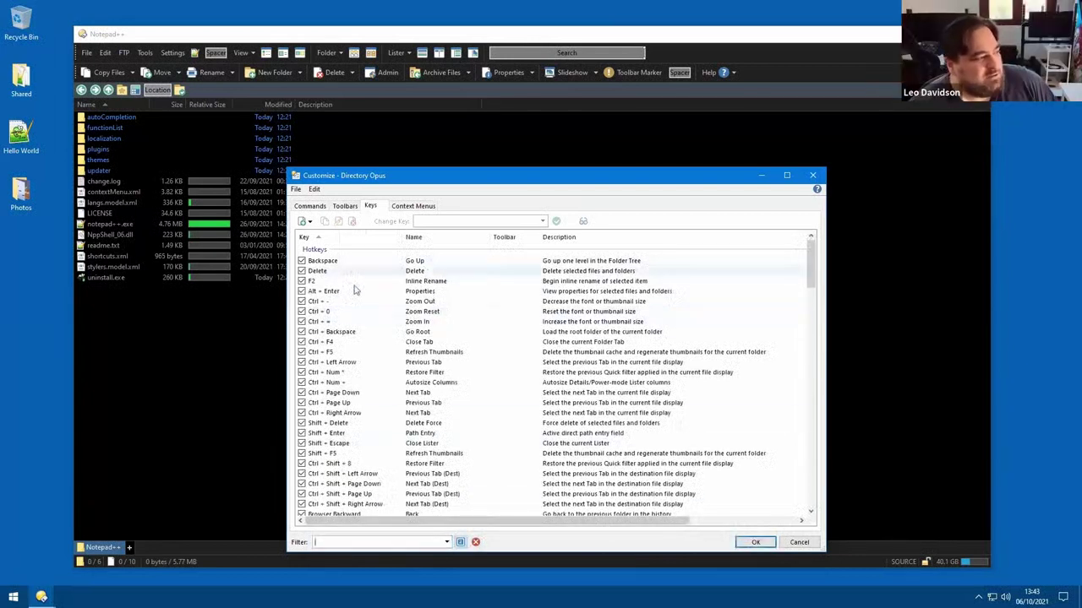
- Filter the hotkeys by Ctrl + K and use that hotkey in the file window to calculate all folder sizes
{"action": "key", "text": "ctrl+k"}
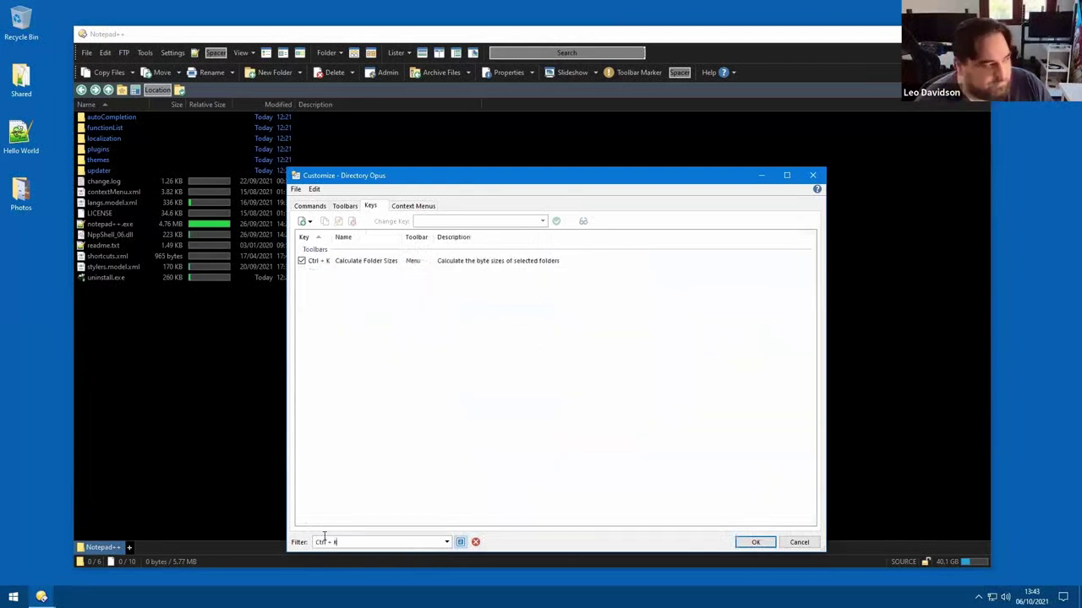
{"action": "left_click", "coordinate": [161, 367]}
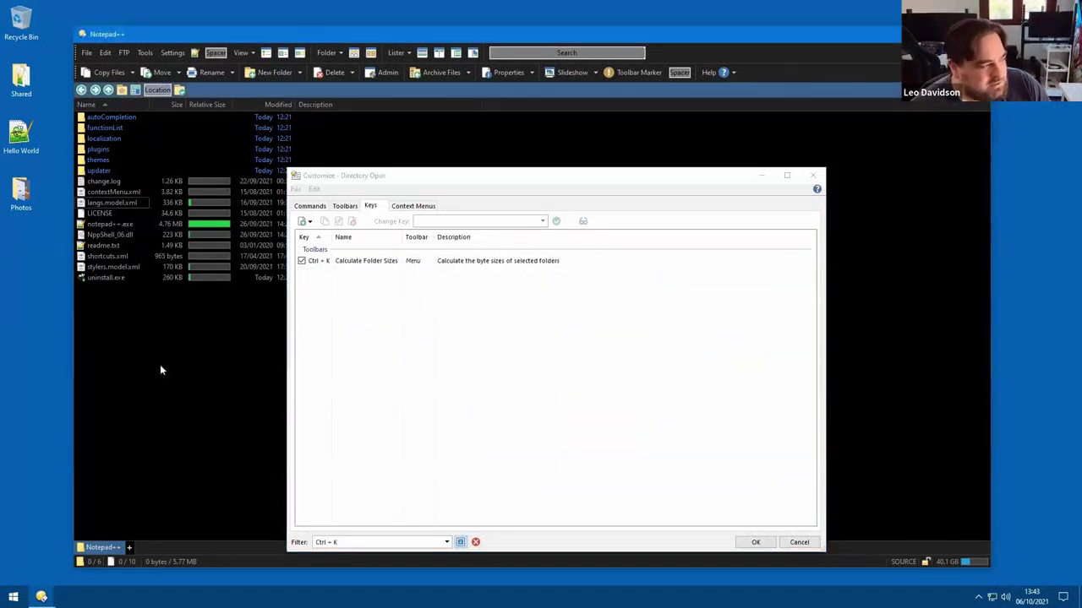
{"action": "key", "text": "ctrl+k"}
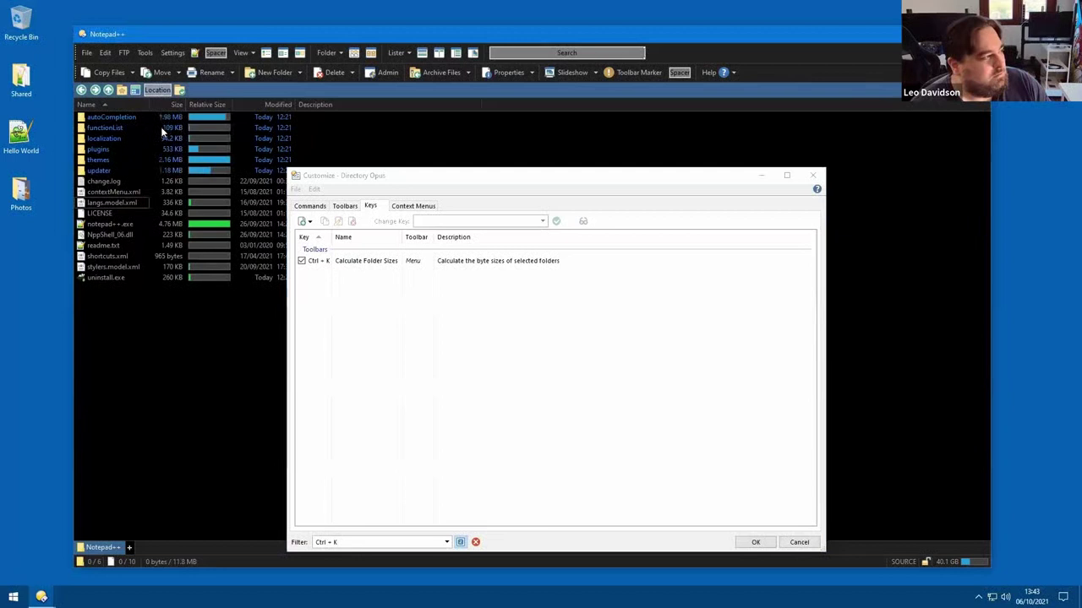
- Select the Calculate Folder Sizes hotkey and locate its command in the Edit menu
{"action": "left_click", "coordinate": [457, 260]}
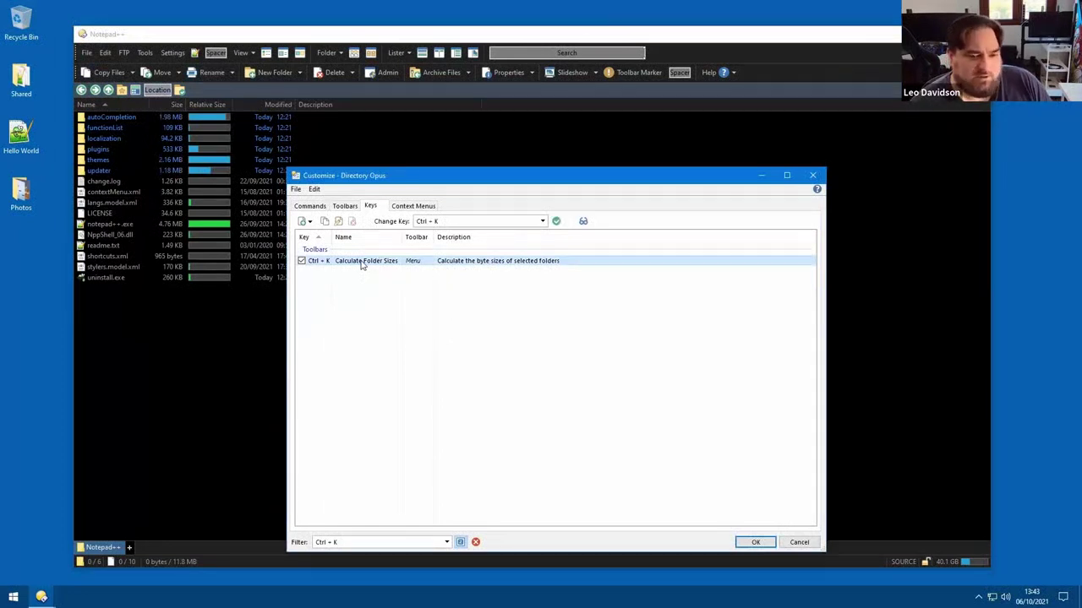
{"action": "left_click", "coordinate": [583, 222]}
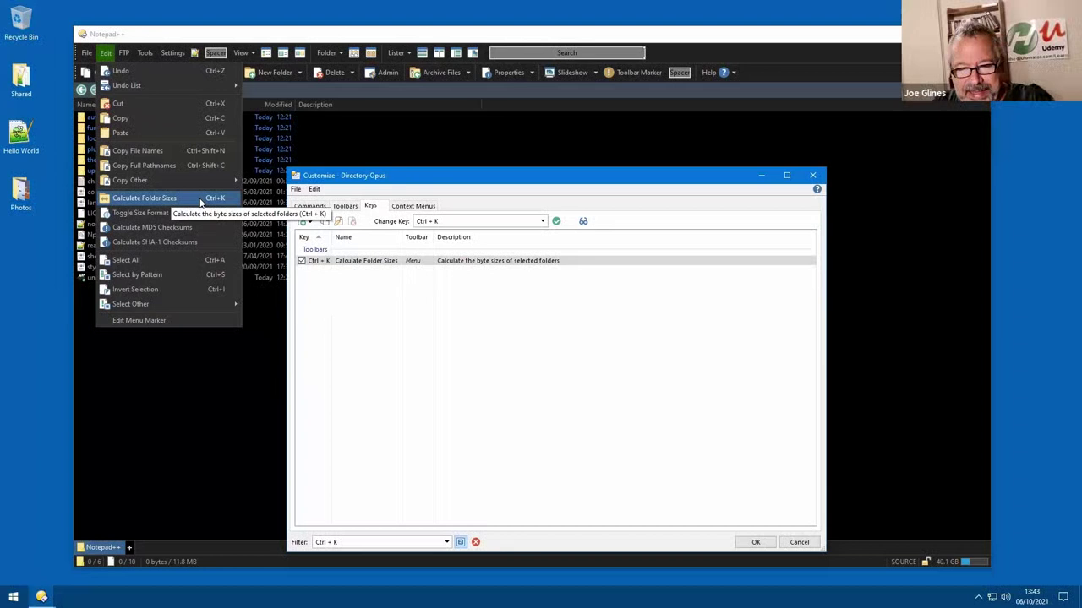
{"action": "left_click", "coordinate": [505, 260]}
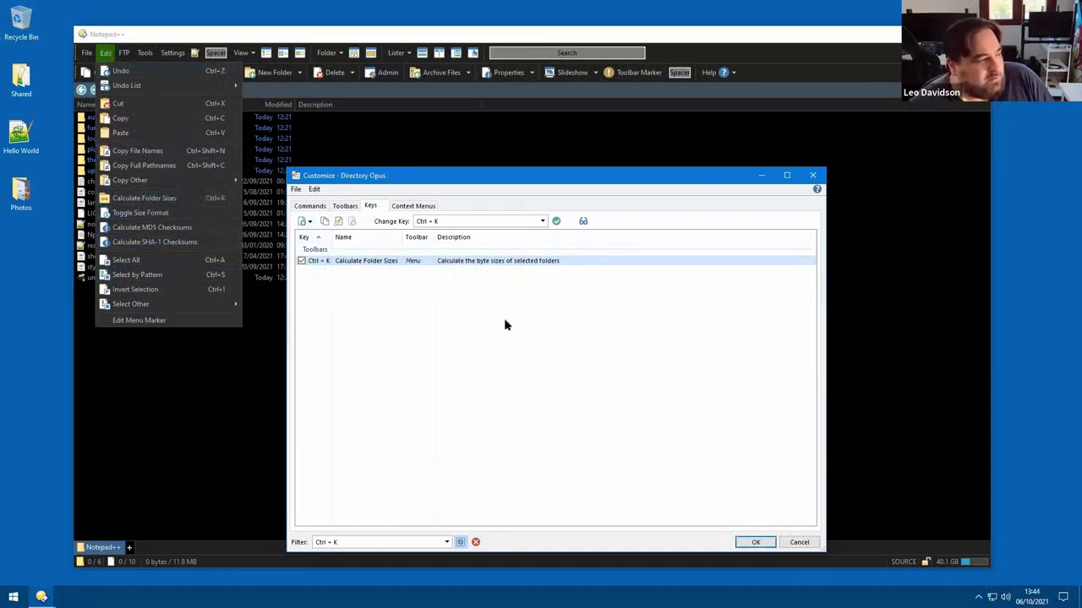
- Show the list of customizable context menus and view the file window's background and column header context menus
{"action": "left_click", "coordinate": [404, 208]}
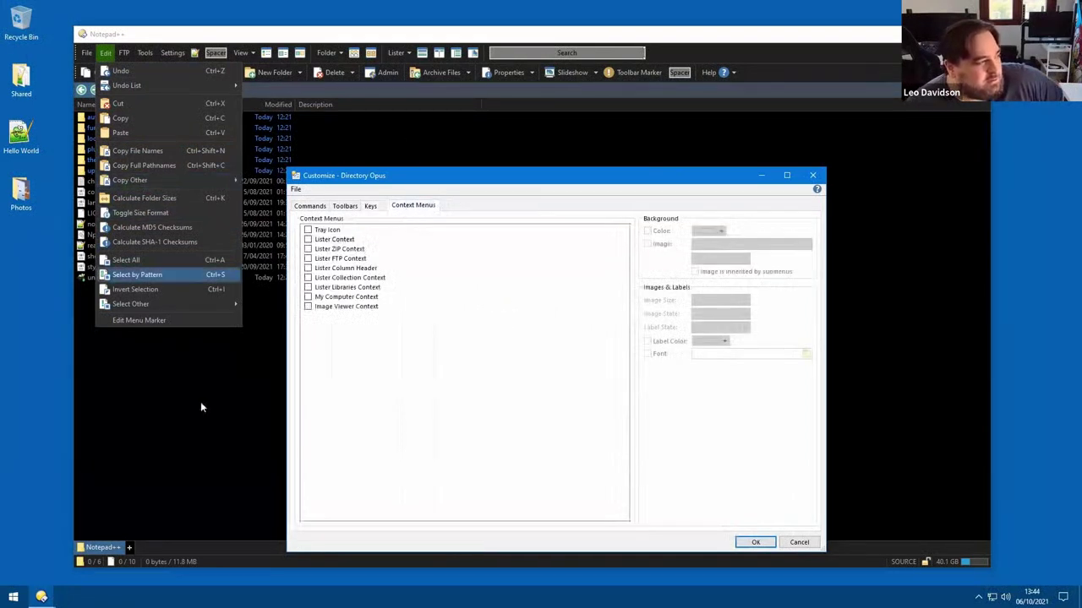
{"action": "left_click", "coordinate": [161, 365]}
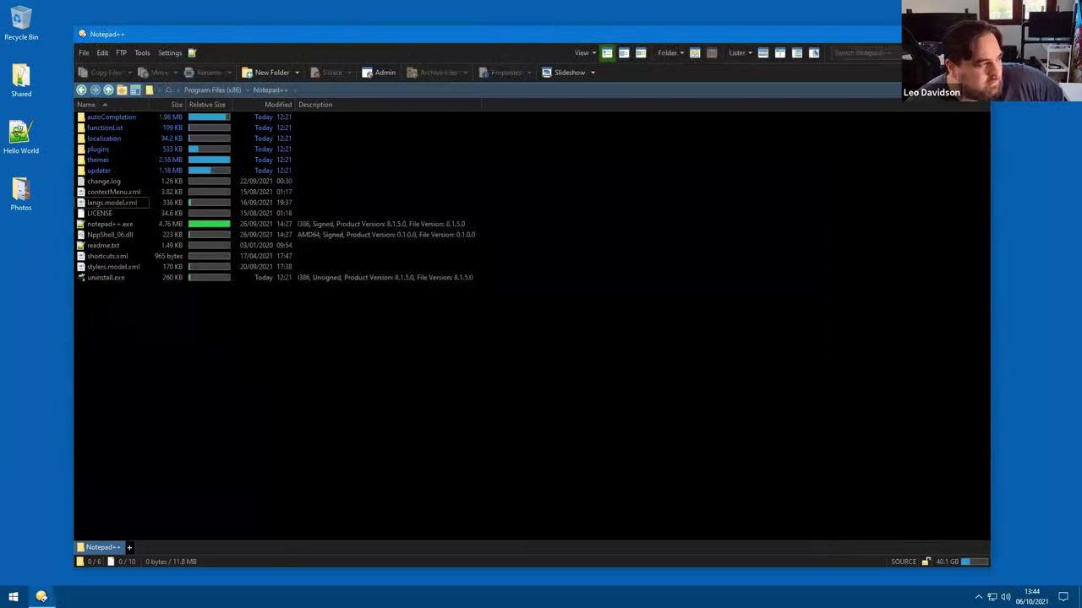
{"action": "right_click", "coordinate": [389, 160]}
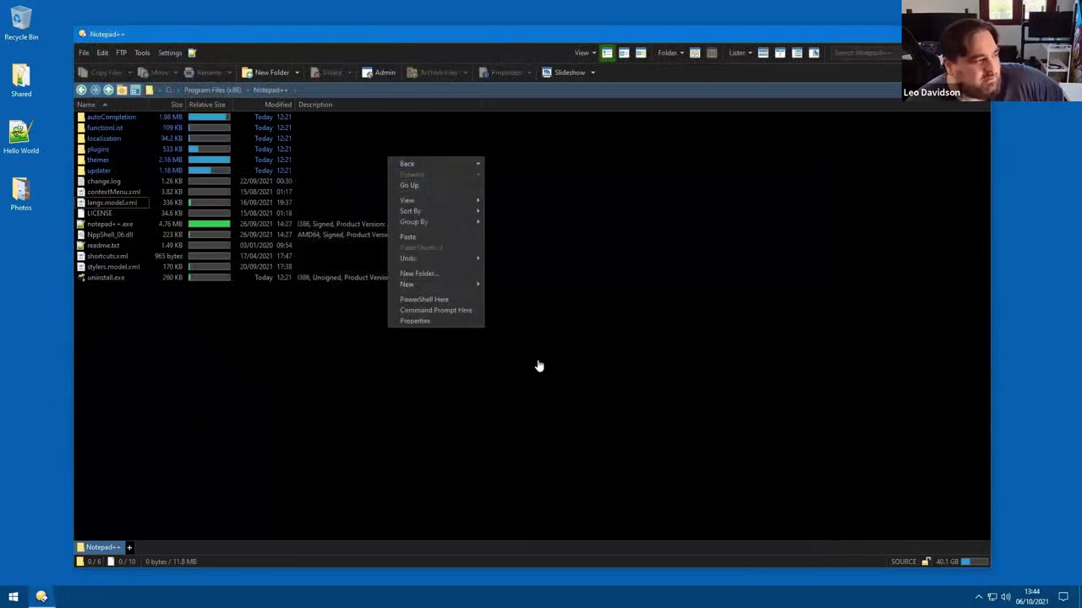
{"action": "right_click", "coordinate": [269, 103]}
{"action": "left_click", "coordinate": [296, 274]}
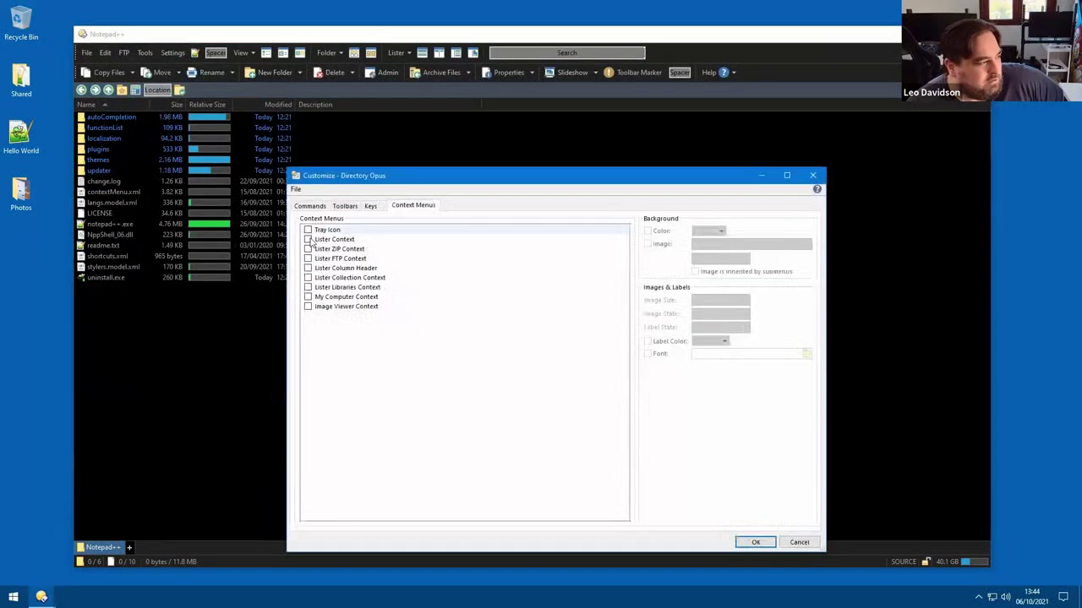
- Display the Lister Column Header context menu for editing, delete its Attr and Accessed entries, and apply the customization
{"action": "left_click", "coordinate": [307, 268]}
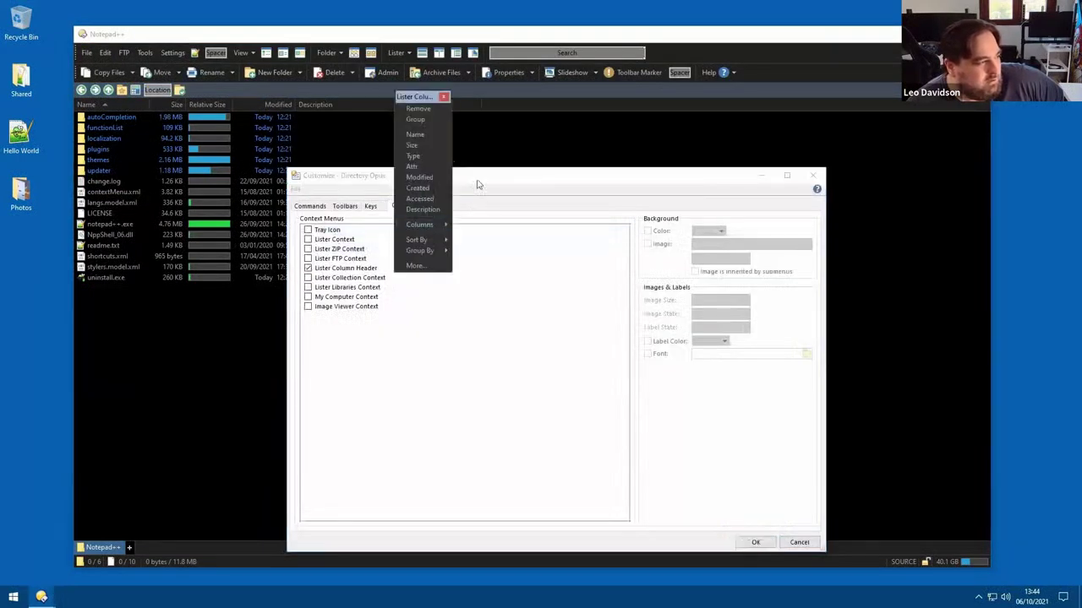
{"action": "right_click", "coordinate": [420, 167]}
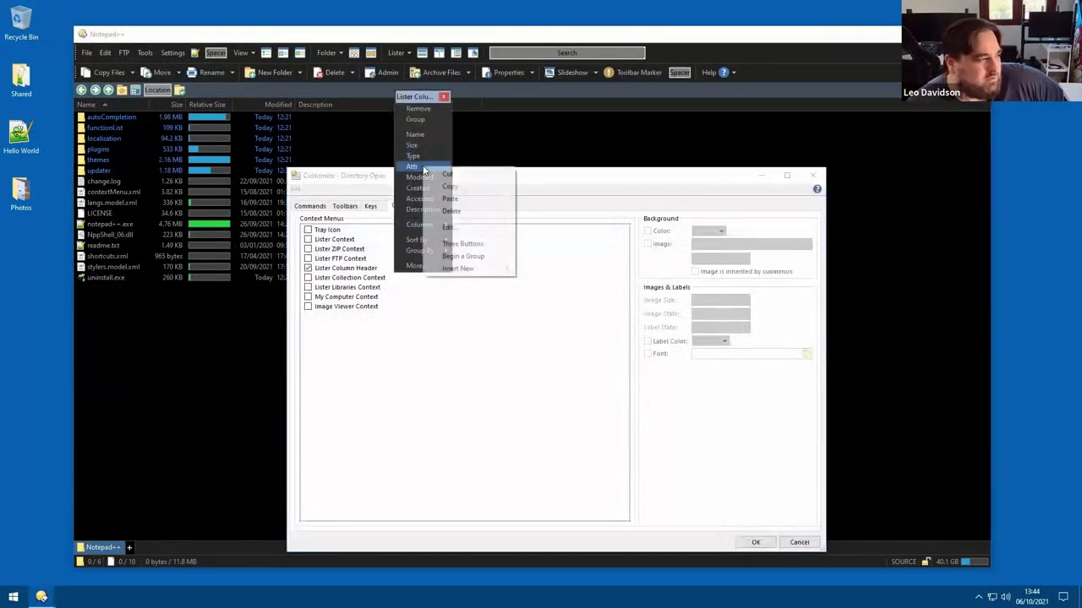
{"action": "left_click", "coordinate": [455, 212]}
{"action": "right_click", "coordinate": [420, 199]}
{"action": "left_click", "coordinate": [456, 245]}
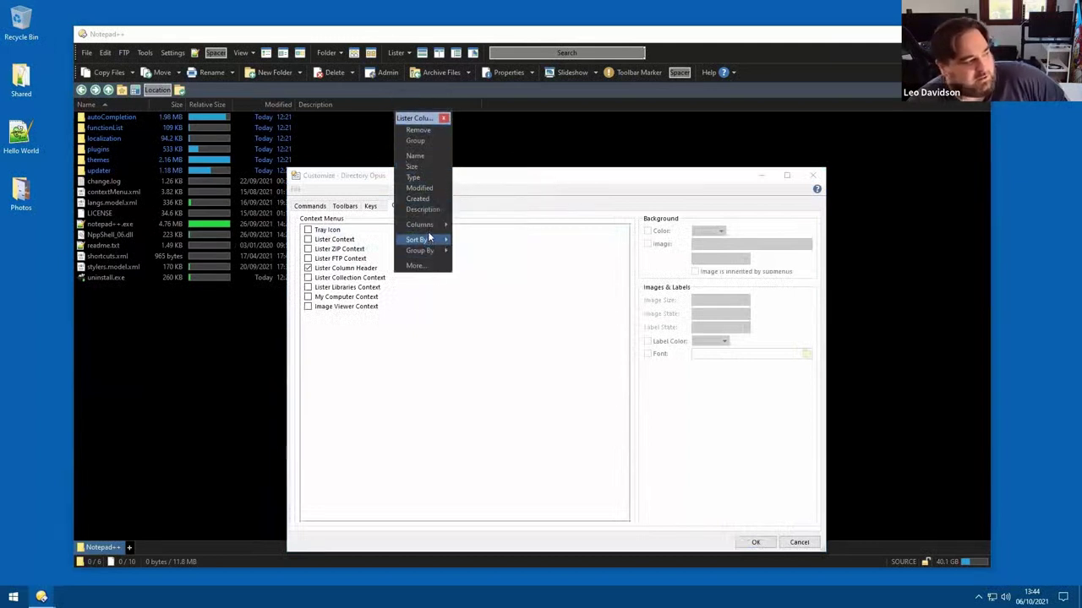
{"action": "left_click", "coordinate": [769, 544]}
- Check the edited context menu on the Modified column header, including its Columns submenu categories, and close it
{"action": "right_click", "coordinate": [273, 104]}
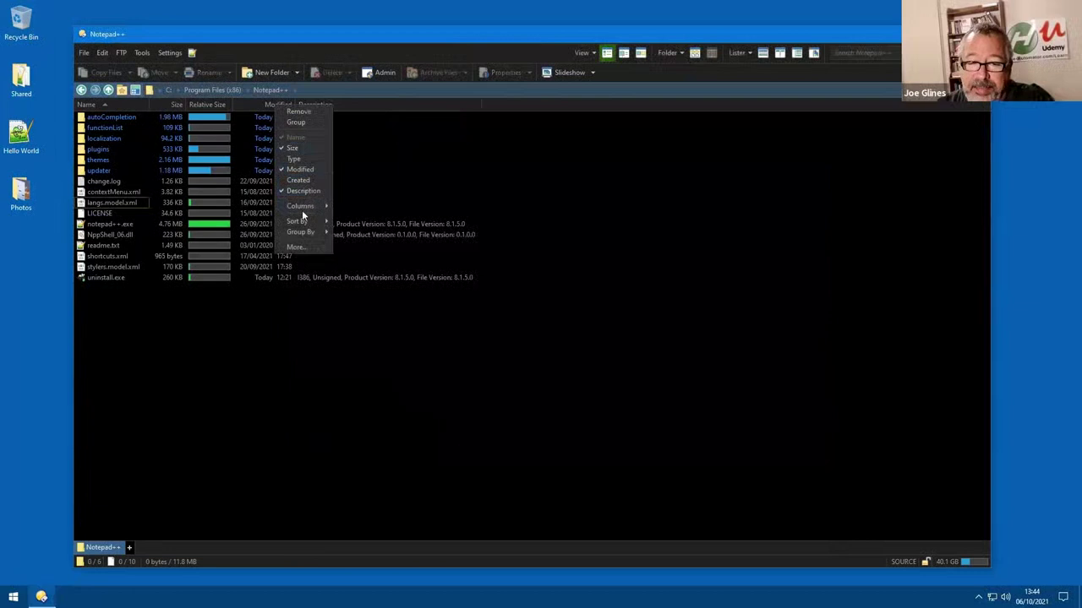
{"action": "mouse_move", "coordinate": [302, 210]}
{"action": "mouse_move", "coordinate": [363, 209]}
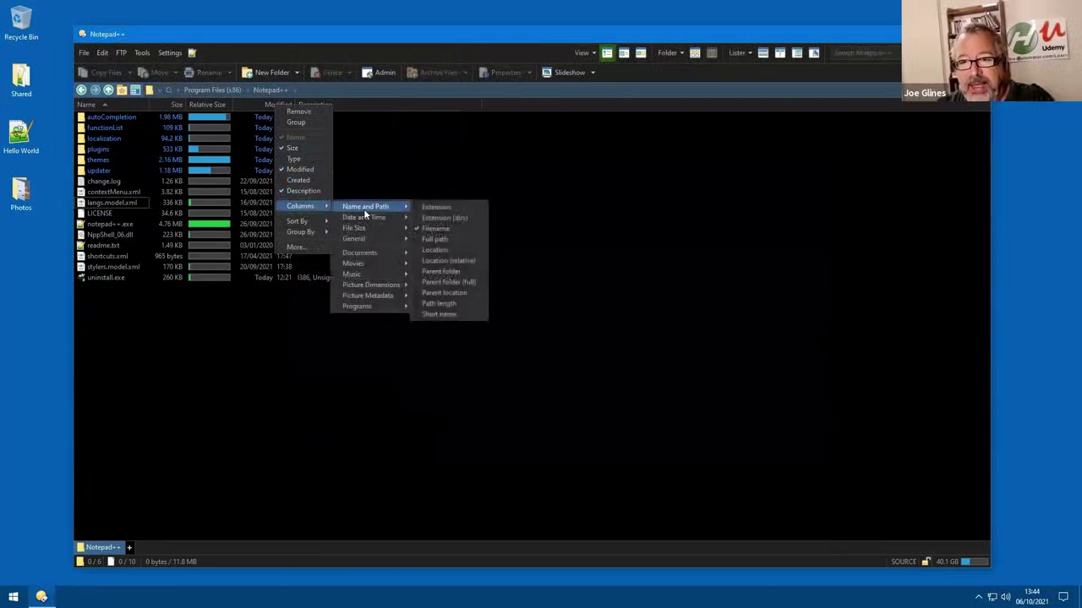
{"action": "mouse_move", "coordinate": [377, 240]}
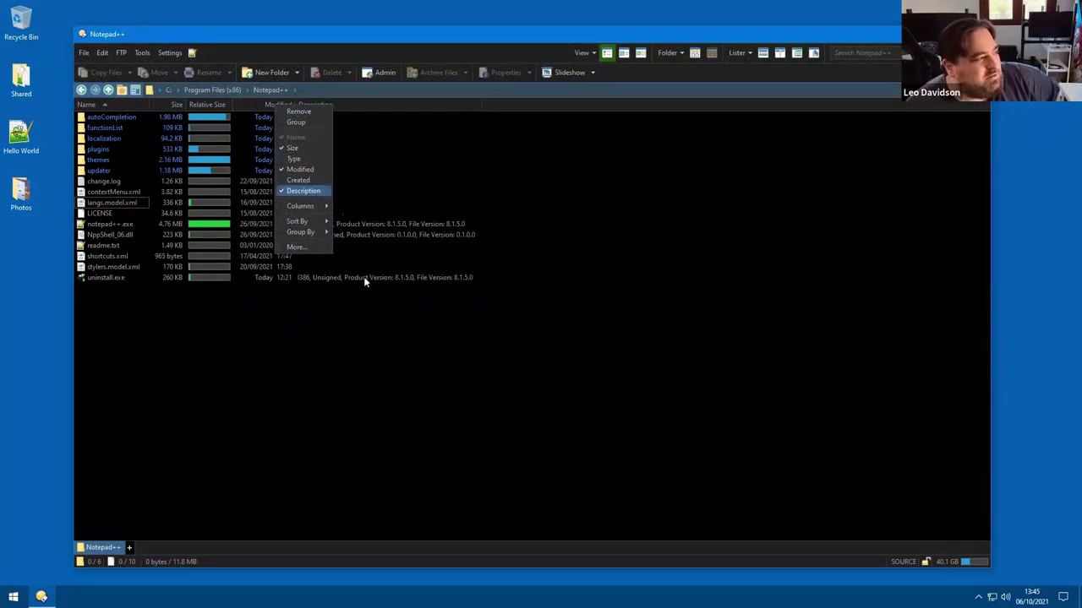
{"action": "left_click", "coordinate": [412, 288]}
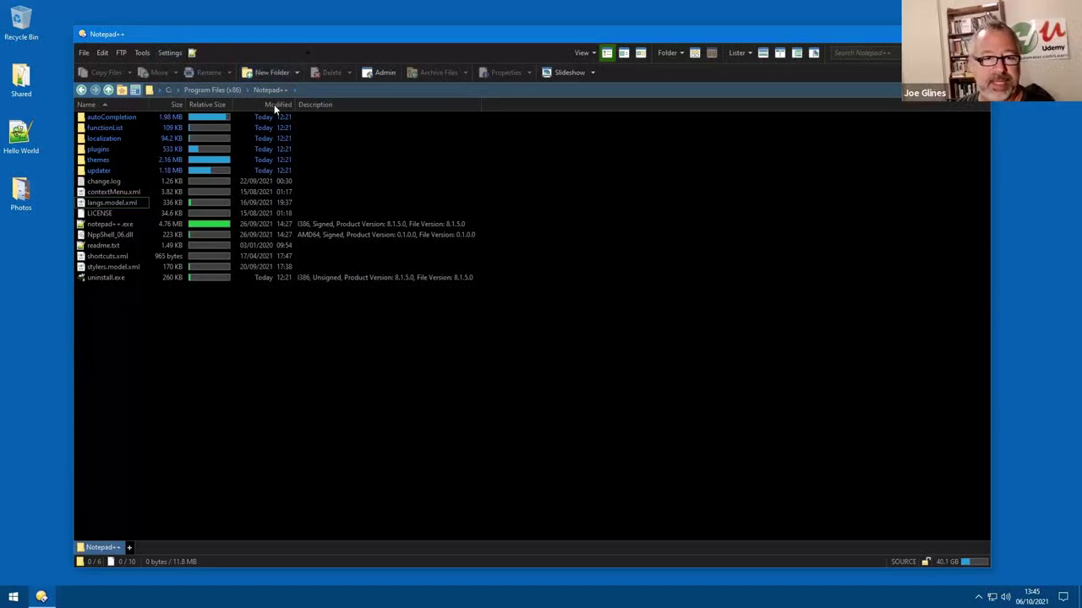
- Set the Tools menu's Convert Images entry to a red first color and white second color, and check it in the menu
{"action": "left_click", "coordinate": [170, 52]}
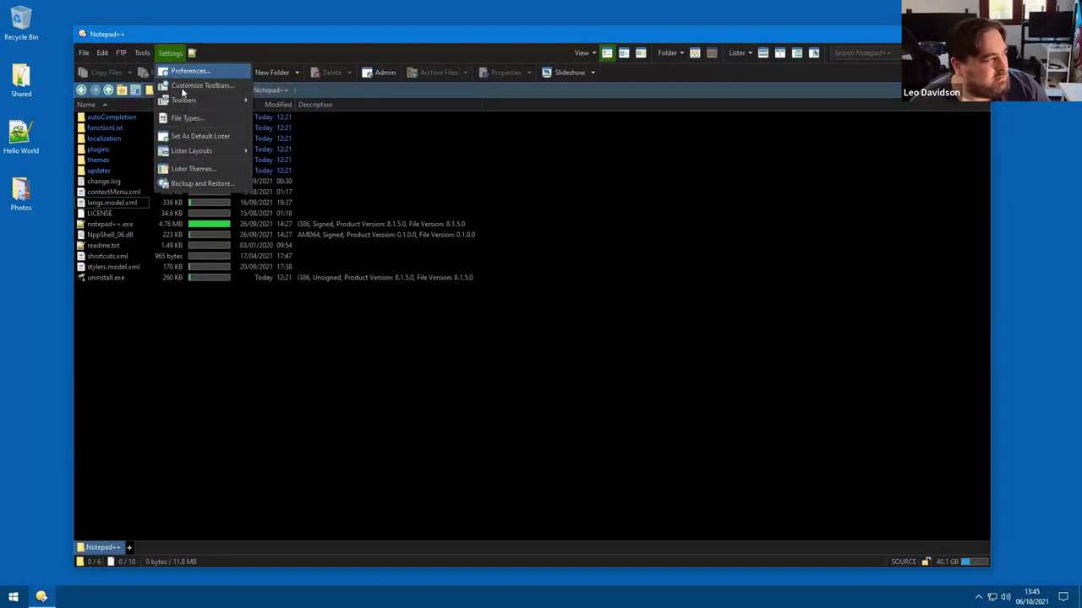
{"action": "left_click", "coordinate": [142, 53]}
{"action": "left_click", "coordinate": [142, 52]}
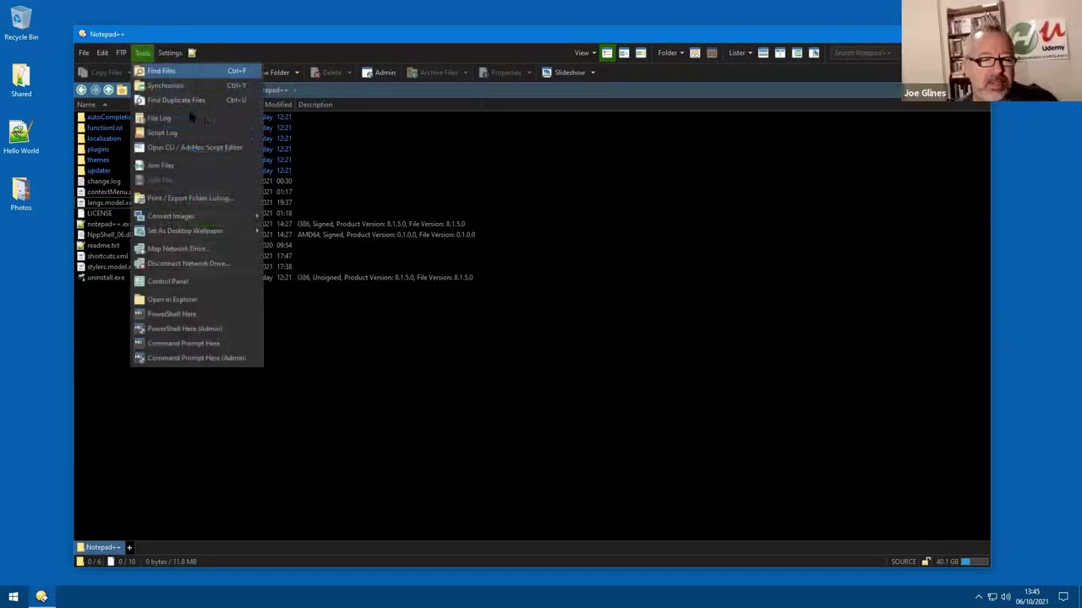
{"action": "mouse_move", "coordinate": [197, 212]}
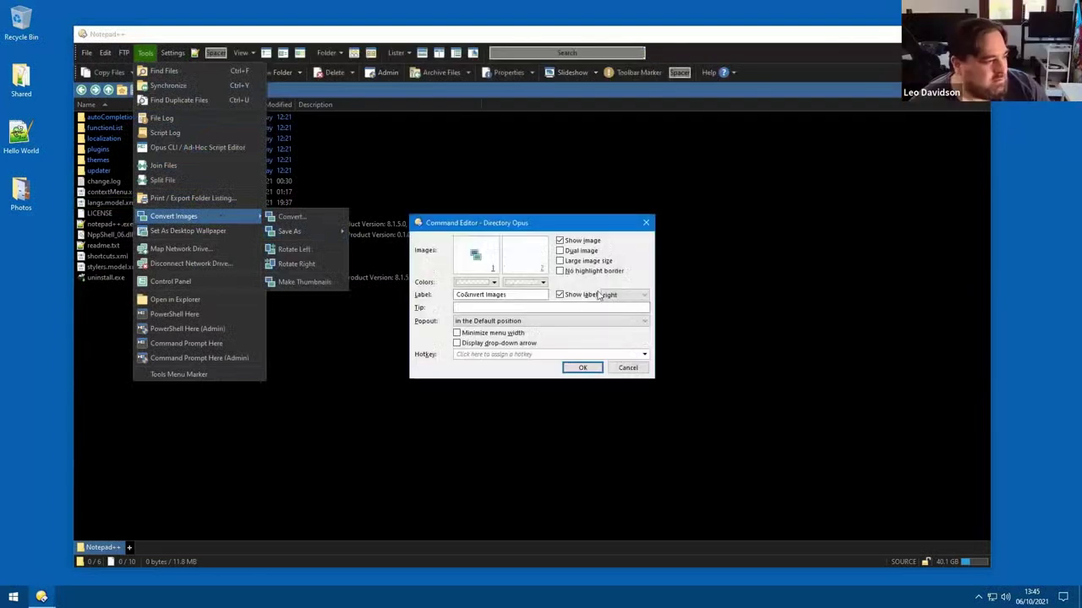
{"action": "left_click", "coordinate": [495, 282]}
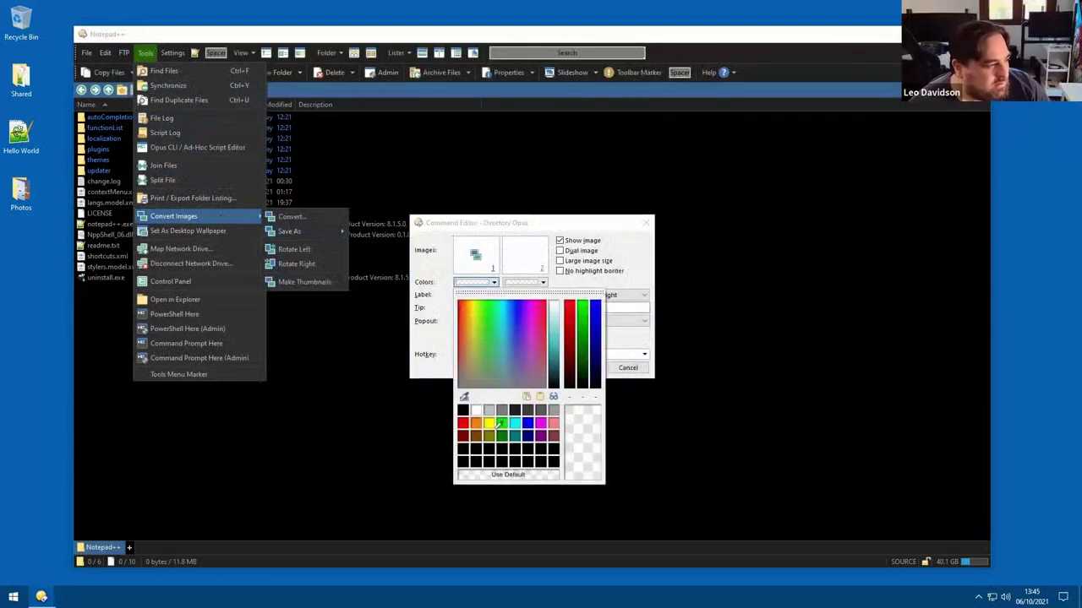
{"action": "left_click", "coordinate": [541, 283]}
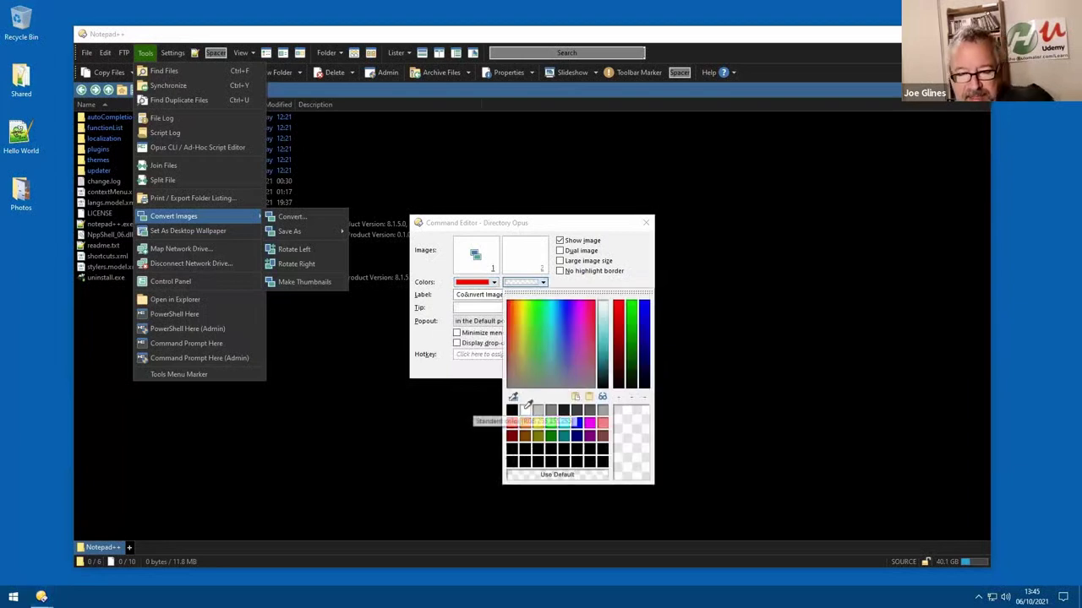
{"action": "left_click", "coordinate": [525, 411]}
{"action": "left_click", "coordinate": [588, 371]}
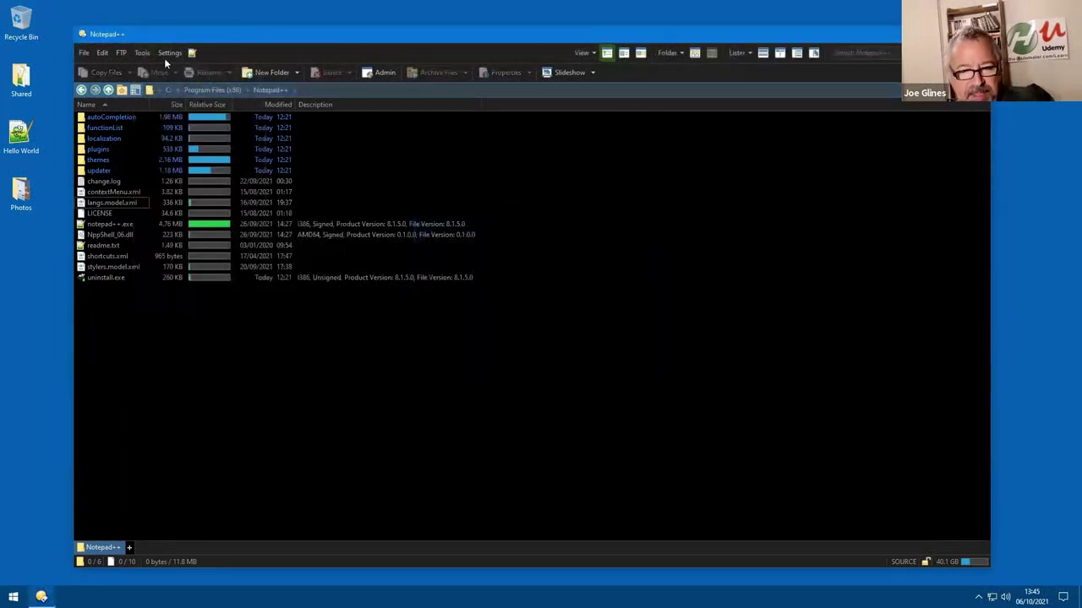
{"action": "left_click", "coordinate": [141, 53]}
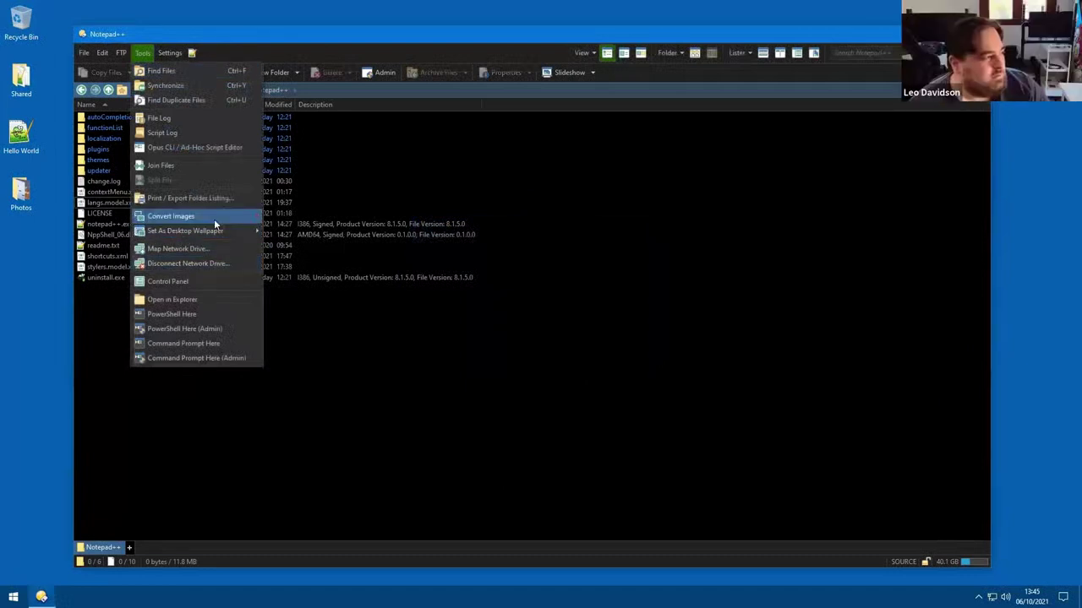
{"action": "mouse_move", "coordinate": [214, 218]}
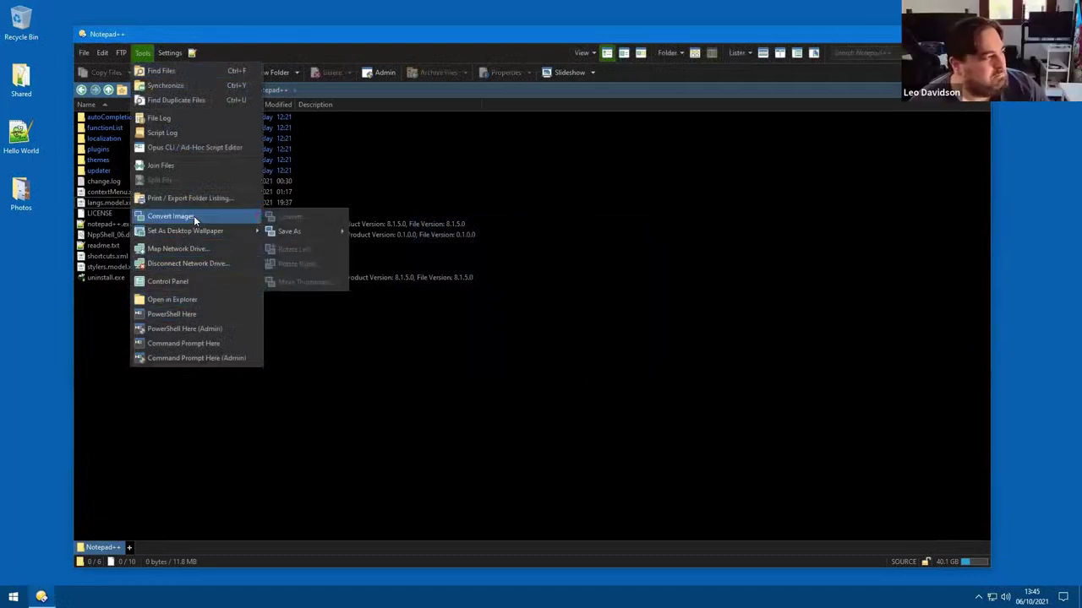
- Factory reset the menu toolbar to its defaults and check the Convert Images entry in the Tools menu
{"action": "left_click", "coordinate": [634, 159]}
{"action": "right_click", "coordinate": [384, 53]}
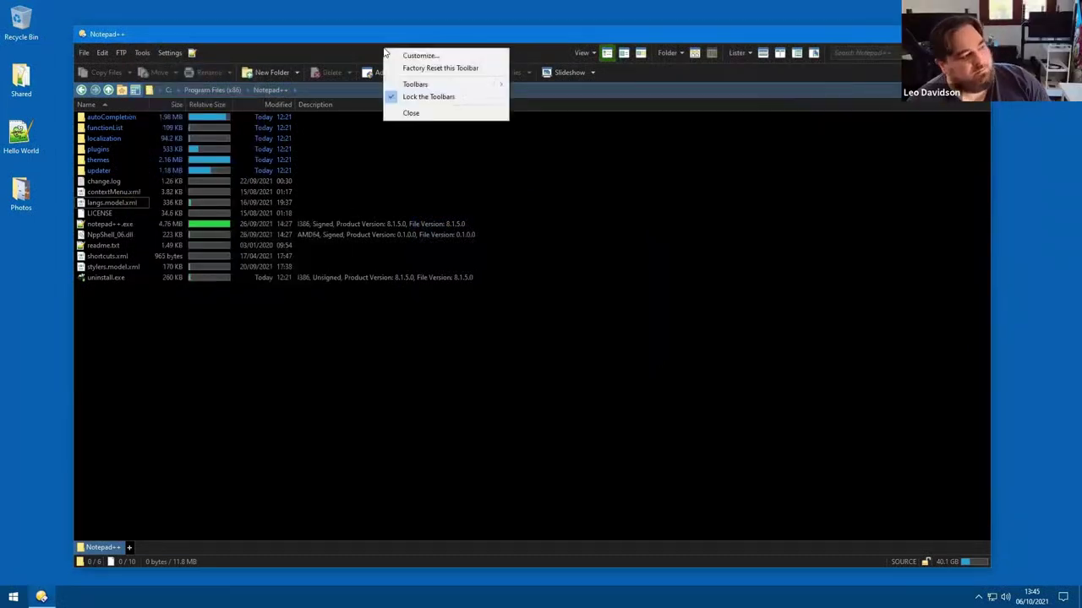
{"action": "left_click", "coordinate": [433, 69]}
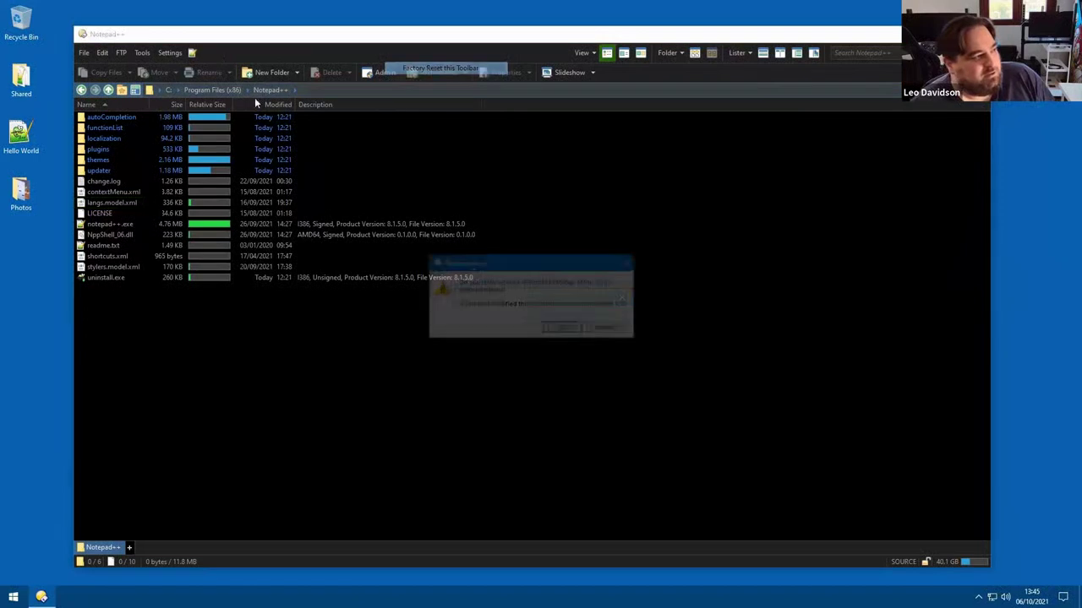
{"action": "left_click", "coordinate": [557, 329]}
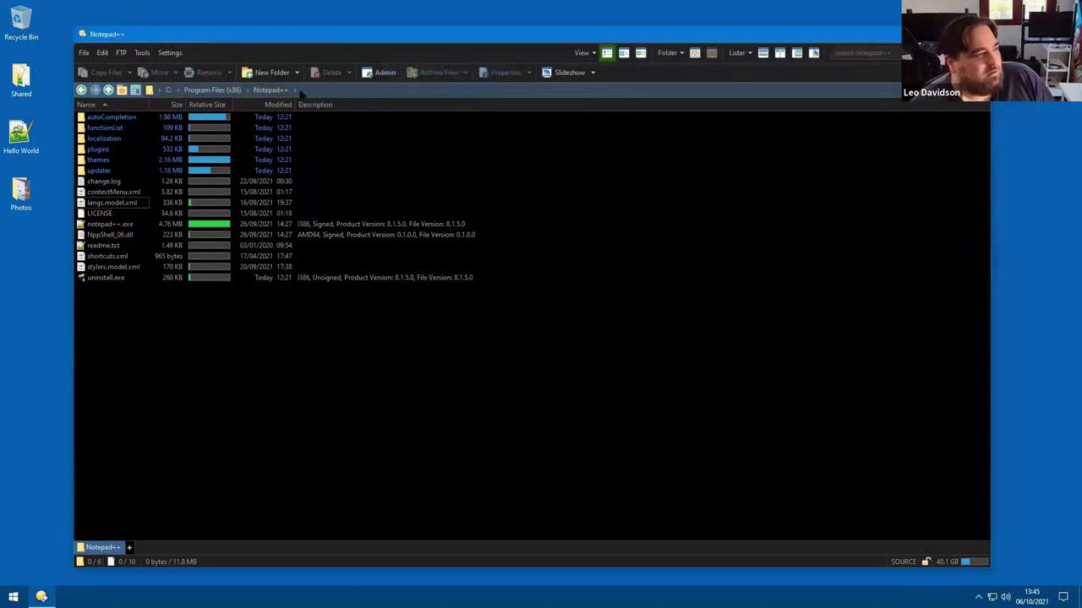
{"action": "left_click", "coordinate": [142, 53]}
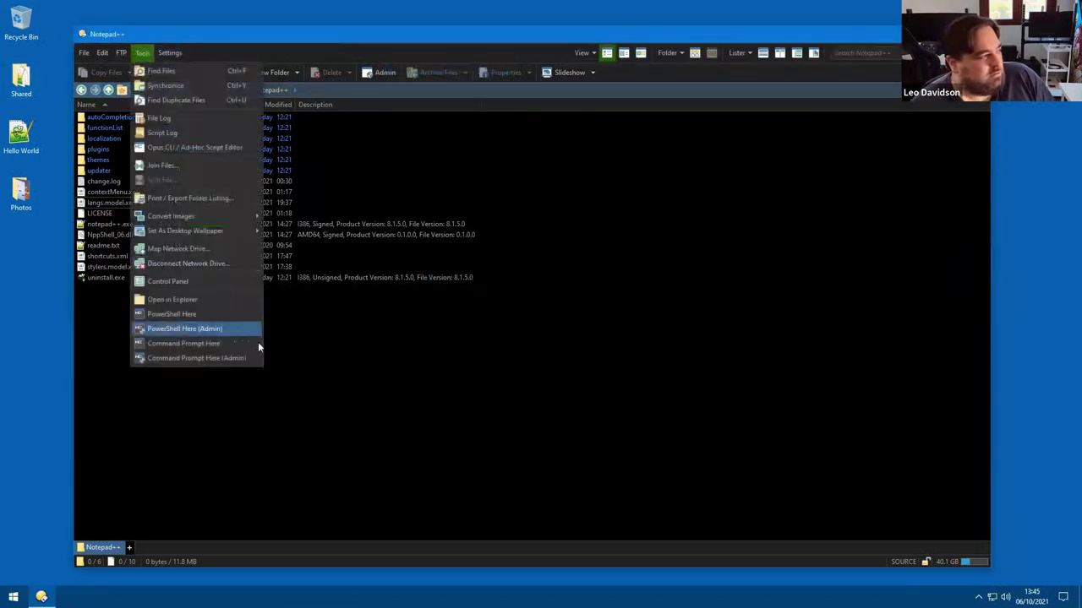
{"action": "left_click", "coordinate": [562, 207]}
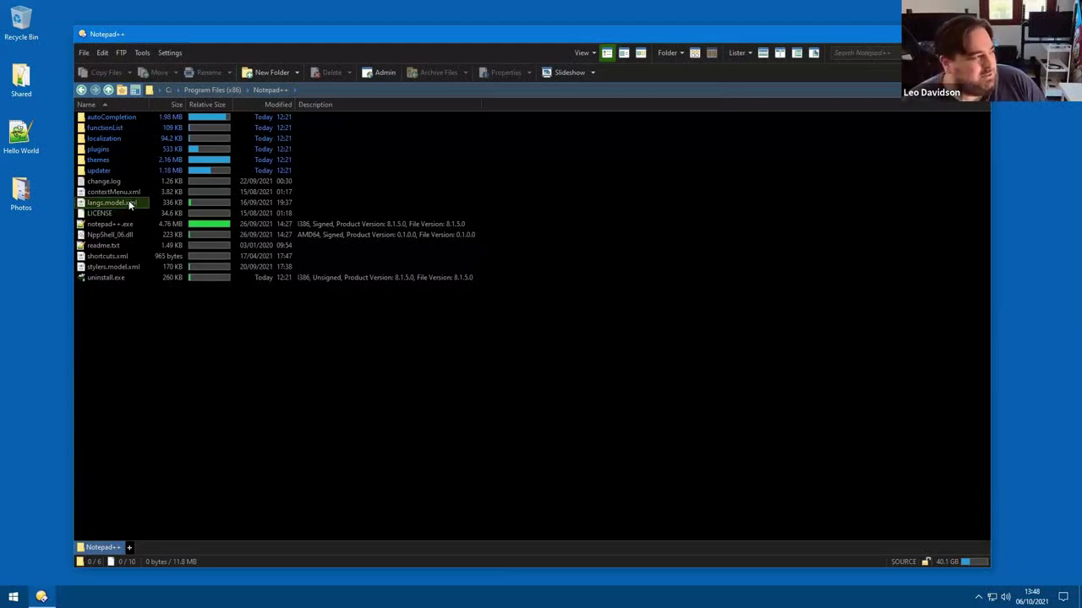
- View the Rename dialog for the files from change.log to NppShell_06.dll, cancel it, and view the toolbar's rename presets
{"action": "left_click_drag", "start_coordinate": [156, 201], "coordinate": [92, 179]}
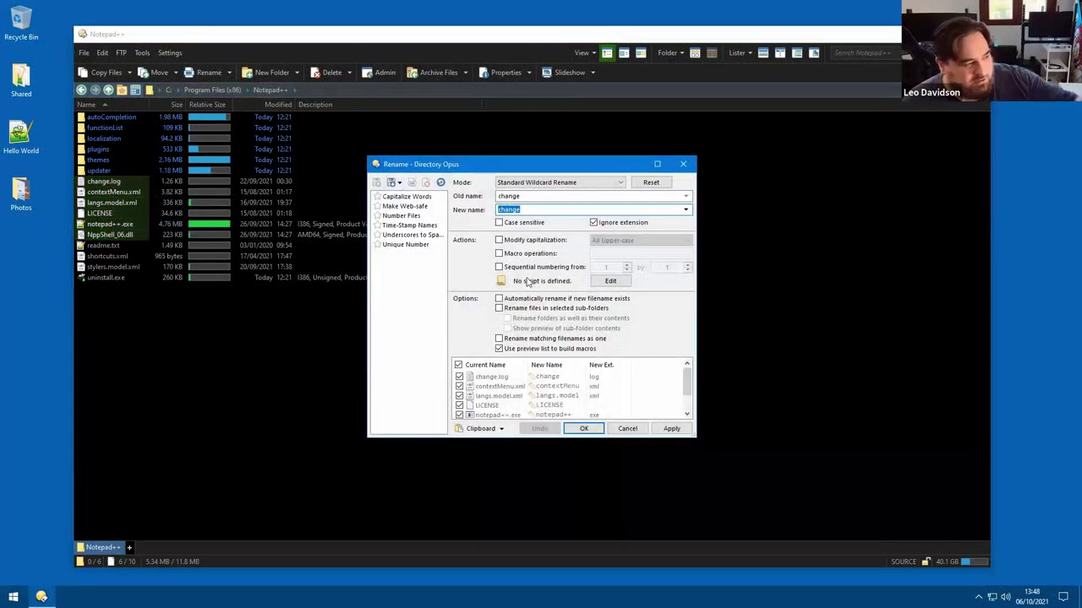
{"action": "left_click", "coordinate": [628, 428]}
{"action": "left_click", "coordinate": [228, 73]}
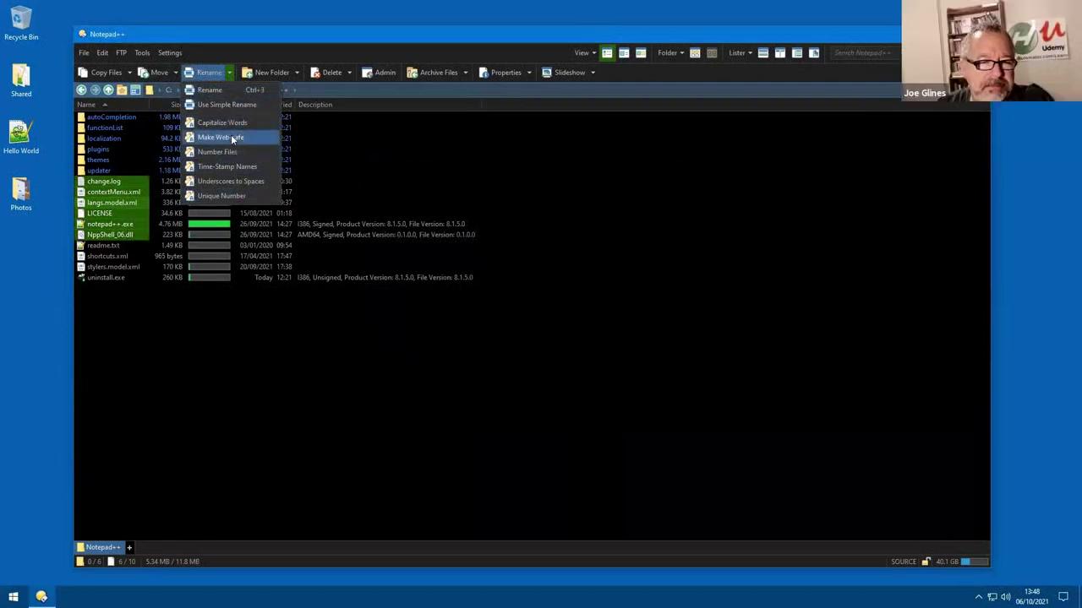
{"action": "left_click", "coordinate": [230, 74]}
{"action": "left_click", "coordinate": [230, 74]}
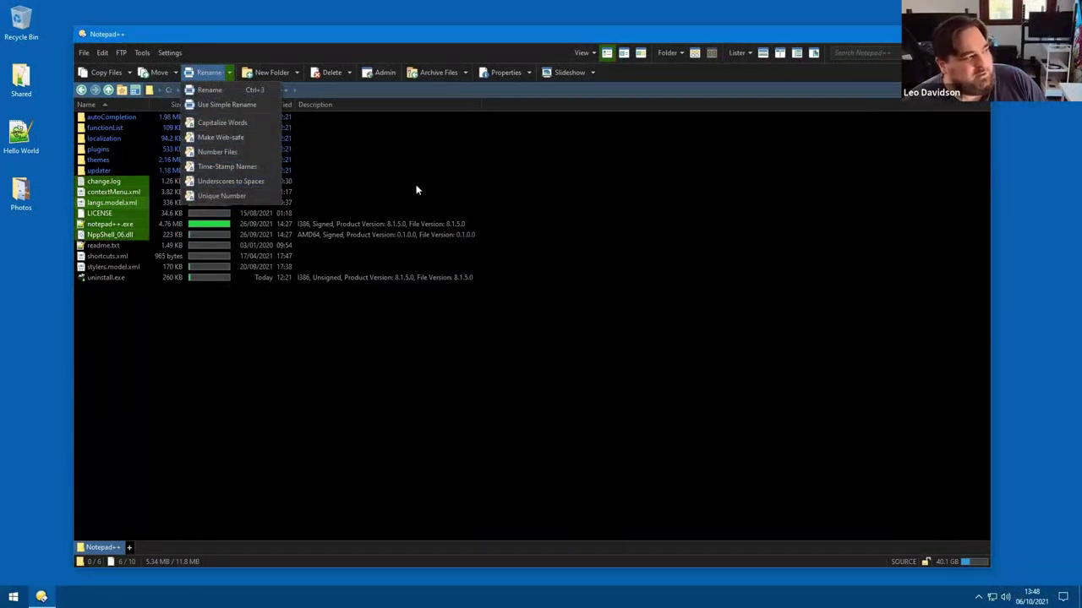
{"action": "left_click", "coordinate": [605, 178]}
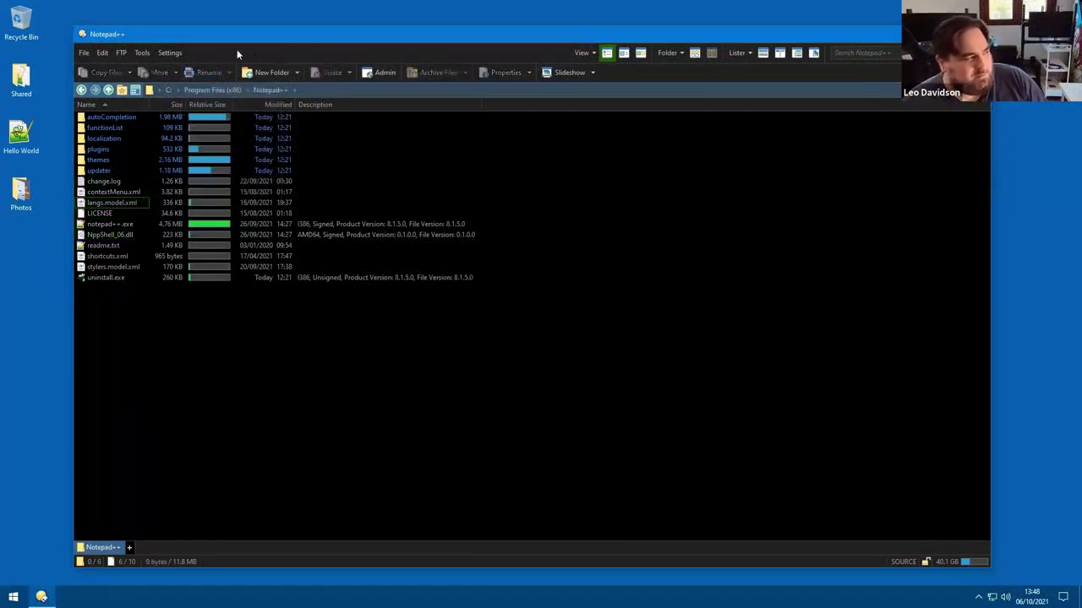
- Select the files from change.log to LICENSE and examine the rename presets available for them, such as Number Files
{"action": "left_click_drag", "start_coordinate": [177, 216], "coordinate": [146, 179]}
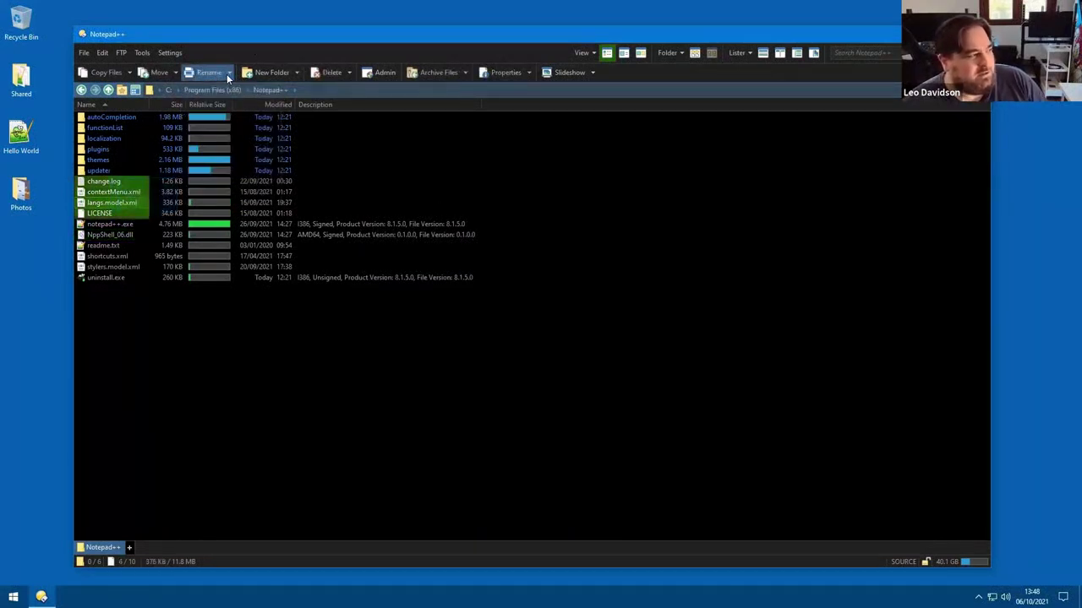
{"action": "left_click", "coordinate": [228, 74]}
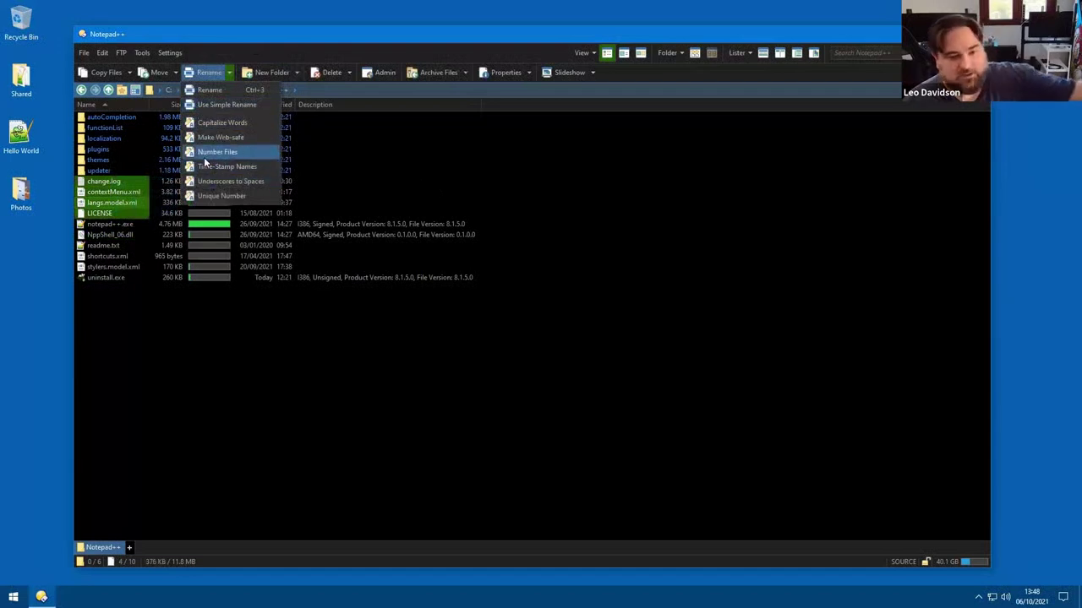
{"action": "left_click", "coordinate": [545, 207]}
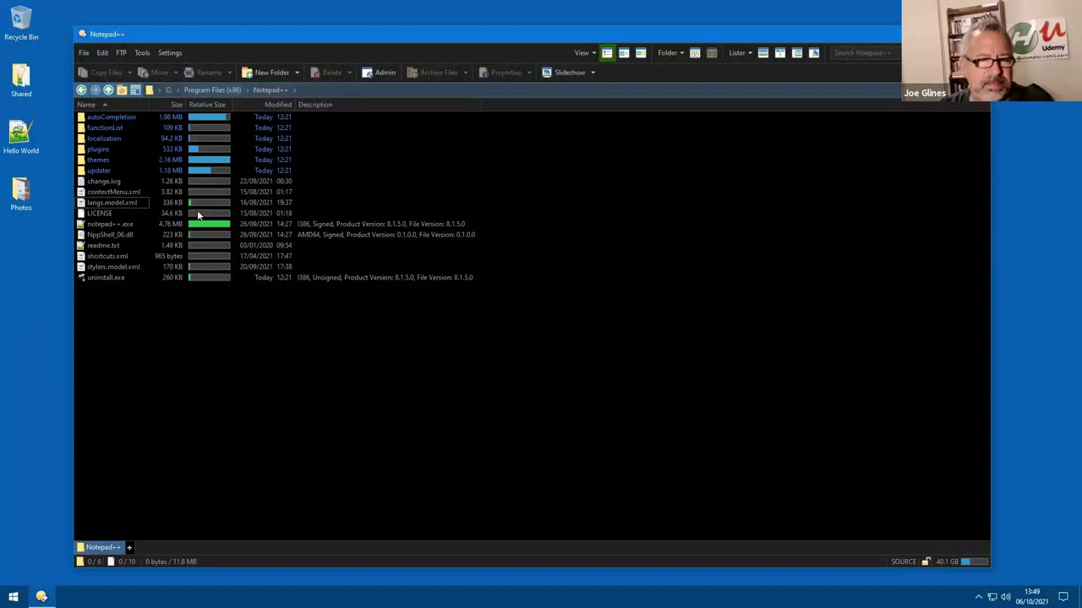
{"action": "left_click", "coordinate": [229, 73]}
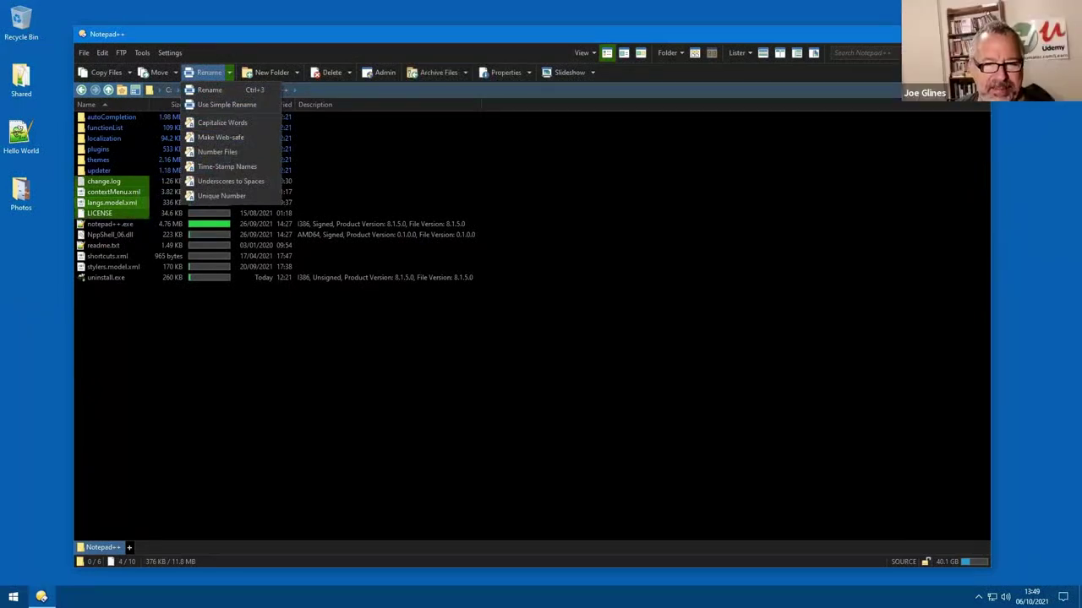
{"action": "left_click", "coordinate": [579, 226]}
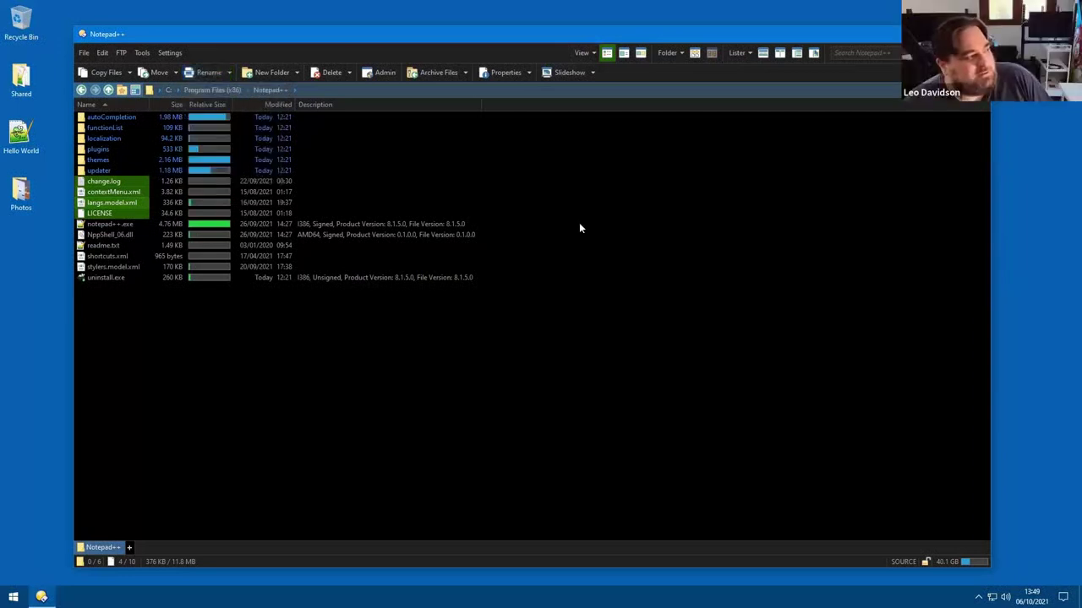
{"action": "left_click", "coordinate": [579, 227]}
{"action": "left_click_drag", "start_coordinate": [226, 227], "coordinate": [127, 127]}
{"action": "left_click_drag", "start_coordinate": [207, 299], "coordinate": [78, 105]}
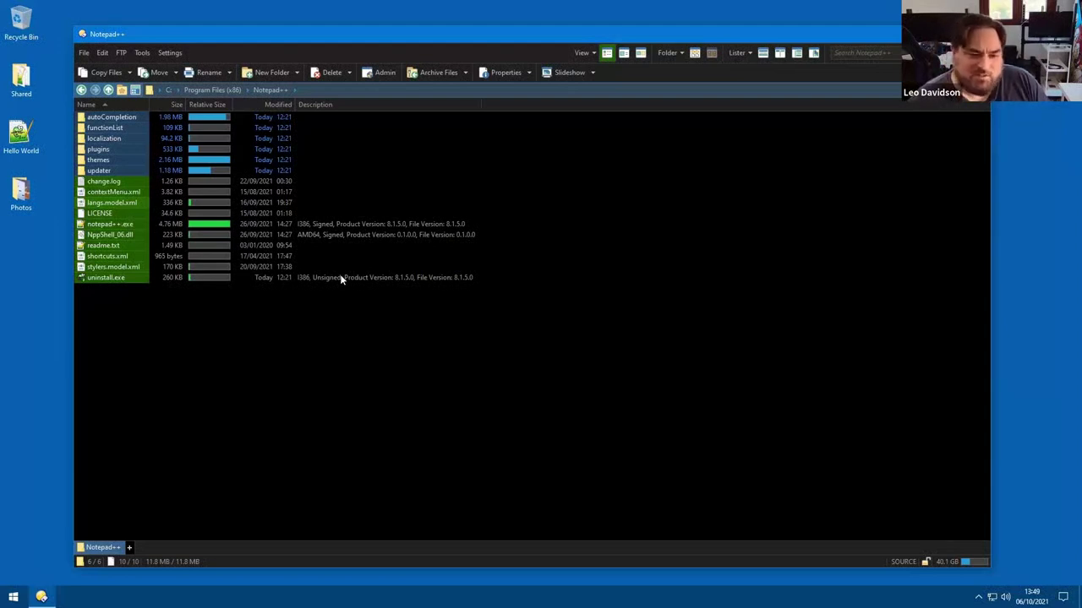
{"action": "left_click_drag", "start_coordinate": [381, 327], "coordinate": [72, 80]}
{"action": "left_click", "coordinate": [545, 321]}
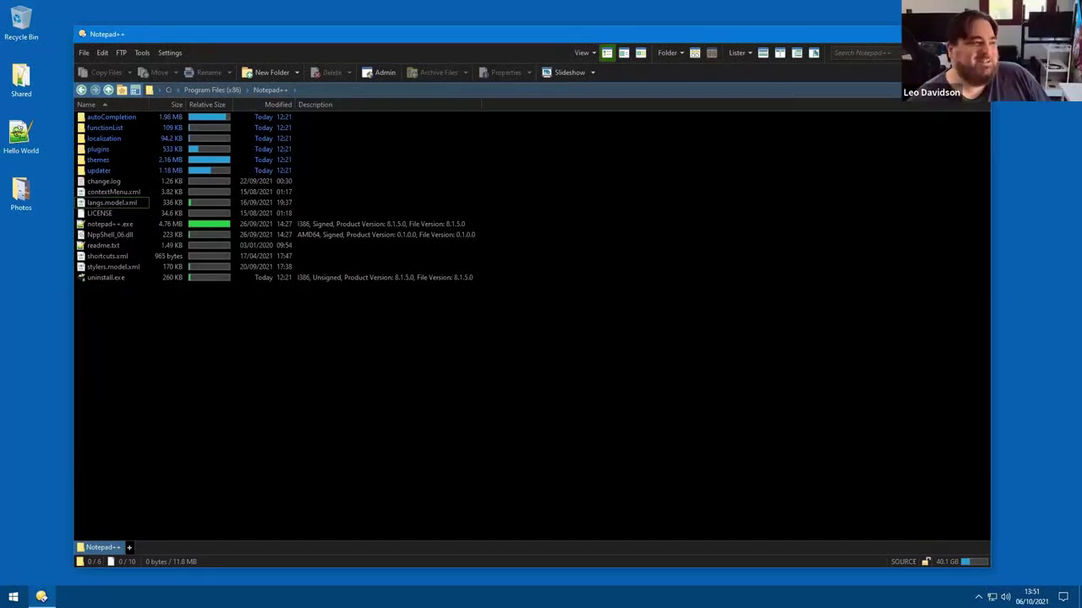
- Open the Backup and Restore wizard, review its configuration backup options, and cancel it
{"action": "left_click", "coordinate": [165, 53]}
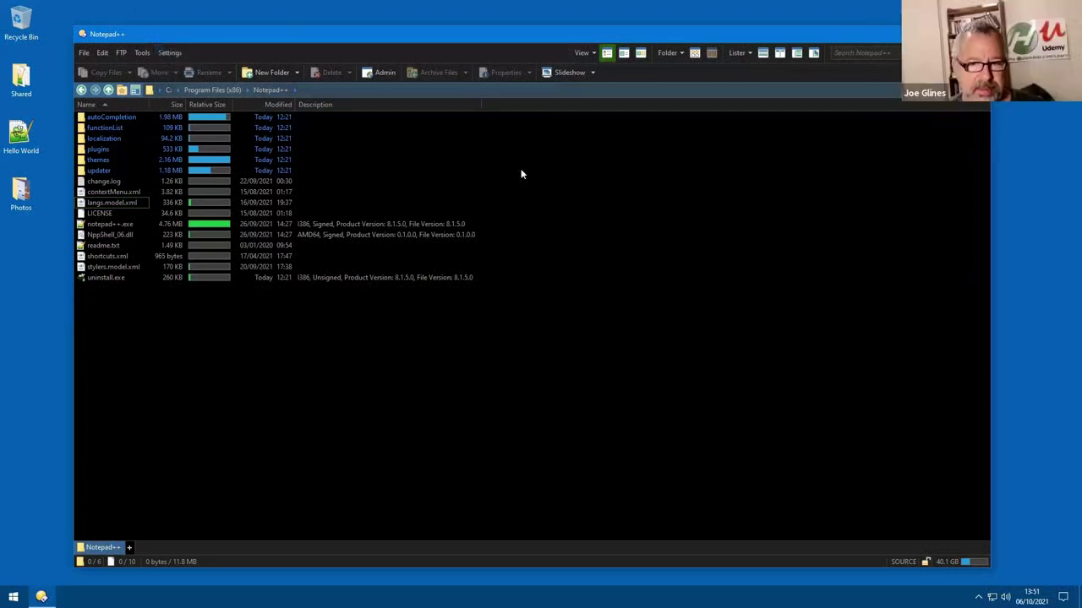
{"action": "left_click", "coordinate": [169, 52]}
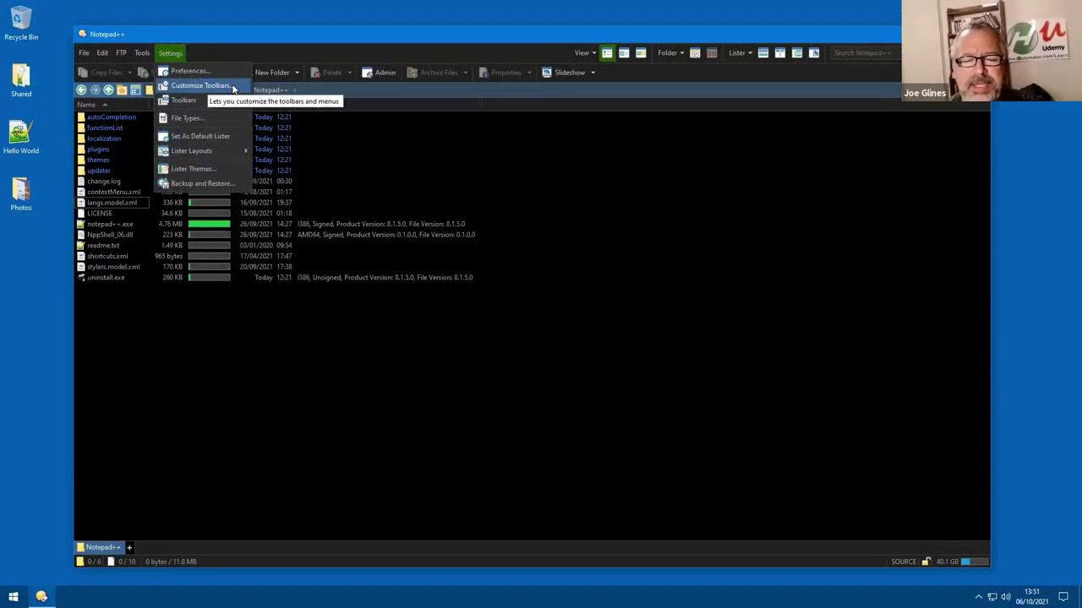
{"action": "left_click", "coordinate": [503, 160]}
{"action": "left_click", "coordinate": [177, 49]}
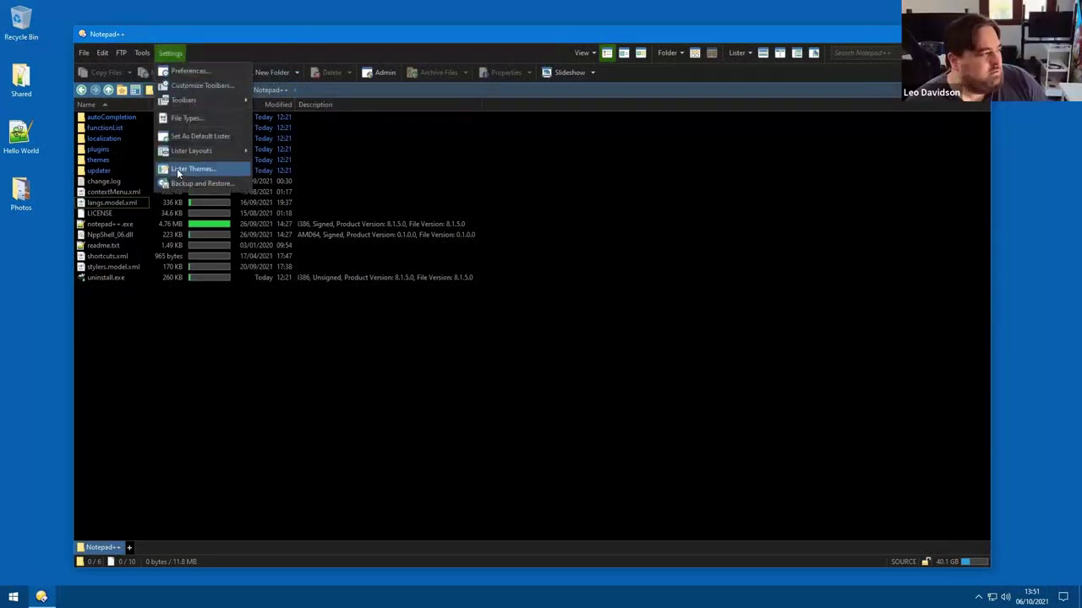
{"action": "left_click", "coordinate": [190, 183]}
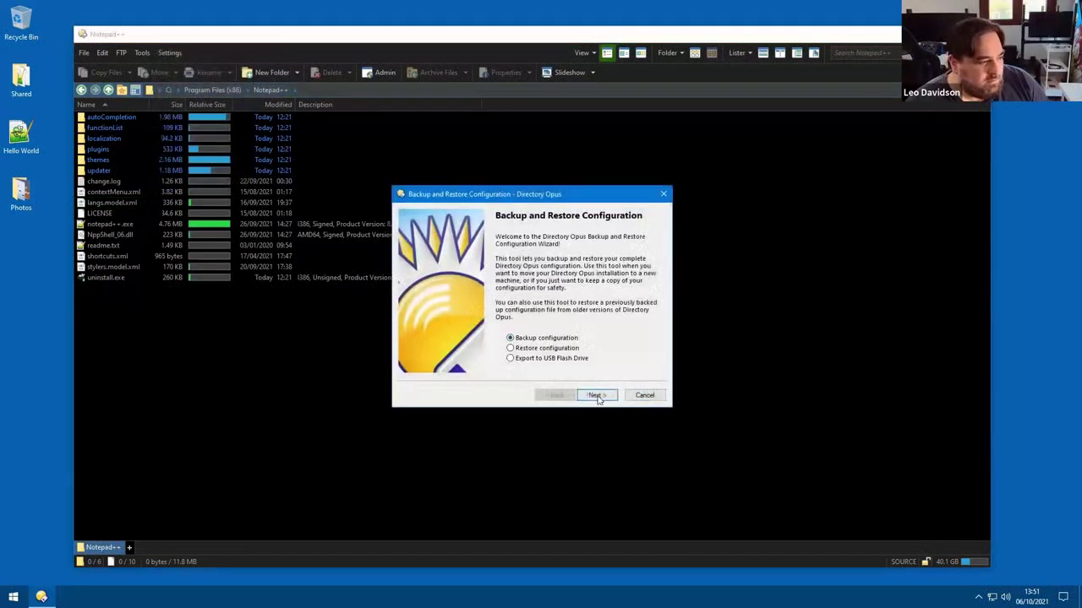
{"action": "left_click", "coordinate": [596, 397]}
{"action": "left_click", "coordinate": [596, 397]}
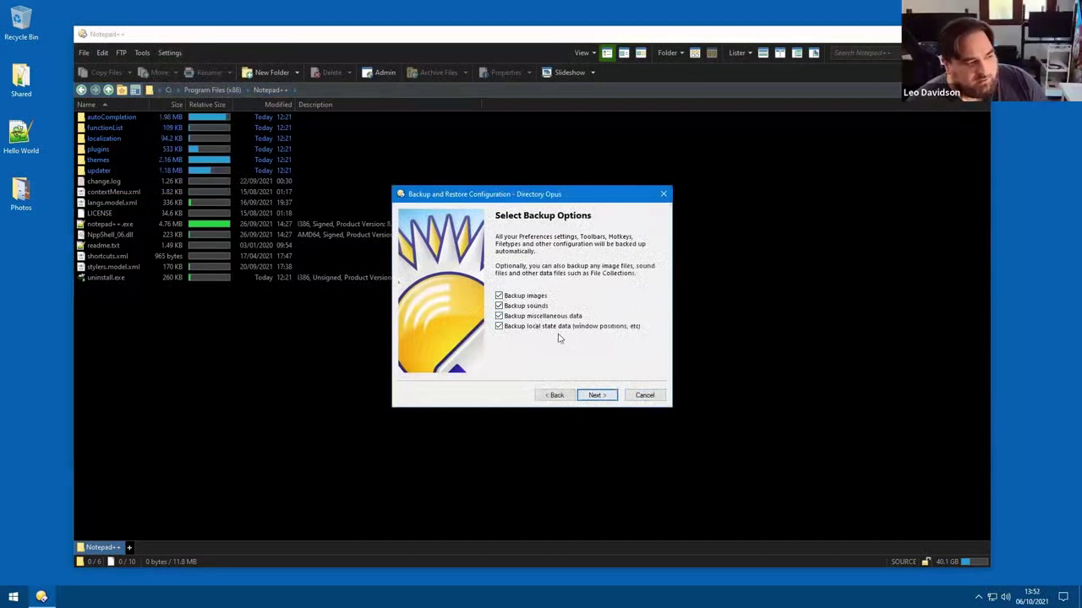
{"action": "left_click", "coordinate": [647, 395]}
- Go to the Buttons folder inside the /dopusdata configuration folder
{"action": "type", "text": "/dopusdata"}
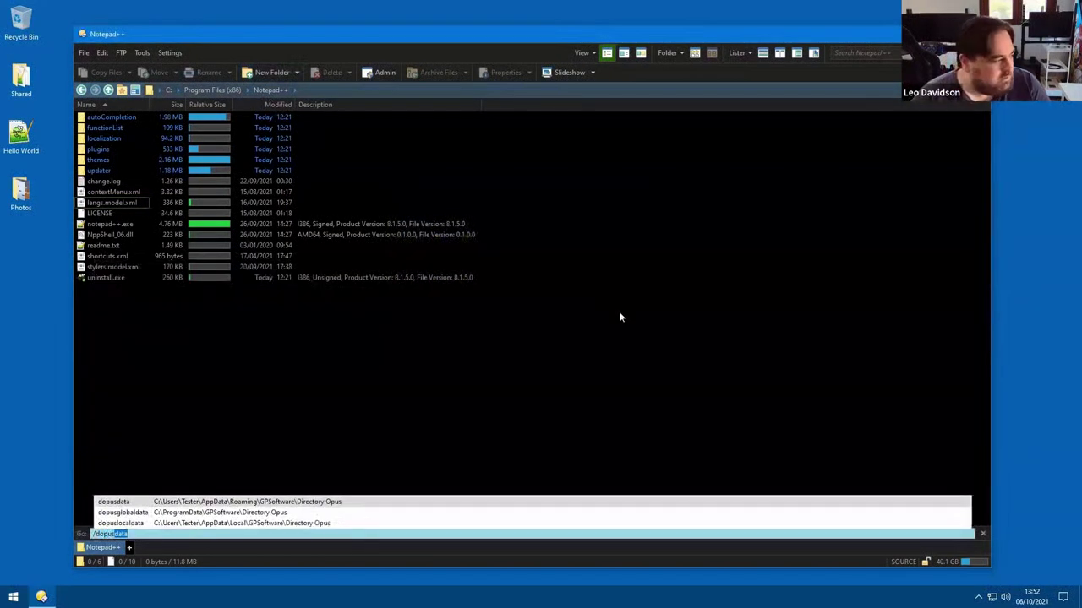
{"action": "key", "text": "Return"}
{"action": "key", "text": "Return"}
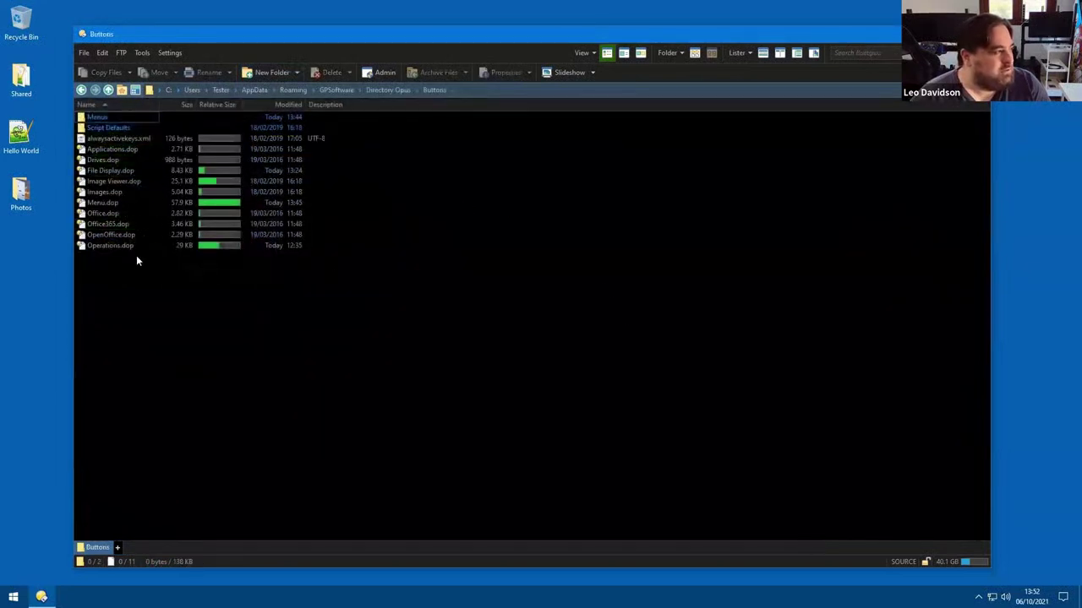
- Preview the XML of Applications.dop in the viewer pane, highlight the Calculator button's cd instruction, and close the preview
{"action": "left_click", "coordinate": [116, 149]}
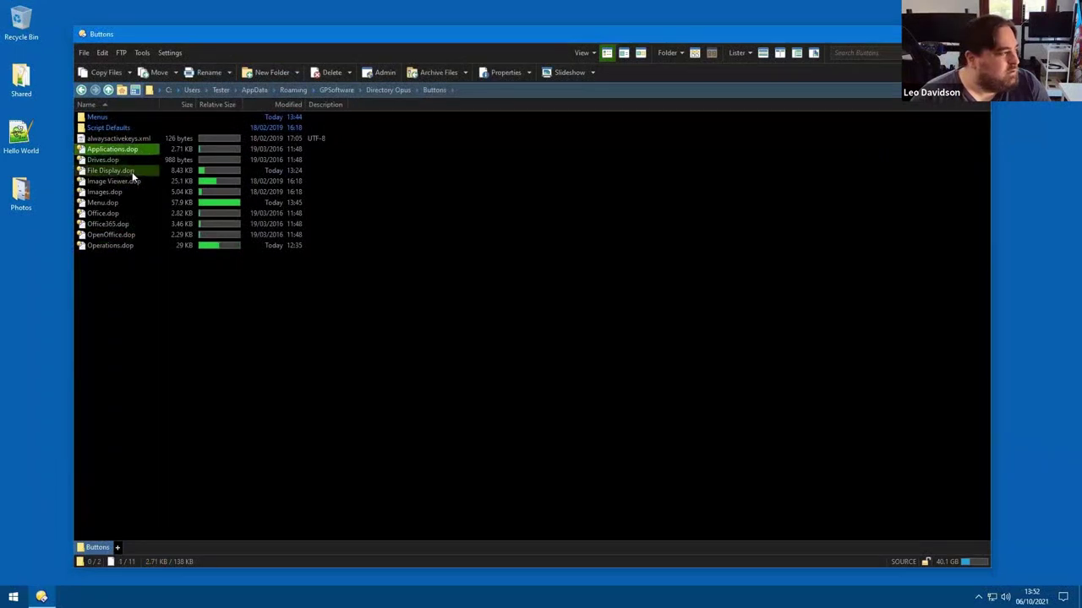
{"action": "left_click", "coordinate": [814, 53]}
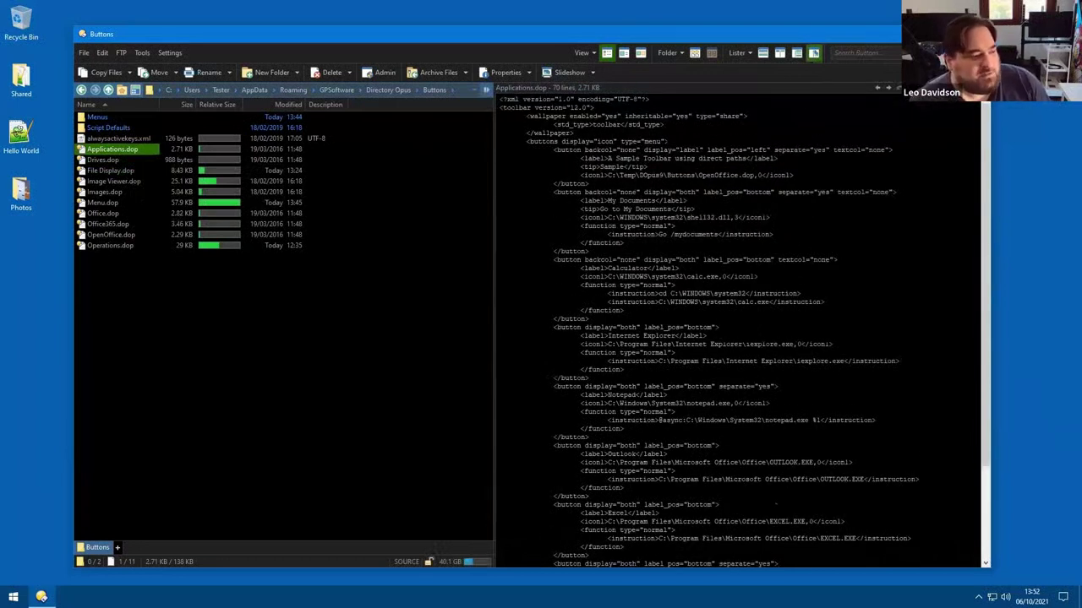
{"action": "scroll", "coordinate": [740, 329], "scroll_direction": "down", "scroll_amount": 5}
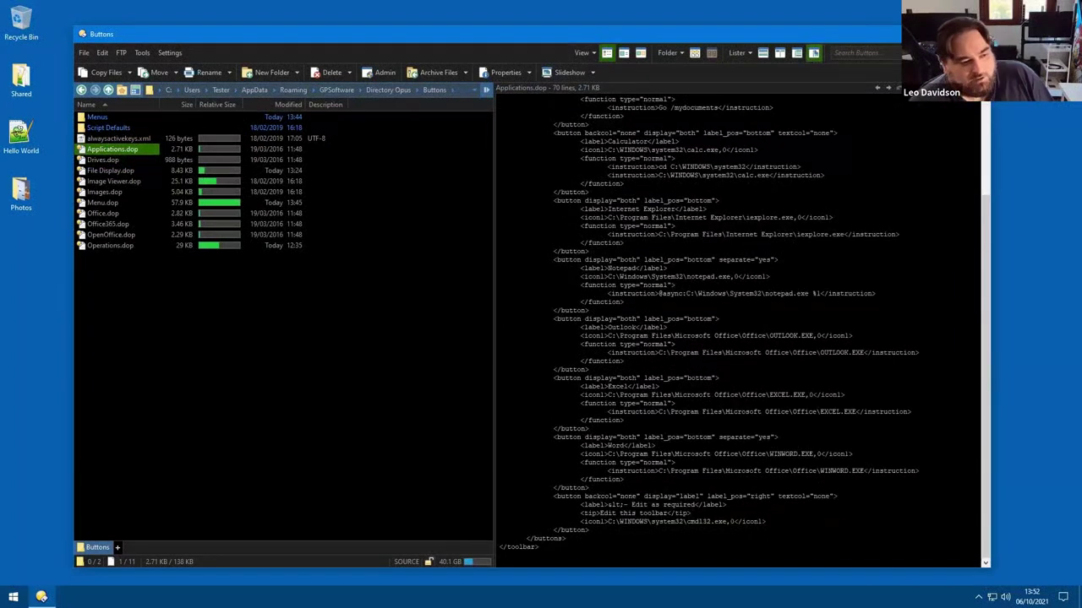
{"action": "scroll", "coordinate": [739, 330], "scroll_direction": "up", "scroll_amount": 5}
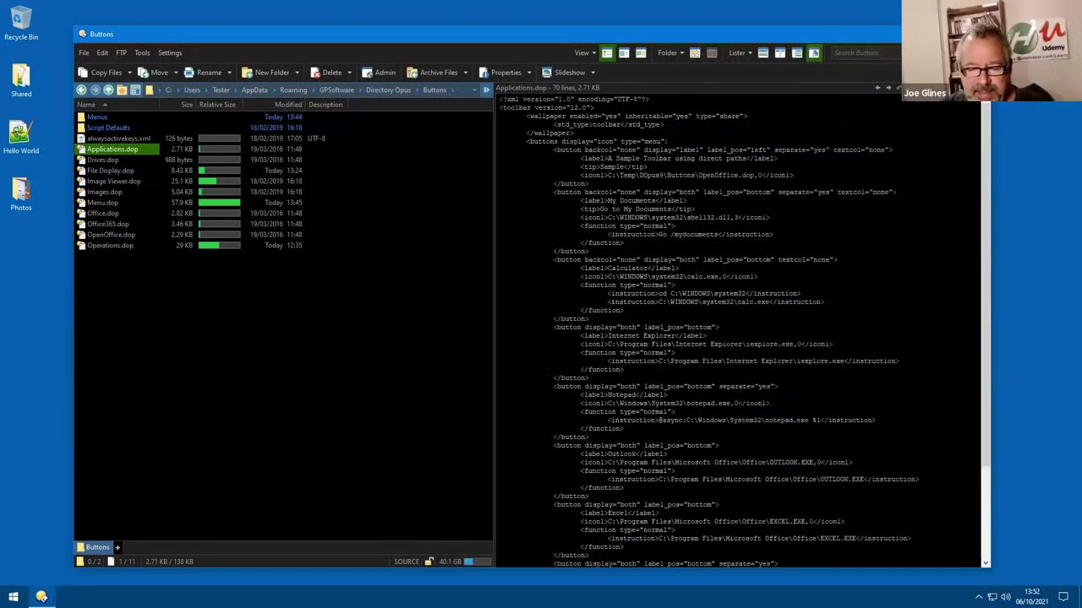
{"action": "left_click_drag", "start_coordinate": [658, 293], "coordinate": [745, 293]}
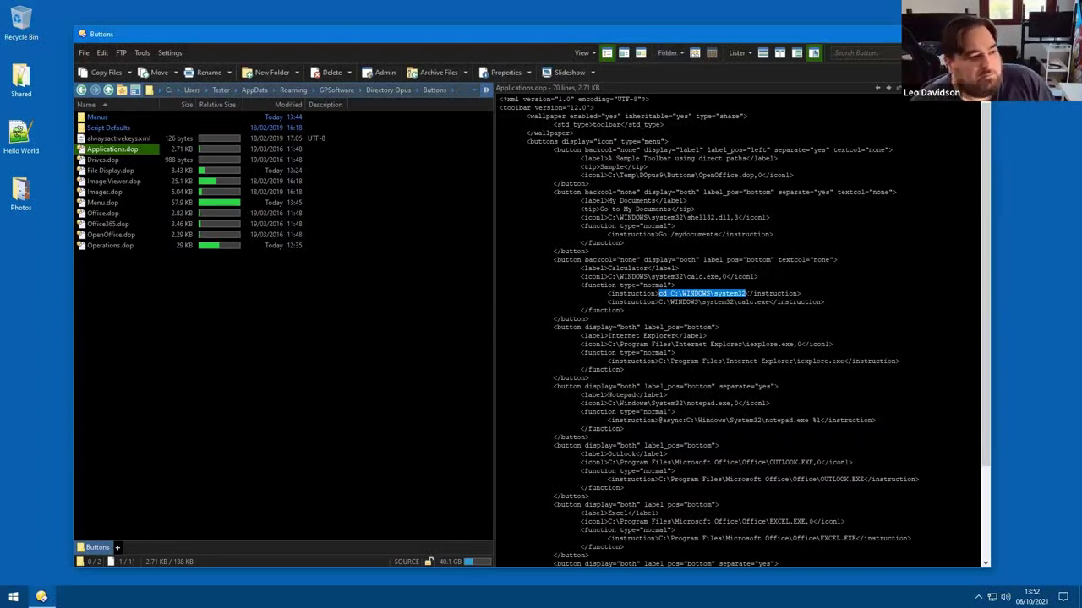
{"action": "left_click", "coordinate": [606, 227]}
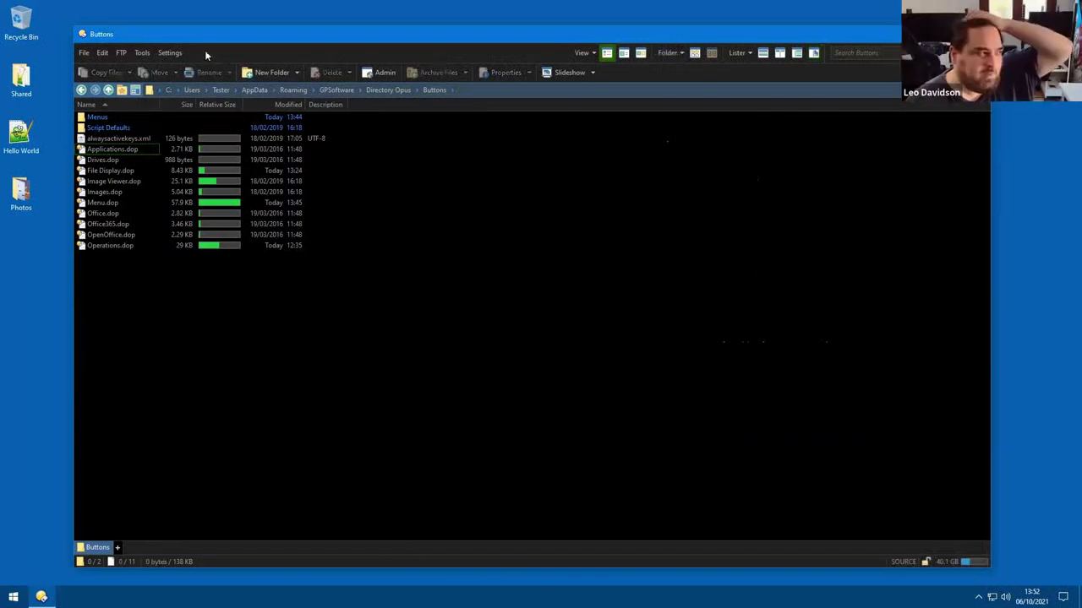
- Look up the system-wide Win + Shift + E hotkey in the toolbar customization's key list and close the dialog
{"action": "left_click", "coordinate": [175, 56]}
{"action": "left_click", "coordinate": [190, 87]}
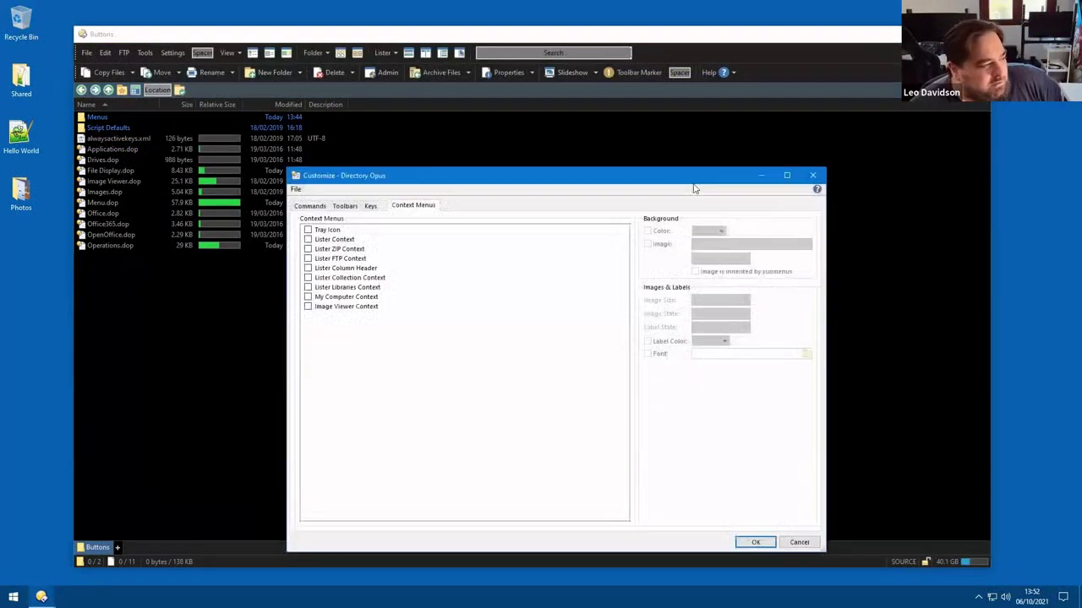
{"action": "left_click", "coordinate": [372, 207]}
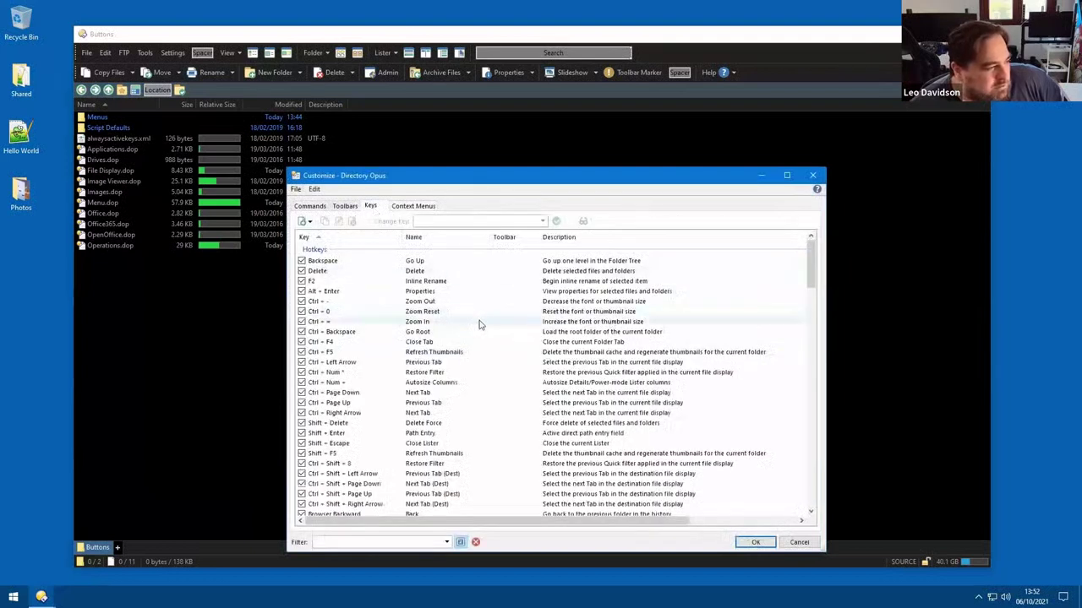
{"action": "scroll", "coordinate": [487, 321], "scroll_direction": "down", "scroll_amount": 5}
{"action": "scroll", "coordinate": [487, 321], "scroll_direction": "down", "scroll_amount": 4}
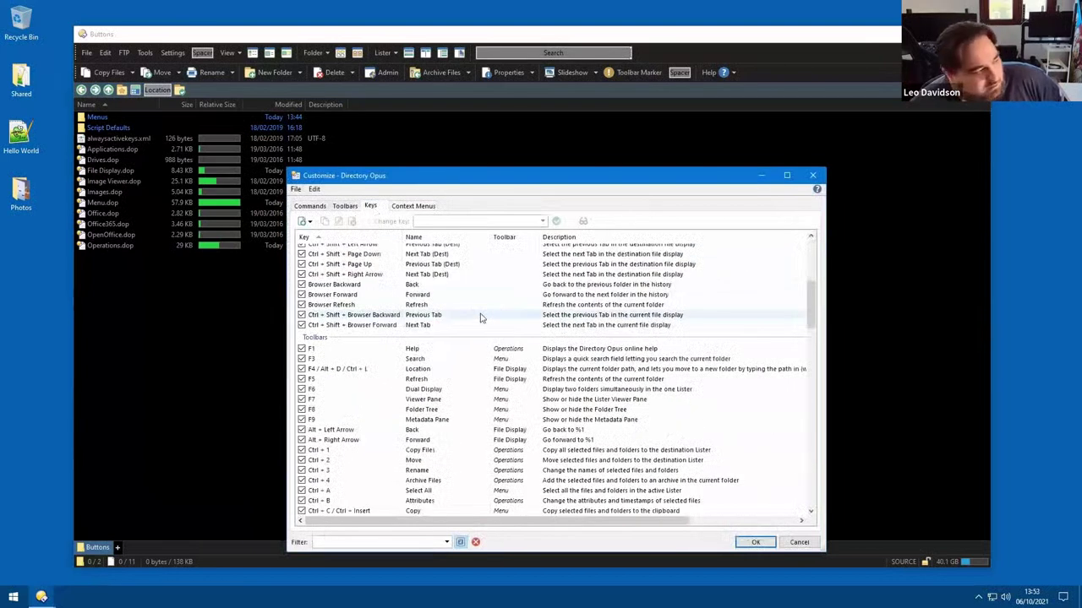
{"action": "scroll", "coordinate": [488, 321], "scroll_direction": "down", "scroll_amount": 20}
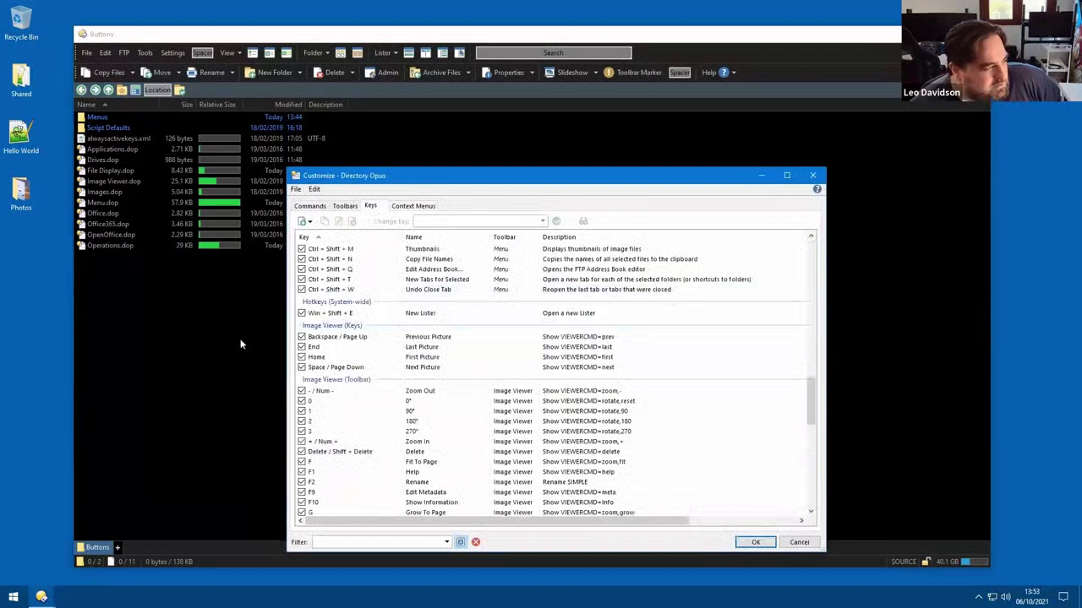
{"action": "left_click", "coordinate": [348, 314]}
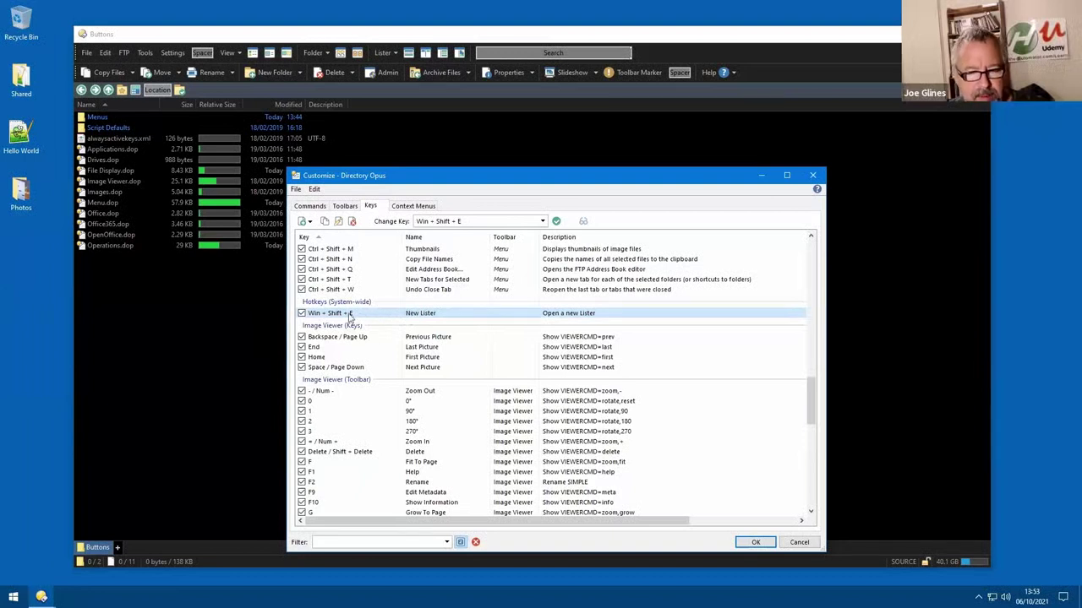
{"action": "left_click", "coordinate": [812, 174]}
- Show the desktop and open the Hello World text file from it
{"action": "key", "text": "super+d"}
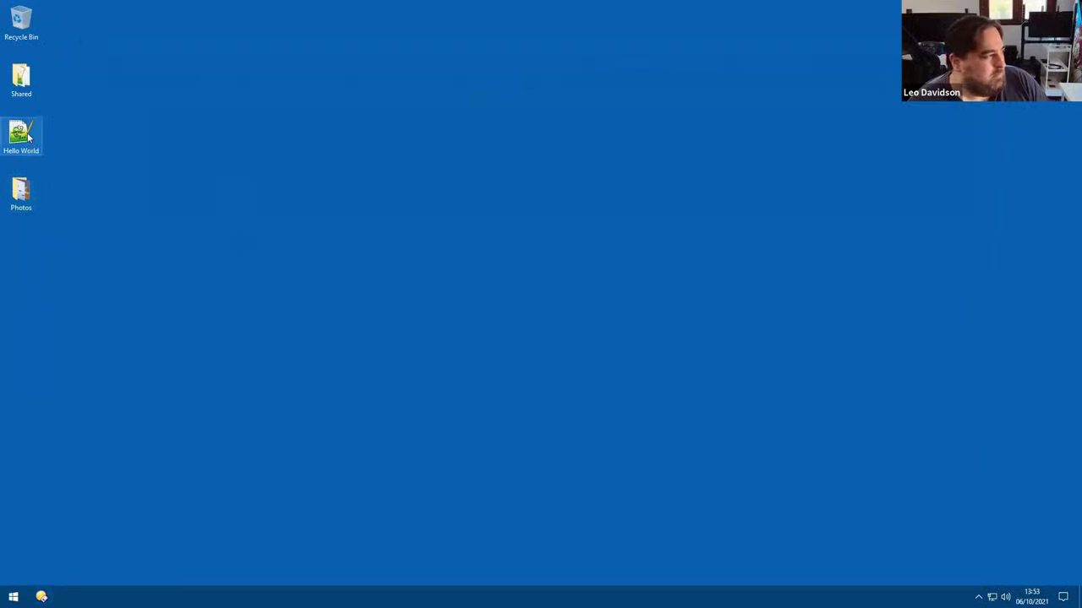
{"action": "left_click", "coordinate": [31, 133]}
{"action": "double_click", "coordinate": [31, 134]}
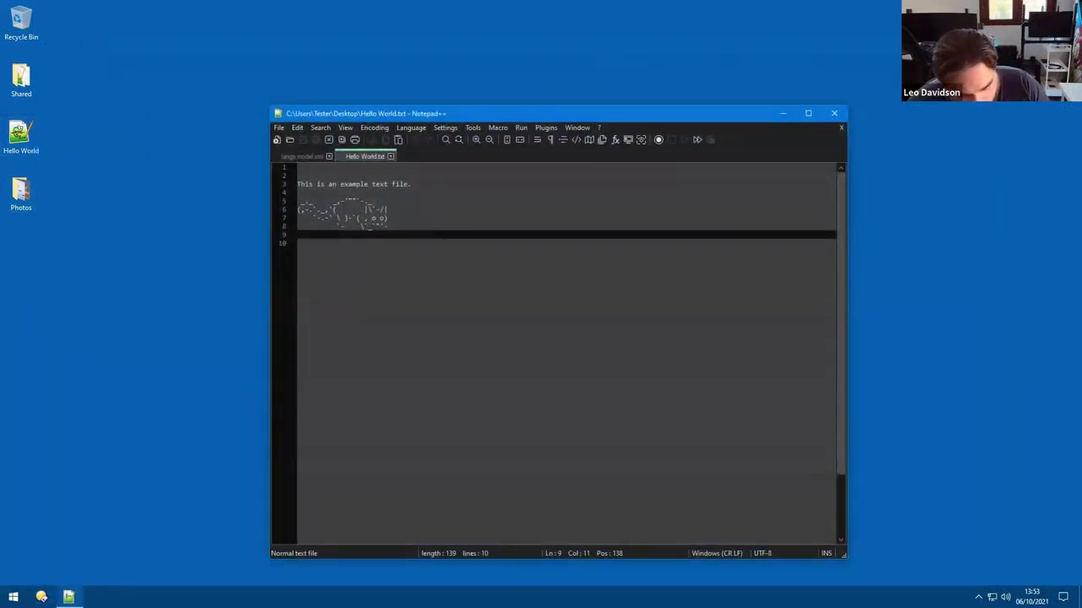
- Open a new Lister while the text file is active, and close both the Lister and the text editor
{"action": "key", "text": "super+e"}
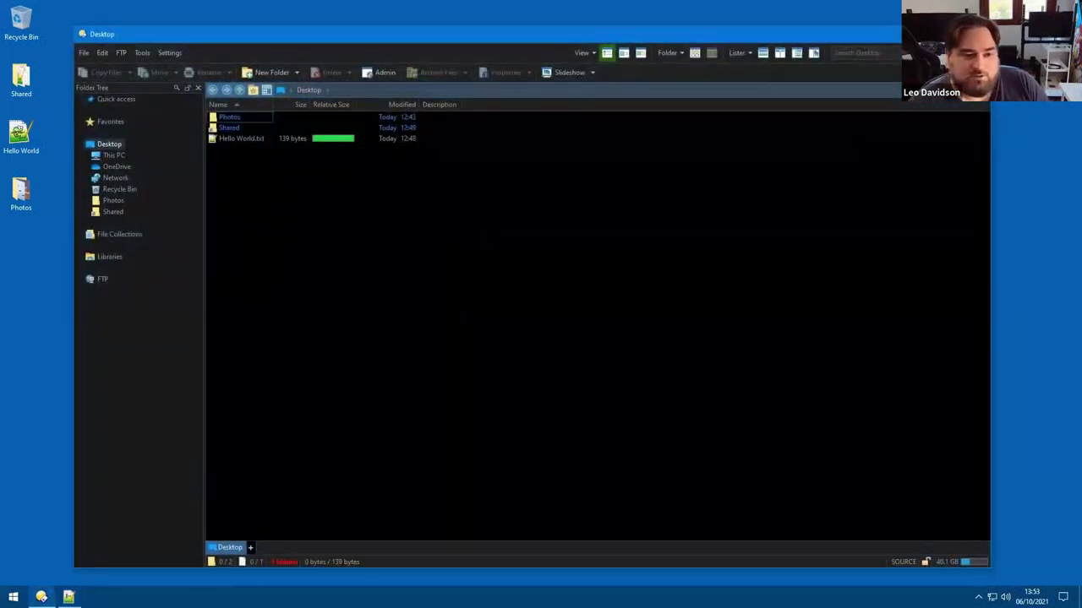
{"action": "key", "text": "alt+F4"}
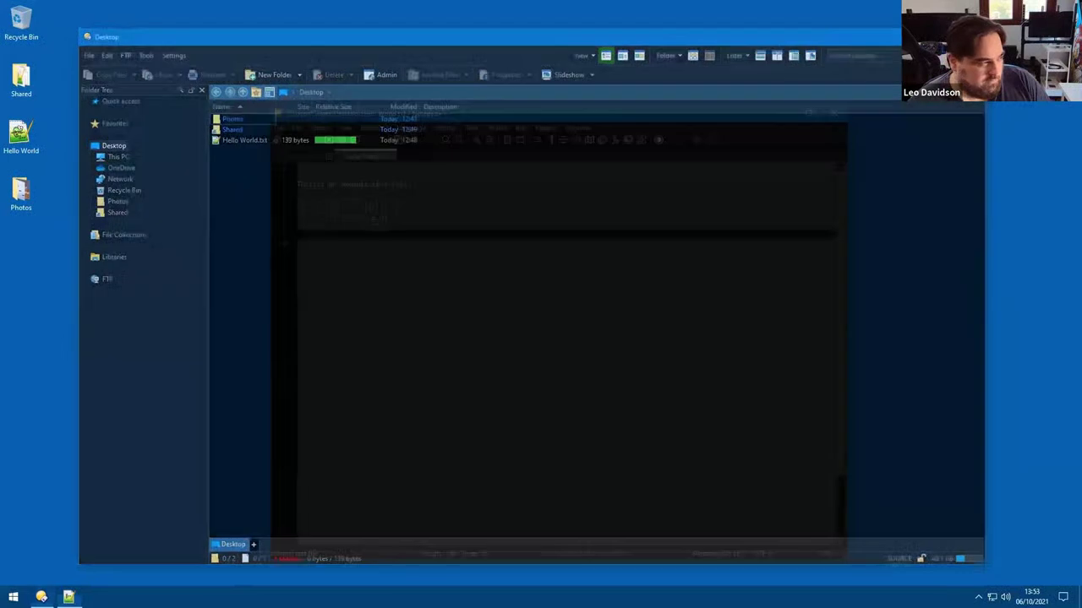
{"action": "left_click", "coordinate": [837, 113]}
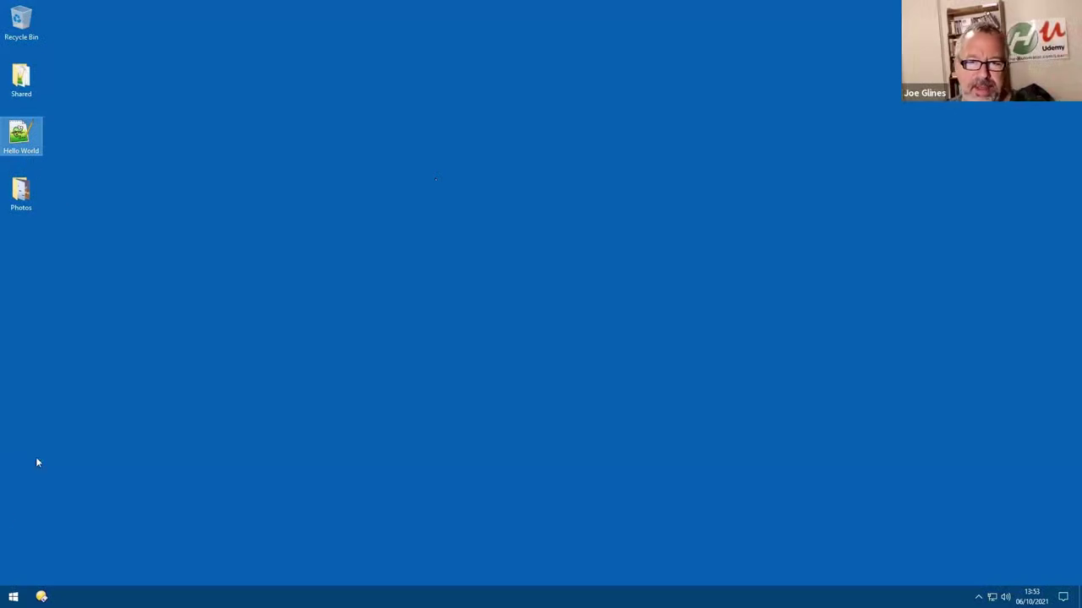
- Open a Lister and view the Startup page of the Launching Opus preferences
{"action": "left_click", "coordinate": [41, 596]}
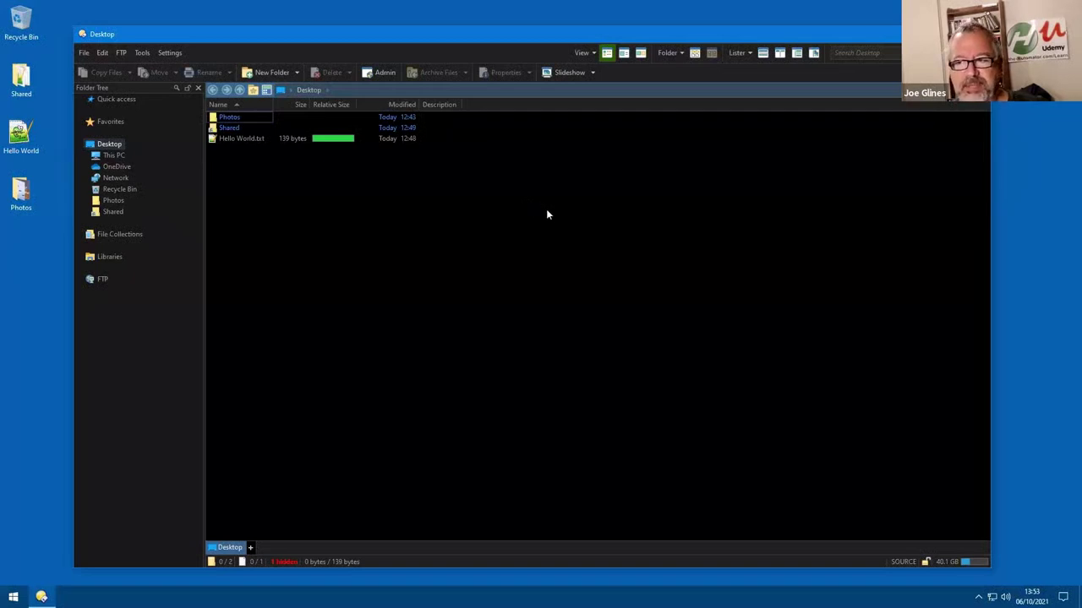
{"action": "left_click", "coordinate": [173, 56]}
{"action": "left_click", "coordinate": [187, 73]}
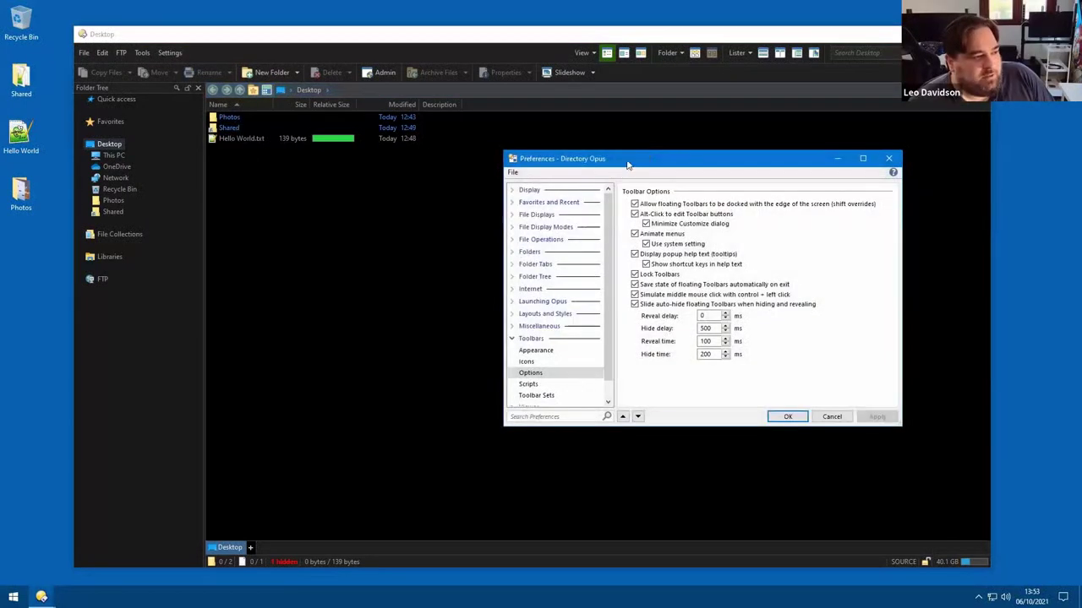
{"action": "left_click", "coordinate": [527, 338]}
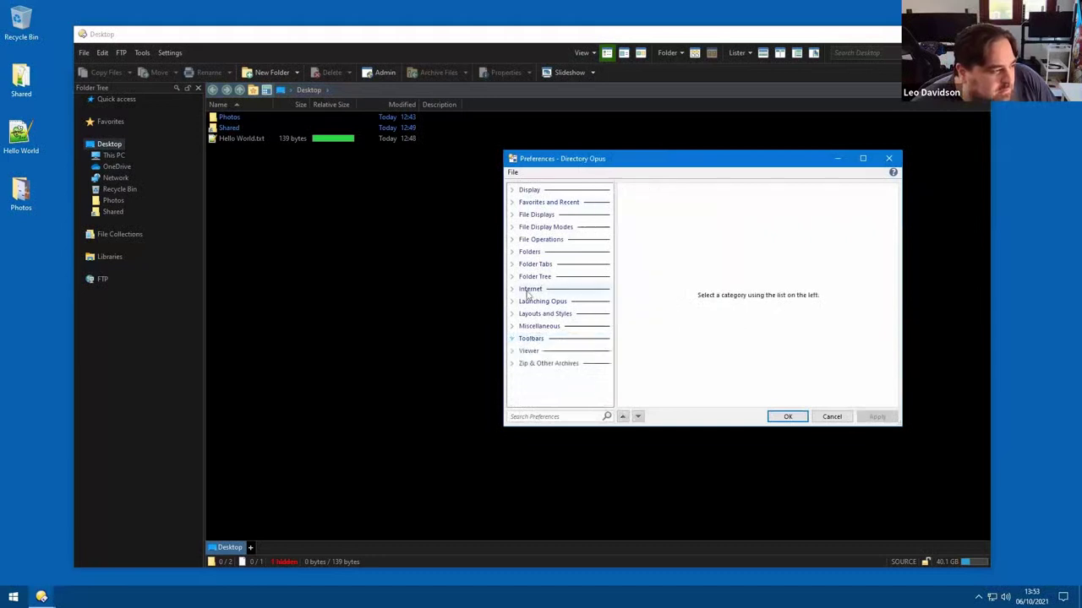
{"action": "left_click", "coordinate": [558, 302]}
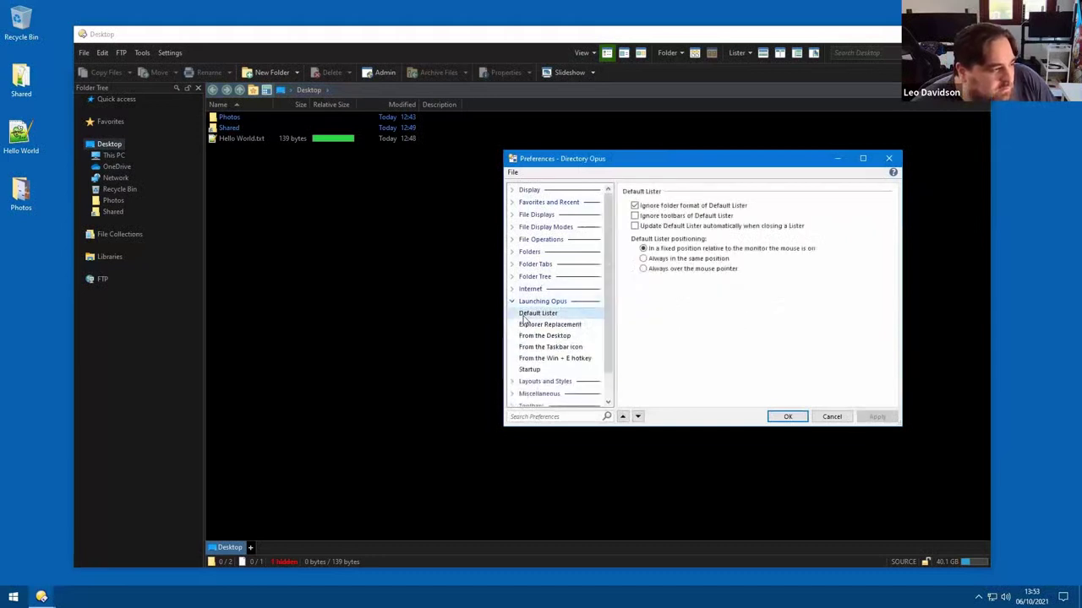
{"action": "left_click", "coordinate": [539, 370]}
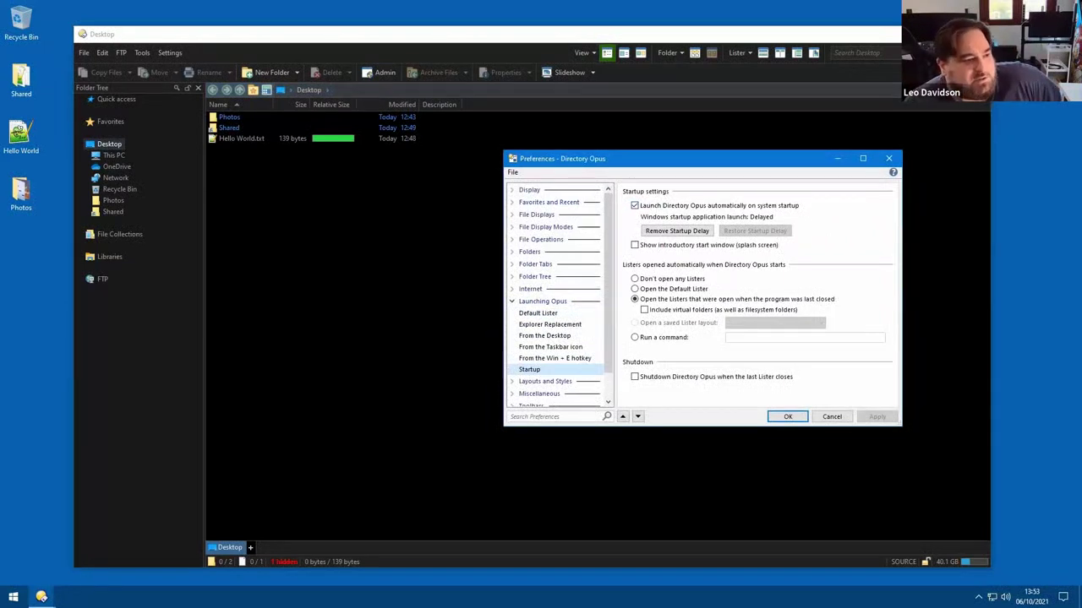
- Close the Desktop Lister and reopen it from the empty desktop background
{"action": "left_click", "coordinate": [287, 94]}
{"action": "key", "text": "alt+F4"}
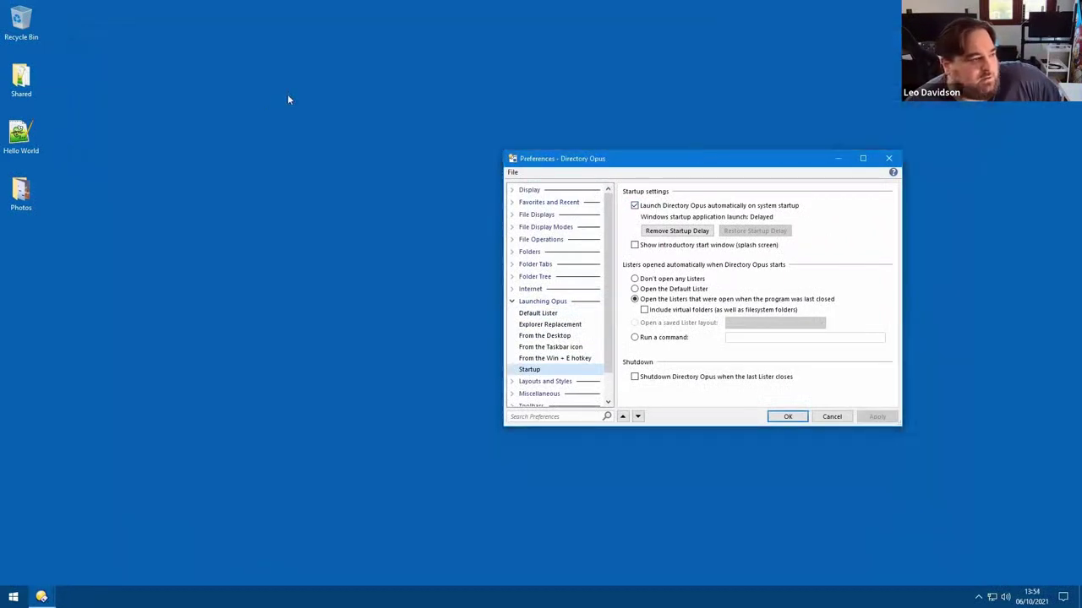
{"action": "double_click", "coordinate": [187, 103]}
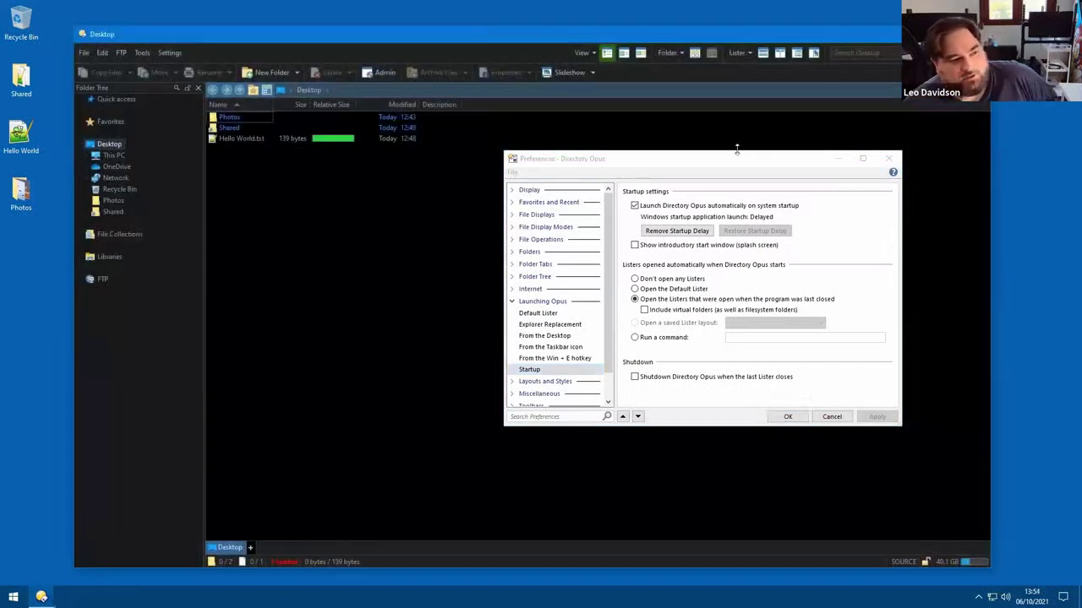
- Exit Directory Opus completely
{"action": "left_click", "coordinate": [84, 52]}
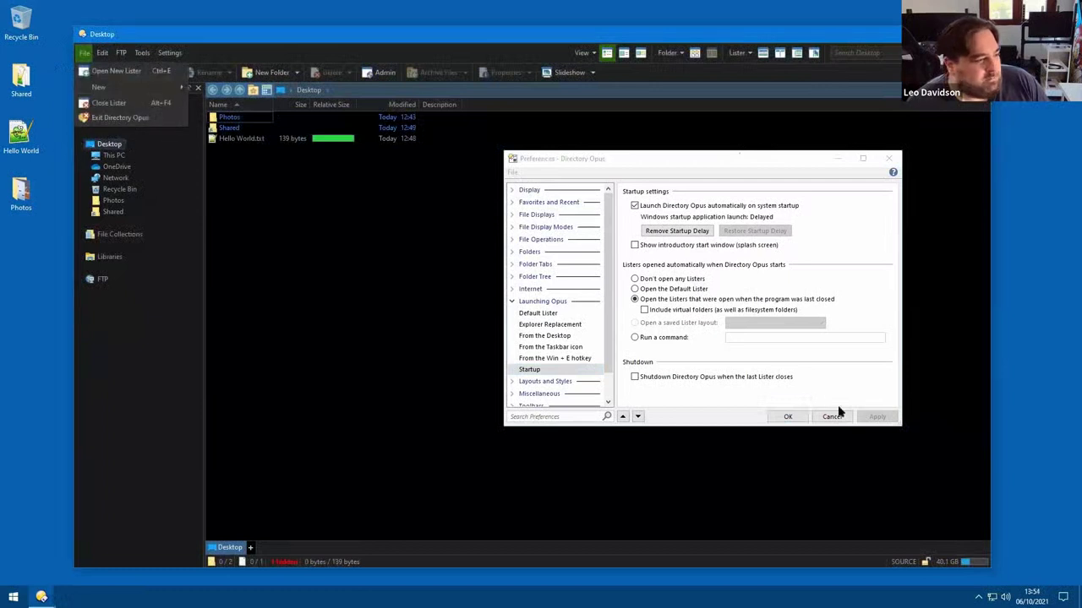
{"action": "left_click", "coordinate": [119, 118]}
{"action": "left_click_drag", "start_coordinate": [470, 264], "coordinate": [245, 263]}
{"action": "left_click", "coordinate": [342, 339]}
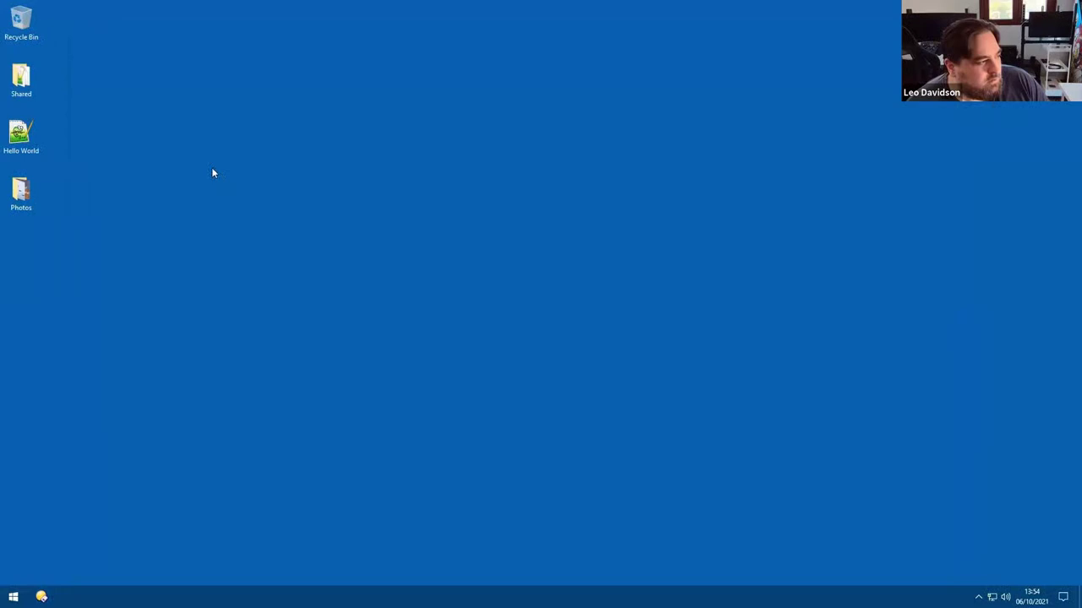
- Relaunch Directory Opus with a new Lister and open its Preferences
{"action": "key", "text": "super+e"}
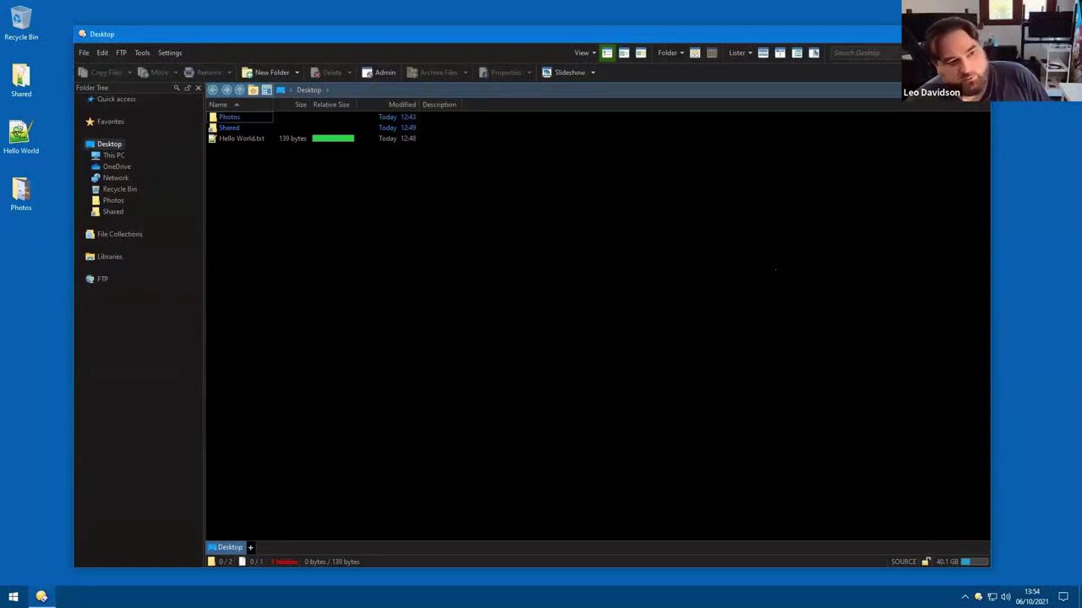
{"action": "left_click", "coordinate": [169, 52]}
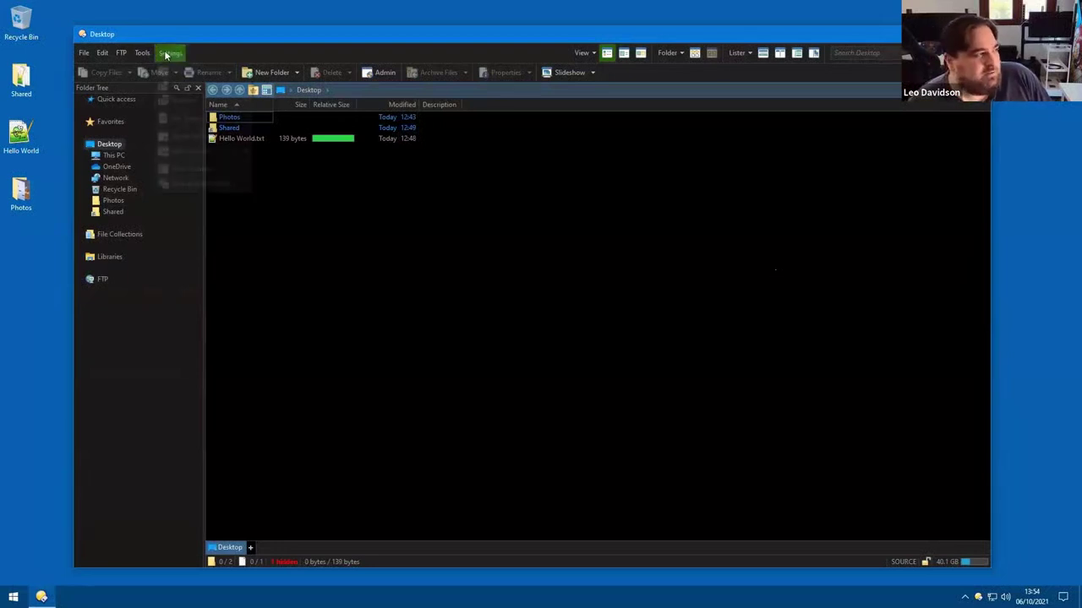
{"action": "left_click", "coordinate": [187, 73]}
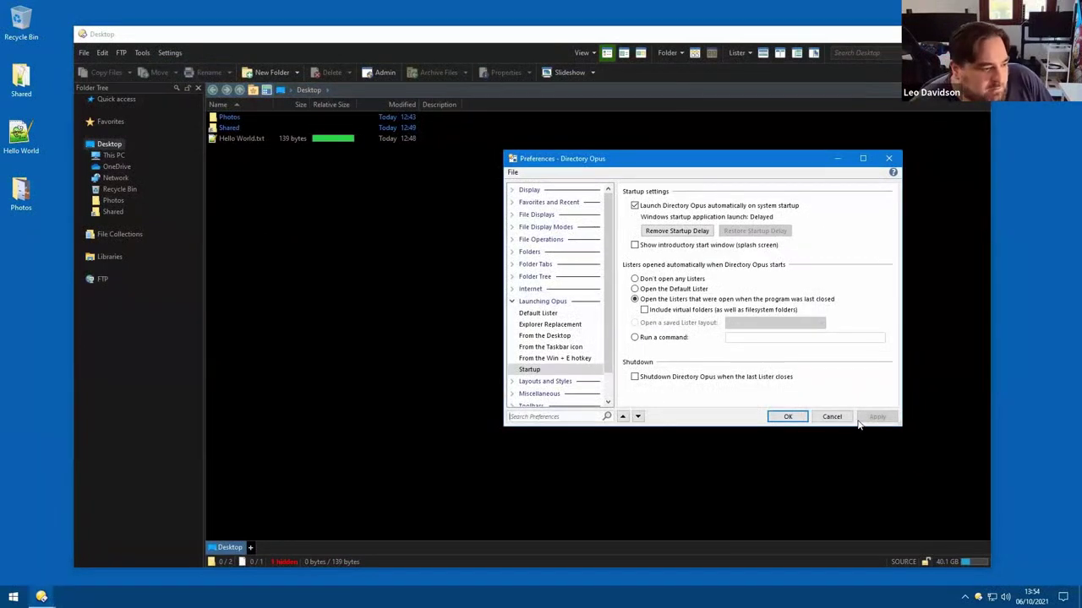
- Enable shutting down Directory Opus when the last Lister closes, and close the Desktop Lister to test it
{"action": "left_click", "coordinate": [639, 379]}
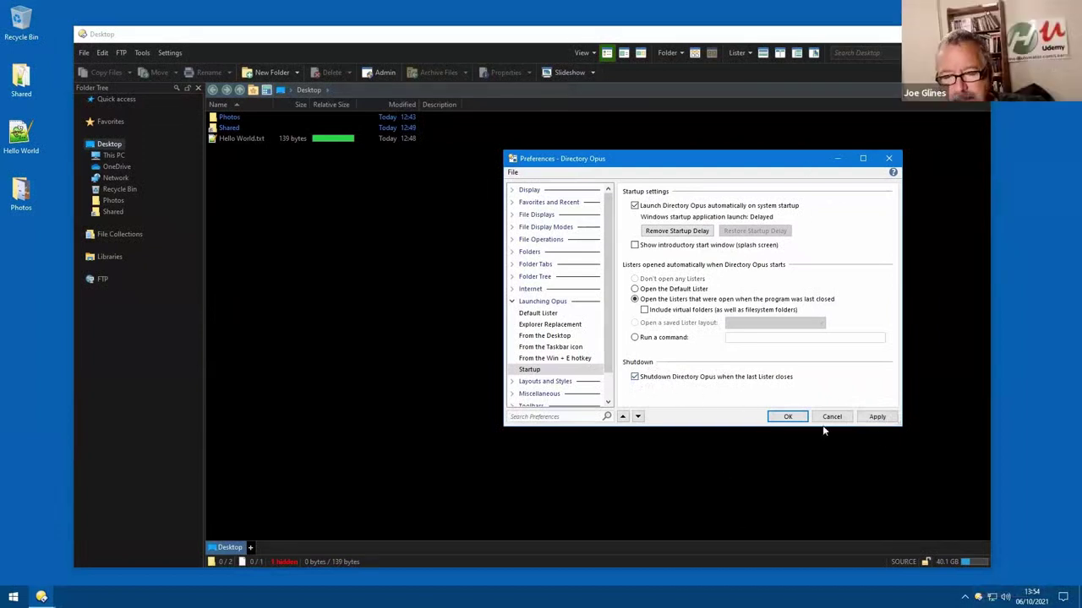
{"action": "key", "text": "Return"}
{"action": "key", "text": "alt+F4"}
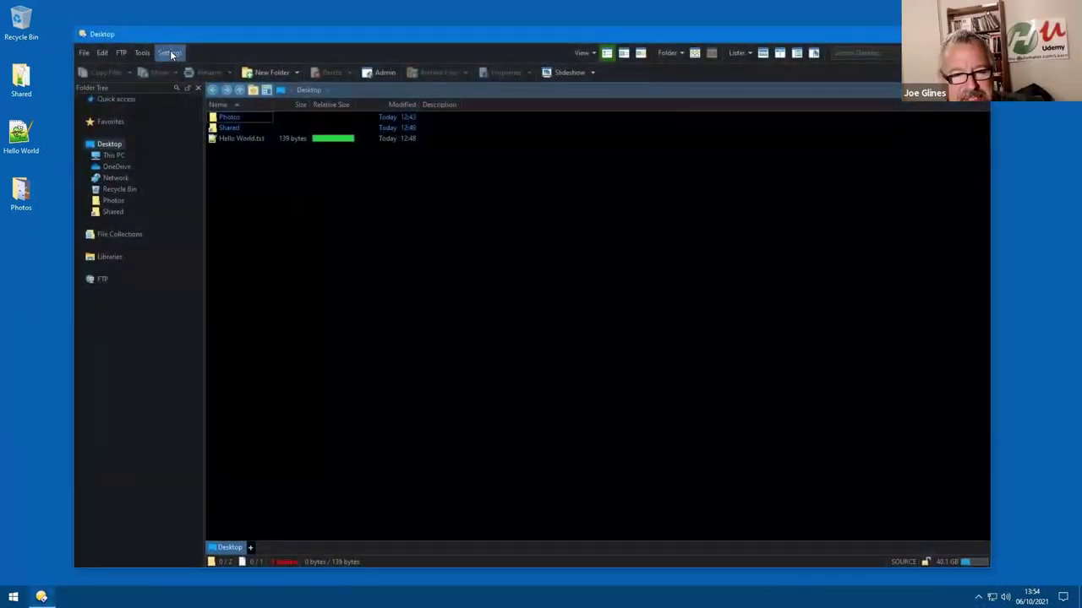
- Disable shutting down Directory Opus when the last Lister closes in the Startup preferences
{"action": "left_click", "coordinate": [170, 52]}
{"action": "left_click", "coordinate": [184, 71]}
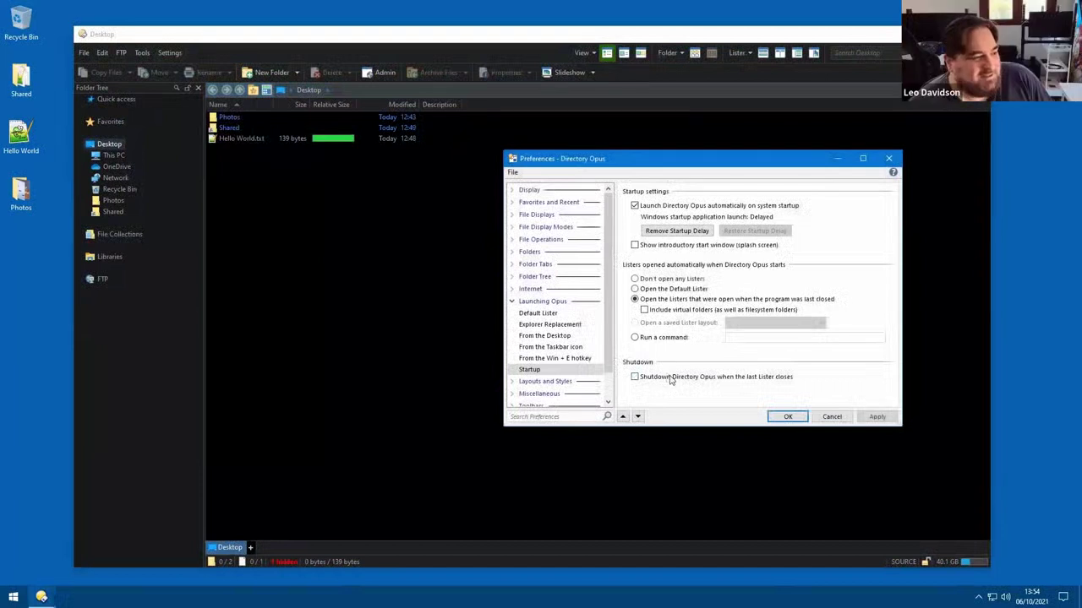
{"action": "left_click", "coordinate": [786, 416]}
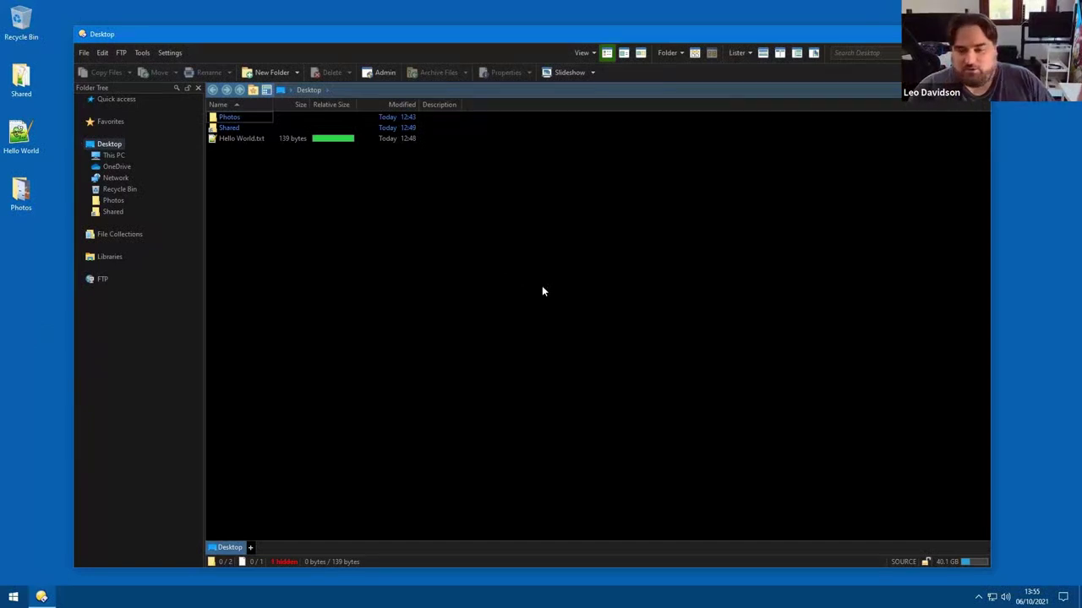
- Open five additional folder tabs of the Desktop in the Lister
{"action": "key", "text": "ctrl+t"}
{"action": "key", "text": "ctrl+t"}
{"action": "key", "text": "ctrl+t"}
{"action": "key", "text": "ctrl+t"}
{"action": "key", "text": "ctrl+t"}
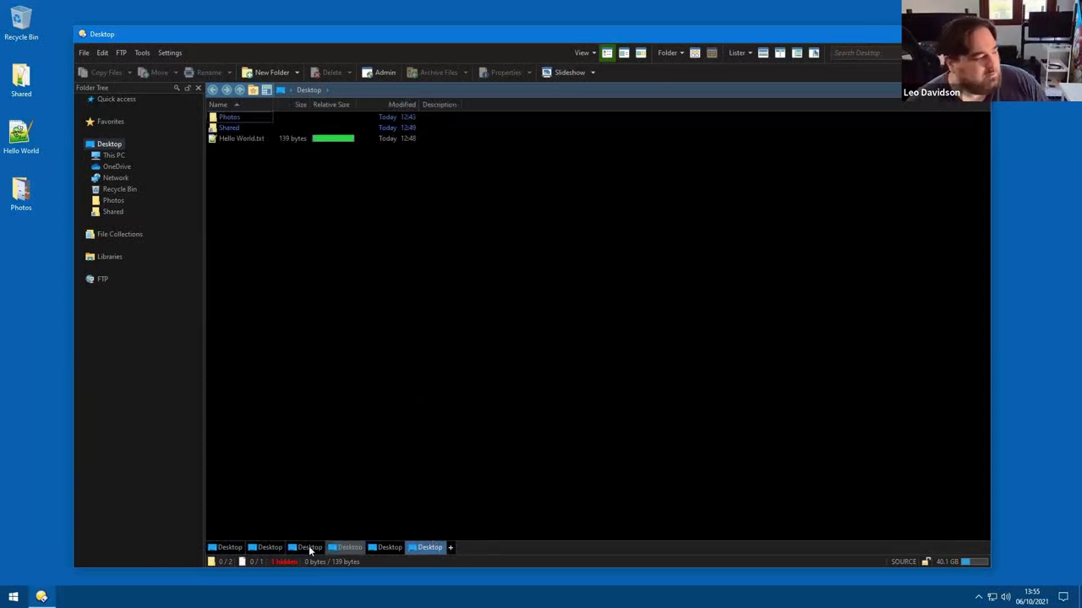
- Close the five extra Desktop folder tabs, keeping a single tab
{"action": "key", "text": "ctrl+w"}
{"action": "key", "text": "ctrl+w"}
{"action": "key", "text": "ctrl+w"}
{"action": "key", "text": "ctrl+w"}
{"action": "key", "text": "ctrl+w"}
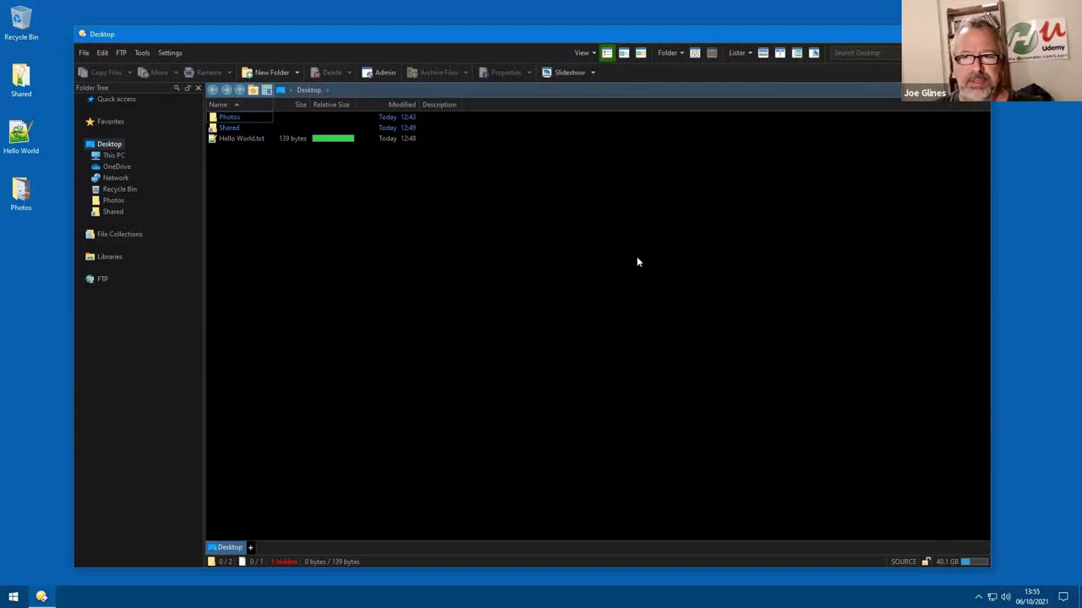
- Try the Dual Horizontal and Dual Vertical layouts, finish with Dual Horizontal, and make the upper pane active
{"action": "left_click", "coordinate": [762, 52]}
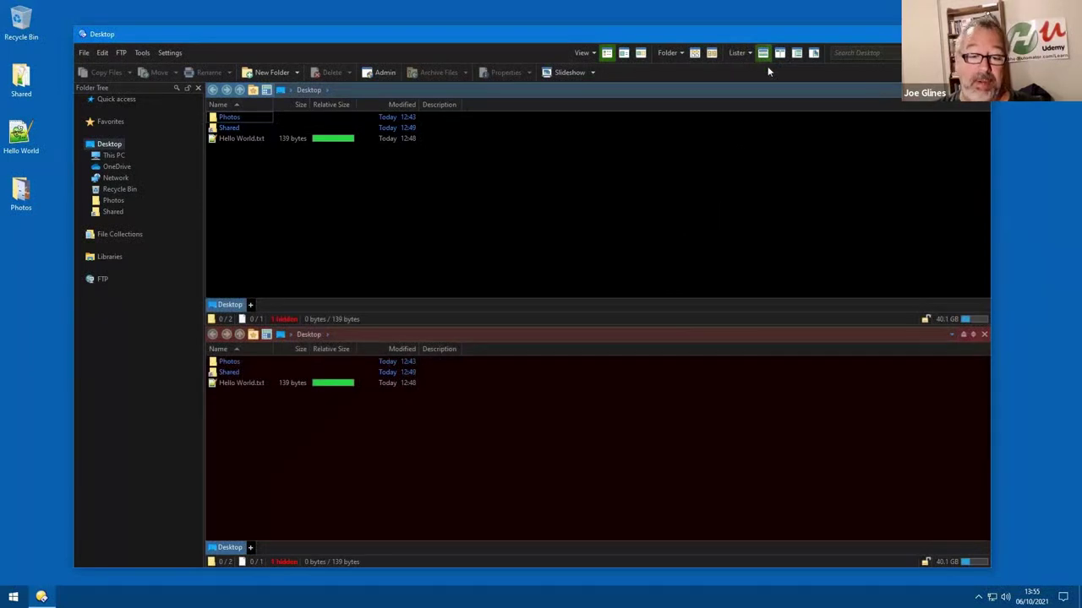
{"action": "left_click", "coordinate": [779, 52]}
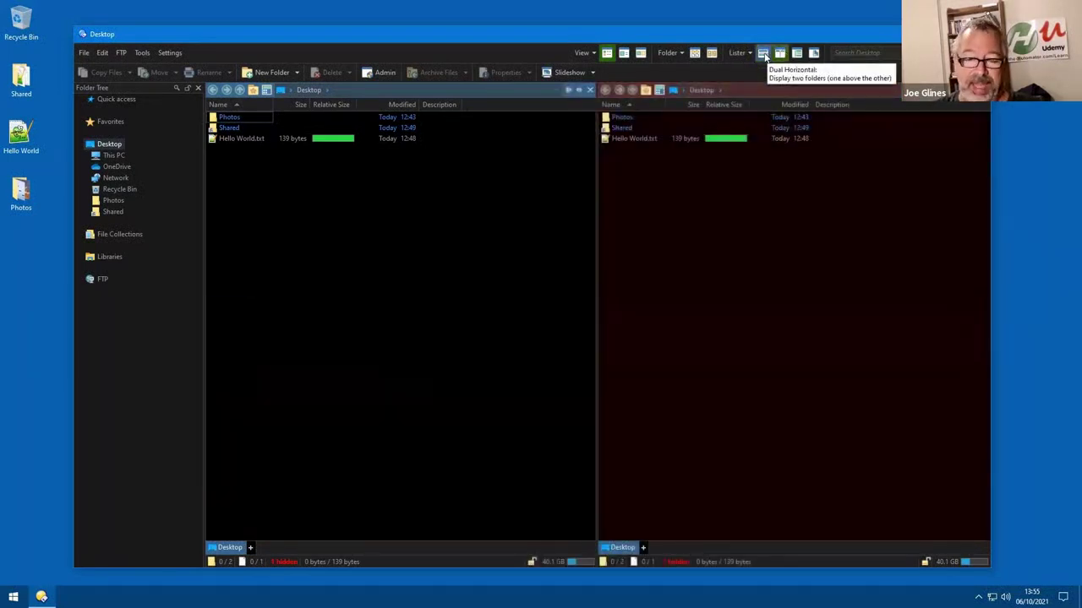
{"action": "left_click", "coordinate": [763, 53]}
{"action": "left_click", "coordinate": [740, 400]}
{"action": "left_click", "coordinate": [703, 172]}
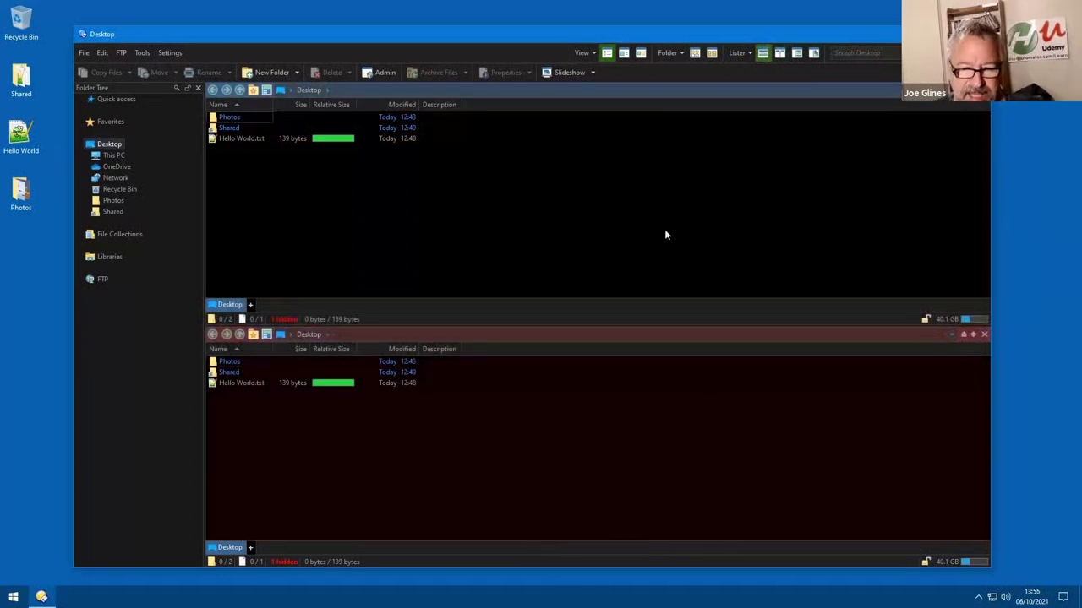
- Open the Photos folder in the lower pane and switch the active pane back and forth between the two
{"action": "left_click", "coordinate": [732, 55]}
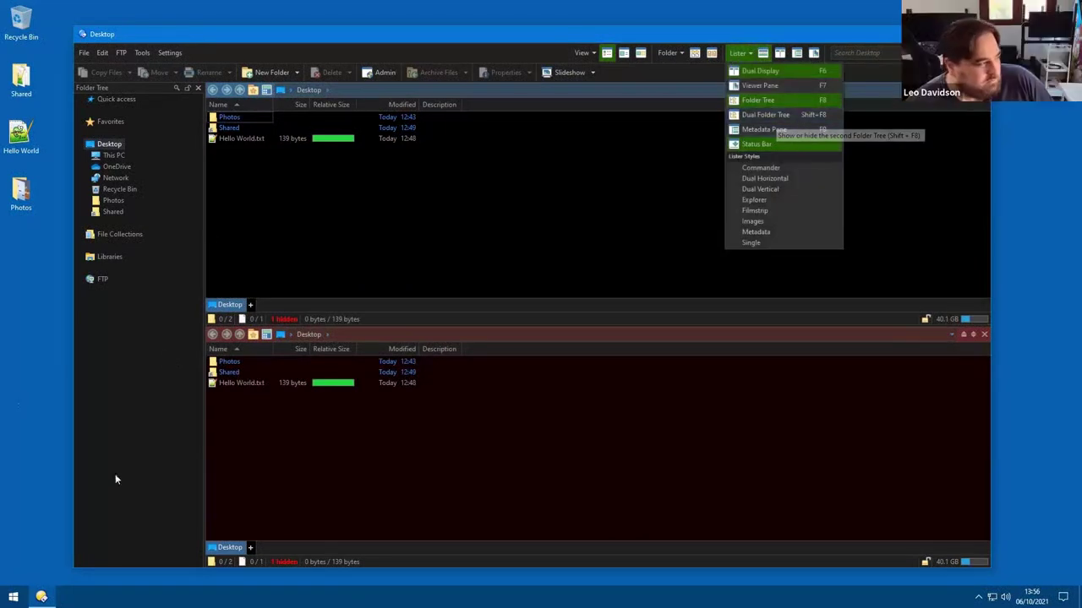
{"action": "key", "text": "Escape"}
{"action": "key", "text": "Tab"}
{"action": "key", "text": "Tab"}
{"action": "key", "text": "Tab"}
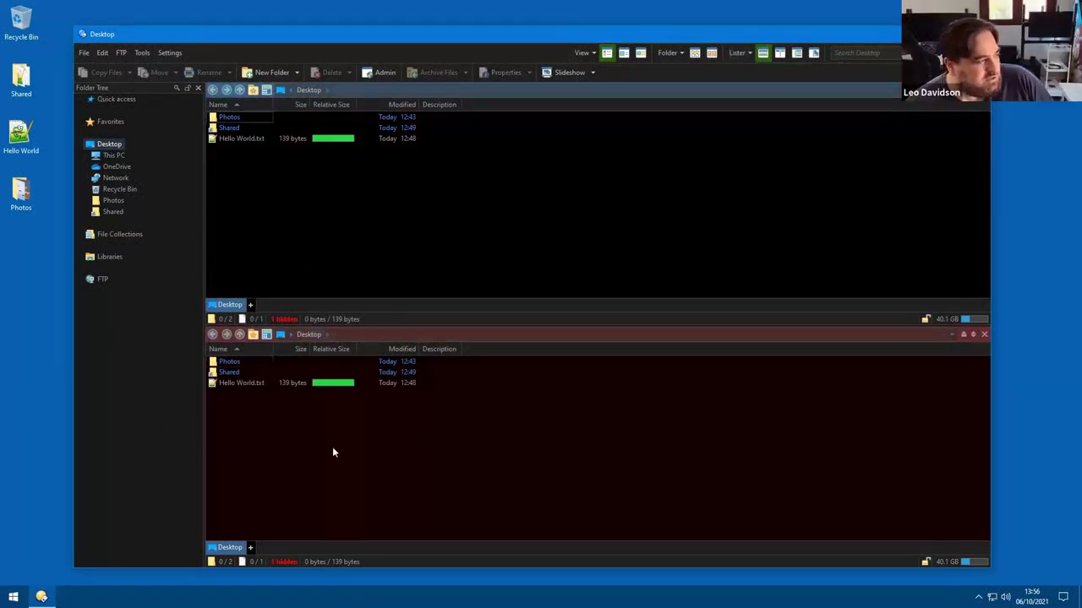
{"action": "key", "text": "Tab"}
{"action": "key", "text": "Tab"}
{"action": "key", "text": "Return"}
{"action": "key", "text": "Tab"}
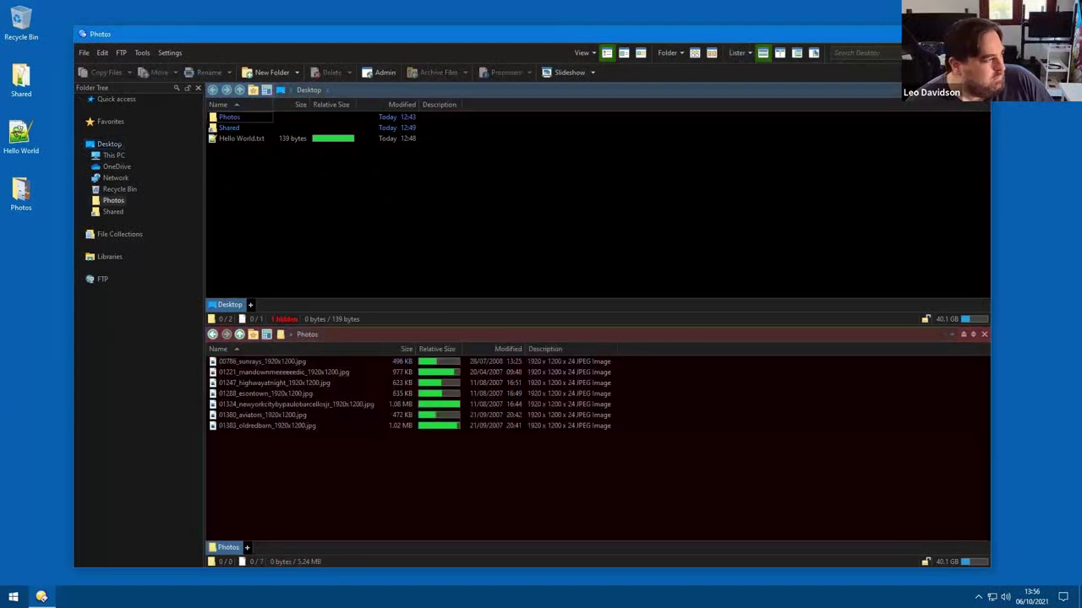
{"action": "key", "text": "Tab"}
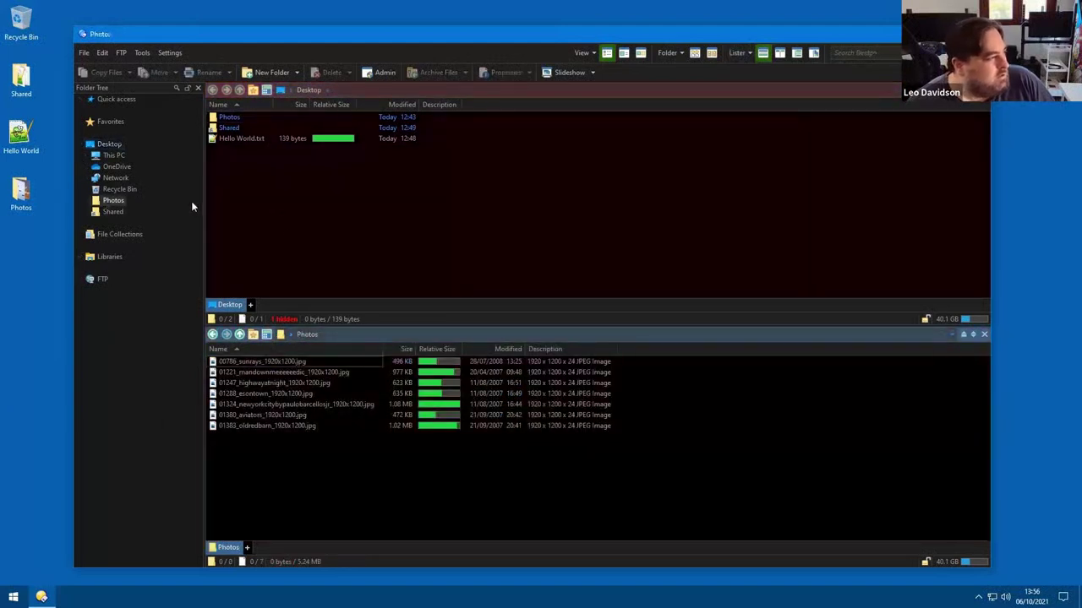
{"action": "key", "text": "Tab"}
{"action": "key", "text": "Tab"}
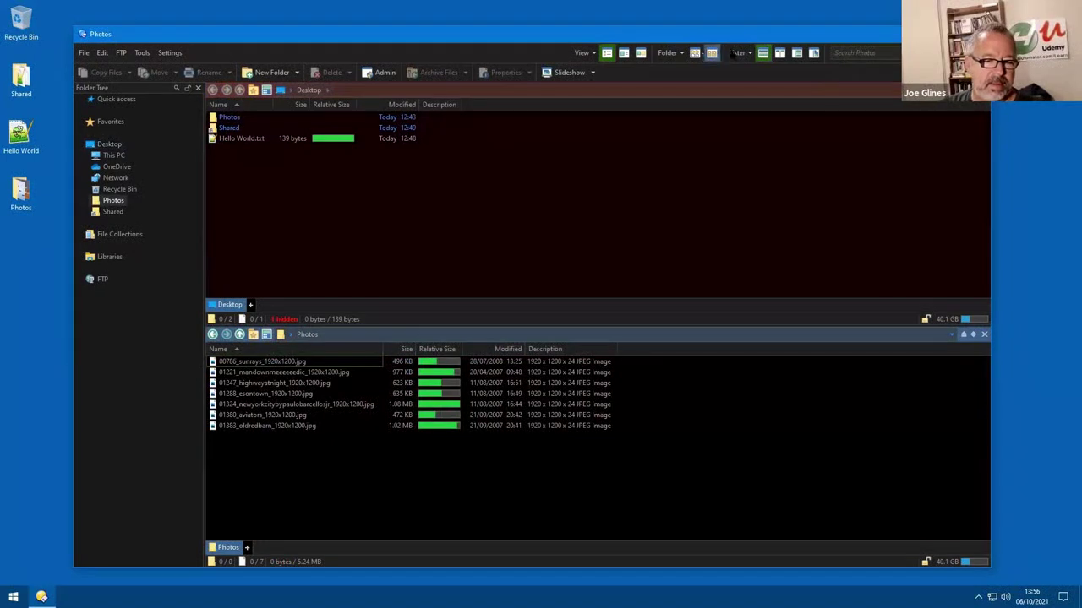
- Turn on the Dual Folder Tree and switch the active pane to compare the two trees
{"action": "left_click", "coordinate": [736, 52]}
{"action": "left_click", "coordinate": [765, 114]}
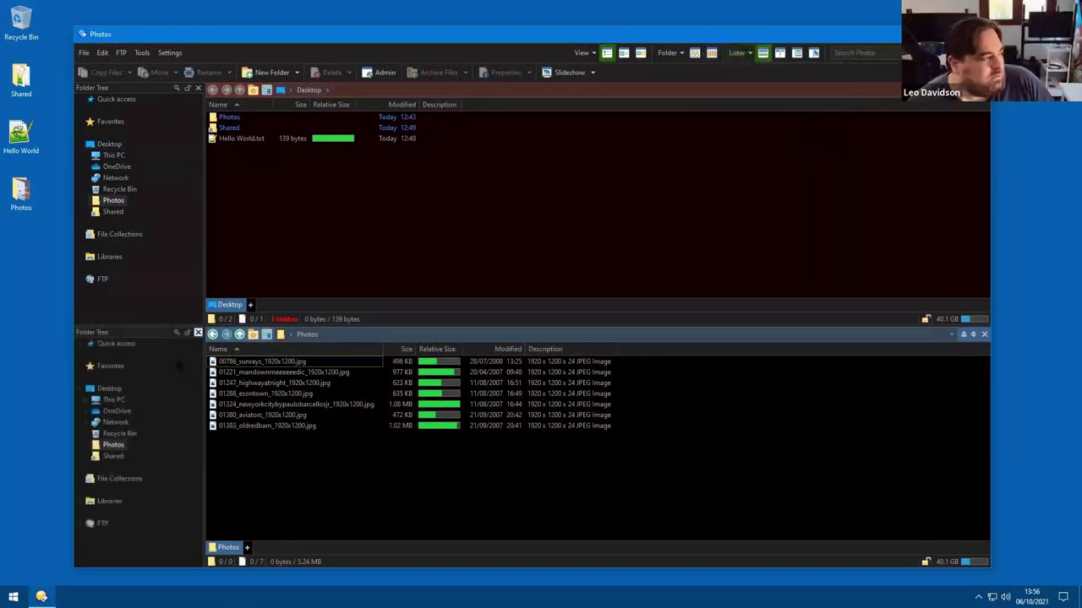
{"action": "key", "text": "Tab"}
{"action": "key", "text": "Tab"}
{"action": "key", "text": "Tab"}
- Arrange the two panes side by side, widening the Desktop pane and narrowing the folder tree beside Photos
{"action": "key", "text": "F10"}
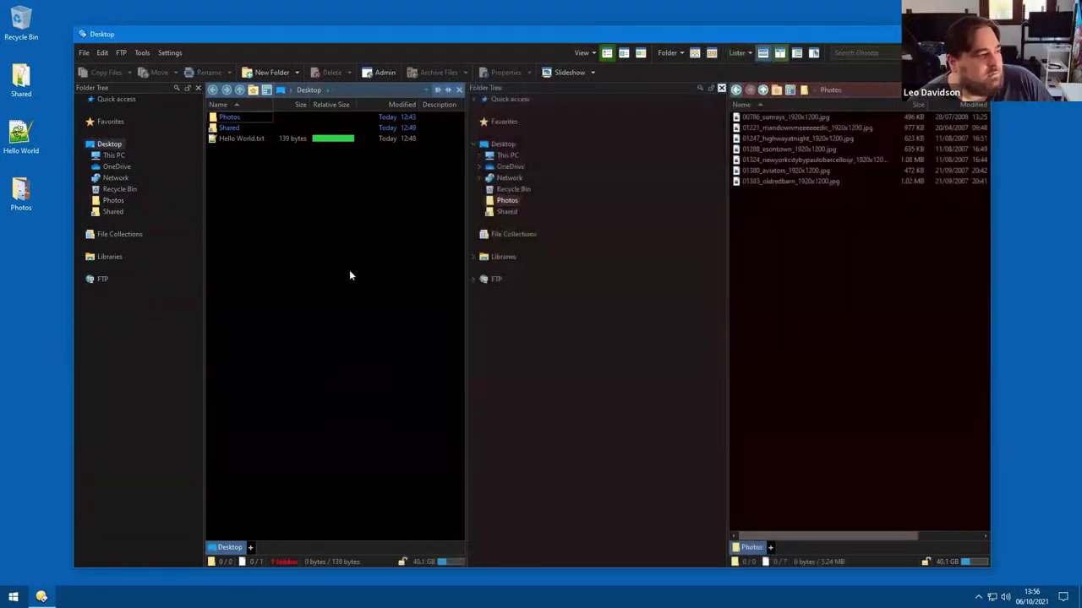
{"action": "left_click_drag", "start_coordinate": [465, 323], "coordinate": [524, 331]}
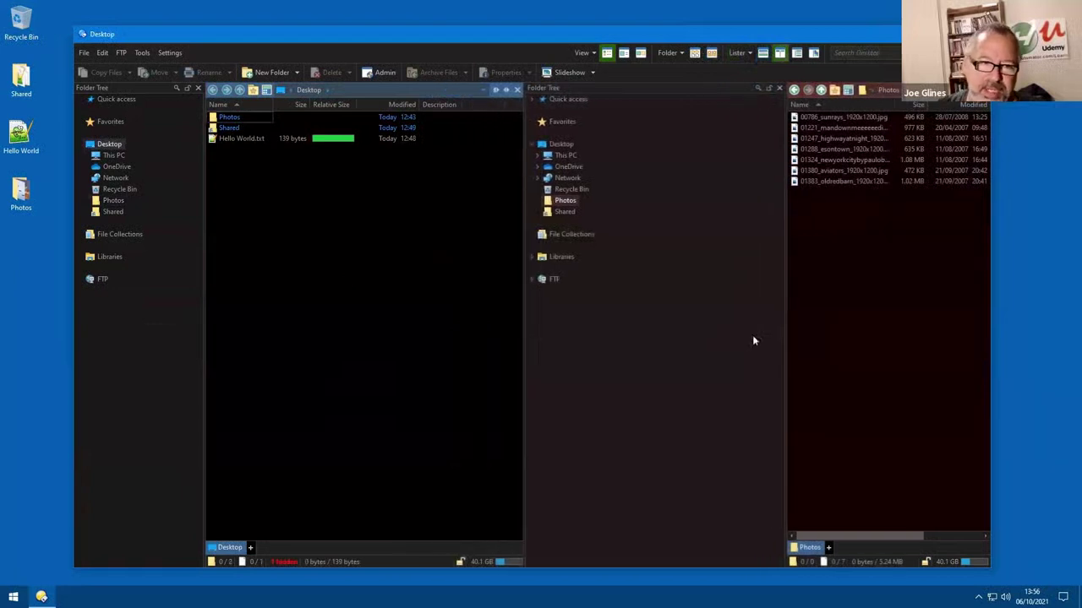
{"action": "left_click_drag", "start_coordinate": [784, 346], "coordinate": [647, 348]}
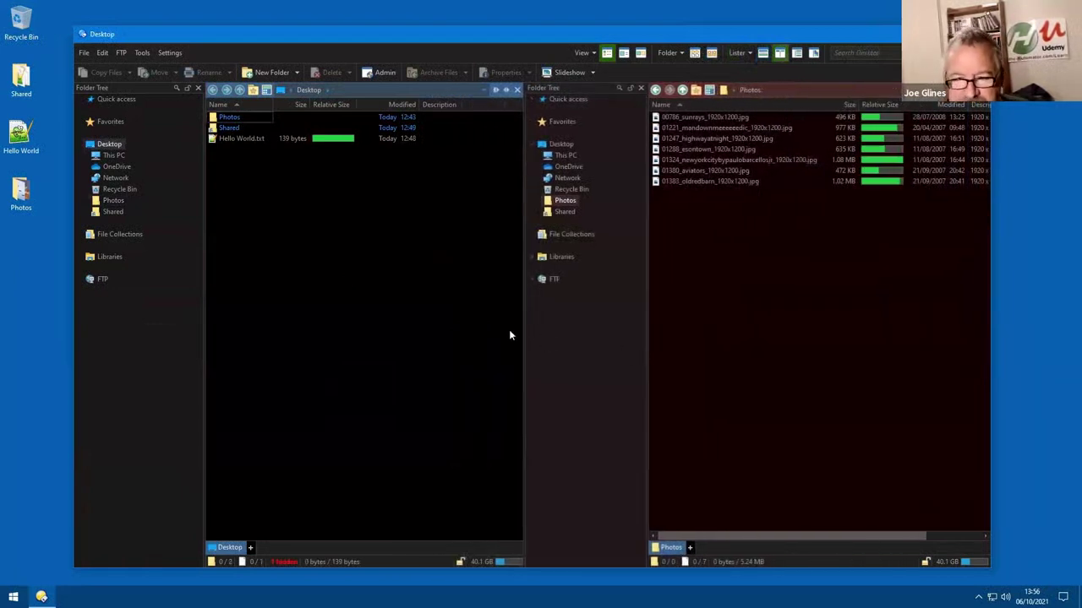
- Turn off the Dual Folder Tree so only one folder tree remains in the Lister
{"action": "left_click", "coordinate": [736, 53]}
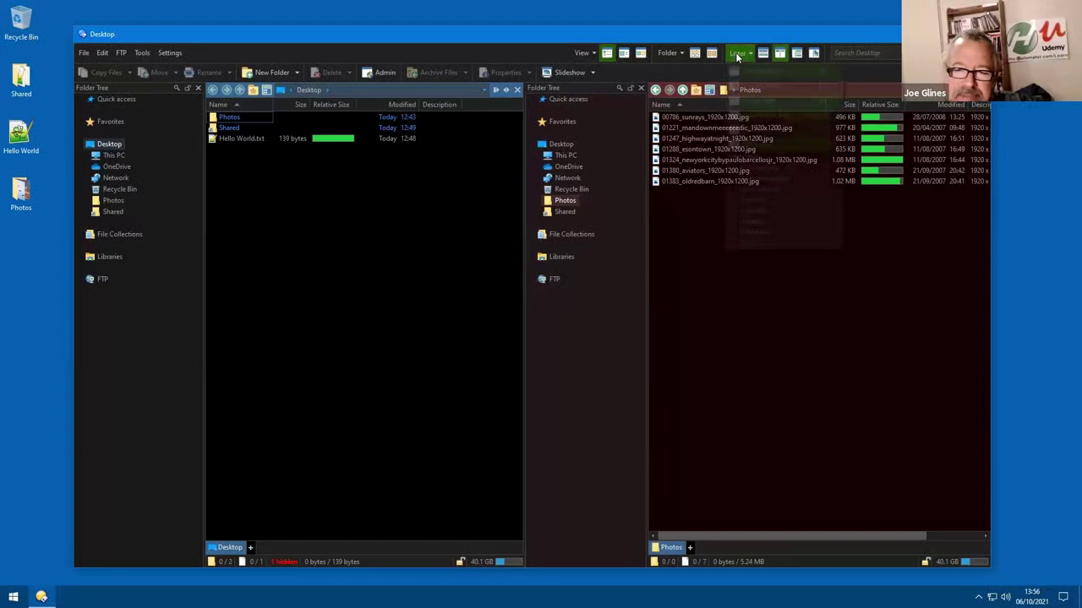
{"action": "left_click", "coordinate": [785, 114]}
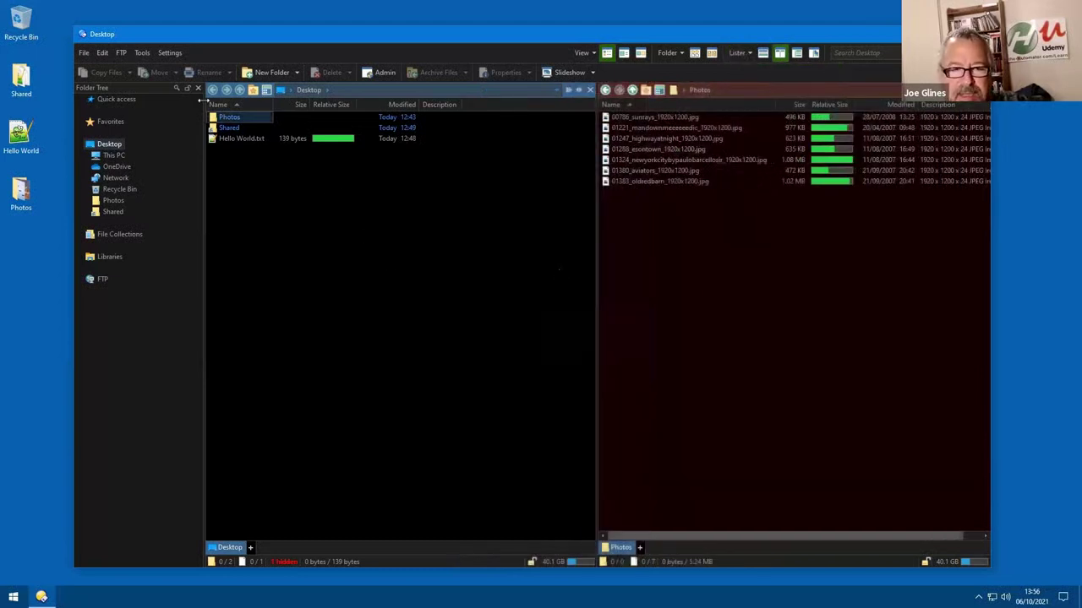
{"action": "mouse_move", "coordinate": [236, 124]}
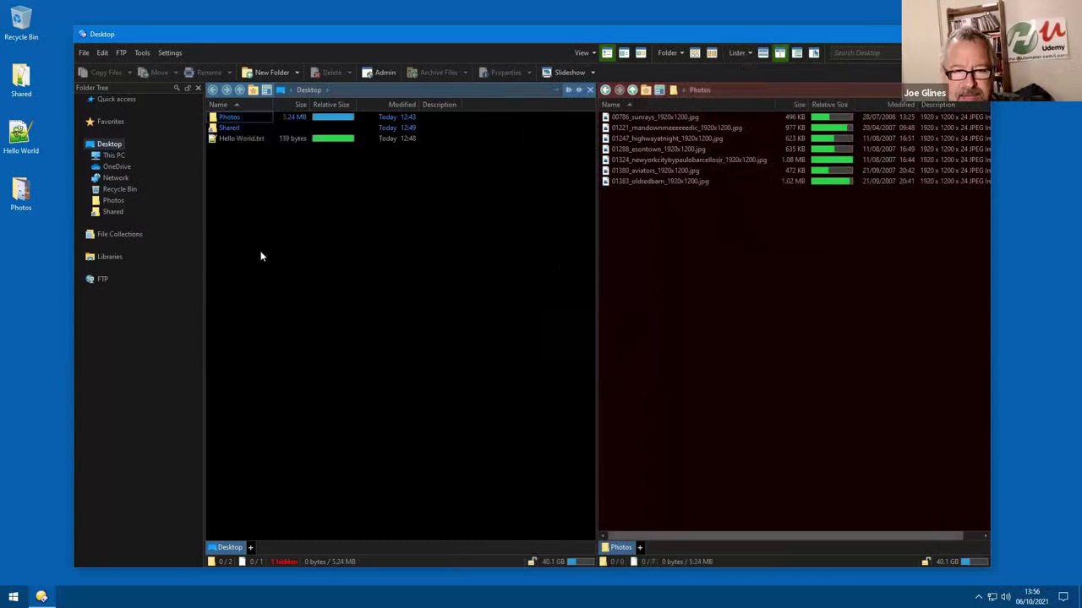
- Go to the /home alias in the Desktop pane and open the Help folder inside Directory Opus
{"action": "type", "text": "/home"}
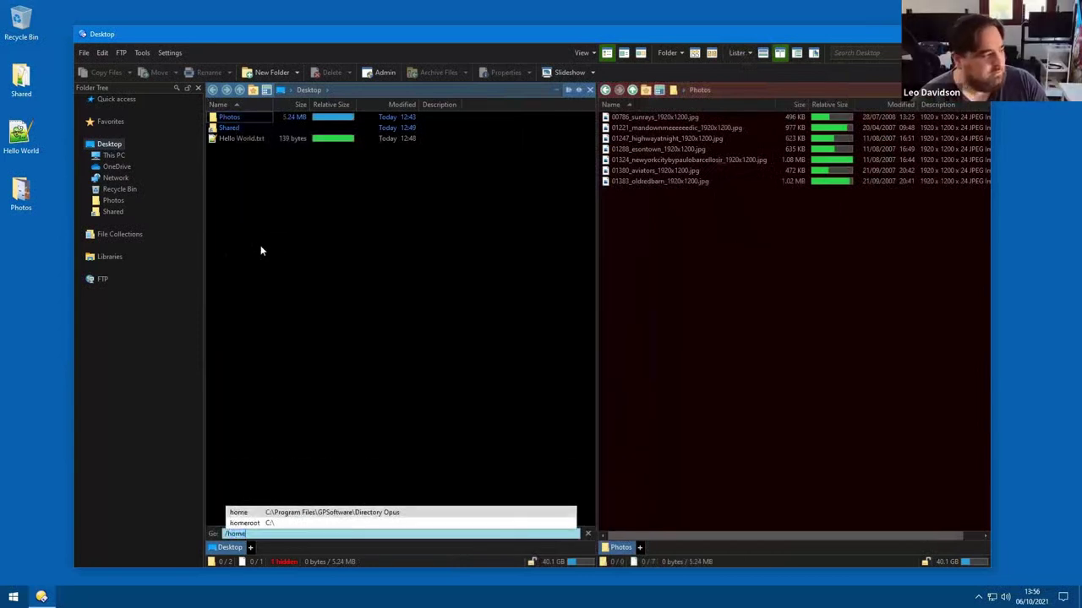
{"action": "key", "text": "Return"}
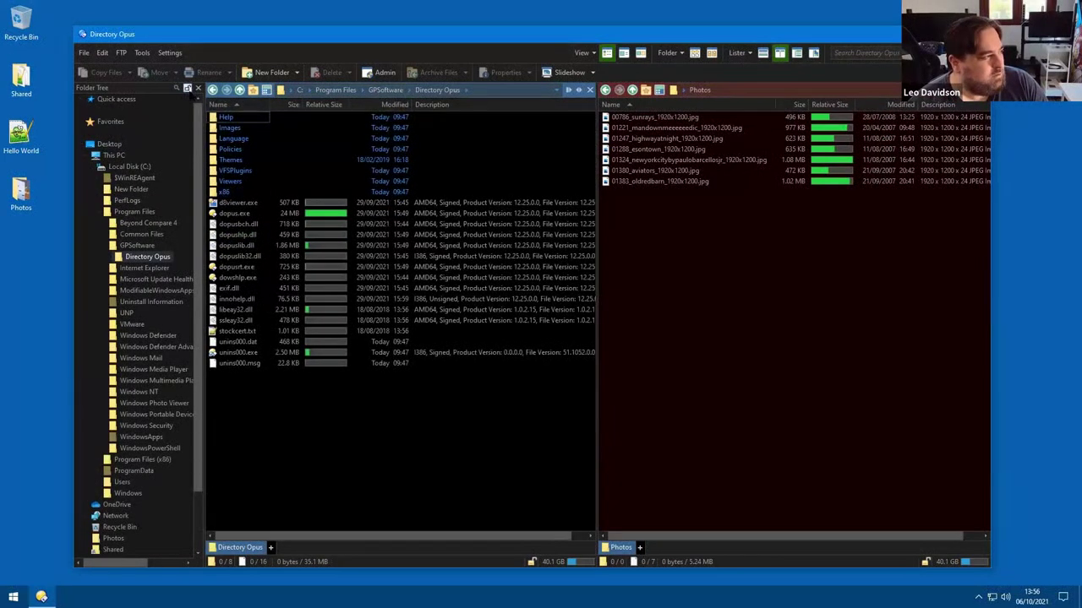
{"action": "double_click", "coordinate": [251, 116]}
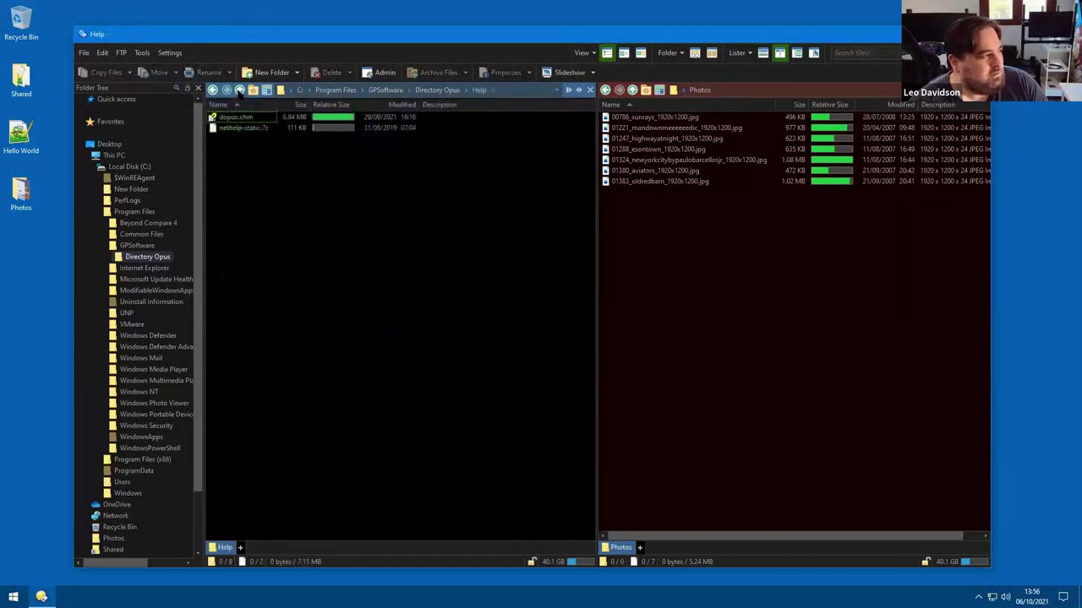
- Move up through the parent folders from Help to the root of drive C
{"action": "left_click", "coordinate": [239, 90]}
{"action": "left_click", "coordinate": [239, 89]}
{"action": "left_click", "coordinate": [239, 90]}
{"action": "left_click", "coordinate": [239, 89]}
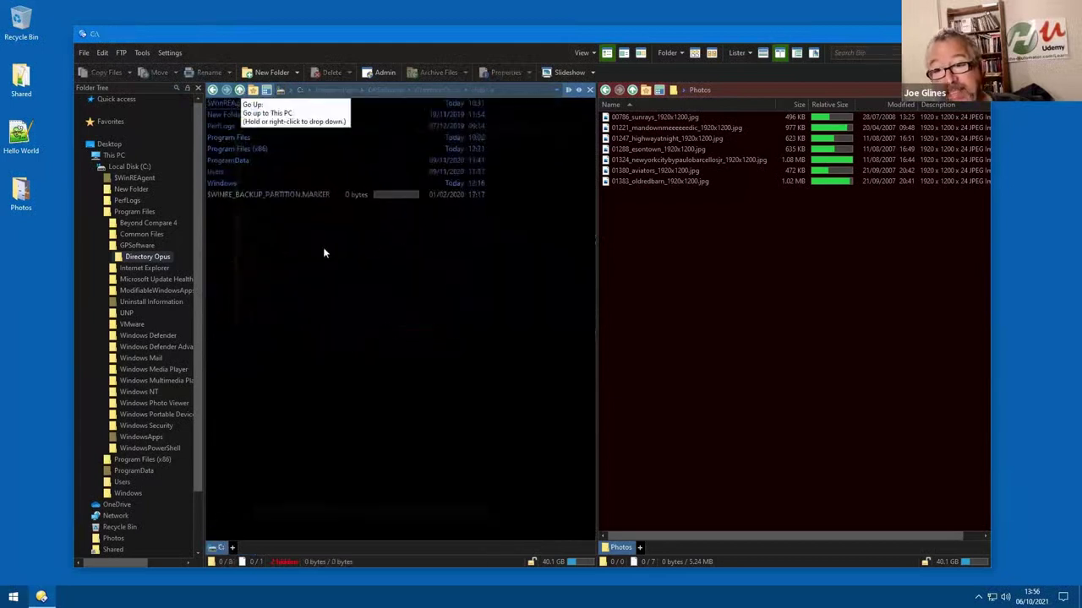
- Open the ModifiableWindowsApps folder from the folder tree, and return to Desktop by collapsing its branch and expanding Quick access
{"action": "left_click", "coordinate": [158, 290]}
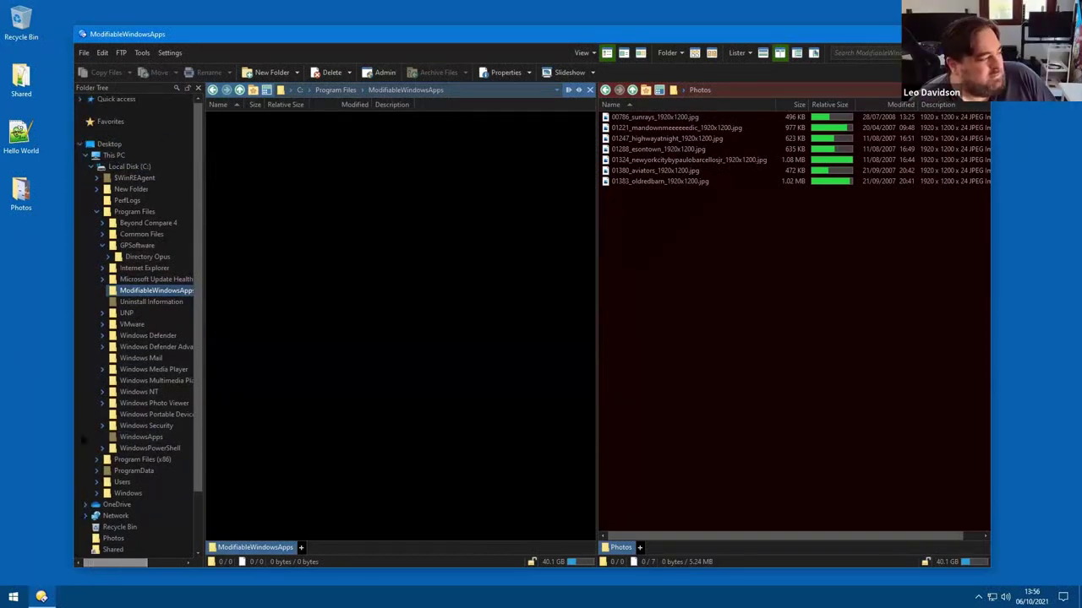
{"action": "left_click", "coordinate": [79, 143]}
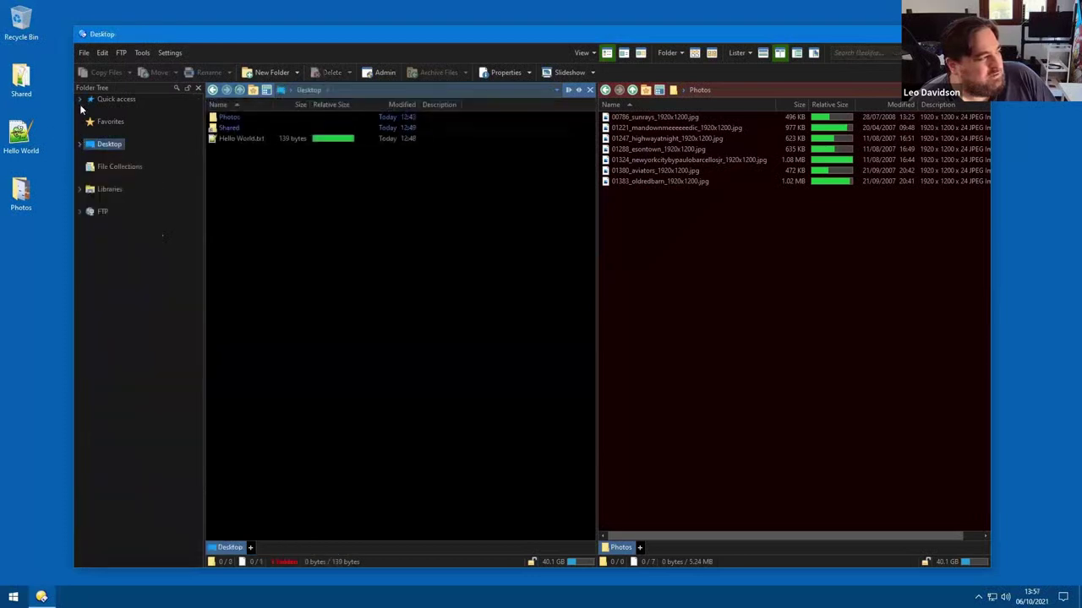
{"action": "left_click", "coordinate": [80, 99]}
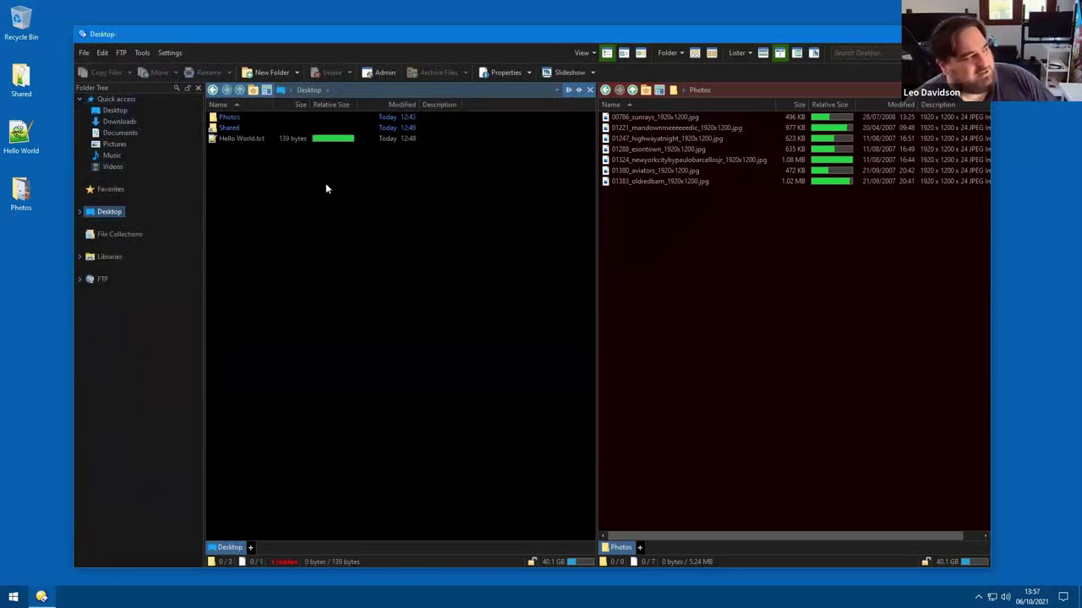
- Add the current Desktop folder to Favorites under the name Desktop and open it from the favorites list
{"action": "left_click", "coordinate": [253, 89]}
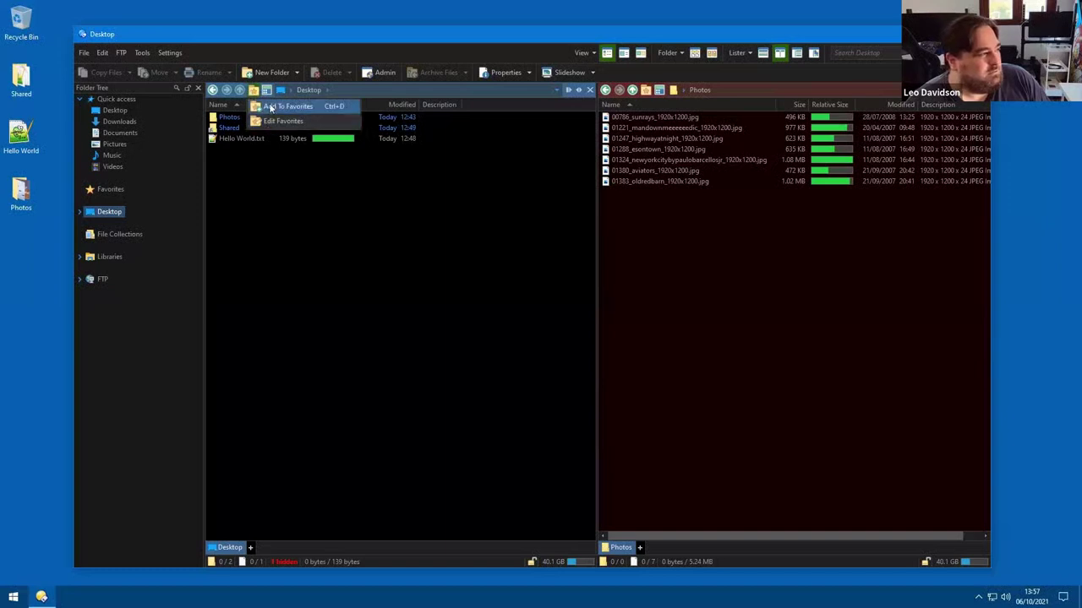
{"action": "left_click", "coordinate": [279, 106]}
{"action": "left_click", "coordinate": [566, 359]}
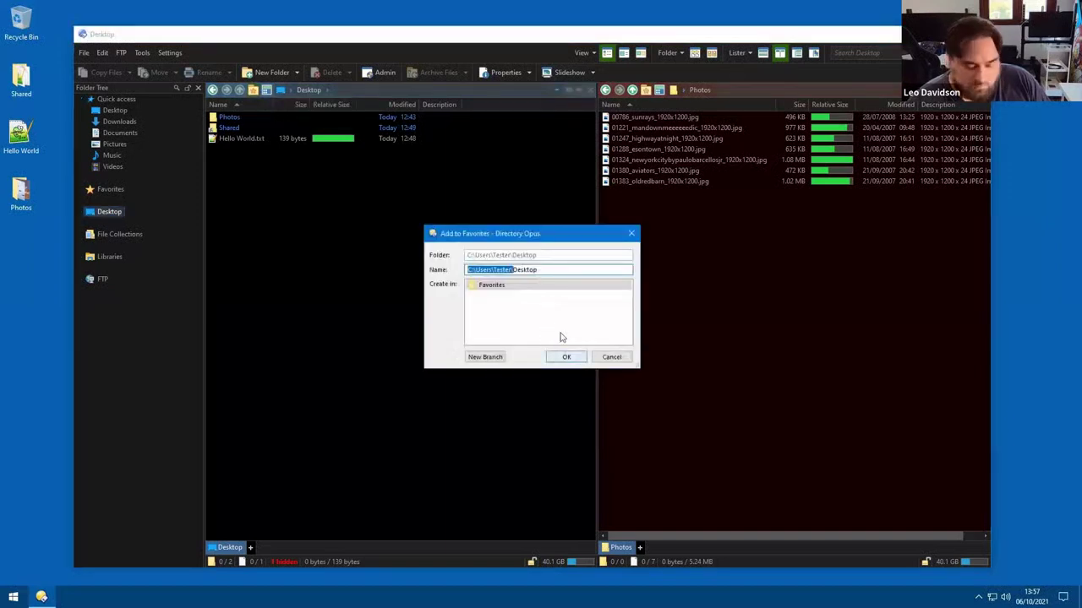
{"action": "left_click", "coordinate": [252, 93]}
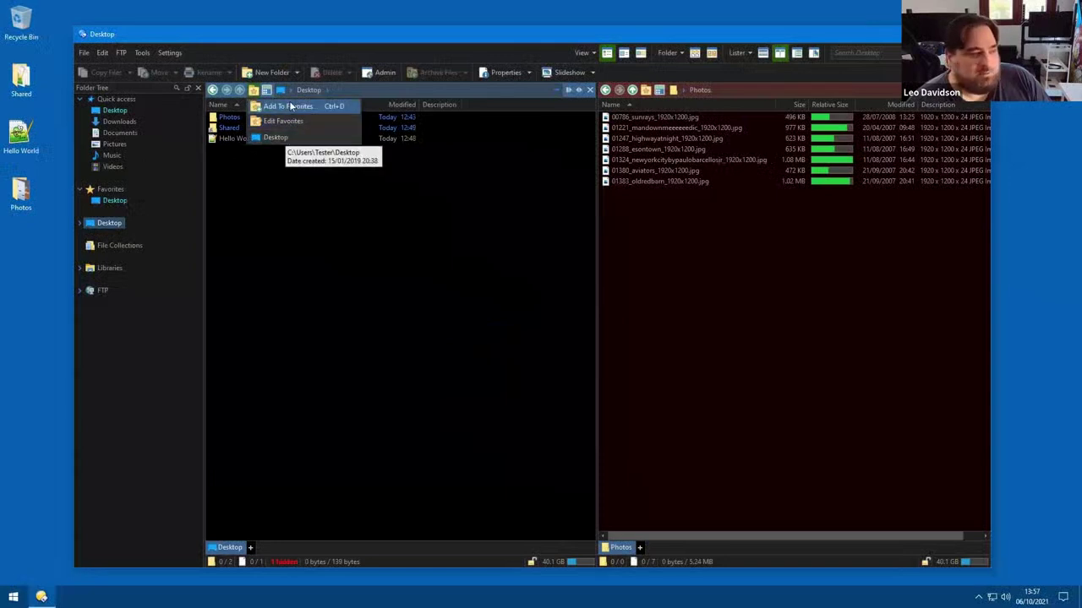
{"action": "left_click", "coordinate": [277, 137]}
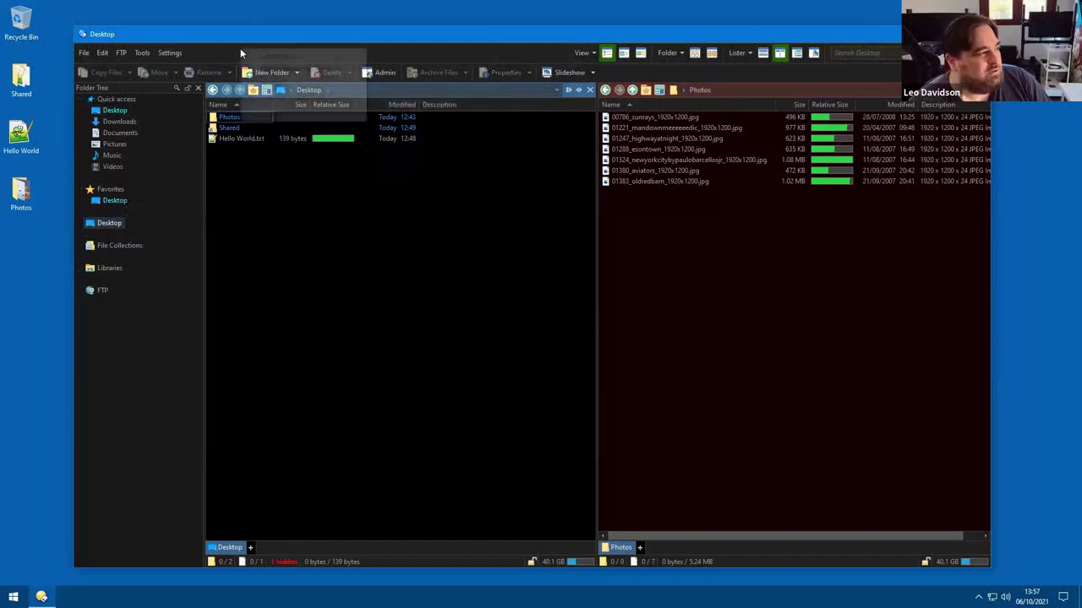
- Enable the Drives toolbar in the toolbar customization and dock it vertically along the Lister's edge beside the folder tree
{"action": "left_click", "coordinate": [296, 59]}
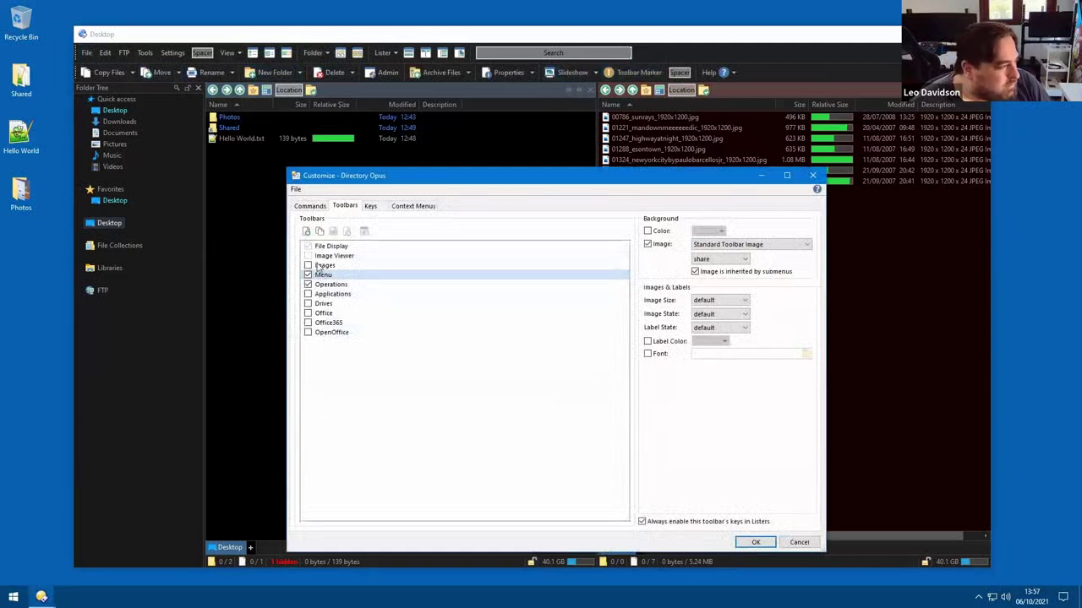
{"action": "left_click", "coordinate": [307, 303]}
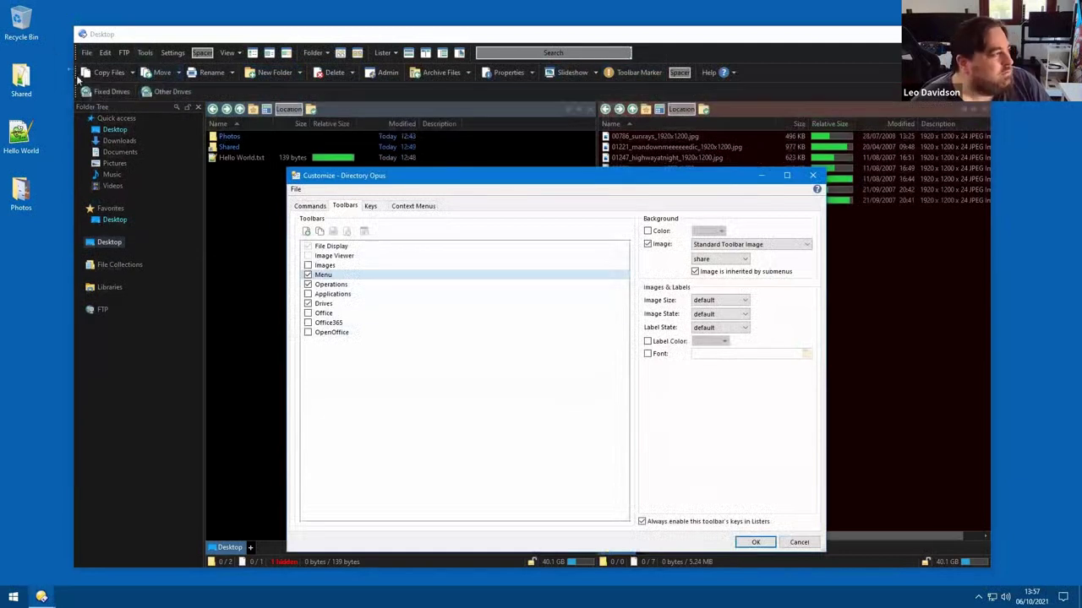
{"action": "left_click_drag", "start_coordinate": [78, 91], "coordinate": [93, 119]}
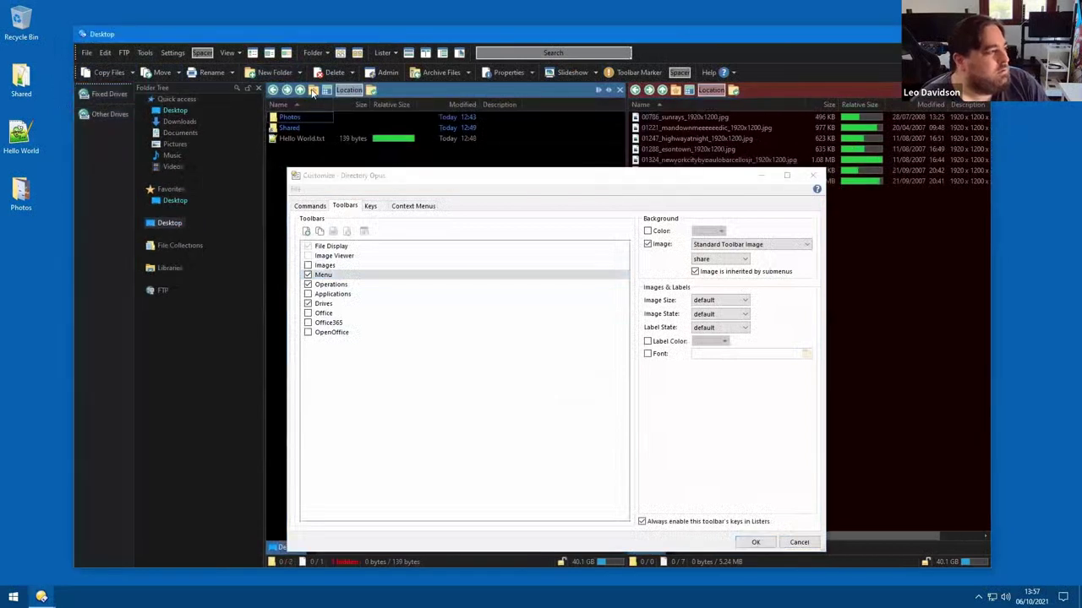
- Add the Photos and Shared folders as buttons to the vertical Drives toolbar, below the Other Drives button
{"action": "left_click_drag", "start_coordinate": [289, 116], "coordinate": [99, 126]}
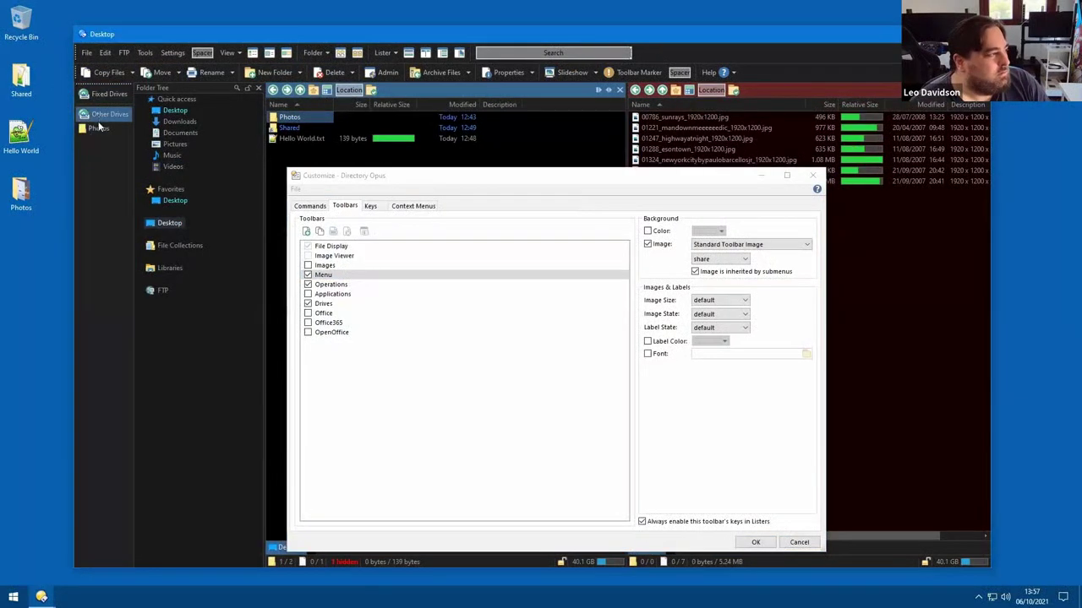
{"action": "left_click_drag", "start_coordinate": [289, 127], "coordinate": [98, 145]}
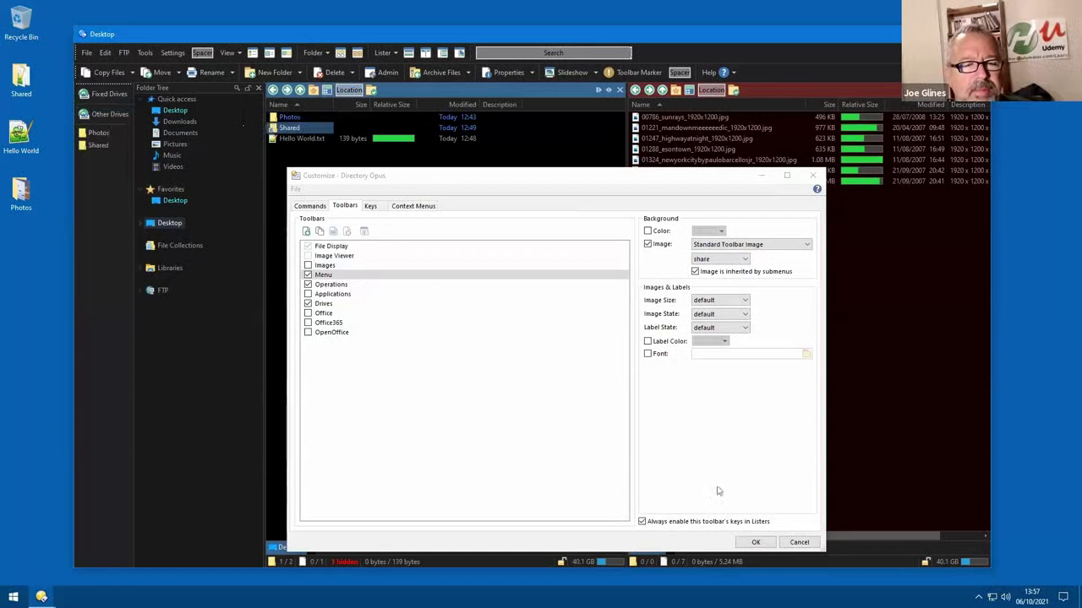
{"action": "left_click", "coordinate": [748, 544]}
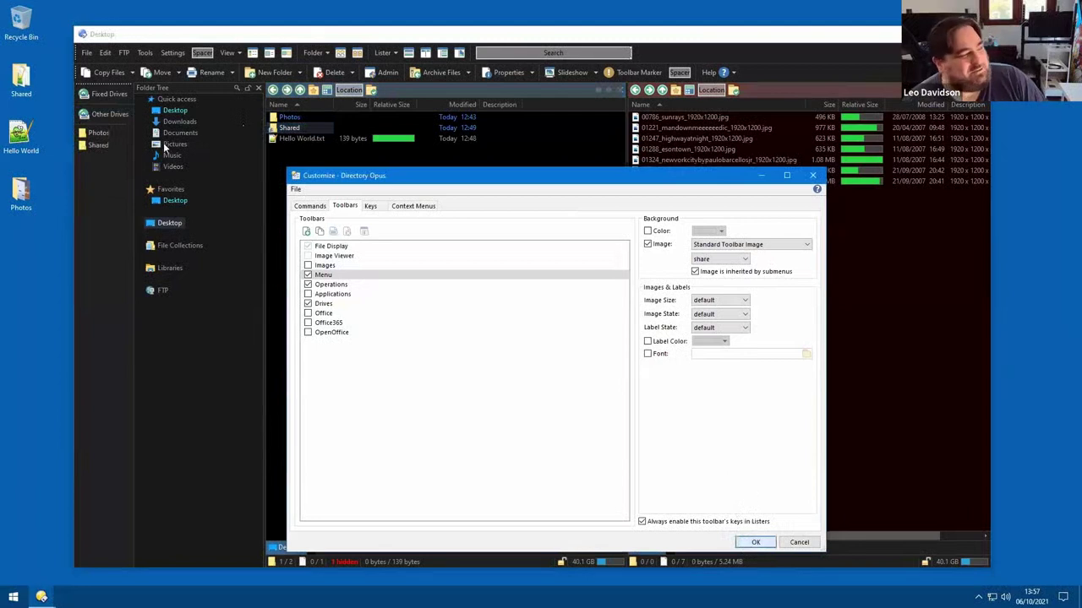
- Inspect the command behind the Fixed Drives toolbar button, and finish the toolbar customization
{"action": "double_click", "coordinate": [100, 96]}
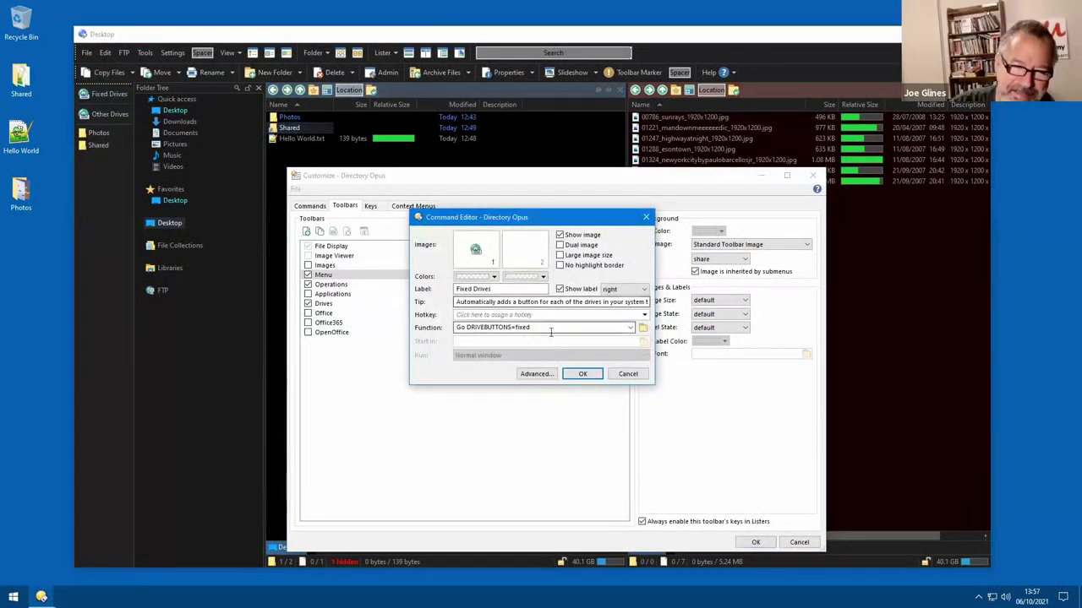
{"action": "left_click", "coordinate": [583, 374]}
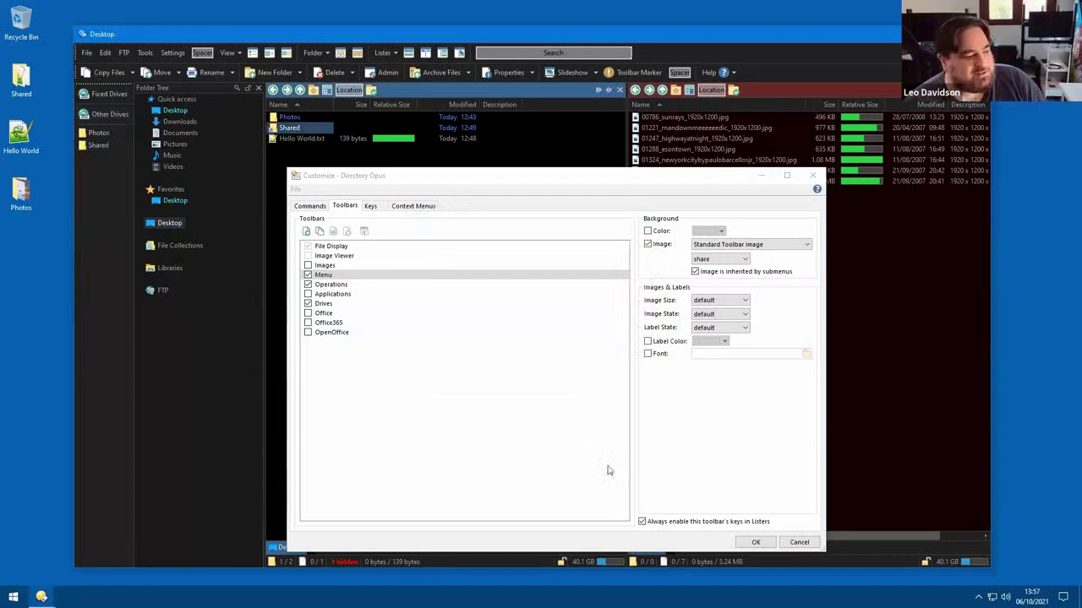
{"action": "left_click", "coordinate": [754, 542]}
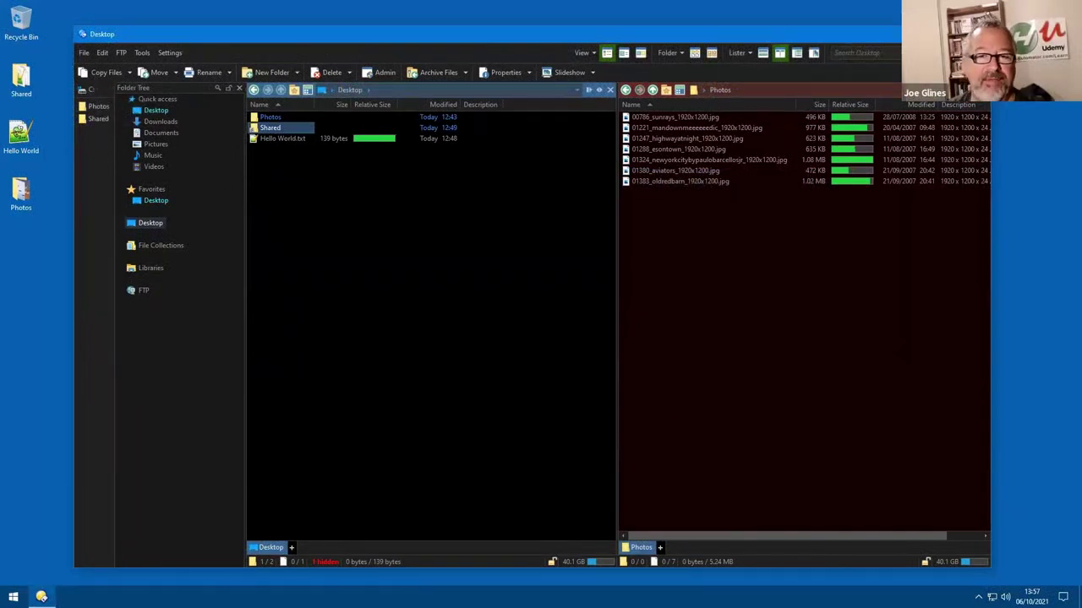
- Open drive C with its button on the Drives toolbar, and switch to This PC through the folder tree
{"action": "left_click", "coordinate": [463, 270]}
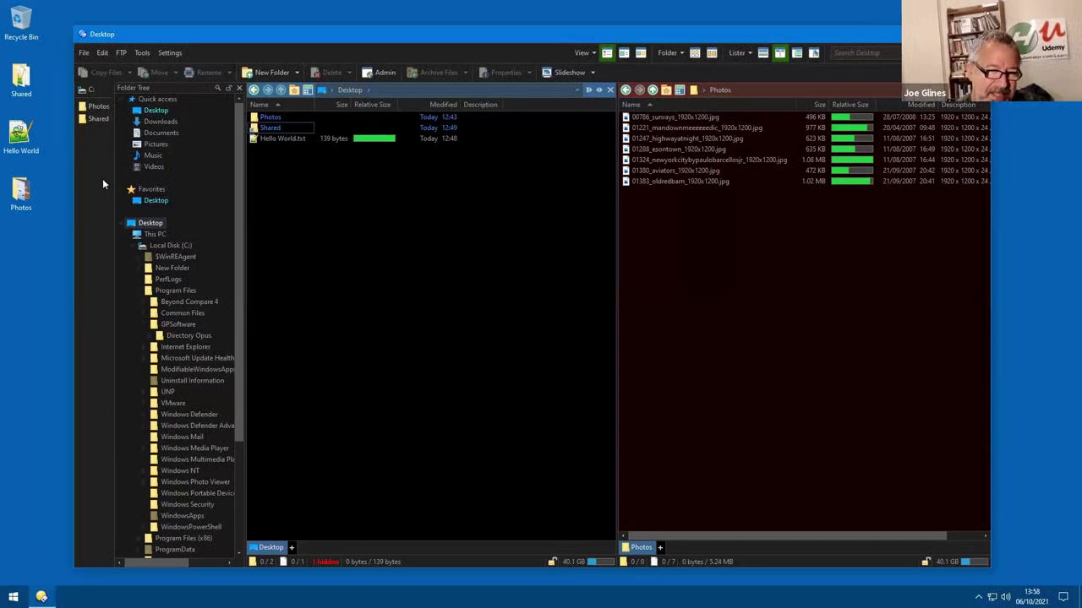
{"action": "left_click", "coordinate": [97, 90]}
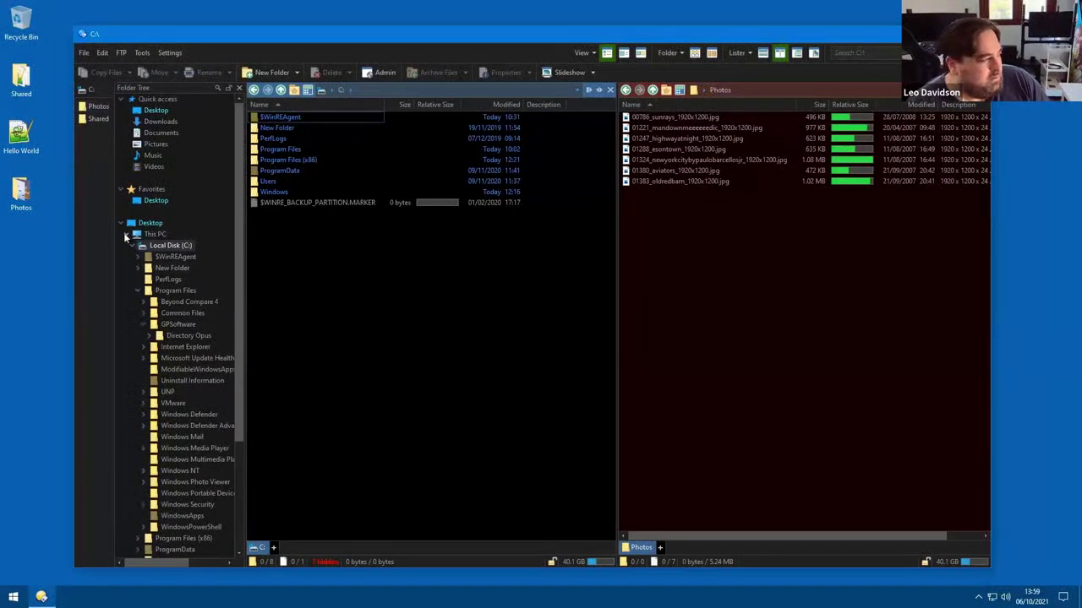
{"action": "left_click", "coordinate": [153, 235]}
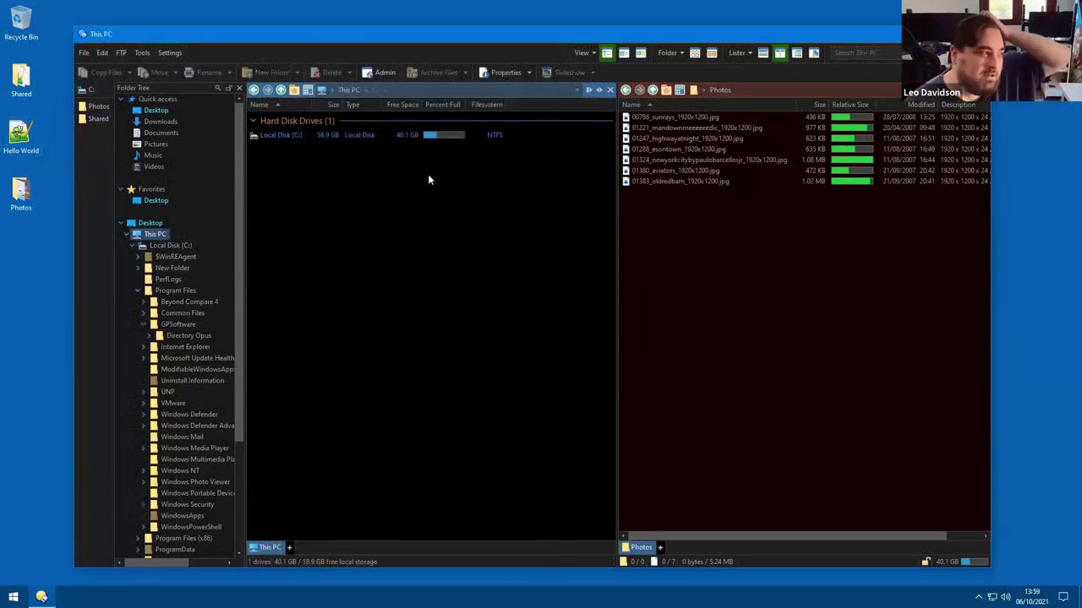
- Turn off the vertical Drives toolbar beside the folder tree
{"action": "right_click", "coordinate": [119, 165]}
{"action": "left_click", "coordinate": [119, 224]}
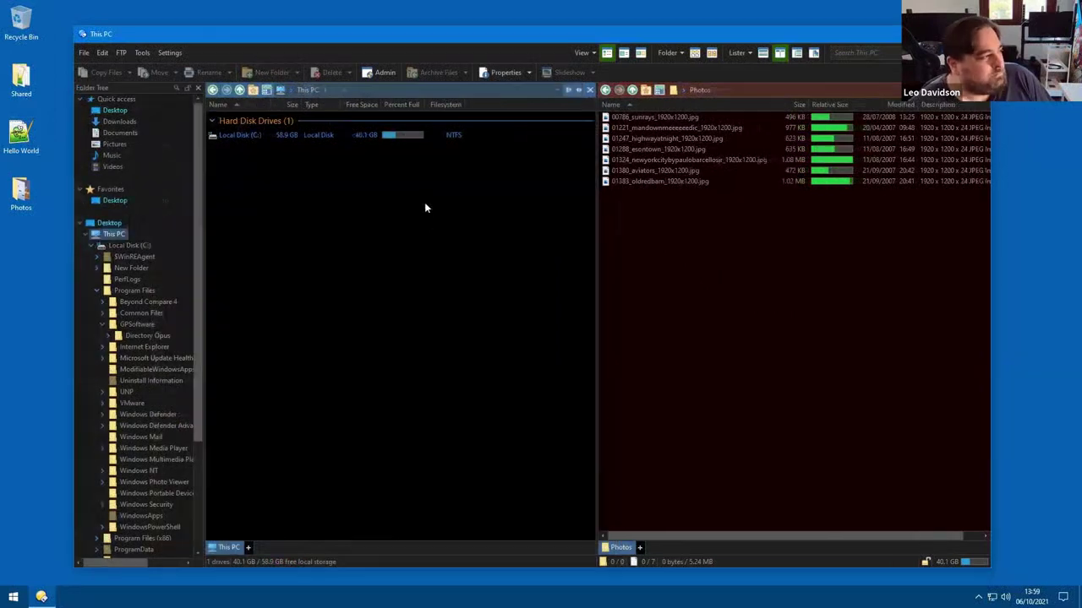
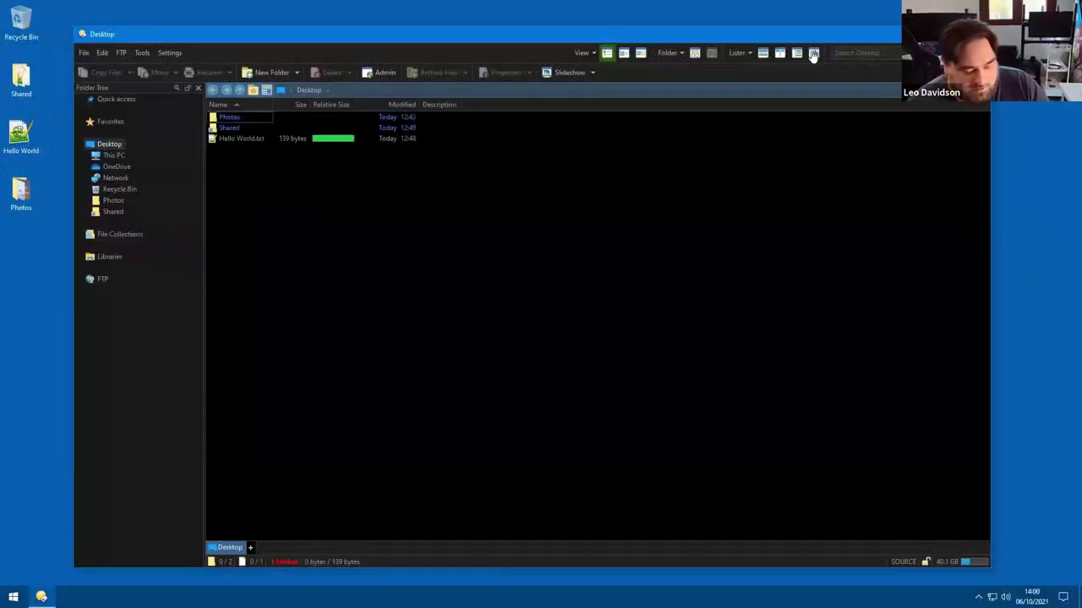
- Inspect the function of the Viewer Pane toolbar button in the Command Editor without changing it
{"action": "right_click", "coordinate": [811, 53], "text": "ctrl+shift"}
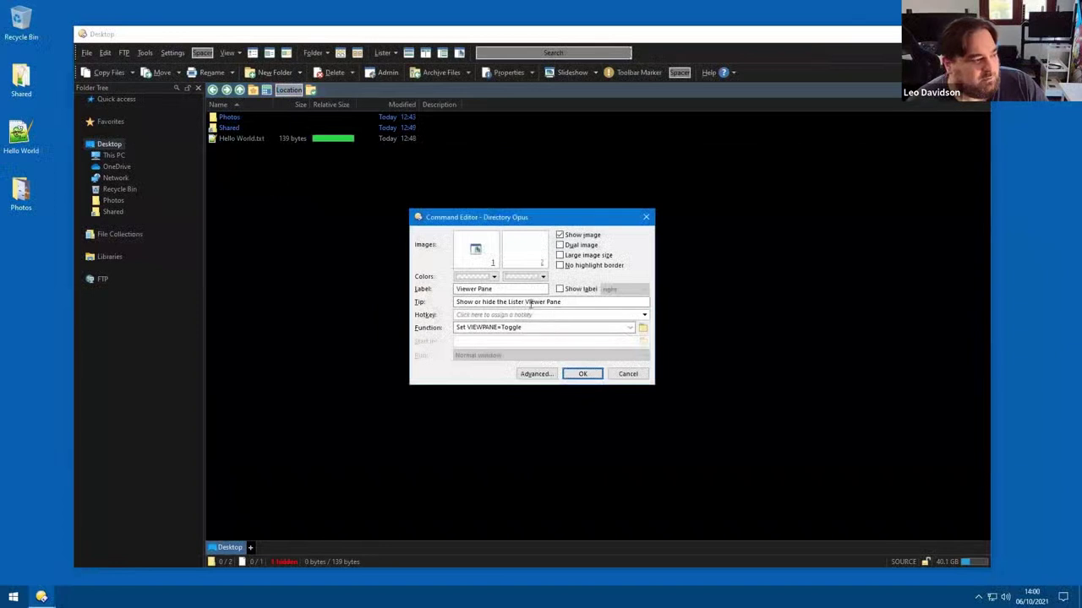
{"action": "left_click", "coordinate": [628, 378]}
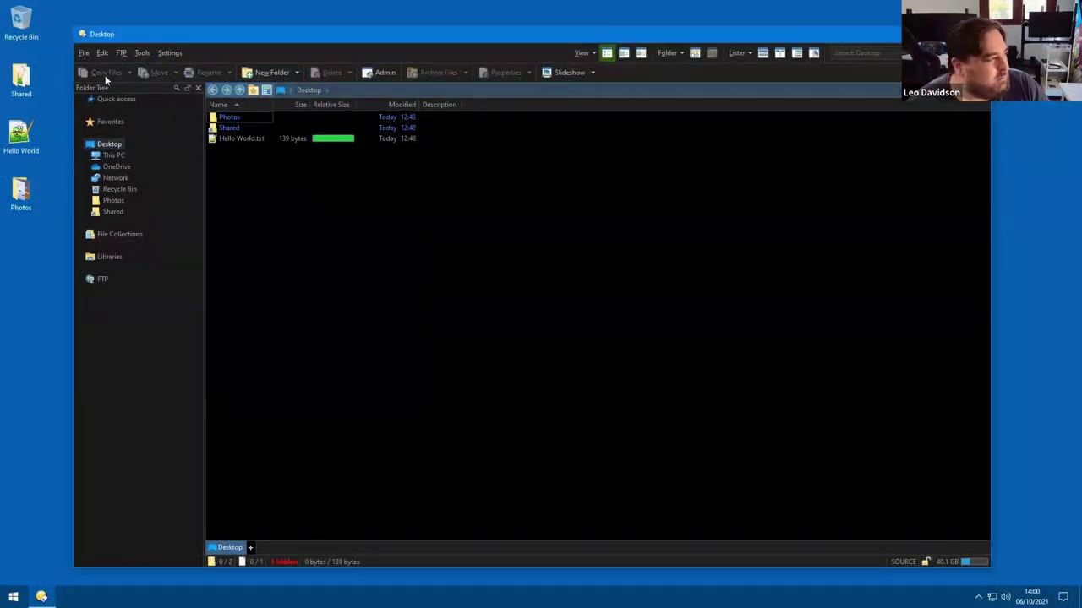
- Examine the Copy Files command's definition in toolbar customization, including its none and shift key modifiers, and leave without saving
{"action": "right_click", "coordinate": [218, 49]}
{"action": "left_click", "coordinate": [254, 56]}
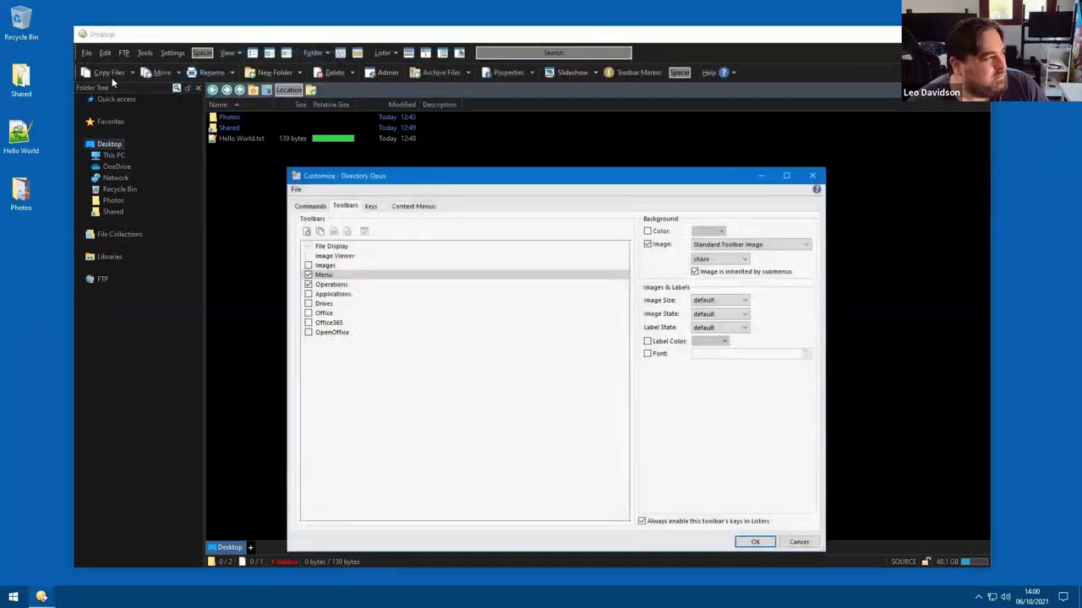
{"action": "left_click", "coordinate": [109, 74]}
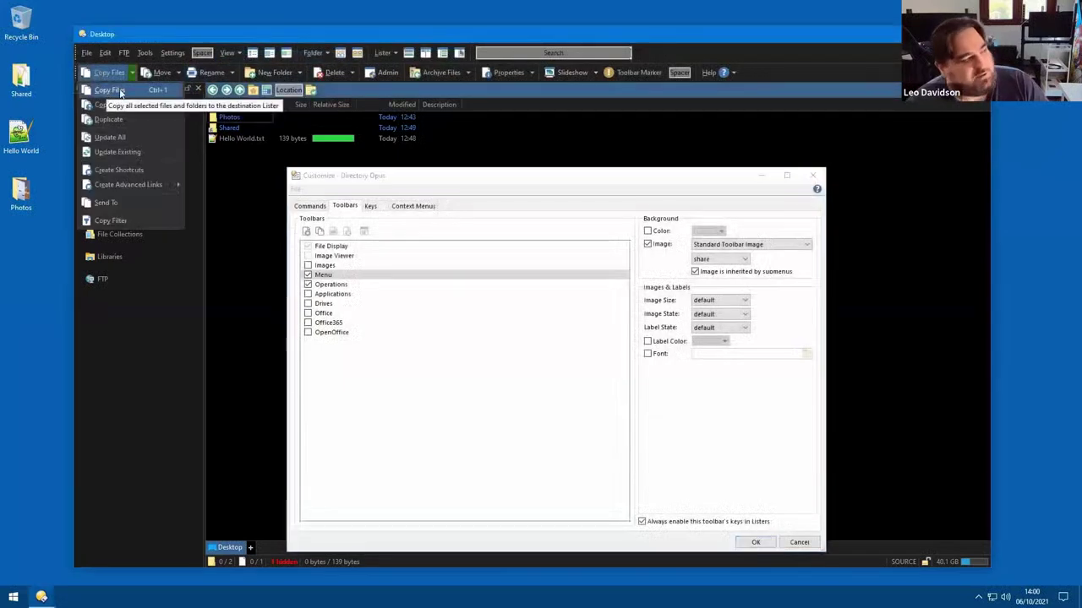
{"action": "double_click", "coordinate": [110, 89]}
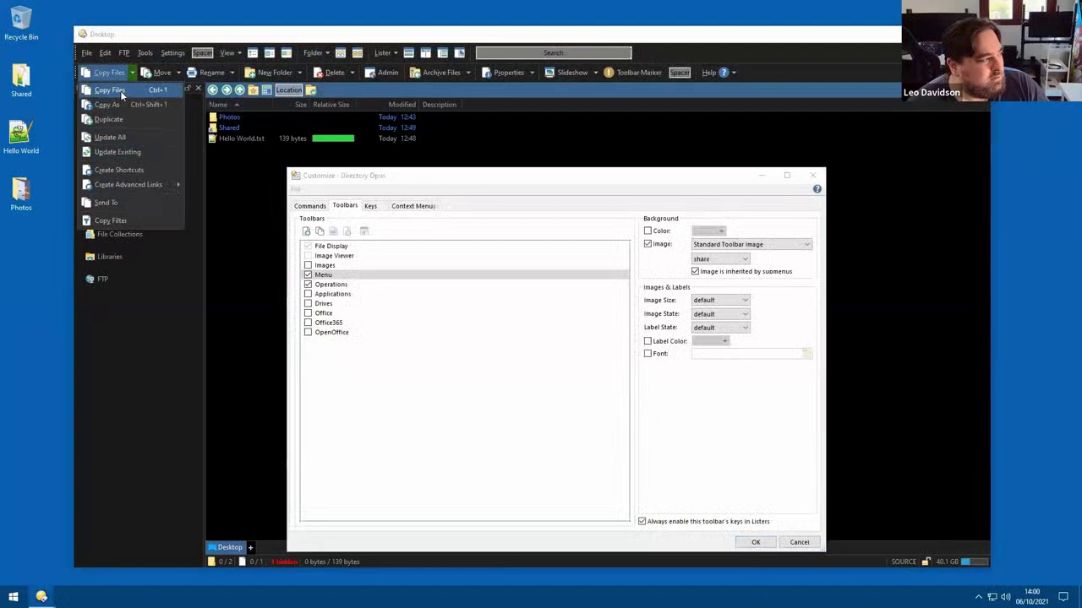
{"action": "left_click", "coordinate": [413, 322]}
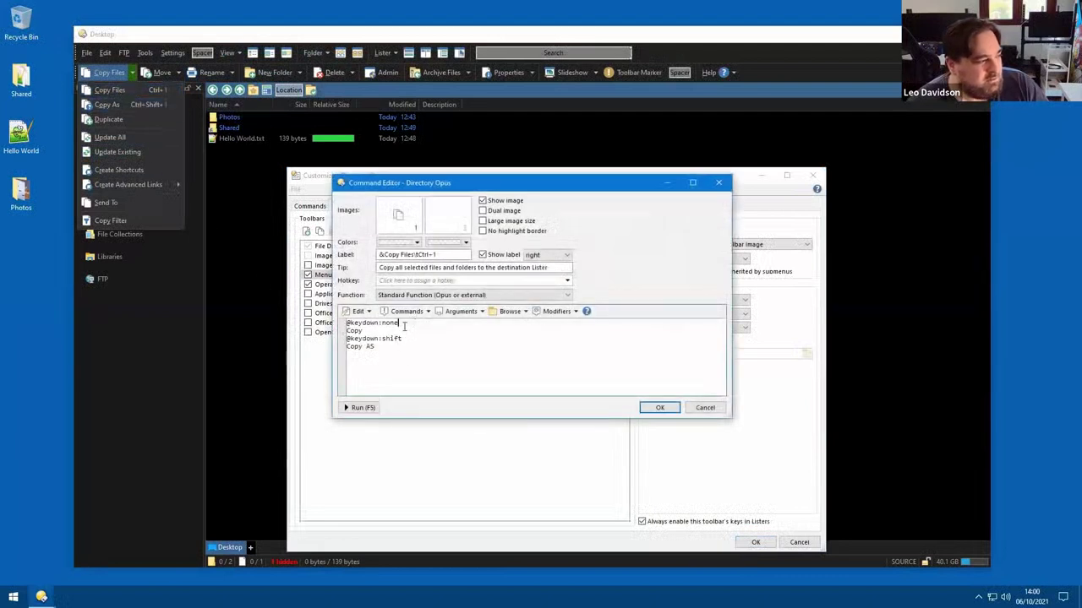
{"action": "left_click_drag", "start_coordinate": [379, 322], "coordinate": [341, 323]}
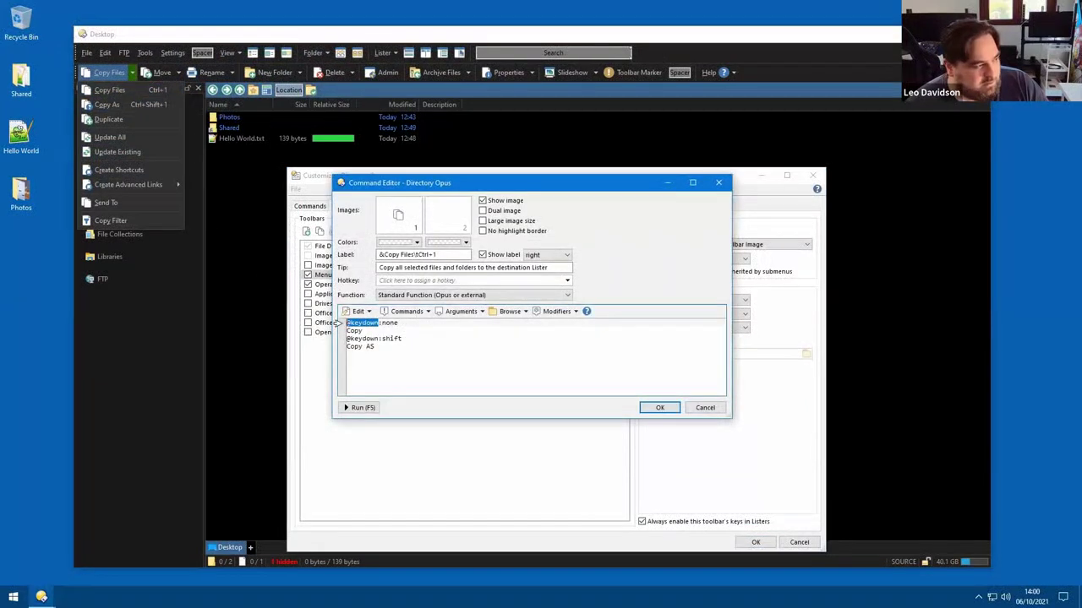
{"action": "left_click", "coordinate": [419, 327]}
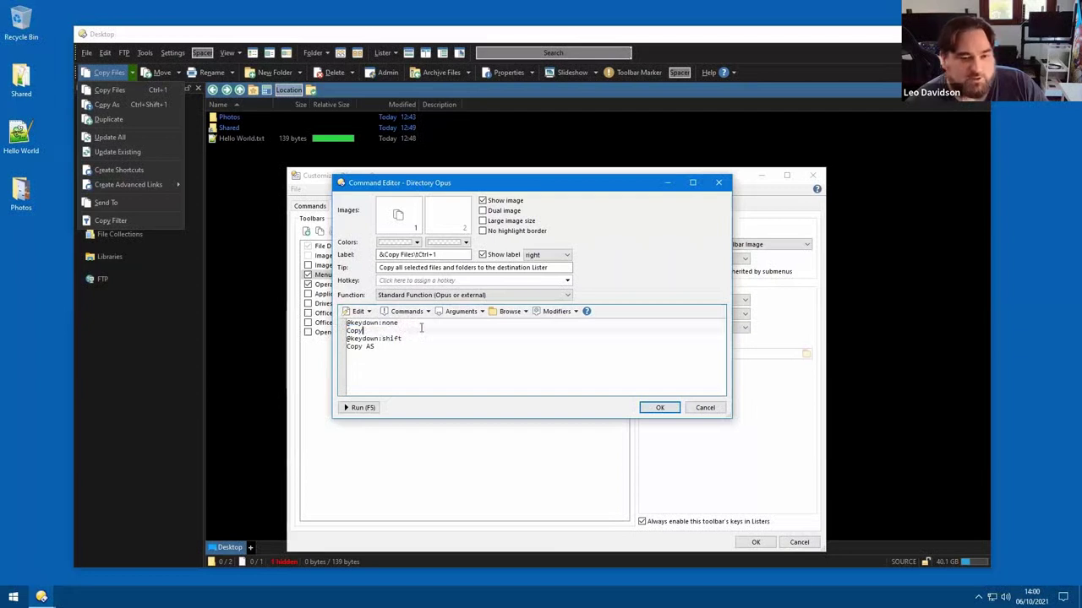
{"action": "left_click_drag", "start_coordinate": [379, 332], "coordinate": [313, 333]}
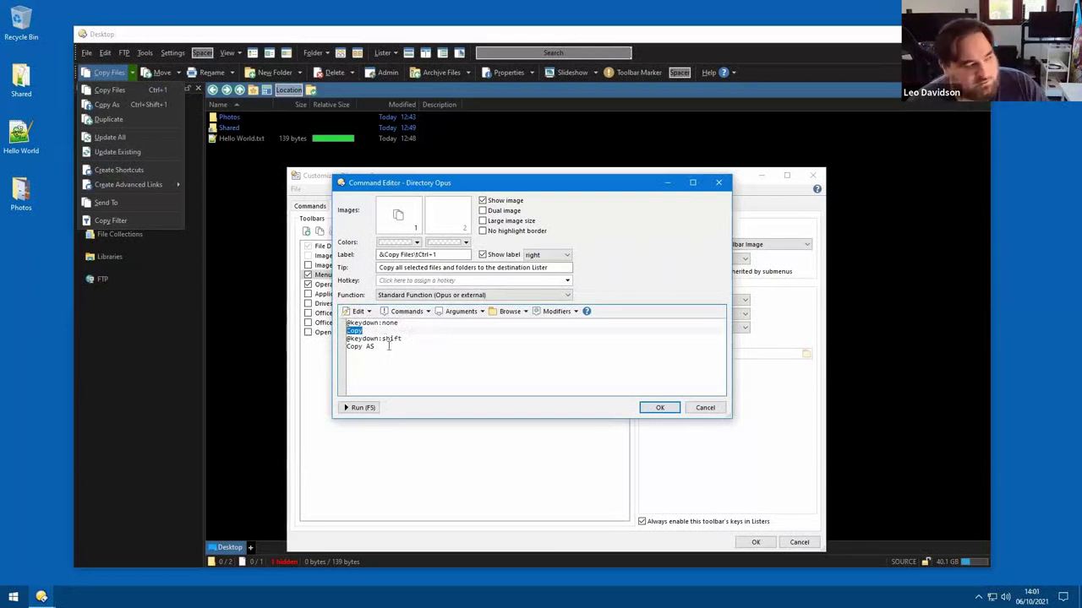
{"action": "left_click_drag", "start_coordinate": [387, 347], "coordinate": [334, 339]}
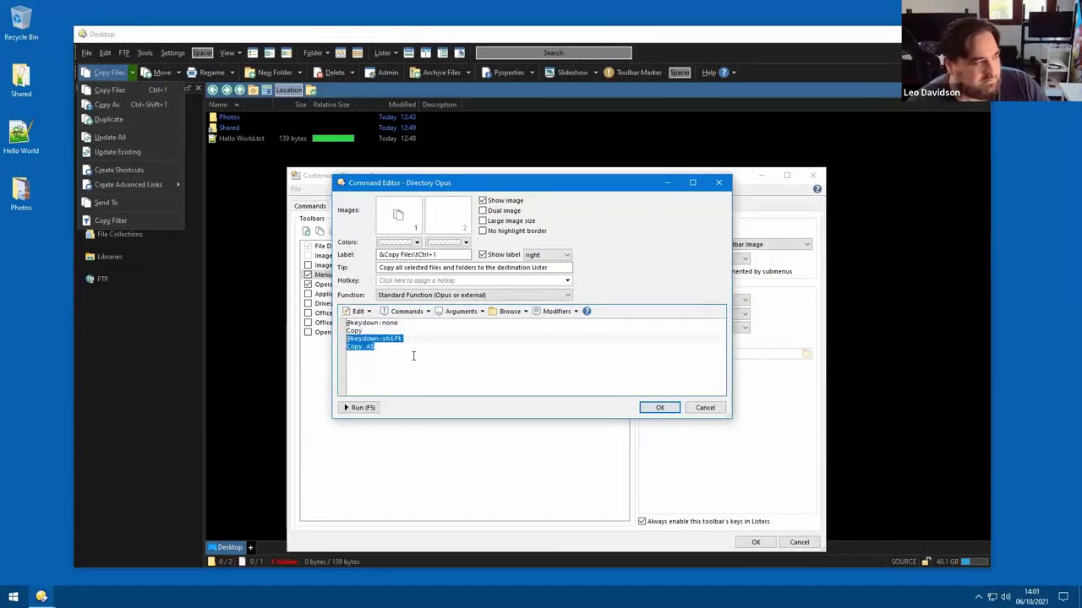
{"action": "left_click", "coordinate": [705, 408]}
{"action": "left_click", "coordinate": [801, 543]}
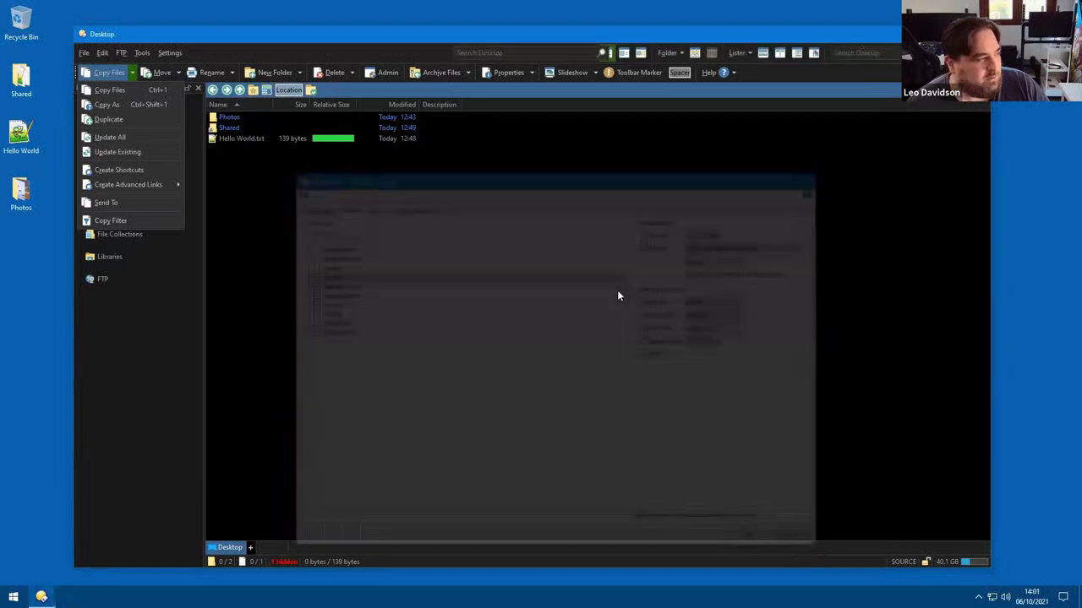
- Open Photos in a second pane and copy Hello World.txt there with Copy As, using old name *.txt and new name Backup-*.*
{"action": "double_click", "coordinate": [621, 116]}
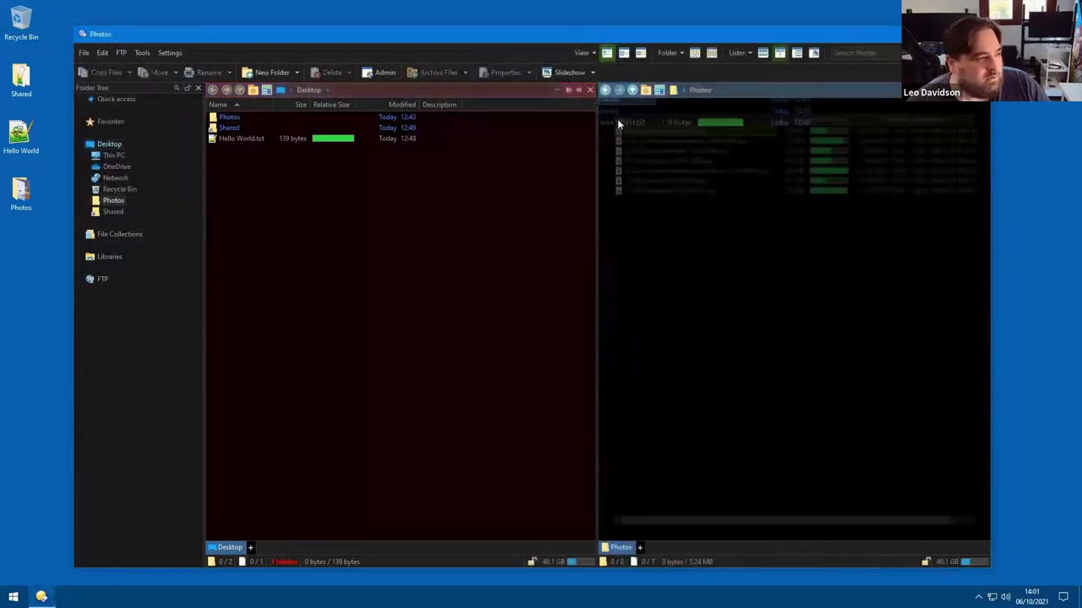
{"action": "left_click", "coordinate": [253, 142]}
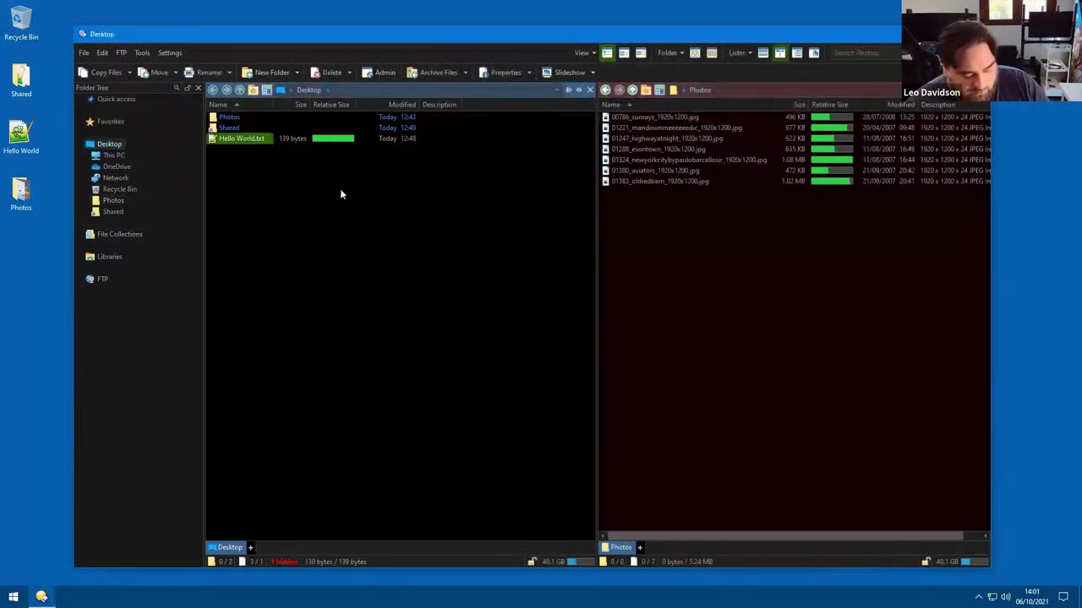
{"action": "left_click", "coordinate": [105, 72]}
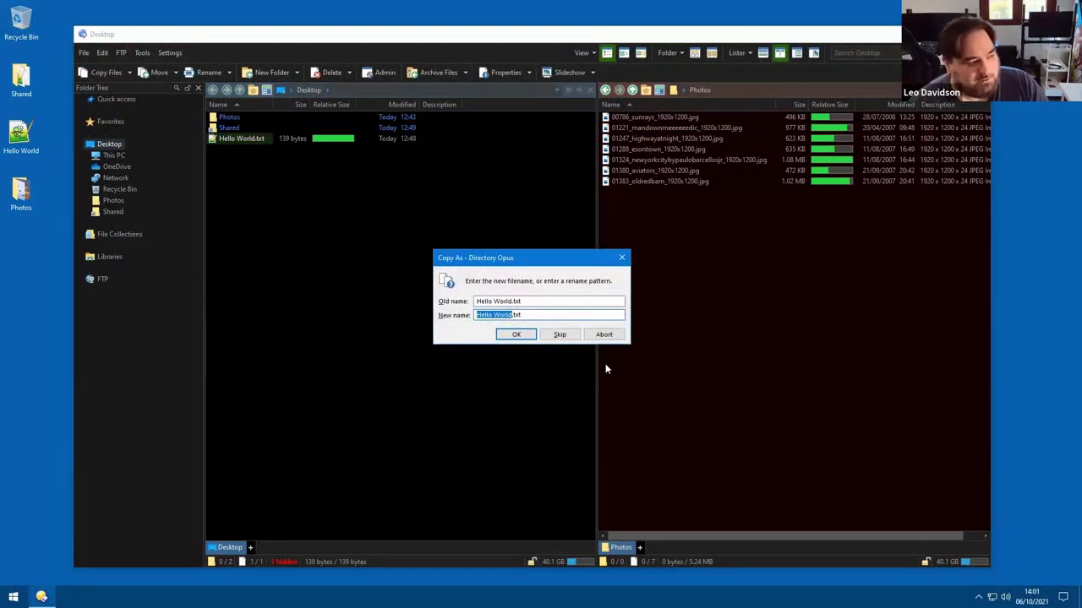
{"action": "type", "text": "My"}
{"action": "key", "text": "BackSpace"}
{"action": "key", "text": "BackSpace"}
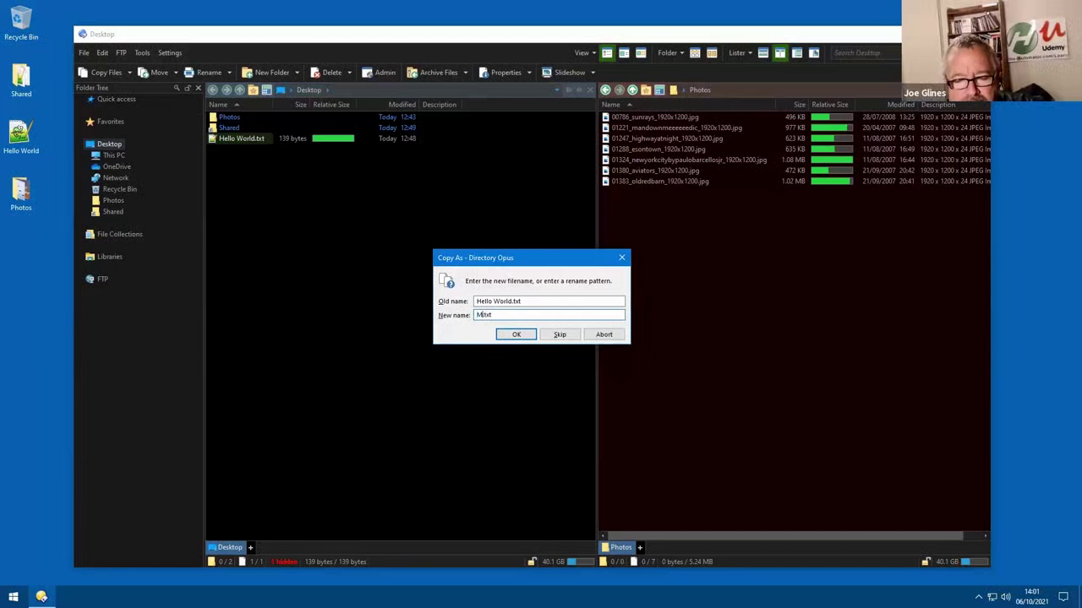
{"action": "key", "text": "shift+Tab"}
{"action": "type", "text": "*.txt"}
{"action": "key", "text": "Tab"}
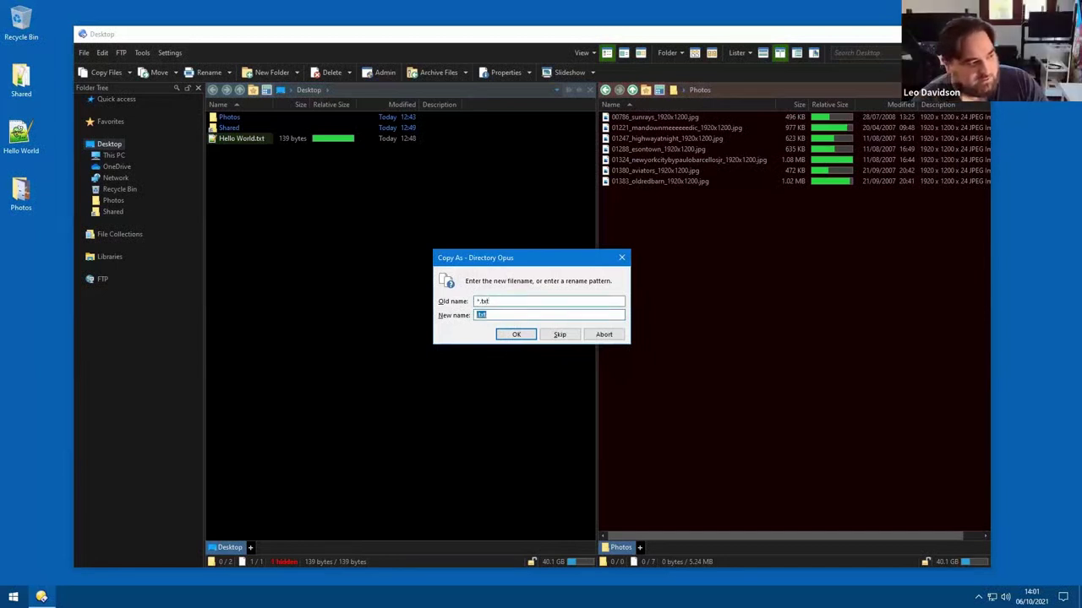
{"action": "type", "text": "Backup-*."}
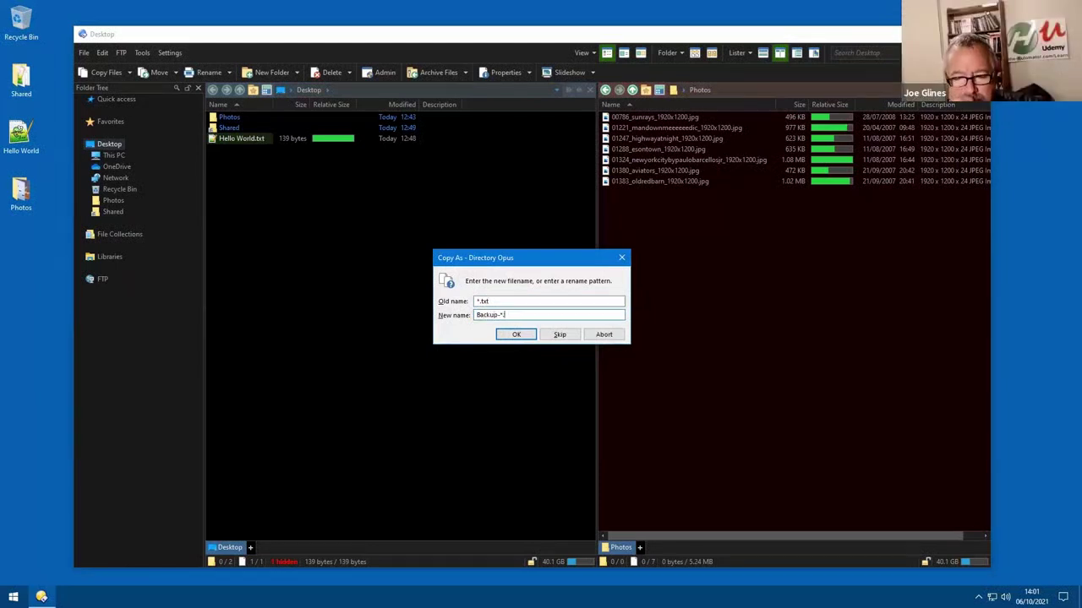
{"action": "type", "text": "*"}
{"action": "key", "text": "Return"}
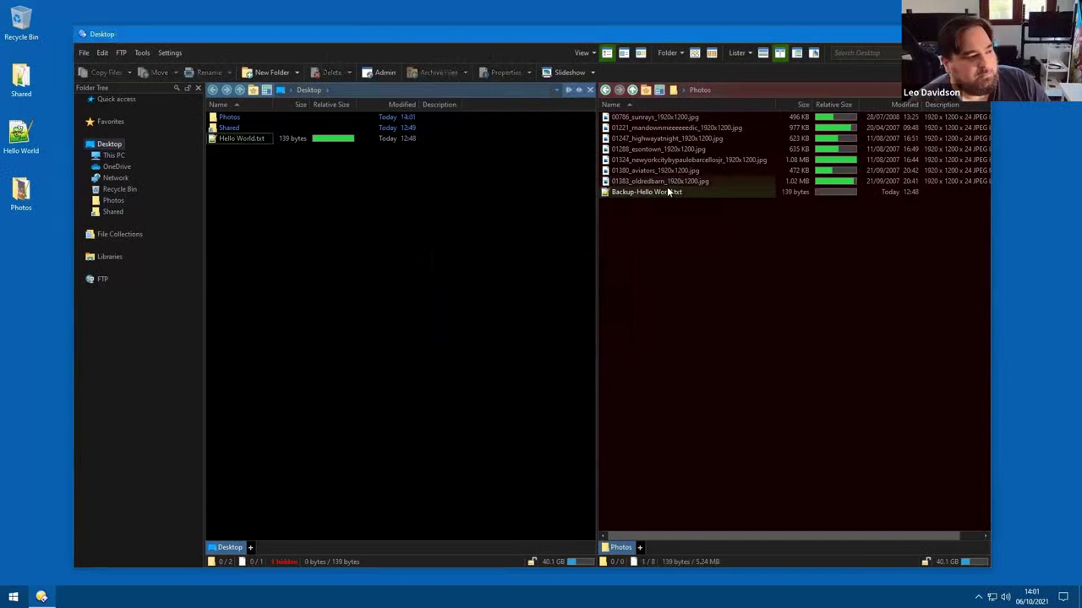
- Delete Backup-Hello World.txt from the Photos folder
{"action": "left_click", "coordinate": [670, 190]}
{"action": "key", "text": "Delete"}
{"action": "key", "text": "Return"}
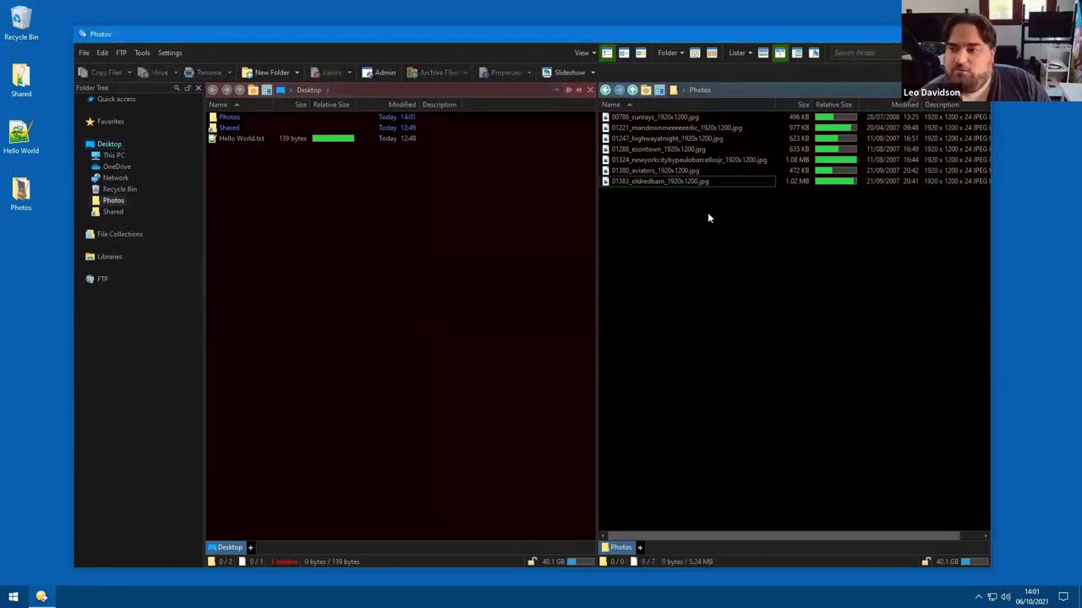
- View the advanced Rename dialog for the Shared folder on the Desktop, and cancel it
{"action": "left_click", "coordinate": [245, 128]}
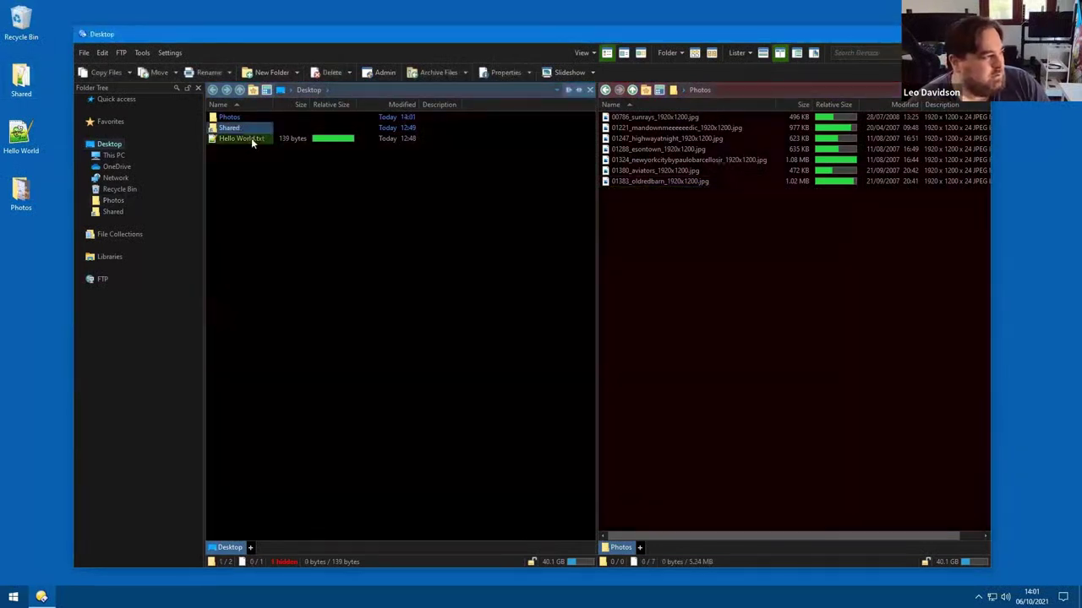
{"action": "left_click", "coordinate": [210, 74]}
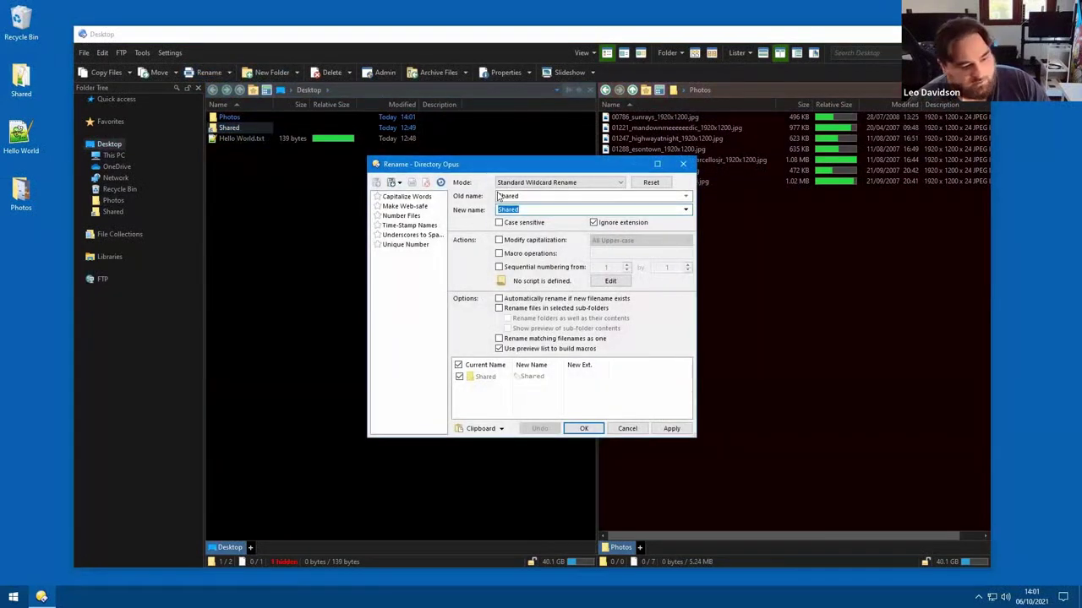
{"action": "left_click", "coordinate": [631, 432]}
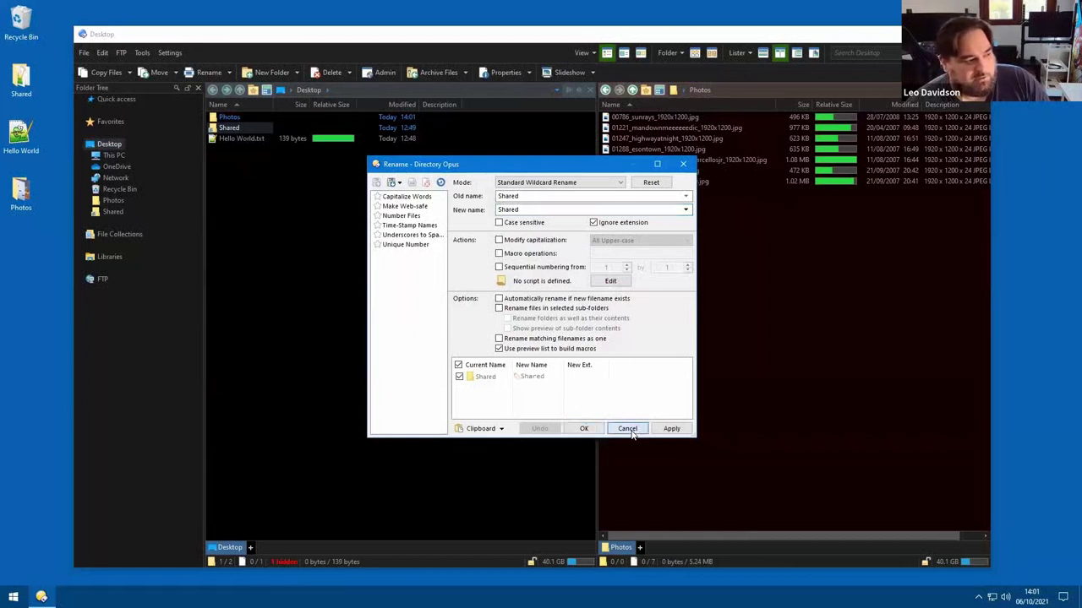
- Turn on Use Simple Rename, open the simple Rename dialog for the Shared folder, and cancel it
{"action": "key", "text": "F2"}
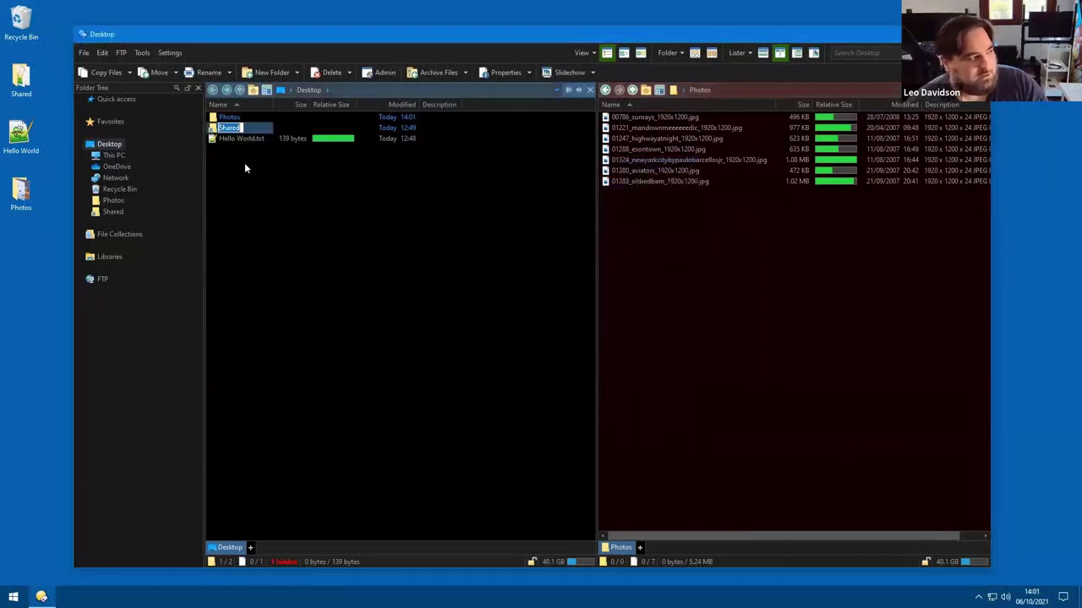
{"action": "left_click", "coordinate": [229, 73]}
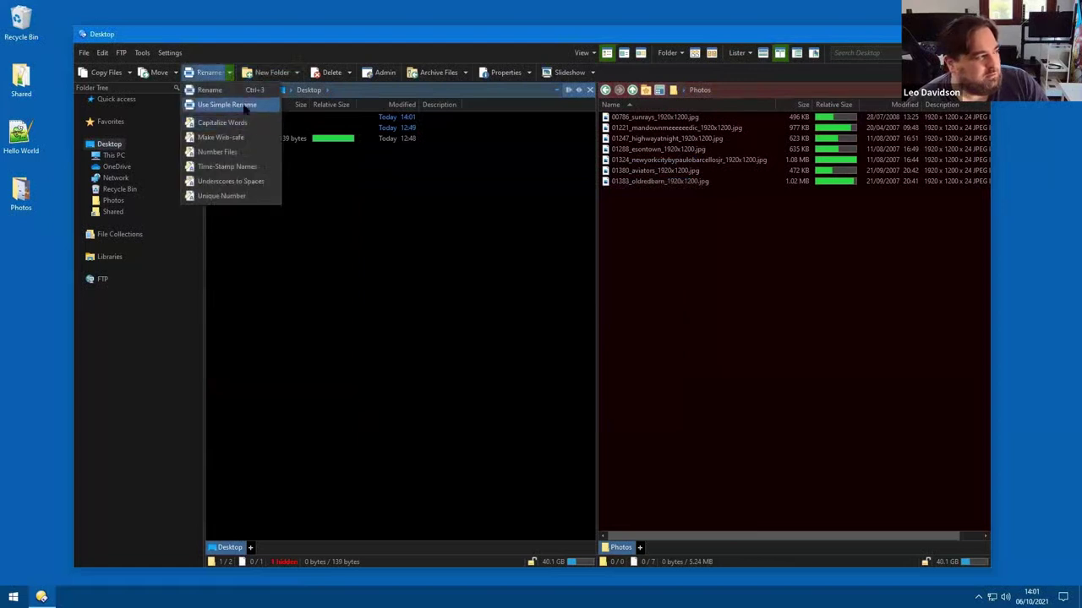
{"action": "left_click", "coordinate": [244, 104]}
{"action": "left_click", "coordinate": [205, 72]}
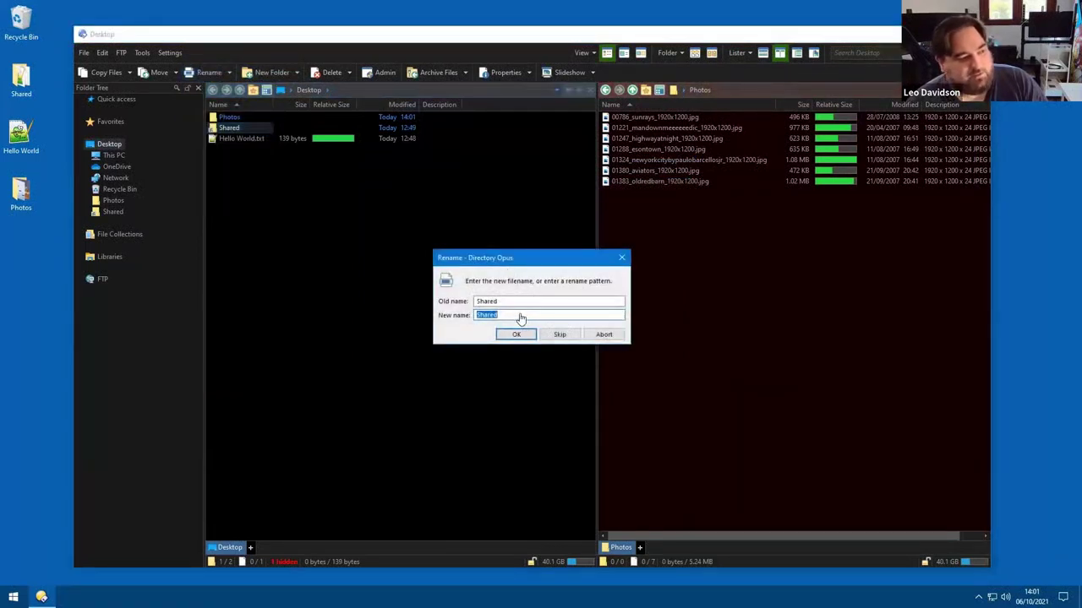
{"action": "key", "text": "Escape"}
- Examine the Use Simple Rename command's code line by line in toolbar customization, including its dopus_Rename_Simple toggle, if and set lines
{"action": "left_click", "coordinate": [229, 73]}
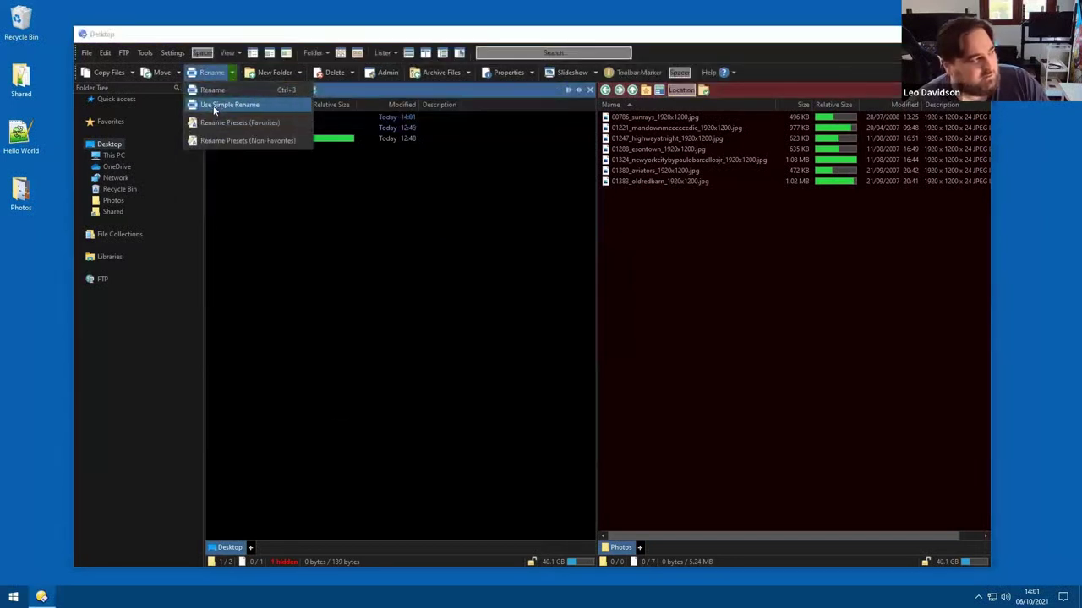
{"action": "double_click", "coordinate": [213, 106]}
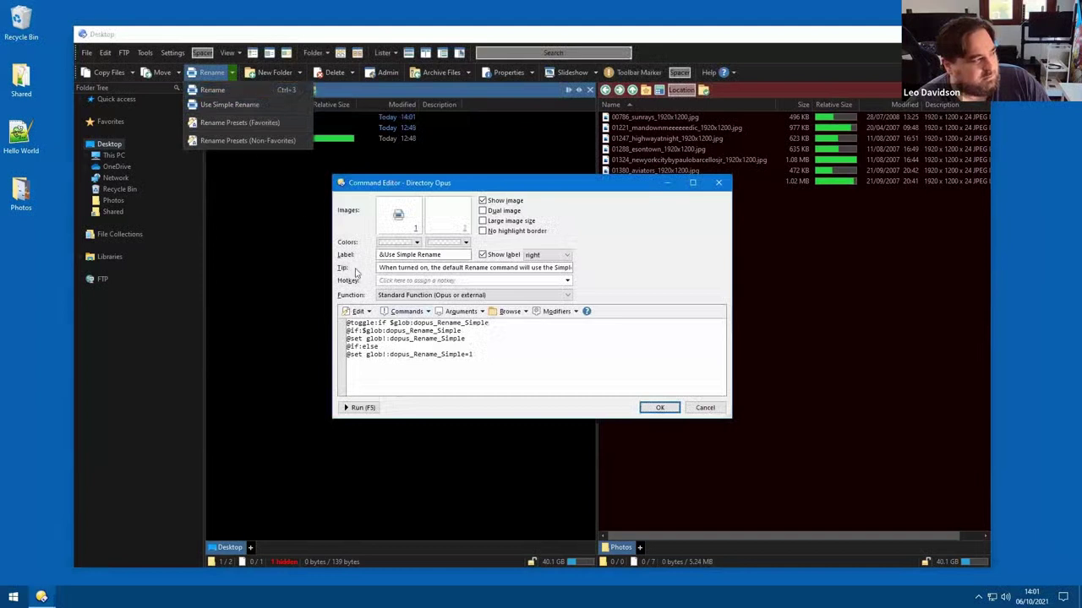
{"action": "double_click", "coordinate": [513, 323]}
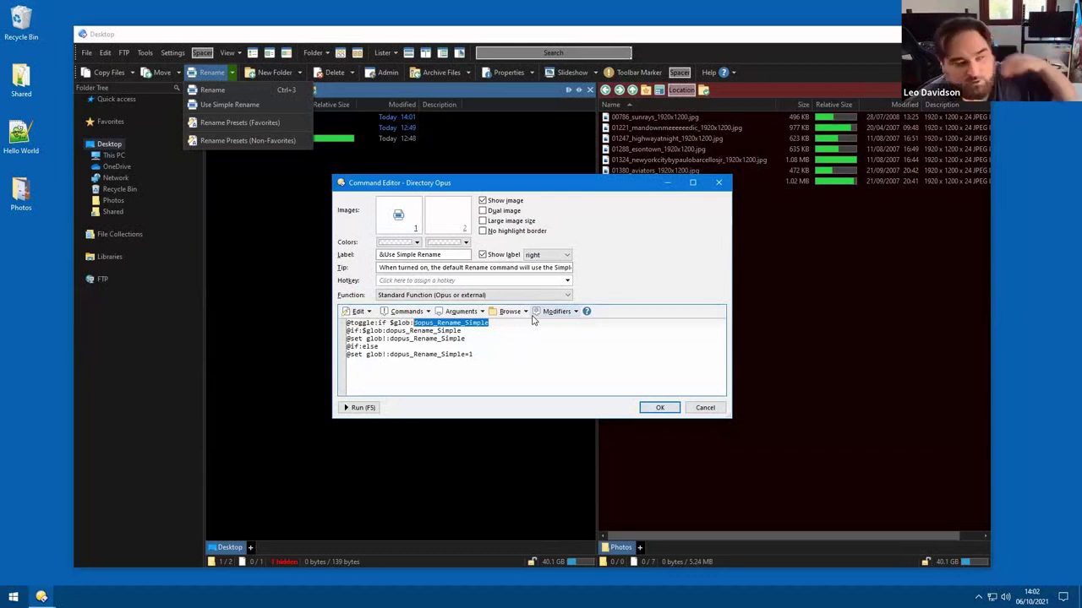
{"action": "key", "text": "Left"}
{"action": "key", "text": "shift+End"}
{"action": "key", "text": "Left"}
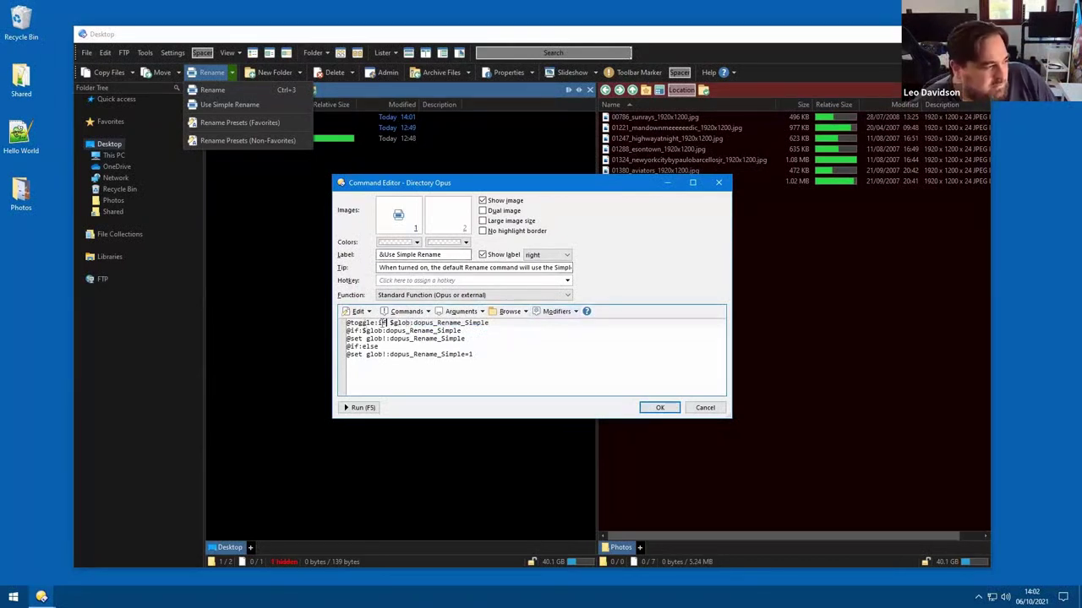
{"action": "key", "text": "shift+End"}
{"action": "key", "text": "Home"}
{"action": "key", "text": "shift+End"}
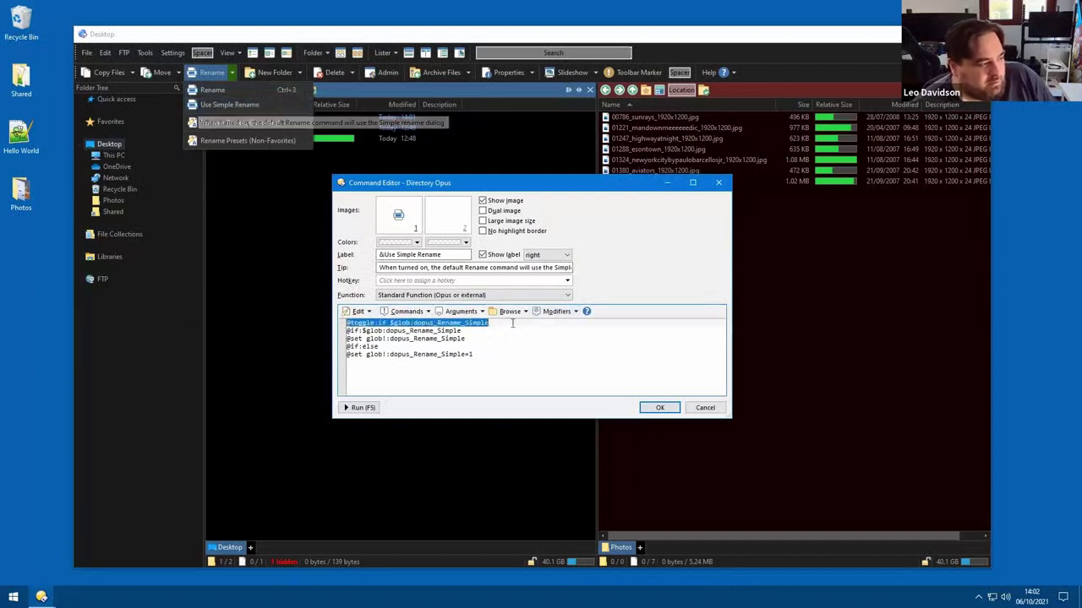
{"action": "key", "text": "Down"}
{"action": "key", "text": "Home"}
{"action": "key", "text": "shift+End"}
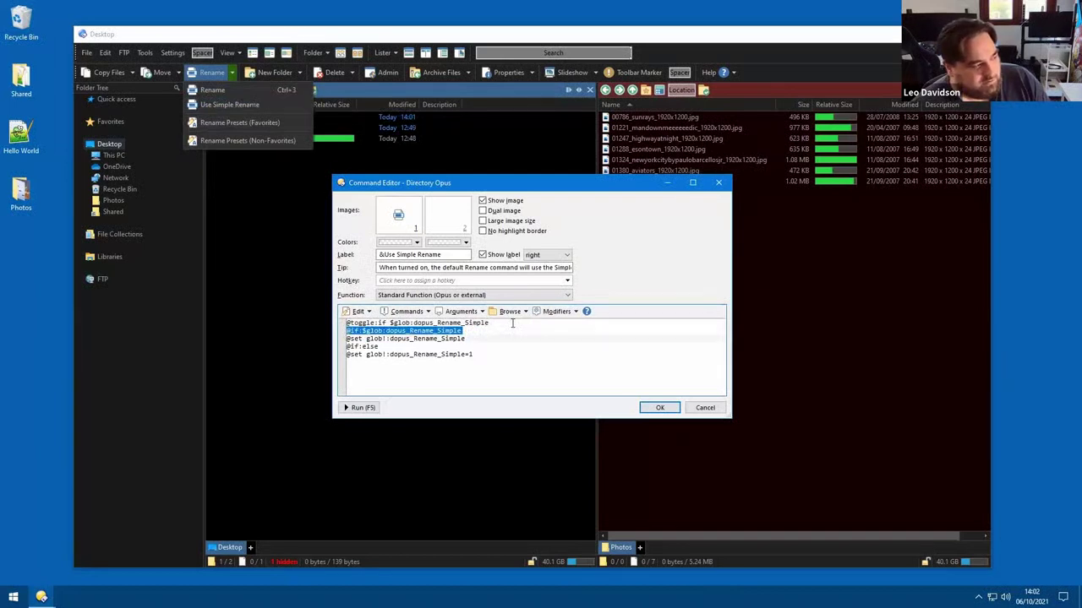
{"action": "key", "text": "Down"}
{"action": "key", "text": "Home"}
{"action": "key", "text": "shift+End"}
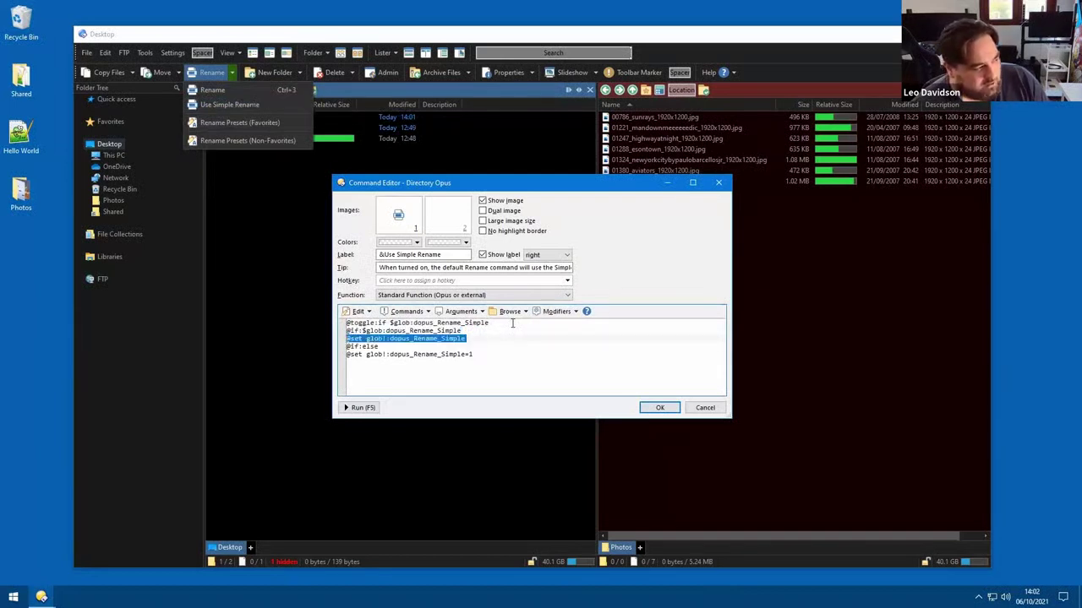
{"action": "key", "text": "Down"}
{"action": "key", "text": "Down"}
{"action": "key", "text": "Home"}
{"action": "key", "text": "shift+End"}
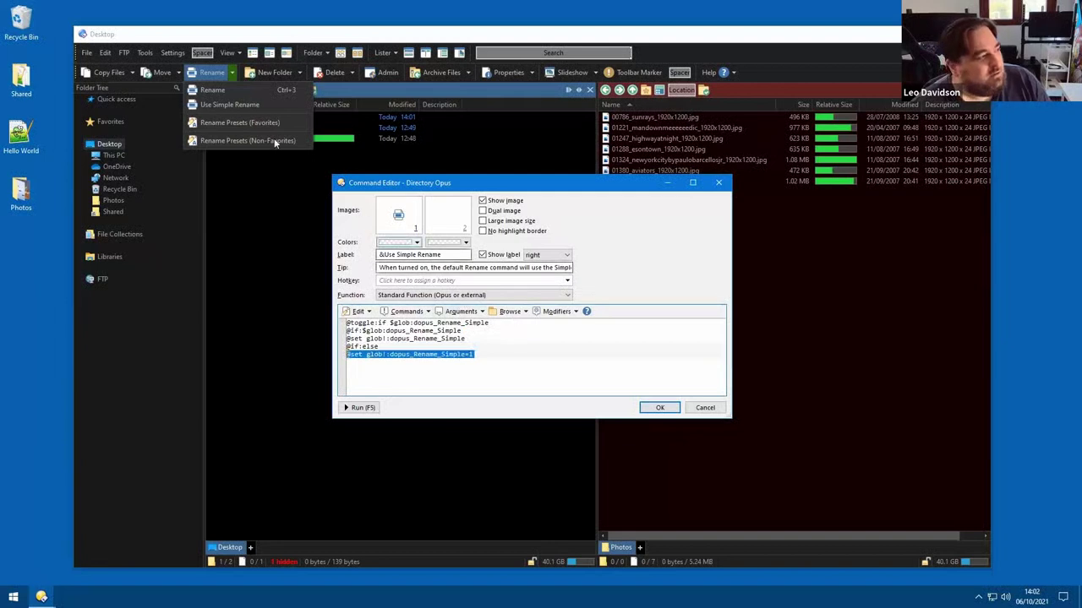
- Examine the Rename command's definition, including its Rename SIMPLE and Rename ADVANCED lines
{"action": "left_click", "coordinate": [231, 89]}
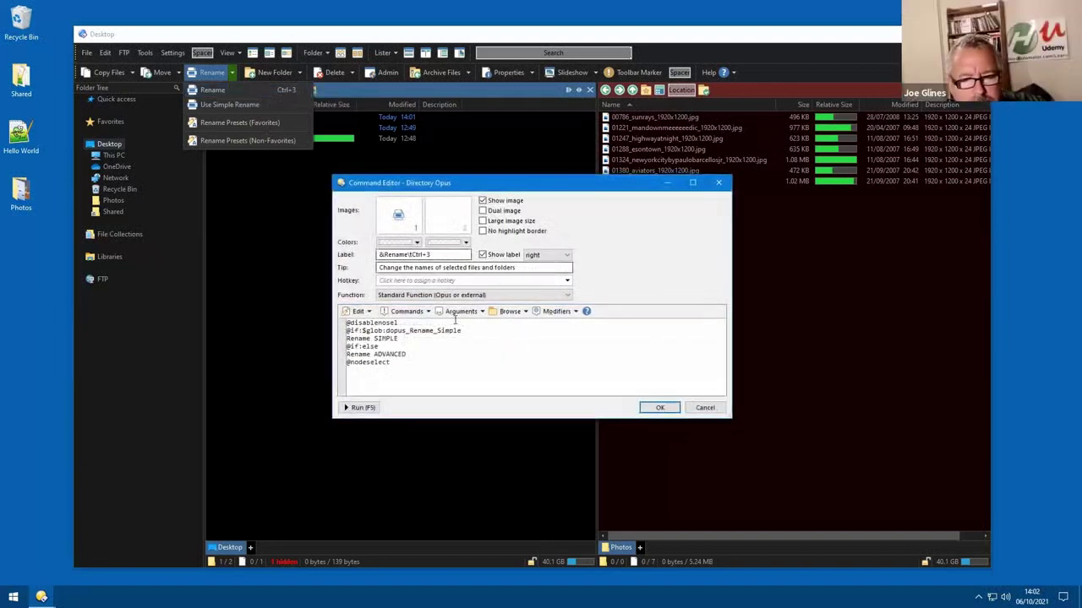
{"action": "key", "text": "Down"}
{"action": "key", "text": "Down"}
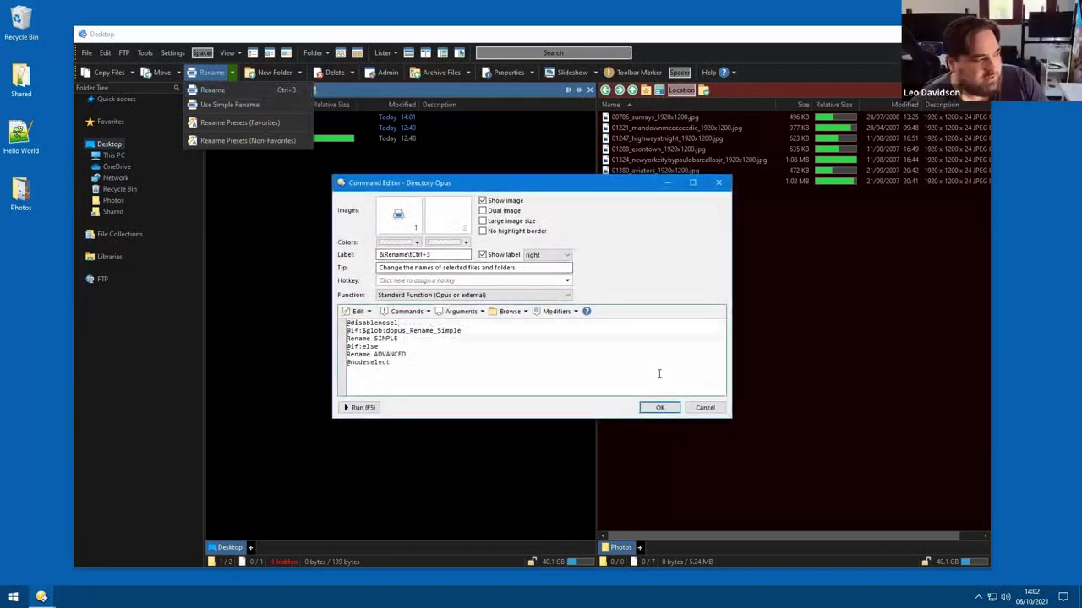
{"action": "key", "text": "shift+End"}
{"action": "key", "text": "Down"}
{"action": "key", "text": "Down"}
{"action": "key", "text": "Home"}
{"action": "key", "text": "shift+End"}
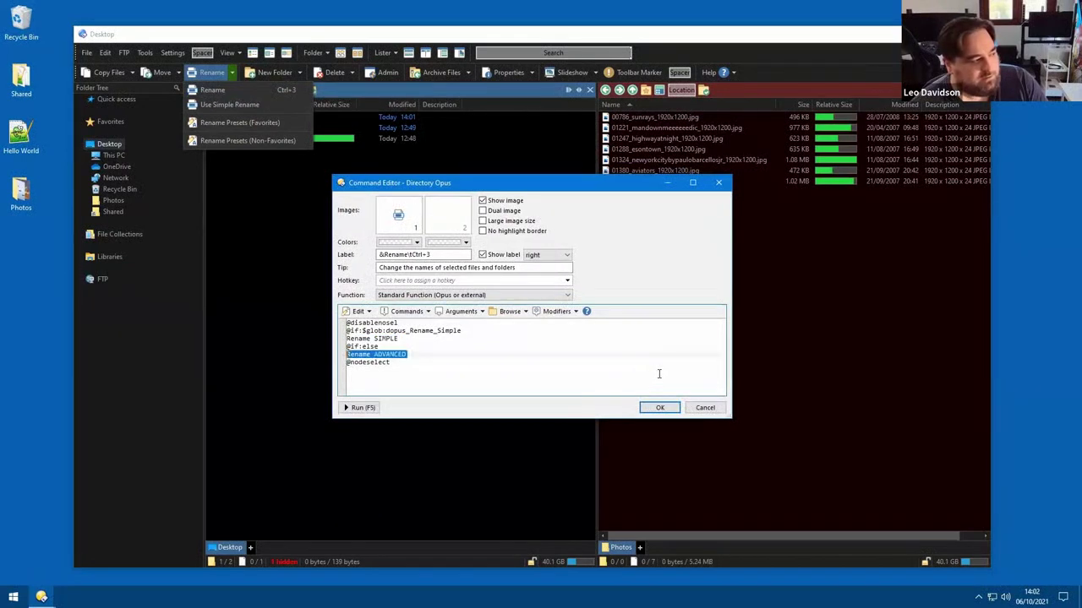
- View the Rename command's available arguments, including the INLINE options, and leave the command editor and toolbar customization without saving
{"action": "left_click", "coordinate": [435, 356]}
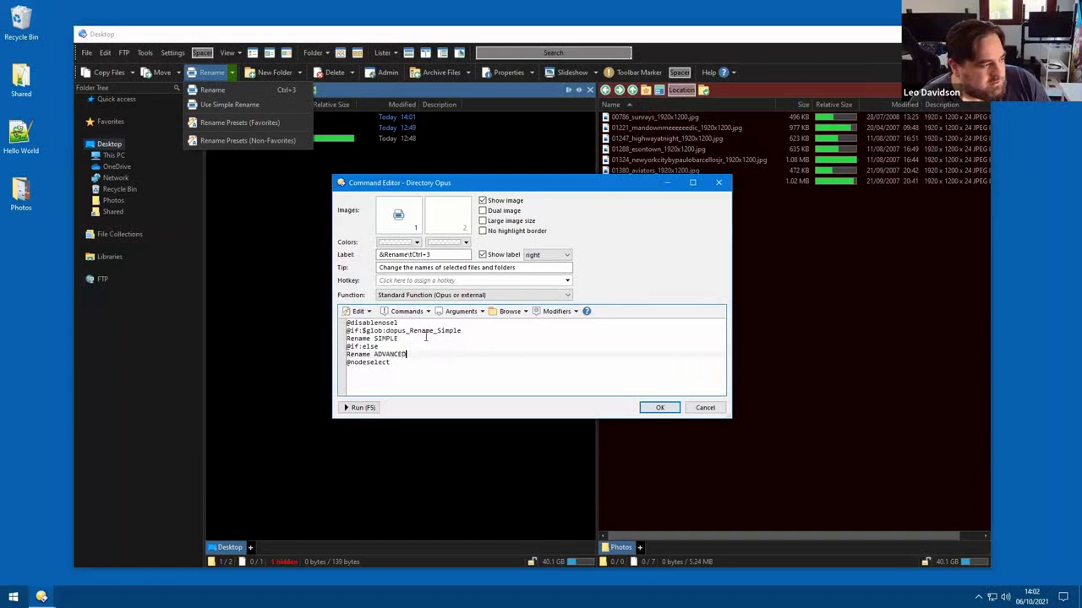
{"action": "left_click", "coordinate": [449, 312]}
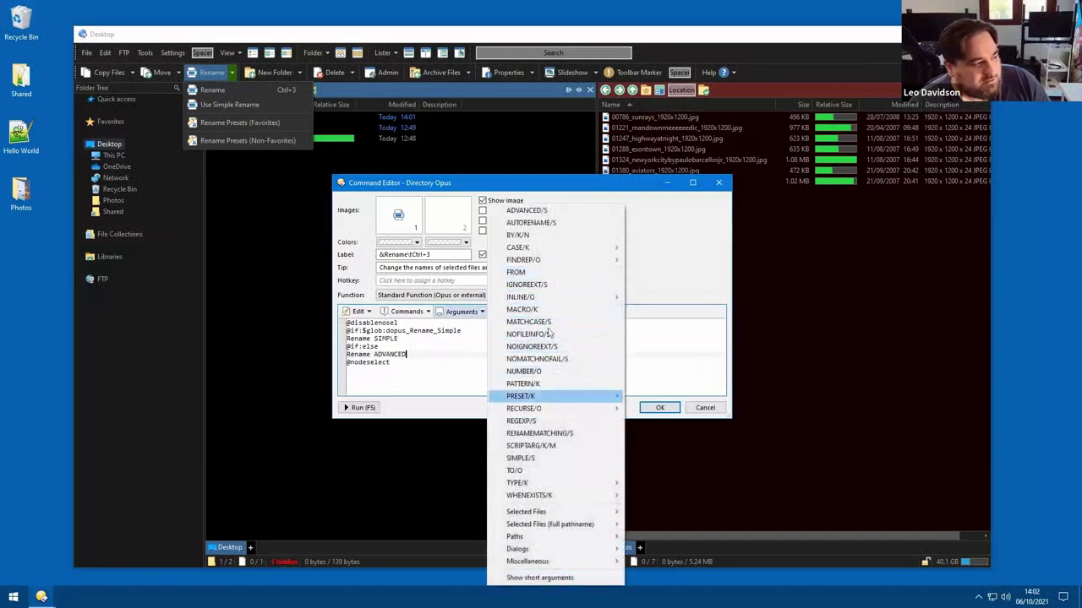
{"action": "mouse_move", "coordinate": [549, 298]}
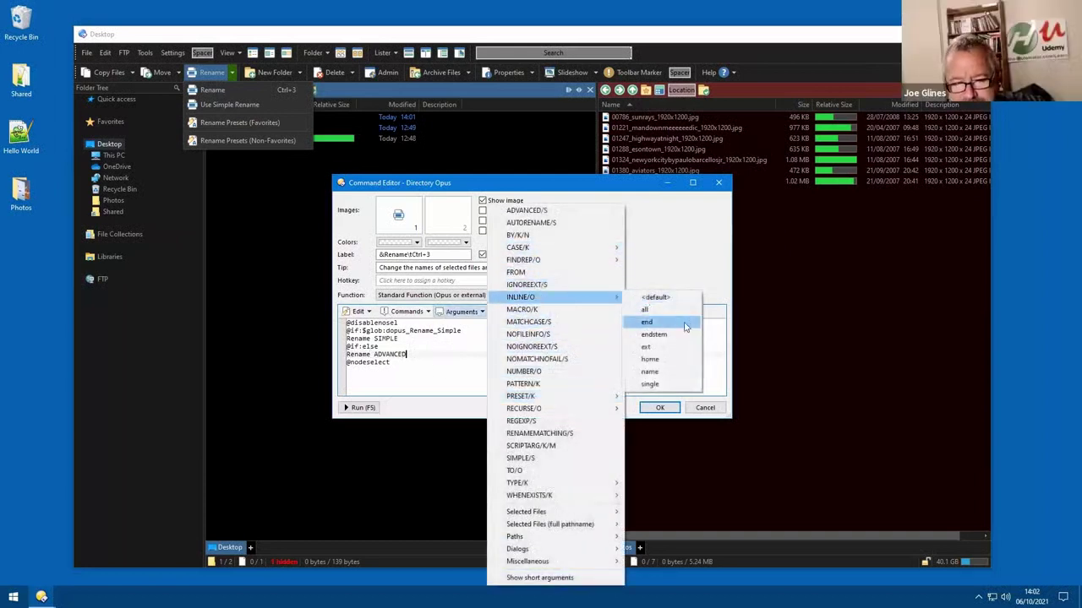
{"action": "key", "text": "Escape"}
{"action": "key", "text": "Escape"}
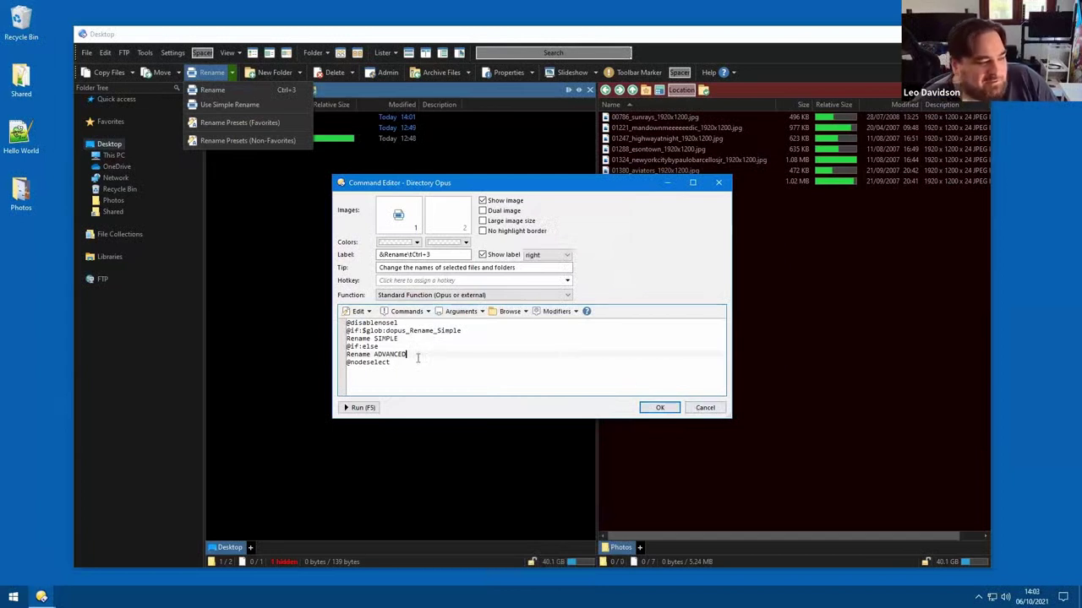
{"action": "left_click", "coordinate": [705, 407]}
{"action": "left_click", "coordinate": [703, 408]}
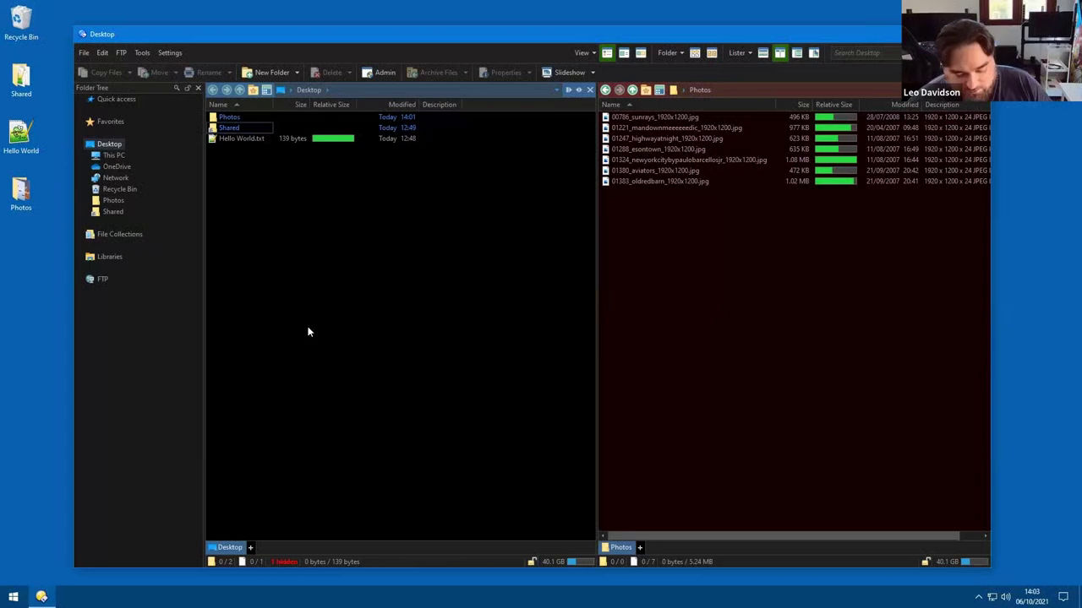
- Look up the folder aliases starting with /dop from the Desktop pane, and dismiss the suggestions
{"action": "type", "text": "/dop"}
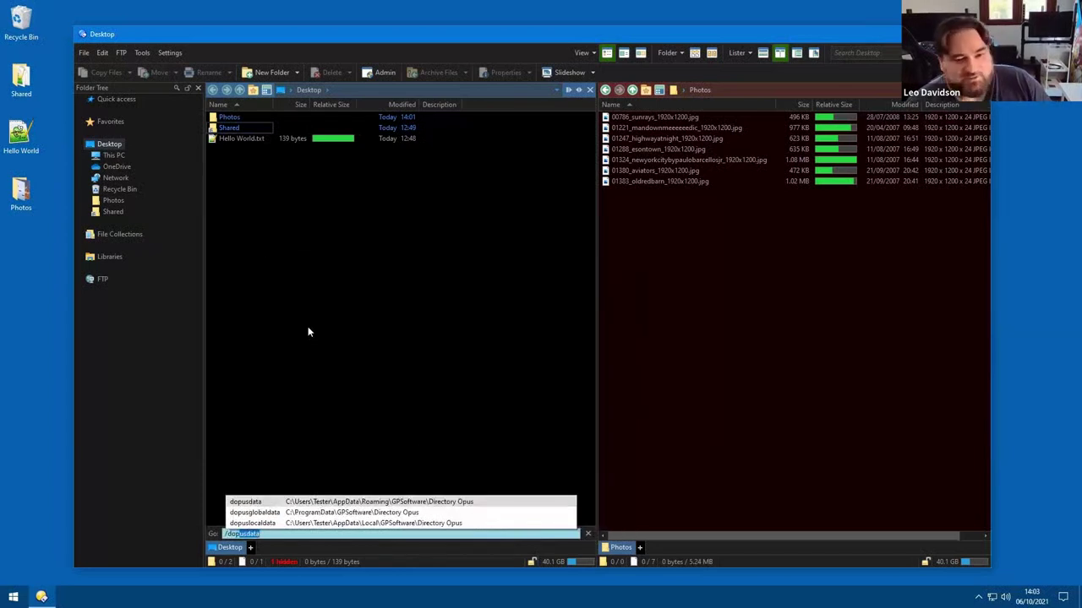
{"action": "key", "text": "Escape"}
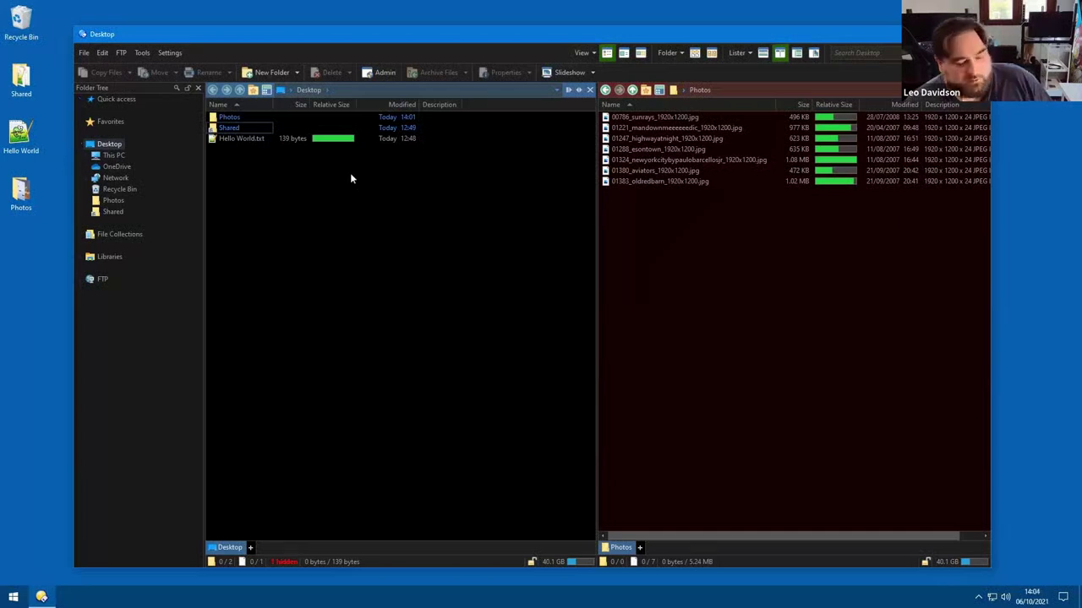
- Enter toolbar customization and add a new button after the Search field on the menu toolbar
{"action": "right_click", "coordinate": [213, 49]}
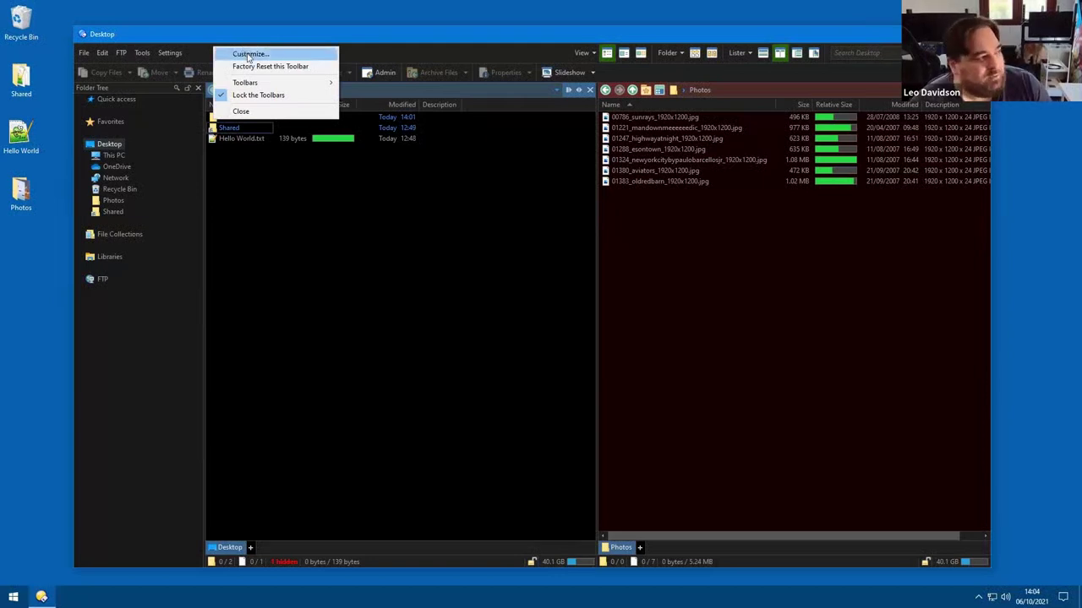
{"action": "left_click", "coordinate": [249, 55]}
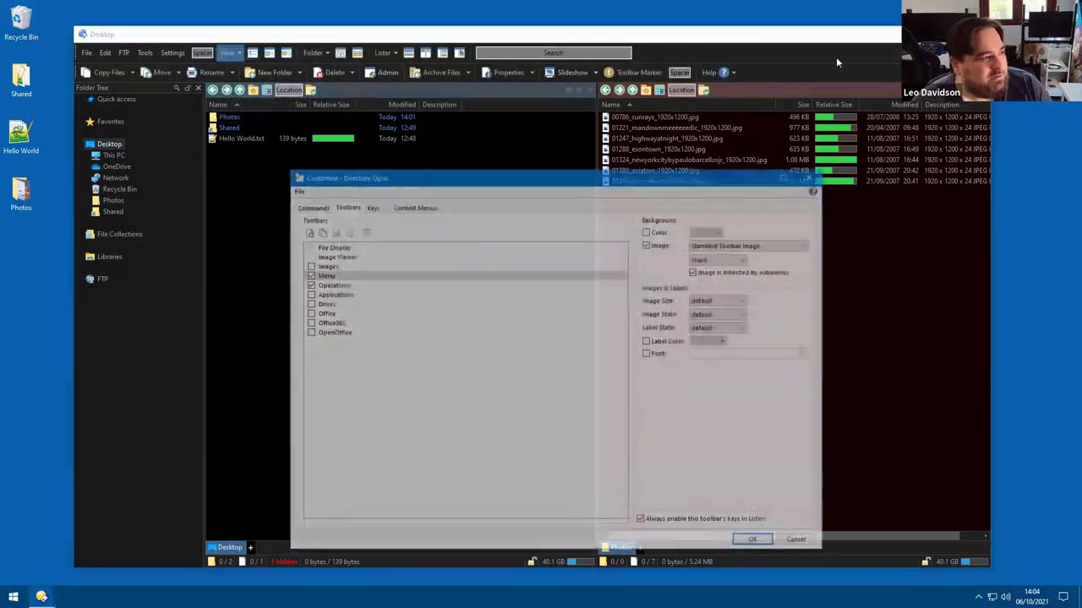
{"action": "right_click", "coordinate": [685, 55]}
{"action": "mouse_move", "coordinate": [724, 87]}
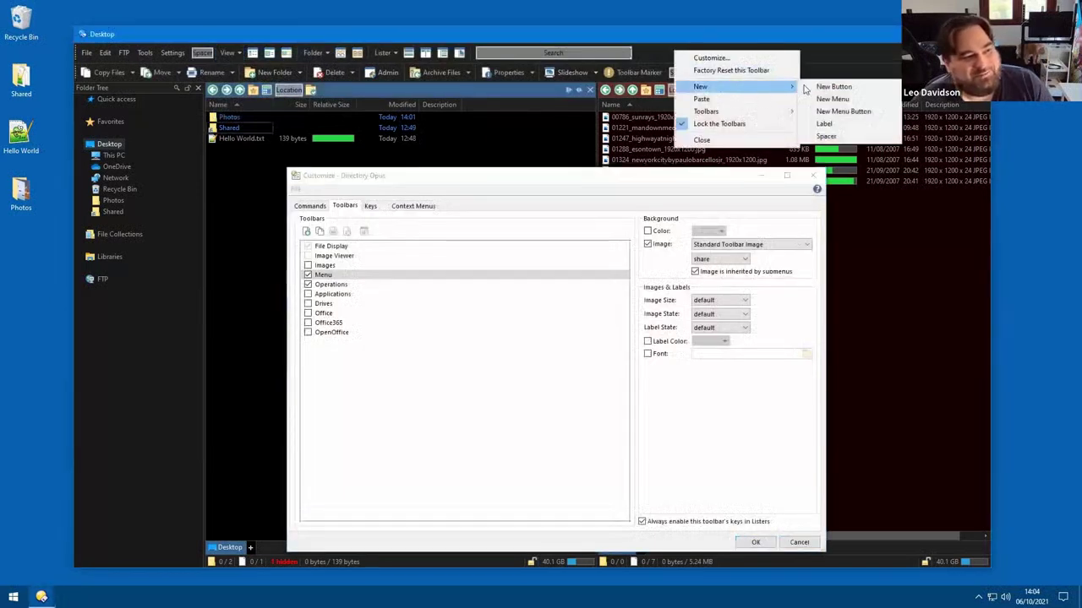
{"action": "left_click", "coordinate": [833, 88]}
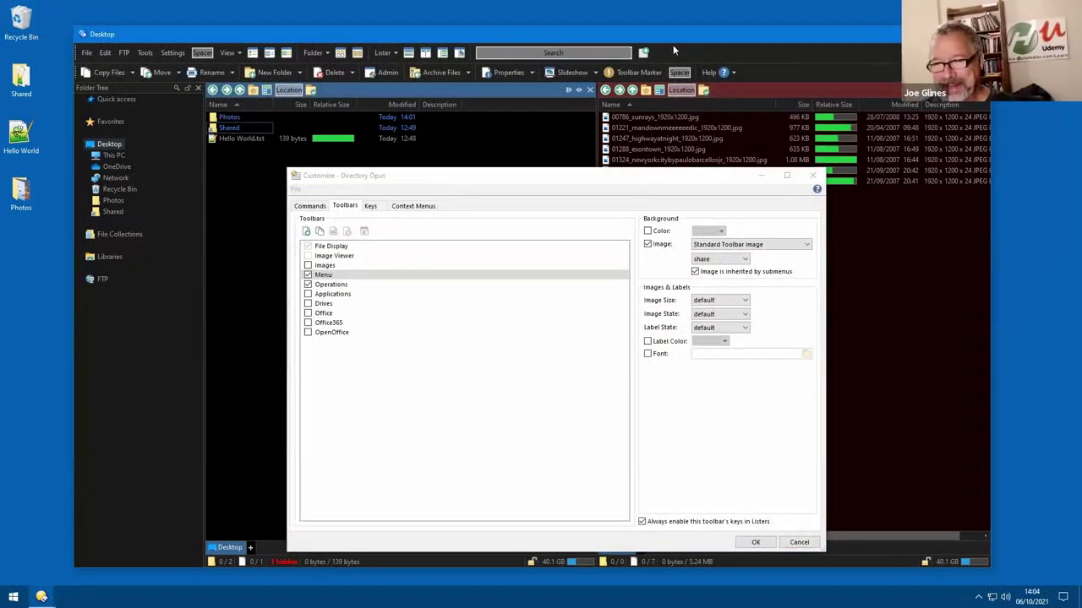
- View the new button's advanced command editor, and cancel it
{"action": "double_click", "coordinate": [642, 55]}
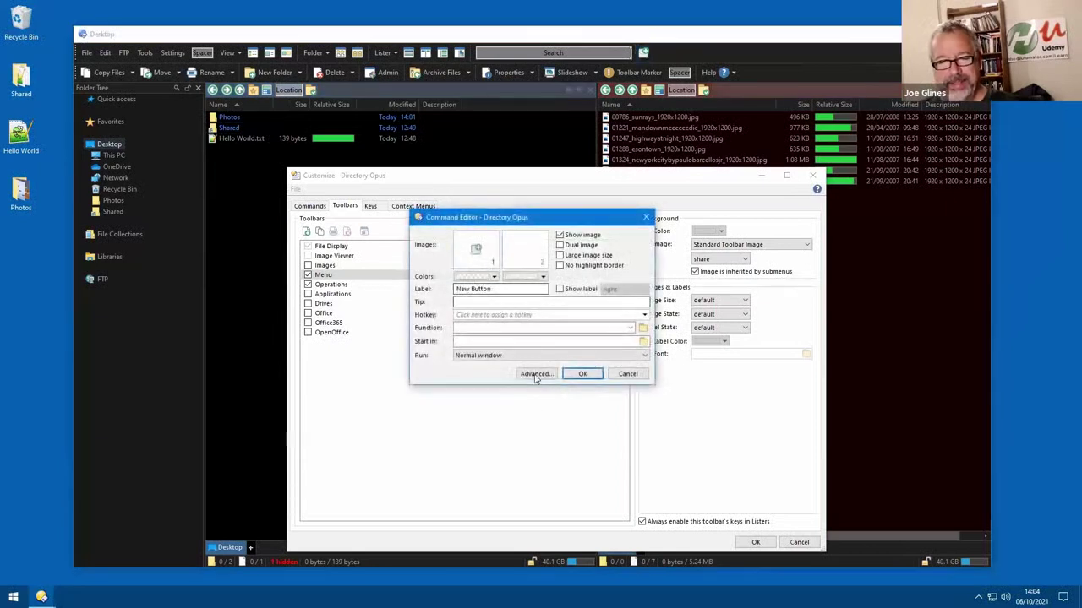
{"action": "left_click", "coordinate": [535, 372]}
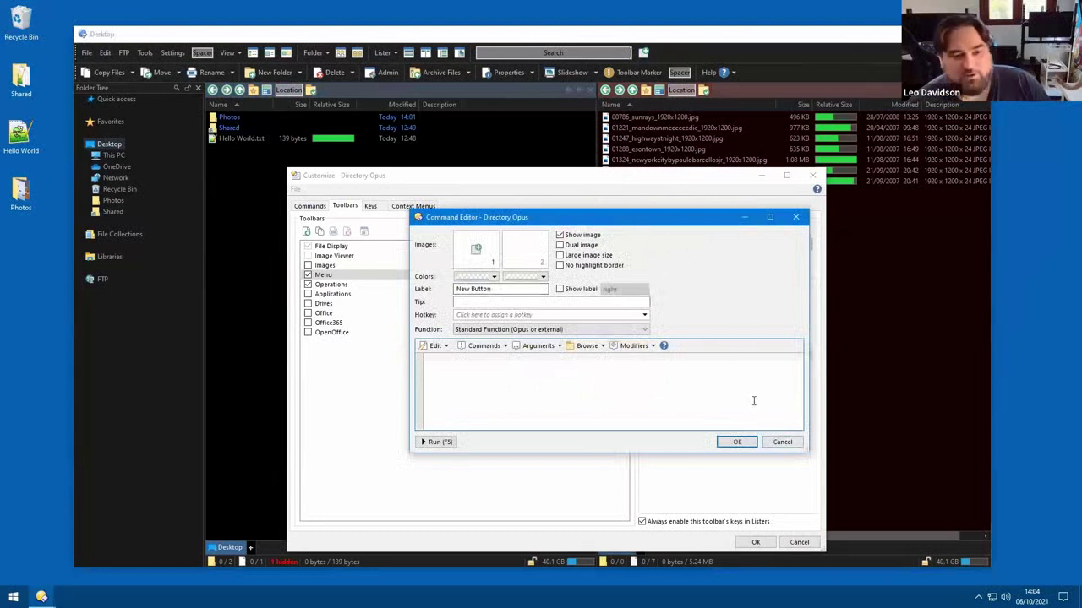
{"action": "left_click", "coordinate": [782, 442]}
- Set the new button's start folder to /home and view the generated code in the advanced command editor
{"action": "double_click", "coordinate": [643, 53]}
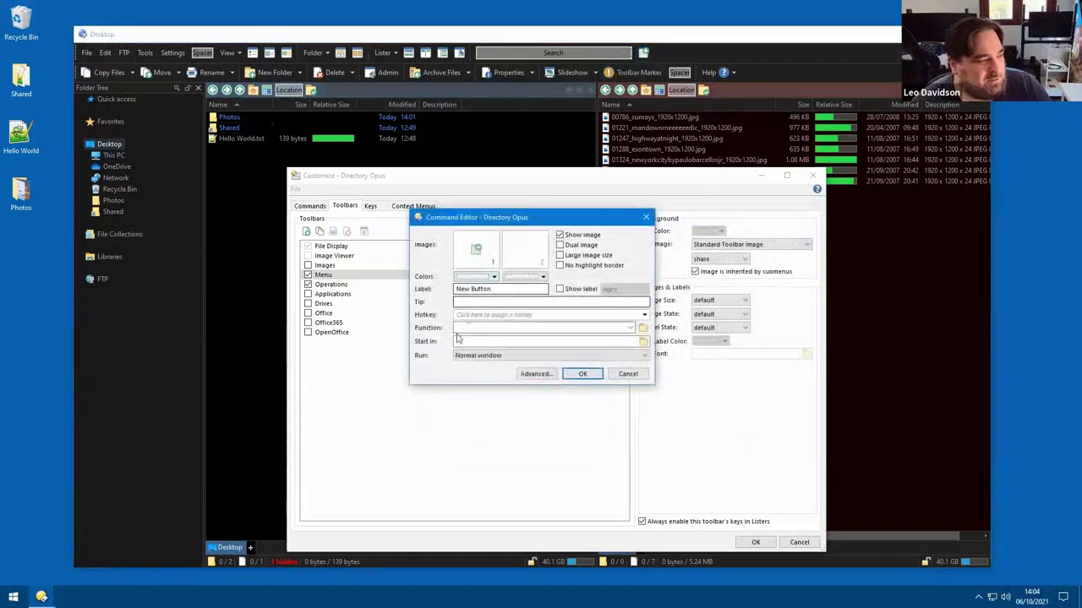
{"action": "left_click", "coordinate": [469, 341]}
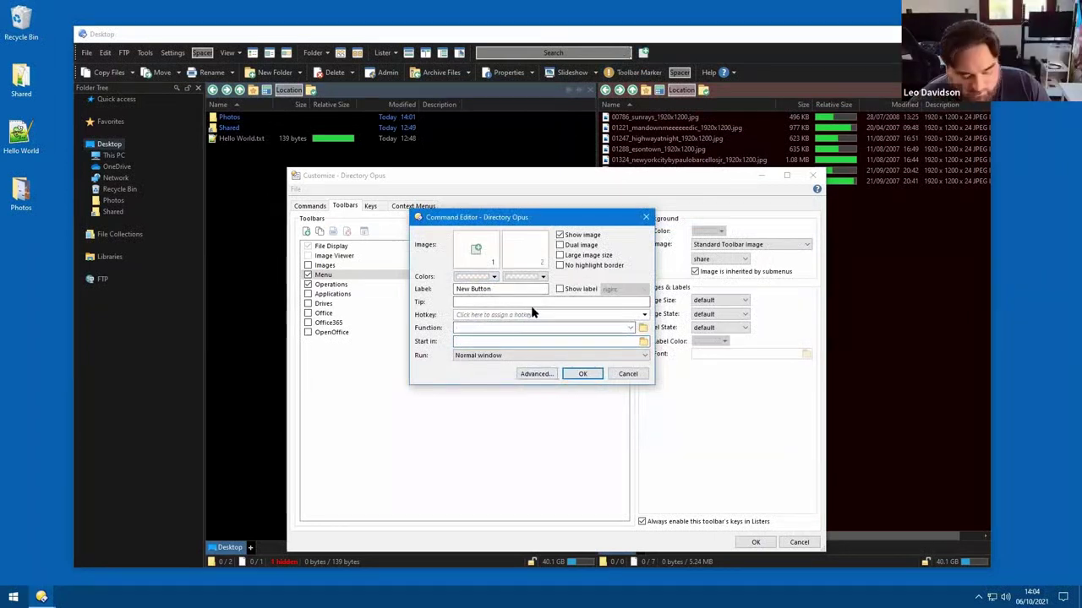
{"action": "type", "text": "/home"}
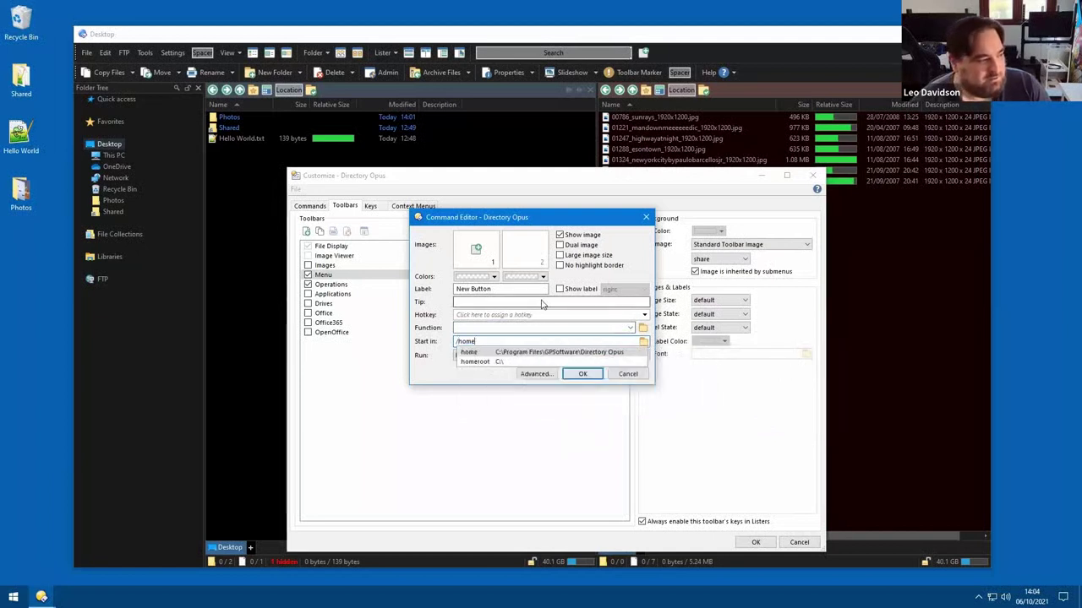
{"action": "left_click", "coordinate": [535, 374]}
{"action": "triple_click", "coordinate": [430, 363]}
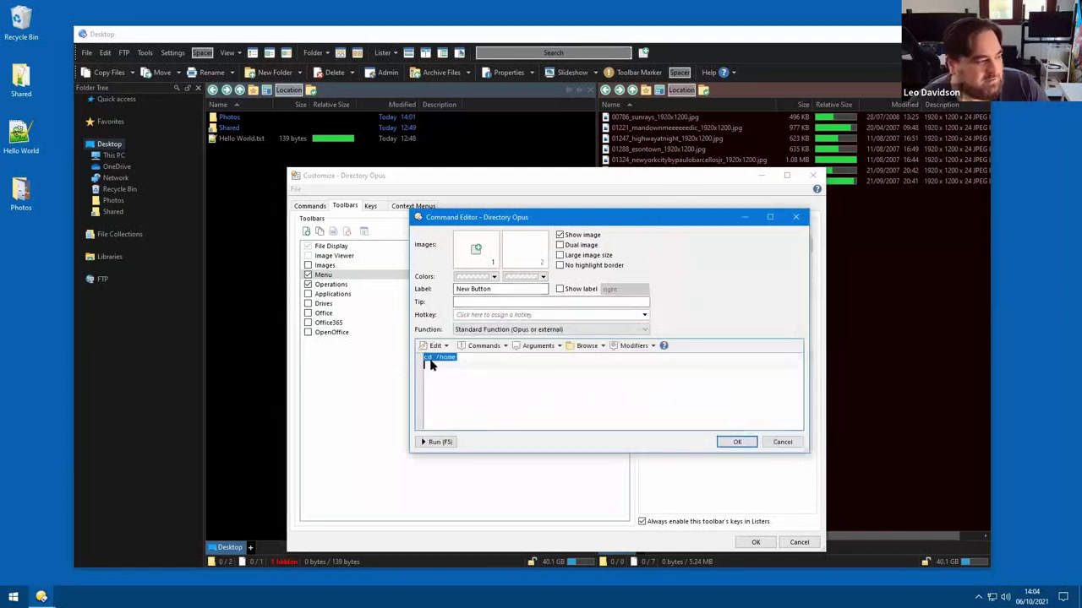
{"action": "left_click", "coordinate": [470, 364]}
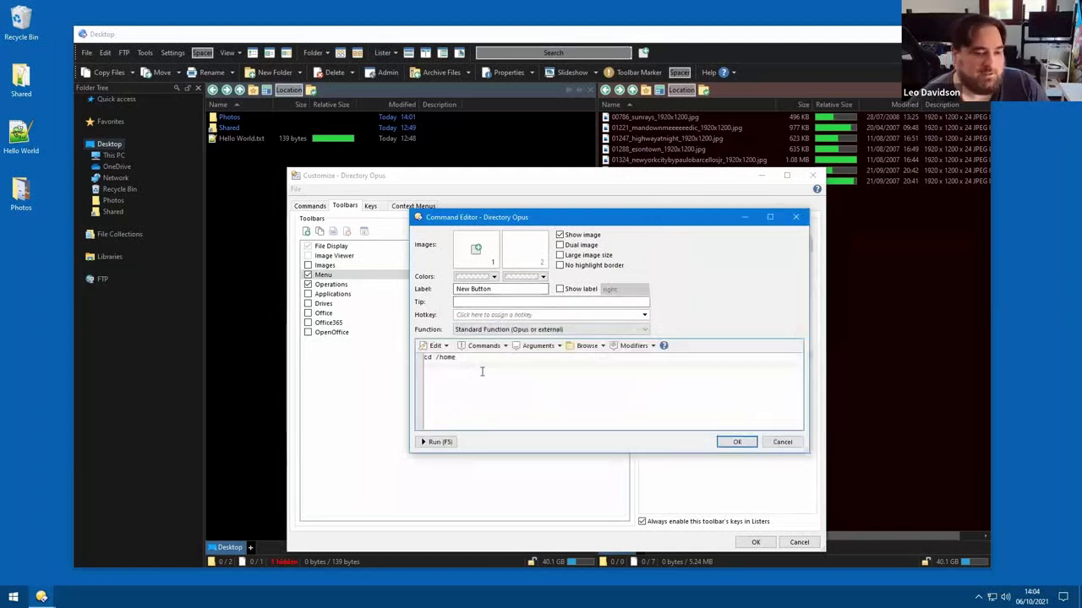
- Clear the new button's command code and change its function type to Script Function
{"action": "key", "text": "ctrl+a"}
{"action": "key", "text": "Delete"}
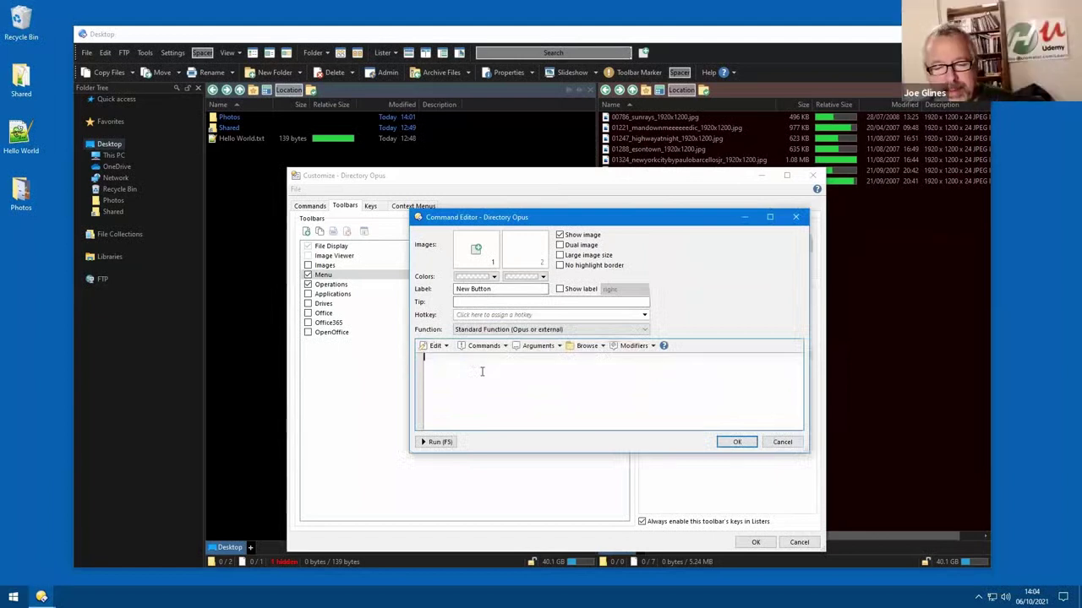
{"action": "left_click", "coordinate": [494, 329]}
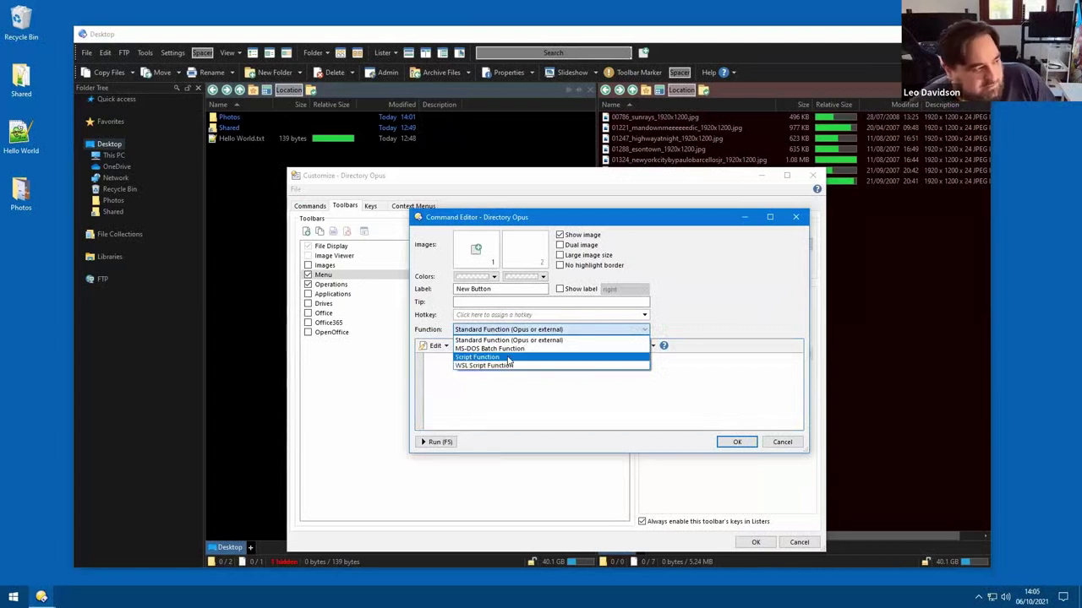
{"action": "left_click", "coordinate": [510, 358]}
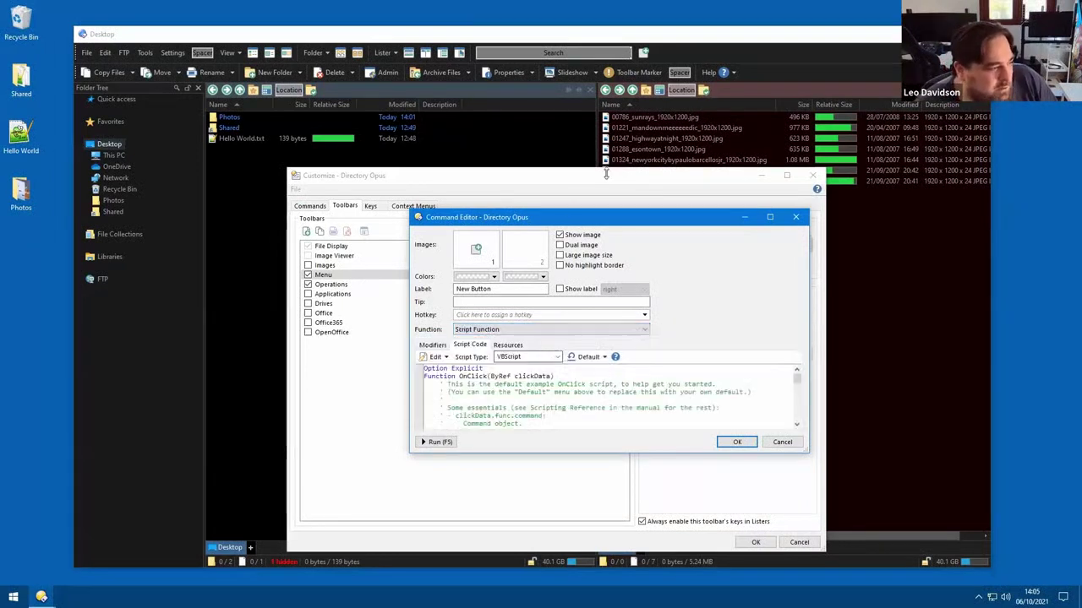
- Enlarge the command editor, set the script type to JScript, and view the options for saving or resetting the default script
{"action": "left_click_drag", "start_coordinate": [507, 217], "coordinate": [475, 103]}
{"action": "left_click_drag", "start_coordinate": [778, 339], "coordinate": [946, 564]}
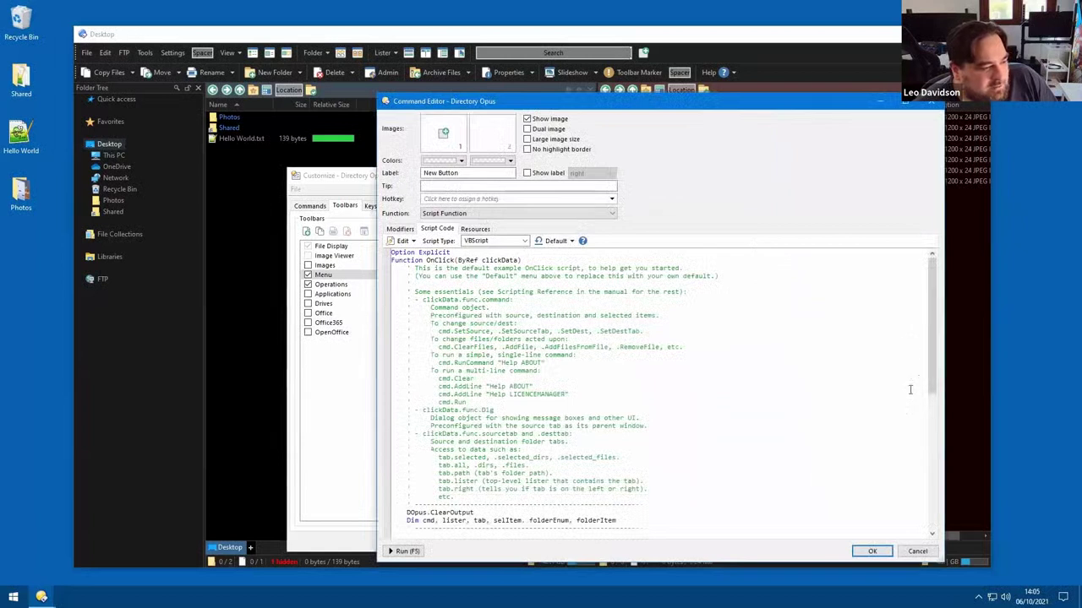
{"action": "left_click", "coordinate": [525, 242]}
{"action": "left_click", "coordinate": [492, 254]}
{"action": "left_click", "coordinate": [673, 288]}
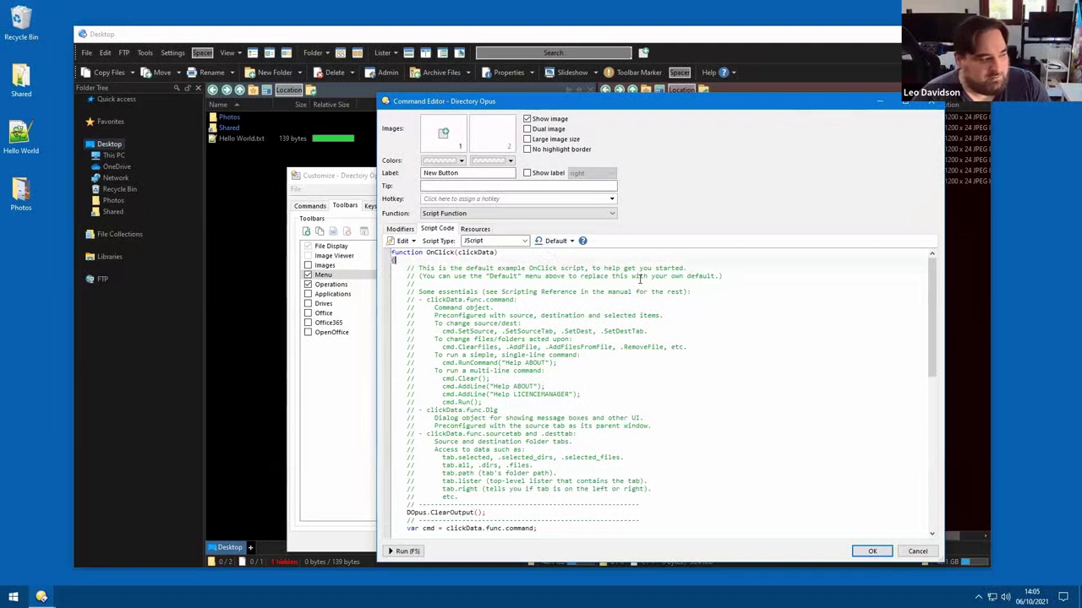
{"action": "left_click", "coordinate": [545, 242]}
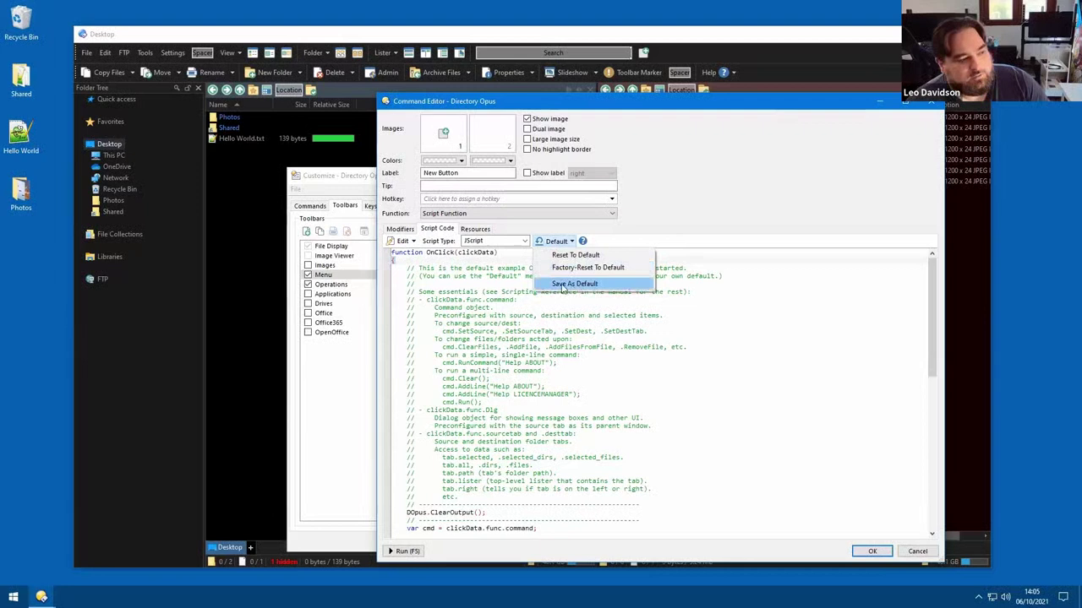
{"action": "left_click", "coordinate": [562, 347]}
- Select the Shared folder in the Desktop listing and test-run the default JScript code on it
{"action": "scroll", "coordinate": [653, 356], "scroll_direction": "down", "scroll_amount": 10}
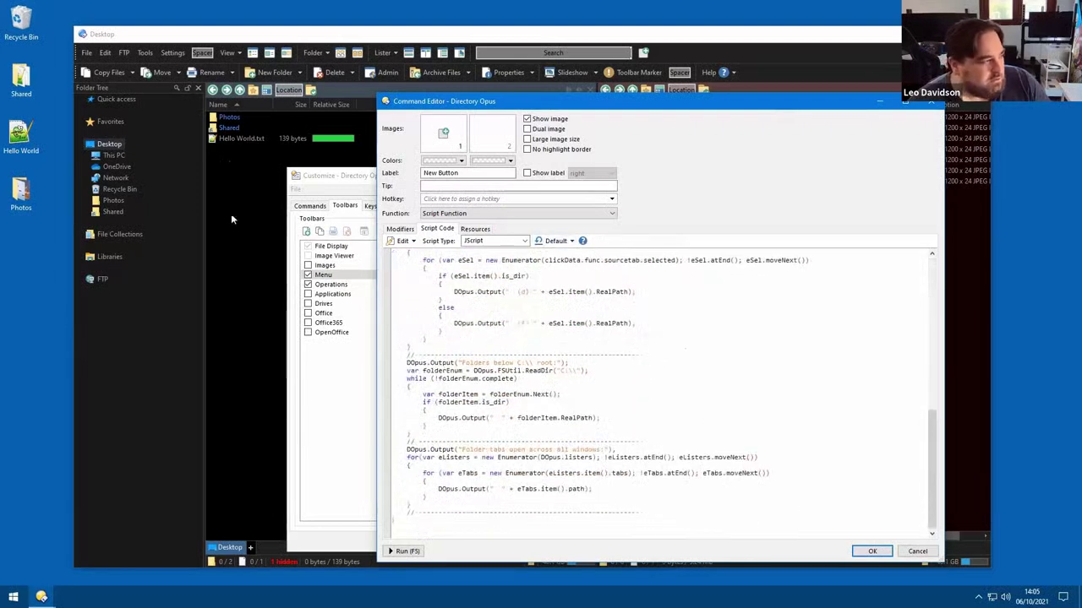
{"action": "left_click", "coordinate": [229, 128]}
{"action": "left_click", "coordinate": [607, 353]}
{"action": "key", "text": "F5"}
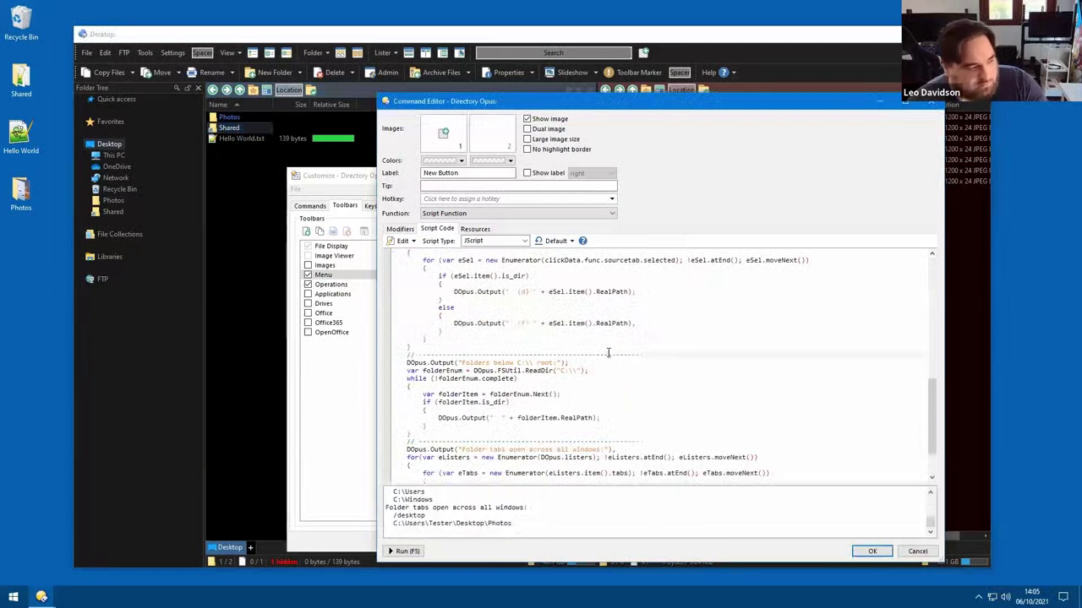
- Enlarge the script output area and examine the listed selected items, C:\ folders and open folder tabs
{"action": "left_click_drag", "start_coordinate": [566, 484], "coordinate": [569, 331]}
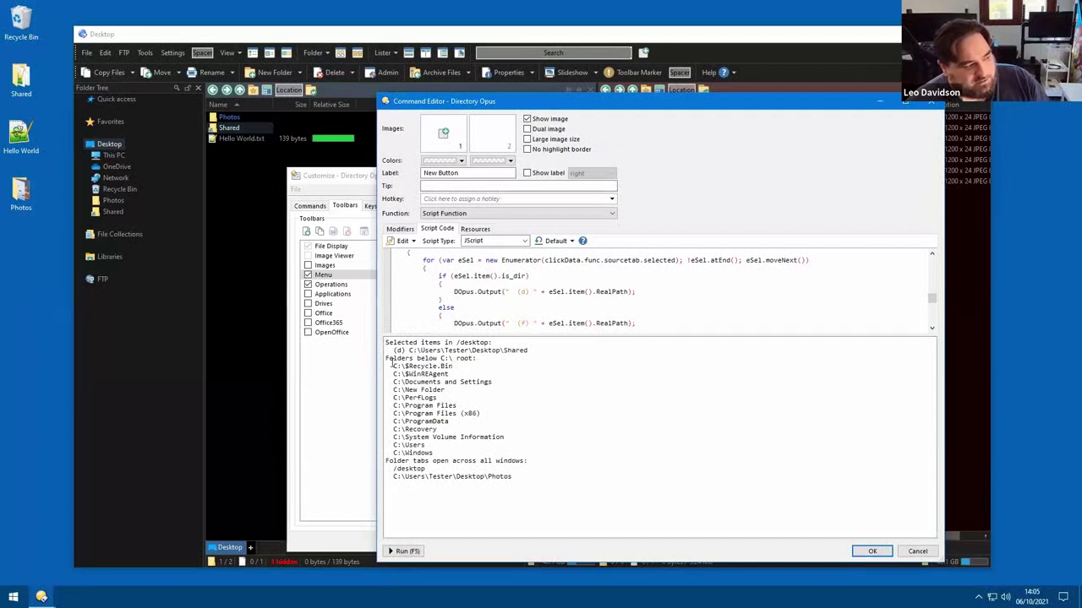
{"action": "left_click_drag", "start_coordinate": [387, 365], "coordinate": [553, 454]}
{"action": "triple_click", "coordinate": [554, 475]}
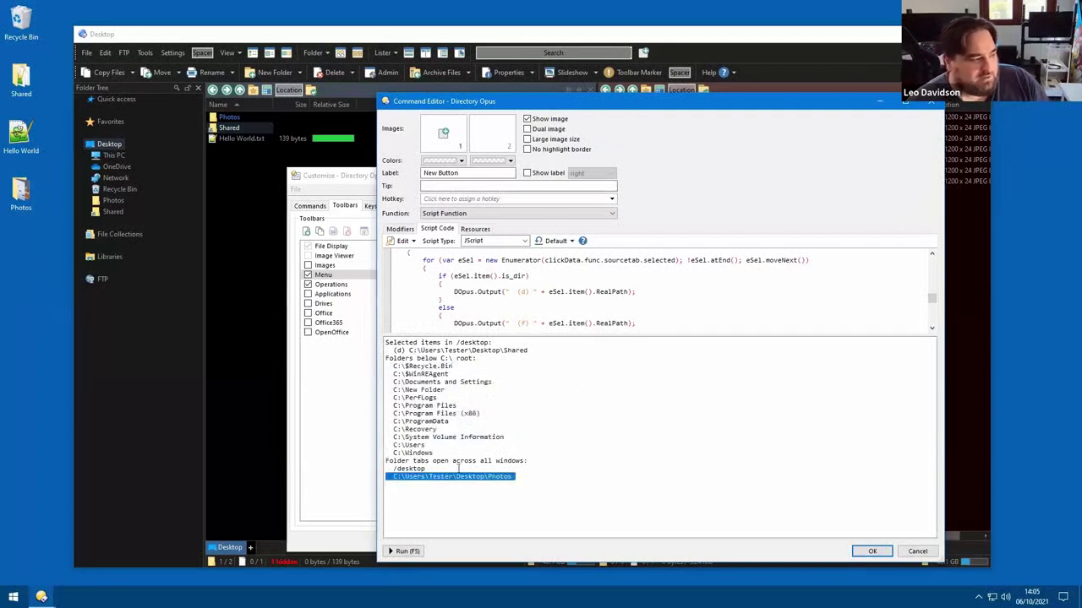
{"action": "left_click", "coordinate": [564, 329]}
{"action": "scroll", "coordinate": [632, 335], "scroll_direction": "up", "scroll_amount": 5}
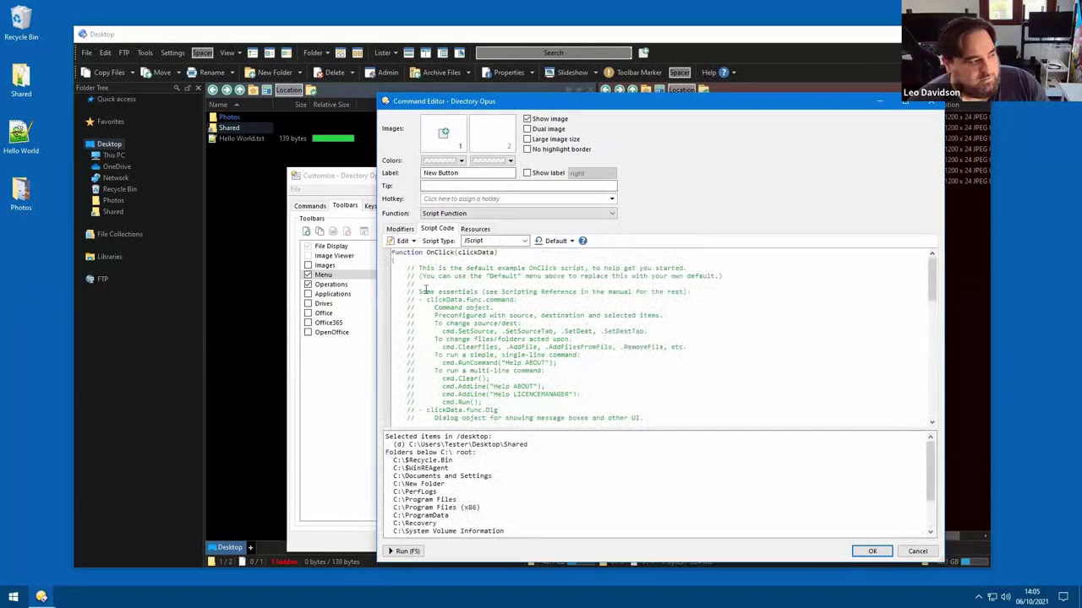
- Delete the body of the OnClick function, discard the function's changes, and close toolbar customization
{"action": "left_click", "coordinate": [418, 268]}
{"action": "key", "text": "ctrl+shift+End"}
{"action": "key", "text": "Delete"}
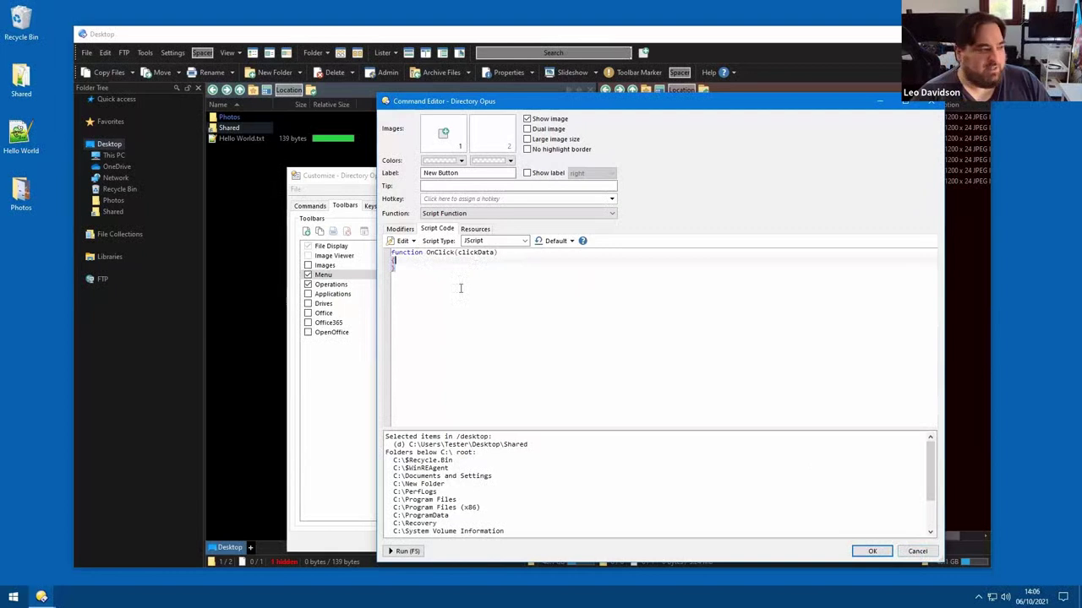
{"action": "left_click", "coordinate": [916, 551]}
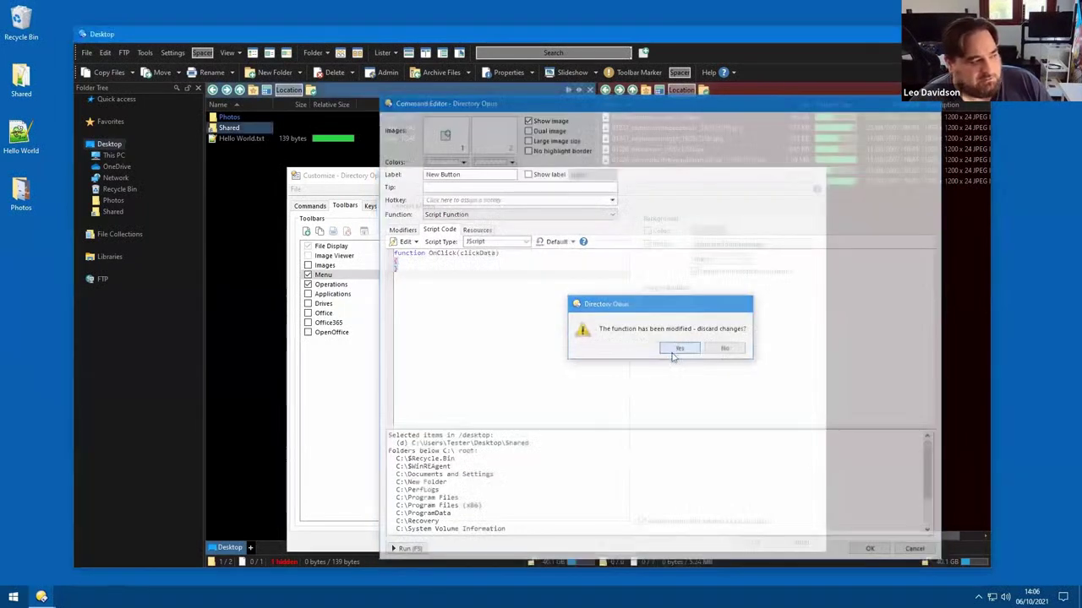
{"action": "left_click", "coordinate": [685, 349]}
{"action": "left_click", "coordinate": [755, 541]}
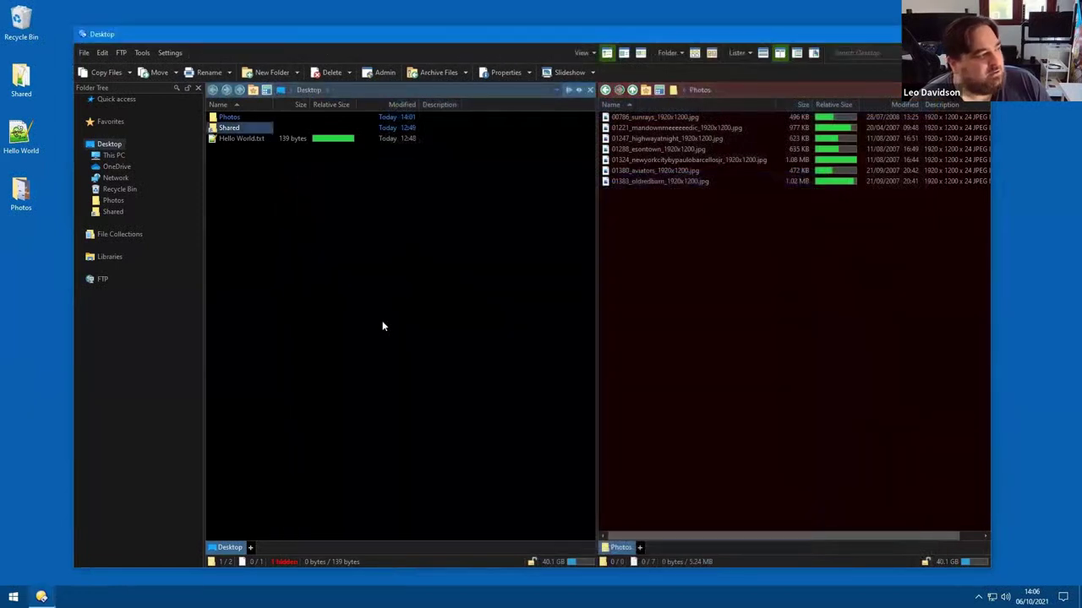
- Open the Shared folder and preview the source of Max Size Column.js in the viewer pane
{"action": "double_click", "coordinate": [231, 127]}
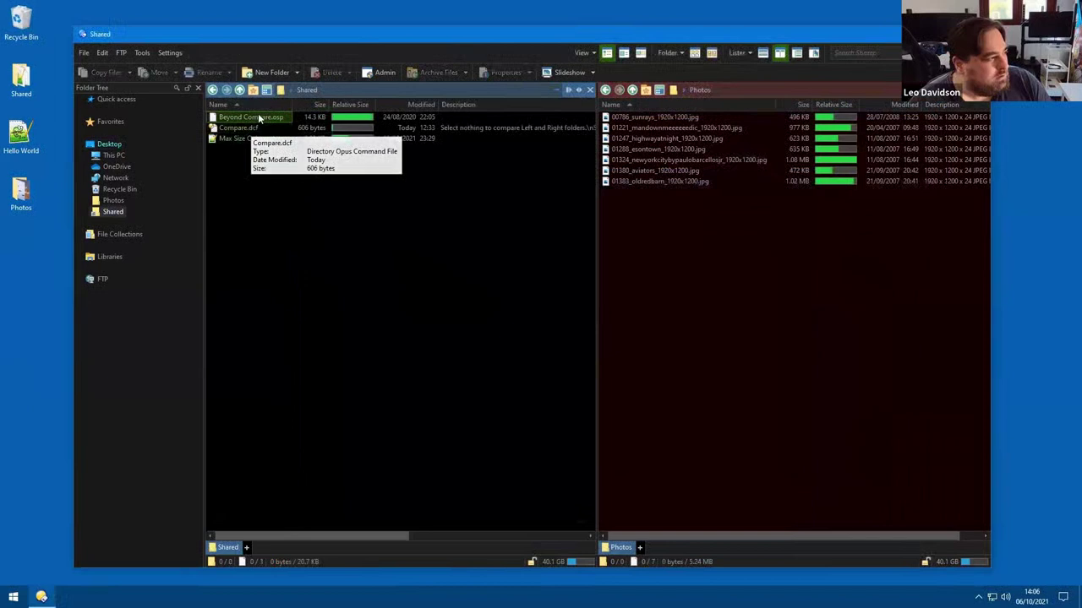
{"action": "left_click", "coordinate": [831, 311]}
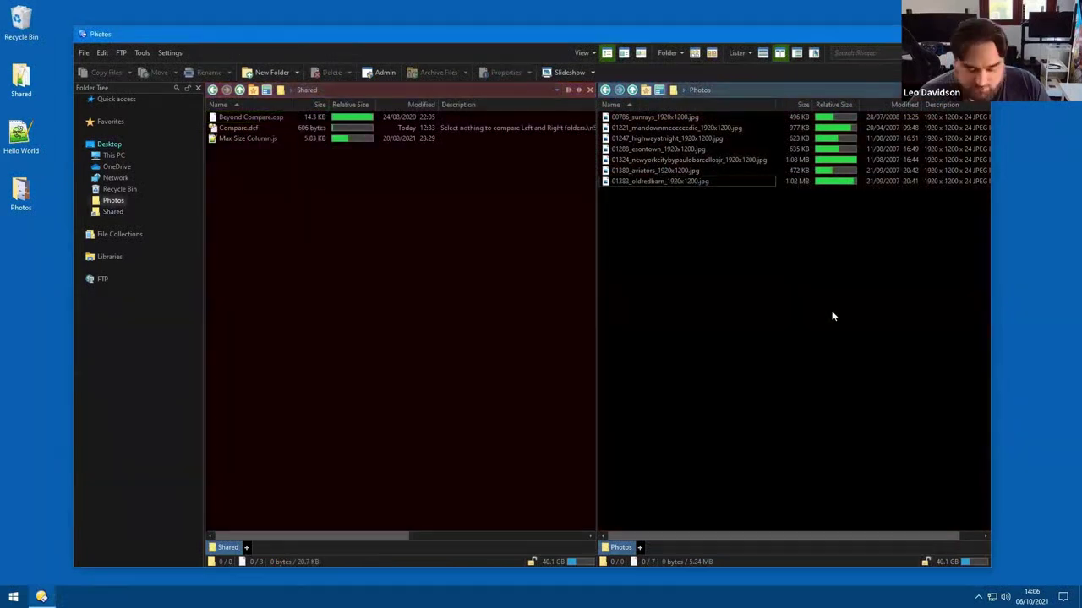
{"action": "left_click", "coordinate": [230, 138]}
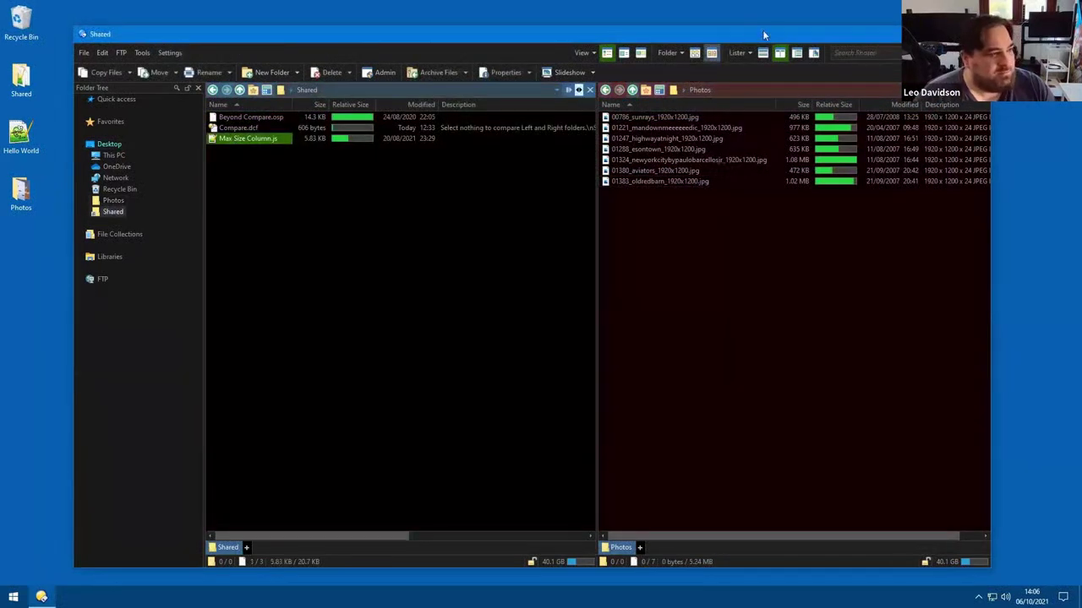
{"action": "left_click", "coordinate": [813, 56]}
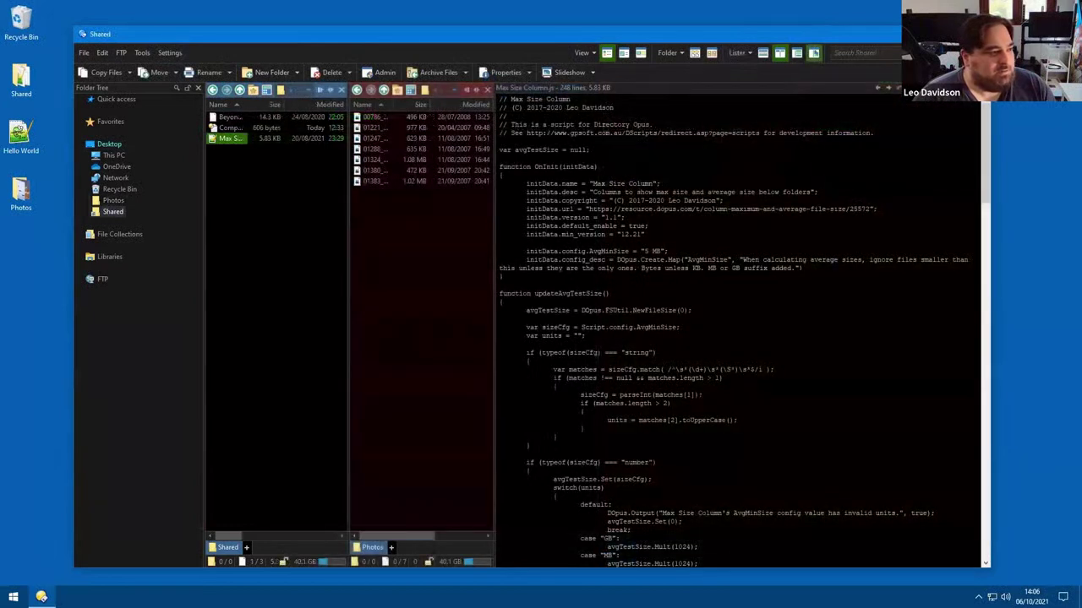
- Rename Beyond Compare.osp to Beyond Compare.osp.zip and open it as an archive
{"action": "left_click", "coordinate": [264, 117]}
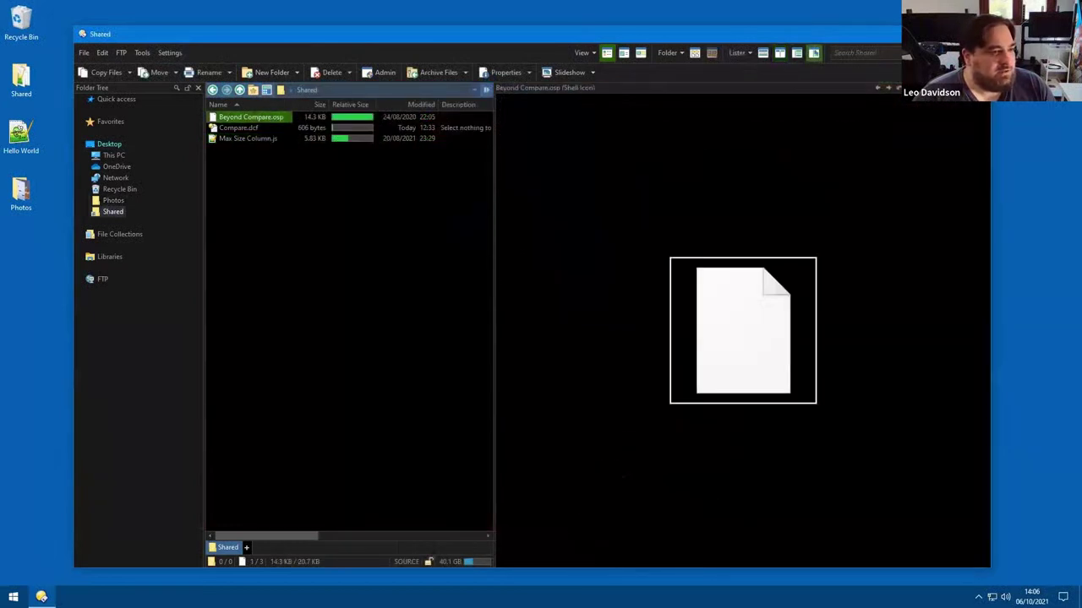
{"action": "key", "text": "F8"}
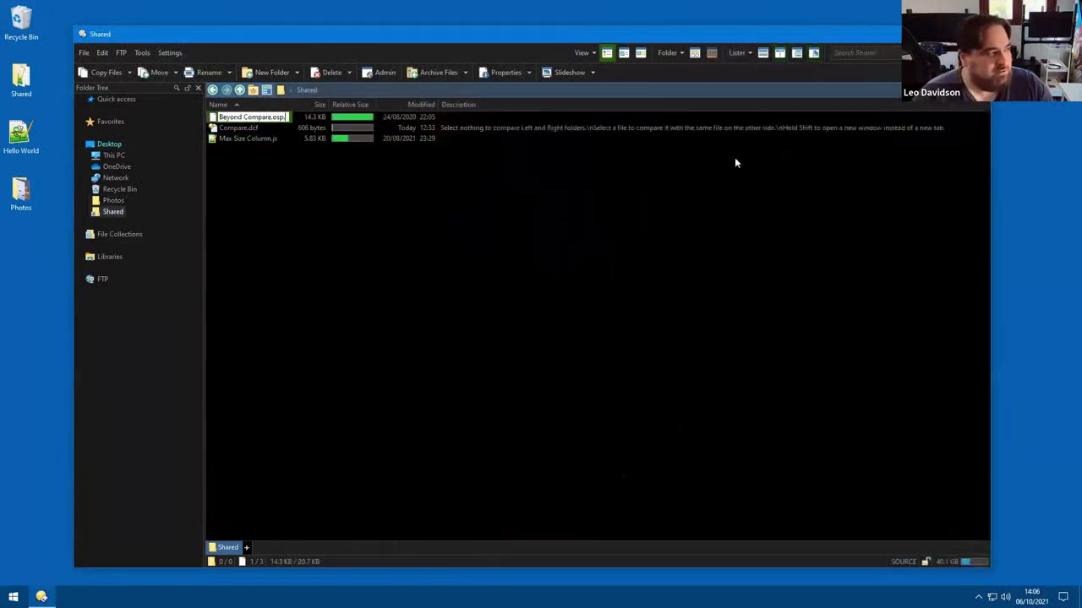
{"action": "key", "text": "Return"}
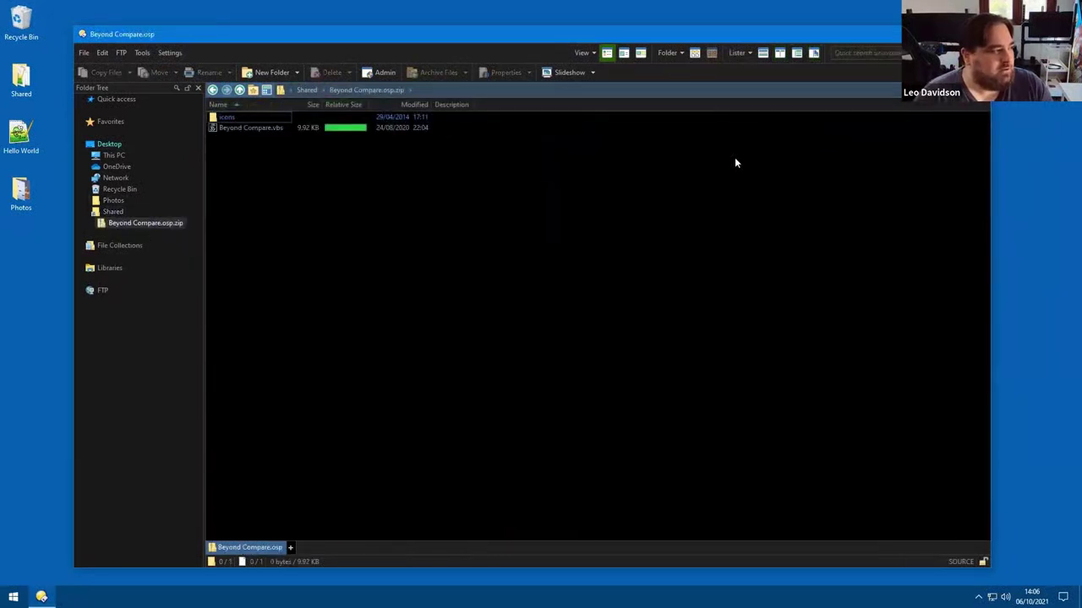
- Look inside the archive's icons folder and go back up to the Shared folder
{"action": "key", "text": "Down"}
{"action": "key", "text": "Up"}
{"action": "key", "text": "Return"}
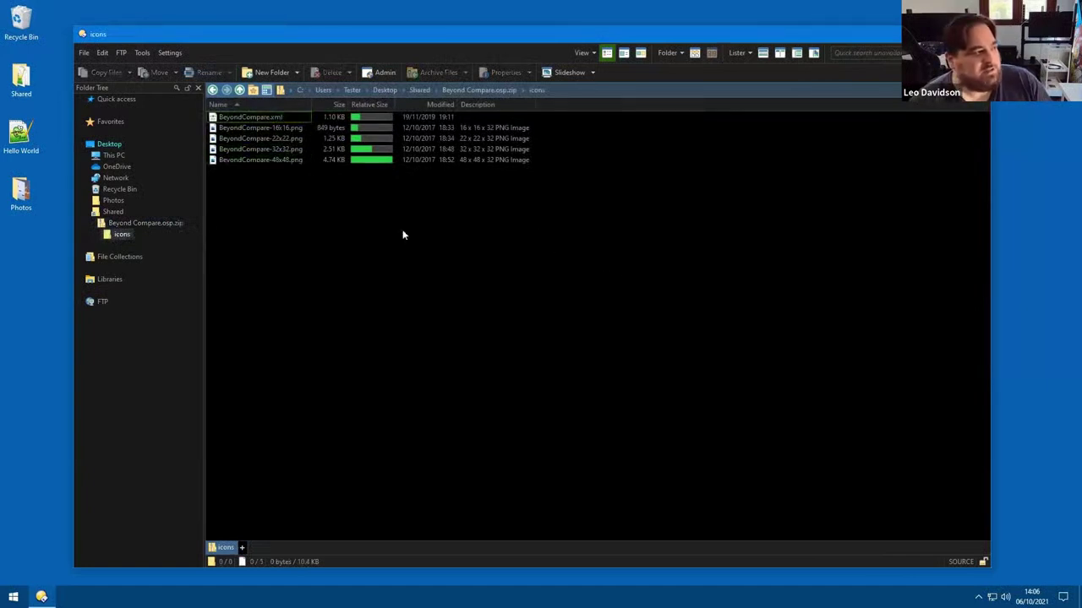
{"action": "key", "text": "BackSpace"}
{"action": "key", "text": "BackSpace"}
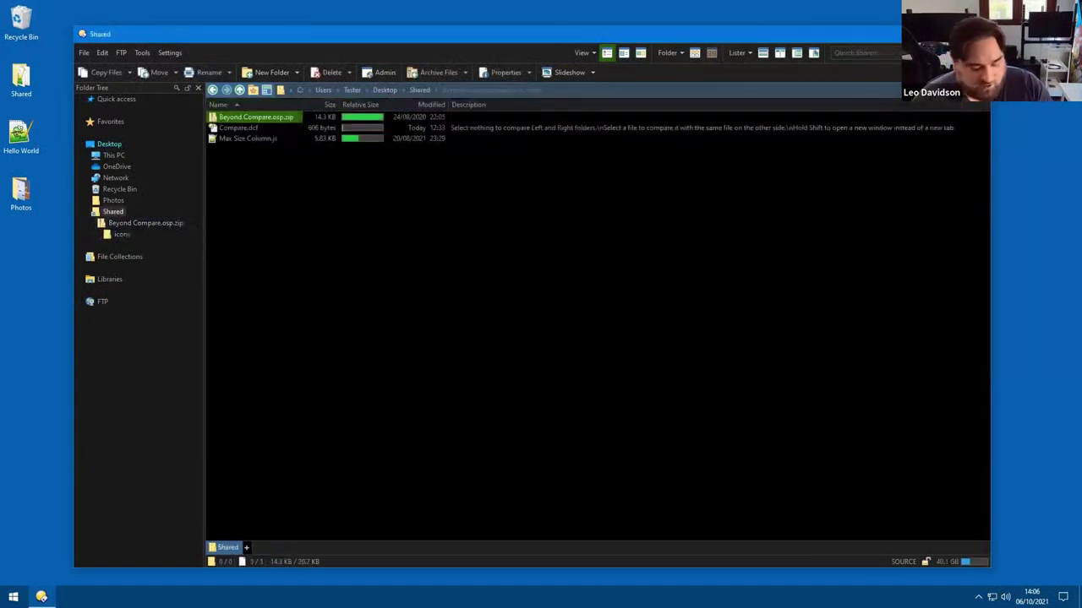
- Open the toolbar Scripts preferences and install the script package Beyond Compare.osp from the Shared folder
{"action": "left_click", "coordinate": [332, 166]}
{"action": "key", "text": "ctrl+shift+p"}
{"action": "scroll", "coordinate": [566, 355], "scroll_direction": "down", "scroll_amount": 1}
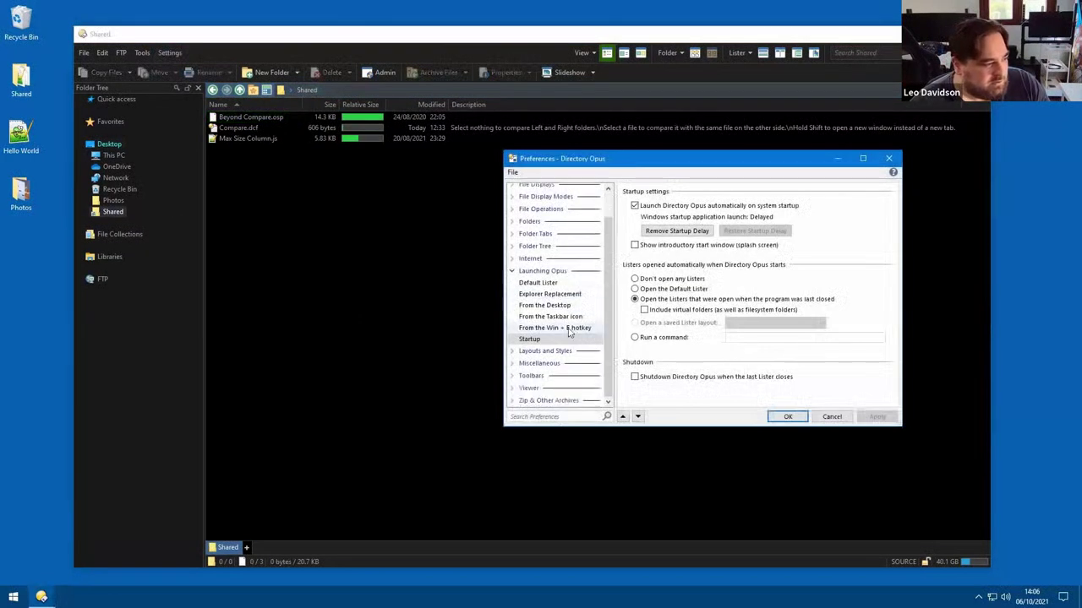
{"action": "left_click", "coordinate": [552, 375]}
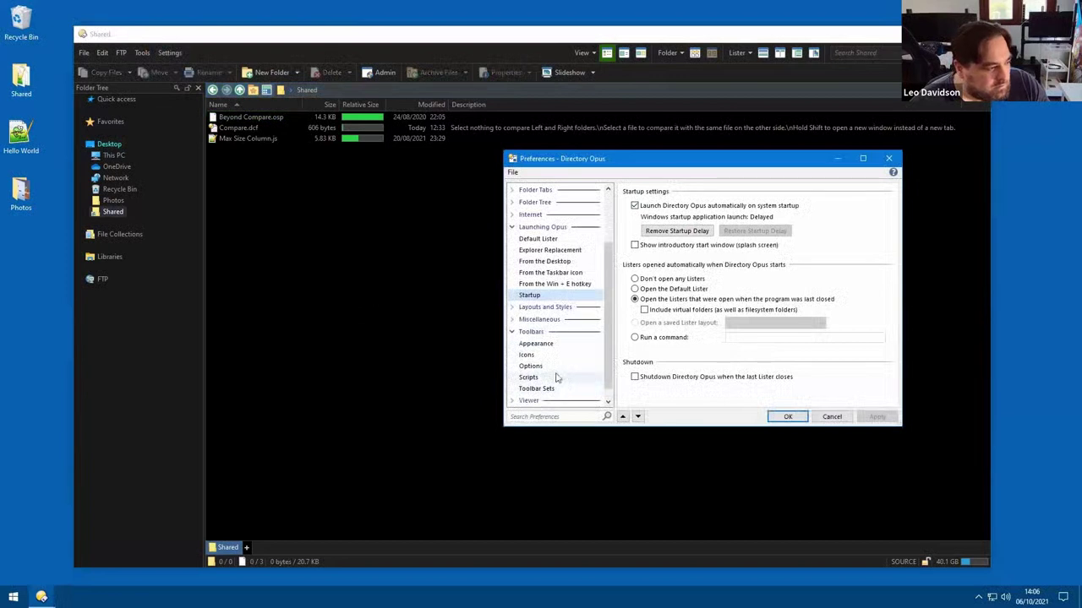
{"action": "left_click", "coordinate": [551, 377]}
{"action": "left_click_drag", "start_coordinate": [244, 120], "coordinate": [761, 272]}
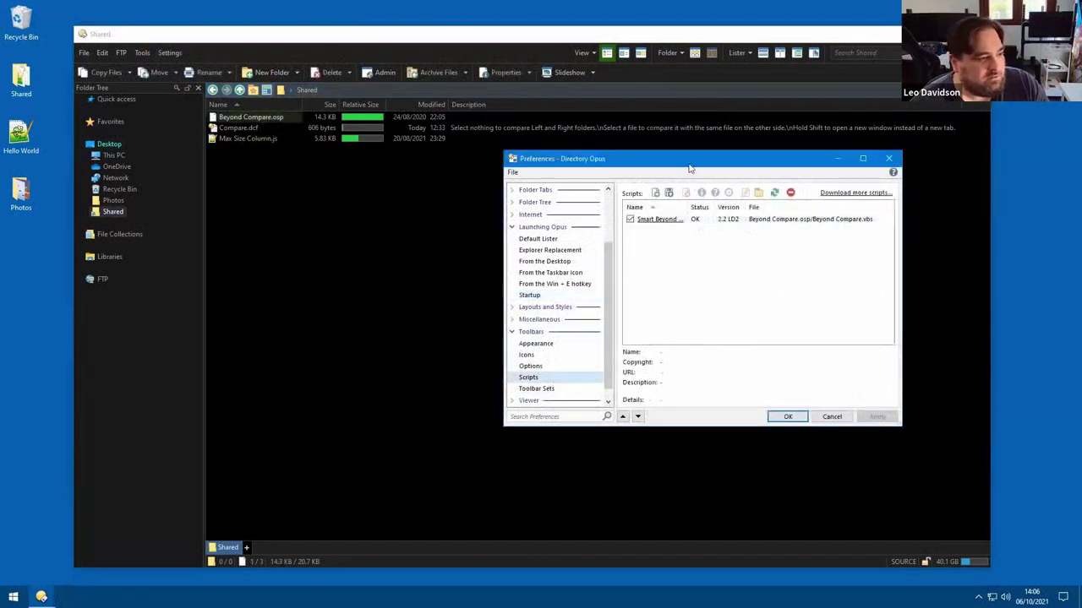
- Open the /scripts folder in a second file display and install Max Size Column.js by moving it there from Shared
{"action": "left_click_drag", "start_coordinate": [689, 167], "coordinate": [221, 239]}
{"action": "left_click", "coordinate": [717, 235]}
{"action": "key", "text": "F4"}
{"action": "type", "text": "/scripts"}
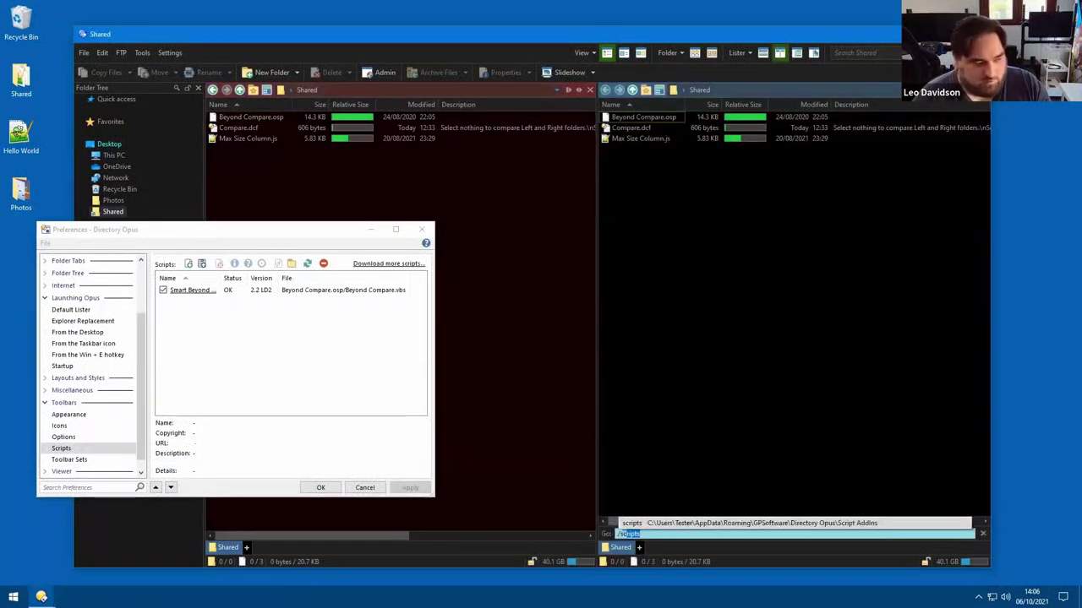
{"action": "key", "text": "Return"}
{"action": "left_click_drag", "start_coordinate": [271, 136], "coordinate": [856, 199]}
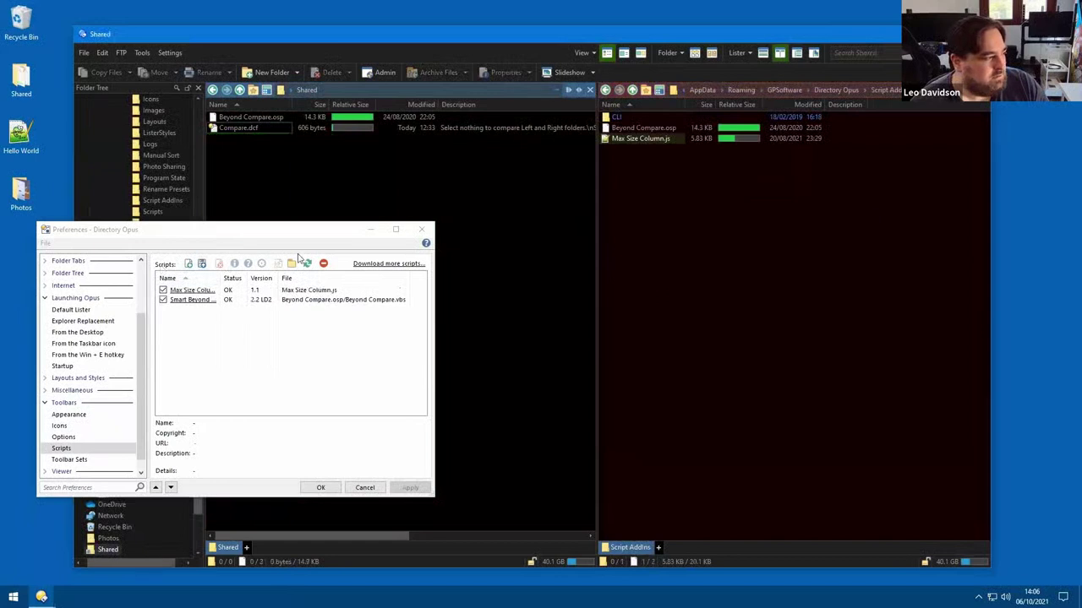
{"action": "left_click", "coordinate": [321, 487]}
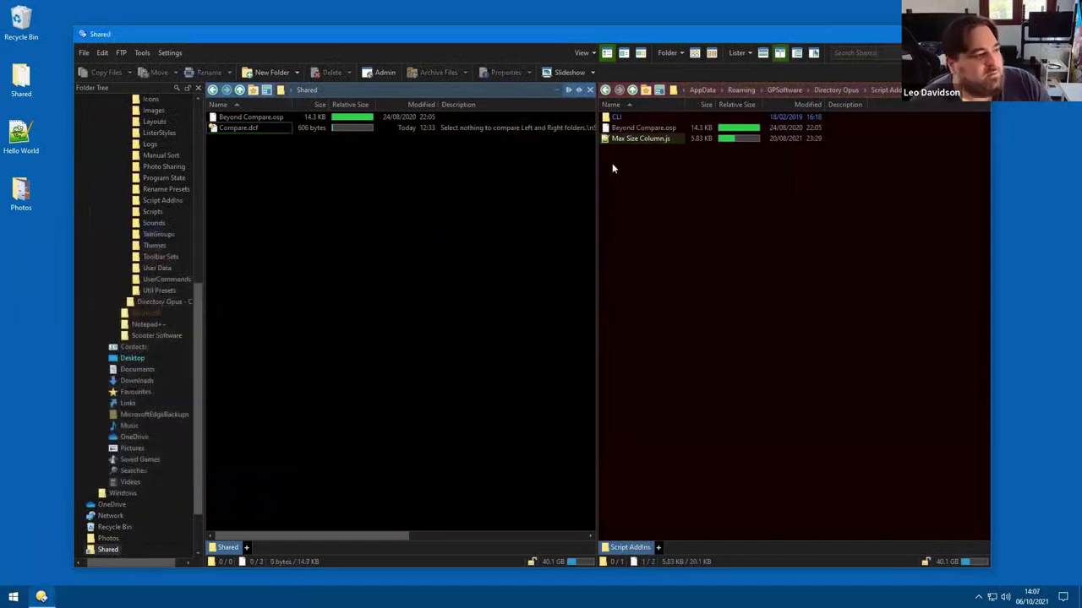
{"action": "left_click", "coordinate": [653, 127]}
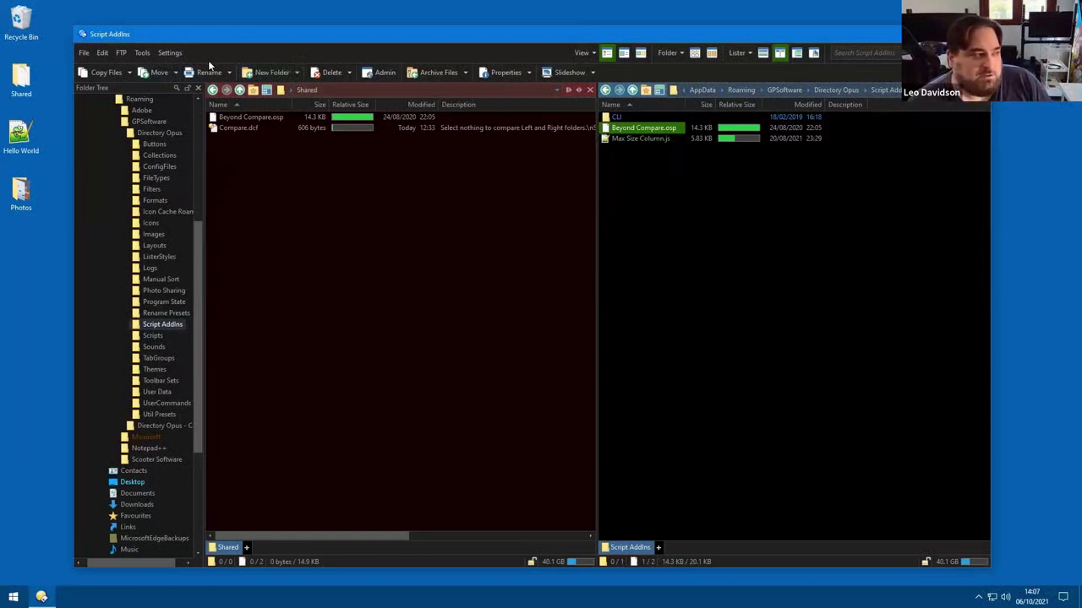
{"action": "left_click", "coordinate": [249, 118]}
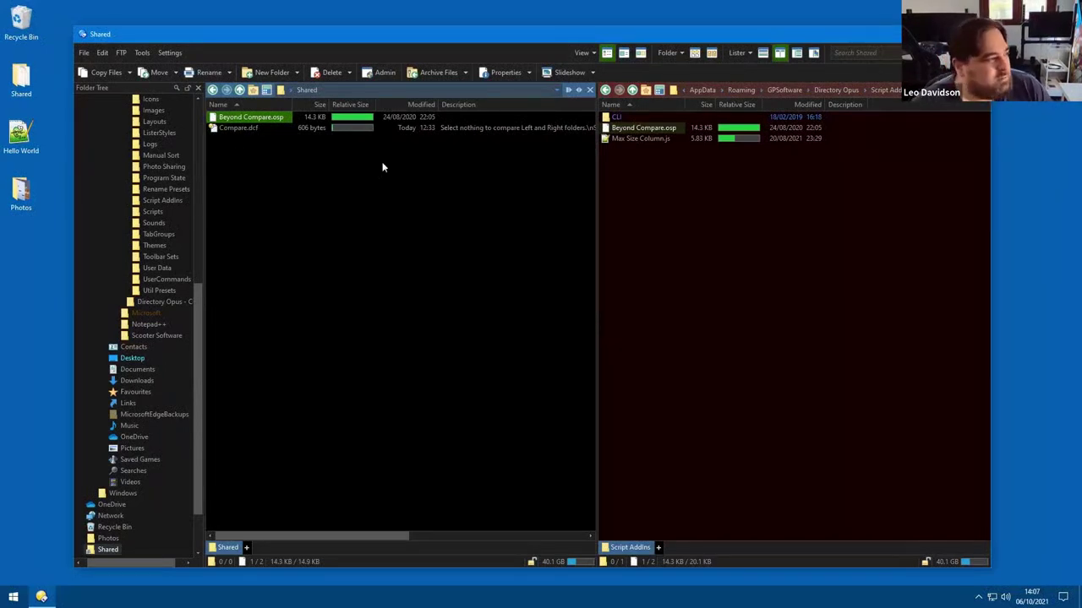
{"action": "left_click", "coordinate": [508, 202]}
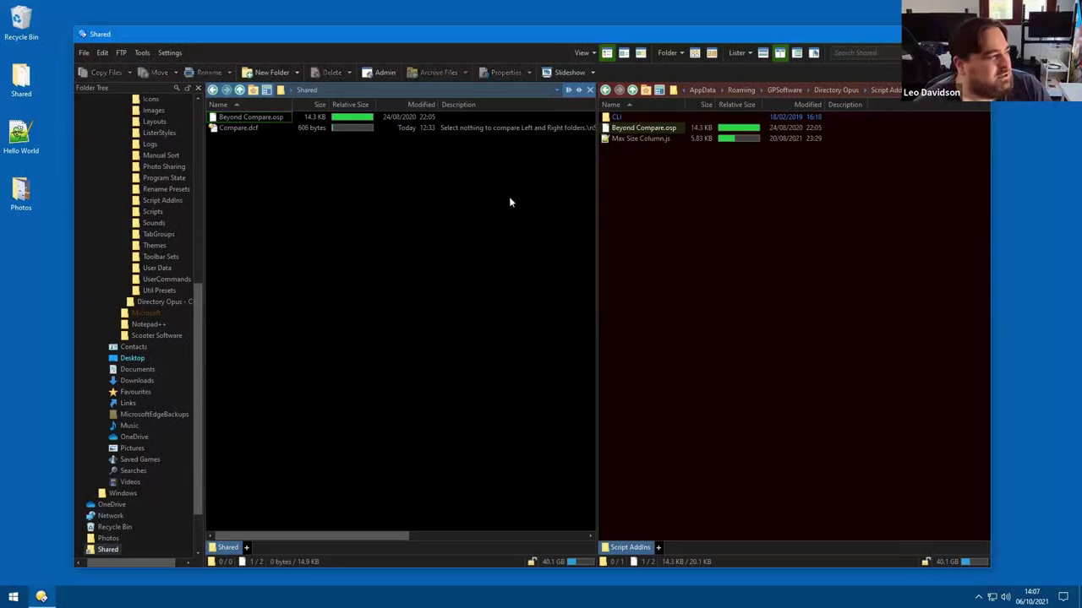
- Add Compare.dcf as a toolbar button with a large image and its label on the right, placed between New Folder and Delete
{"action": "right_click", "coordinate": [309, 50]}
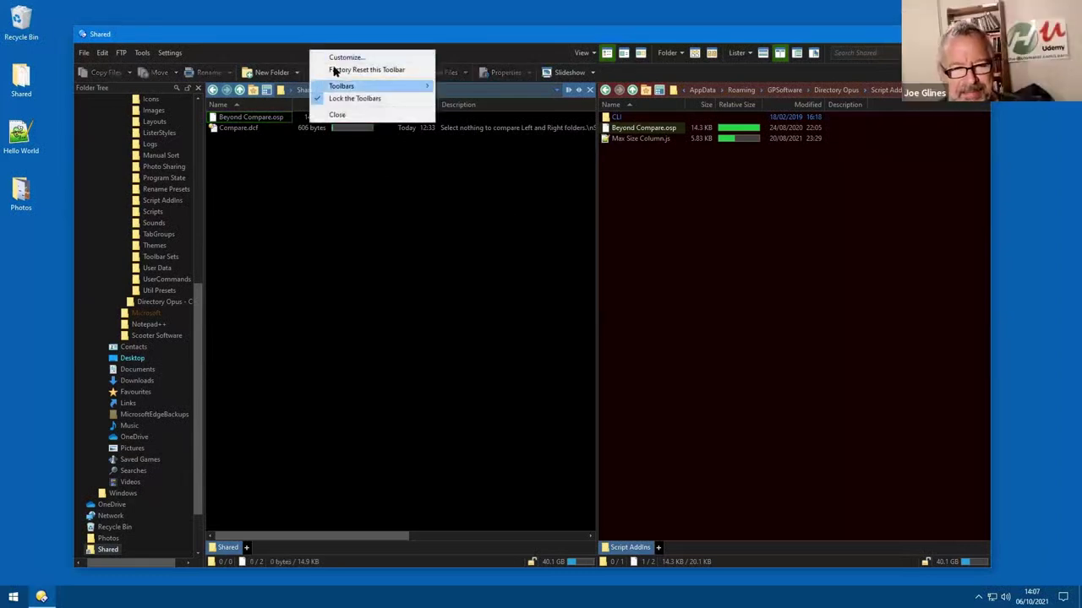
{"action": "left_click", "coordinate": [333, 57]}
{"action": "left_click", "coordinate": [249, 127]}
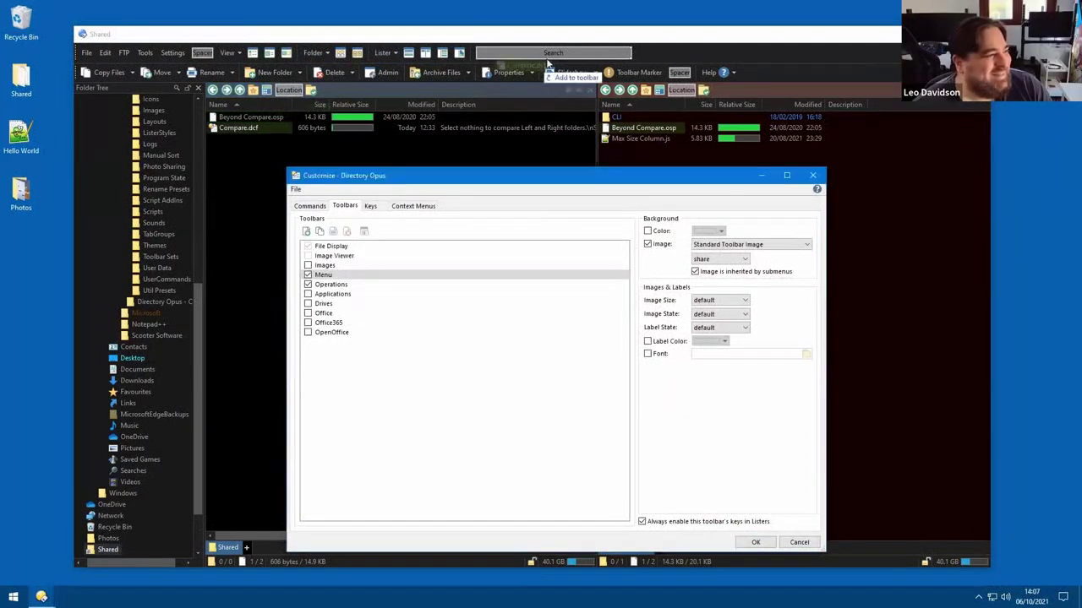
{"action": "left_click_drag", "start_coordinate": [660, 50], "coordinate": [643, 53]}
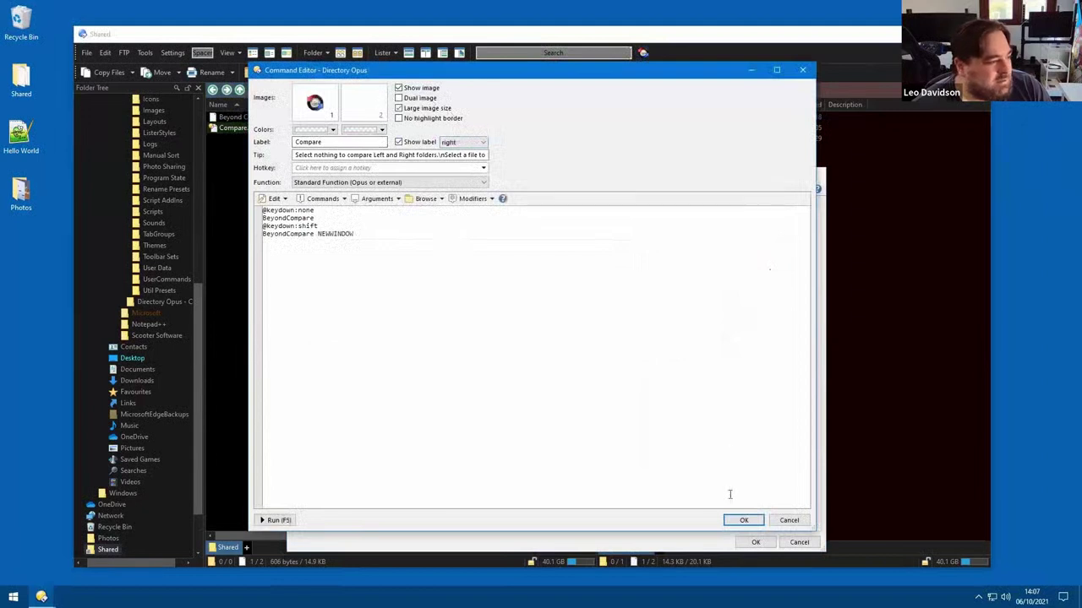
{"action": "left_click", "coordinate": [754, 519]}
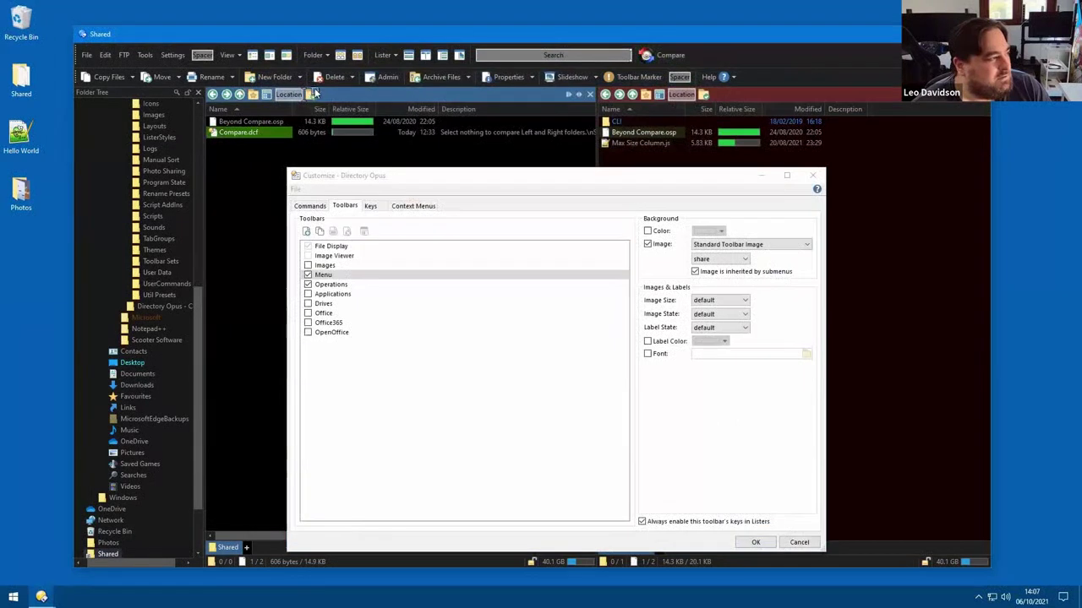
{"action": "key", "text": "Return"}
- Back up the complete Directory Opus configuration with the backup and restore wizard, keeping its proposed settings
{"action": "left_click", "coordinate": [170, 52]}
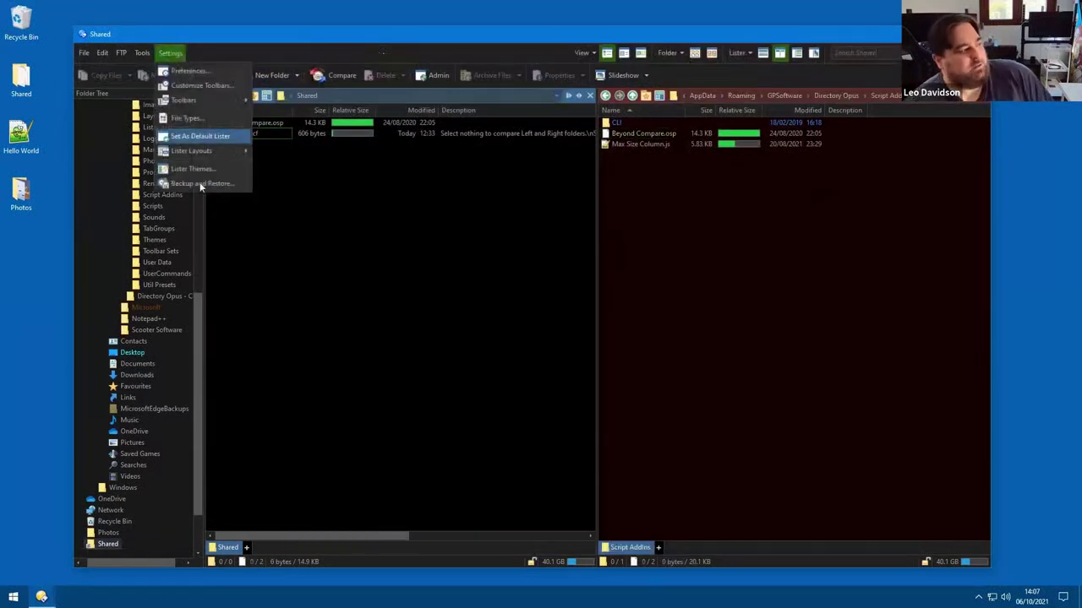
{"action": "left_click", "coordinate": [206, 183]}
{"action": "left_click", "coordinate": [541, 338]}
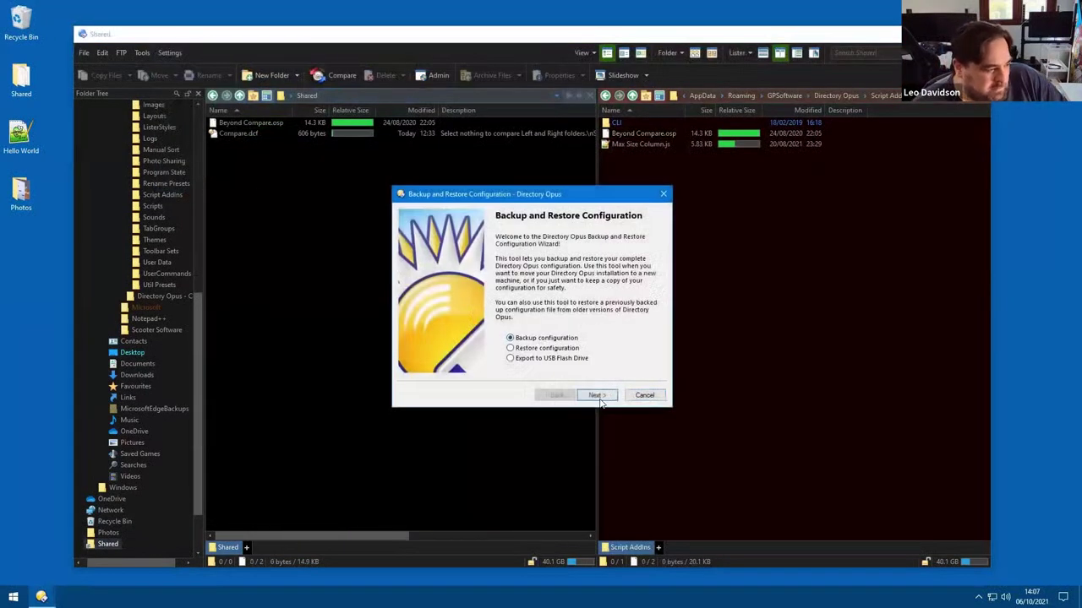
{"action": "left_click", "coordinate": [601, 397]}
{"action": "left_click", "coordinate": [595, 395]}
{"action": "left_click", "coordinate": [596, 395]}
{"action": "left_click", "coordinate": [597, 395]}
{"action": "left_click", "coordinate": [598, 396]}
{"action": "left_click", "coordinate": [608, 397]}
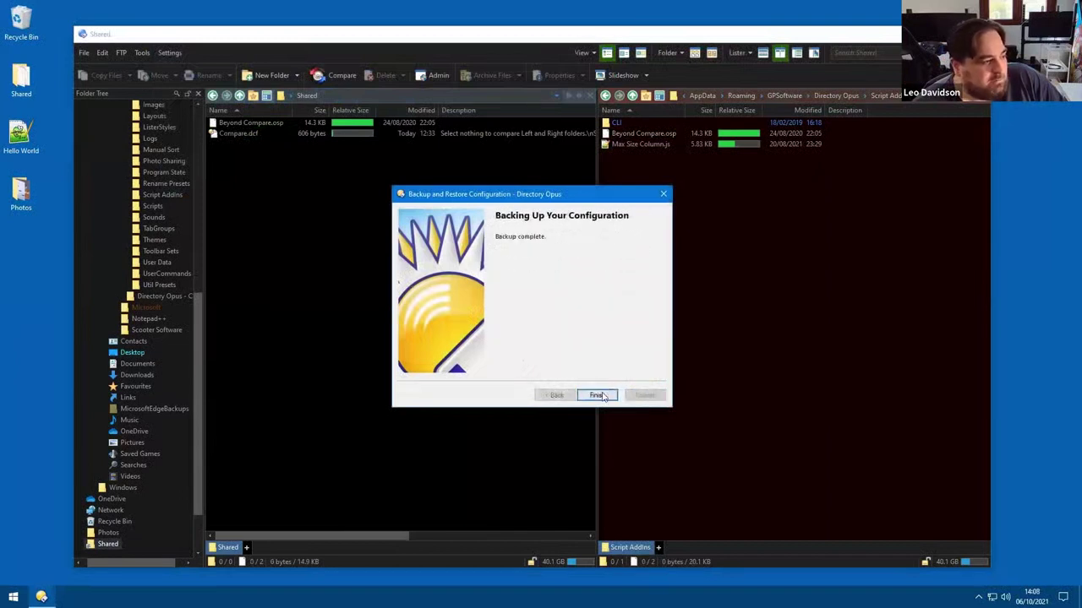
- Go to the Documents folder in the Shared file display by entering the start of its folder alias, /mydo
{"action": "type", "text": "/"}
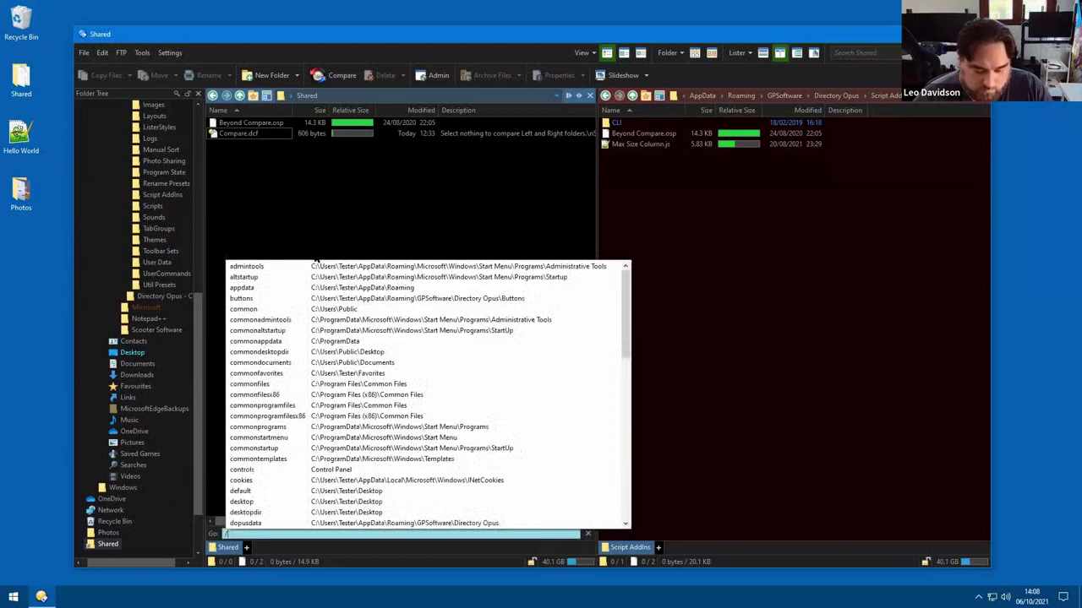
{"action": "type", "text": "mydo"}
{"action": "key", "text": "Return"}
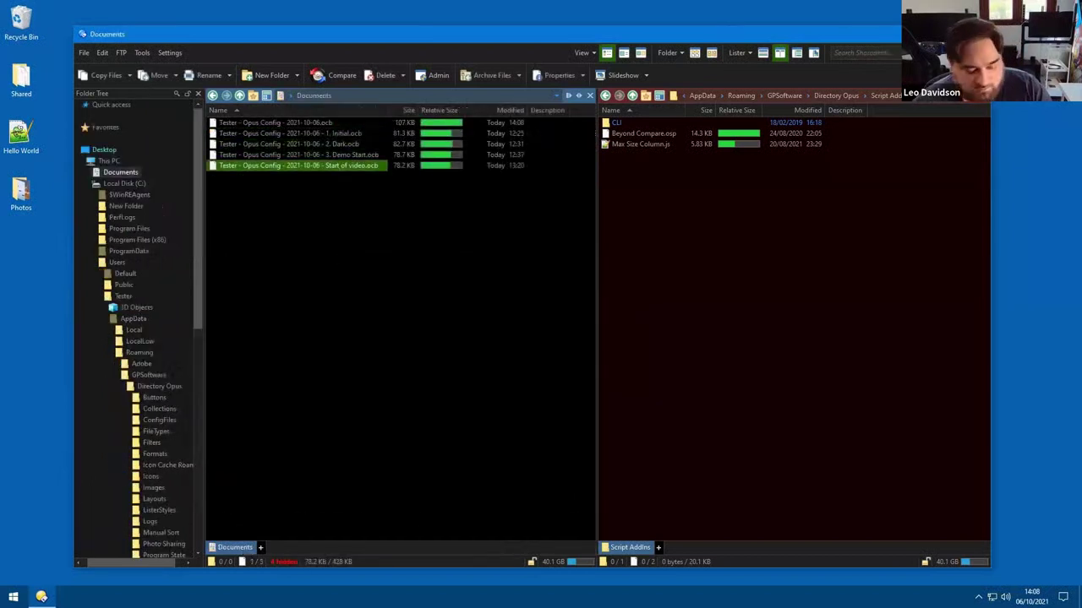
- Rename the new backup Tester - Opus Config - 2021-10-06.ocb so that its name ends in .ocb.zip
{"action": "left_click", "coordinate": [359, 124]}
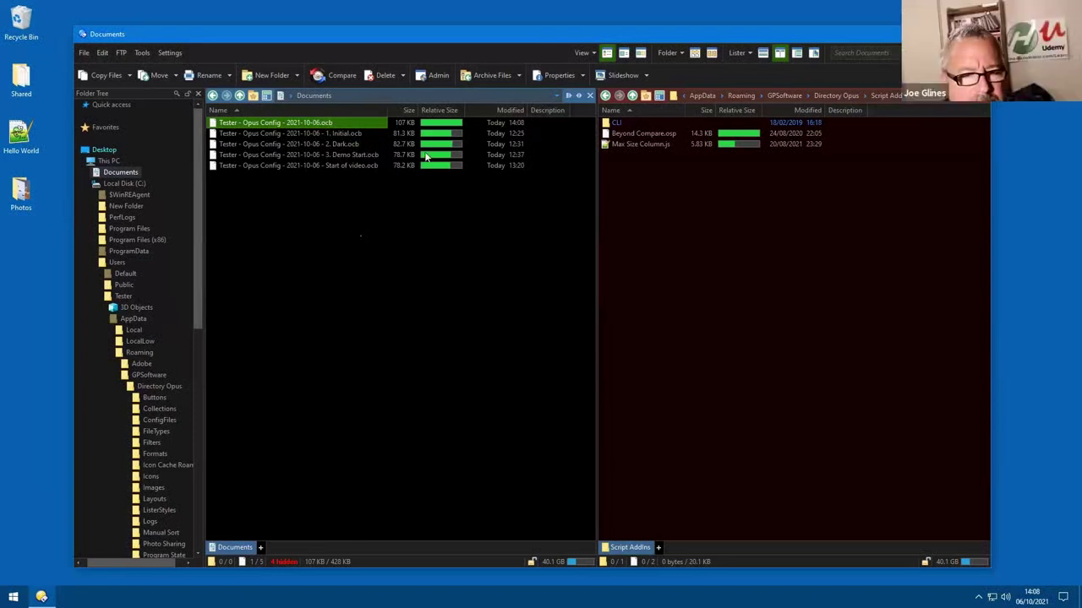
{"action": "key", "text": "F2"}
{"action": "type", "text": ".zip"}
{"action": "key", "text": "Return"}
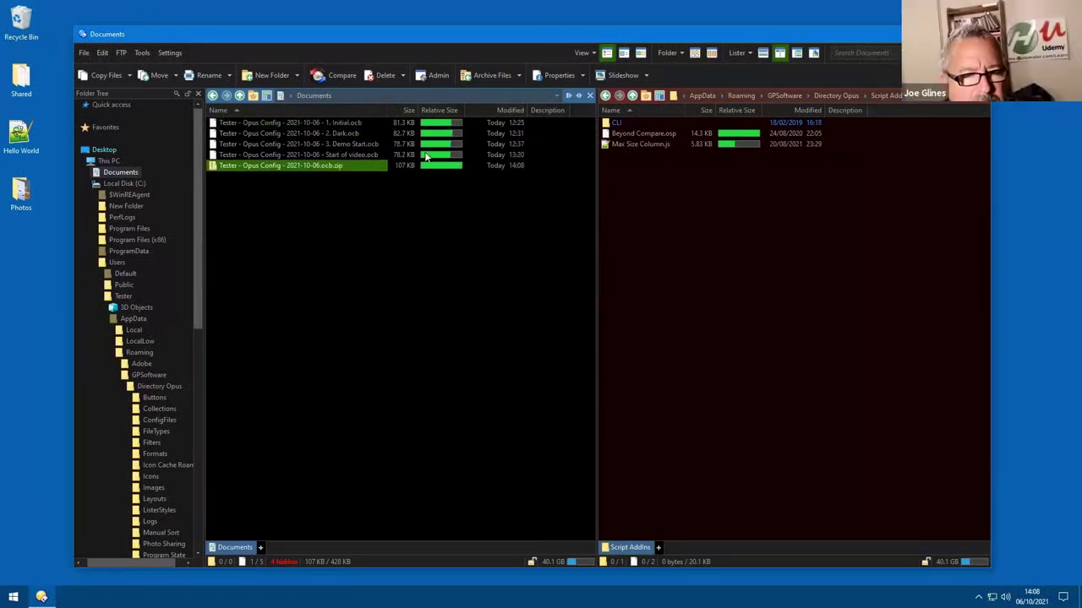
- Show the Desktop in the second file display, extract the renamed backup there into a folder of its own name, and open that folder
{"action": "left_click_drag", "start_coordinate": [362, 166], "coordinate": [808, 239]}
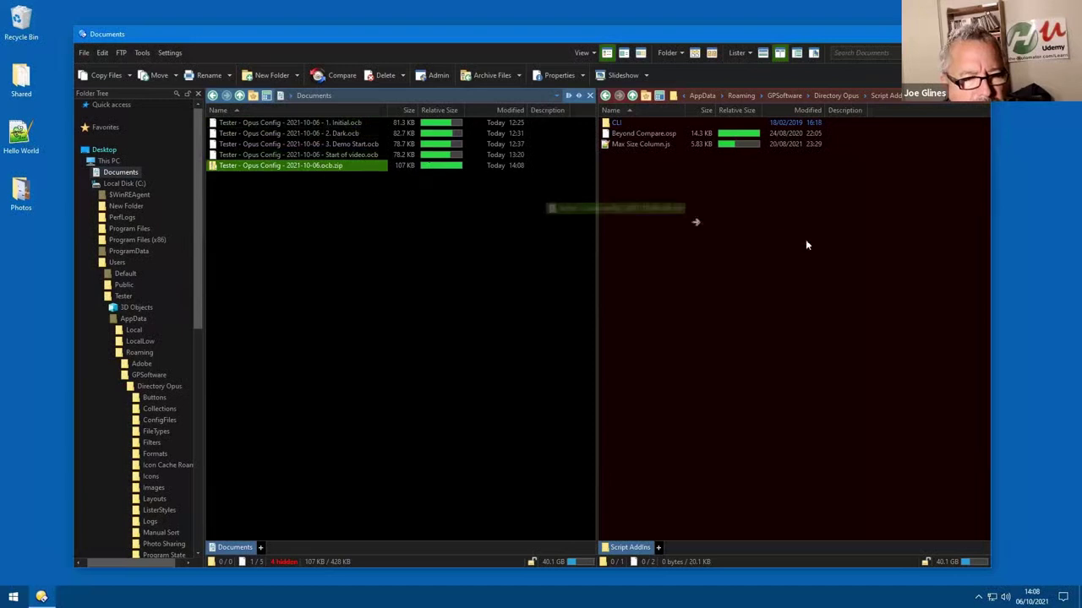
{"action": "left_click", "coordinate": [727, 215]}
{"action": "left_click", "coordinate": [667, 95]}
{"action": "left_click_drag", "start_coordinate": [356, 173], "coordinate": [746, 248]}
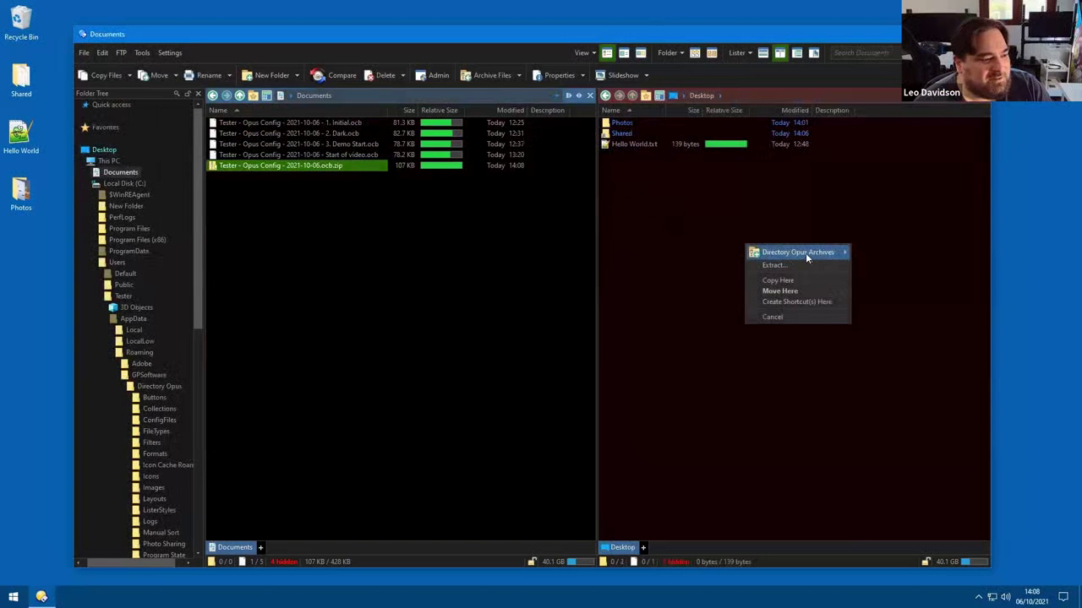
{"action": "mouse_move", "coordinate": [805, 253]}
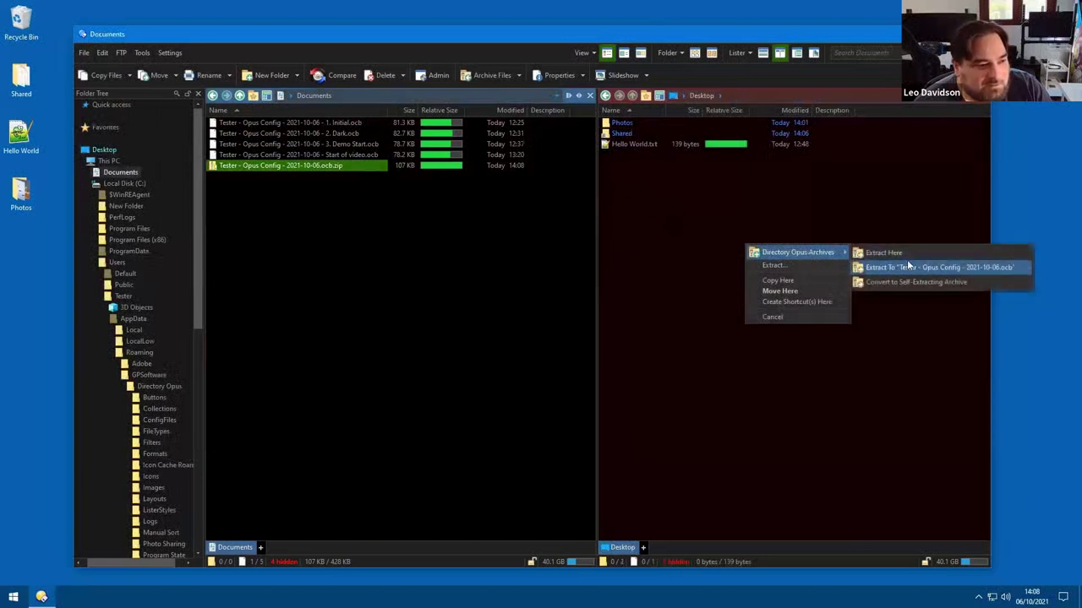
{"action": "left_click", "coordinate": [899, 268]}
{"action": "double_click", "coordinate": [684, 141]}
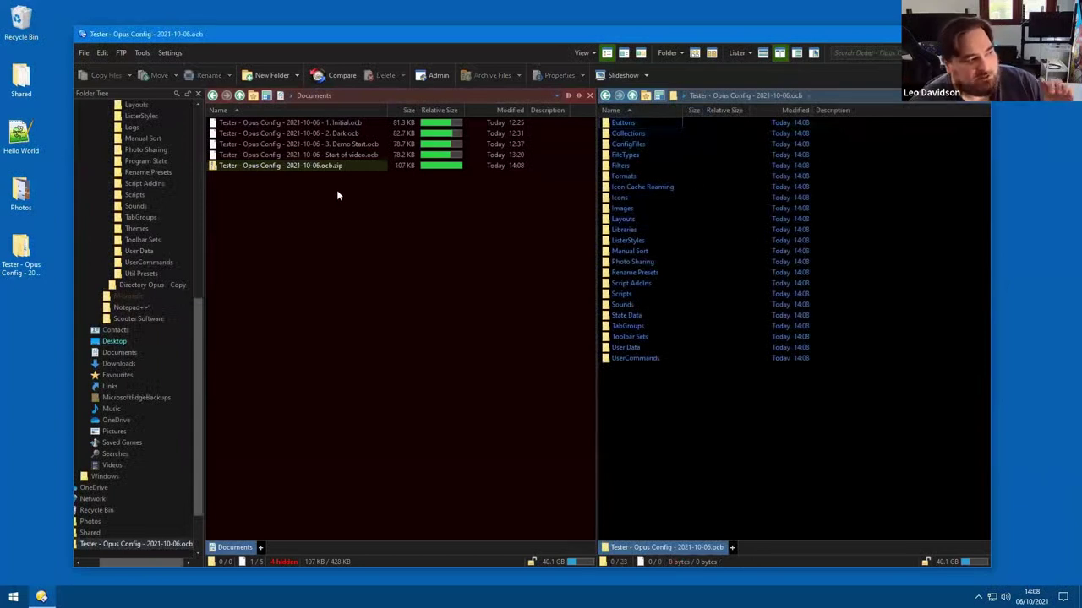
{"action": "left_click", "coordinate": [363, 123]}
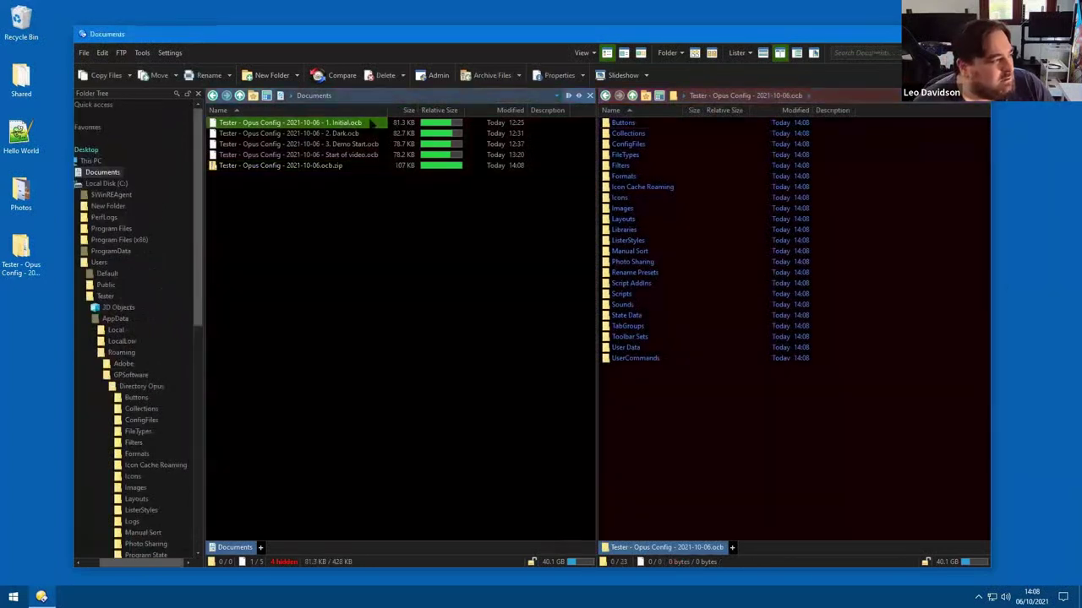
{"action": "left_click_drag", "start_coordinate": [370, 123], "coordinate": [397, 257]}
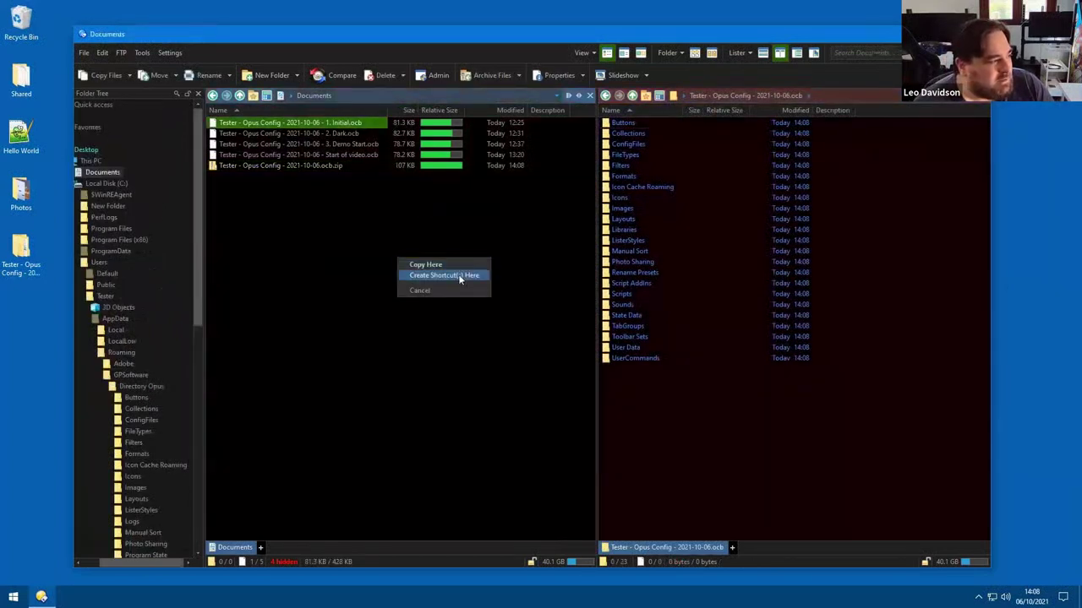
{"action": "left_click", "coordinate": [336, 199]}
- Rename the backup Tester - Opus Config - 2021-10-06 - 1. Initial.ocb so that its name ends in .ocb.zip
{"action": "left_click", "coordinate": [372, 122]}
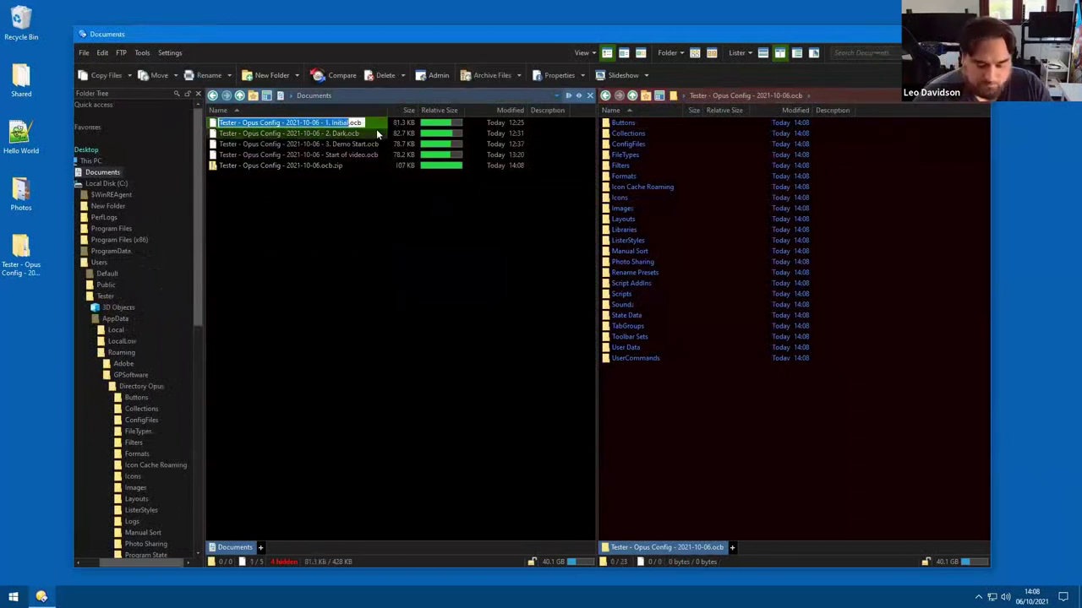
{"action": "key", "text": "F2"}
{"action": "type", "text": ".zip"}
{"action": "key", "text": "Return"}
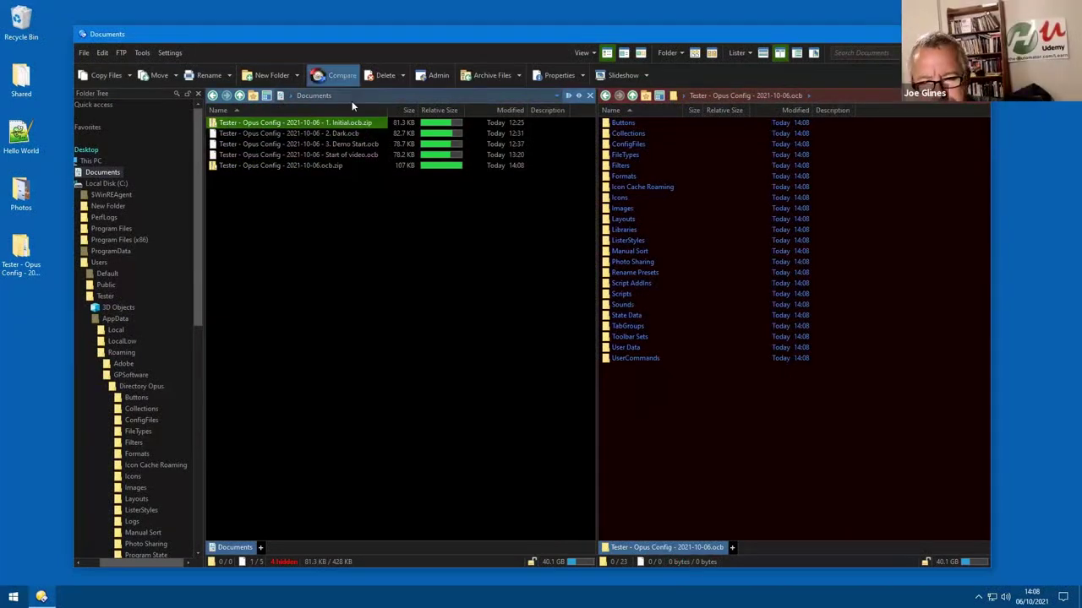
- Extract the 1. Initial backup within Documents into a folder of its own name and open that folder
{"action": "left_click_drag", "start_coordinate": [383, 123], "coordinate": [391, 291]}
{"action": "mouse_move", "coordinate": [457, 294]}
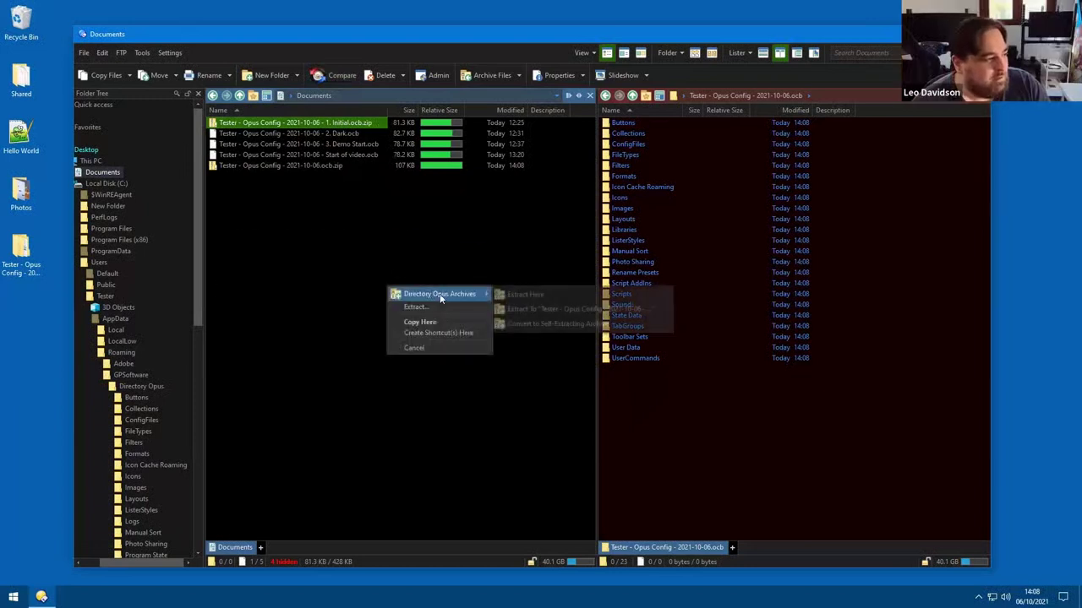
{"action": "left_click", "coordinate": [547, 310]}
{"action": "double_click", "coordinate": [302, 119]}
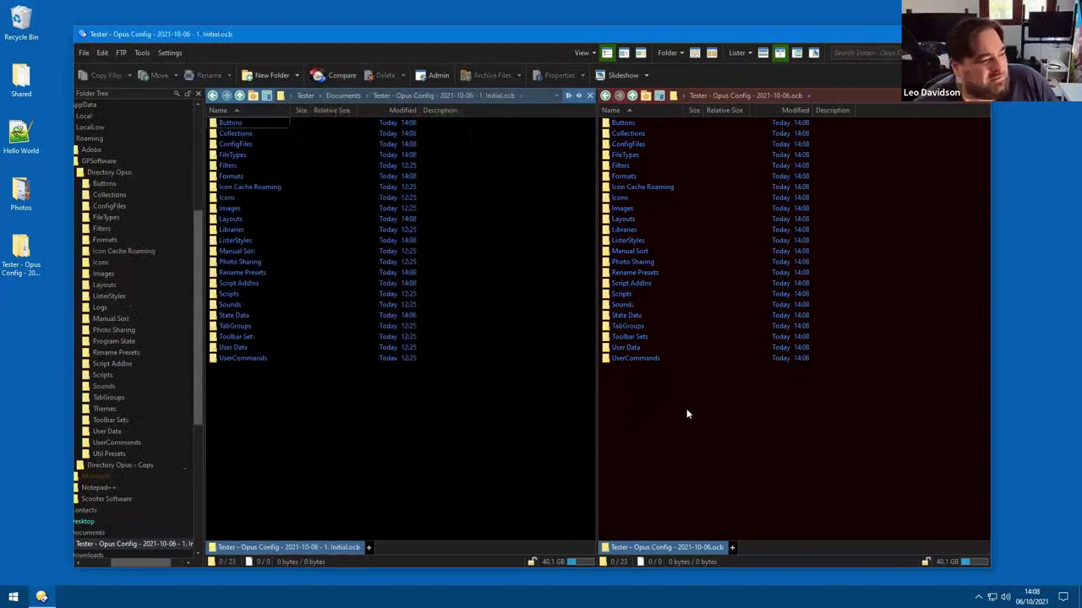
- Compare the two extracted configuration folders in Beyond Compare, examine the differences in Buttons\Drives.dop, and close the comparison
{"action": "left_click", "coordinate": [343, 78]}
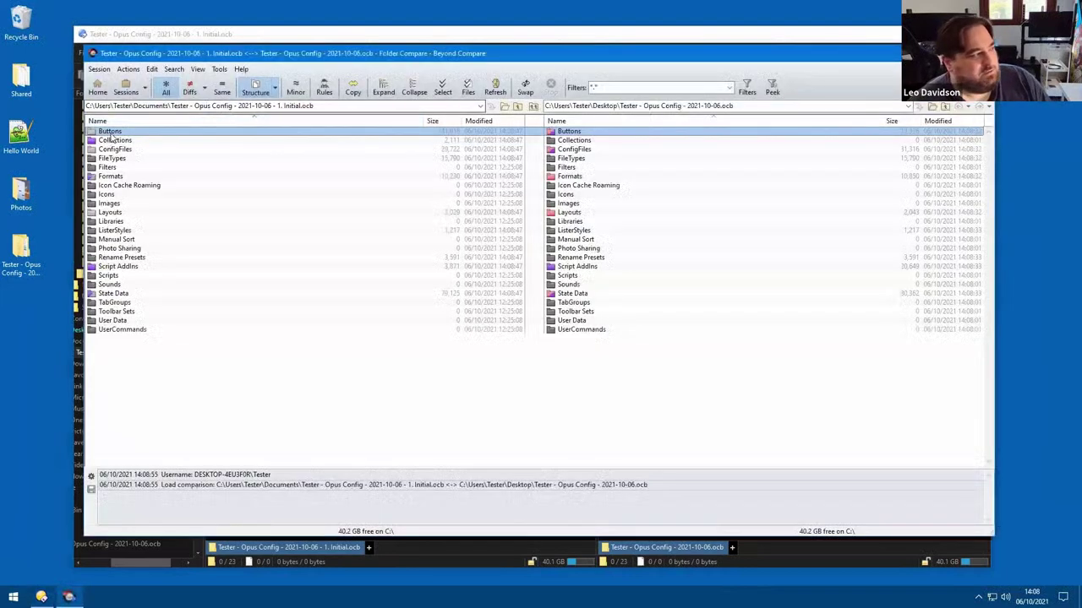
{"action": "double_click", "coordinate": [194, 131]}
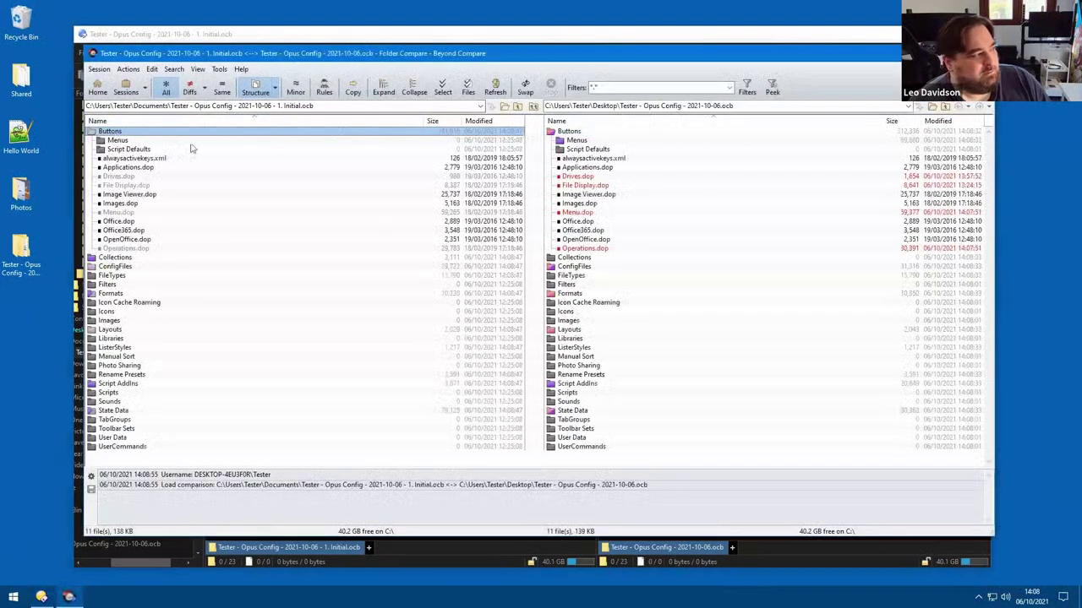
{"action": "double_click", "coordinate": [122, 177]}
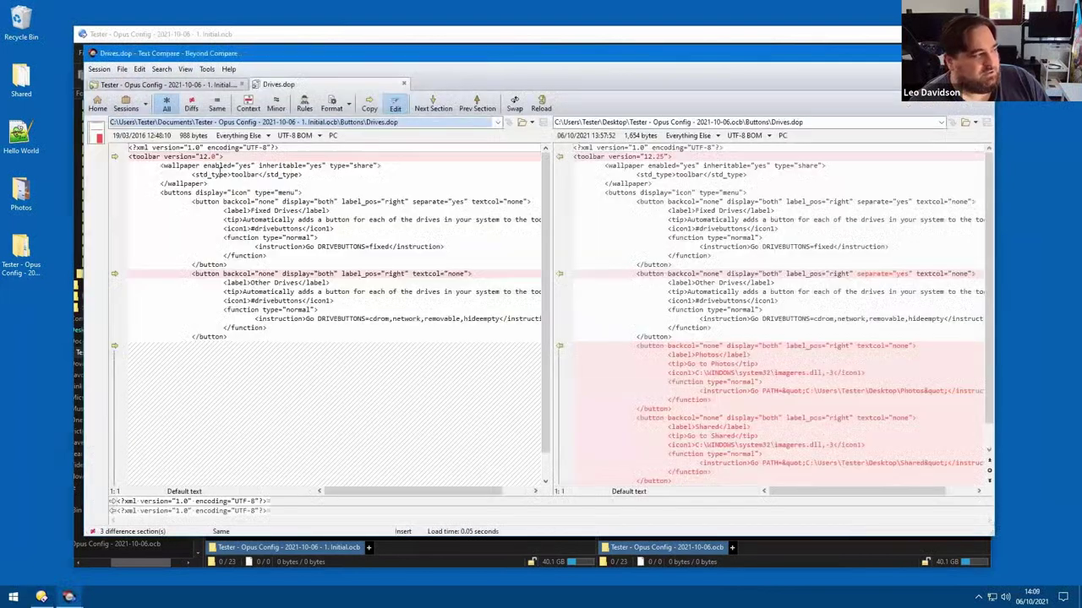
{"action": "scroll", "coordinate": [363, 334], "scroll_direction": "down", "scroll_amount": 1}
{"action": "scroll", "coordinate": [365, 332], "scroll_direction": "up", "scroll_amount": 1}
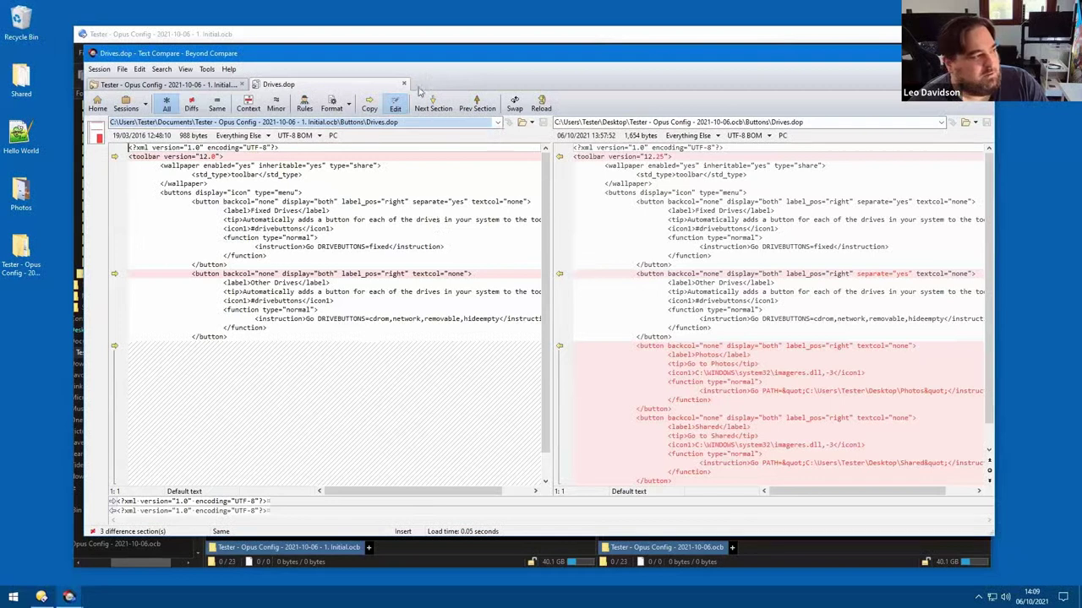
{"action": "left_click", "coordinate": [404, 85]}
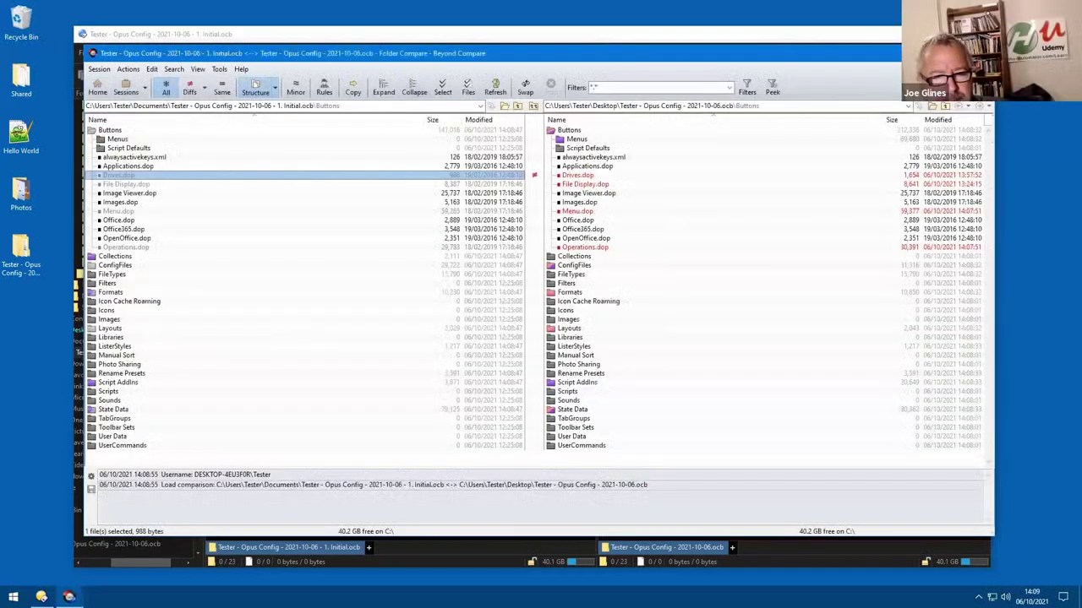
{"action": "key", "text": "alt+F4"}
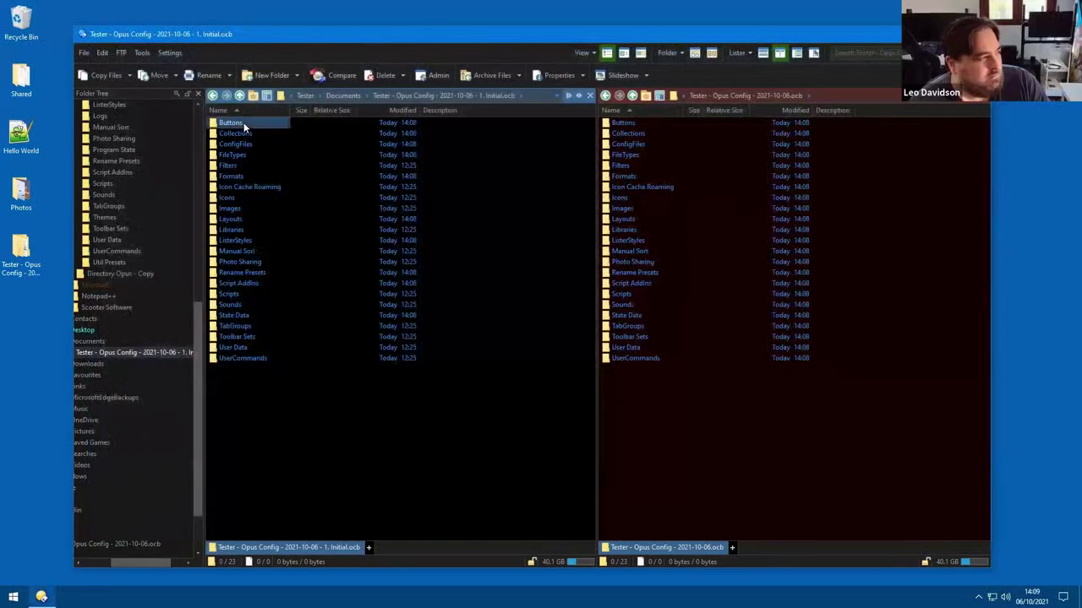
- Link the navigation of both file displays and open the Buttons folder in the two extracted backups together
{"action": "left_click", "coordinate": [244, 122]}
{"action": "left_click", "coordinate": [483, 157]}
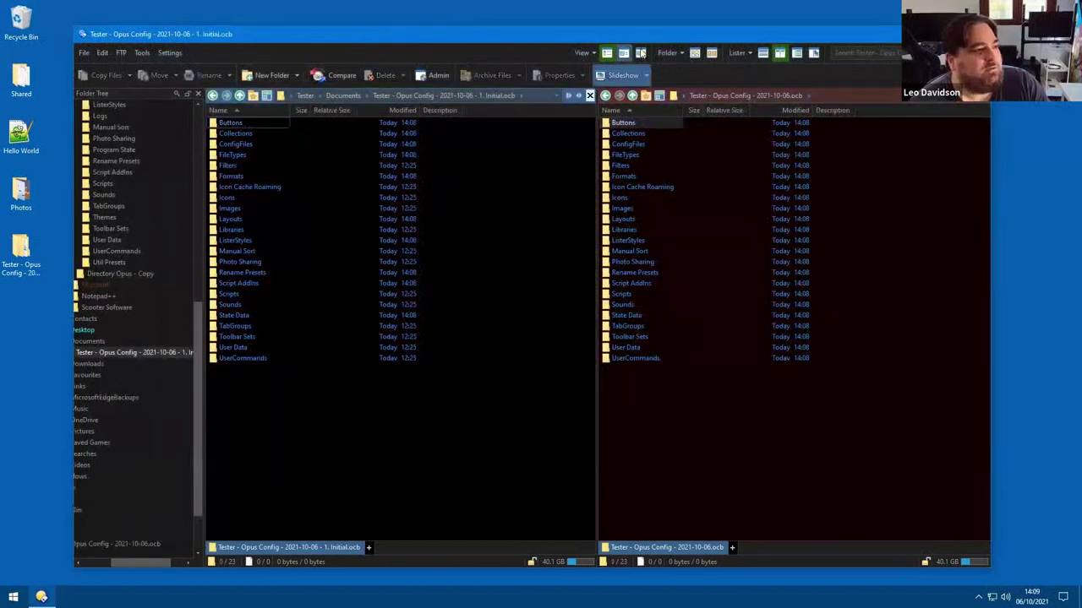
{"action": "left_click", "coordinate": [710, 54]}
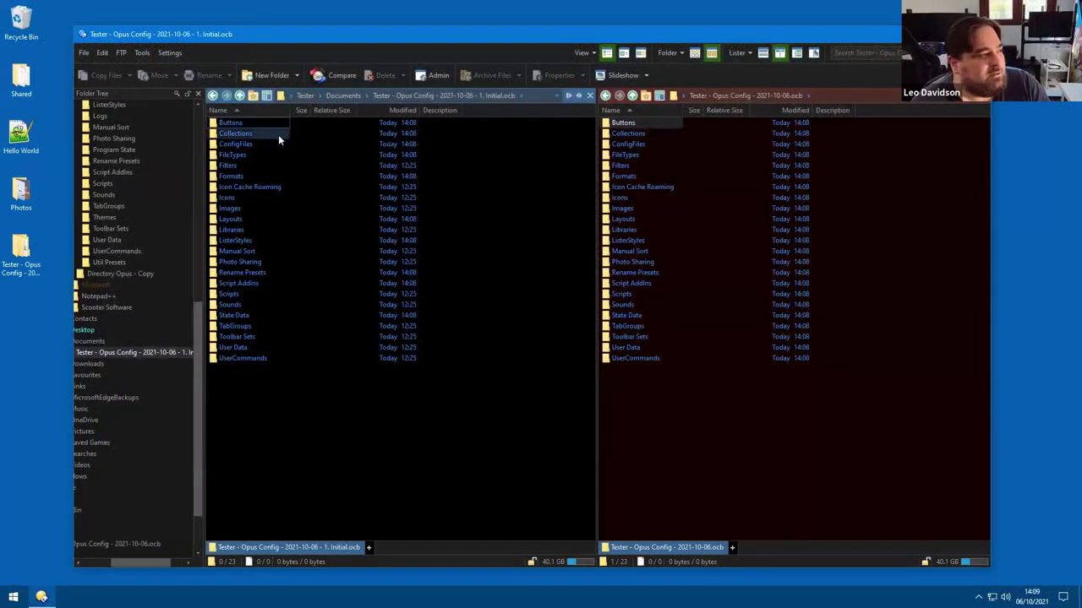
{"action": "double_click", "coordinate": [261, 122]}
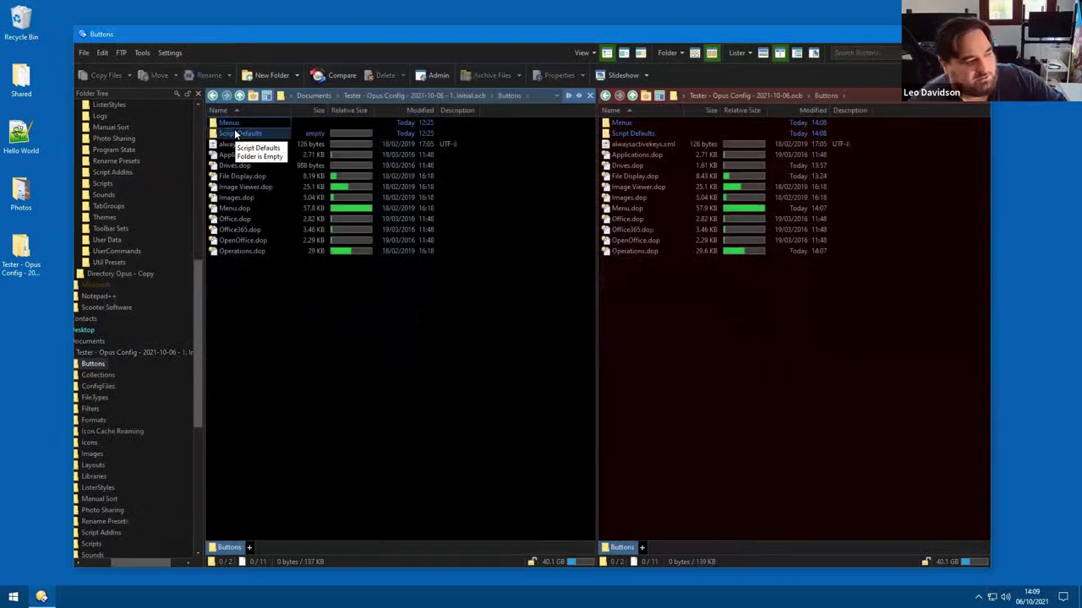
- Compare the selected Drives.dop with its counterpart in the other file display using Beyond Compare, then close the comparison
{"action": "left_click", "coordinate": [262, 167]}
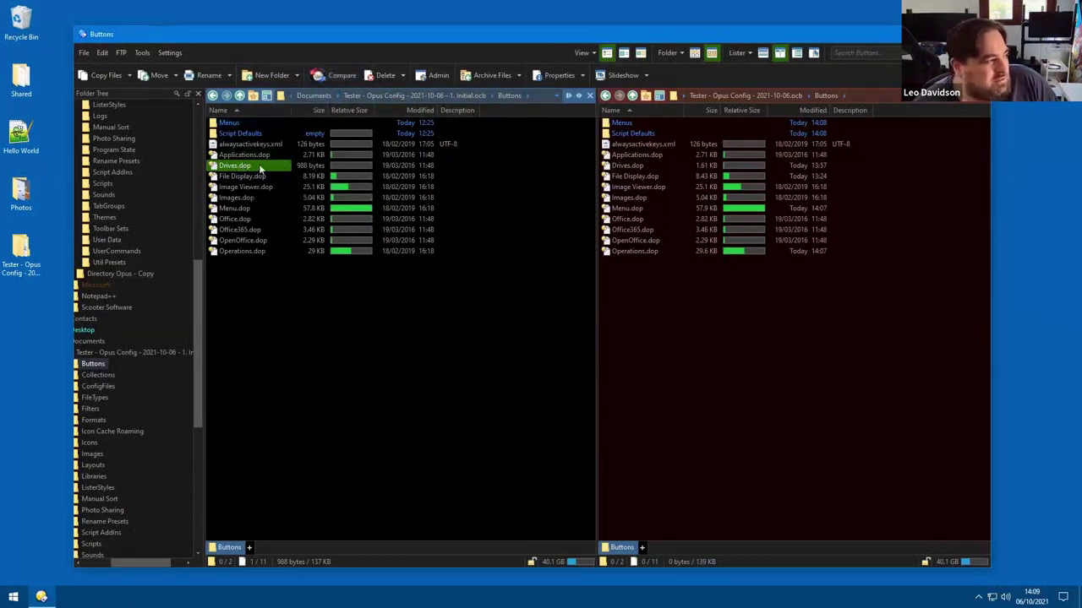
{"action": "left_click", "coordinate": [318, 76]}
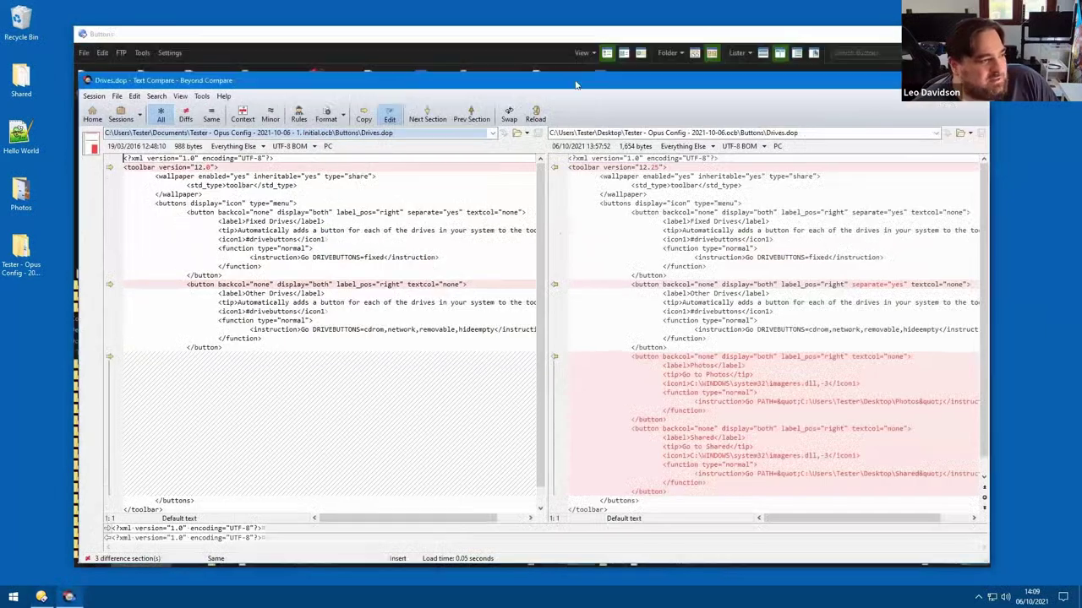
{"action": "left_click_drag", "start_coordinate": [582, 38], "coordinate": [610, 109]}
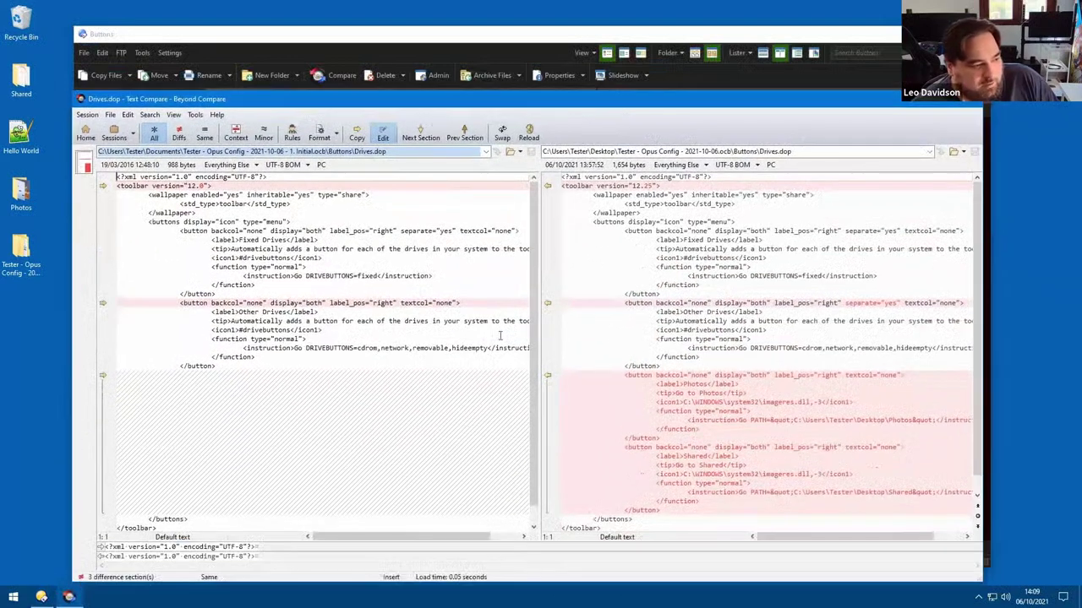
{"action": "left_click", "coordinate": [979, 102]}
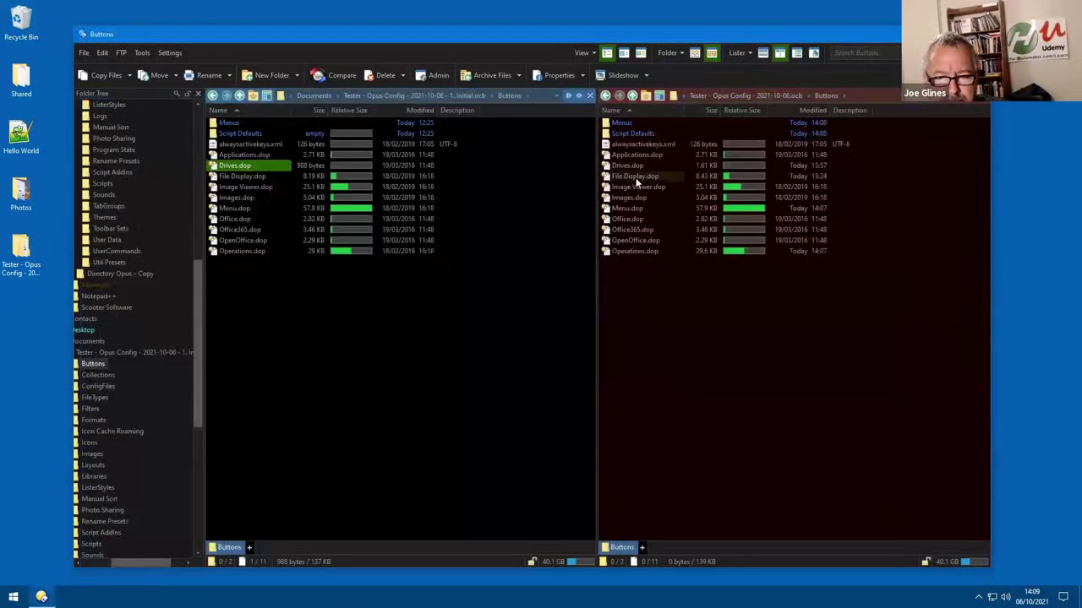
- Rename Drives.dop in the Desktop backup's Buttons folder as Drives.dop.blah
{"action": "left_click", "coordinate": [630, 166]}
{"action": "left_click", "coordinate": [630, 166]}
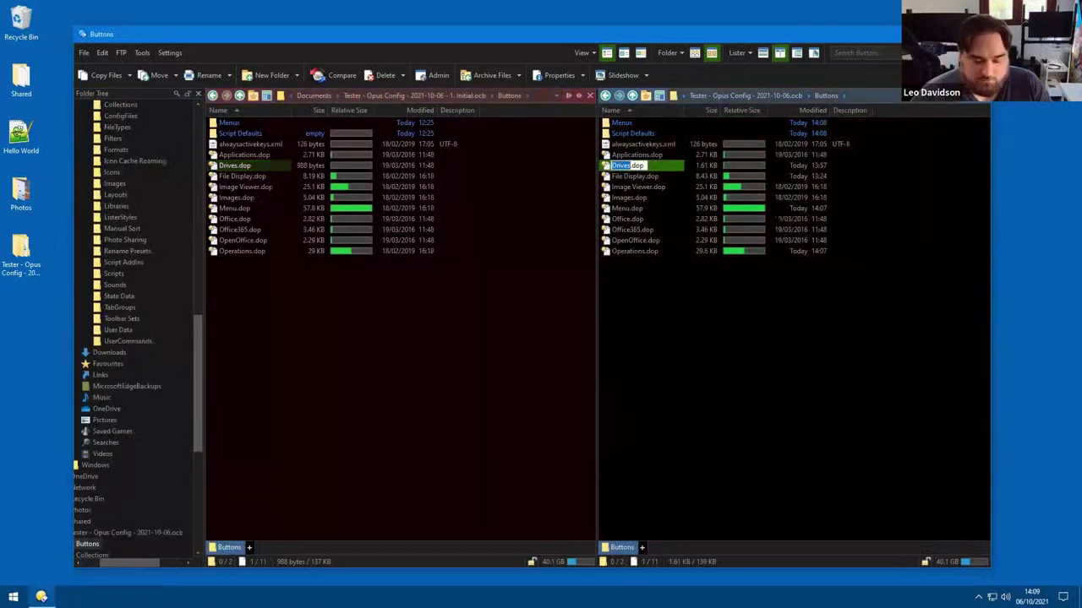
{"action": "type", "text": ".blah"}
{"action": "key", "text": "Return"}
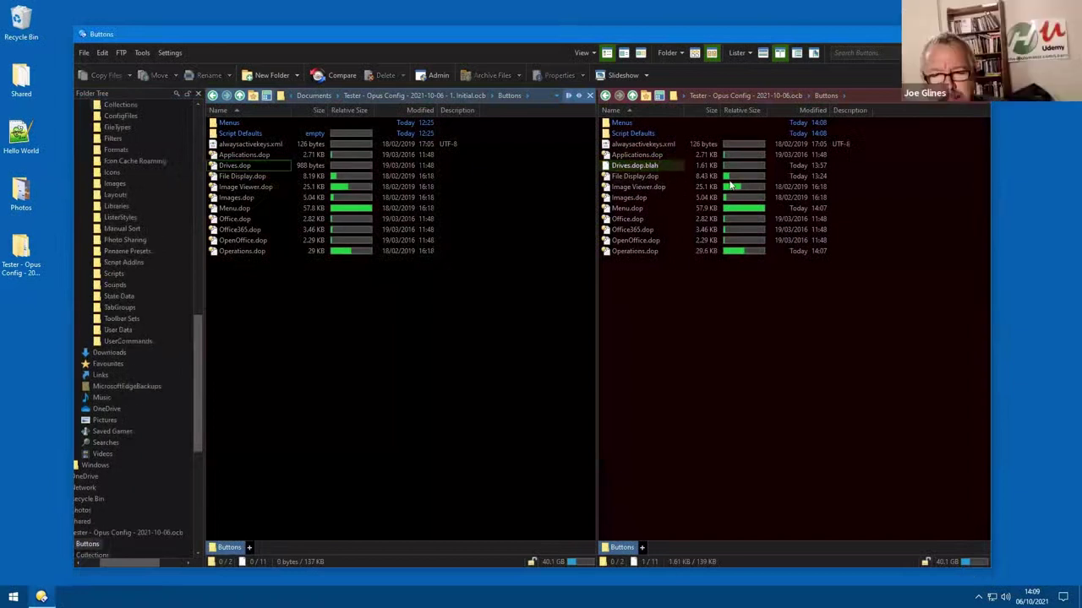
- Select Drives.dop and Drives.dop.blah in their separate file displays, compare them in Beyond Compare, and close the comparison
{"action": "left_click", "coordinate": [264, 160]}
{"action": "left_click", "coordinate": [245, 165]}
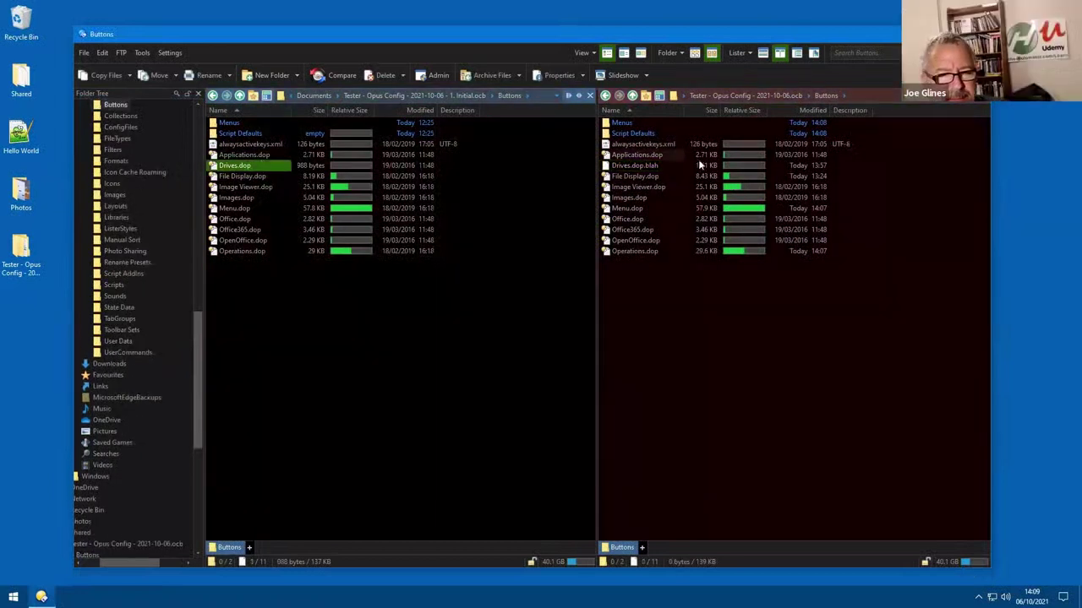
{"action": "left_click", "coordinate": [633, 165]}
{"action": "left_click", "coordinate": [325, 76]}
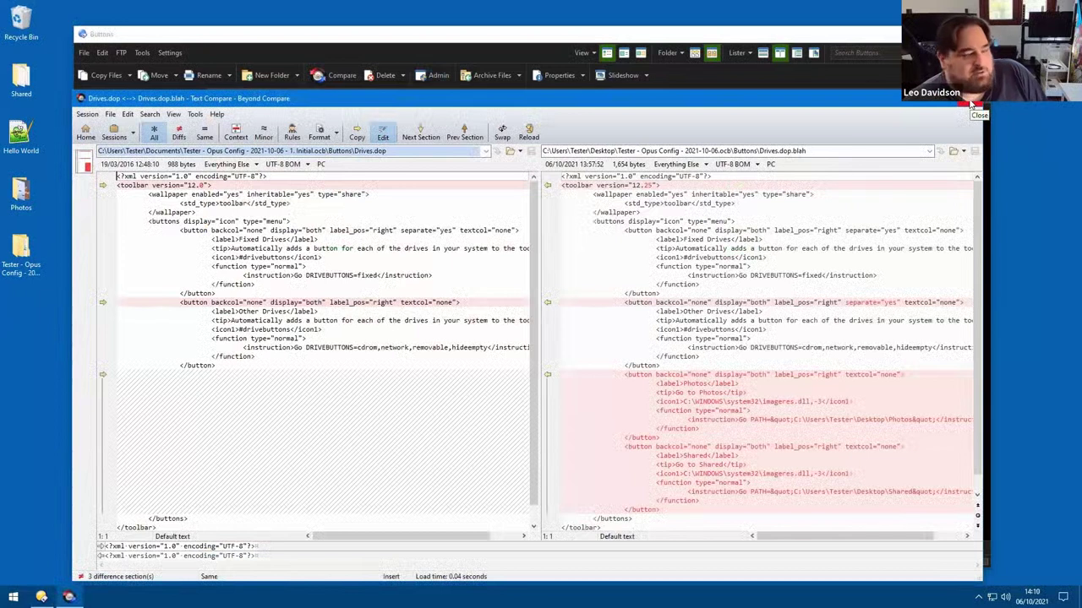
{"action": "key", "text": "Escape"}
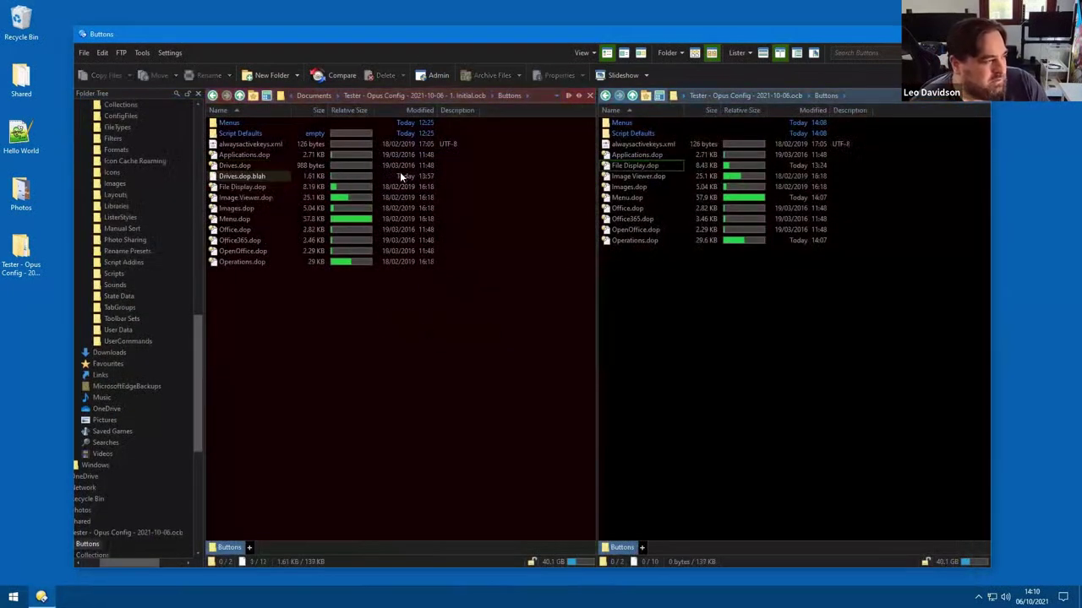
- Select Drives.dop and Drives.dop.blah in the same file display, compare them in Beyond Compare, and close the comparison
{"action": "left_click", "coordinate": [437, 166]}
{"action": "left_click", "coordinate": [243, 176], "text": "shift"}
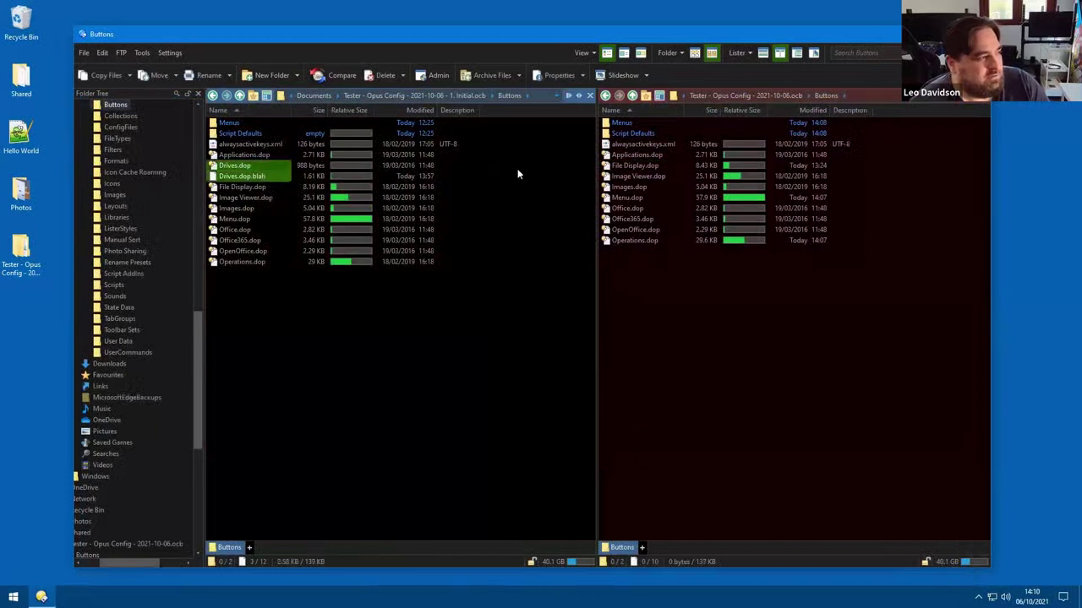
{"action": "left_click", "coordinate": [329, 77]}
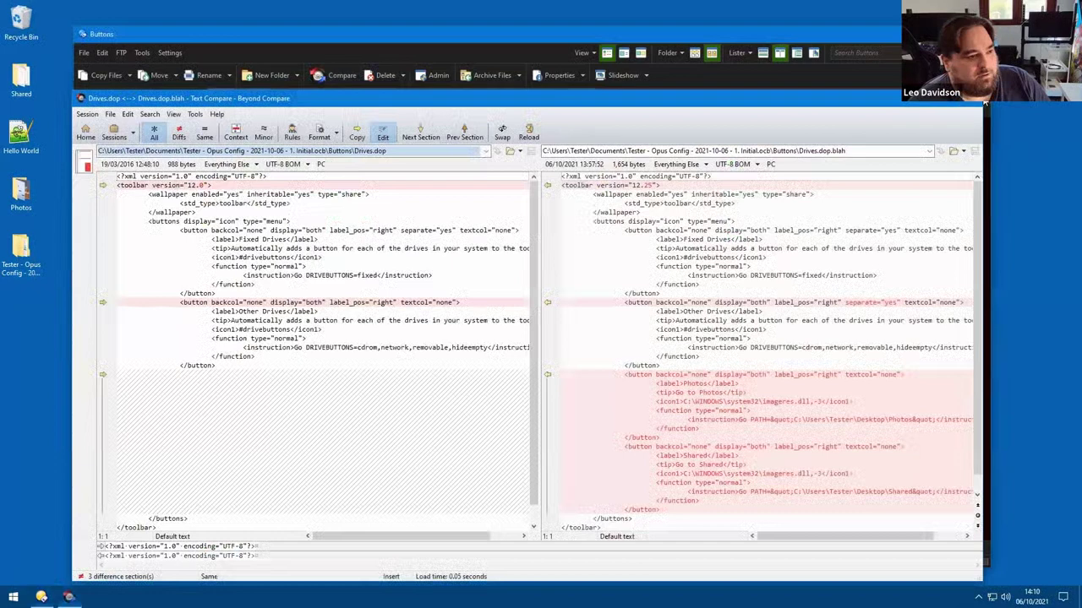
{"action": "left_click", "coordinate": [982, 98]}
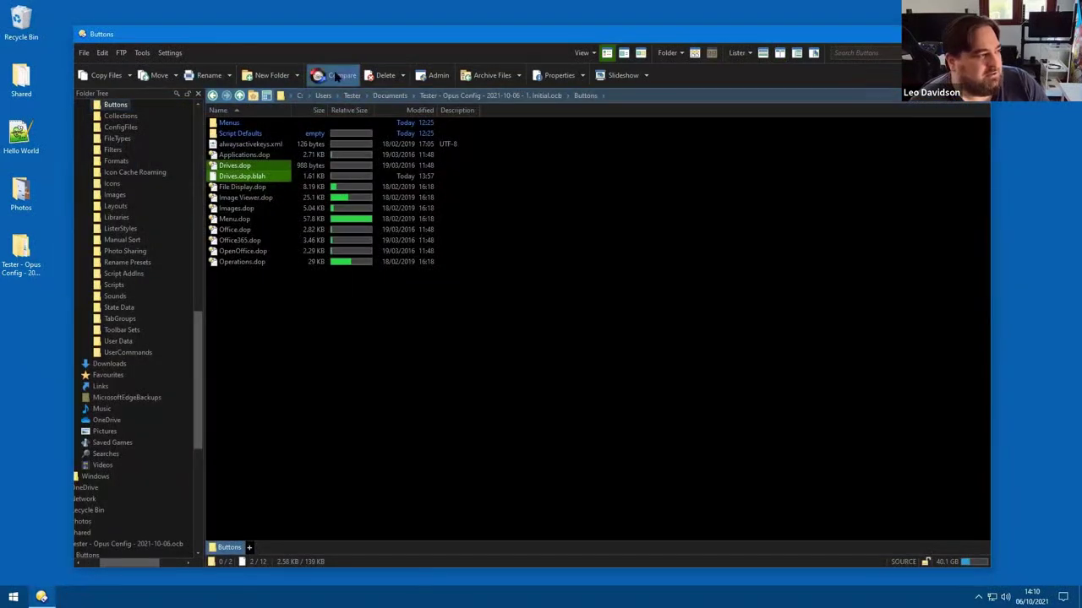
- Compare the two selected Drives files again from a single file display, reposition the Beyond Compare window, and close it
{"action": "left_click", "coordinate": [336, 76]}
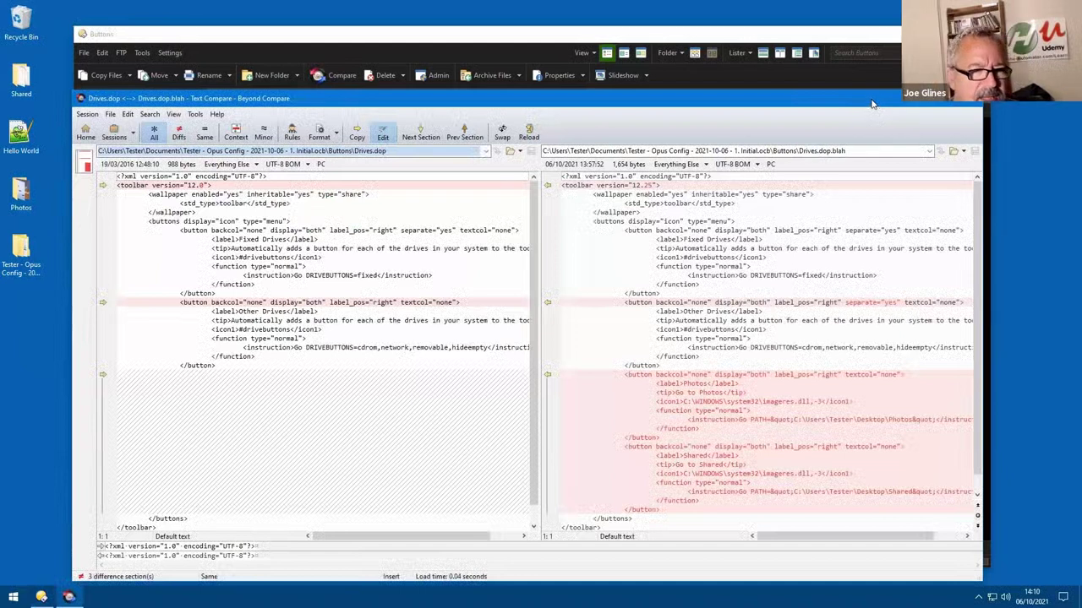
{"action": "left_click_drag", "start_coordinate": [878, 101], "coordinate": [967, 95]}
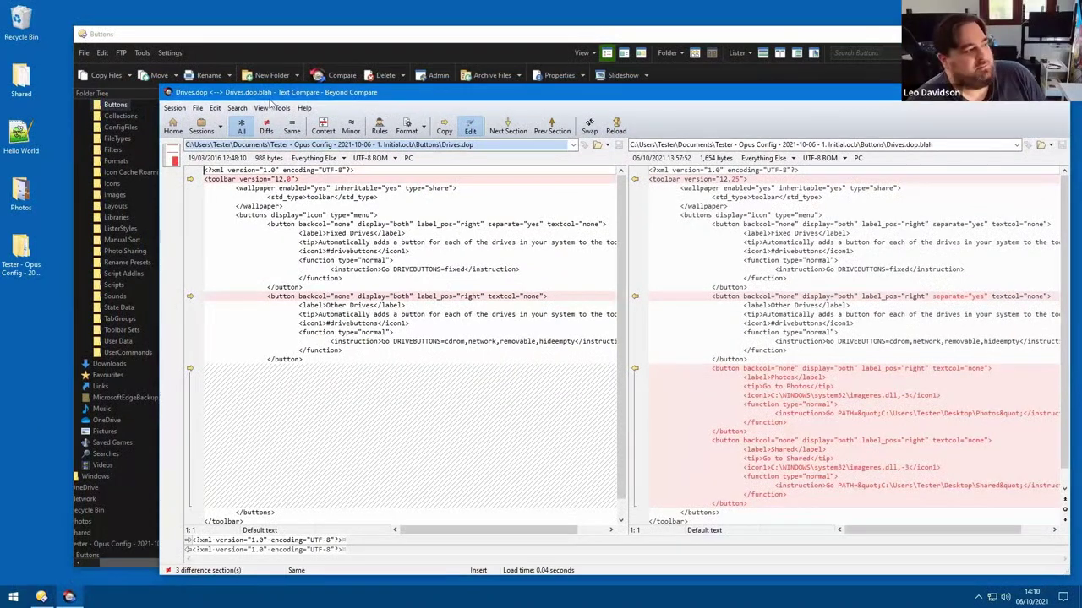
{"action": "mouse_move", "coordinate": [735, 104]}
{"action": "left_mouse_down"}
{"action": "mouse_move", "coordinate": [692, 99]}
{"action": "mouse_move", "coordinate": [724, 104]}
{"action": "left_mouse_up"}
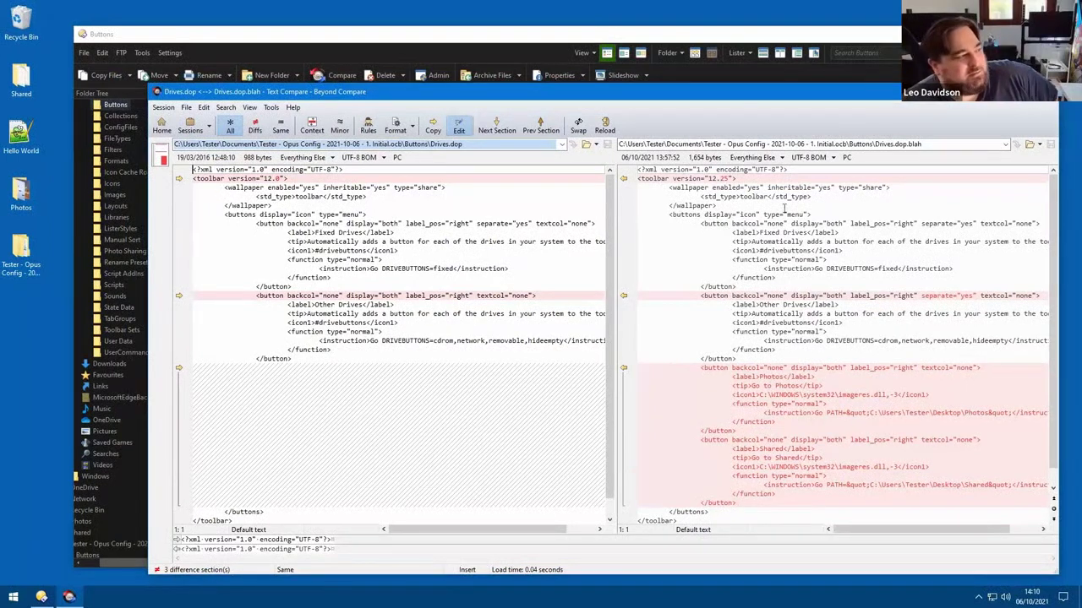
{"action": "key", "text": "alt+F4"}
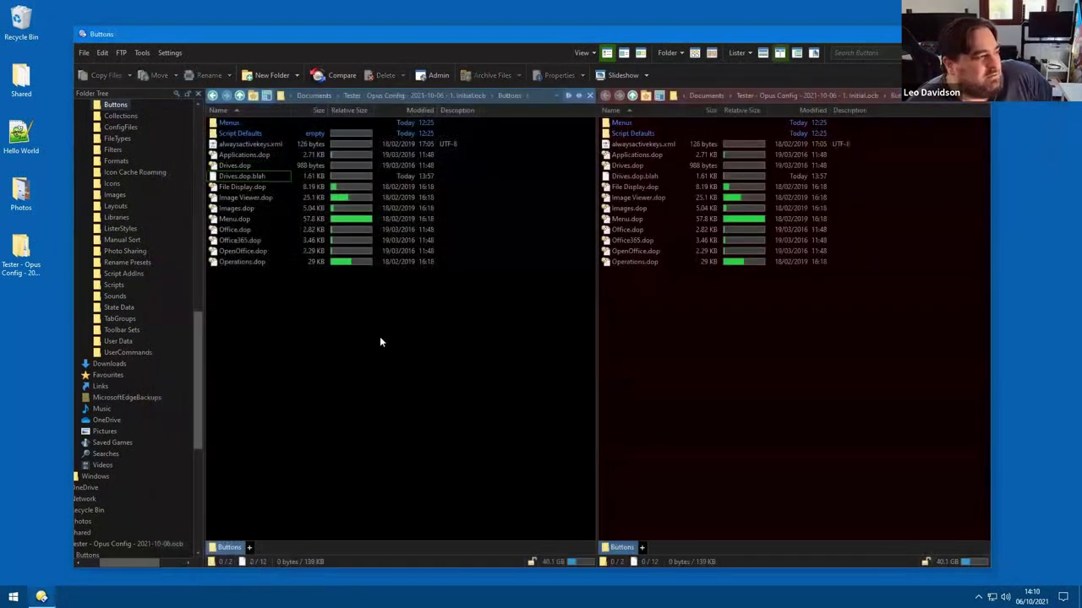
- Show the root of the Initial backup in one file display and the Desktop's Tester - Opus Config - 2021-10-06.ocb folder in the other
{"action": "double_click", "coordinate": [380, 341]}
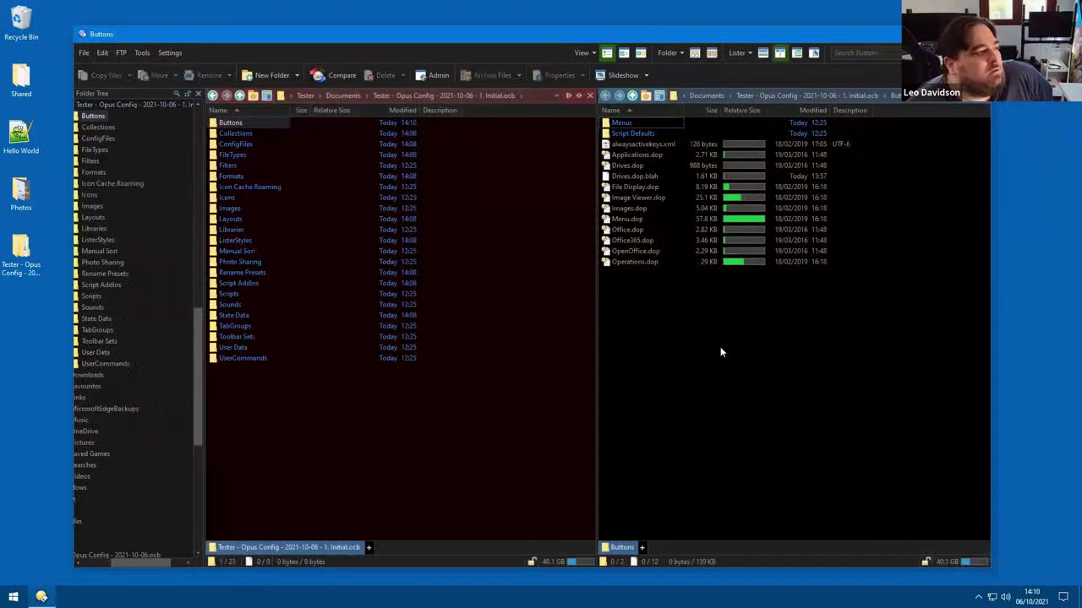
{"action": "left_click", "coordinate": [728, 96]}
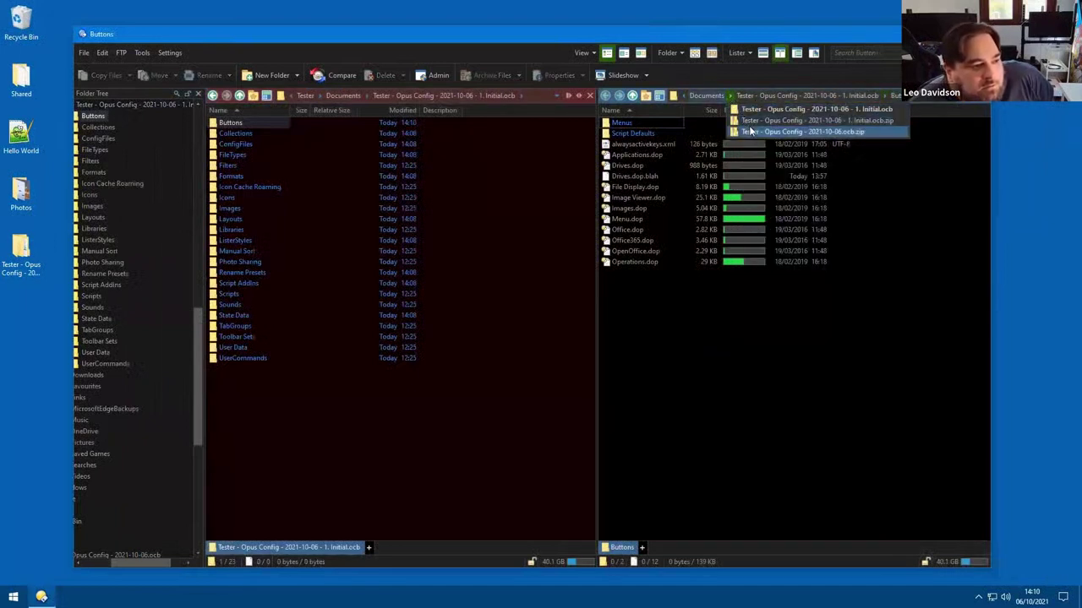
{"action": "left_click", "coordinate": [705, 318]}
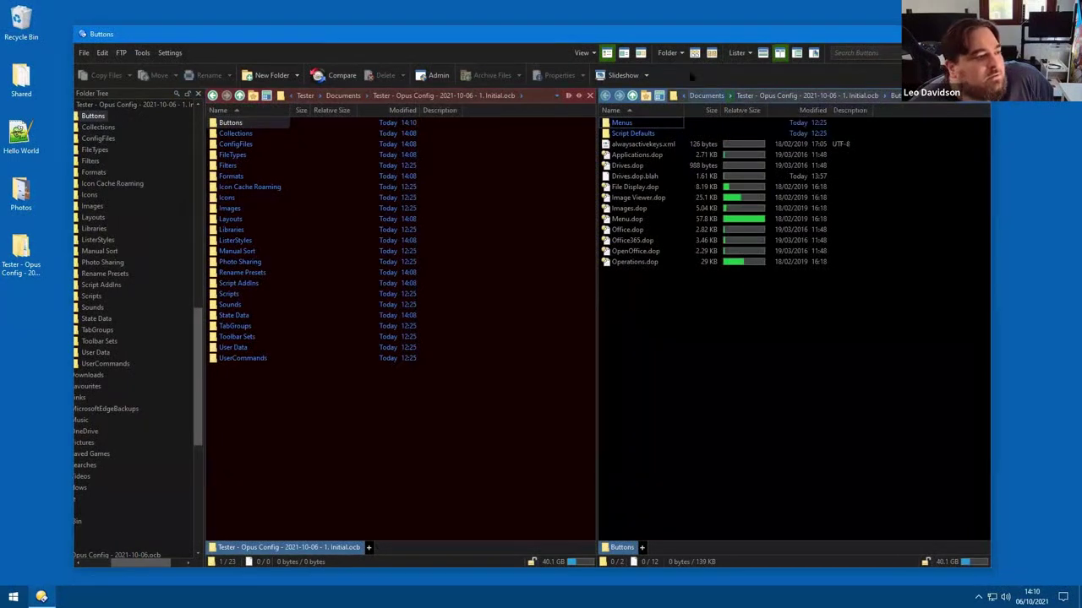
{"action": "left_click", "coordinate": [708, 94]}
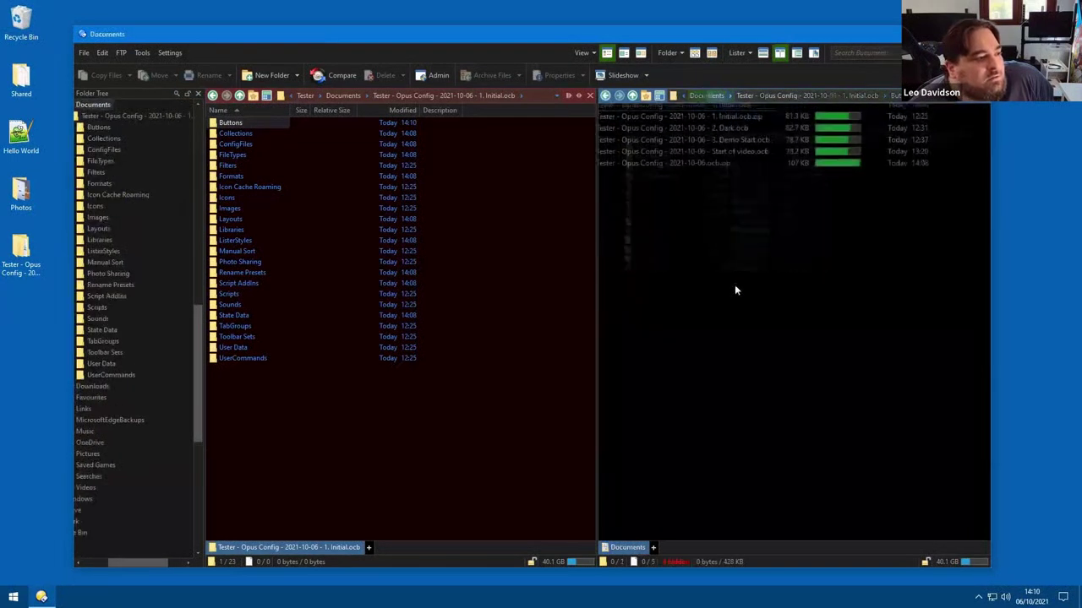
{"action": "left_click", "coordinate": [658, 97]}
{"action": "double_click", "coordinate": [657, 140]}
{"action": "left_click", "coordinate": [514, 220]}
- Compare the two backup folders with the Synchronize tool in two way copy mode, then dismiss the results summary
{"action": "left_click", "coordinate": [142, 52]}
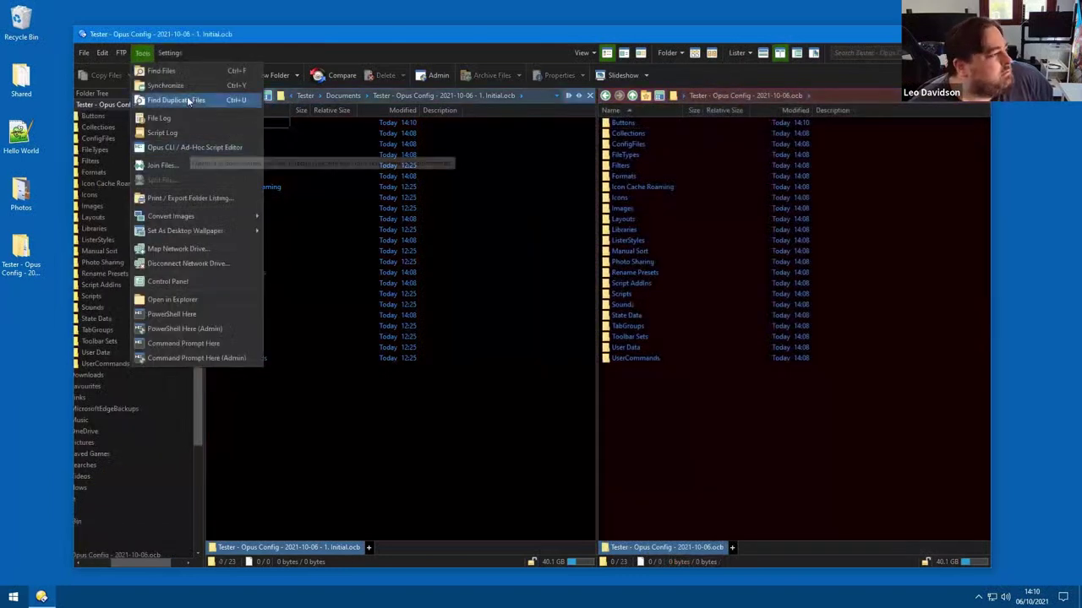
{"action": "left_click", "coordinate": [182, 84]}
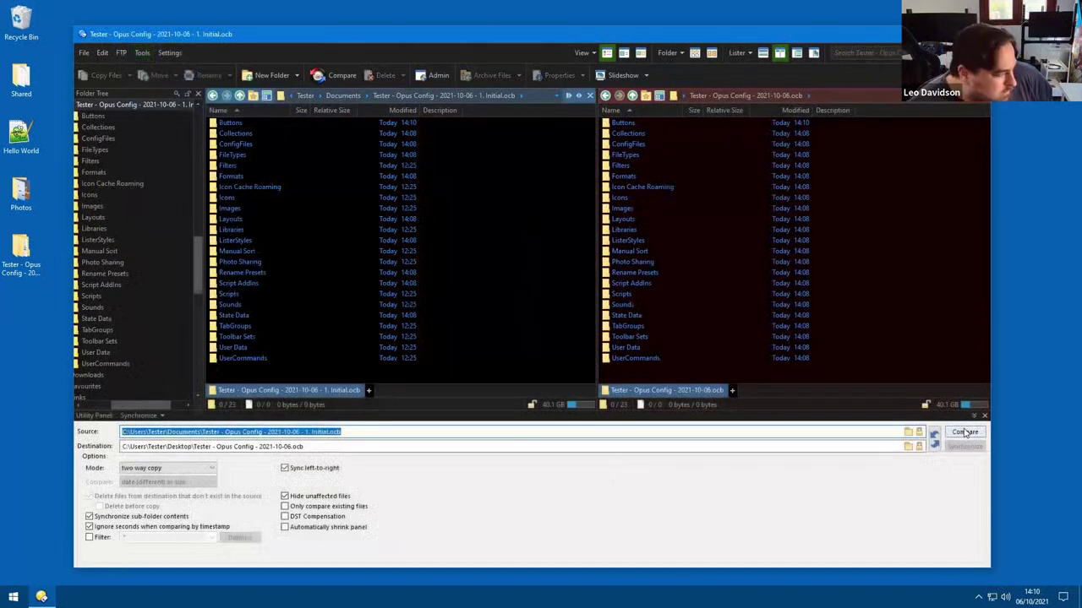
{"action": "left_click", "coordinate": [964, 432]}
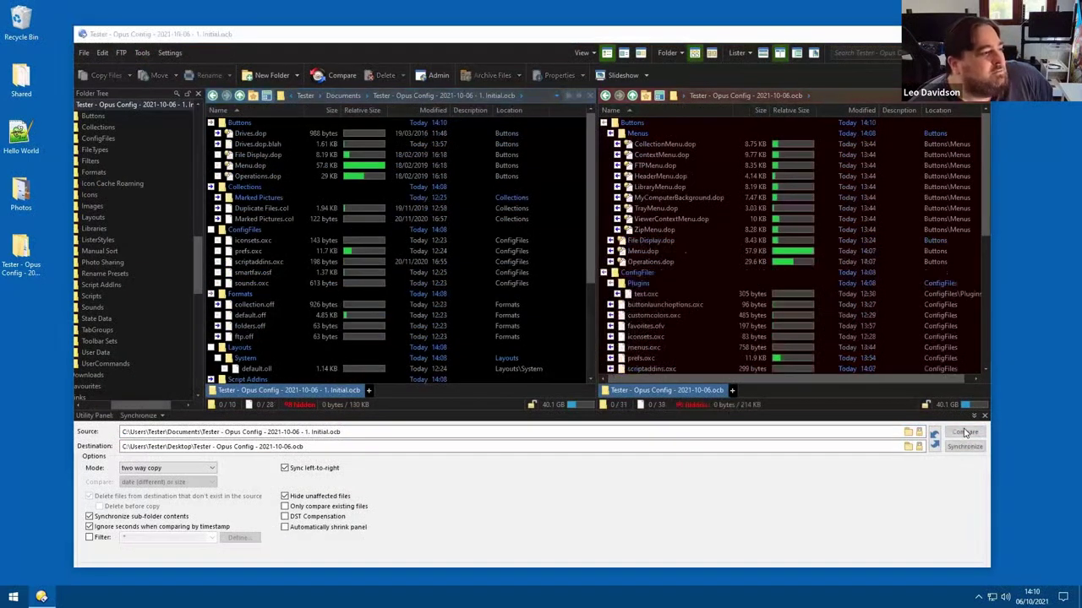
{"action": "left_click_drag", "start_coordinate": [535, 244], "coordinate": [591, 387]}
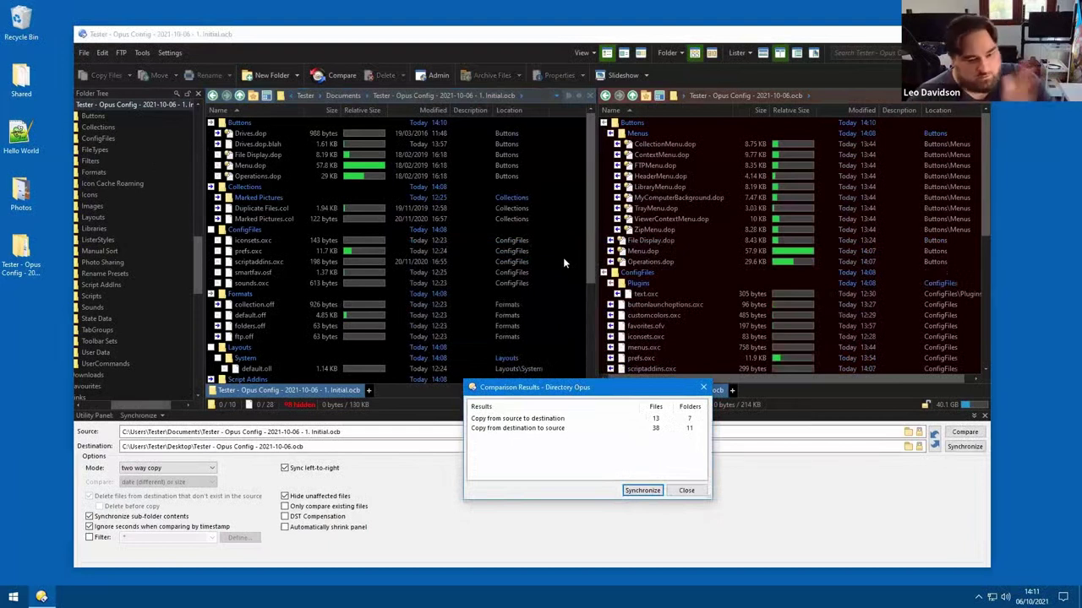
{"action": "left_click", "coordinate": [687, 490]}
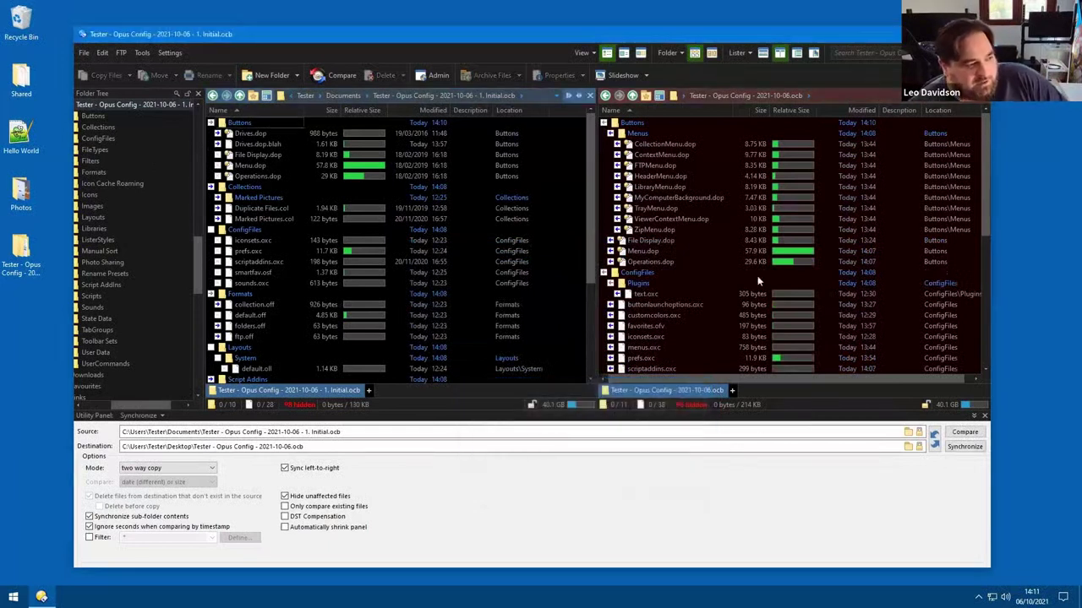
- Compare Menu.dop from both backups in Beyond Compare, showing only the differences, then close the comparison
{"action": "left_click", "coordinate": [642, 254]}
{"action": "left_click", "coordinate": [289, 169]}
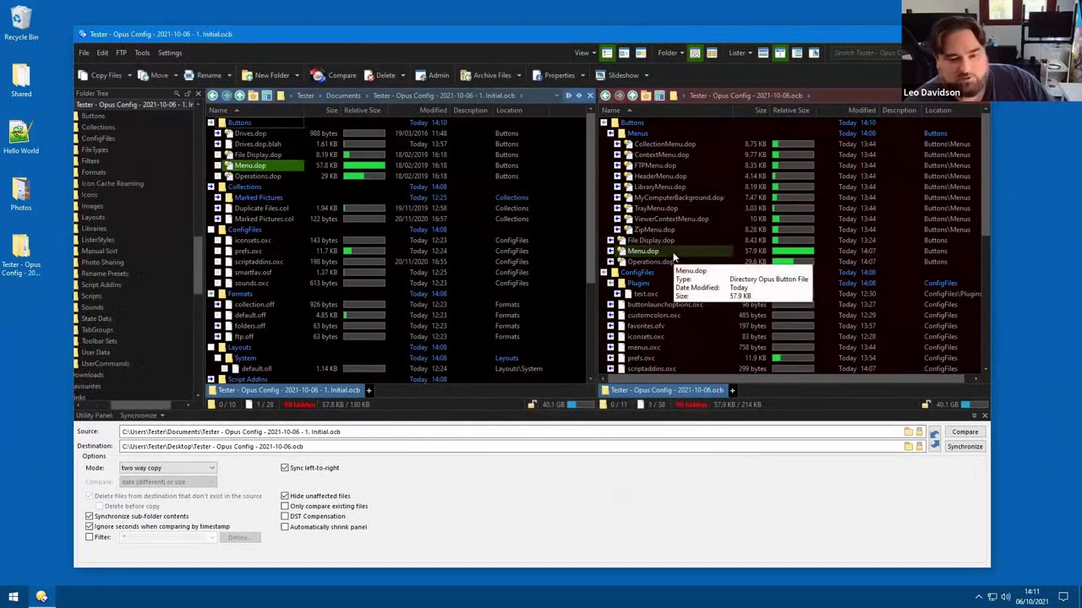
{"action": "left_click", "coordinate": [338, 76]}
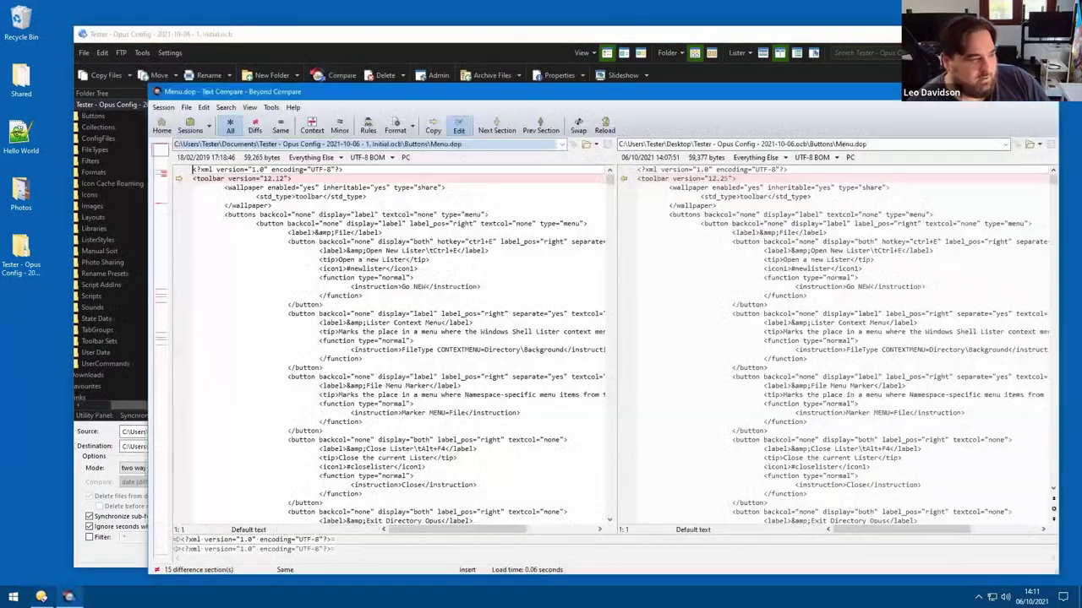
{"action": "left_click", "coordinate": [255, 127]}
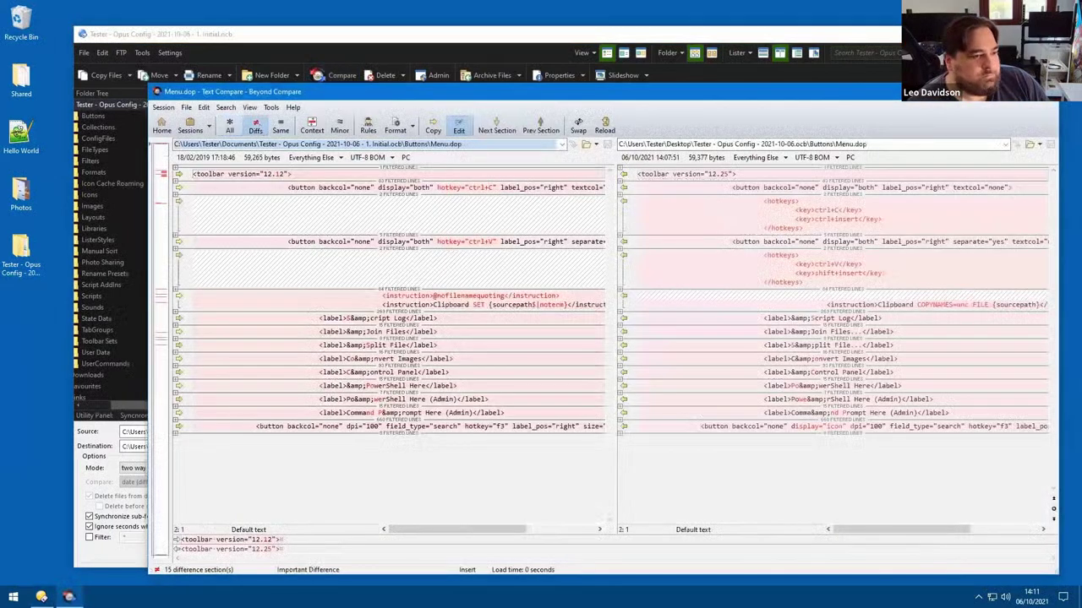
{"action": "key", "text": "alt+F4"}
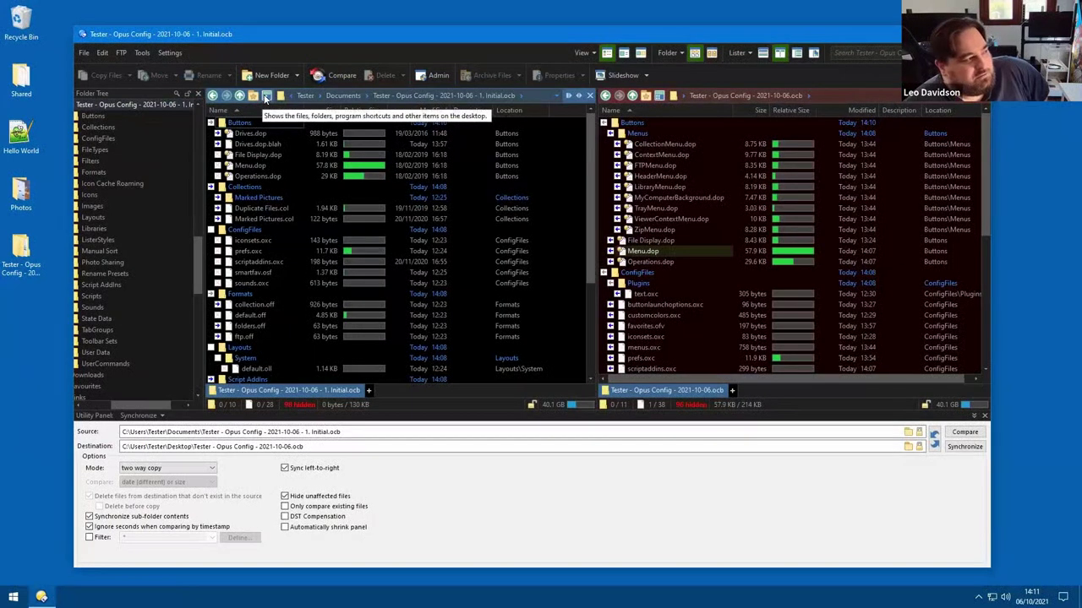
- Leave the synchronize view, compare the two backup folders in Beyond Compare with nothing selected, and close the folder comparison
{"action": "key", "text": "Tab"}
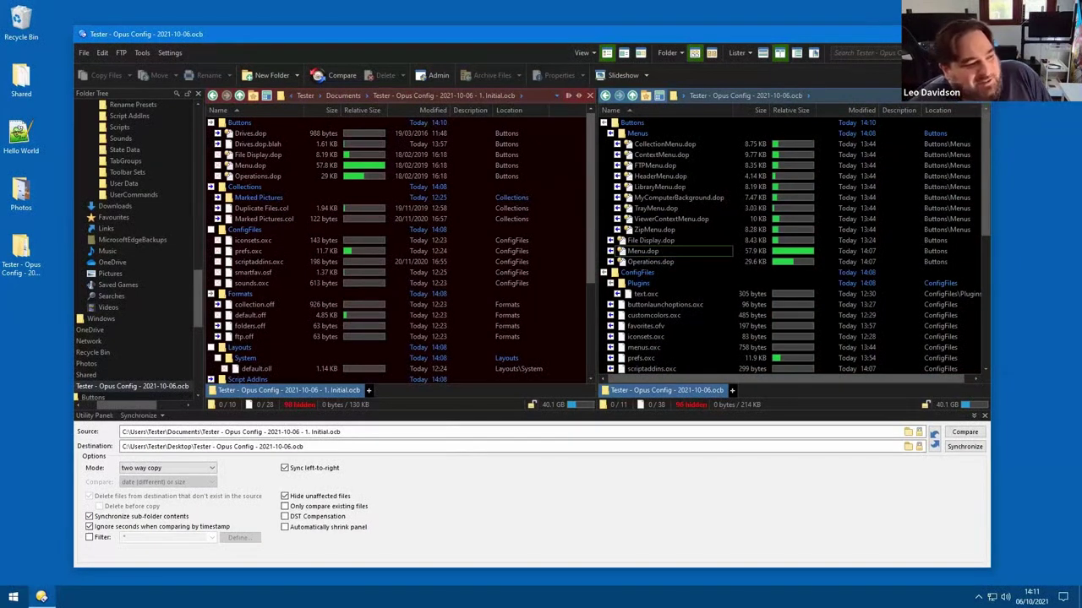
{"action": "left_click", "coordinate": [539, 171]}
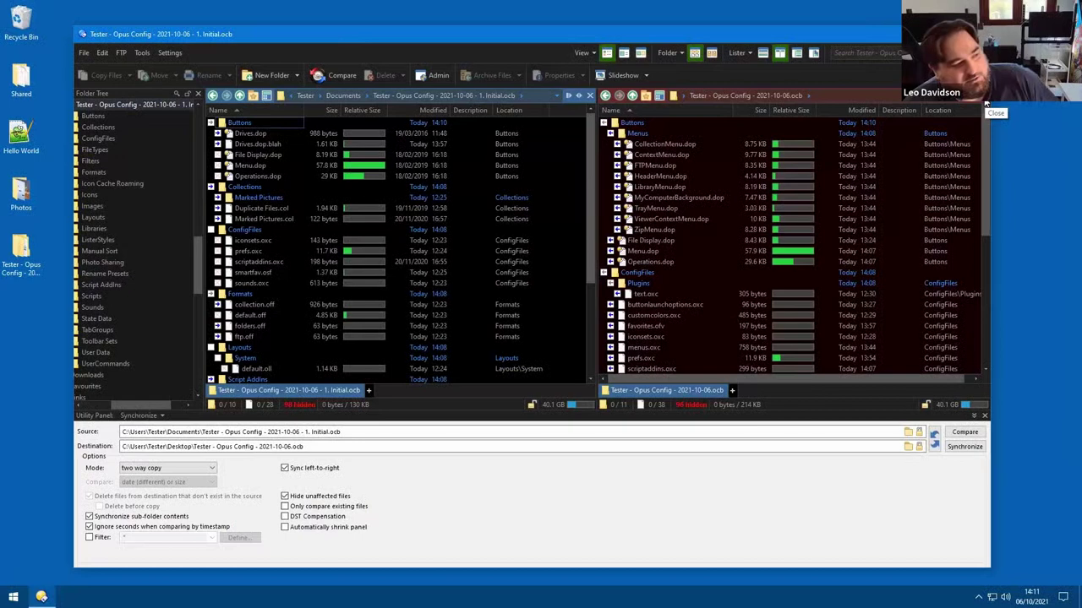
{"action": "left_click", "coordinate": [331, 76]}
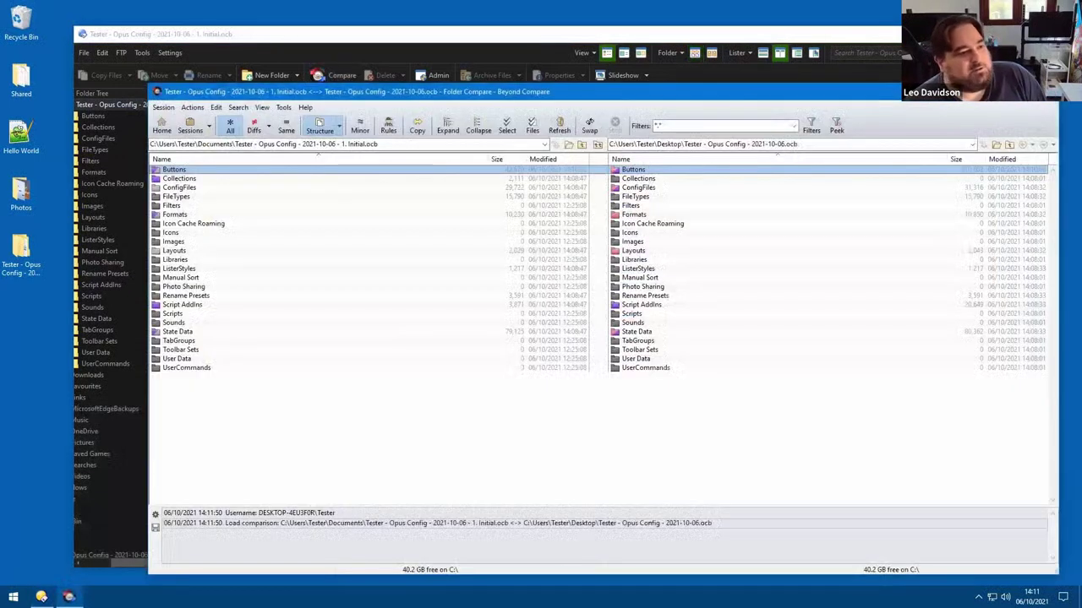
{"action": "key", "text": "alt+F4"}
- Go to the Script AddIns folder in the Desktop backup's file display by entering the /script alias
{"action": "left_click", "coordinate": [791, 399]}
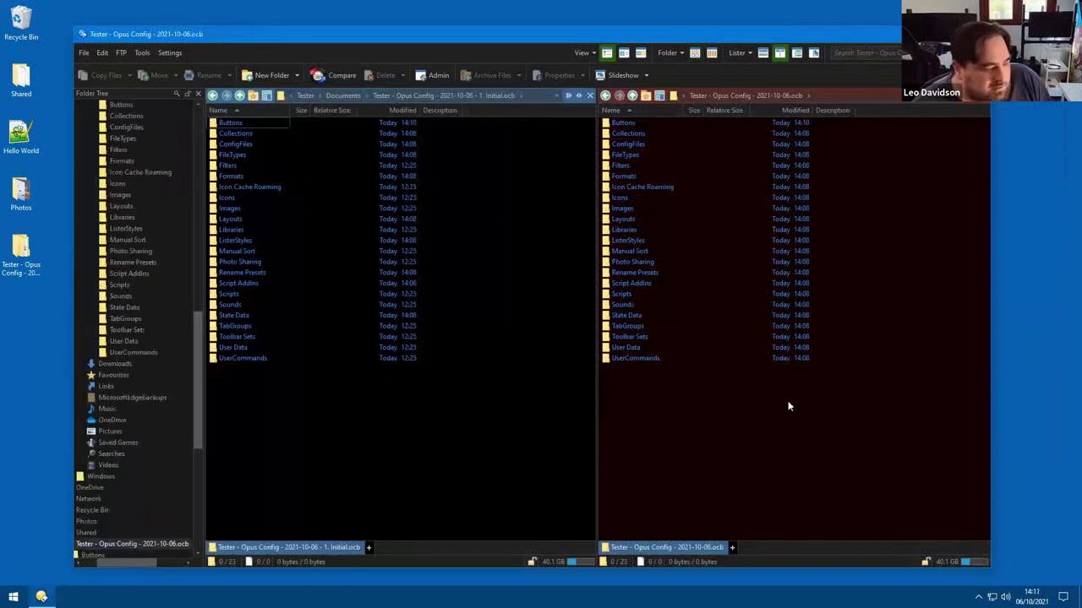
{"action": "type", "text": "/script"}
{"action": "key", "text": "Return"}
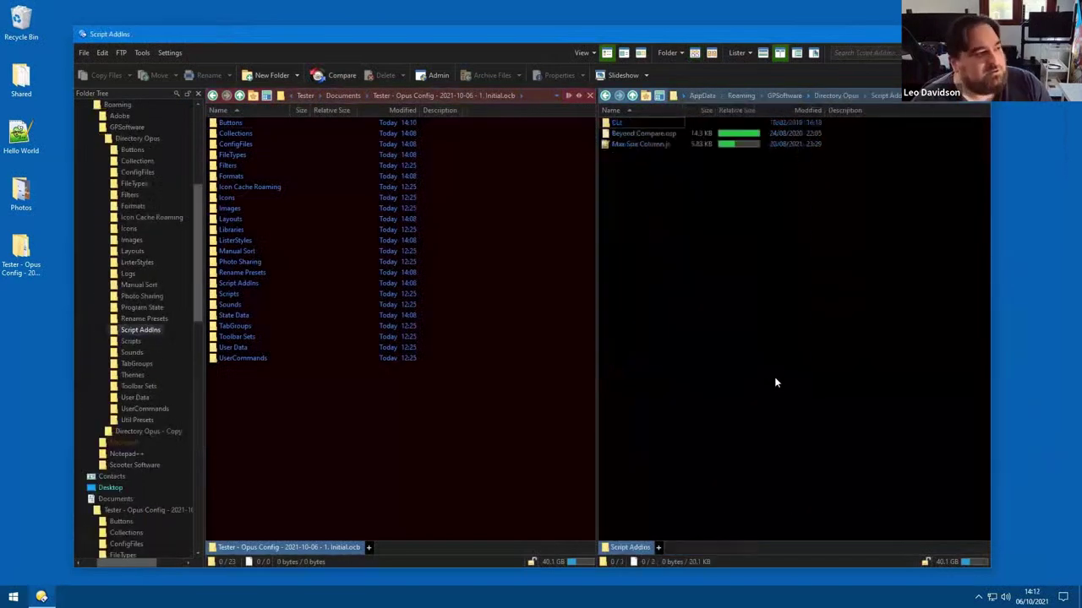
- Open Max Size Column.js in Notepad++, examine its code down to the end, and move the editor window aside
{"action": "left_click", "coordinate": [600, 145]}
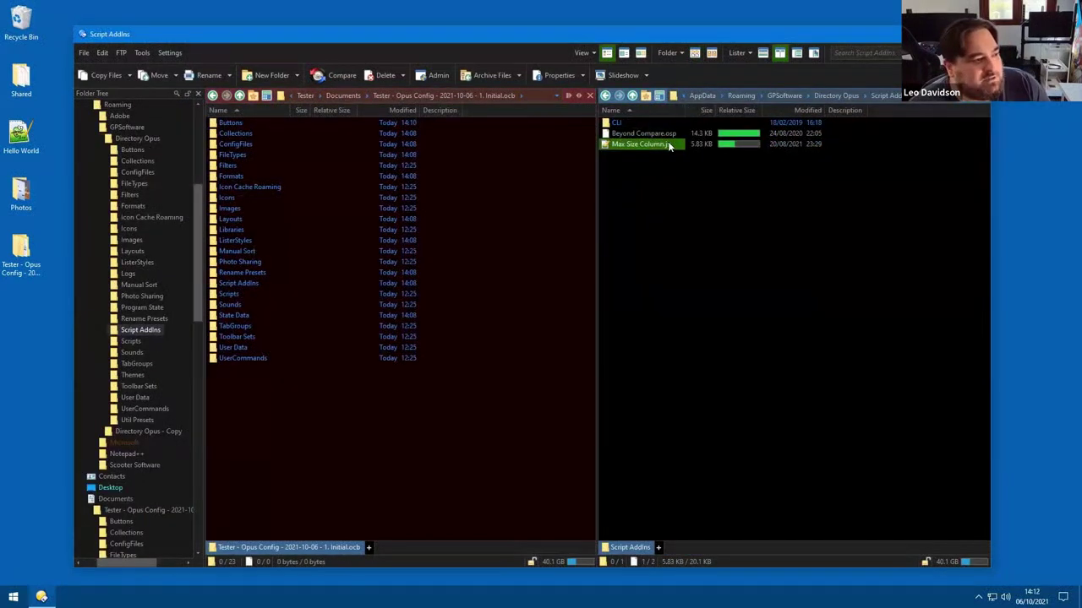
{"action": "right_click", "coordinate": [633, 141]}
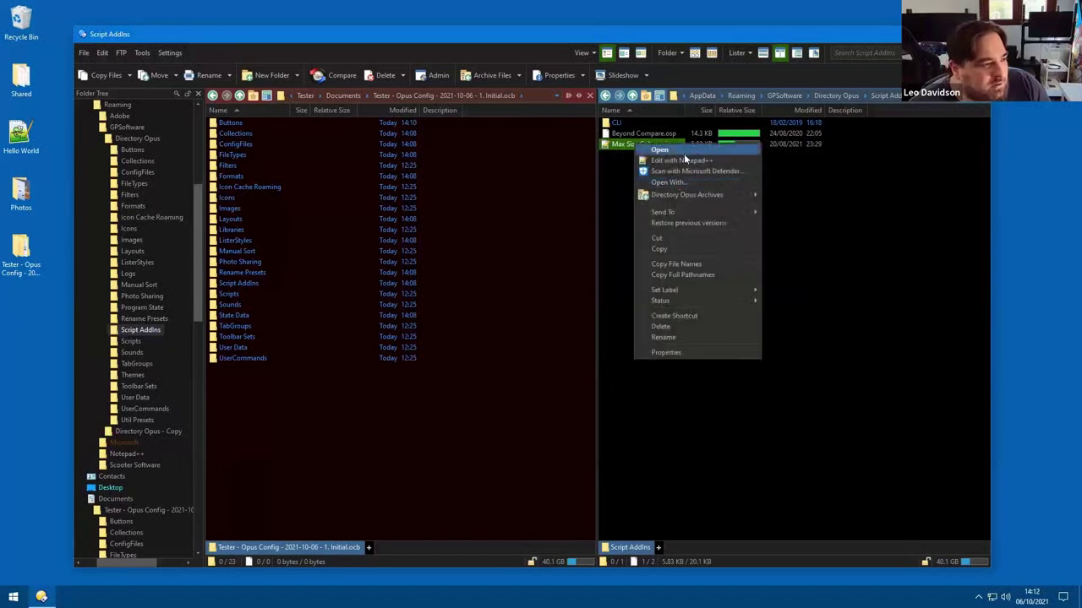
{"action": "left_click", "coordinate": [684, 157]}
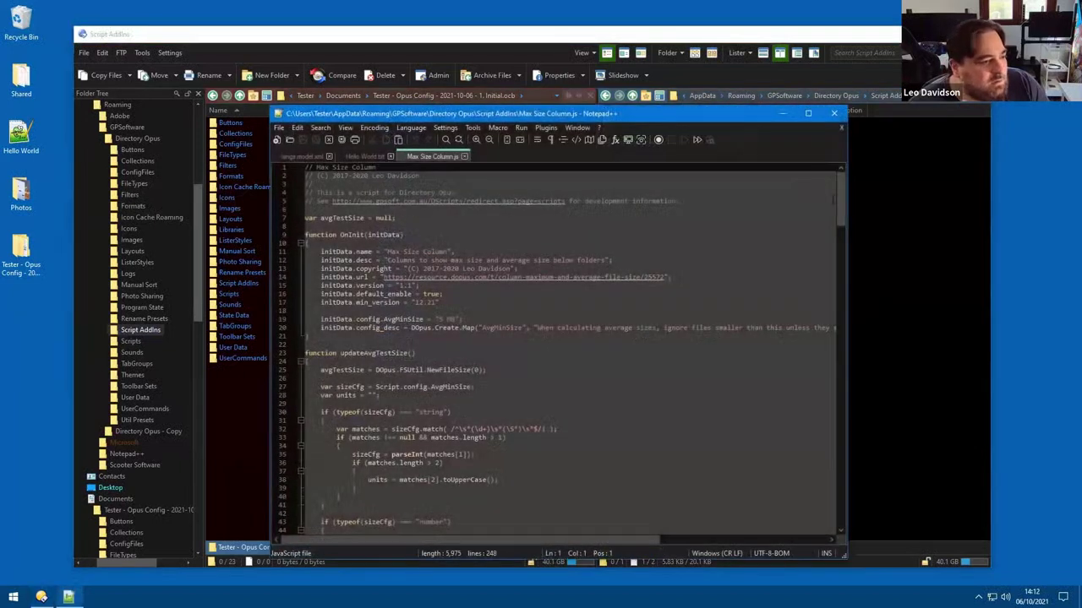
{"action": "left_click_drag", "start_coordinate": [833, 234], "coordinate": [839, 456]}
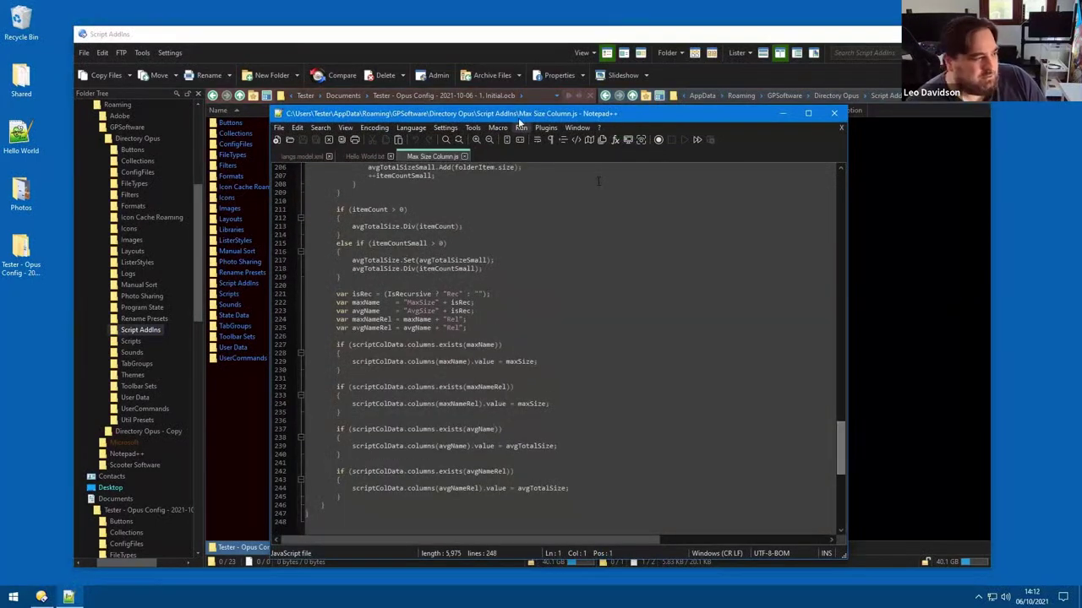
{"action": "left_click_drag", "start_coordinate": [520, 115], "coordinate": [749, 118]}
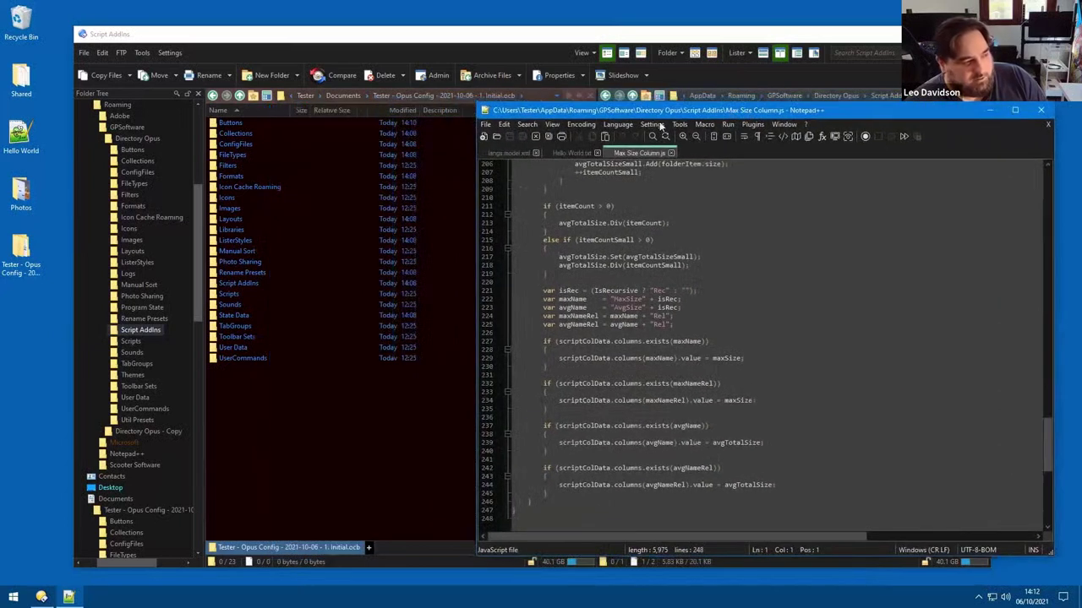
- Add the Max Size Column script's Avg Size (Recursive) column to the Initial backup's file display
{"action": "right_click", "coordinate": [302, 110]}
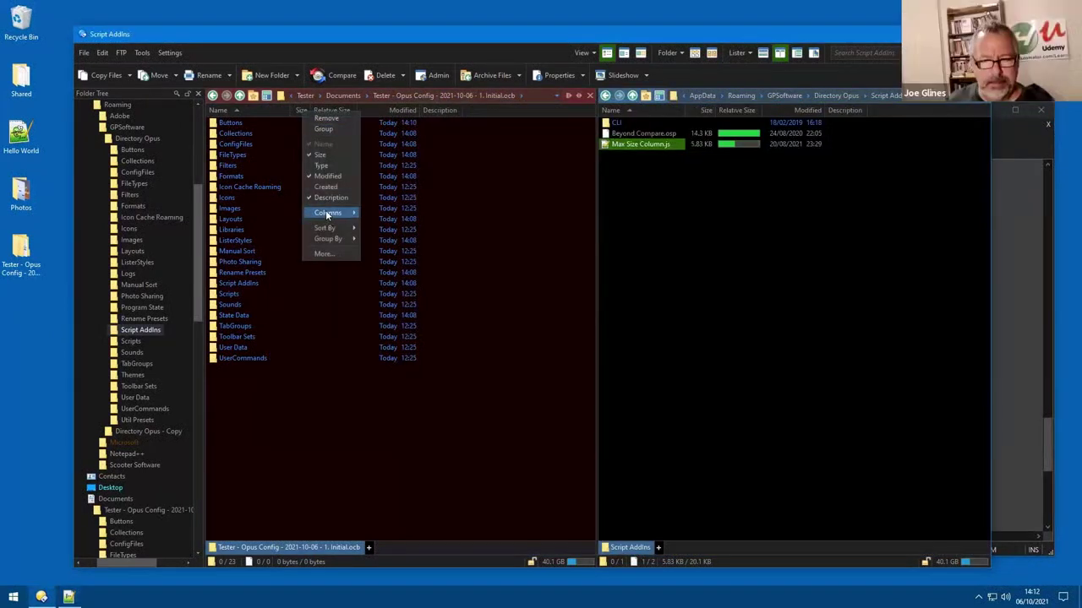
{"action": "mouse_move", "coordinate": [326, 212]}
{"action": "mouse_move", "coordinate": [399, 326]}
{"action": "mouse_move", "coordinate": [467, 329]}
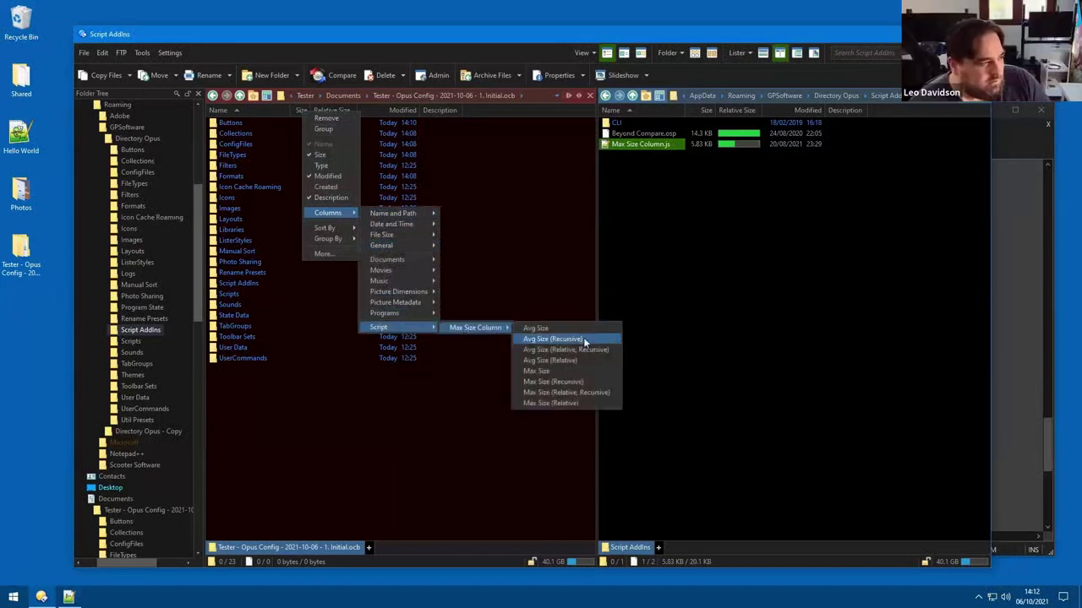
{"action": "left_click", "coordinate": [552, 339]}
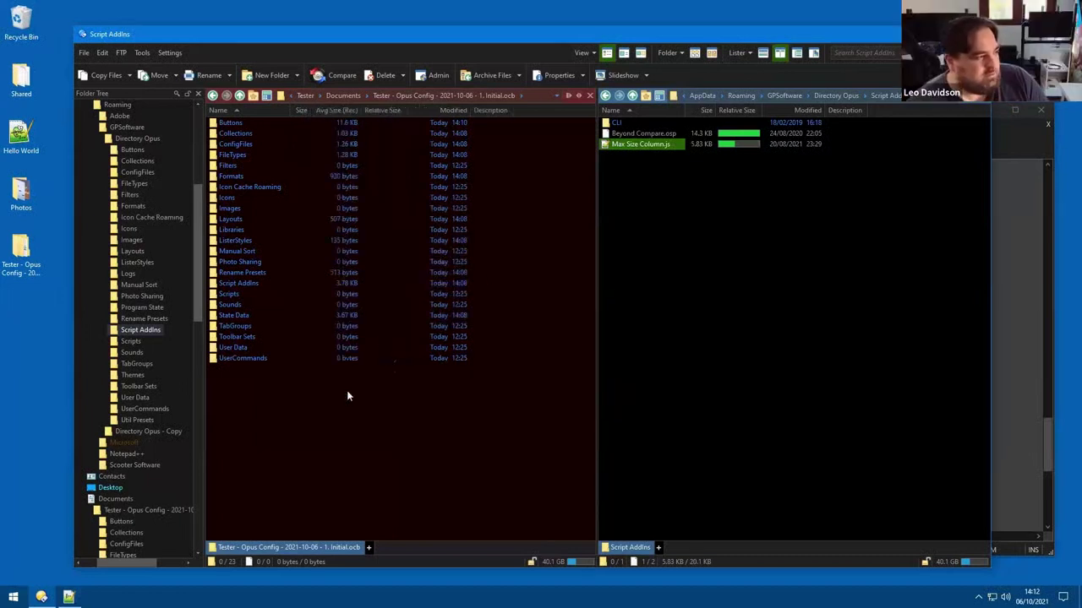
{"action": "left_click", "coordinate": [309, 127]}
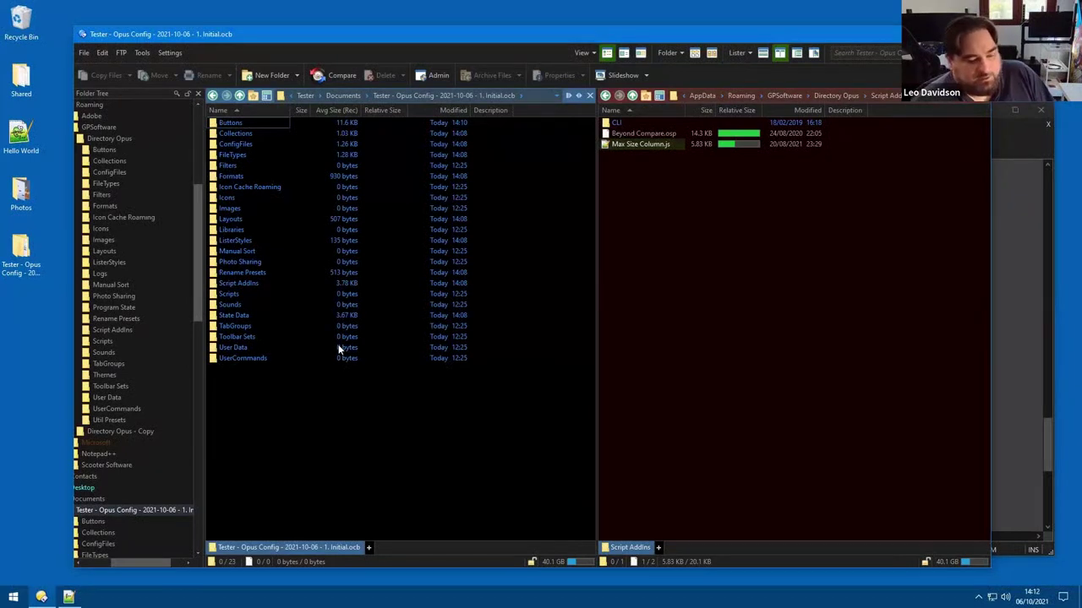
- Open the Max Size Column script's configuration from the Scripts page of Preferences
{"action": "left_click", "coordinate": [174, 53]}
{"action": "left_click", "coordinate": [180, 76]}
{"action": "double_click", "coordinate": [182, 288]}
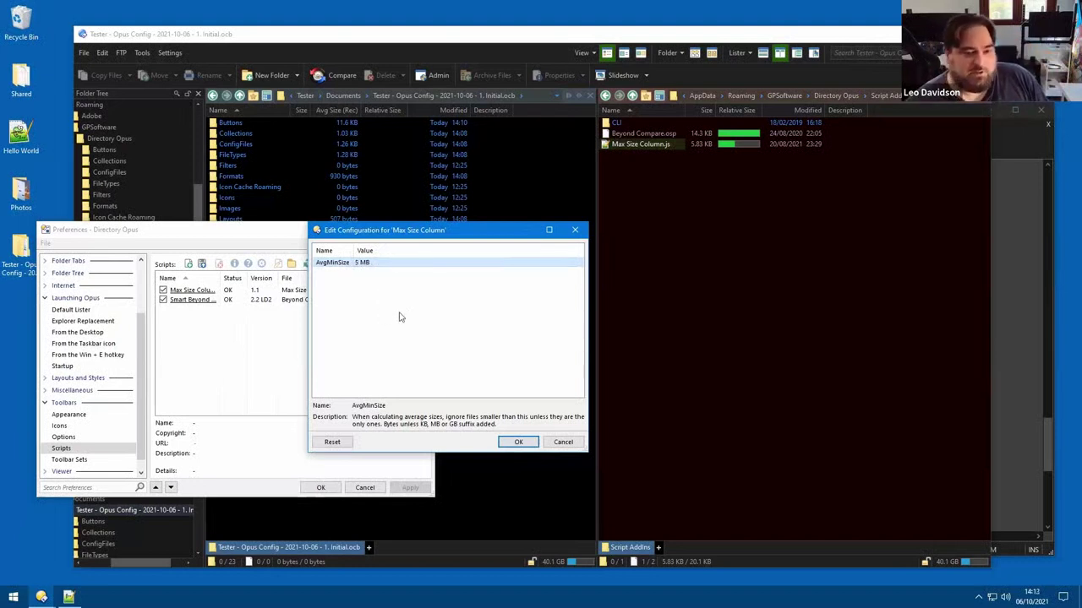
- Close the Max Size Column configuration and Preferences without saving any changes
{"action": "left_click", "coordinate": [565, 444]}
{"action": "left_click", "coordinate": [365, 488]}
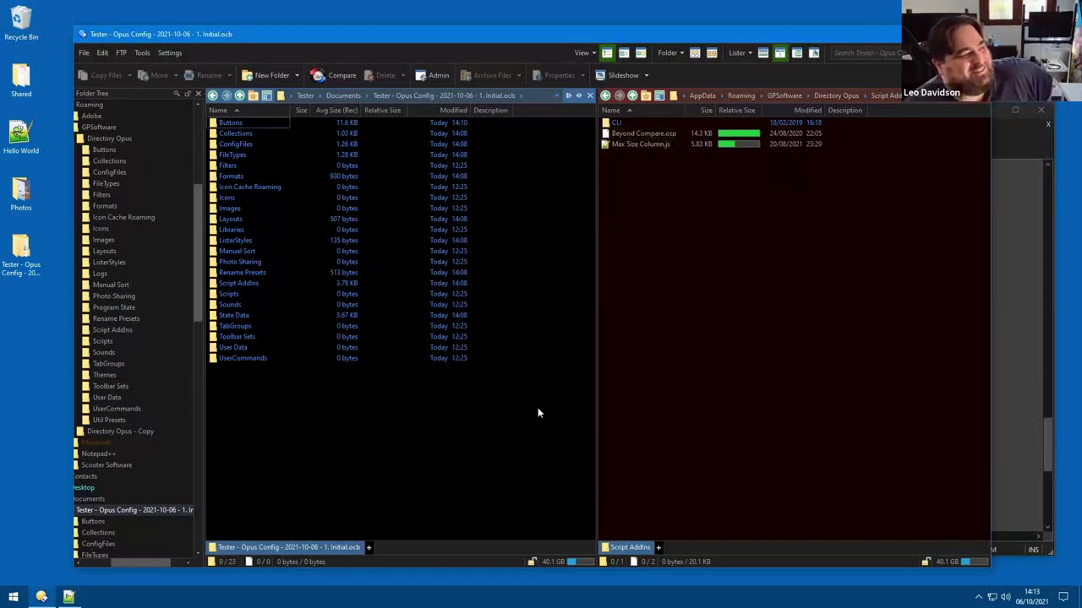
{"action": "left_click", "coordinate": [683, 404]}
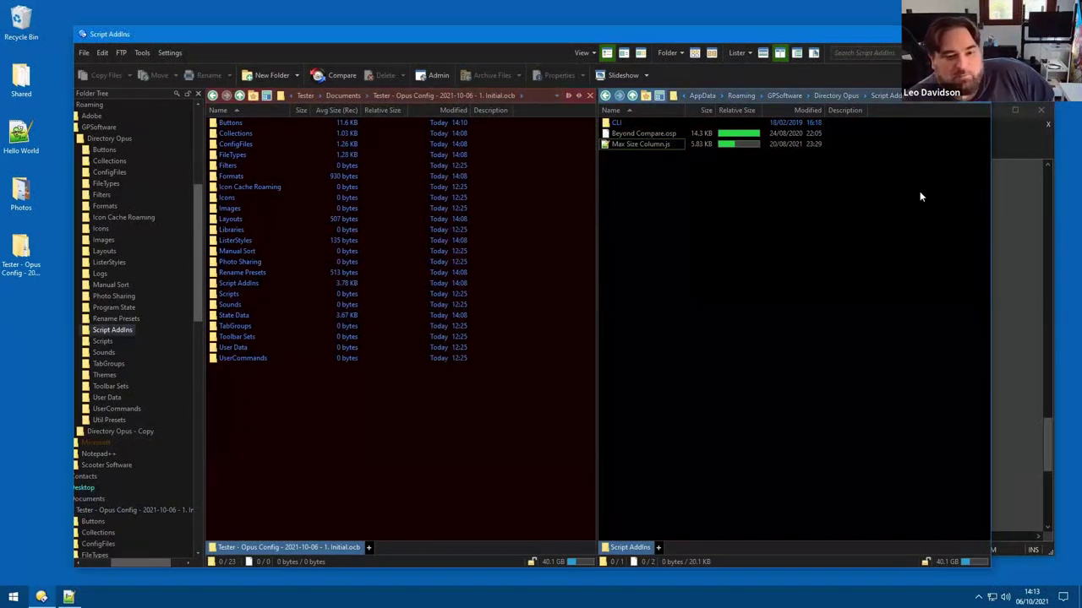
{"action": "left_click", "coordinate": [507, 420]}
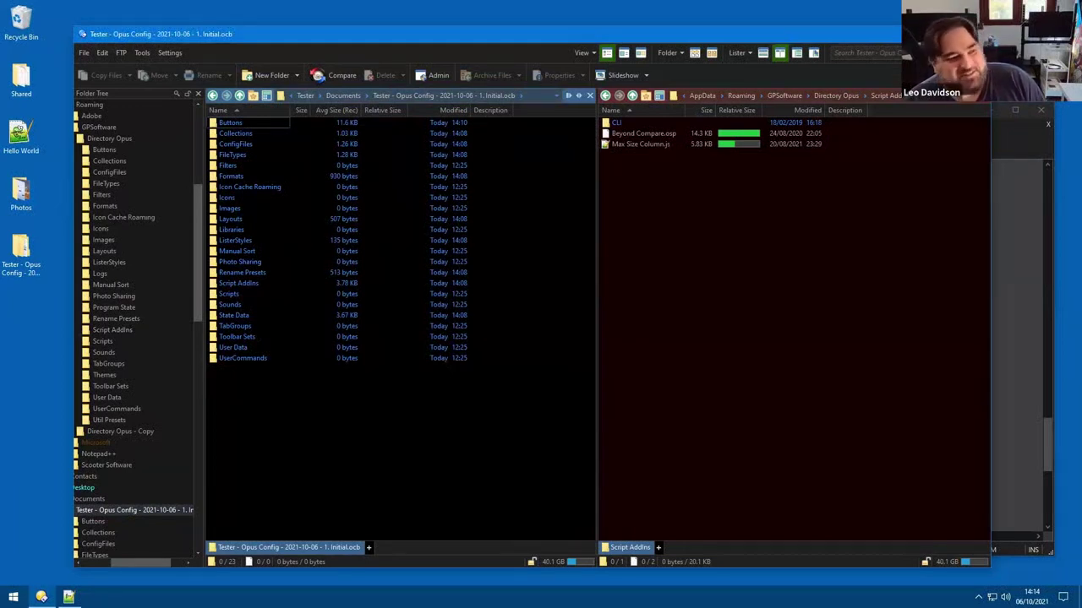
{"action": "key", "text": "Tab"}
{"action": "key", "text": "Tab"}
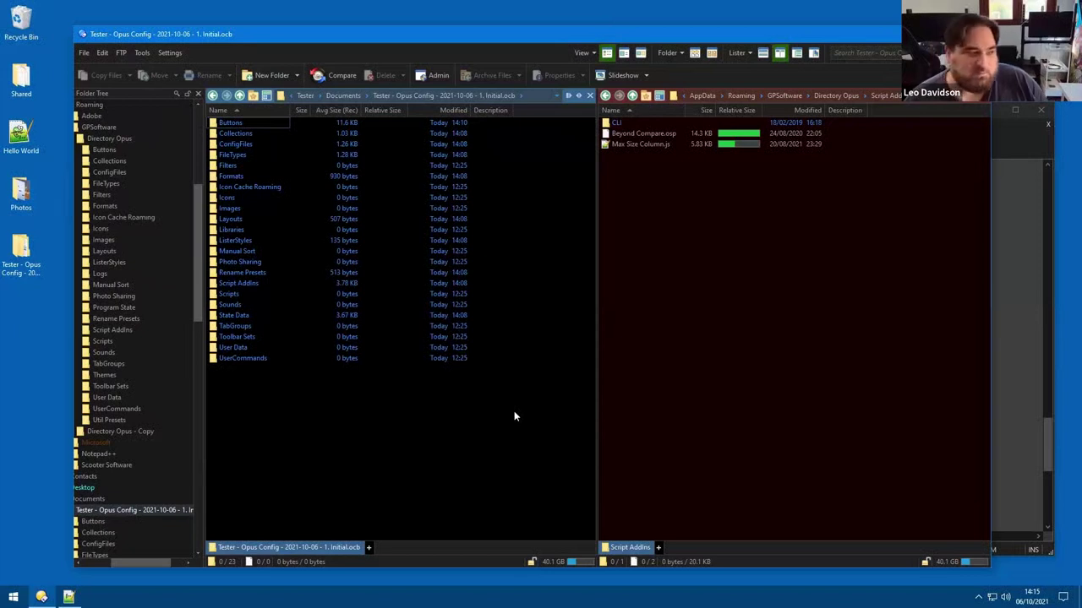
{"action": "key", "text": "Tab"}
{"action": "left_click", "coordinate": [577, 434]}
{"action": "key", "text": "Tab"}
{"action": "key", "text": "Tab"}
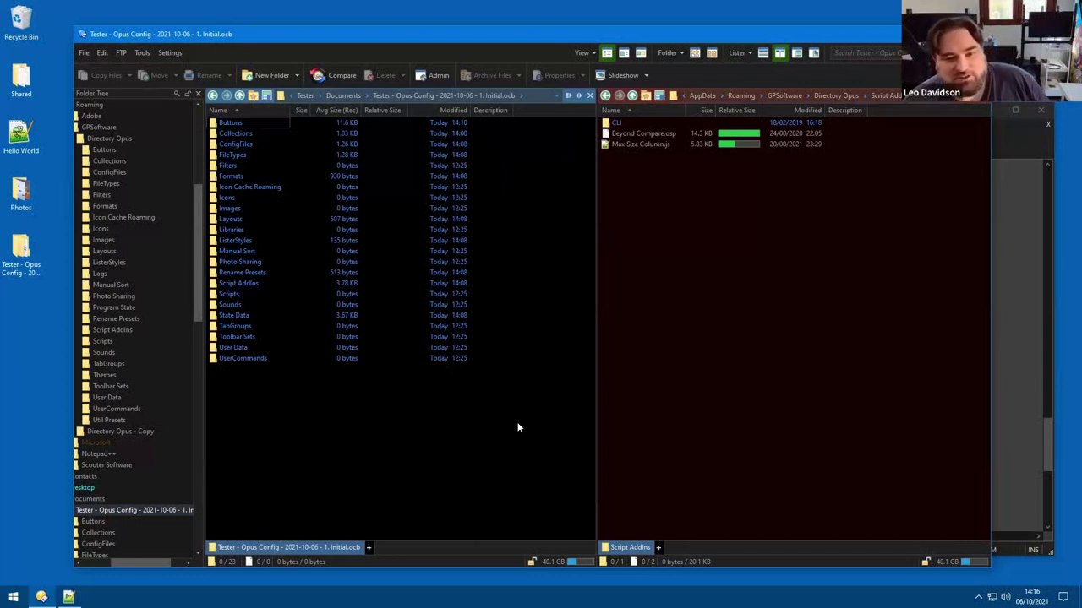
{"action": "left_click", "coordinate": [623, 406]}
{"action": "left_click", "coordinate": [517, 425]}
{"action": "key", "text": "Tab"}
{"action": "key", "text": "Tab"}
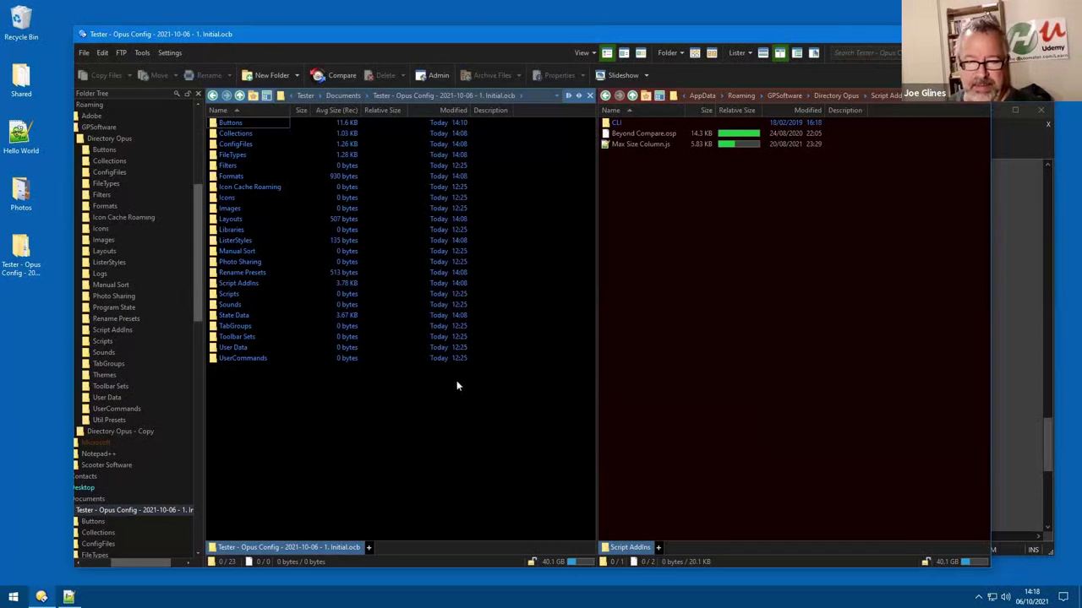
- Select the Filters folder, examine the function and its unc argument in the Copy Full Pathnames command's editor, and close it unchanged
{"action": "left_click", "coordinate": [246, 165]}
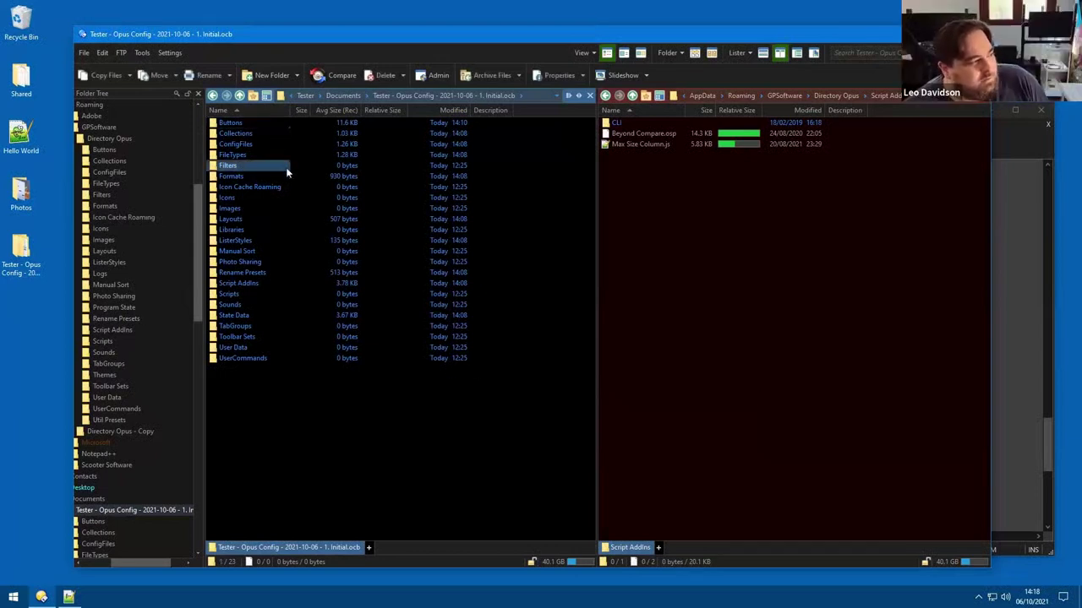
{"action": "left_click", "coordinate": [104, 52]}
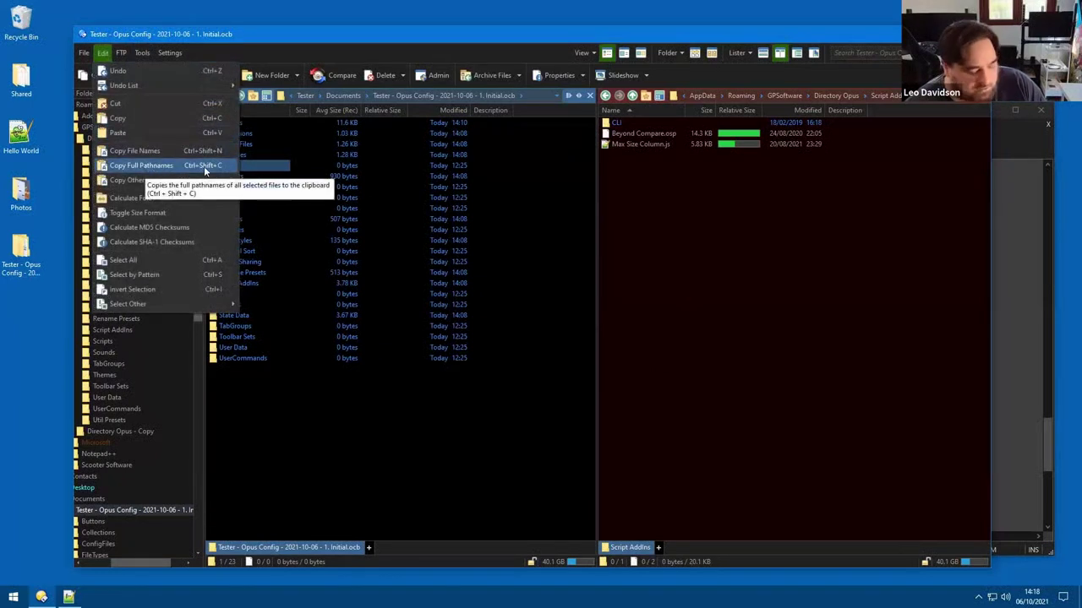
{"action": "right_click", "coordinate": [203, 166], "text": "ctrl+shift"}
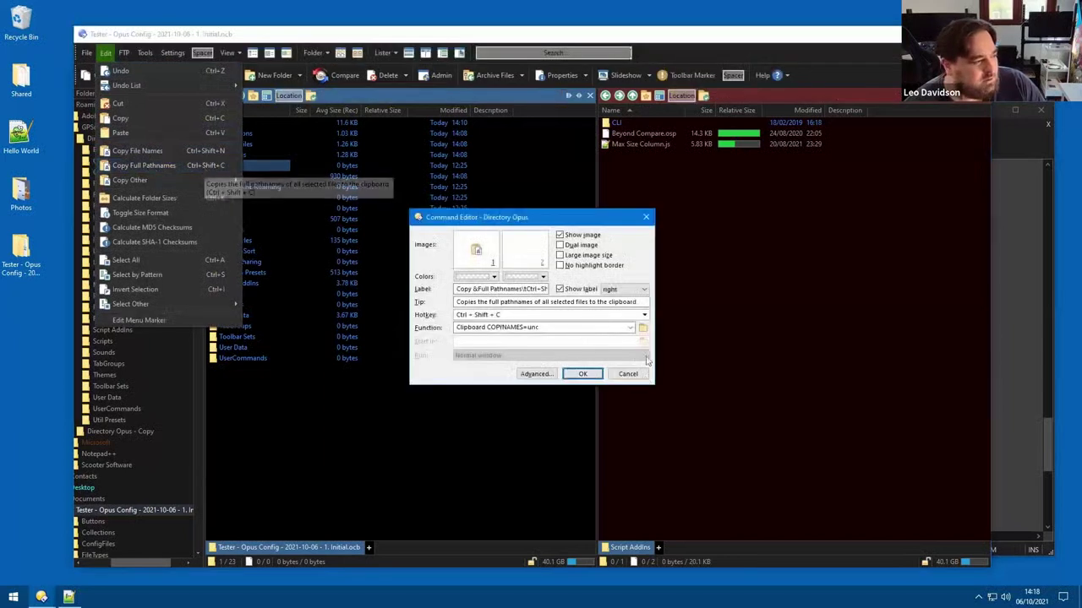
{"action": "left_click", "coordinate": [520, 327]}
{"action": "left_click_drag", "start_coordinate": [521, 327], "coordinate": [370, 323]}
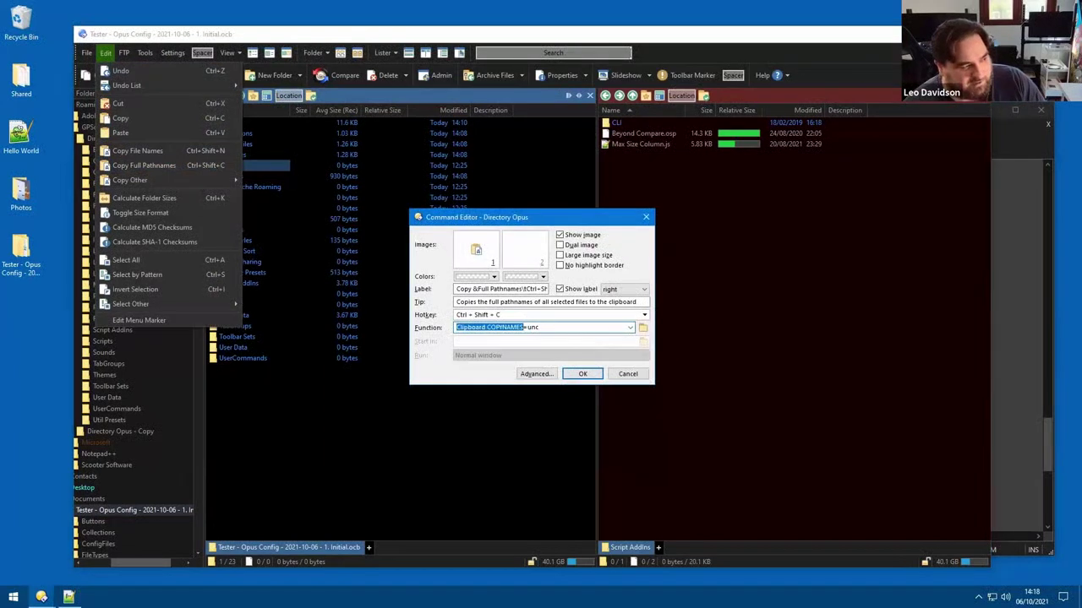
{"action": "key", "text": "shift+End"}
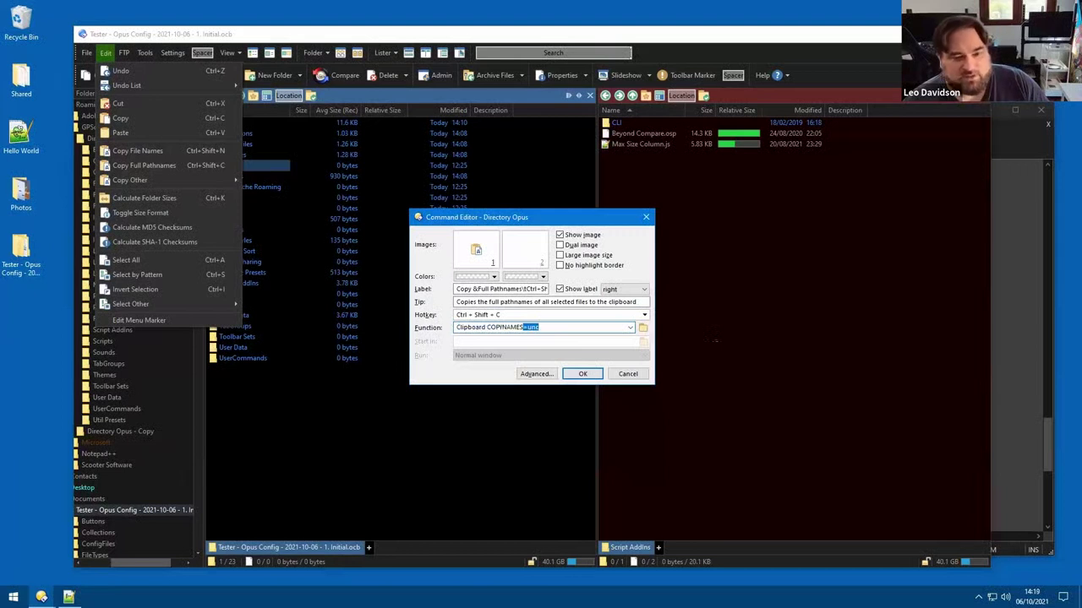
{"action": "left_click", "coordinate": [567, 327]}
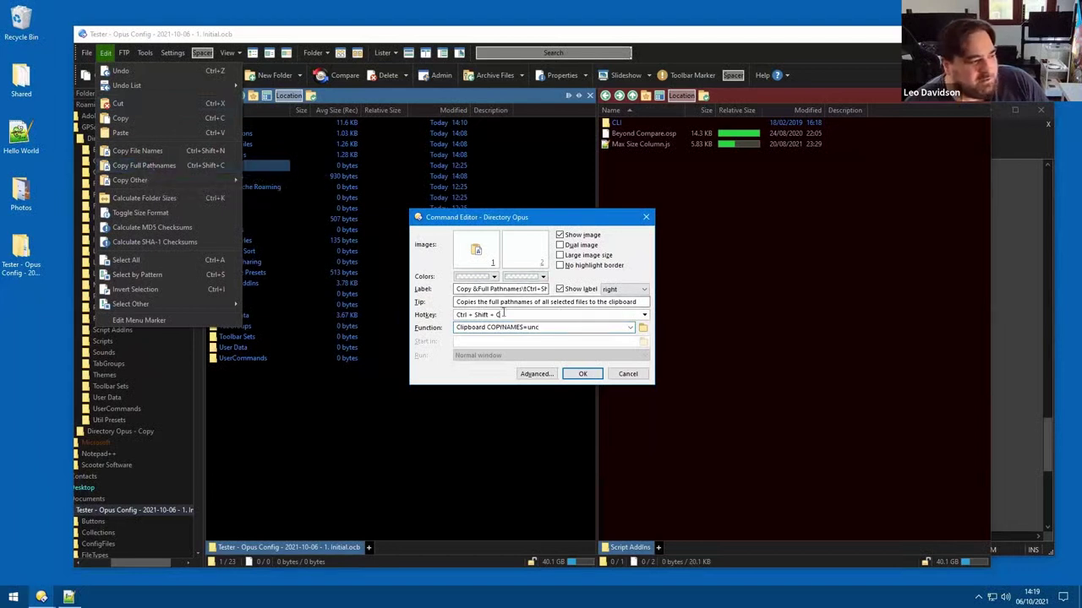
{"action": "left_click", "coordinate": [630, 375]}
- Change the Inline Rename hotkey to Ctrl + K in the Customize key list, accepting the conflicting assignment
{"action": "left_click", "coordinate": [169, 52]}
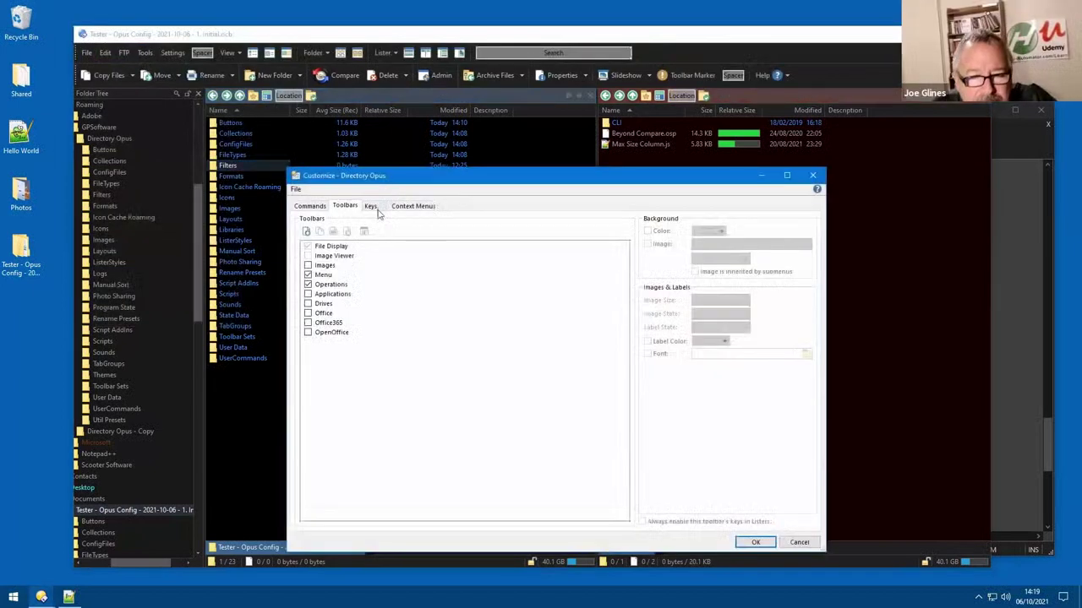
{"action": "left_click", "coordinate": [375, 209]}
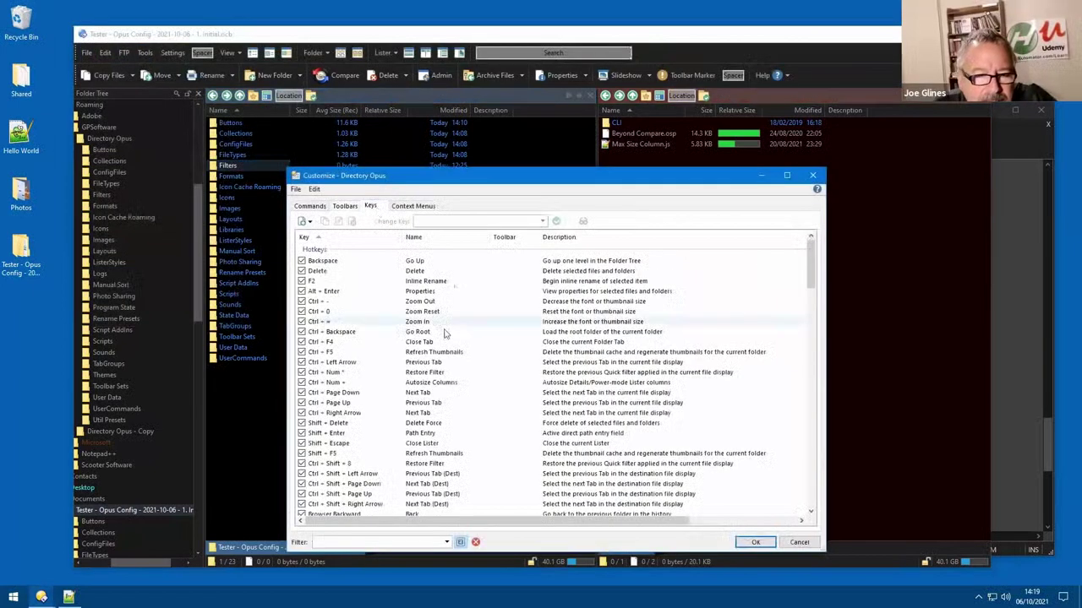
{"action": "double_click", "coordinate": [332, 281]}
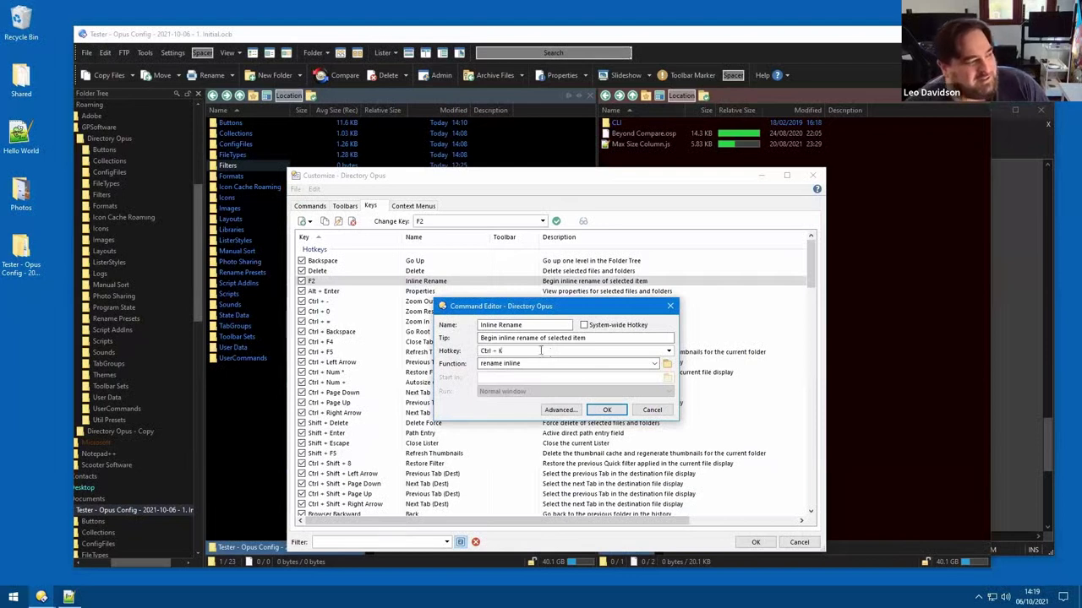
{"action": "left_click", "coordinate": [608, 410]}
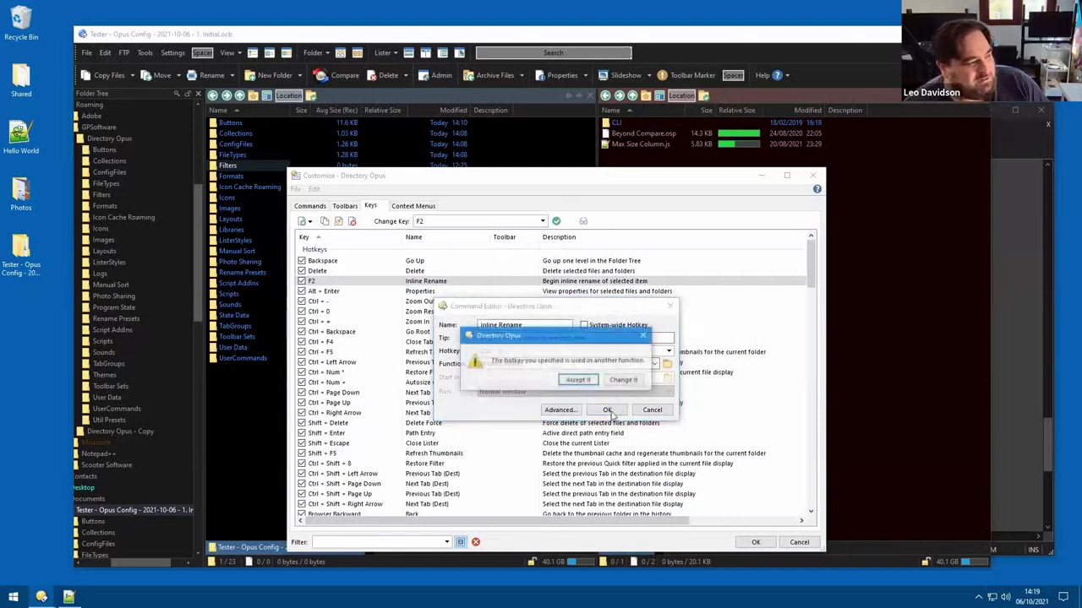
{"action": "left_click", "coordinate": [580, 379]}
- Examine the key list for the entries that conflict over the Ctrl + K hotkey
{"action": "scroll", "coordinate": [422, 365], "scroll_direction": "down", "scroll_amount": 4}
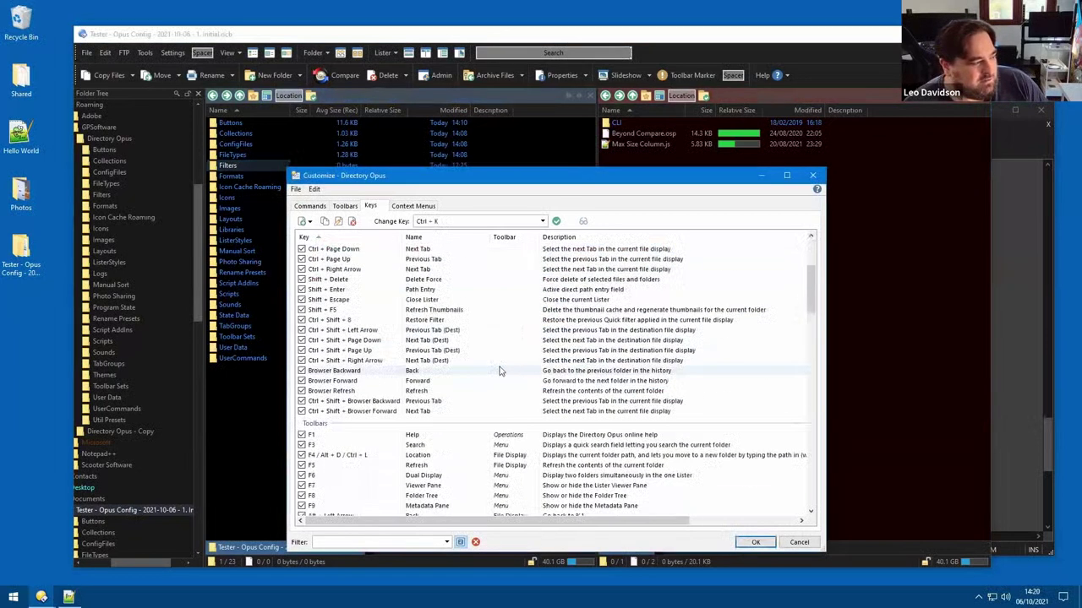
{"action": "scroll", "coordinate": [422, 365], "scroll_direction": "up", "scroll_amount": 3}
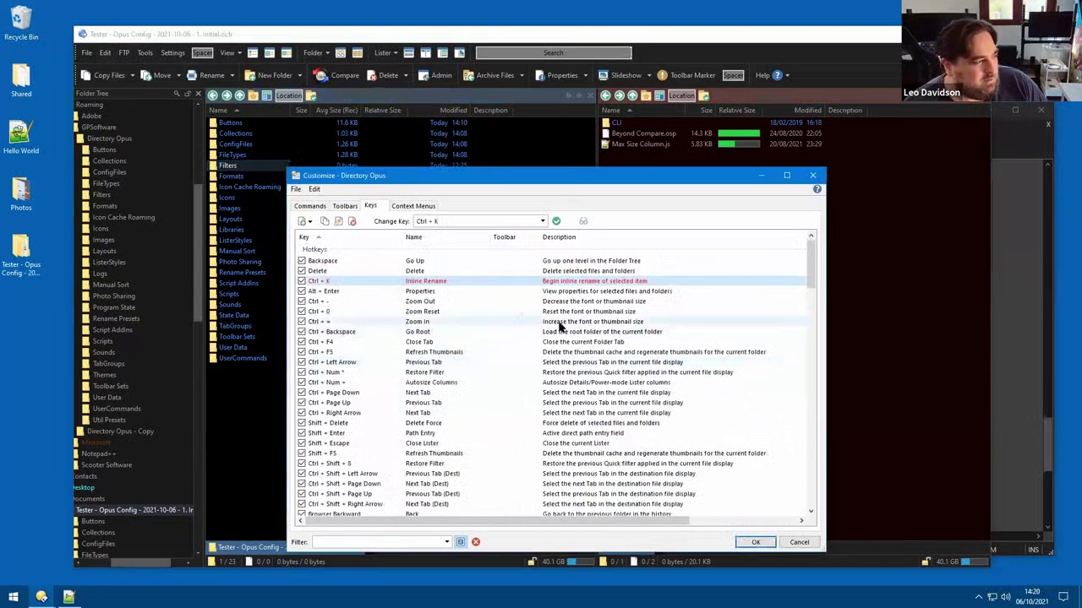
{"action": "scroll", "coordinate": [532, 365], "scroll_direction": "down", "scroll_amount": 10}
{"action": "scroll", "coordinate": [532, 365], "scroll_direction": "down", "scroll_amount": 3}
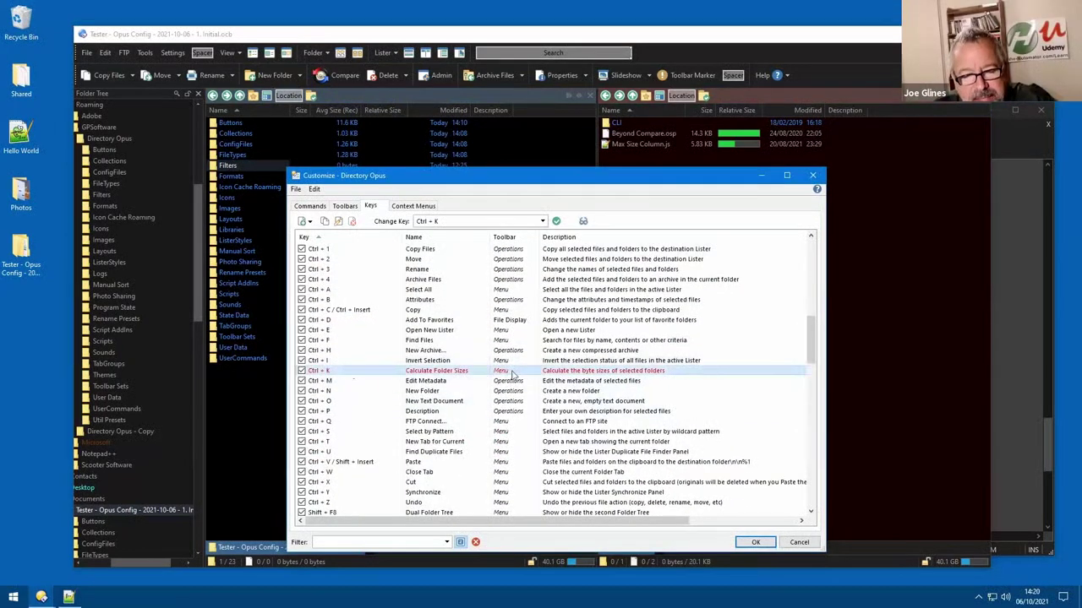
{"action": "scroll", "coordinate": [816, 342], "scroll_direction": "up", "scroll_amount": 4}
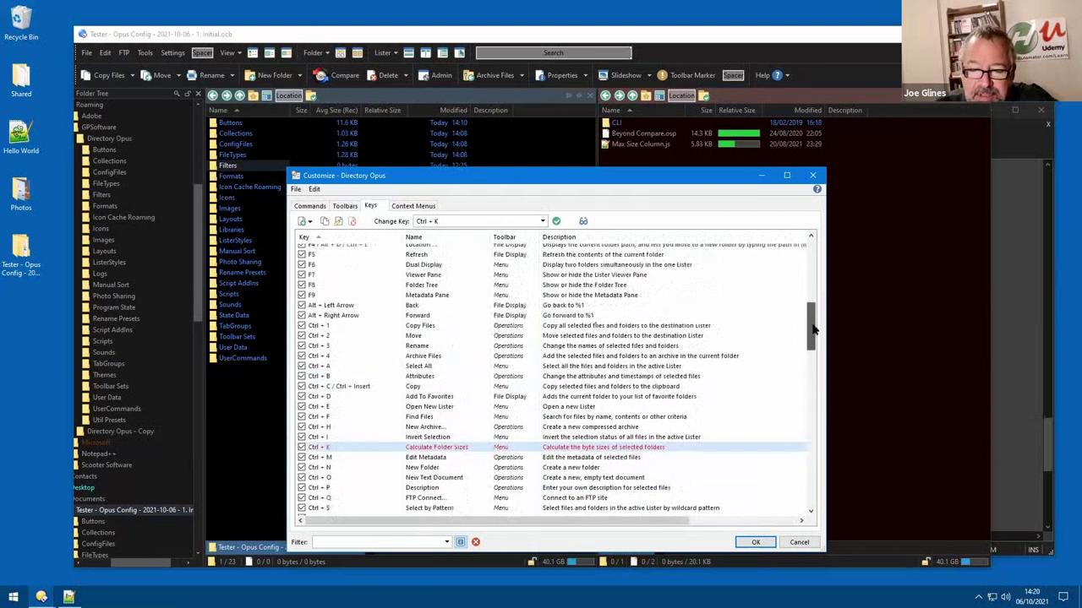
{"action": "scroll", "coordinate": [592, 271], "scroll_direction": "up", "scroll_amount": 10}
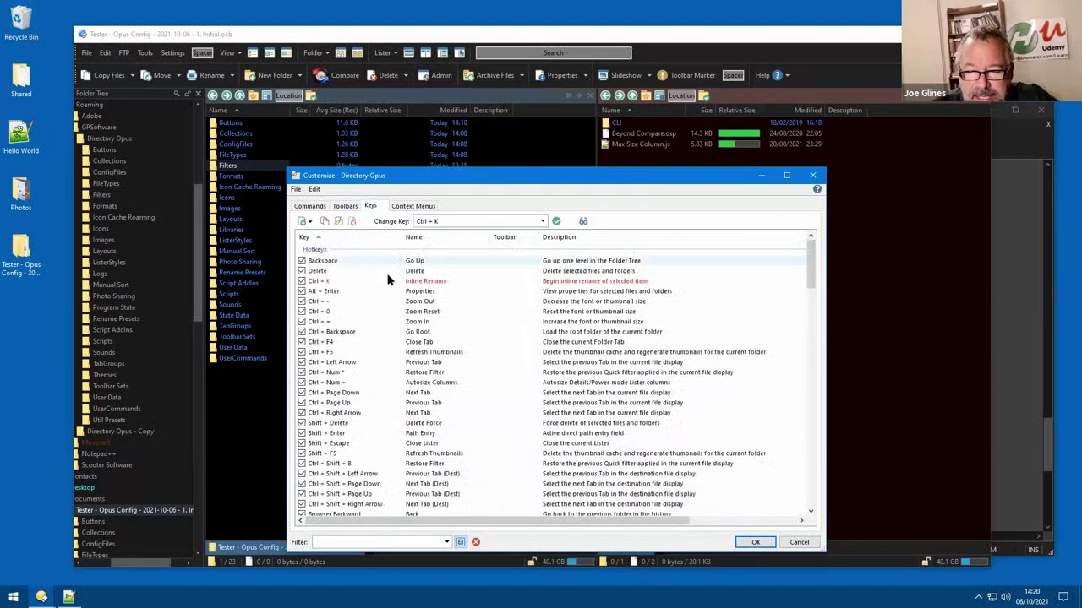
{"action": "left_click", "coordinate": [342, 278]}
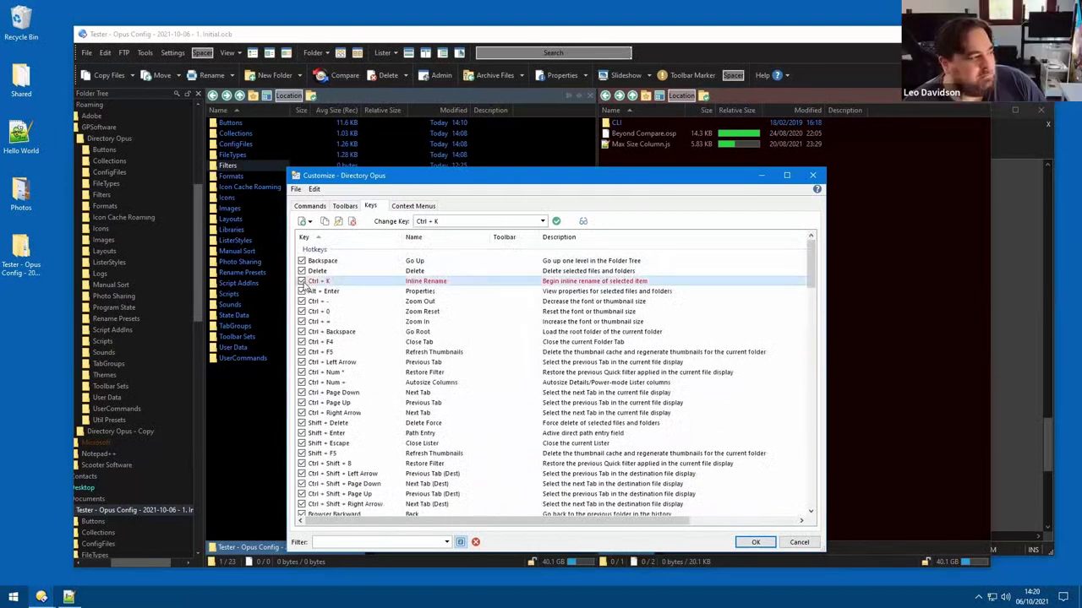
{"action": "scroll", "coordinate": [502, 369], "scroll_direction": "down", "scroll_amount": 6}
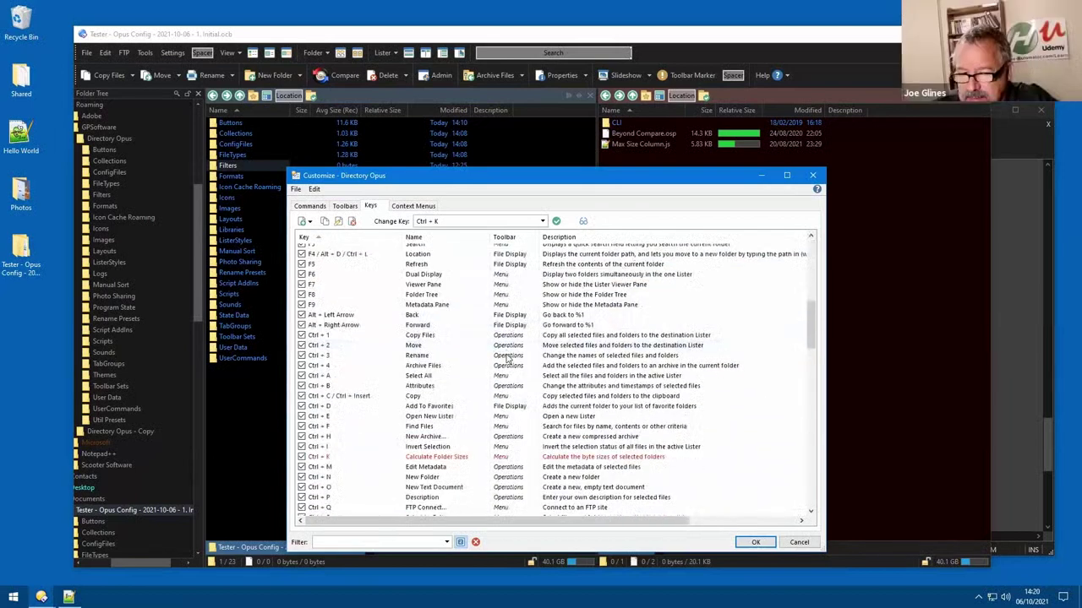
{"action": "scroll", "coordinate": [502, 369], "scroll_direction": "up", "scroll_amount": 6}
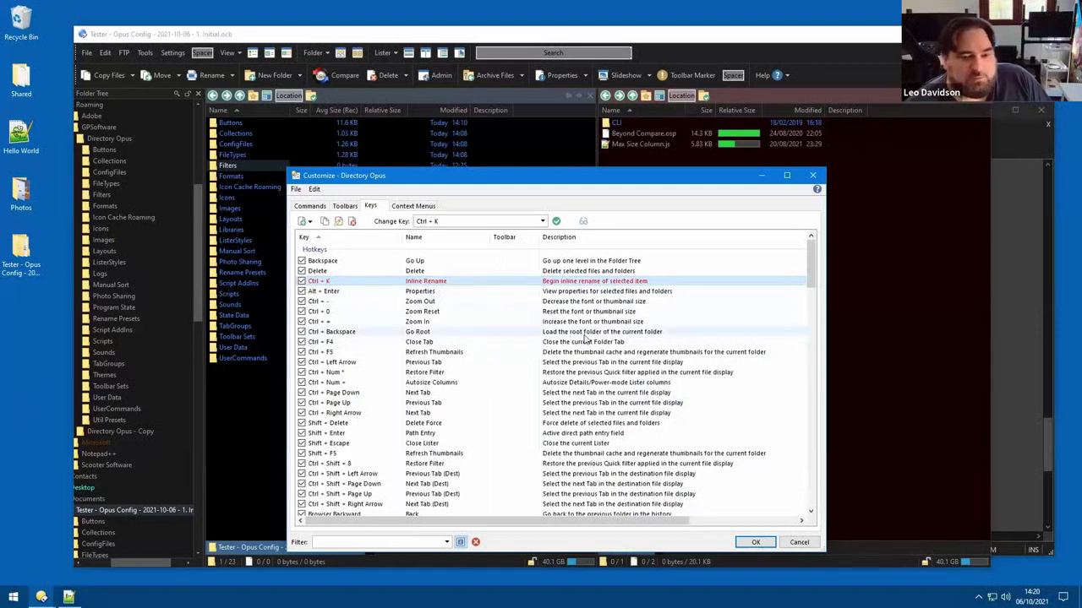
- Toggle Inline Rename's Ctrl + K hotkey, and disable the Ctrl + K hotkey of Calculate Folder Sizes
{"action": "left_click", "coordinate": [302, 281]}
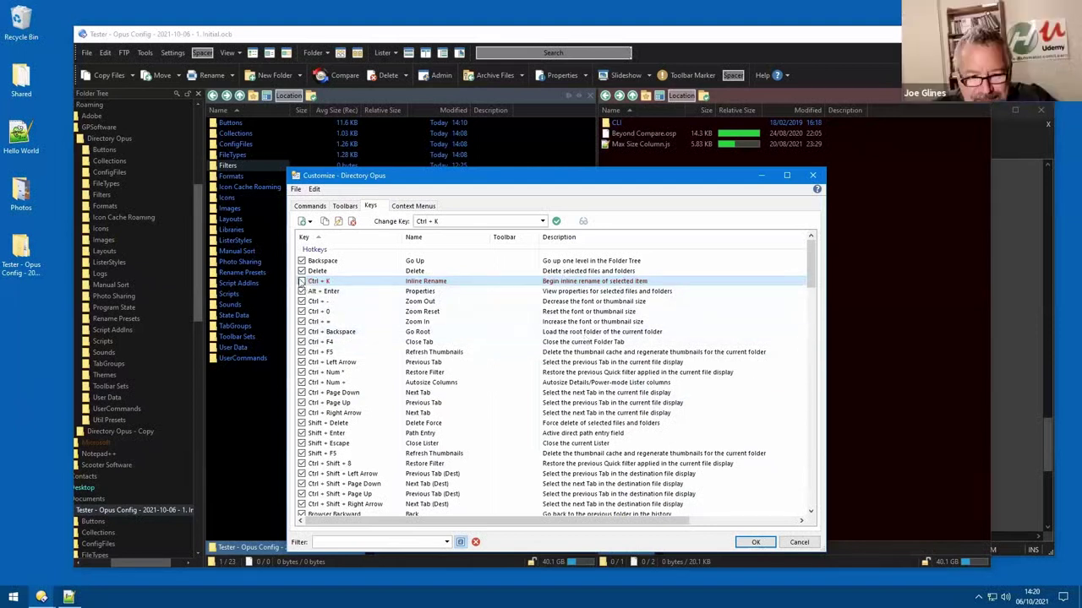
{"action": "scroll", "coordinate": [393, 387], "scroll_direction": "down", "scroll_amount": 10}
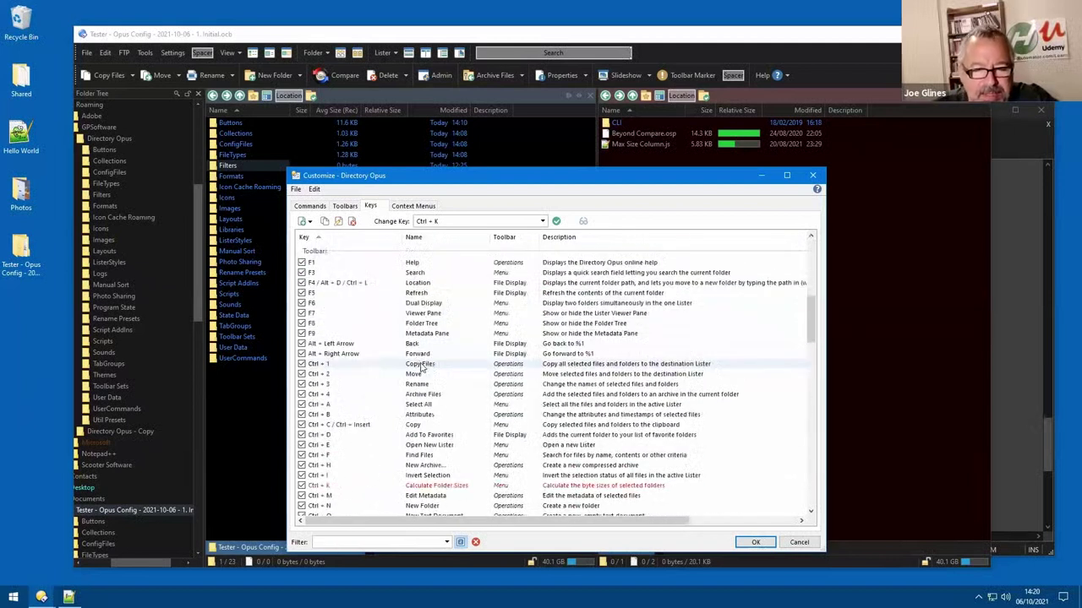
{"action": "scroll", "coordinate": [393, 386], "scroll_direction": "down", "scroll_amount": 4}
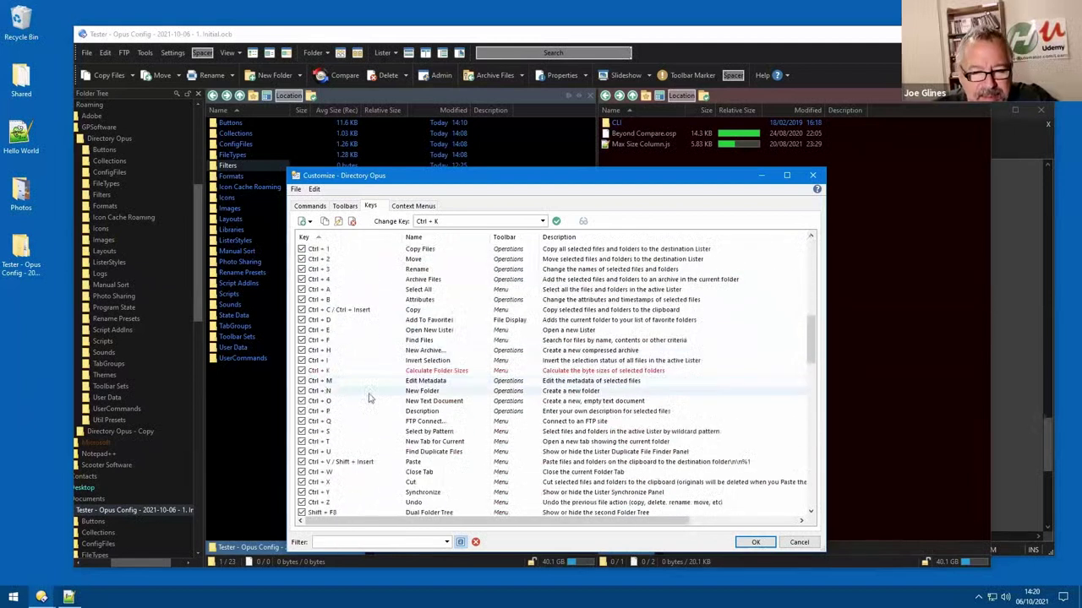
{"action": "left_click", "coordinate": [301, 371]}
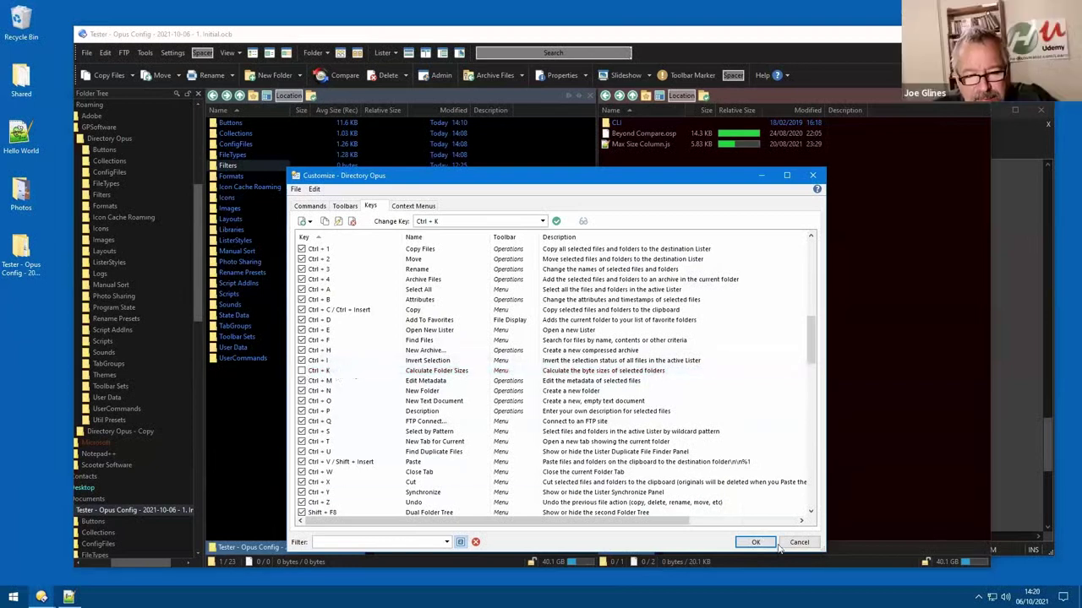
- Remove the Ctrl + Shift + C hotkey and its label text from Copy Full Pathnames, and discard the Customize session
{"action": "left_click", "coordinate": [105, 52]}
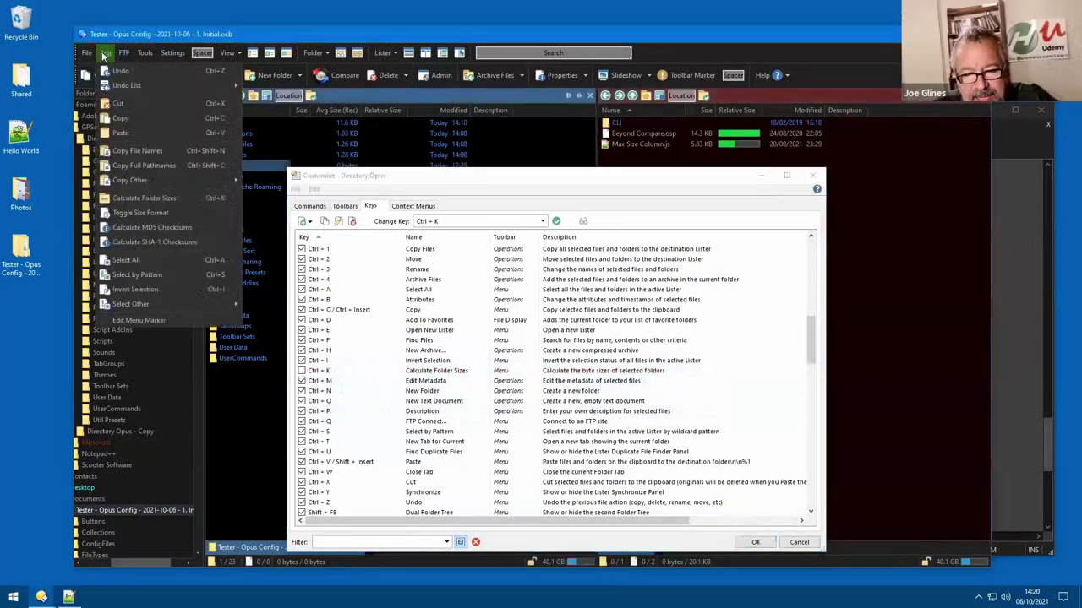
{"action": "double_click", "coordinate": [177, 171]}
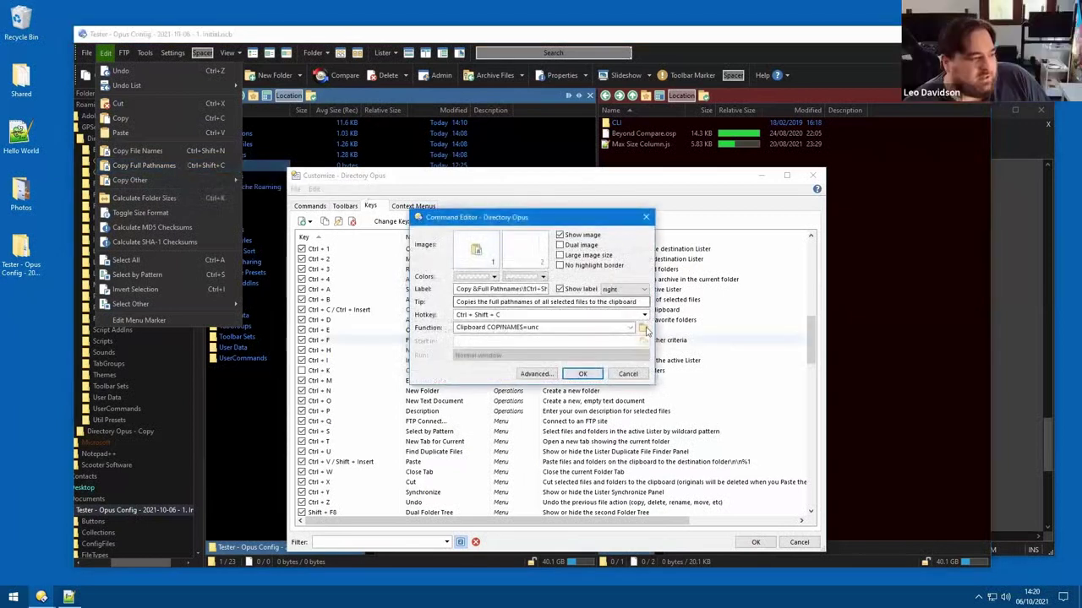
{"action": "left_click", "coordinate": [644, 316]}
{"action": "left_click", "coordinate": [592, 388]}
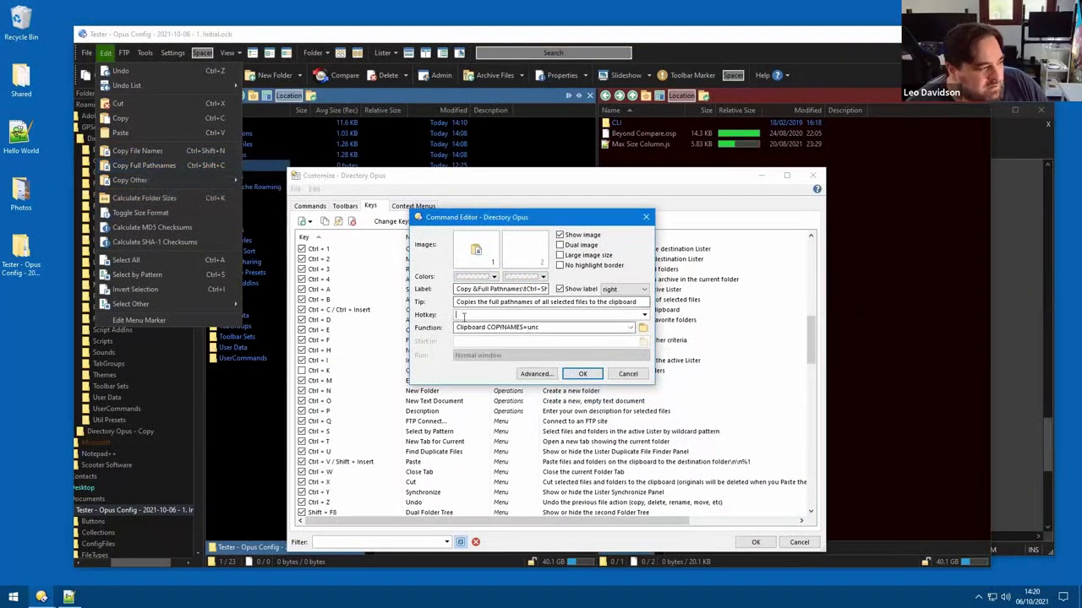
{"action": "left_click", "coordinate": [640, 306]}
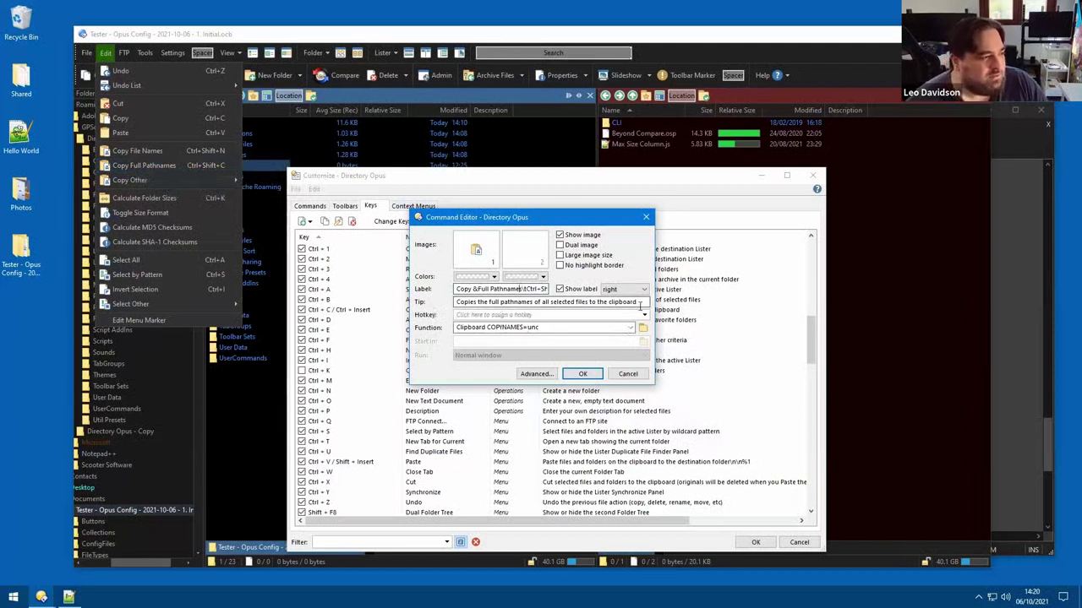
{"action": "key", "text": "shift+Tab"}
{"action": "type", "text": "&Full Pathnames"}
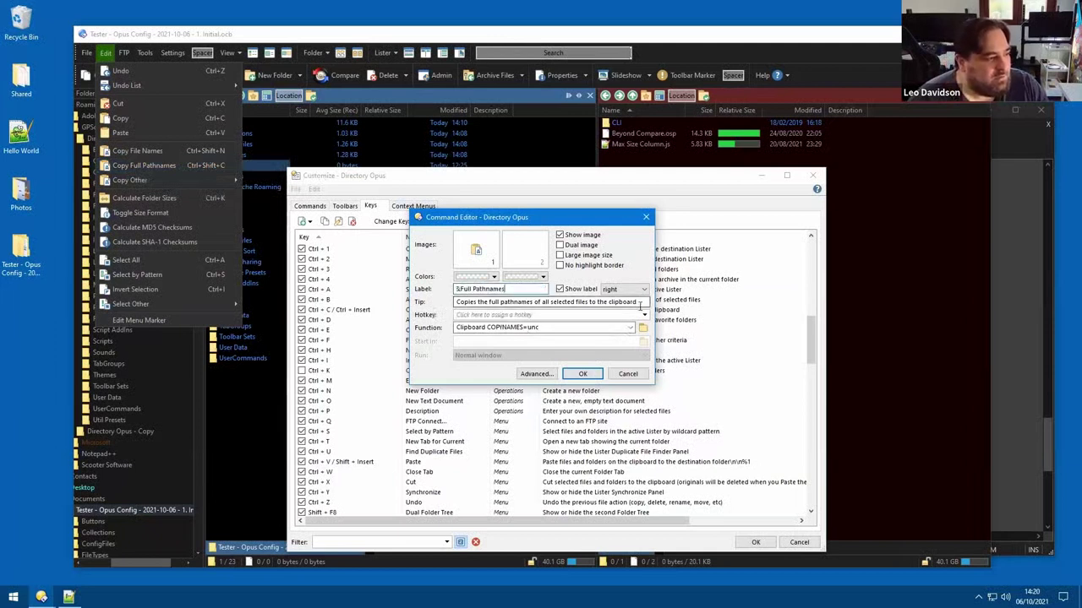
{"action": "left_click", "coordinate": [595, 374]}
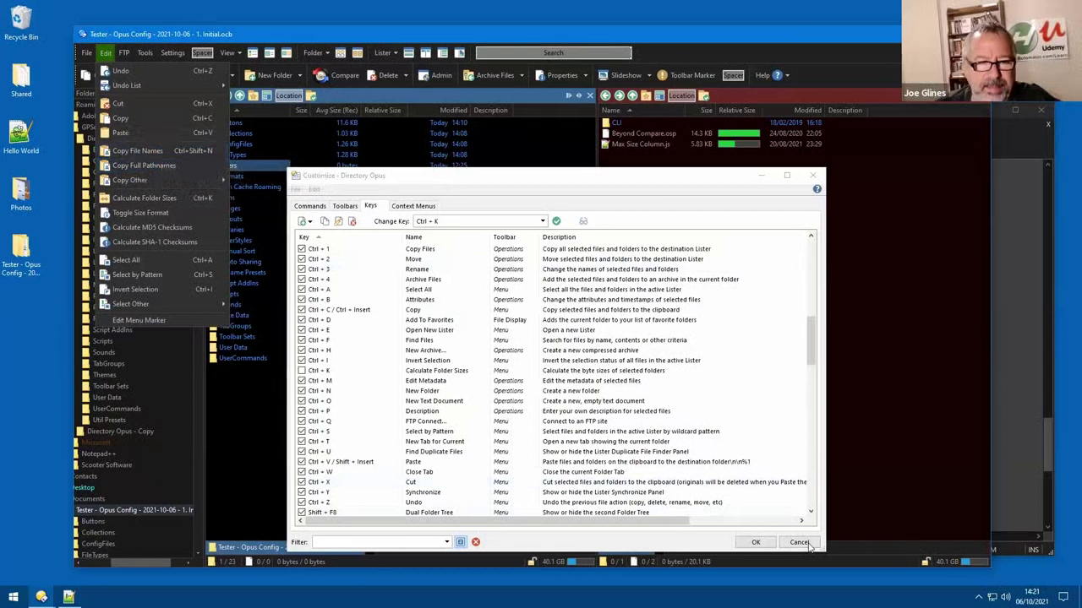
{"action": "key", "text": "Escape"}
{"action": "key", "text": "Escape"}
{"action": "left_click", "coordinate": [252, 100]}
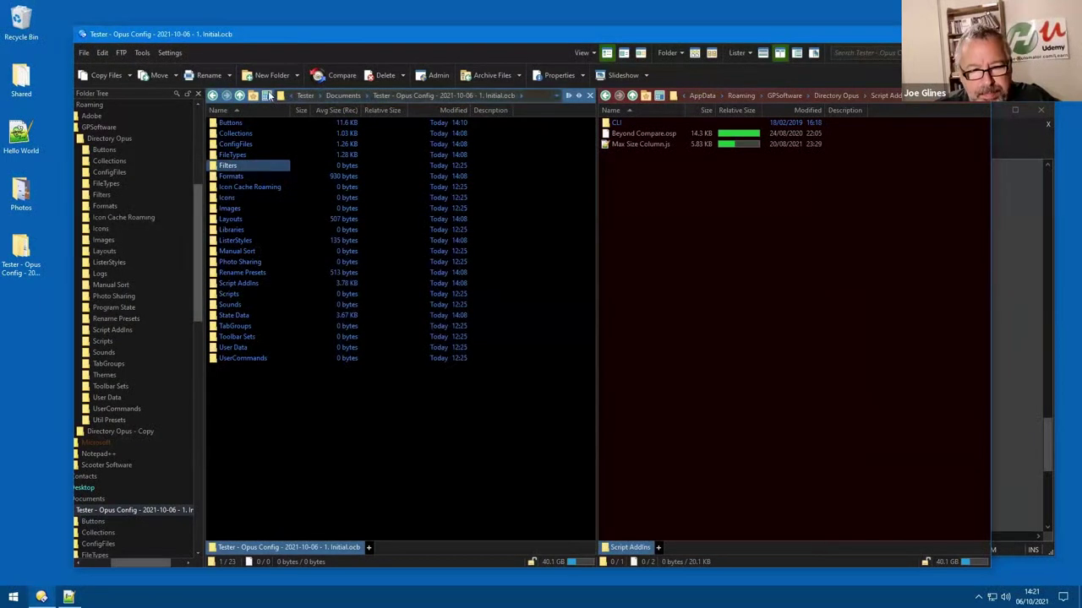
- Open 00786_sunrays_1920x1200.jpg from the Photos folder in the image viewer, restore the viewer from maximized, and check its View commands
{"action": "double_click", "coordinate": [259, 124]}
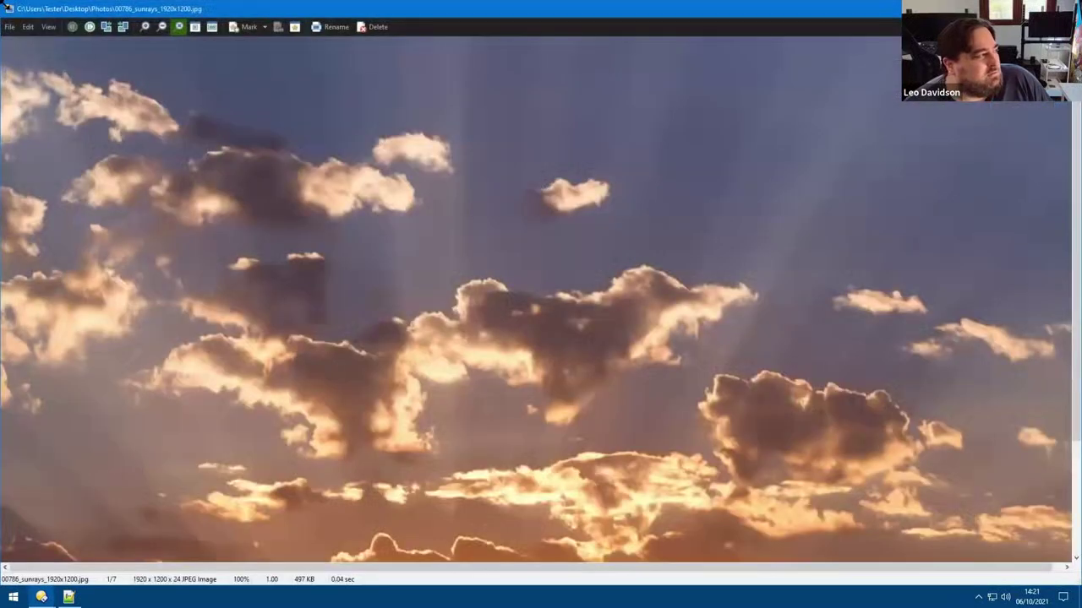
{"action": "double_click", "coordinate": [48, 10]}
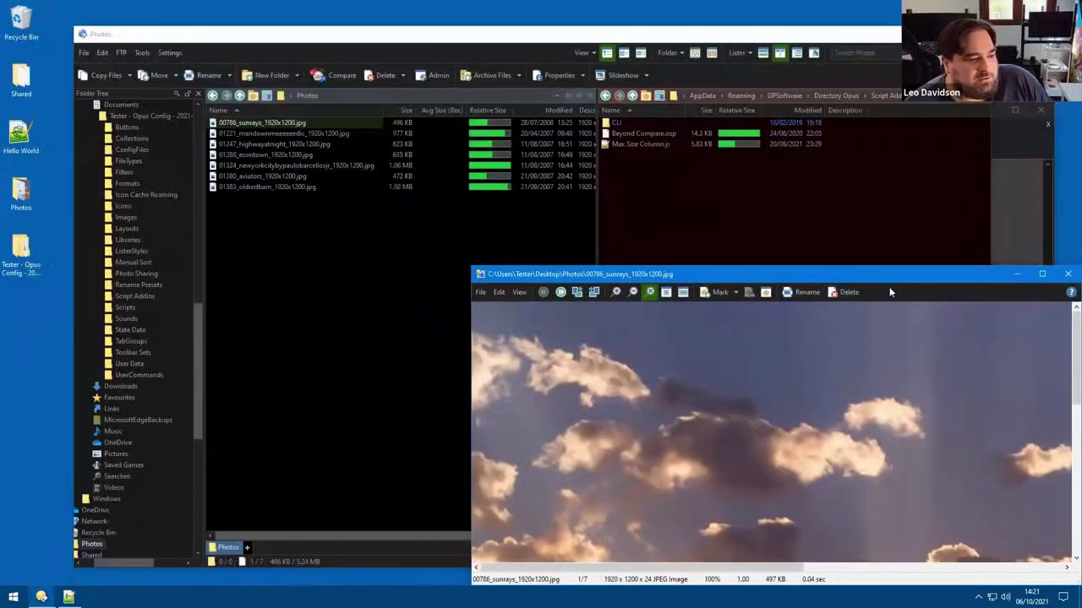
{"action": "right_click", "coordinate": [891, 288]}
{"action": "left_click", "coordinate": [519, 293]}
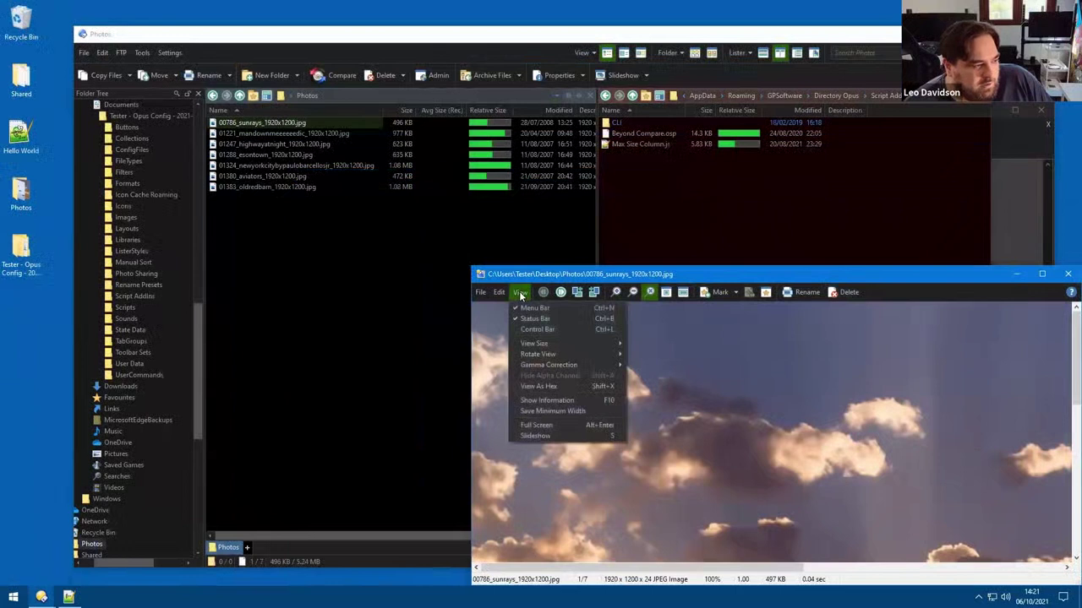
{"action": "left_click", "coordinate": [519, 293]}
{"action": "left_click", "coordinate": [519, 293]}
{"action": "left_click", "coordinate": [518, 293]}
- Move the image viewer over the file lists and switch the sunrays photo between maximized and windowed display
{"action": "left_click_drag", "start_coordinate": [515, 274], "coordinate": [412, 166]}
{"action": "double_click", "coordinate": [574, 251]}
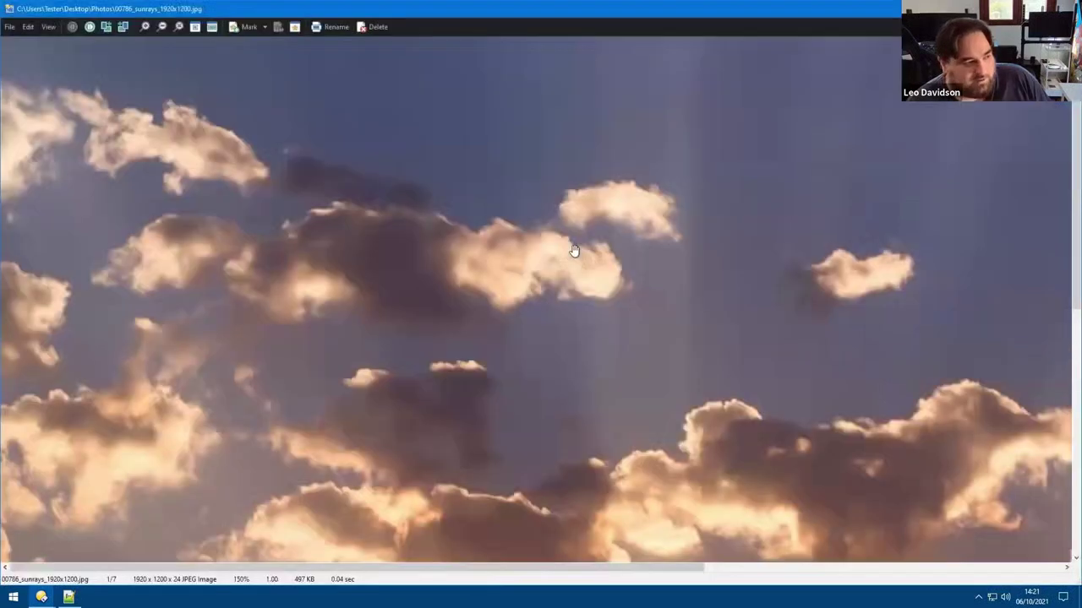
{"action": "double_click", "coordinate": [572, 242]}
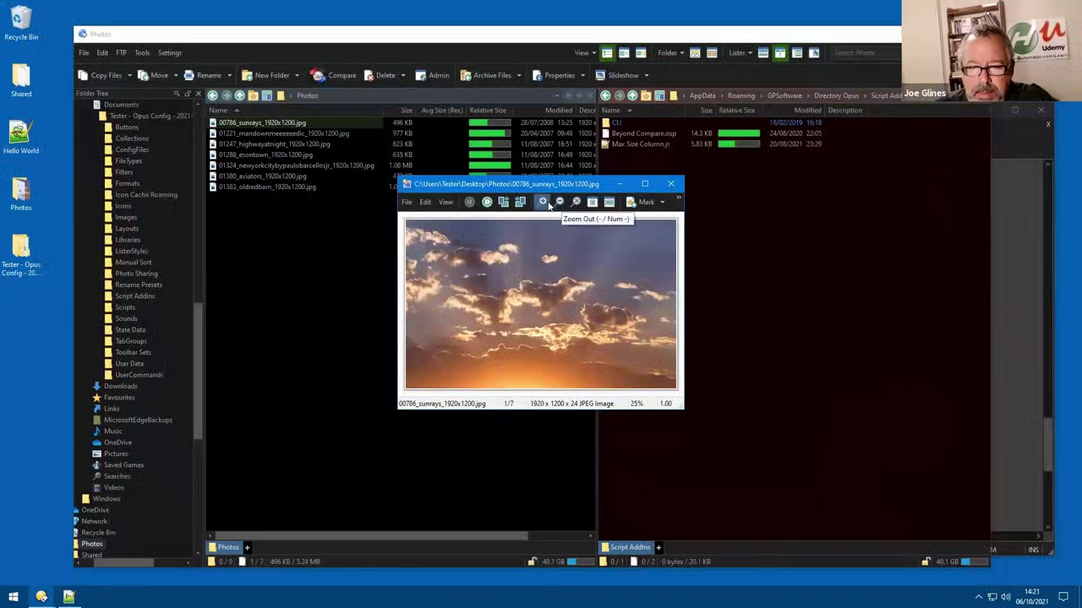
- Inspect the command definition of the viewer toolbar's Zoom In button, and leave the Command Editor without saving
{"action": "right_click", "coordinate": [542, 202], "text": "ctrl+shift"}
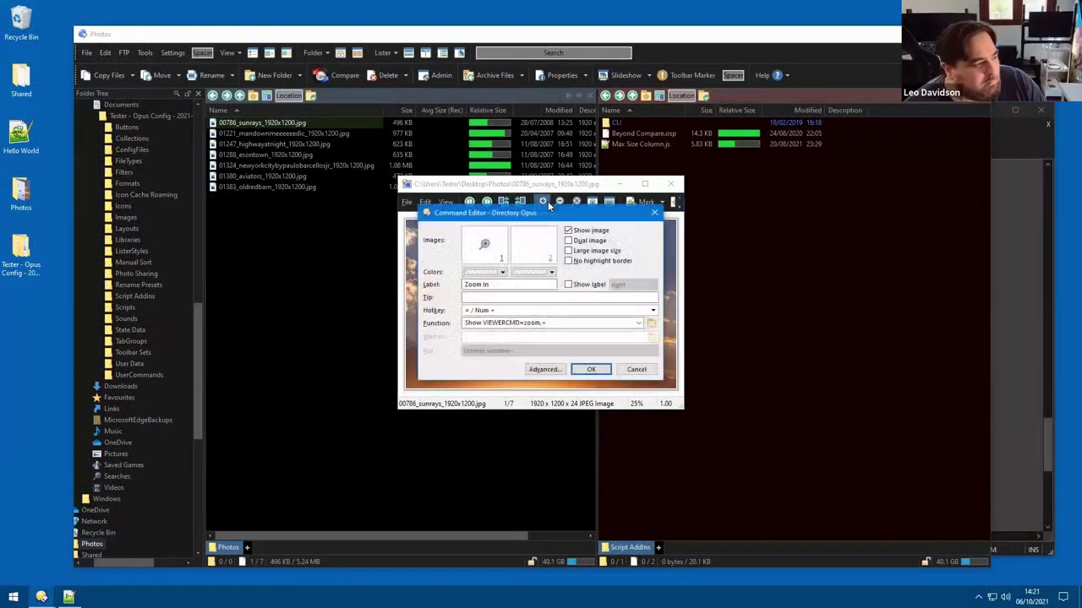
{"action": "left_click", "coordinate": [641, 370]}
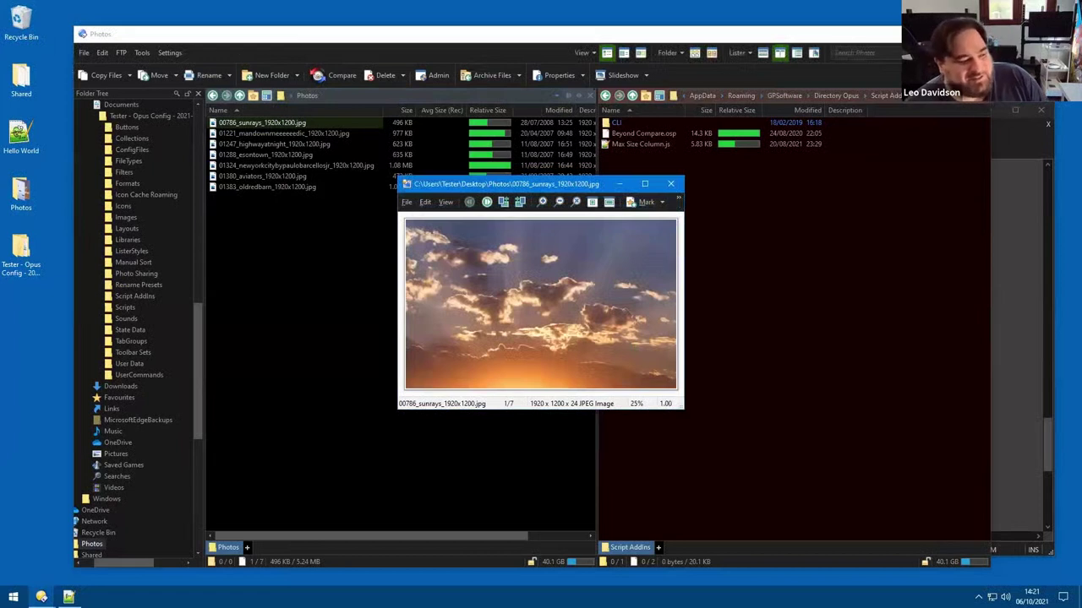
- Enlarge the viewer window to reveal its full toolbar, close the viewer, and clear the file selection in the Photos folder
{"action": "left_click_drag", "start_coordinate": [682, 408], "coordinate": [883, 455]}
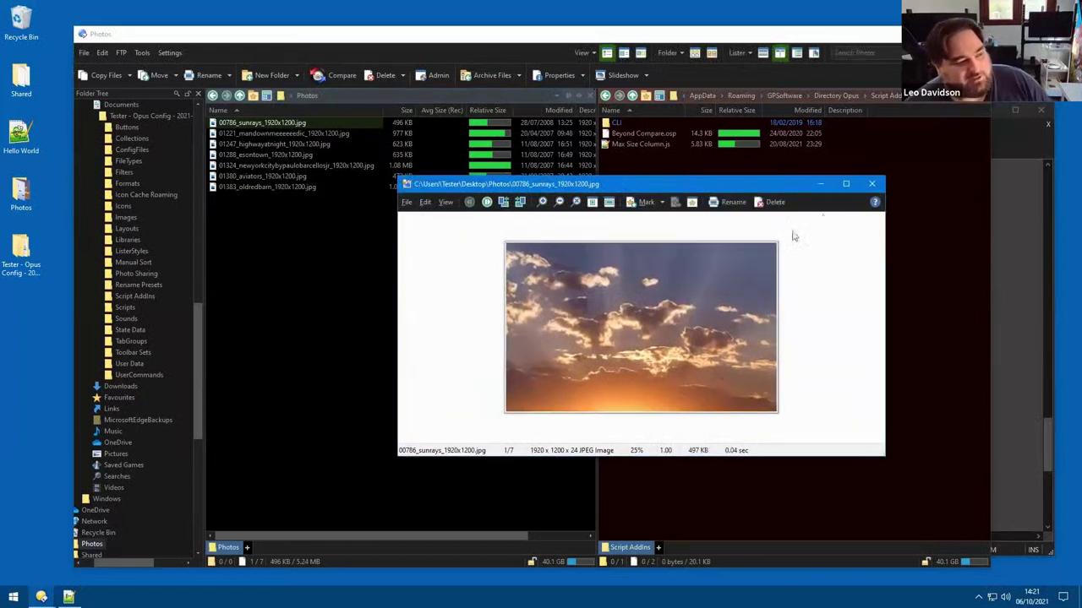
{"action": "left_click", "coordinate": [872, 183]}
{"action": "left_click", "coordinate": [366, 330]}
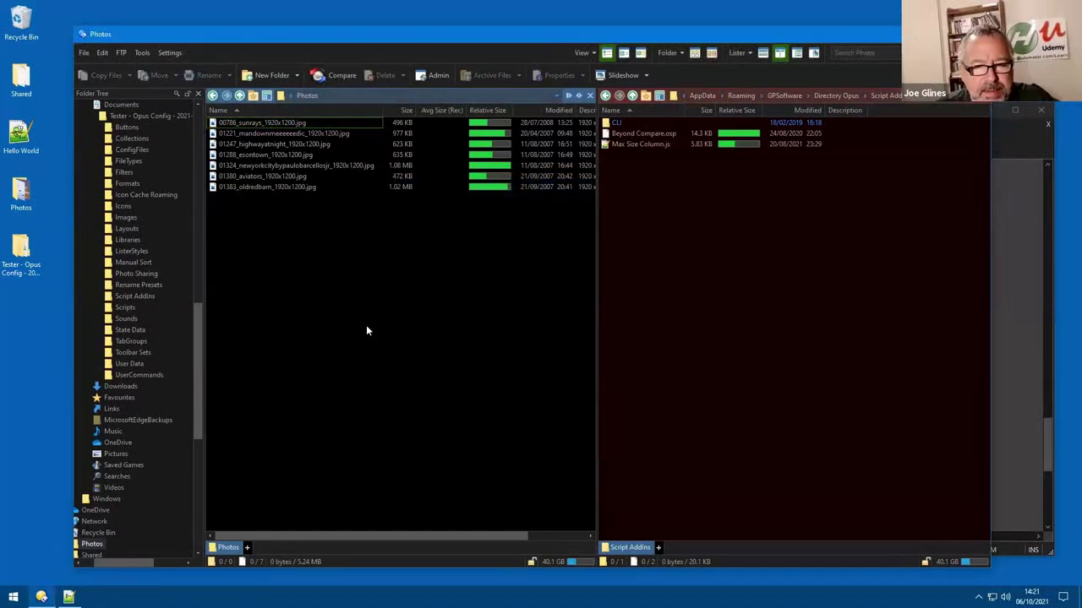